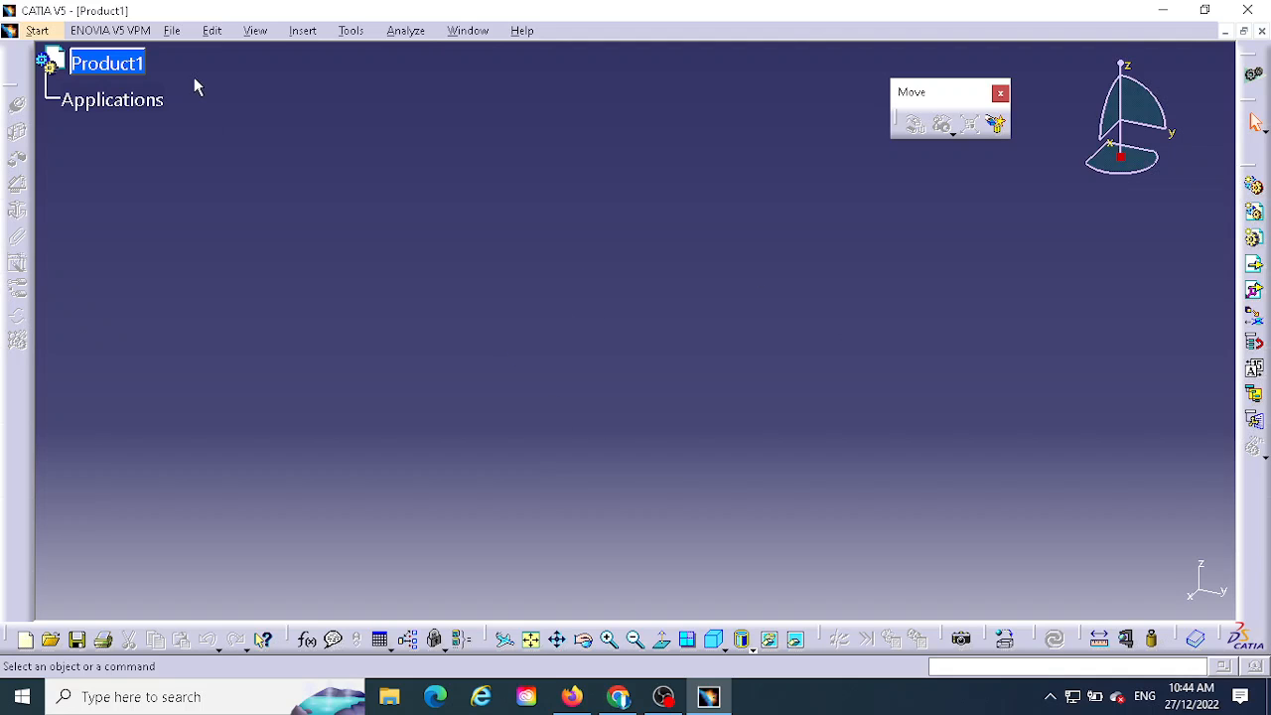
Step: Open the Part1 file from the CATIA machining folder
{"action": "left_click", "coordinate": [174, 35]}
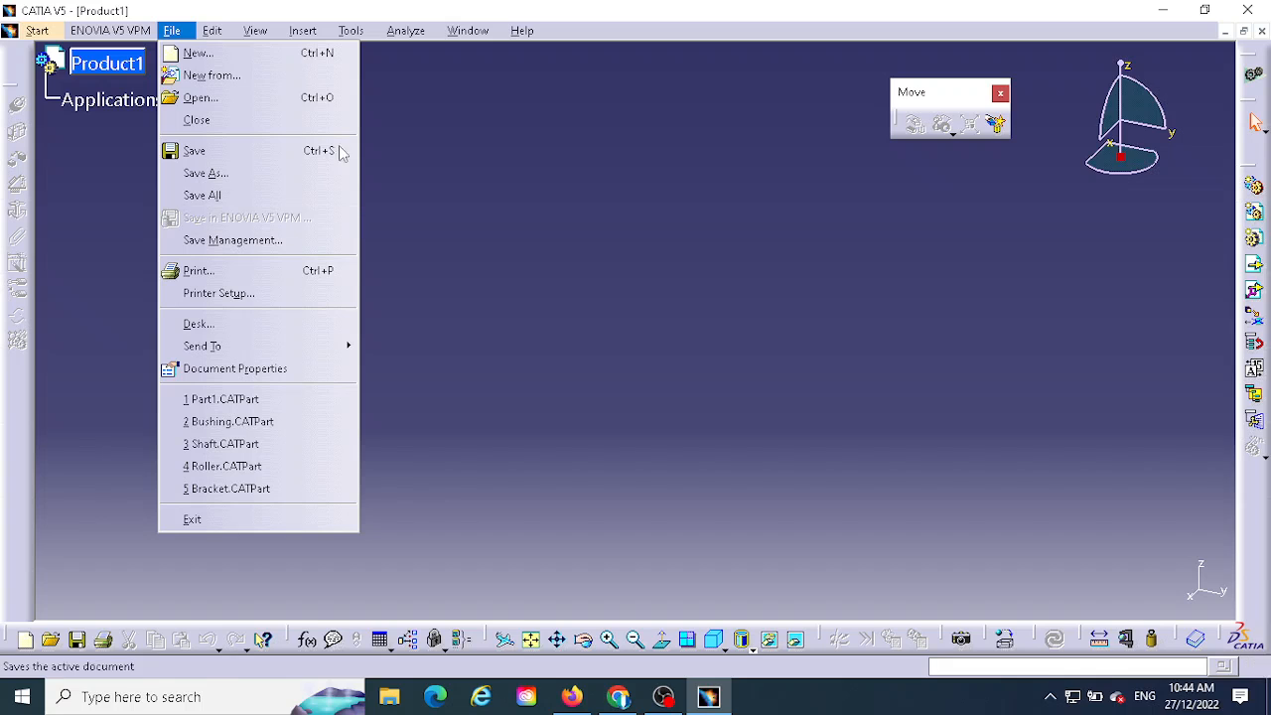
{"action": "left_click", "coordinate": [204, 98]}
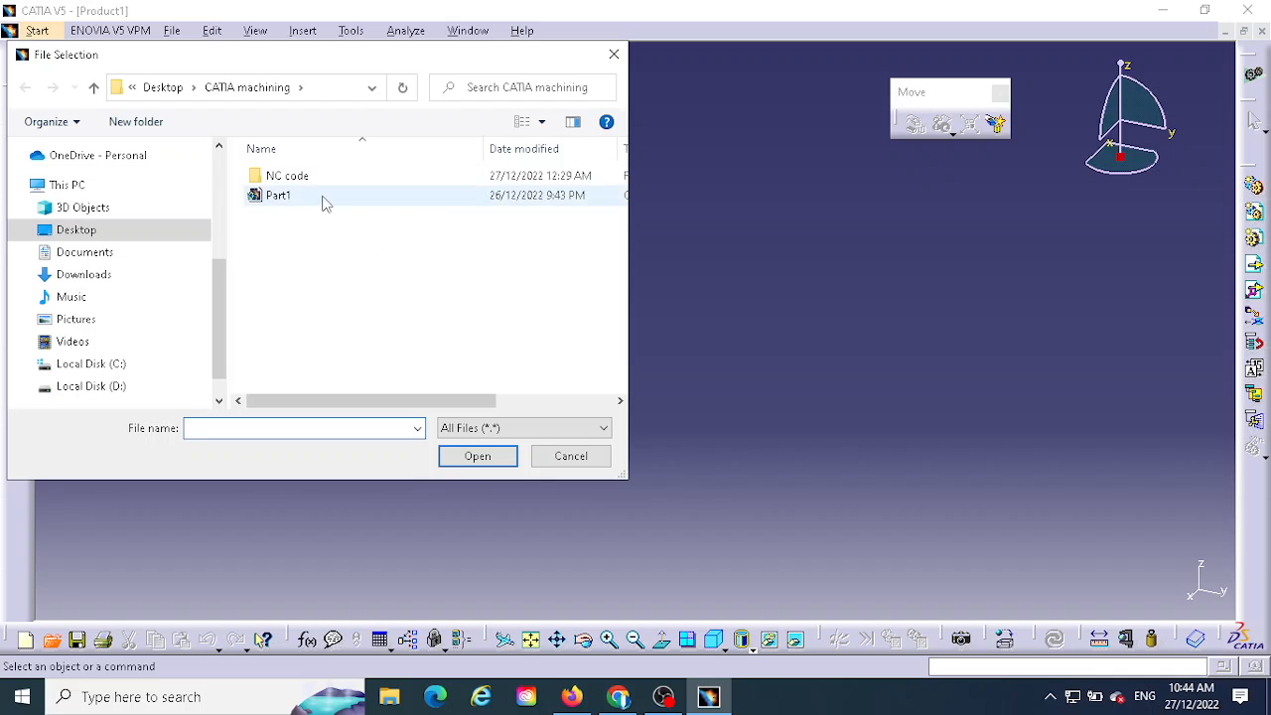
{"action": "left_click", "coordinate": [296, 199]}
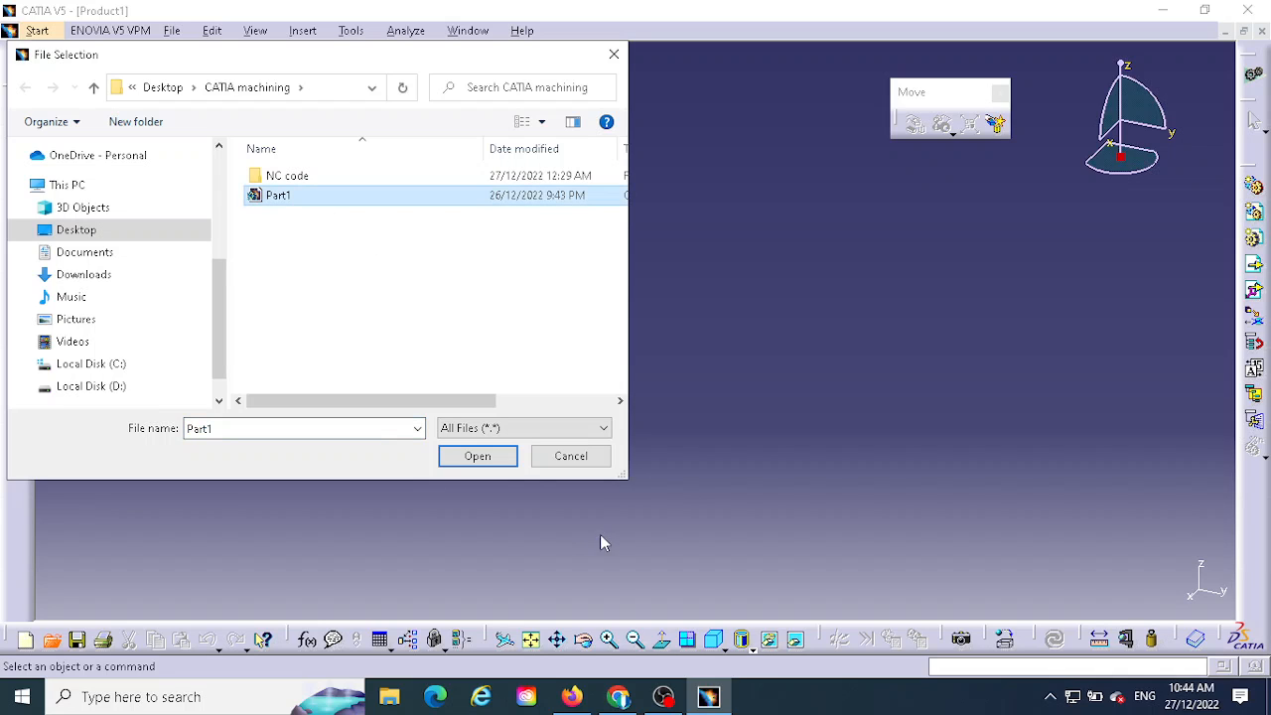
{"action": "left_click", "coordinate": [474, 456]}
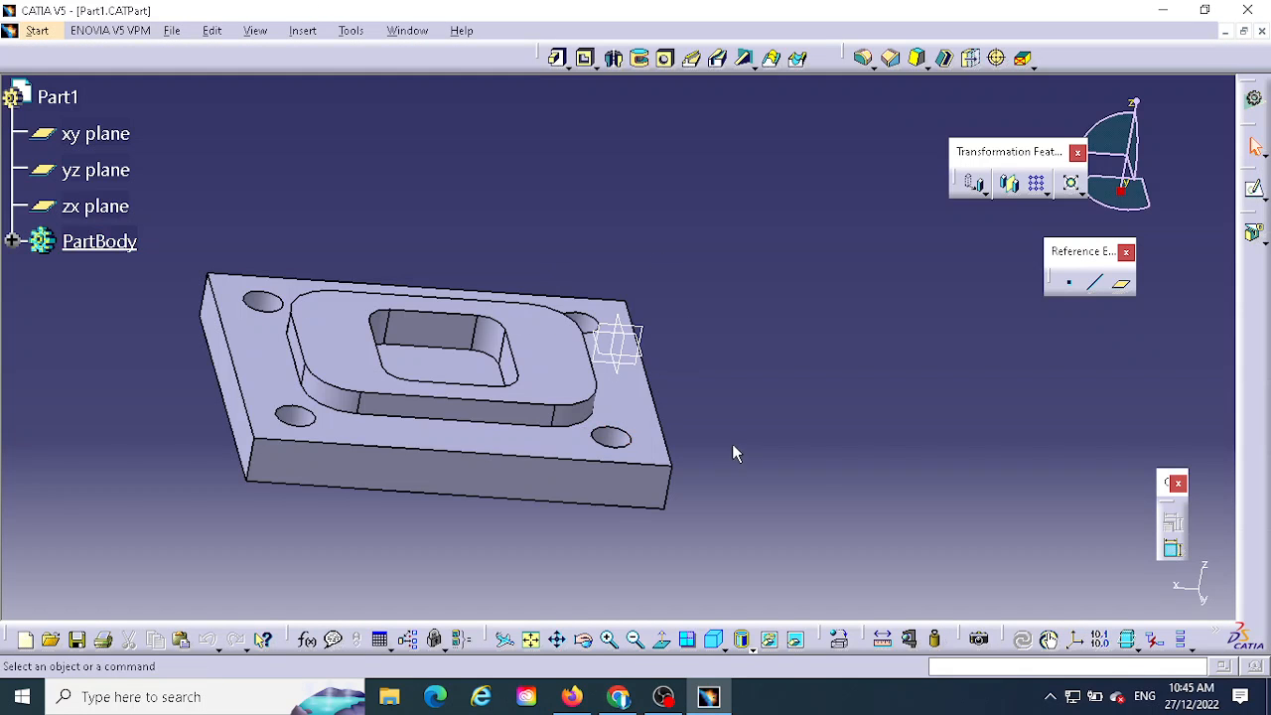
Step: Examine the plate from several angles, including its raised boss, central pocket, four corner holes and outer faces
{"action": "middle_click_drag", "start_coordinate": [731, 446], "coordinate": [685, 399]}
{"action": "middle_click_drag", "start_coordinate": [429, 433], "coordinate": [455, 516]}
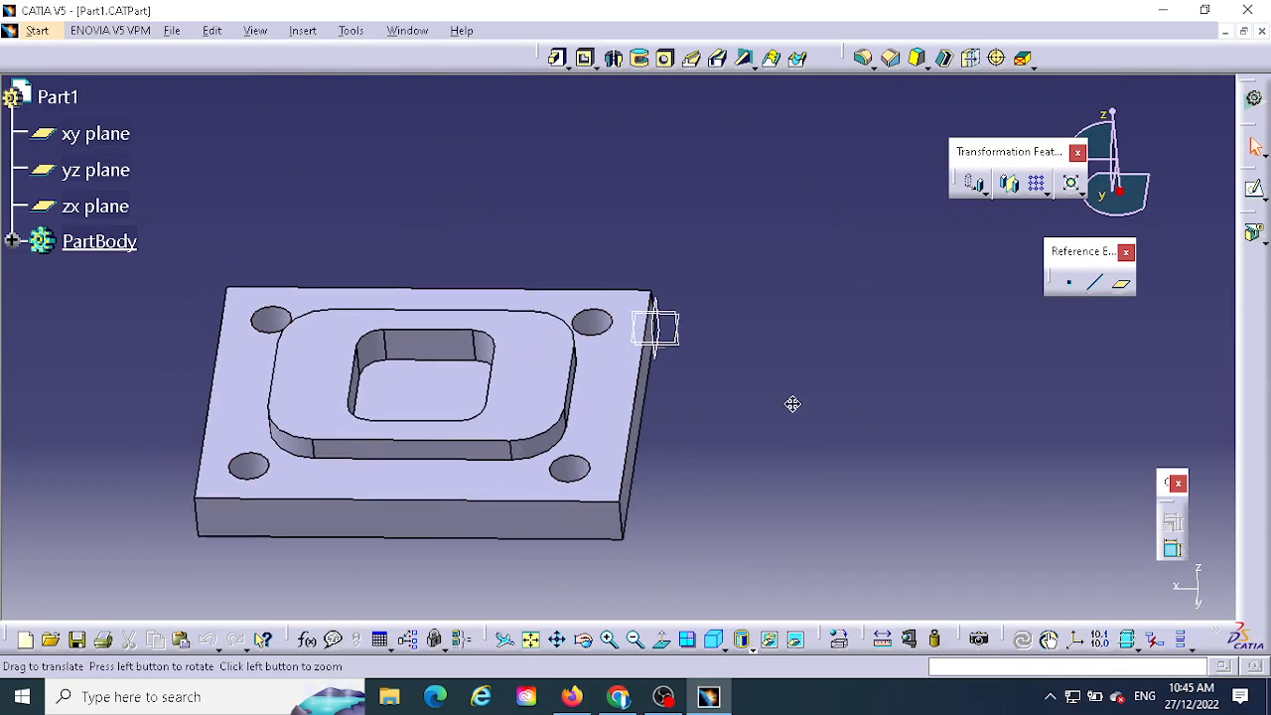
{"action": "middle_click_drag", "start_coordinate": [791, 403], "coordinate": [860, 358]}
{"action": "middle_click_drag", "start_coordinate": [758, 383], "coordinate": [837, 283]}
{"action": "middle_click_drag", "start_coordinate": [729, 488], "coordinate": [540, 402]}
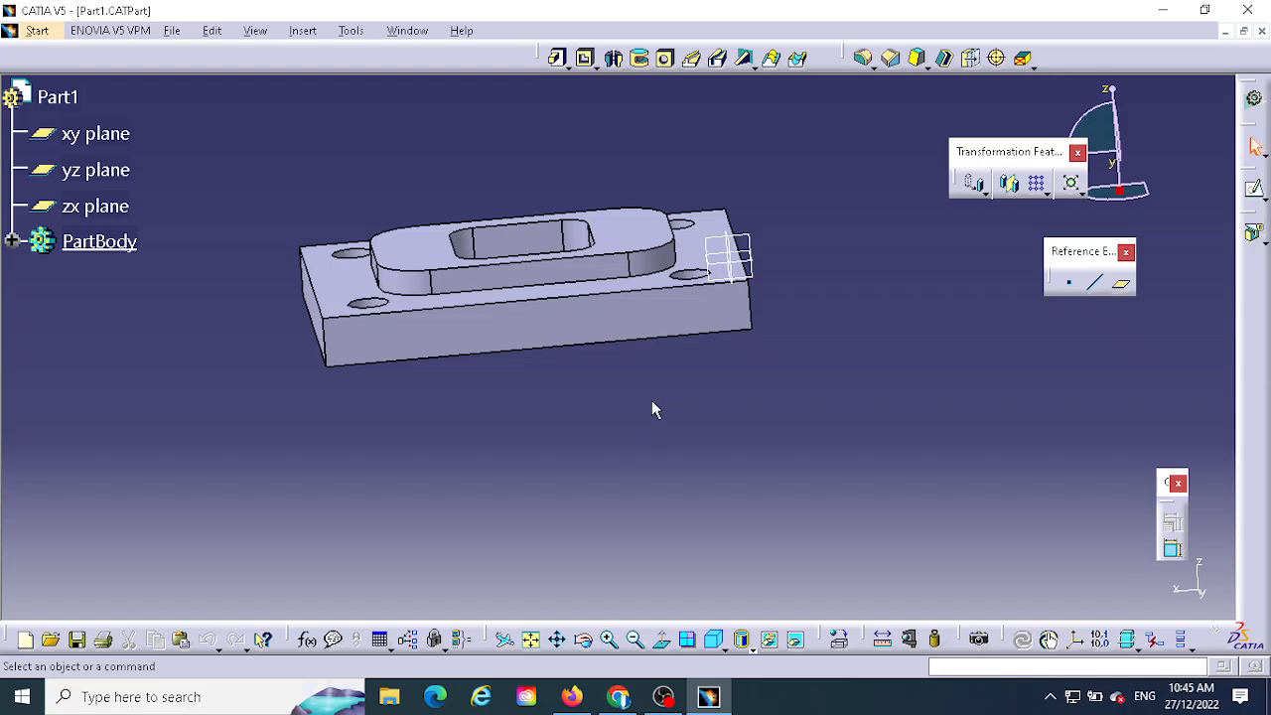
{"action": "middle_click_drag", "start_coordinate": [649, 408], "coordinate": [700, 420]}
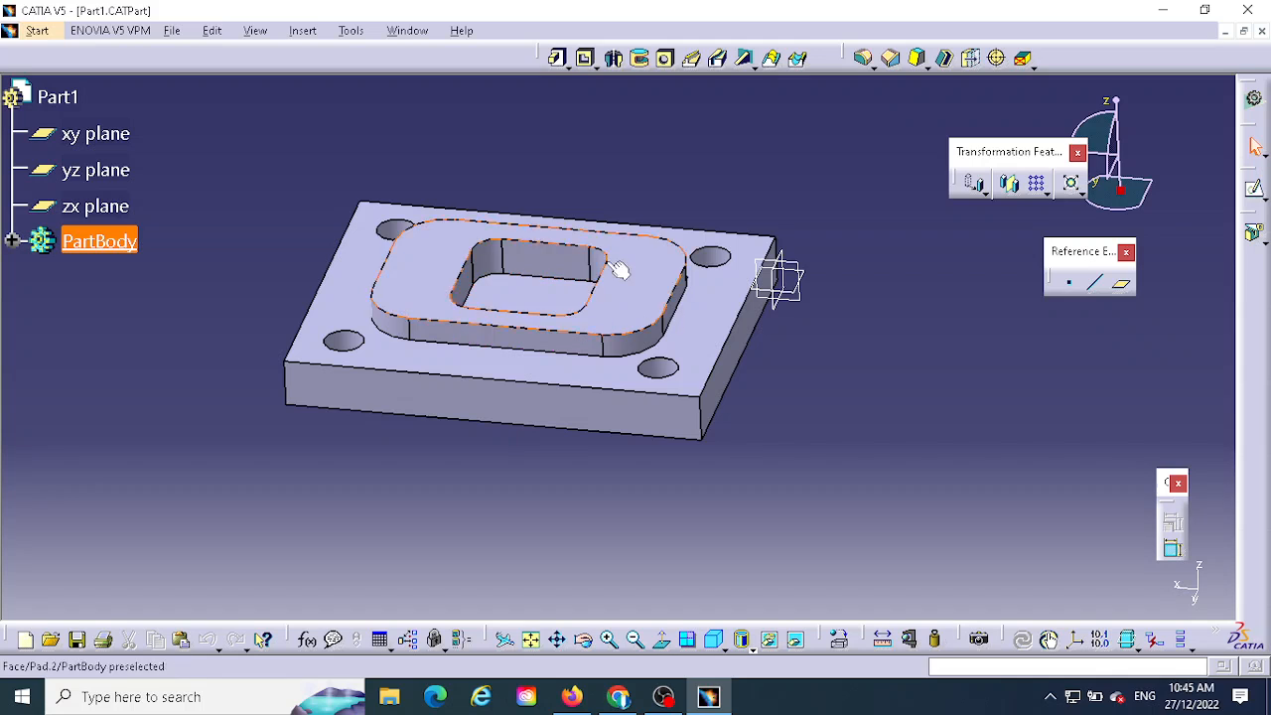
{"action": "left_click", "coordinate": [590, 135]}
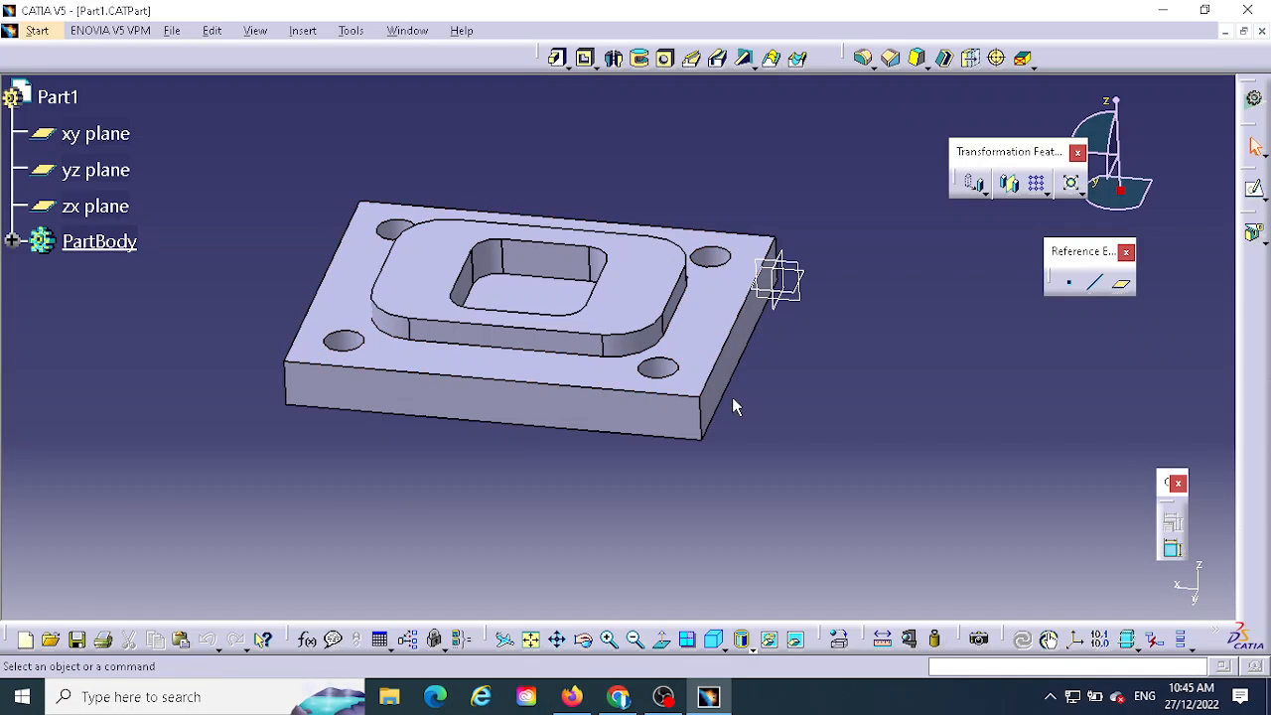
{"action": "middle_click_drag", "start_coordinate": [776, 455], "coordinate": [851, 331]}
{"action": "middle_click_drag", "start_coordinate": [604, 433], "coordinate": [663, 417]}
{"action": "middle_click_drag", "start_coordinate": [771, 383], "coordinate": [820, 437]}
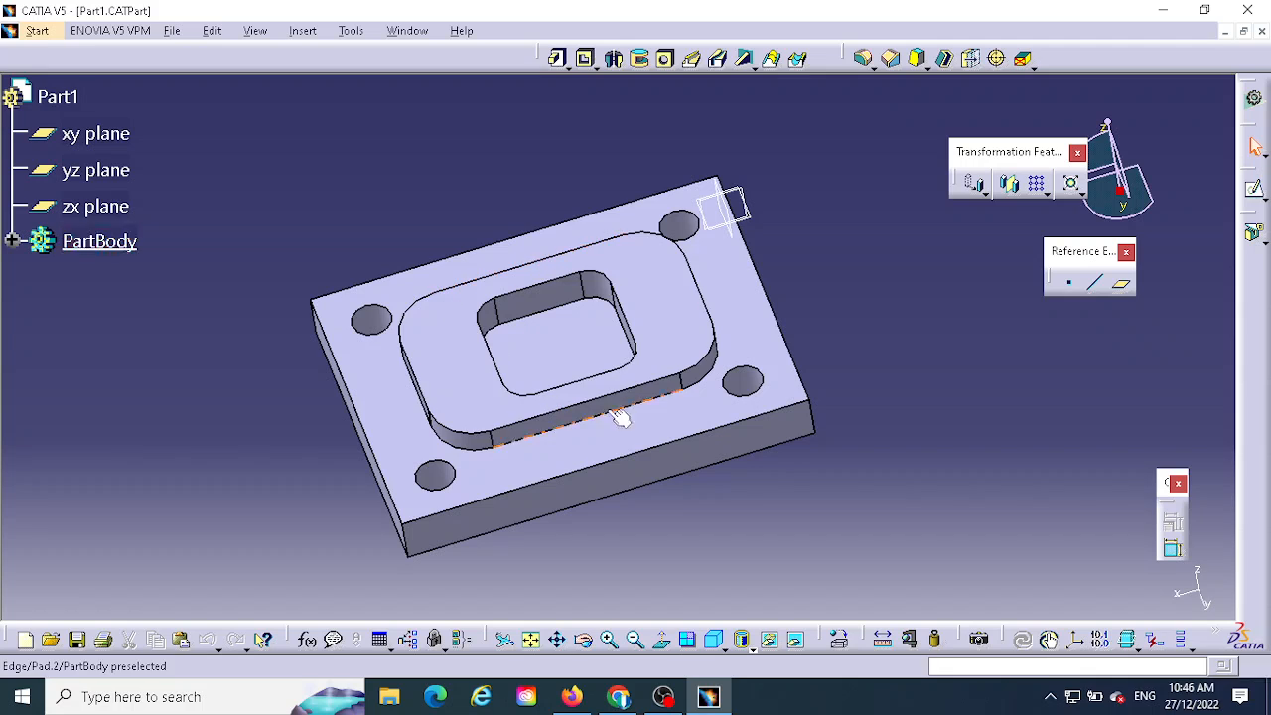
{"action": "left_click", "coordinate": [740, 275]}
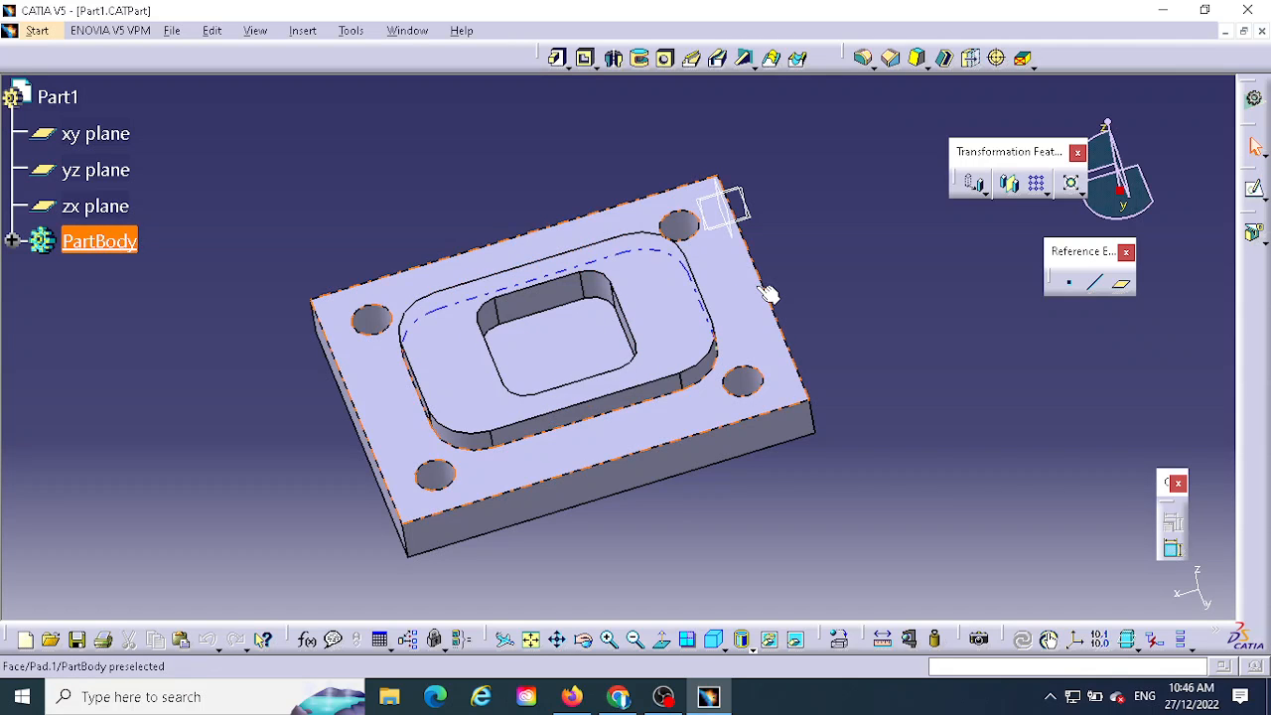
{"action": "left_click", "coordinate": [592, 516]}
{"action": "middle_click_drag", "start_coordinate": [593, 515], "coordinate": [506, 444]}
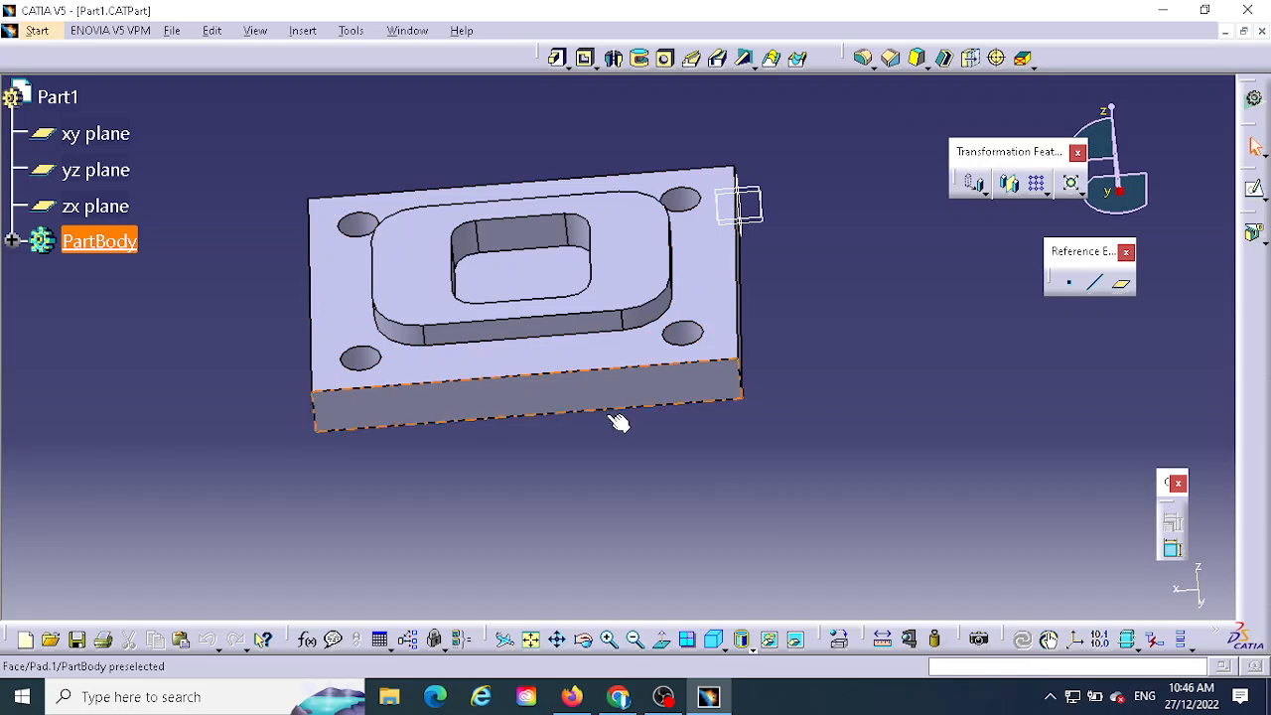
{"action": "mouse_move", "coordinate": [766, 480]}
{"action": "middle_mouse_down"}
{"action": "mouse_move", "coordinate": [729, 454]}
{"action": "mouse_move", "coordinate": [746, 476]}
{"action": "middle_mouse_up"}
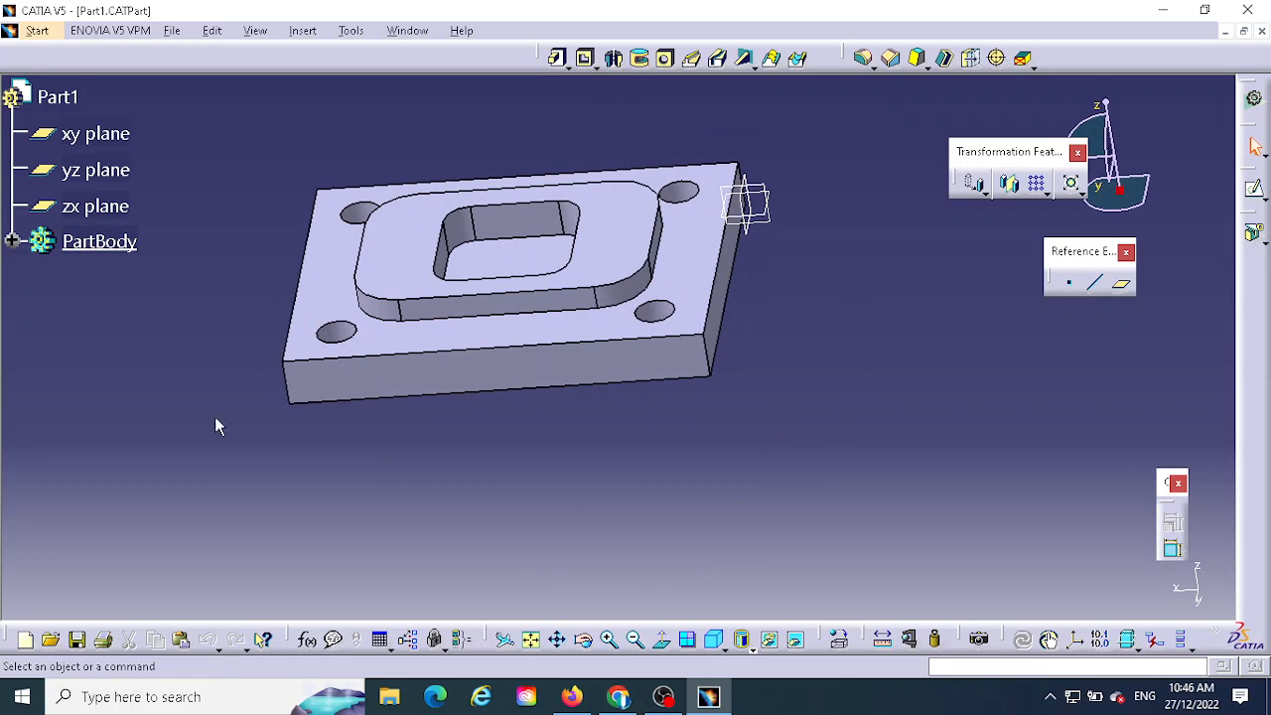
{"action": "middle_click_drag", "start_coordinate": [433, 441], "coordinate": [473, 406]}
{"action": "middle_click_drag", "start_coordinate": [584, 415], "coordinate": [554, 479]}
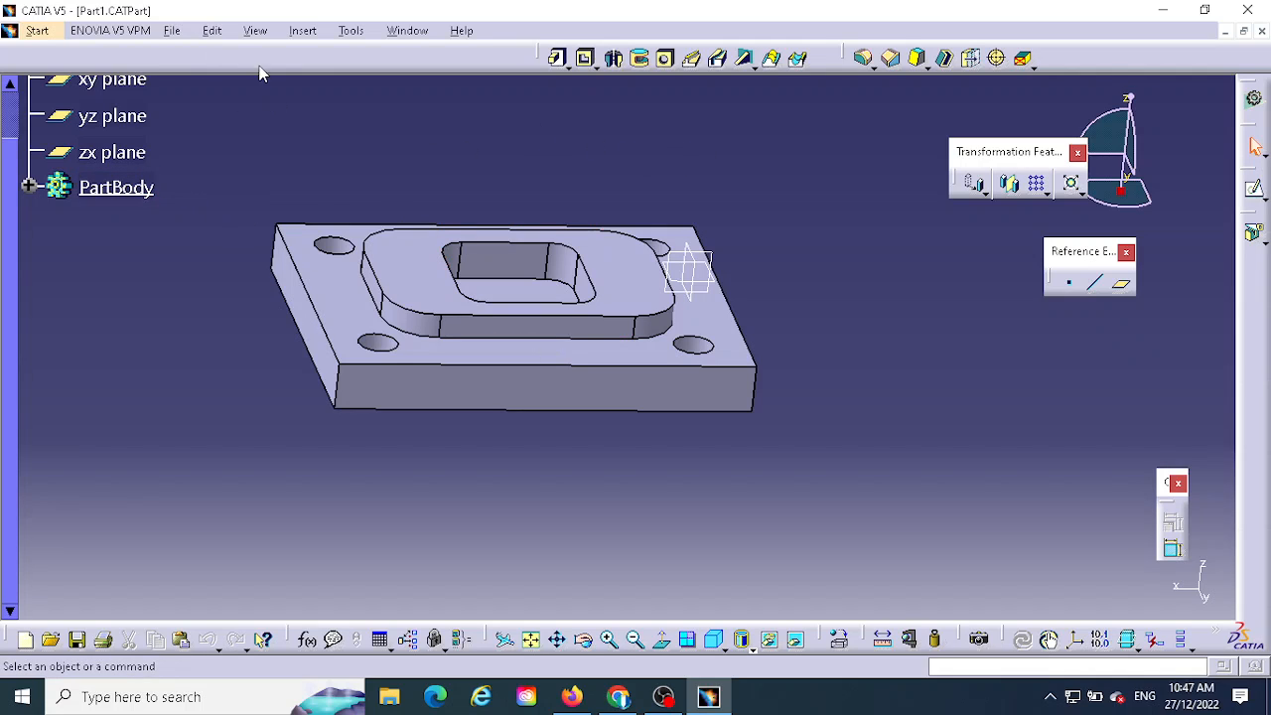
Step: Insert a new body into the part and rename it Stock
{"action": "left_click", "coordinate": [304, 31]}
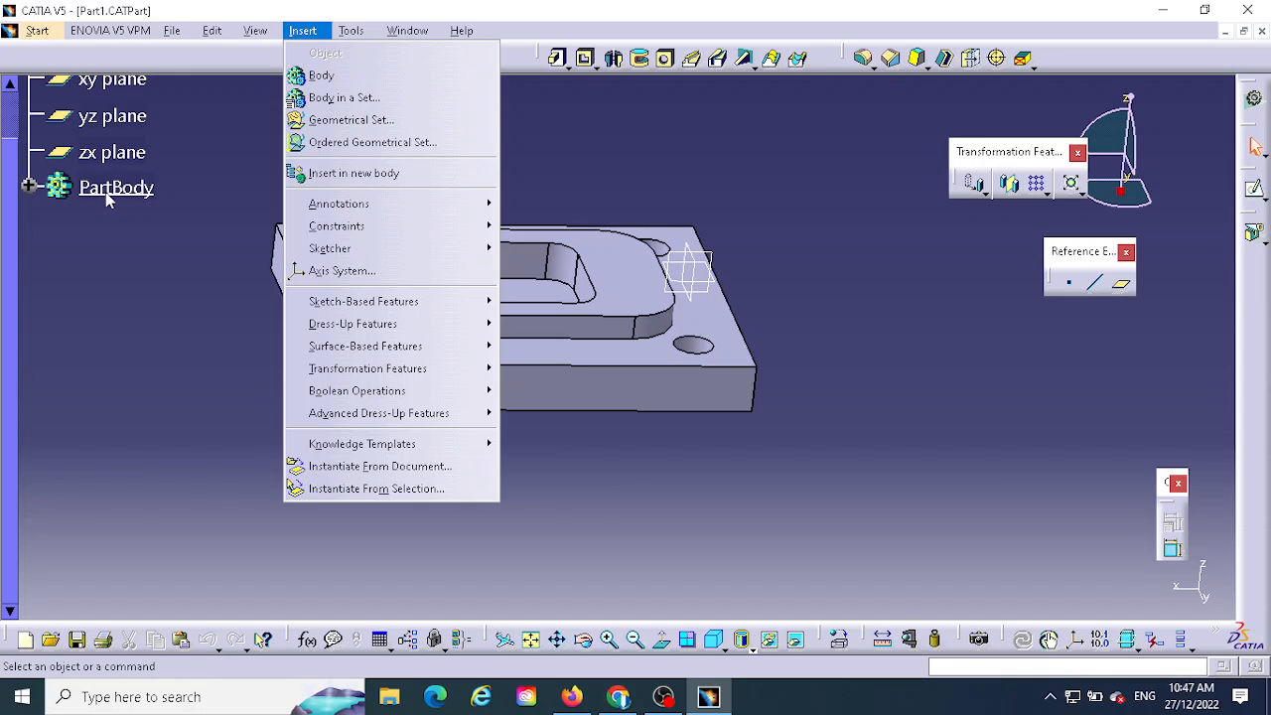
{"action": "left_click", "coordinate": [312, 97]}
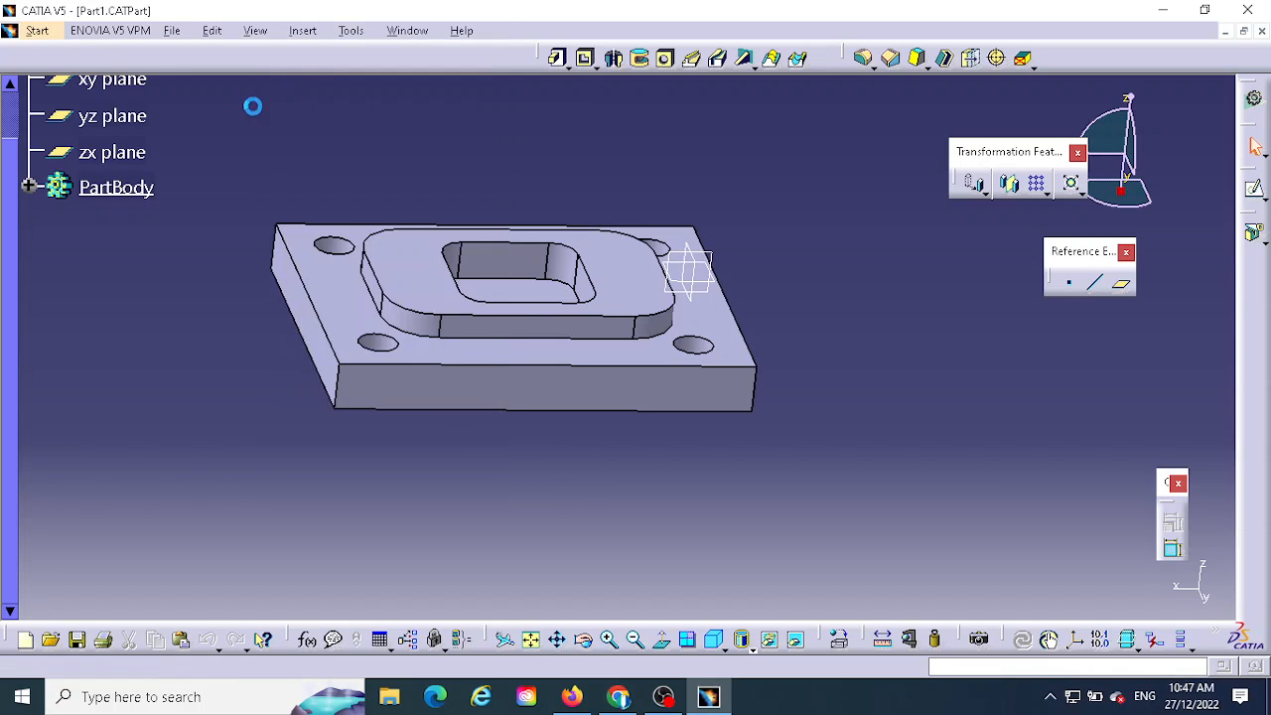
{"action": "left_click", "coordinate": [99, 227]}
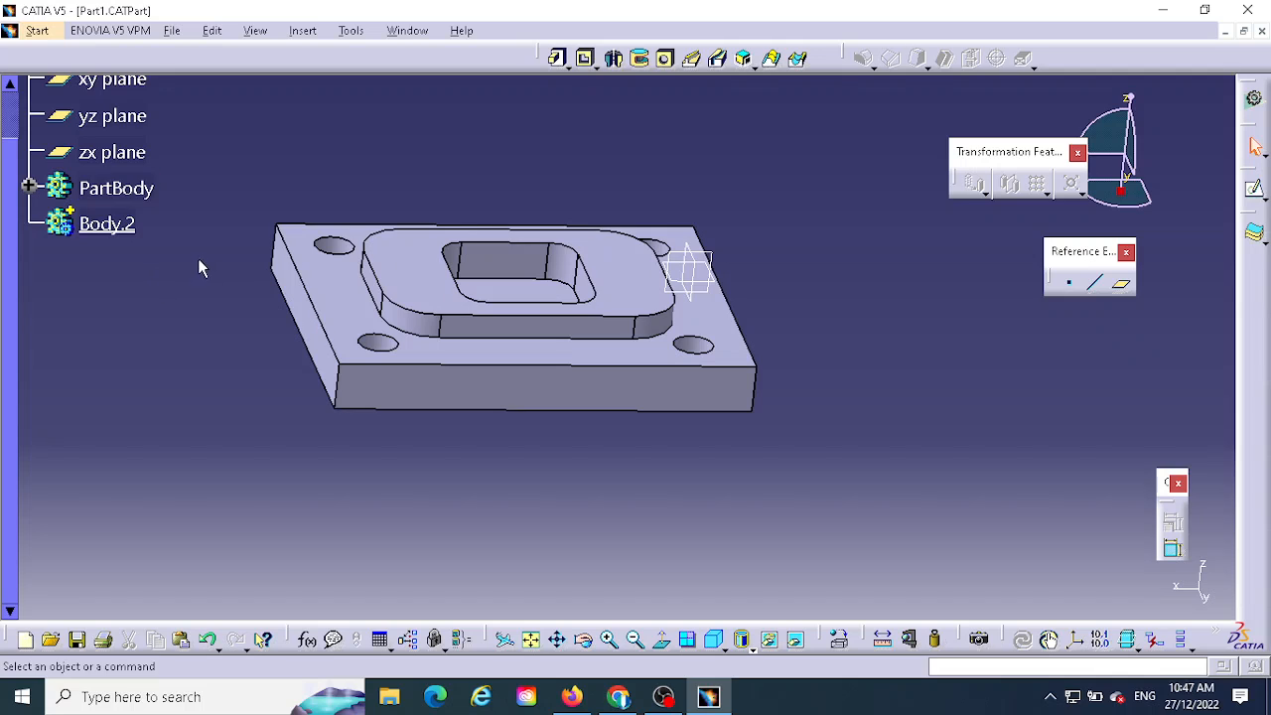
{"action": "right_click", "coordinate": [97, 228]}
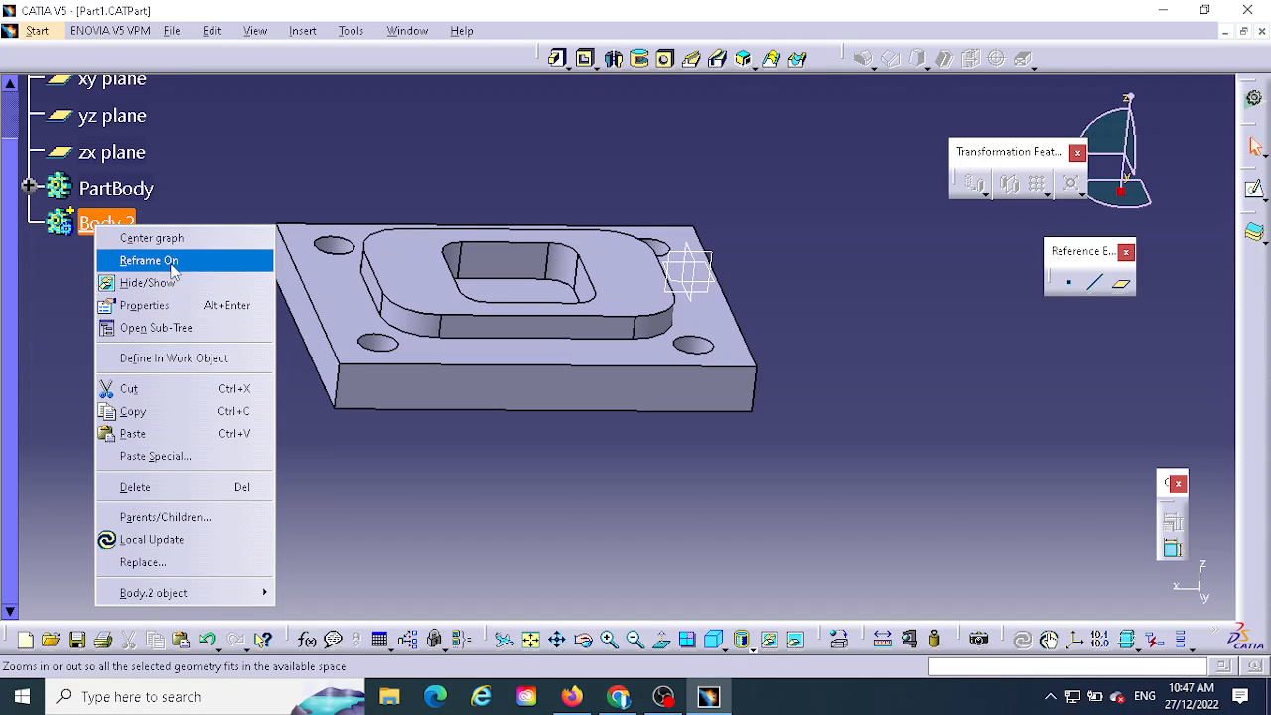
{"action": "left_click", "coordinate": [168, 305]}
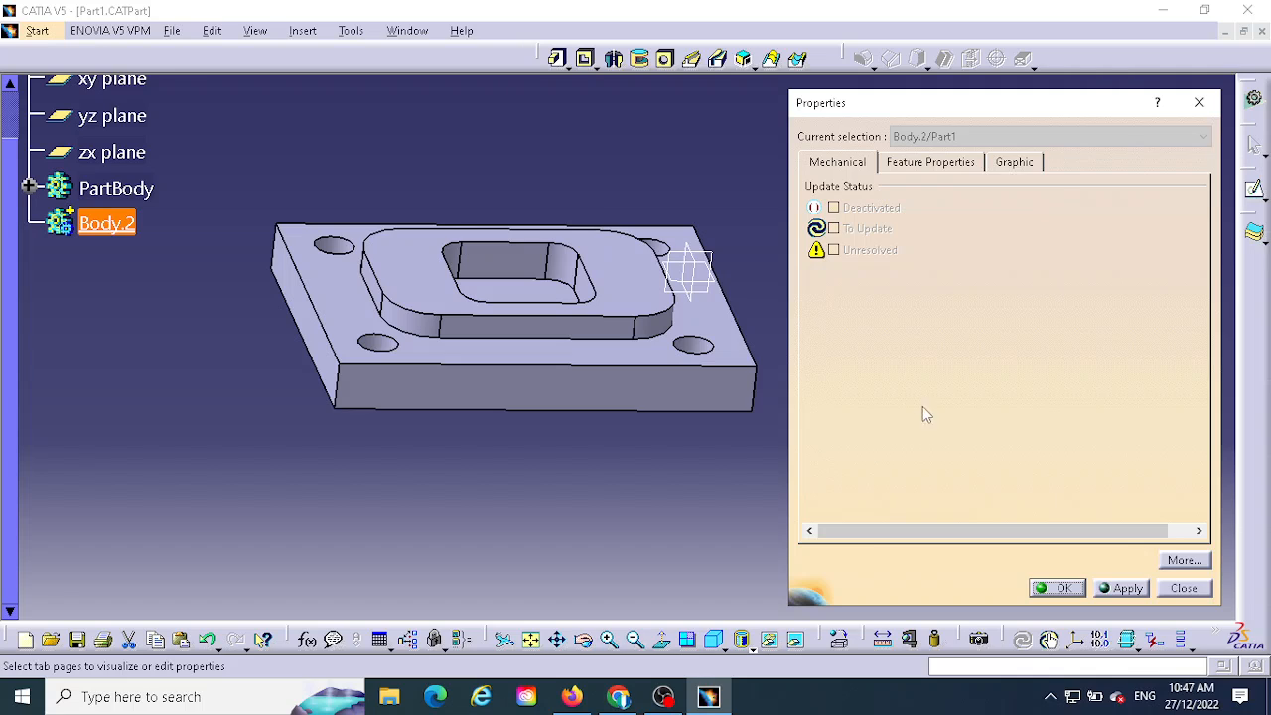
{"action": "left_click", "coordinate": [945, 163]}
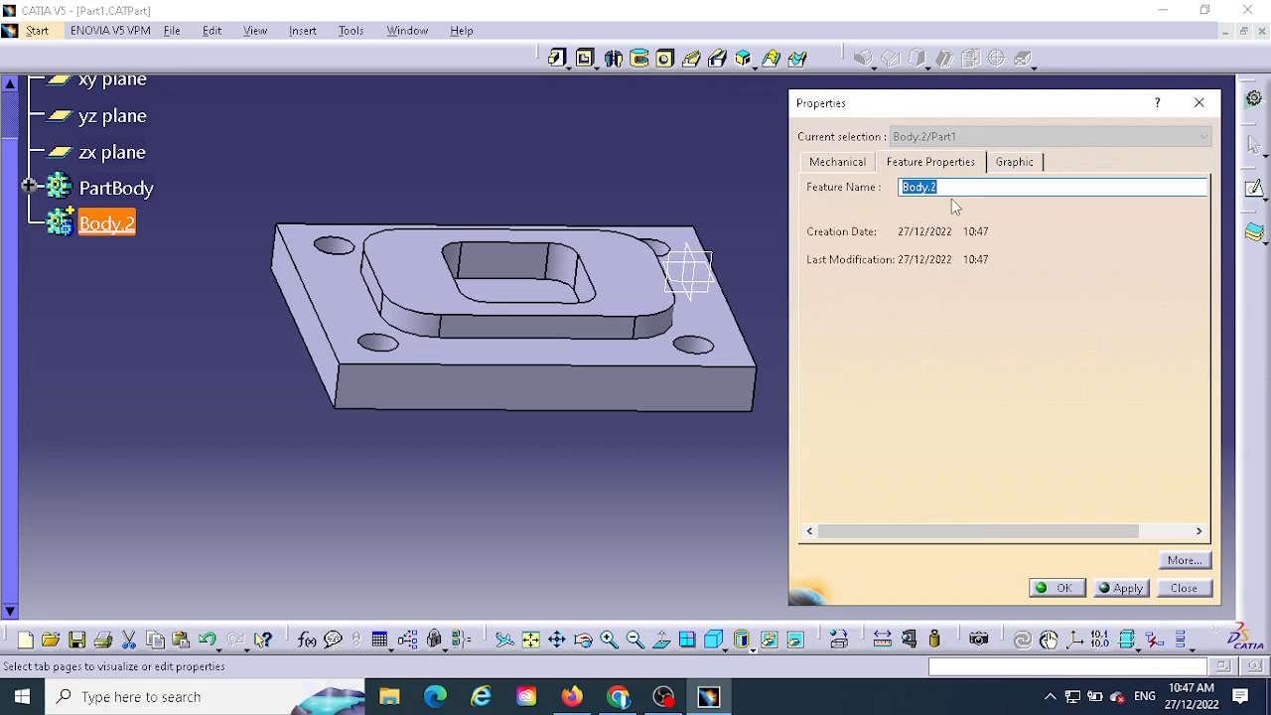
{"action": "type", "text": "Stock"}
{"action": "left_click", "coordinate": [1060, 587]}
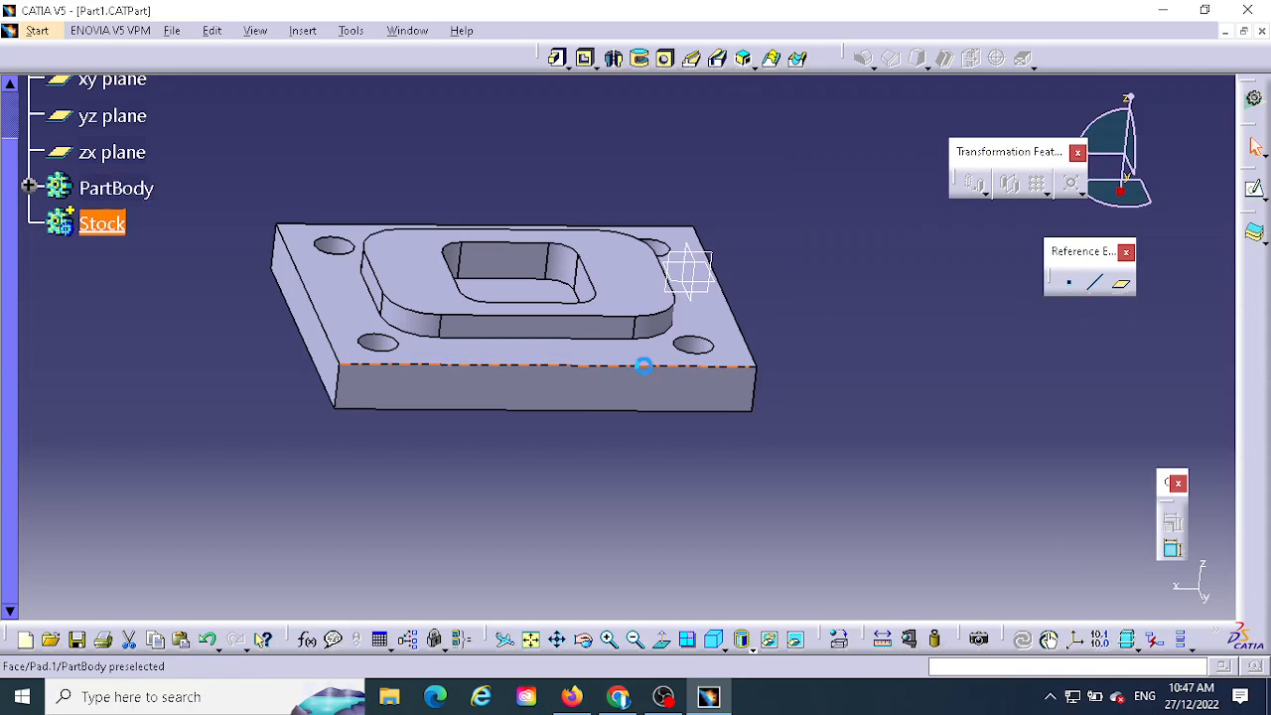
Step: Sketch a rectangle on the plate's bottom face, from the origin corner to the diagonally opposite corner of the outline, and exit the sketch
{"action": "middle_click_drag", "start_coordinate": [448, 453], "coordinate": [489, 288]}
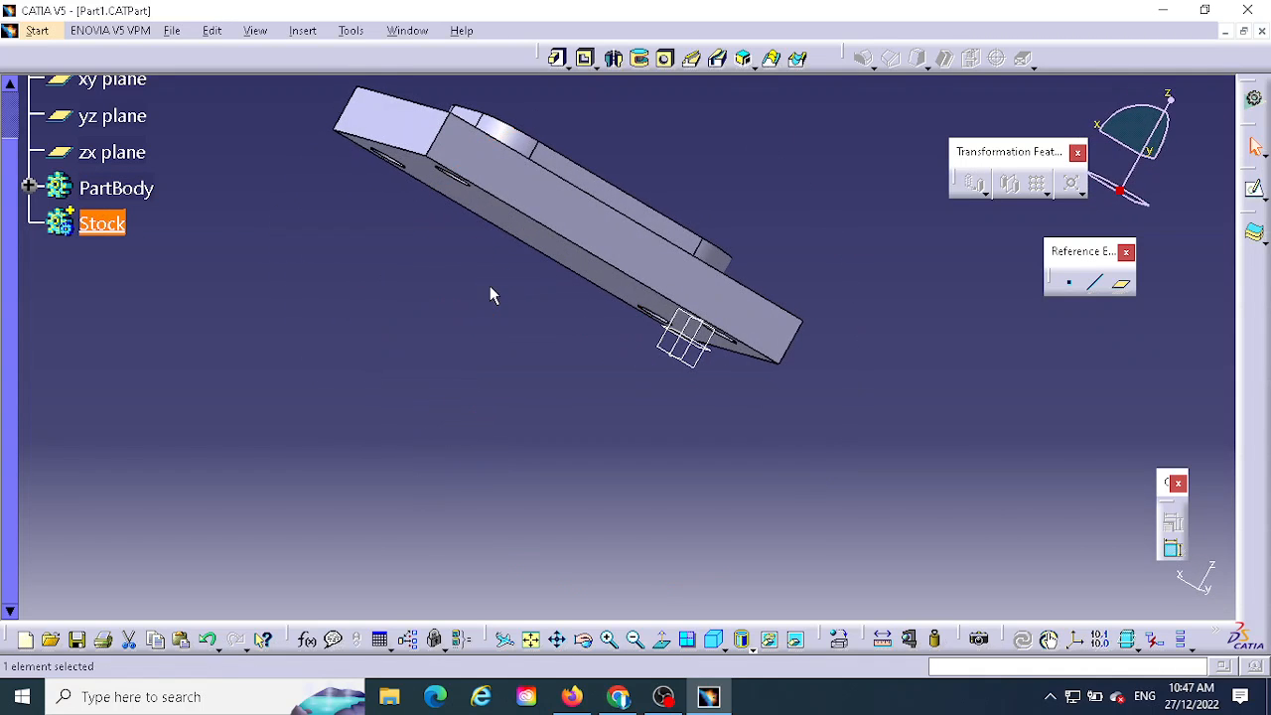
{"action": "left_click", "coordinate": [536, 244]}
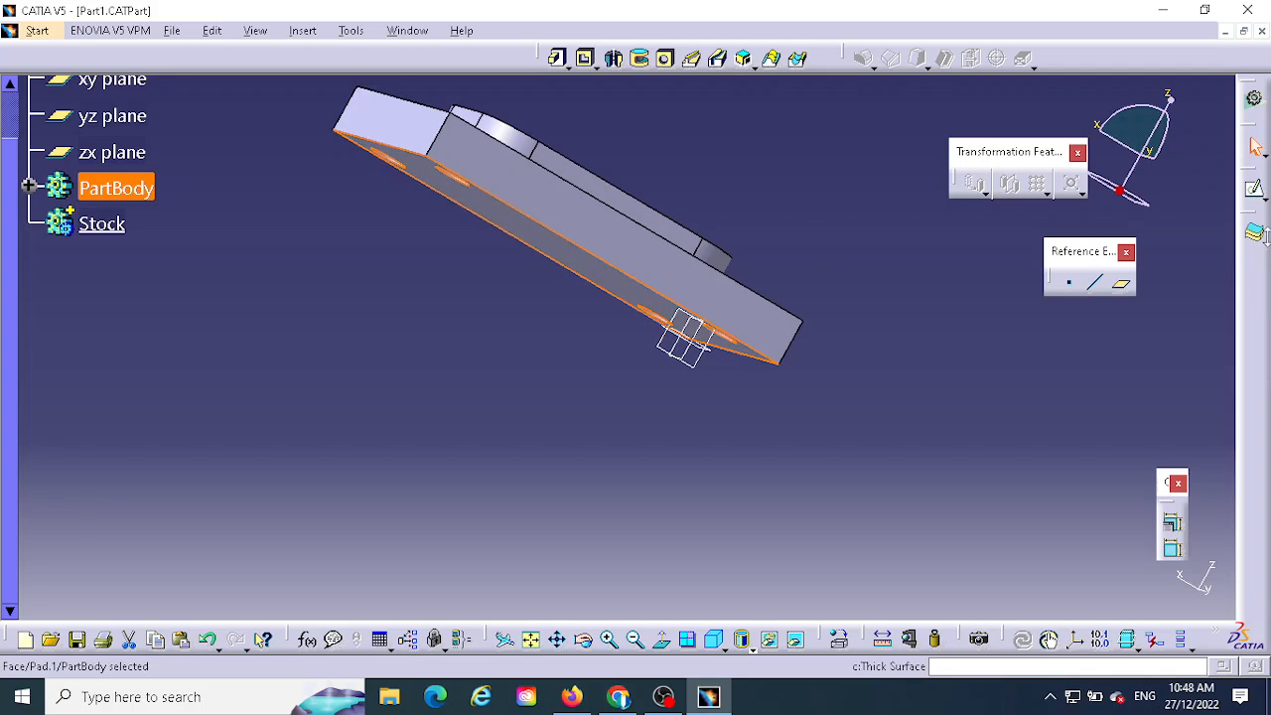
{"action": "left_click", "coordinate": [1254, 189]}
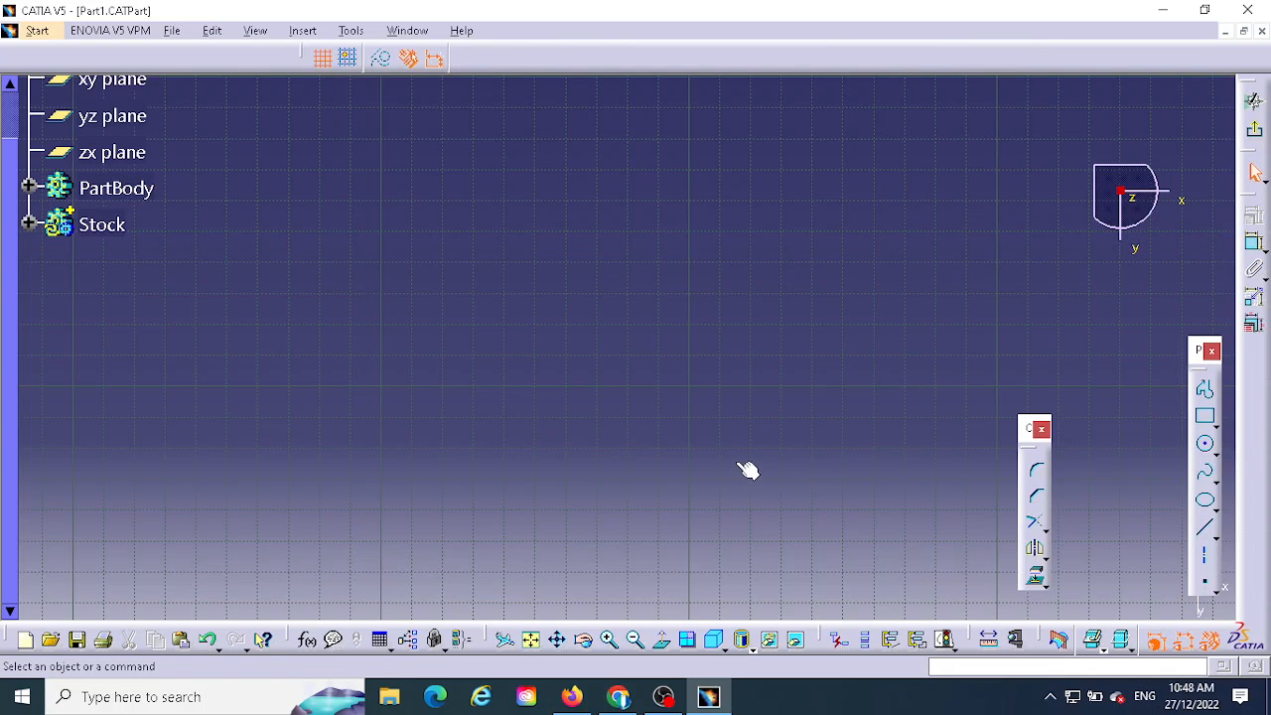
{"action": "left_click", "coordinate": [531, 639]}
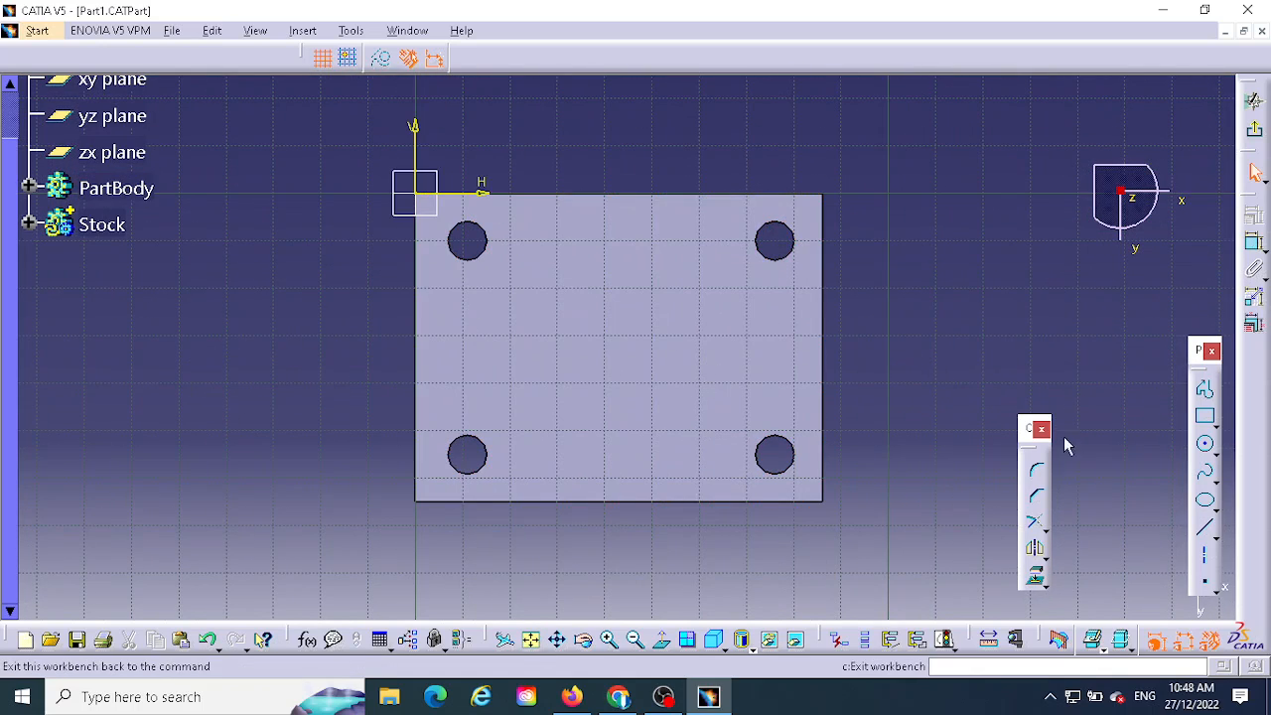
{"action": "left_click", "coordinate": [1204, 416]}
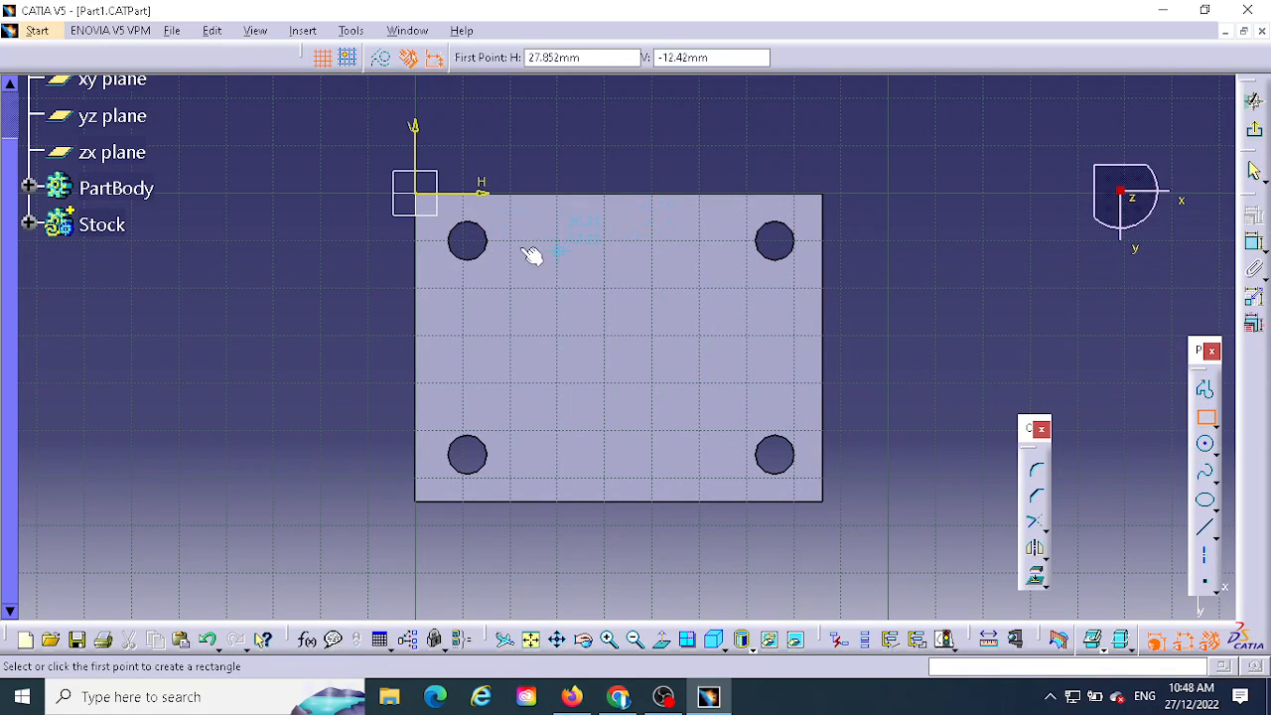
{"action": "left_click", "coordinate": [423, 195]}
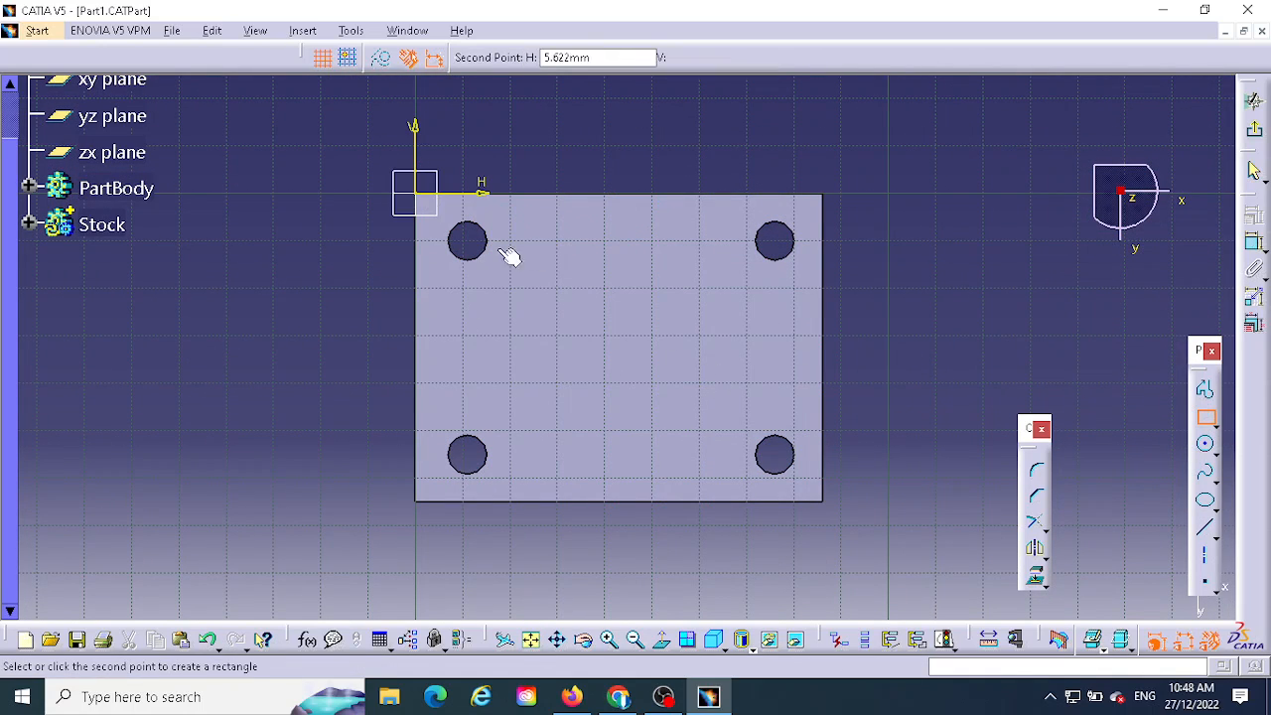
{"action": "left_click", "coordinate": [823, 500]}
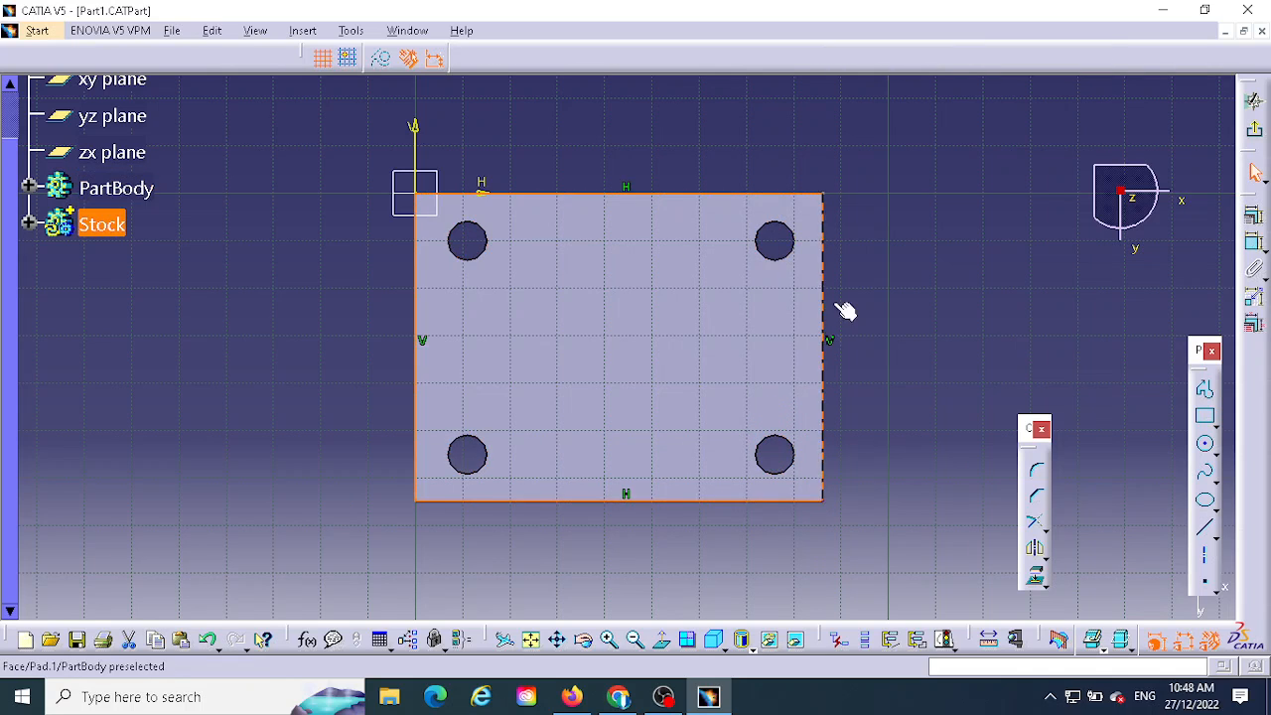
{"action": "middle_click_drag", "start_coordinate": [875, 257], "coordinate": [1006, 347]}
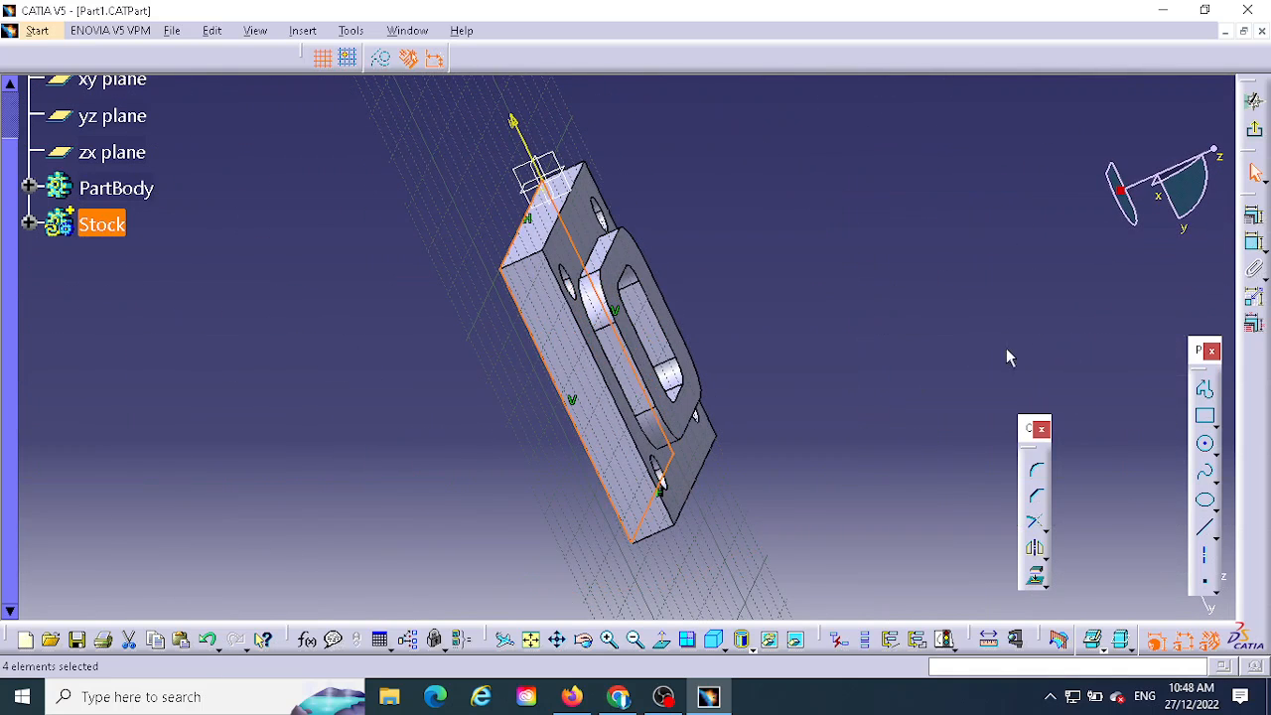
{"action": "left_click", "coordinate": [1254, 130]}
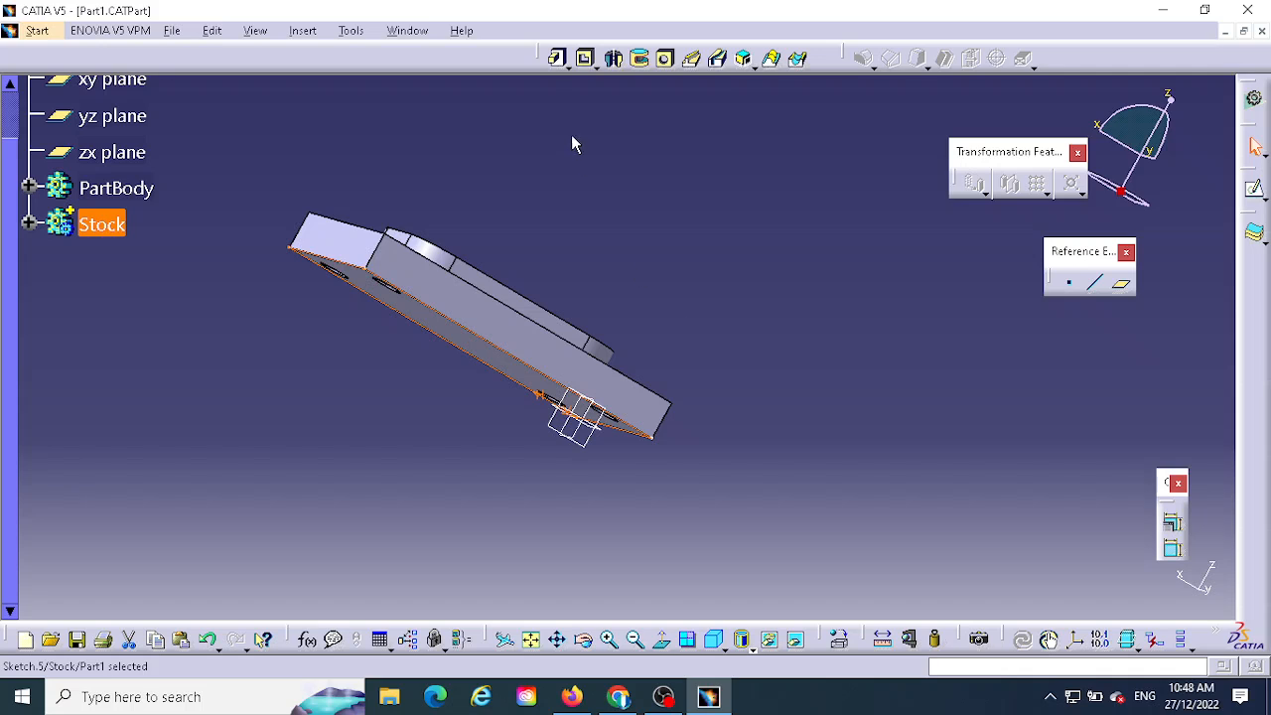
Step: Pad the rectangle 16 mm with the direction reversed so the Stock body encloses the plate and boss
{"action": "left_click", "coordinate": [559, 59]}
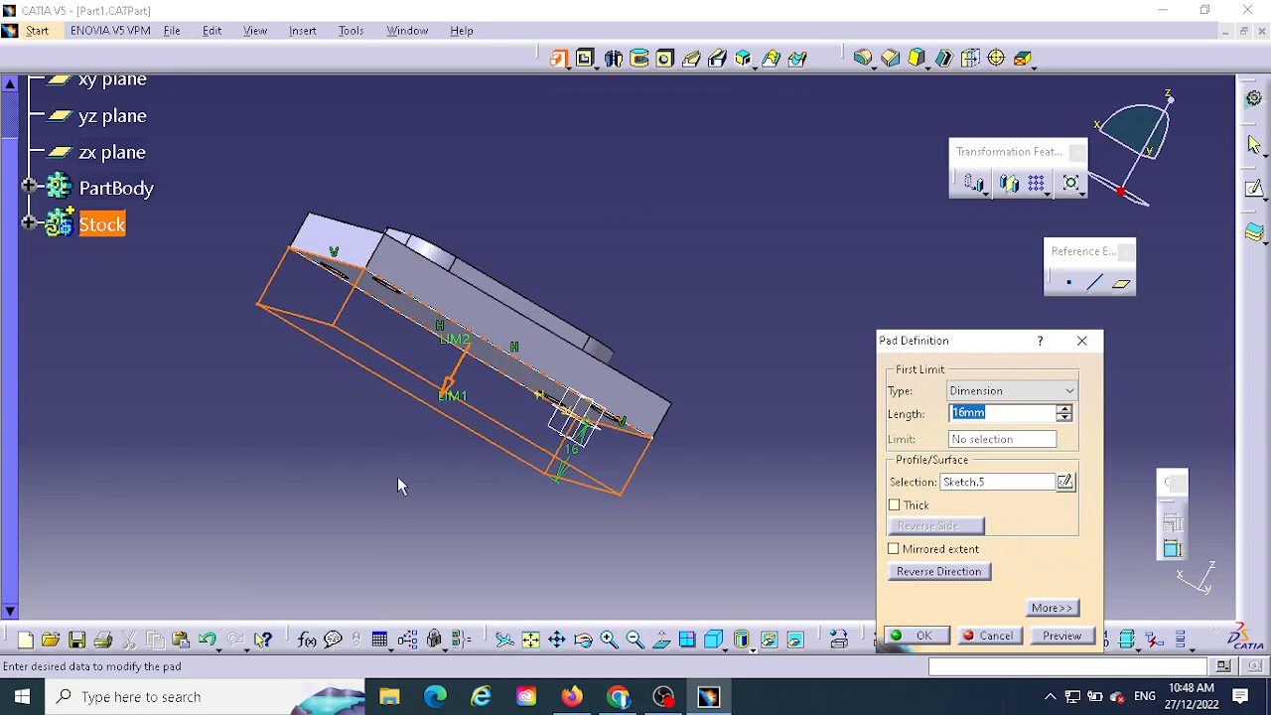
{"action": "left_click", "coordinate": [925, 574]}
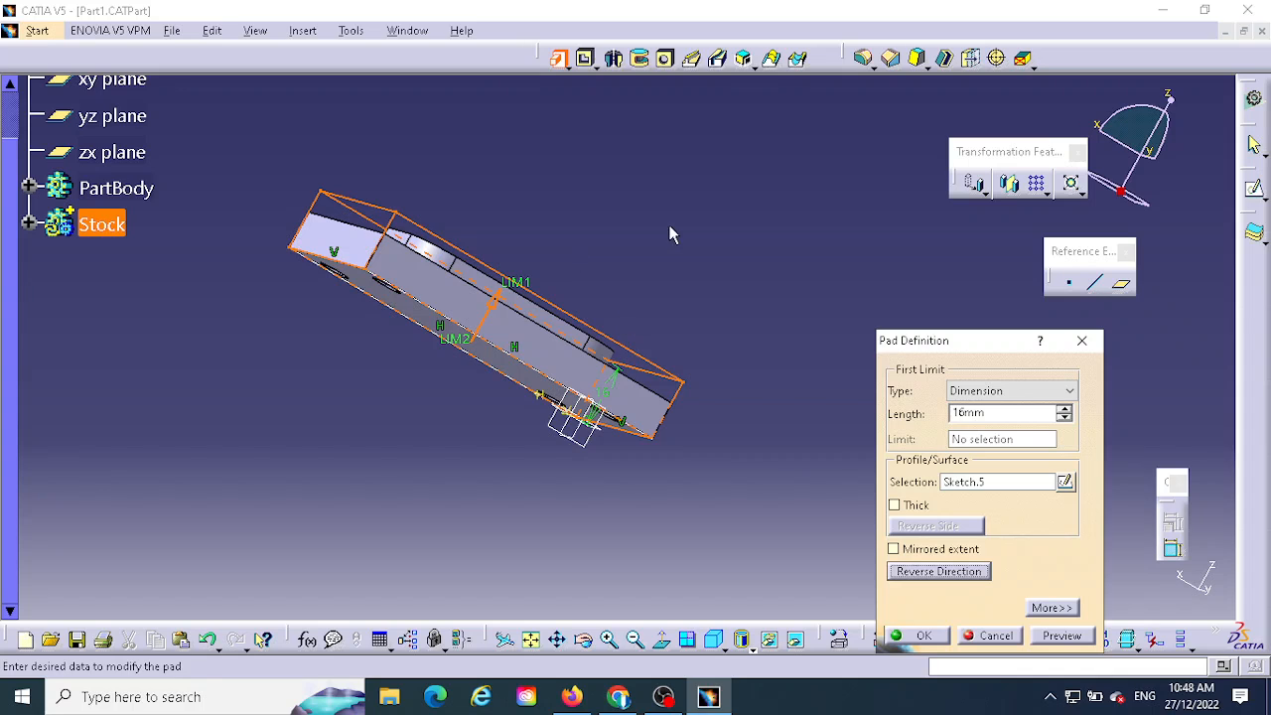
{"action": "middle_click_drag", "start_coordinate": [670, 227], "coordinate": [525, 275]}
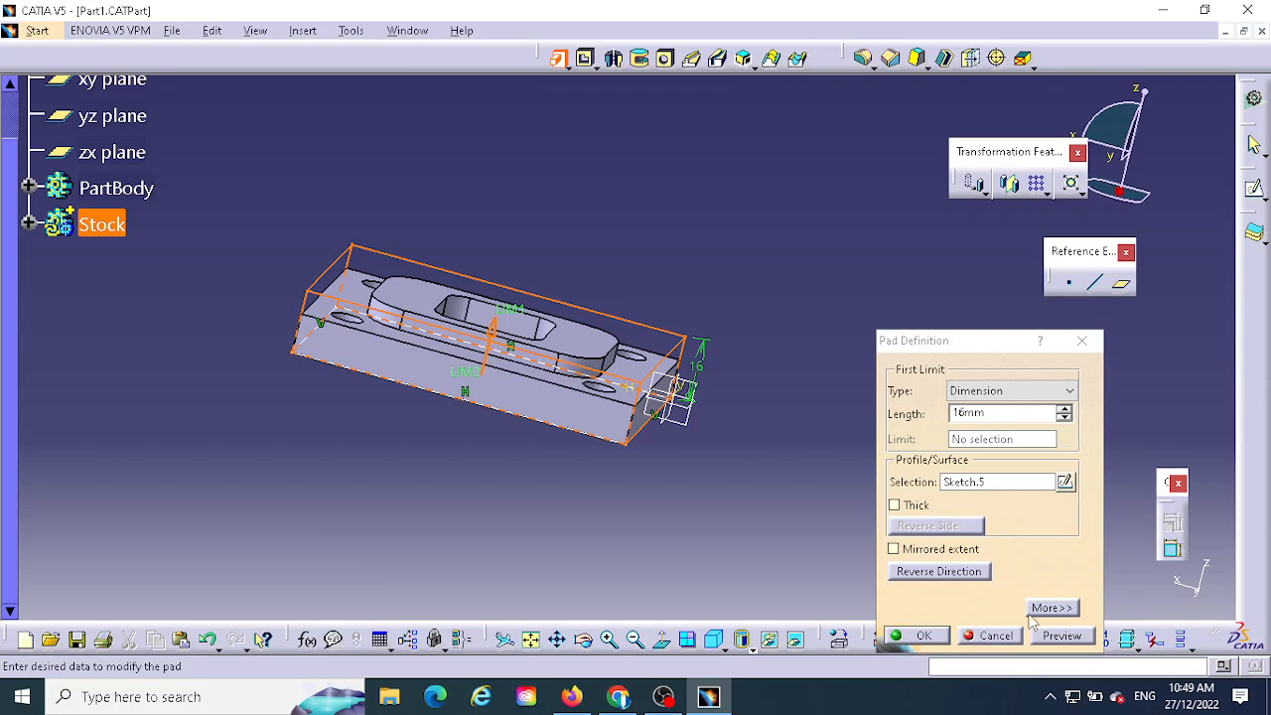
{"action": "left_click", "coordinate": [922, 636]}
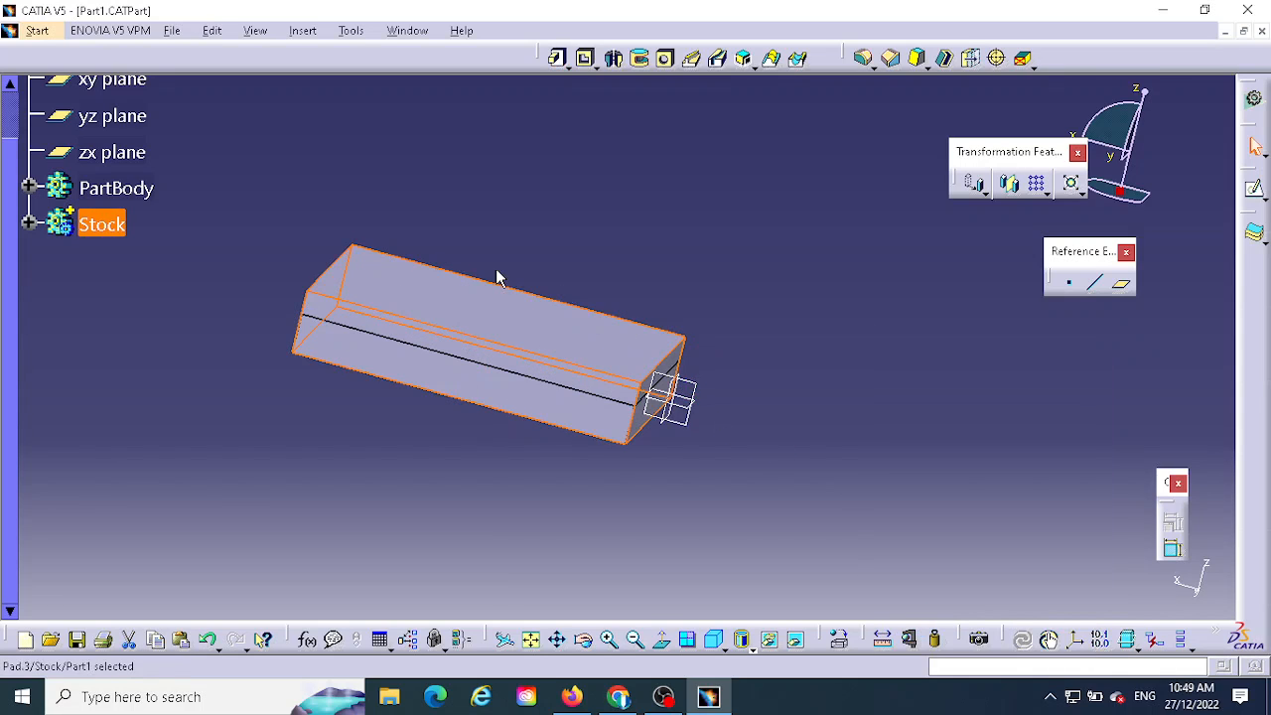
Step: Give the Stock body a yellow fill with transparency 161 so the finished plate shows through it
{"action": "mouse_move", "coordinate": [782, 378]}
{"action": "middle_mouse_down"}
{"action": "mouse_move", "coordinate": [837, 272]}
{"action": "mouse_move", "coordinate": [803, 351]}
{"action": "mouse_move", "coordinate": [764, 381]}
{"action": "middle_mouse_up"}
{"action": "middle_click_drag", "start_coordinate": [700, 320], "coordinate": [646, 334]}
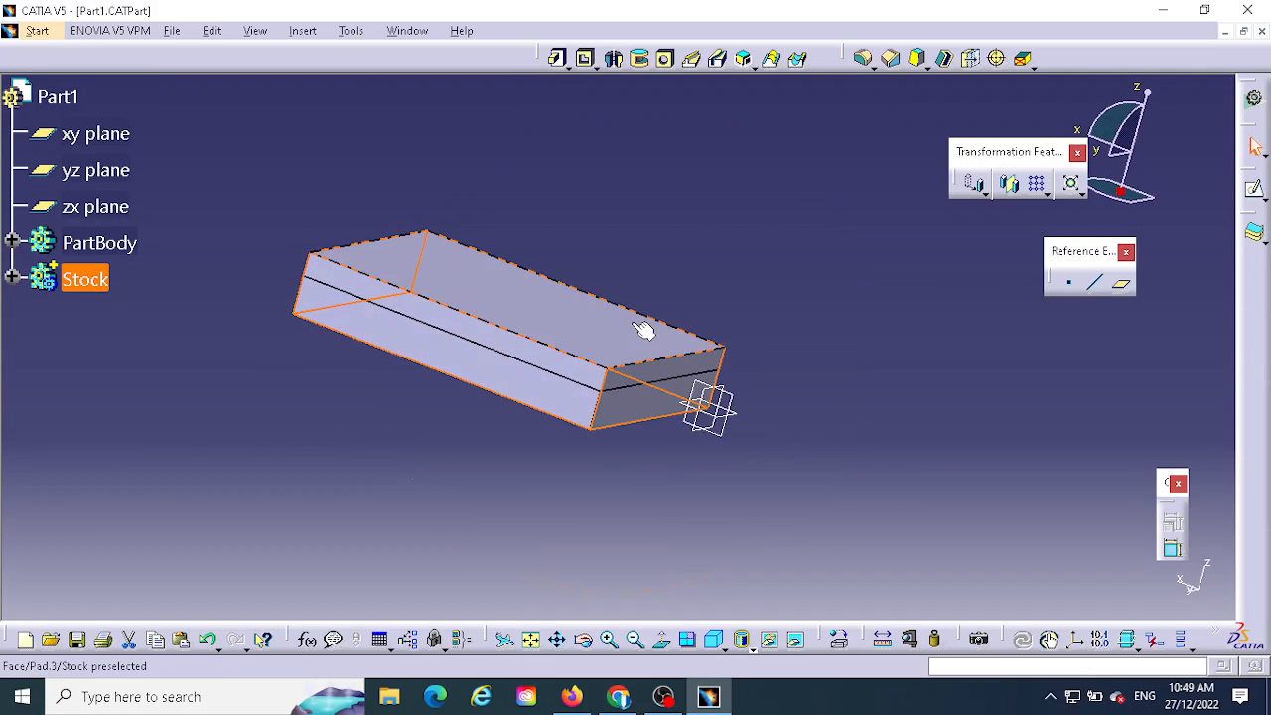
{"action": "right_click", "coordinate": [95, 282]}
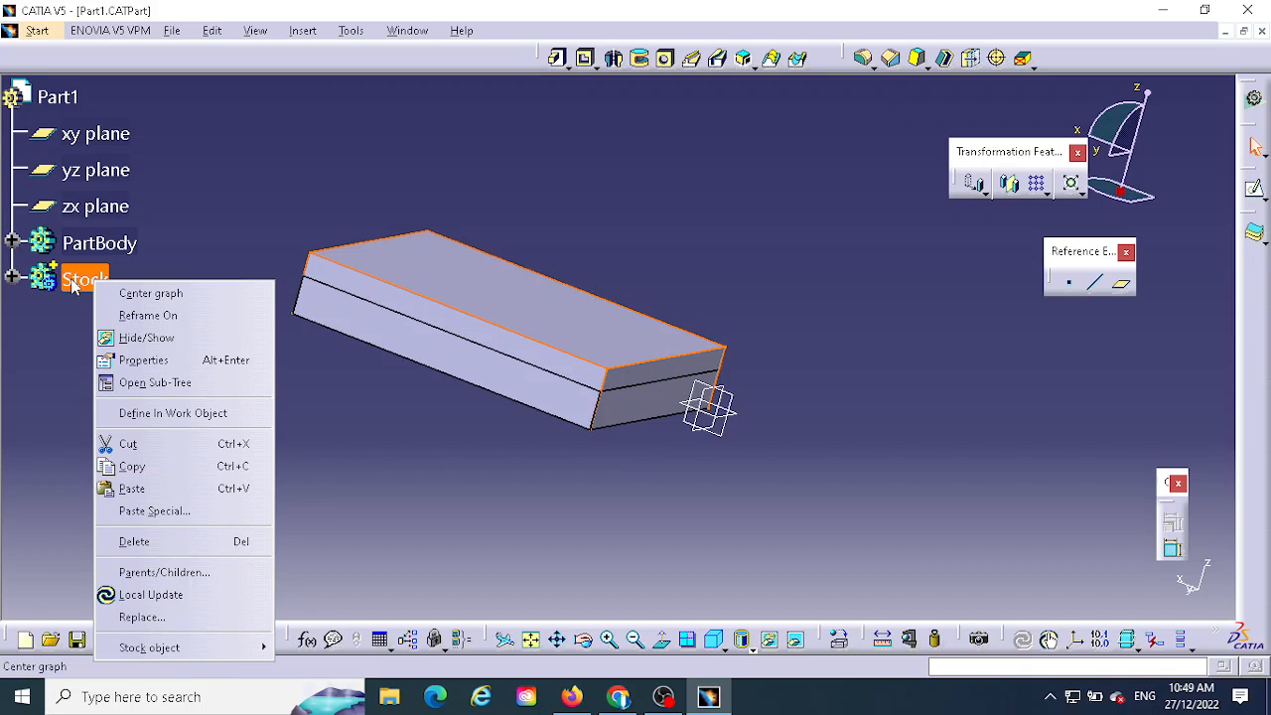
{"action": "left_click", "coordinate": [144, 360]}
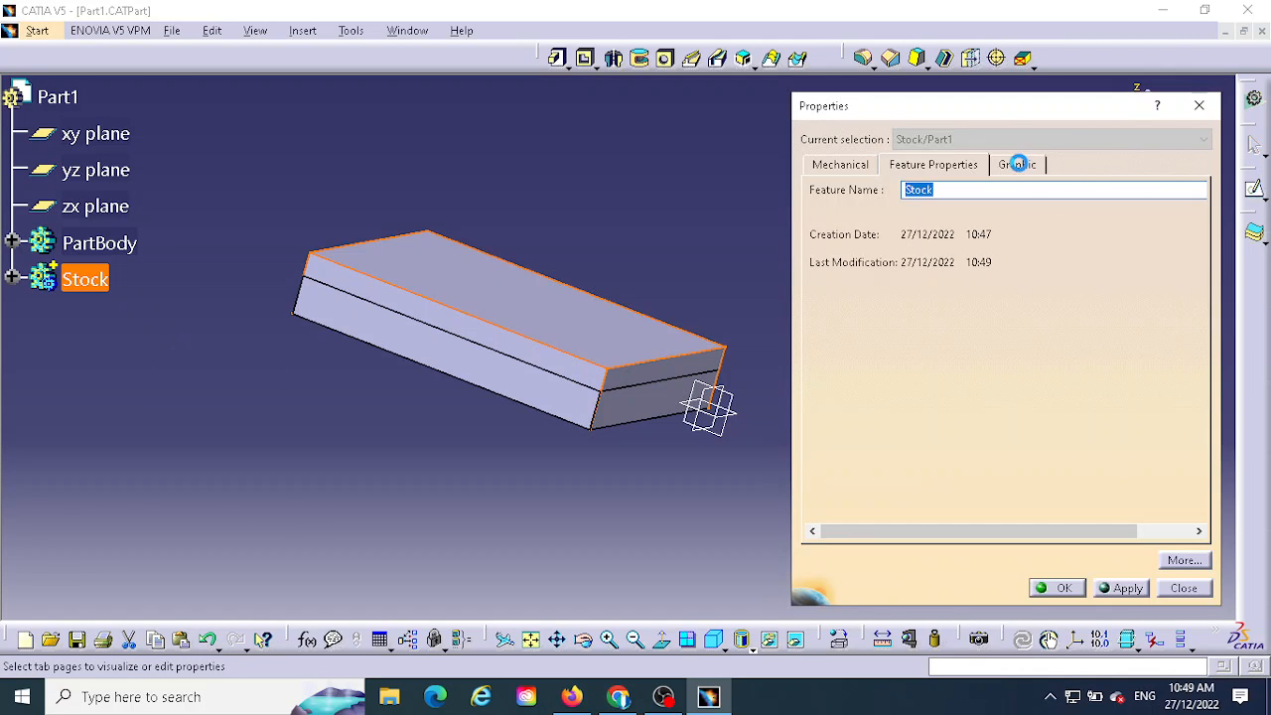
{"action": "left_click", "coordinate": [1013, 164]}
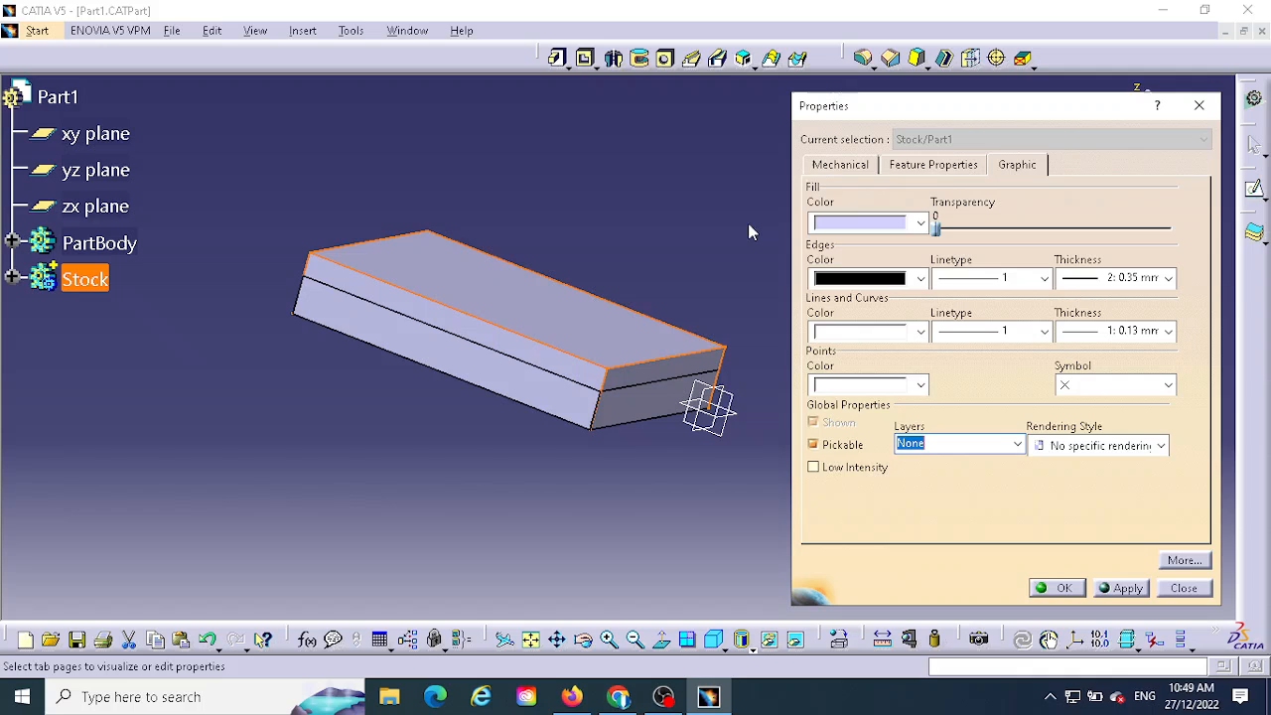
{"action": "left_click", "coordinate": [846, 224]}
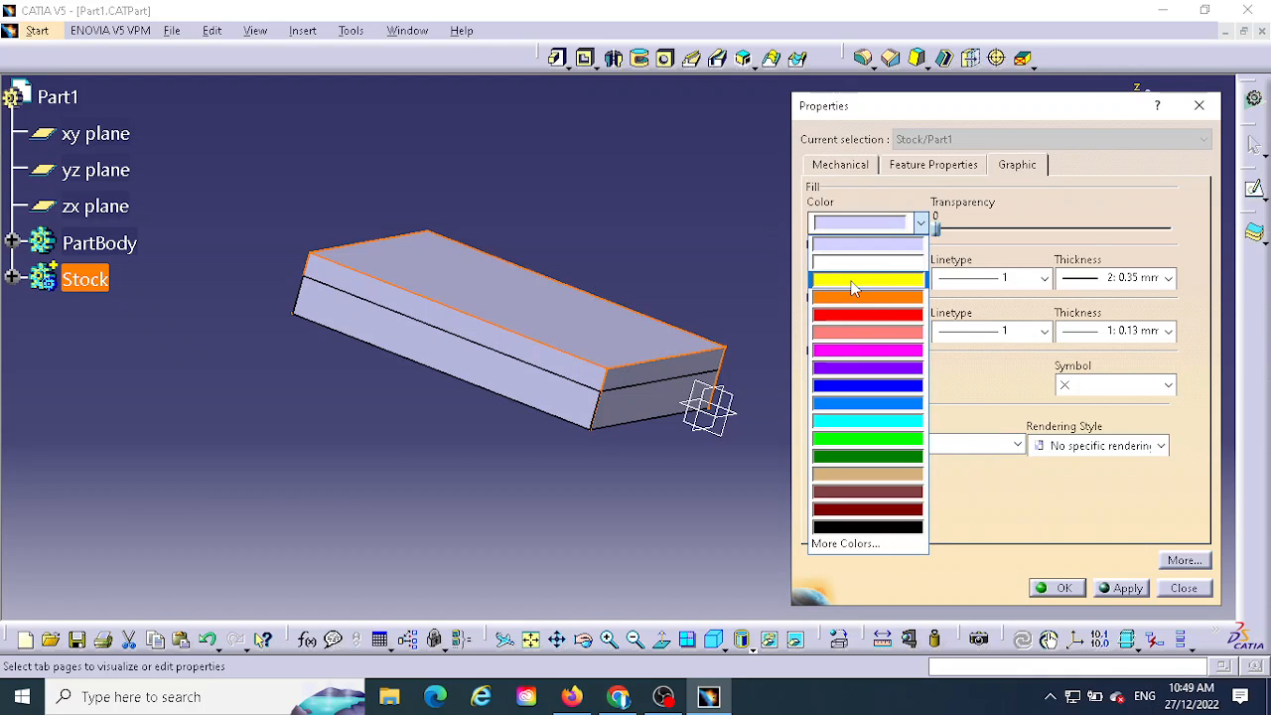
{"action": "left_click", "coordinate": [851, 282]}
{"action": "left_click_drag", "start_coordinate": [936, 230], "coordinate": [1088, 239]}
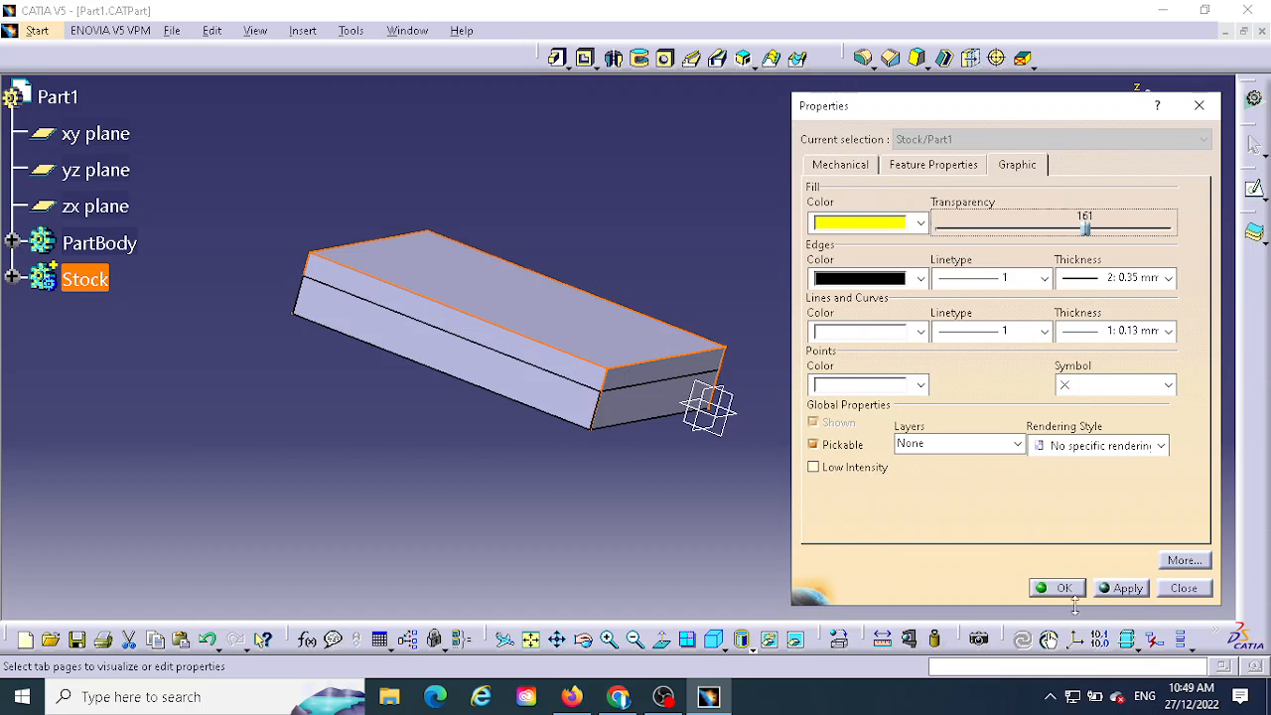
{"action": "left_click", "coordinate": [1120, 593]}
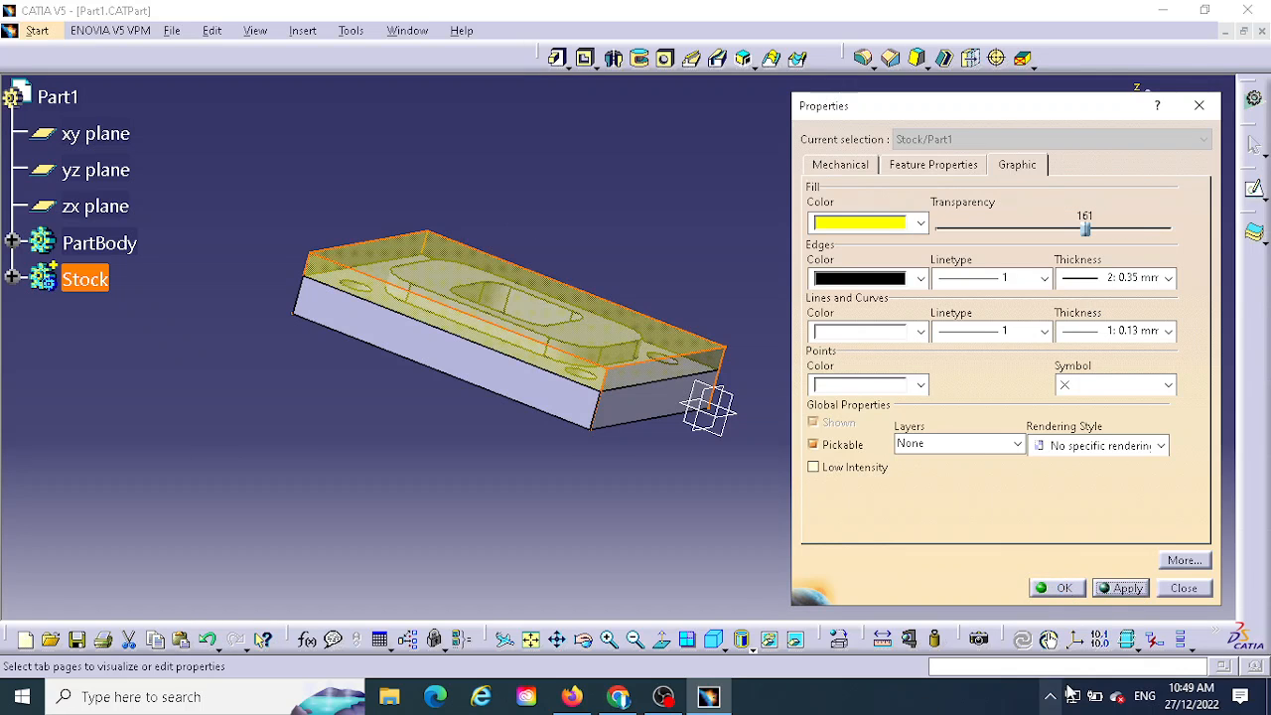
{"action": "left_click", "coordinate": [1063, 588]}
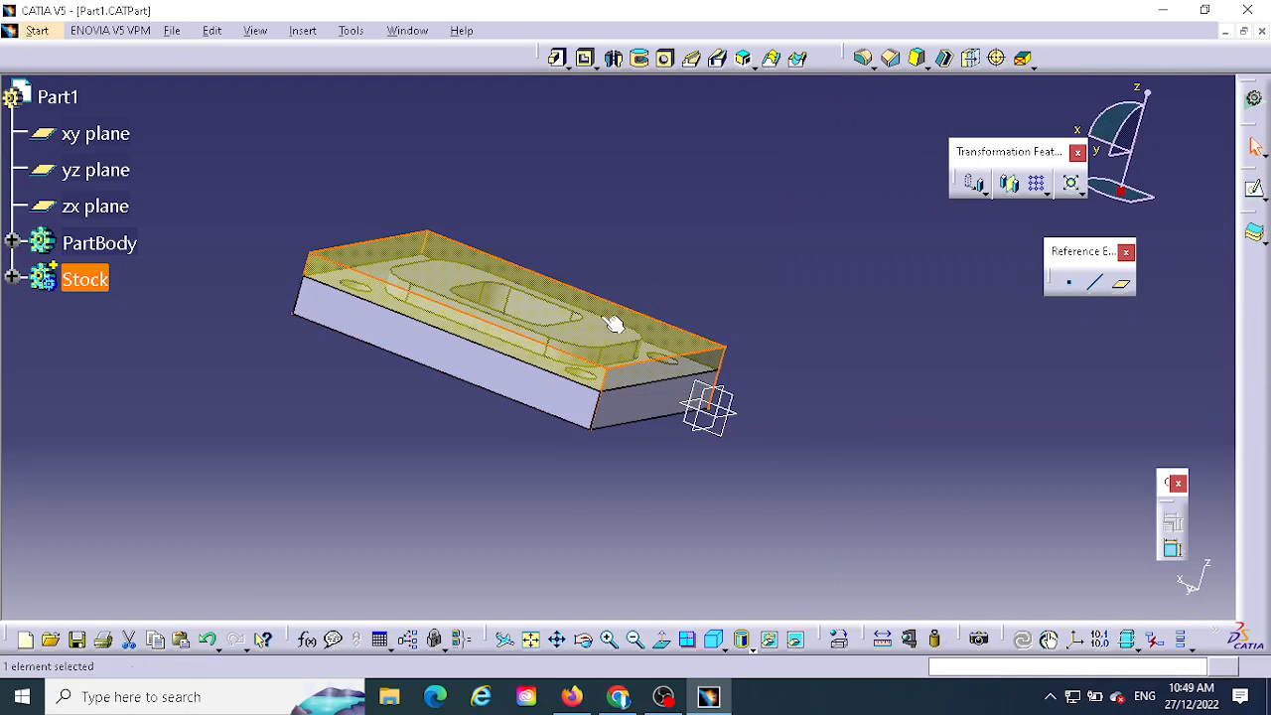
Step: Create a reference plane offset 10 mm above the top face of the Stock body
{"action": "middle_click_drag", "start_coordinate": [582, 249], "coordinate": [582, 303]}
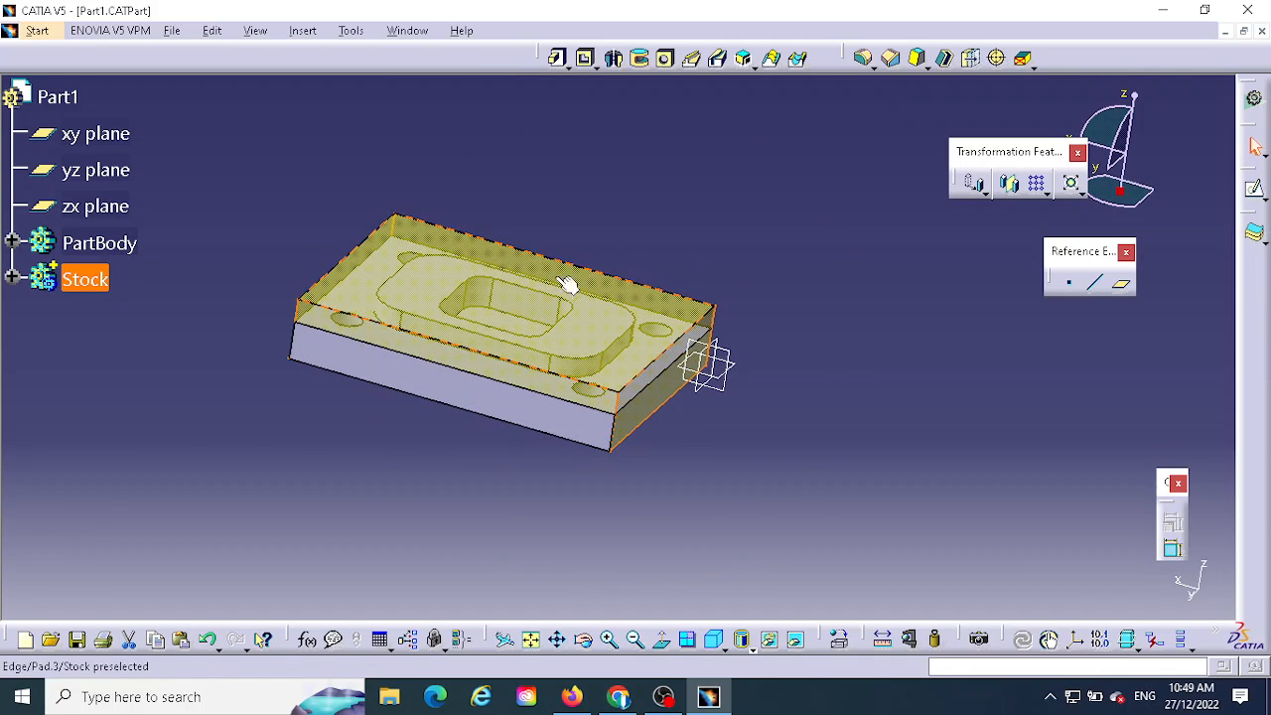
{"action": "left_click", "coordinate": [478, 335]}
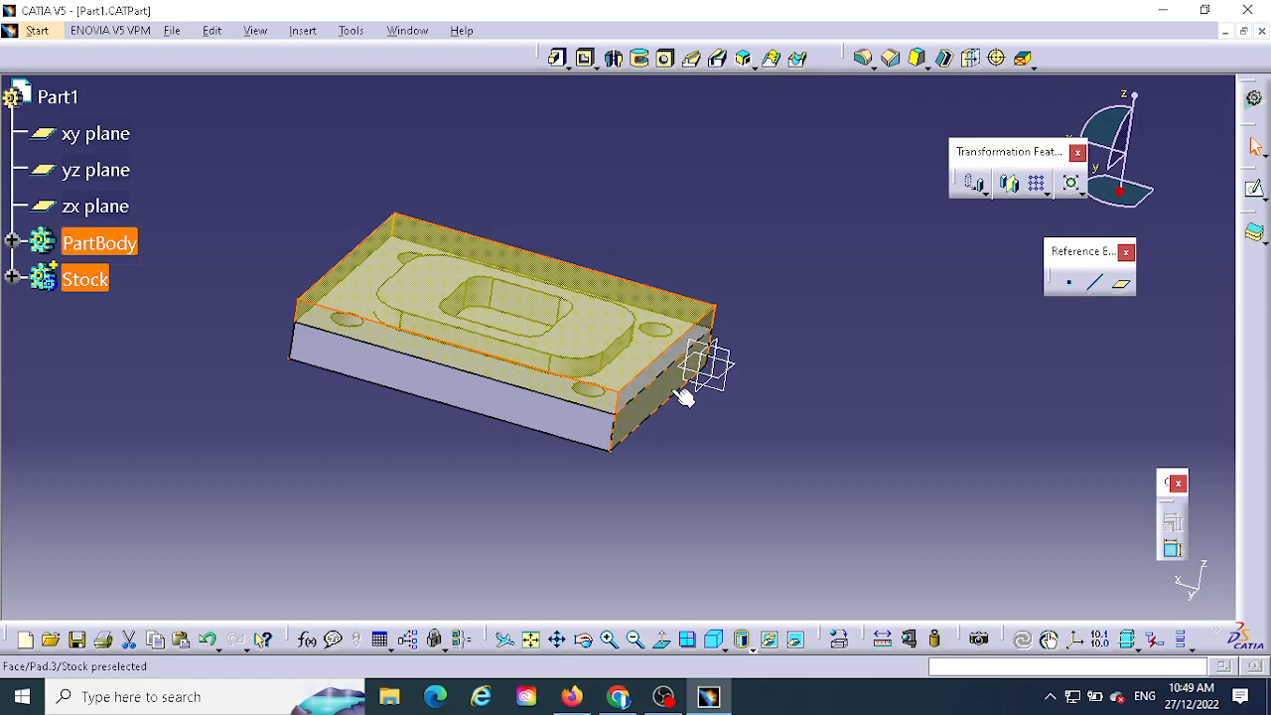
{"action": "middle_click_drag", "start_coordinate": [709, 437], "coordinate": [787, 452]}
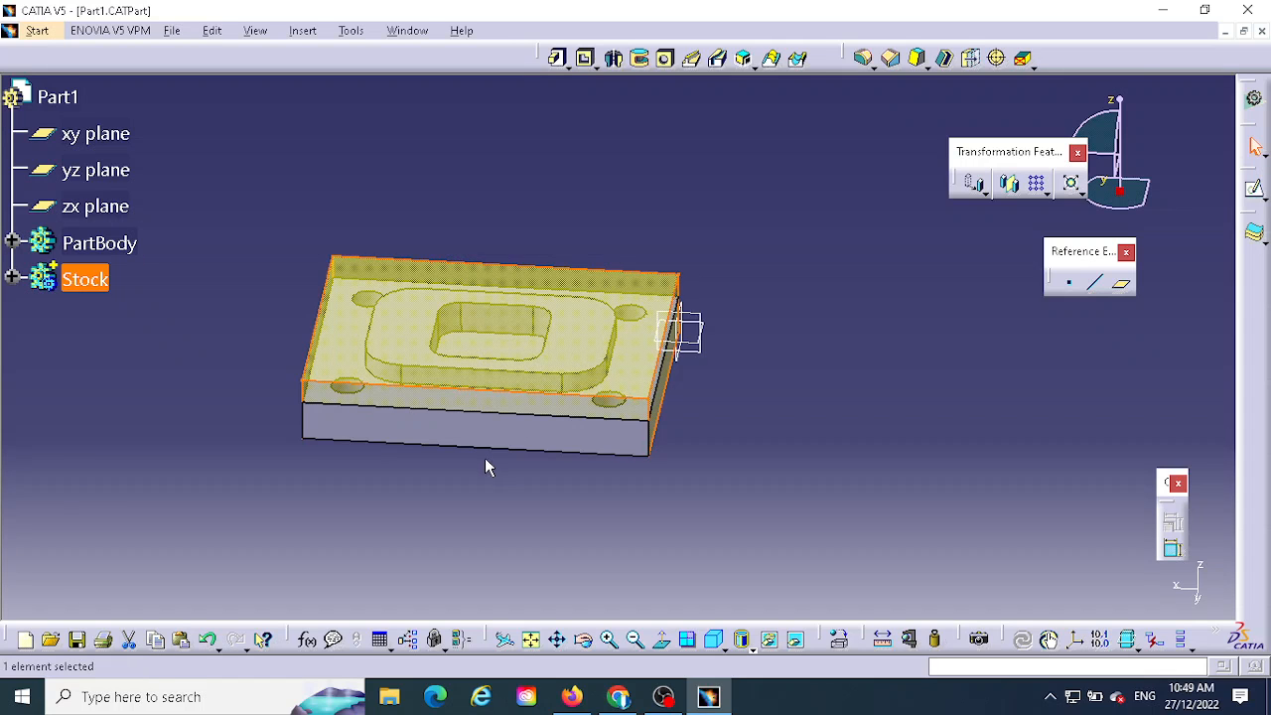
{"action": "middle_click_drag", "start_coordinate": [484, 469], "coordinate": [450, 468]}
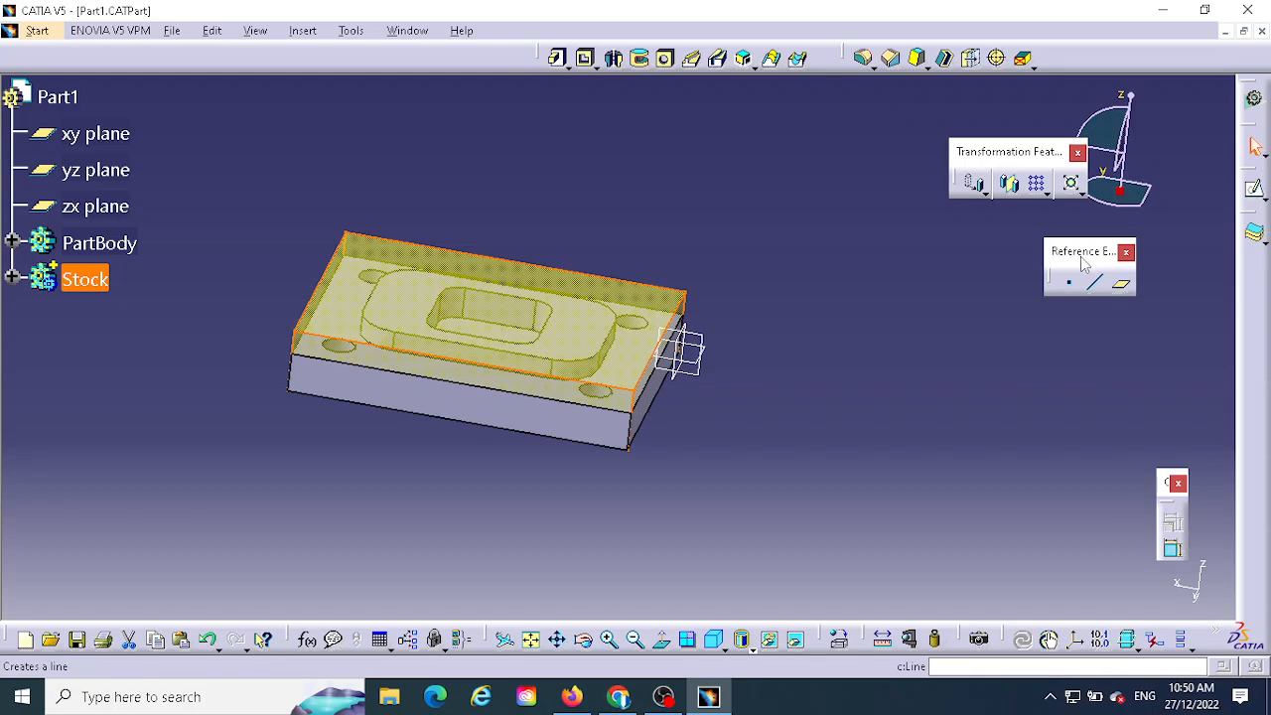
{"action": "left_click", "coordinate": [1122, 287]}
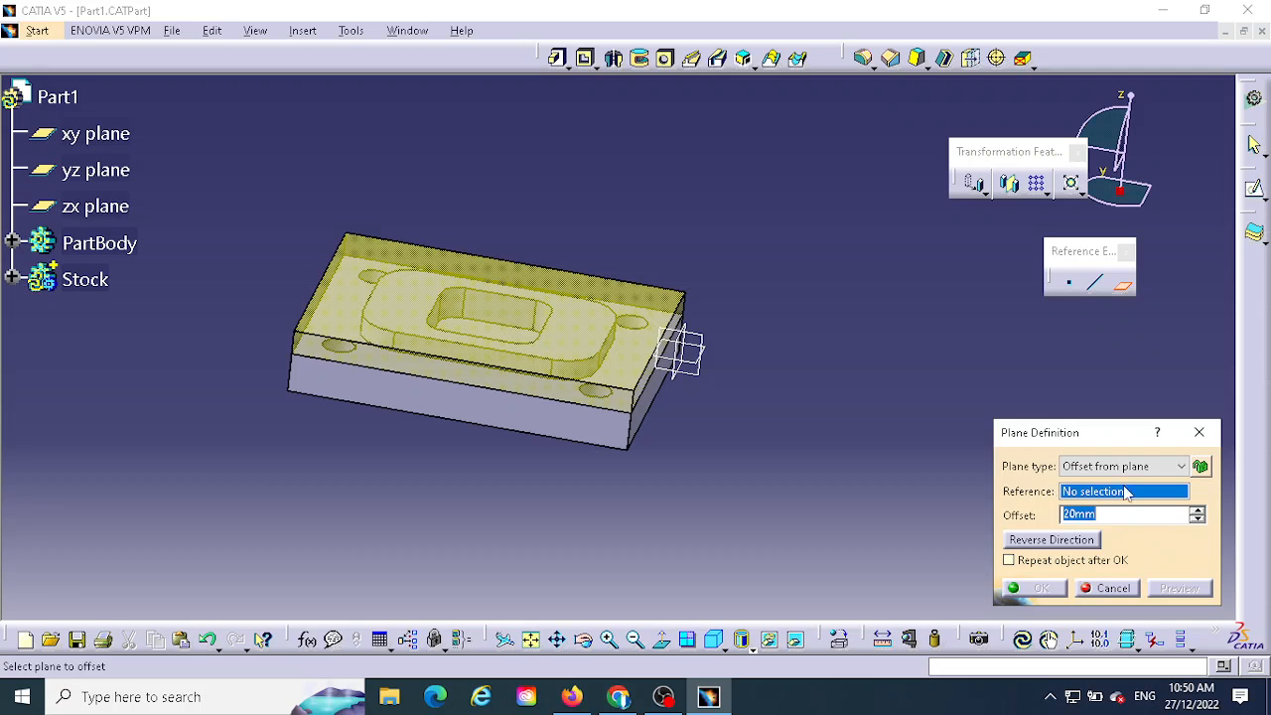
{"action": "left_click", "coordinate": [536, 309]}
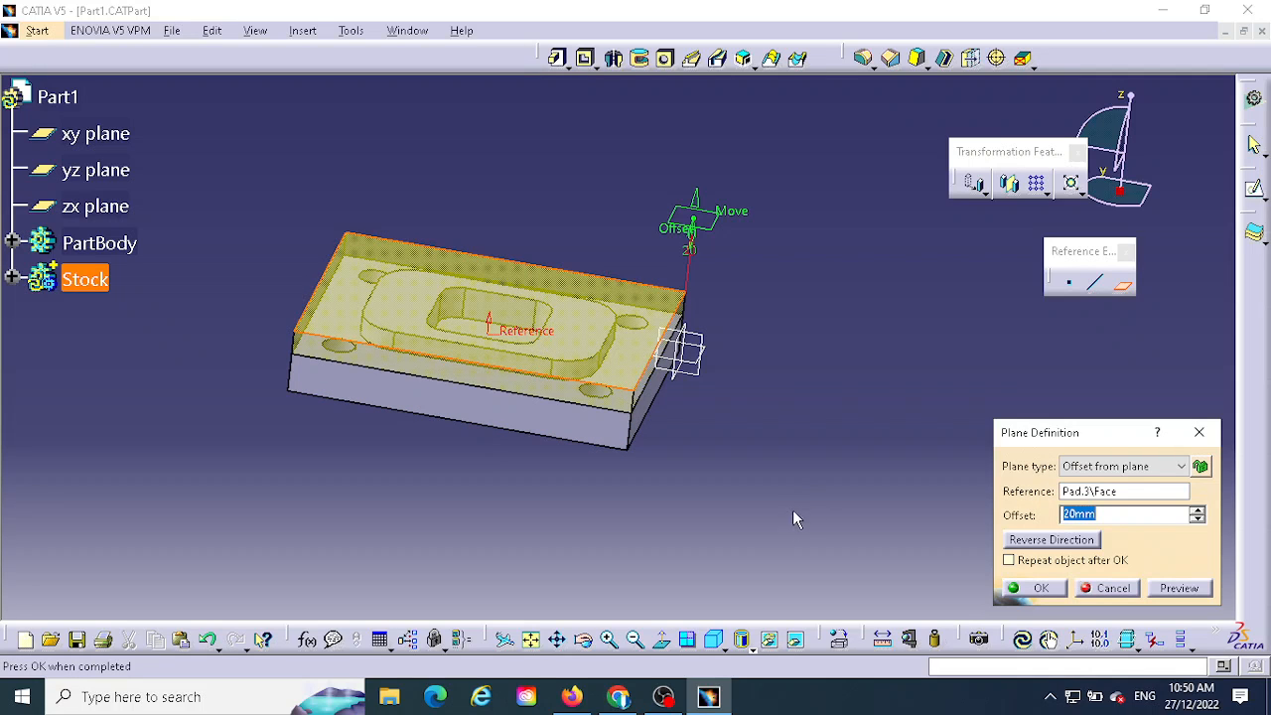
{"action": "middle_click_drag", "start_coordinate": [726, 446], "coordinate": [764, 388]}
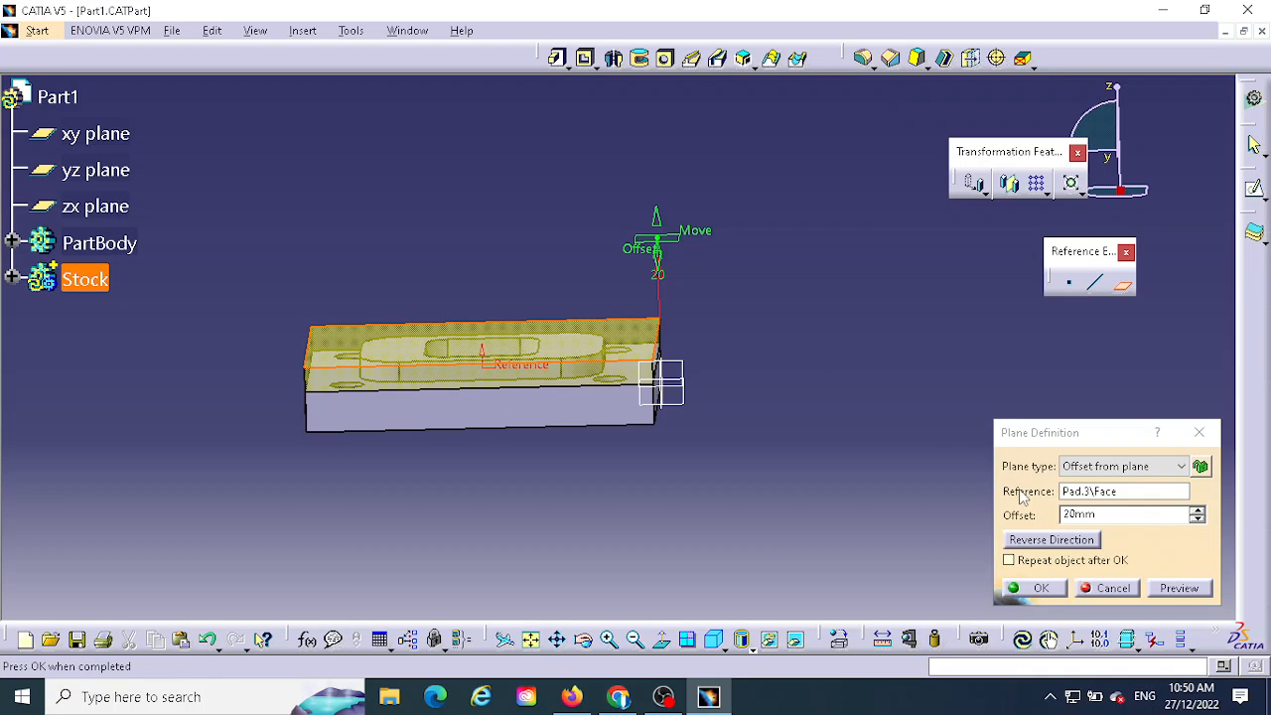
{"action": "double_click", "coordinate": [1082, 514]}
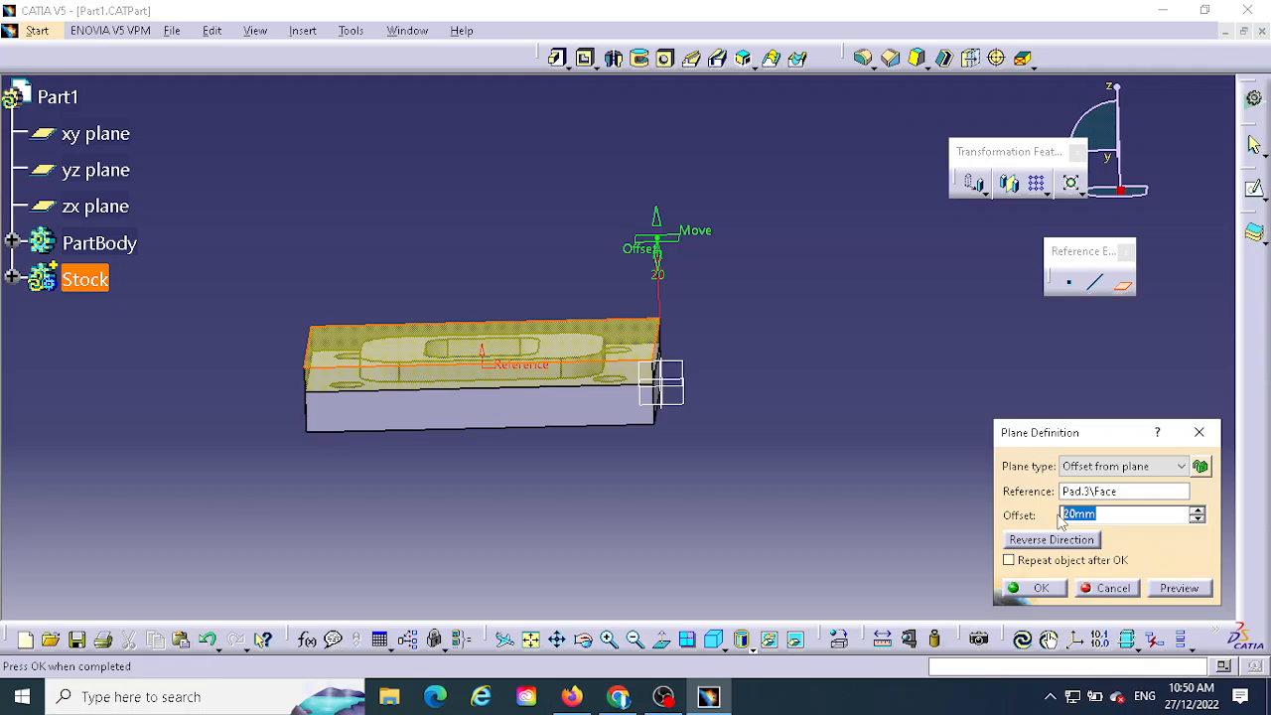
{"action": "type", "text": "10"}
{"action": "left_click", "coordinate": [1040, 589]}
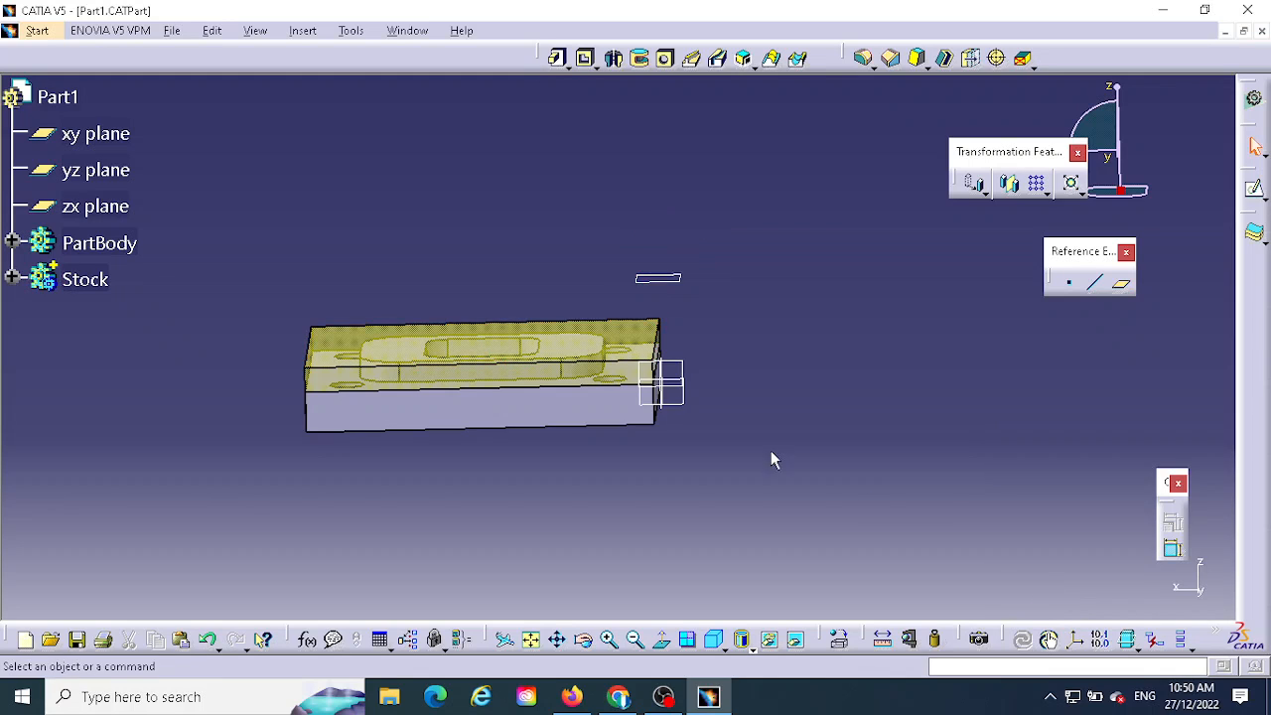
Step: Switch the part to the Prismatic Machining workbench
{"action": "middle_click_drag", "start_coordinate": [724, 318], "coordinate": [562, 405]}
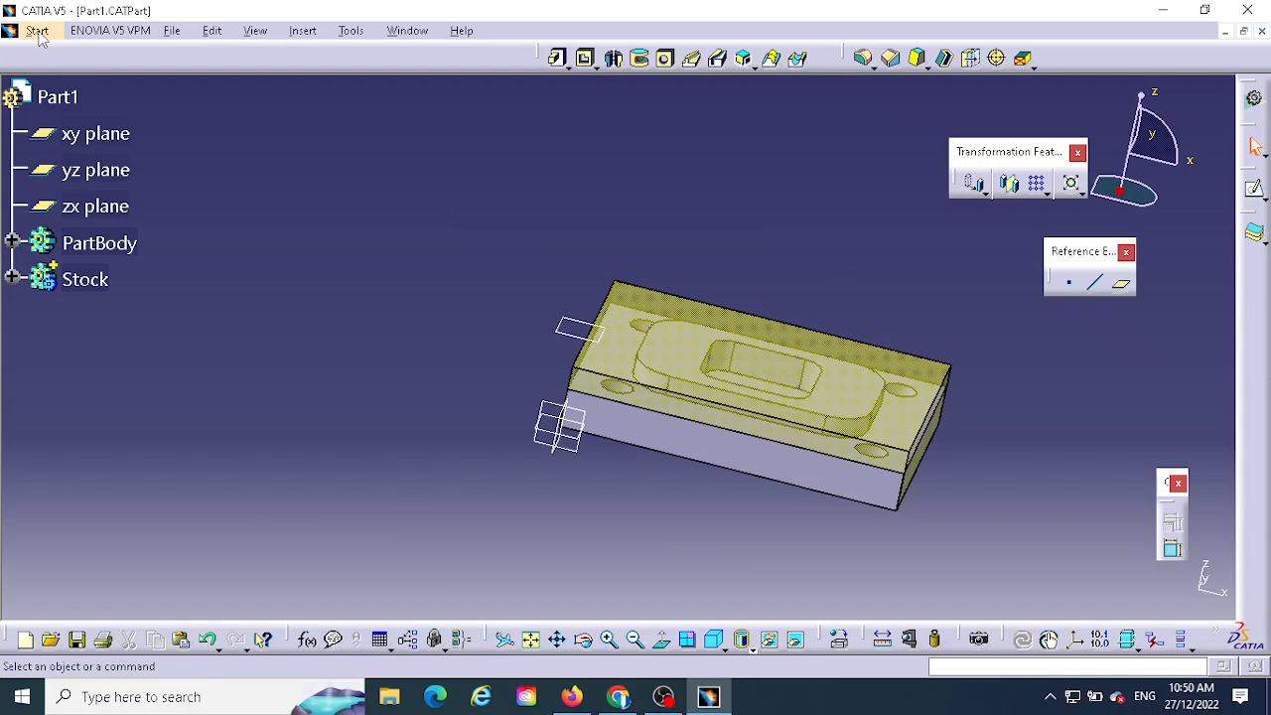
{"action": "left_click", "coordinate": [37, 31]}
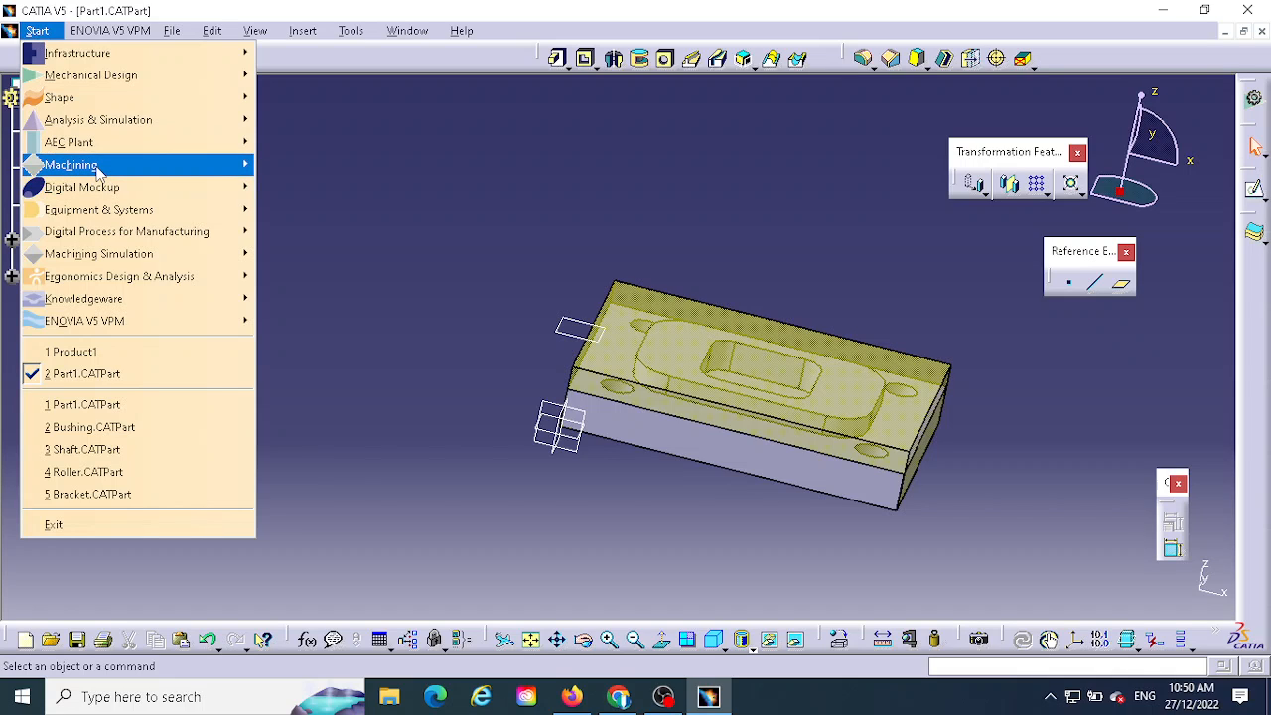
{"action": "mouse_move", "coordinate": [97, 168]}
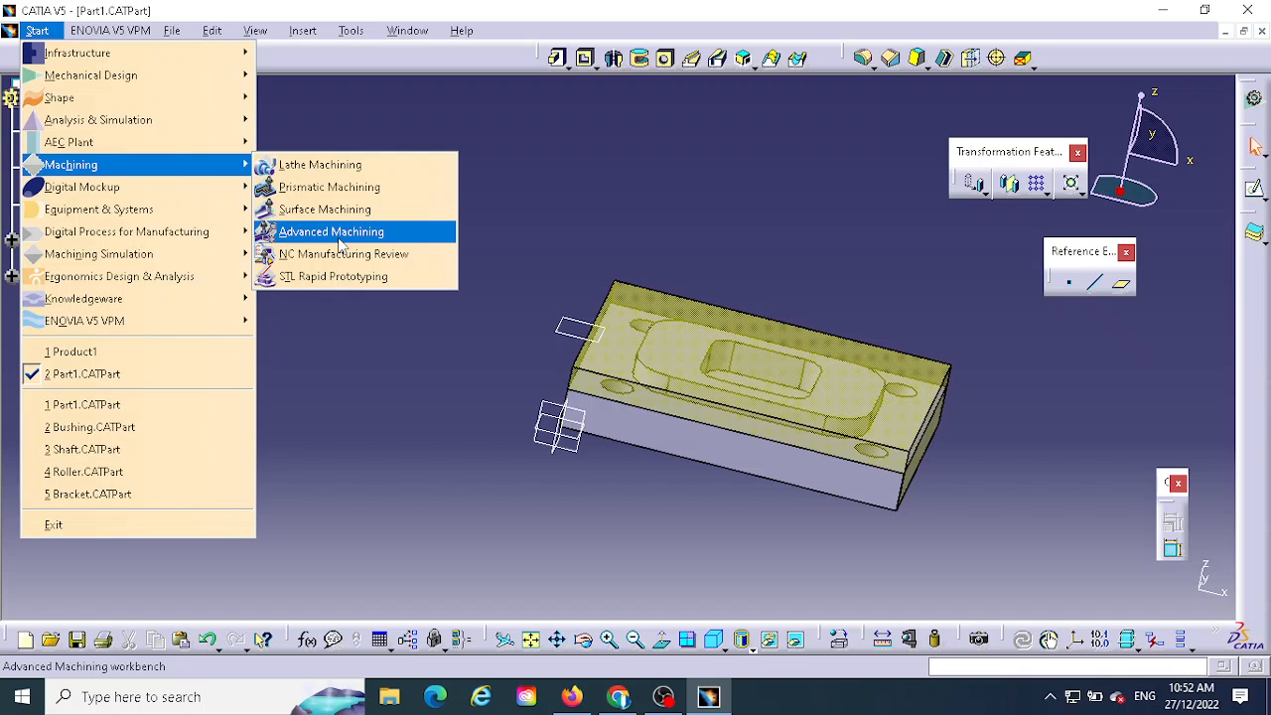
{"action": "left_click", "coordinate": [326, 189]}
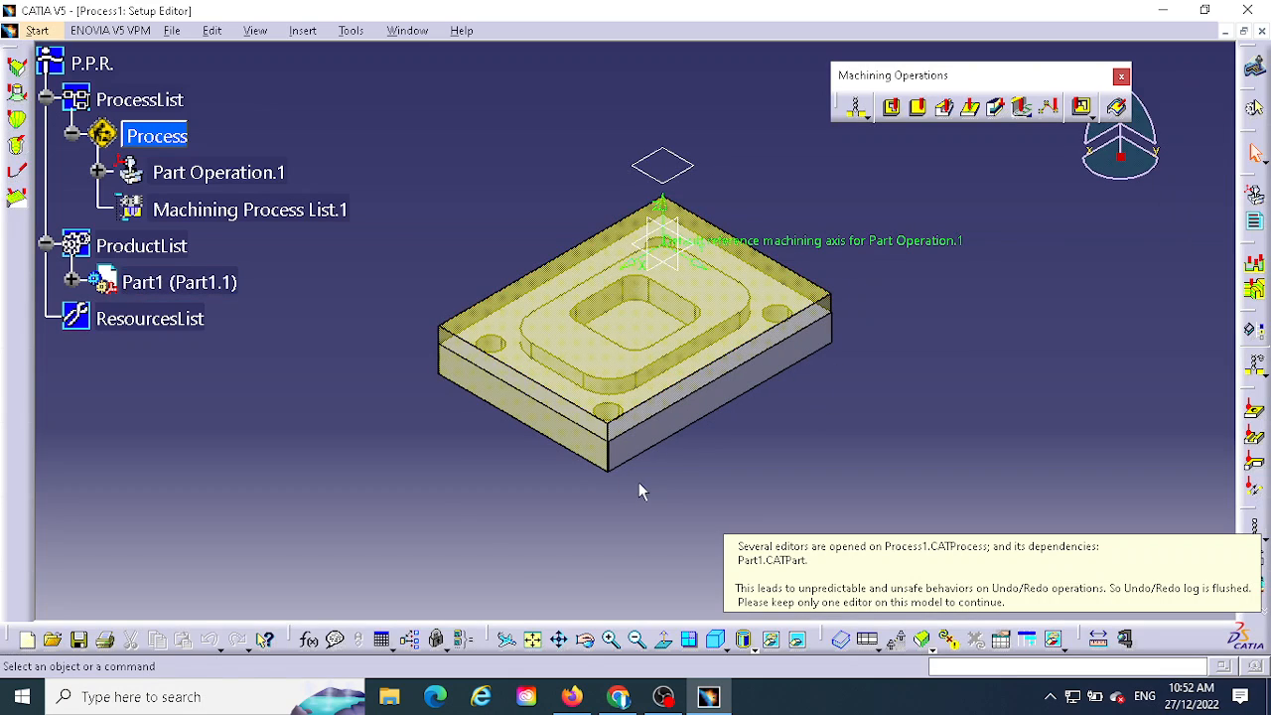
Step: Expand Part Operation.1 and Part1 in the specification tree and examine the process, product and resource entries
{"action": "middle_click_drag", "start_coordinate": [638, 487], "coordinate": [532, 439]}
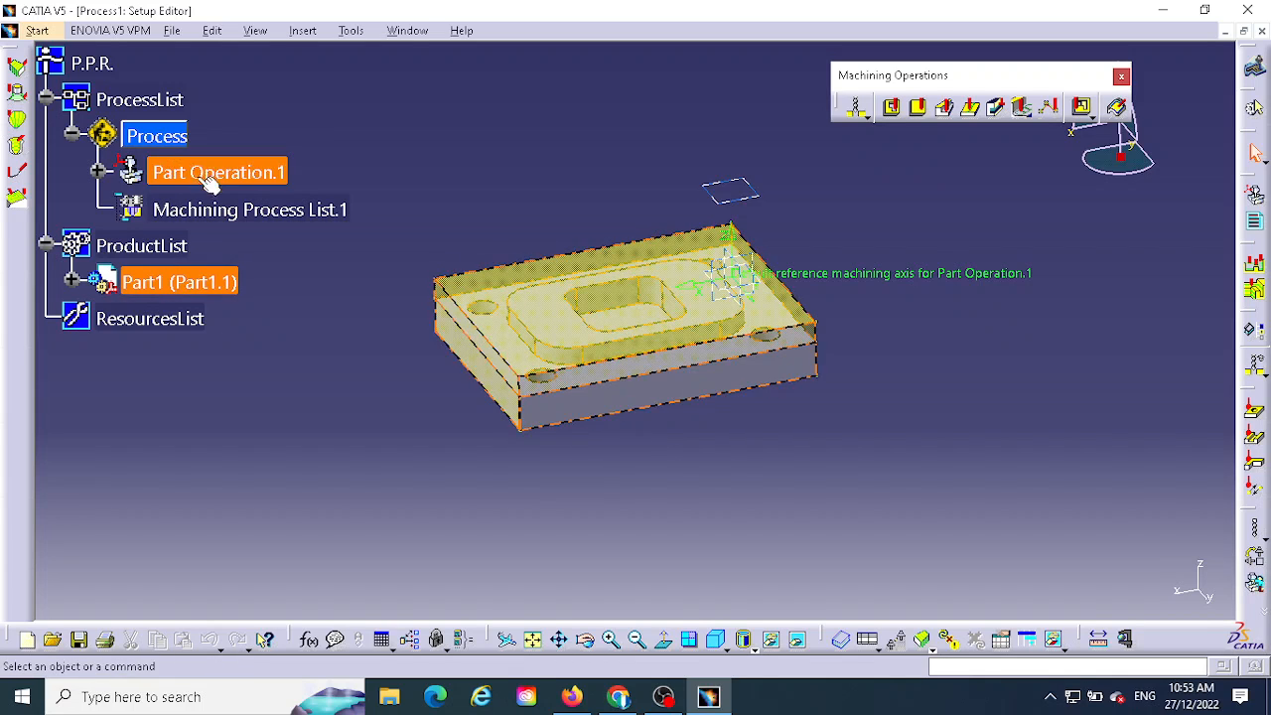
{"action": "left_click", "coordinate": [97, 172]}
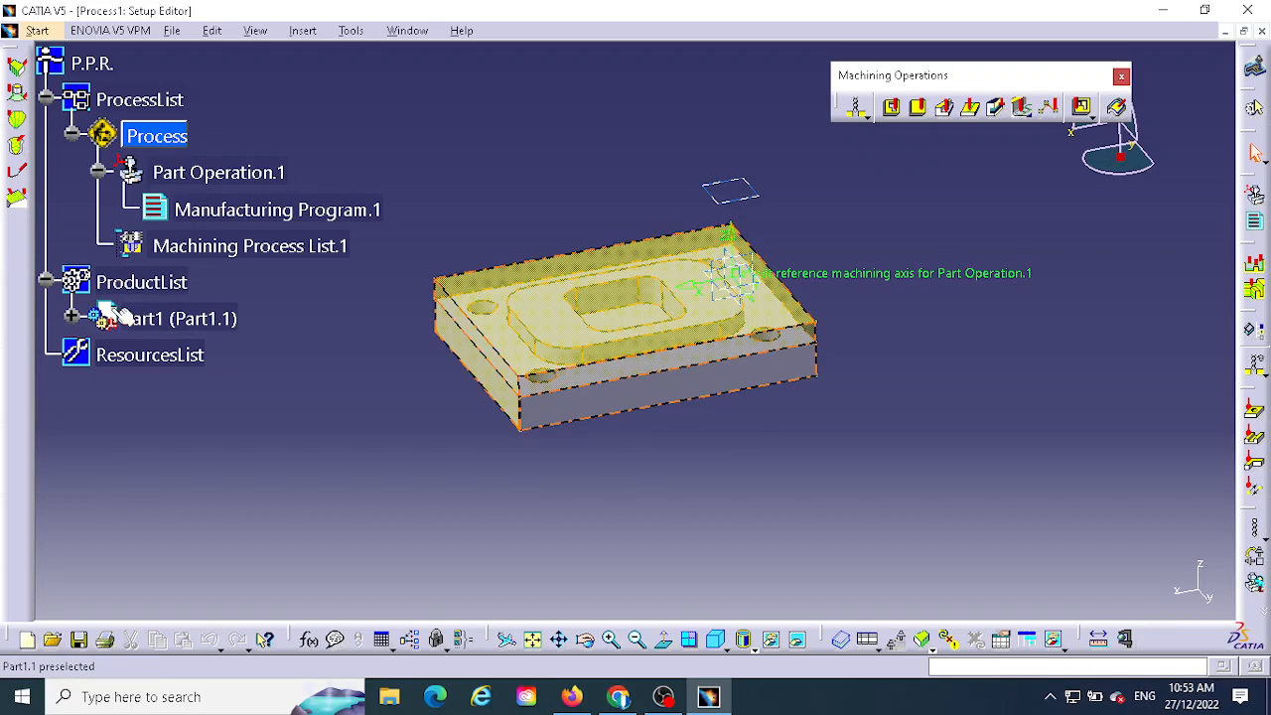
{"action": "left_click", "coordinate": [71, 318]}
{"action": "left_click", "coordinate": [97, 354]}
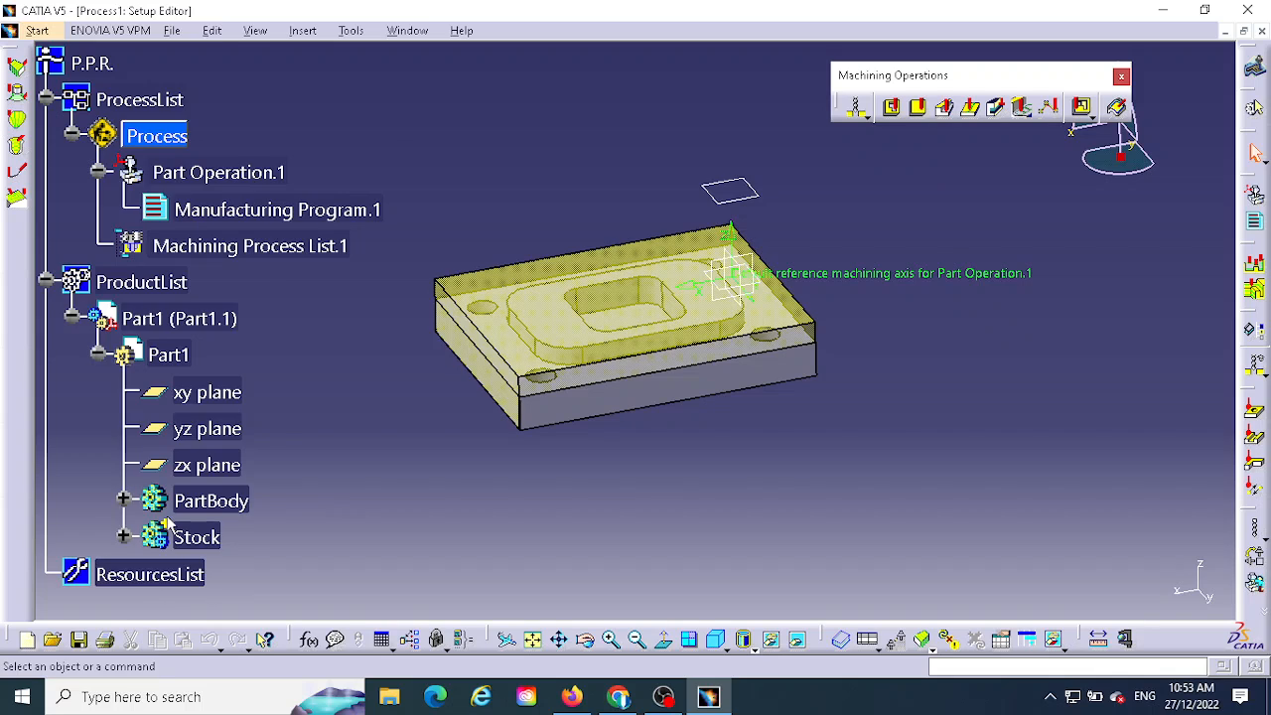
{"action": "scroll", "coordinate": [159, 474], "scroll_direction": "down", "scroll_amount": 1}
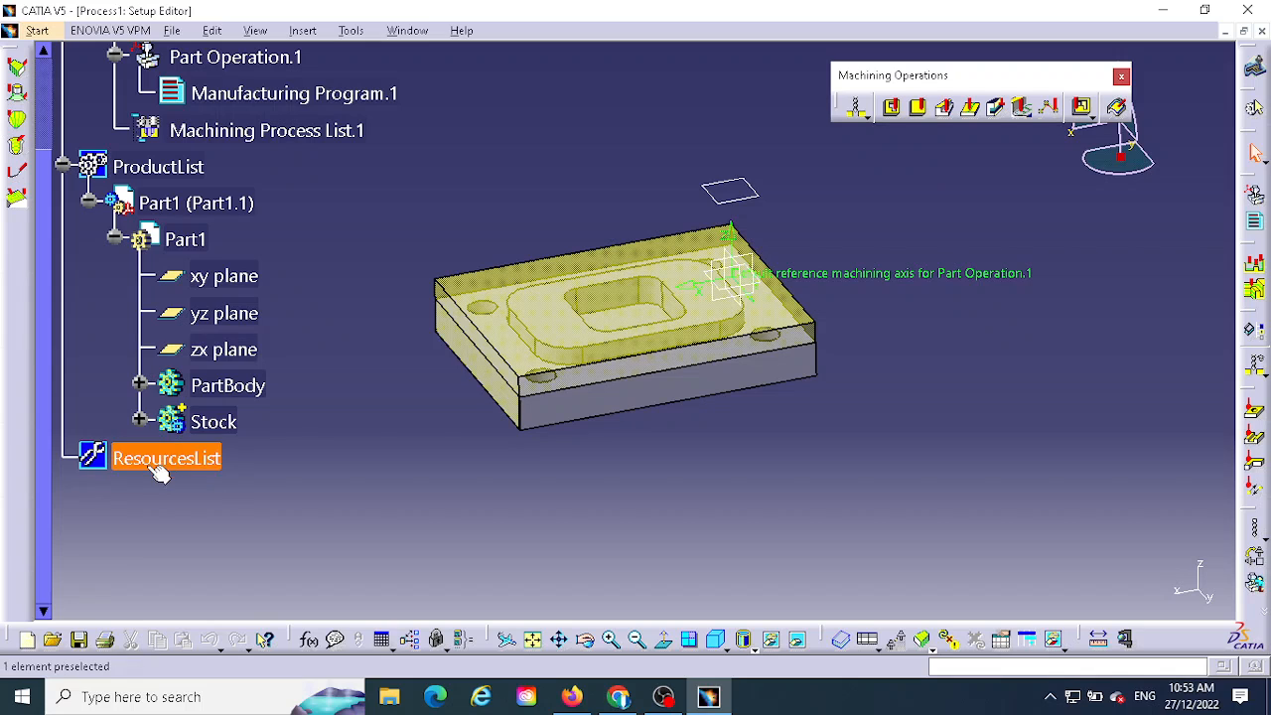
{"action": "scroll", "coordinate": [195, 490], "scroll_direction": "up", "scroll_amount": 3}
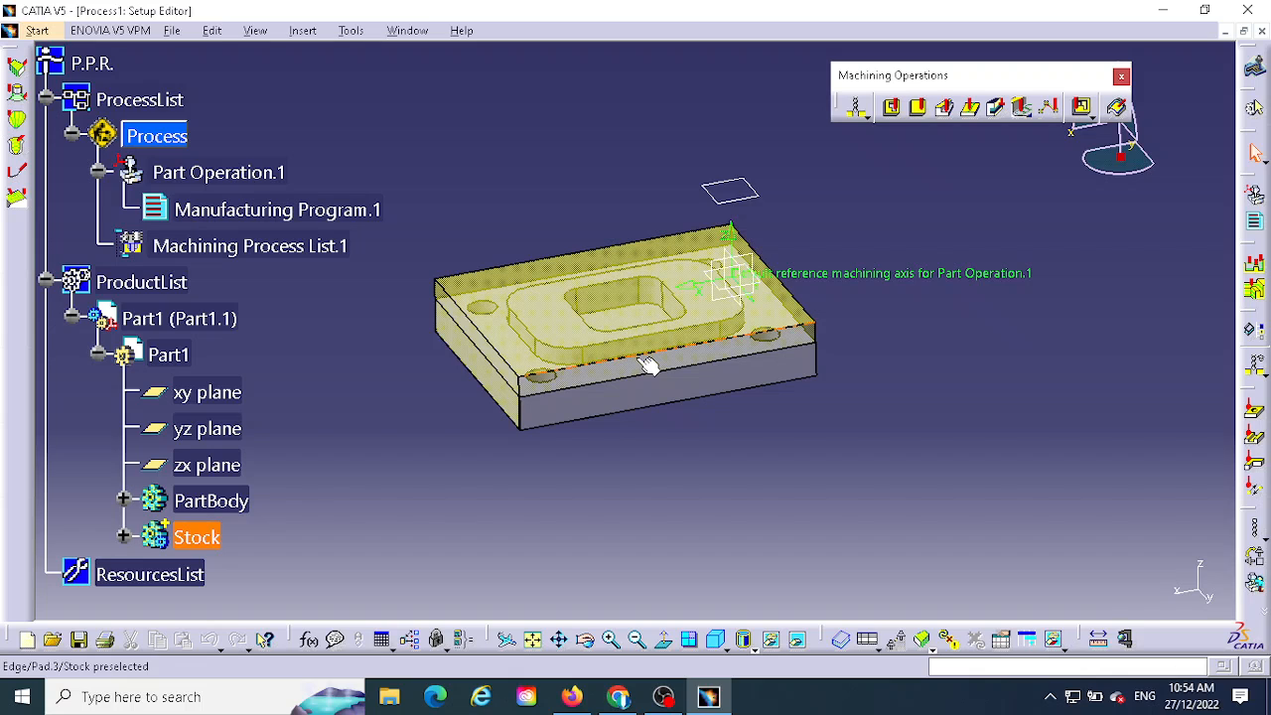
Step: Edit Part Operation.1, open its machine definition with a 3-axis machine, and review the settings through to numerical control
{"action": "double_click", "coordinate": [229, 175]}
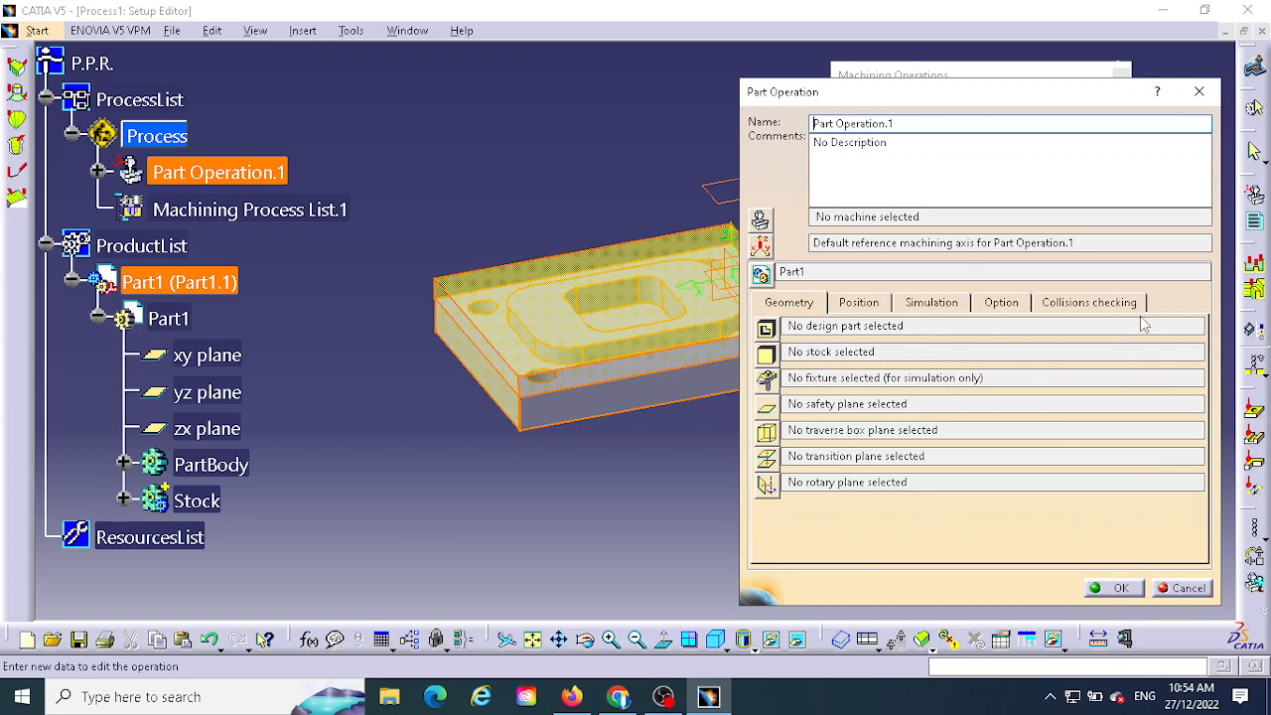
{"action": "left_click", "coordinate": [761, 225]}
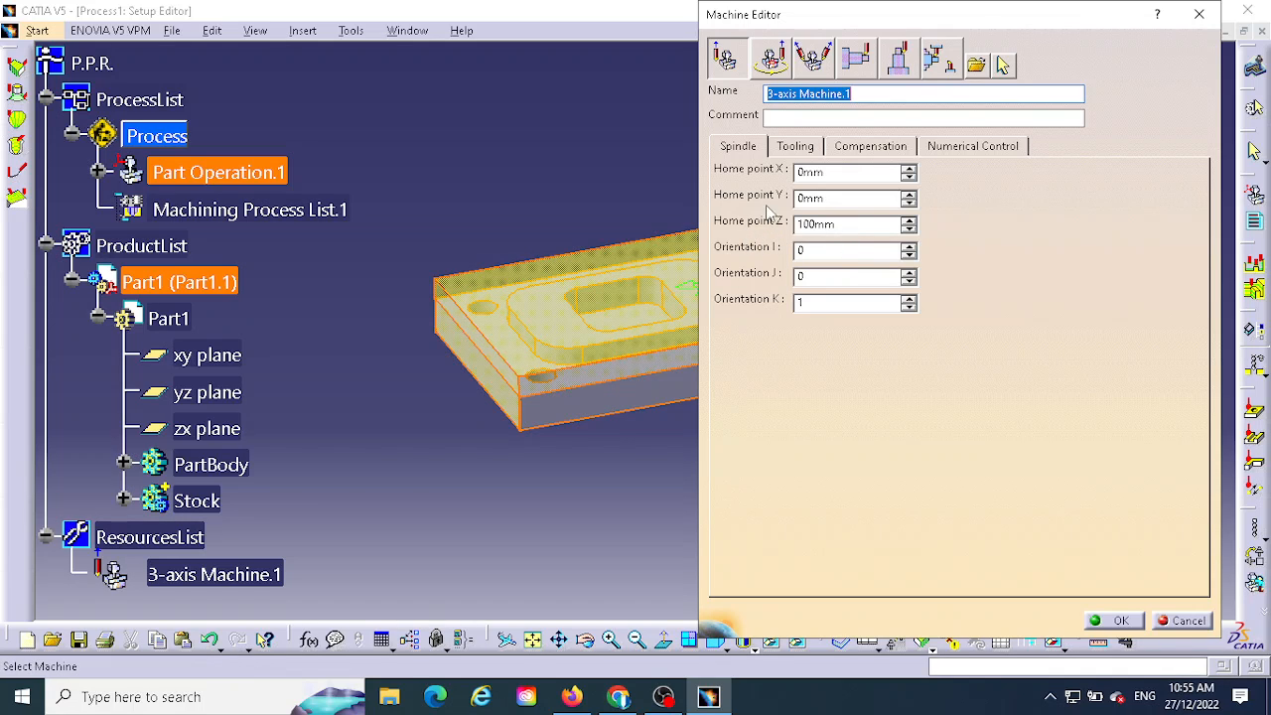
{"action": "left_click", "coordinate": [794, 147]}
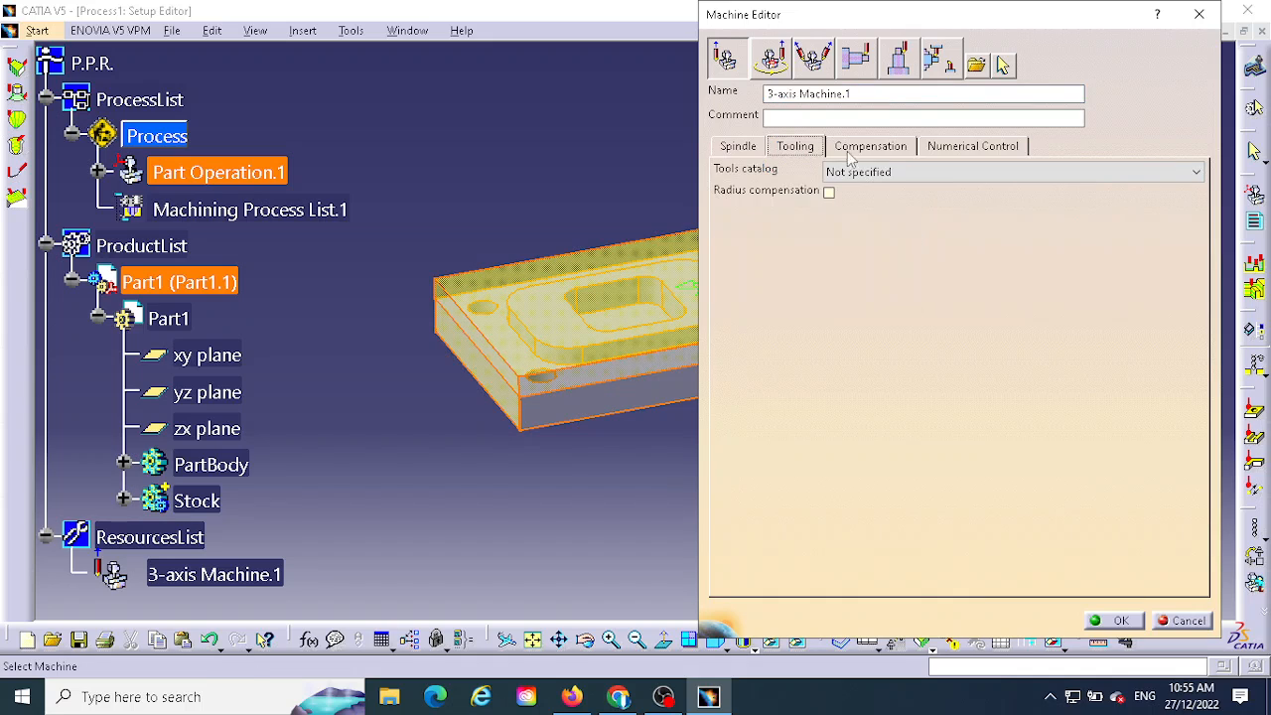
{"action": "left_click", "coordinate": [877, 151]}
{"action": "left_click", "coordinate": [994, 145]}
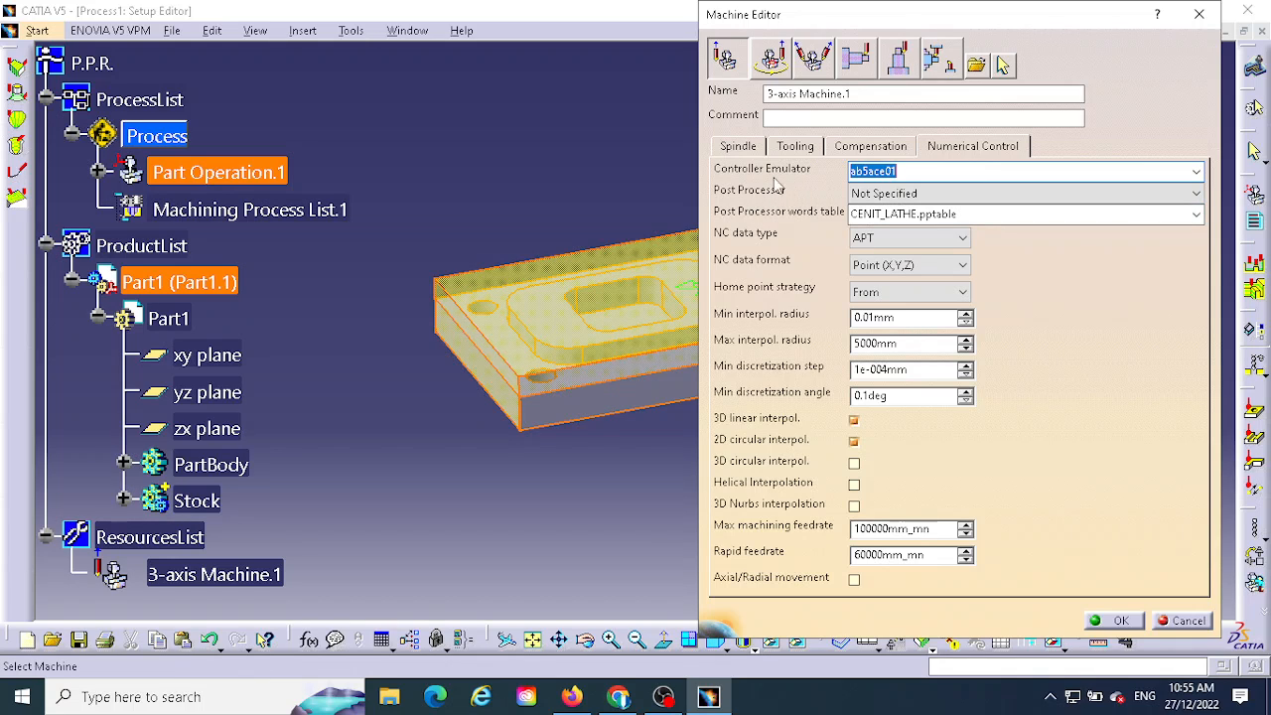
Step: Check the available controller emulators for the 3-axis machine and keep ab5ace01
{"action": "left_click", "coordinate": [1197, 173]}
{"action": "left_click", "coordinate": [1197, 173]}
{"action": "left_click", "coordinate": [1197, 173]}
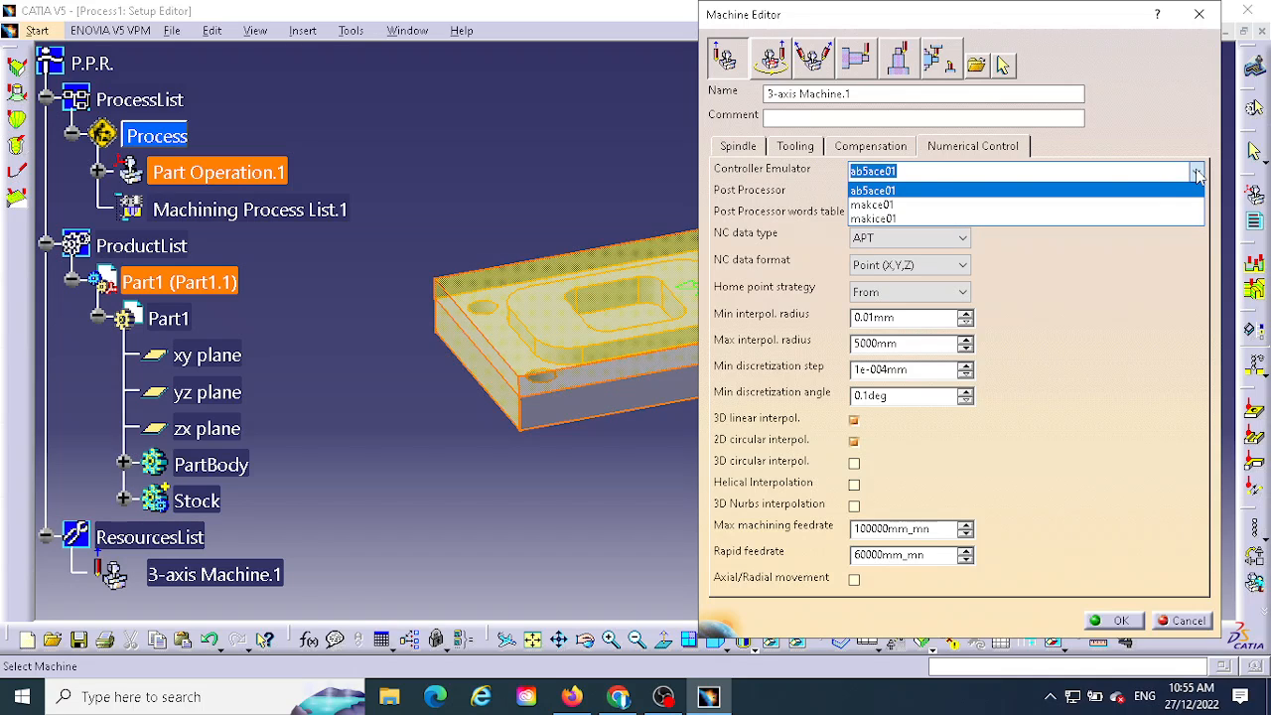
{"action": "left_click", "coordinate": [942, 175]}
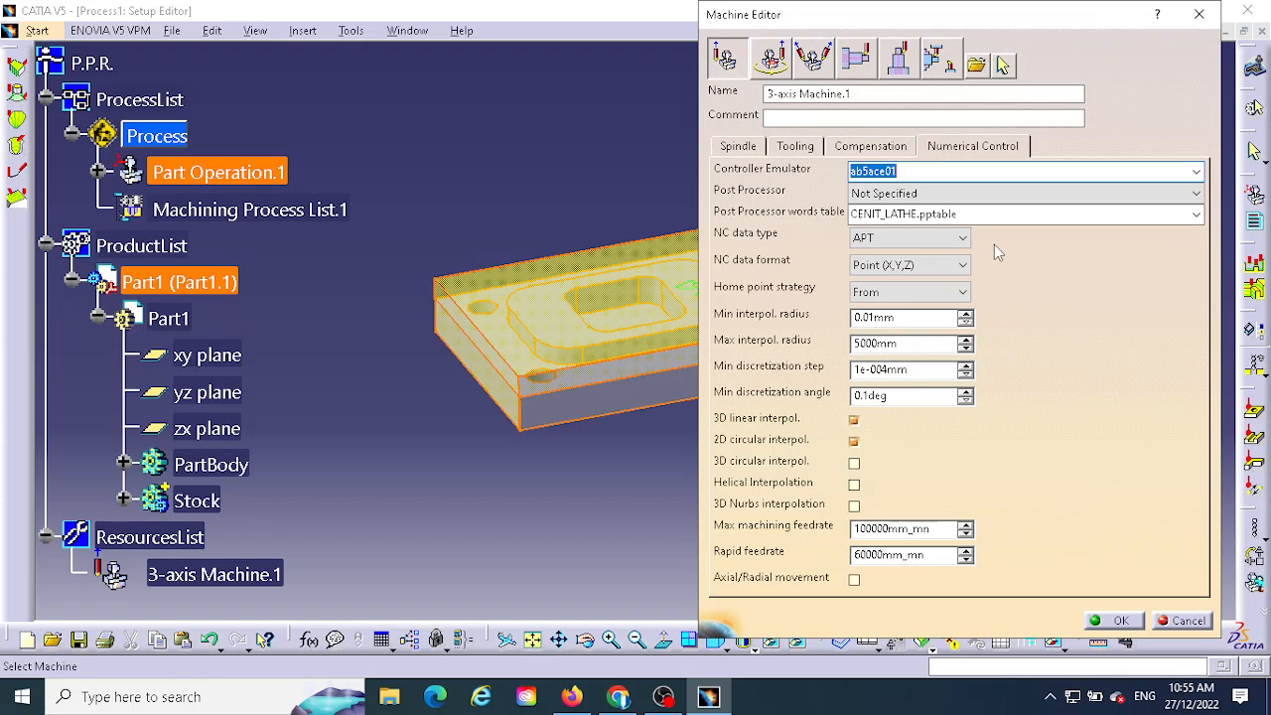
Step: Set the 3-axis machine's post processor to fanuc30, words table to ICAM_MM.pptable and NC data type to ISO, and accept the machine definition
{"action": "left_click", "coordinate": [991, 192]}
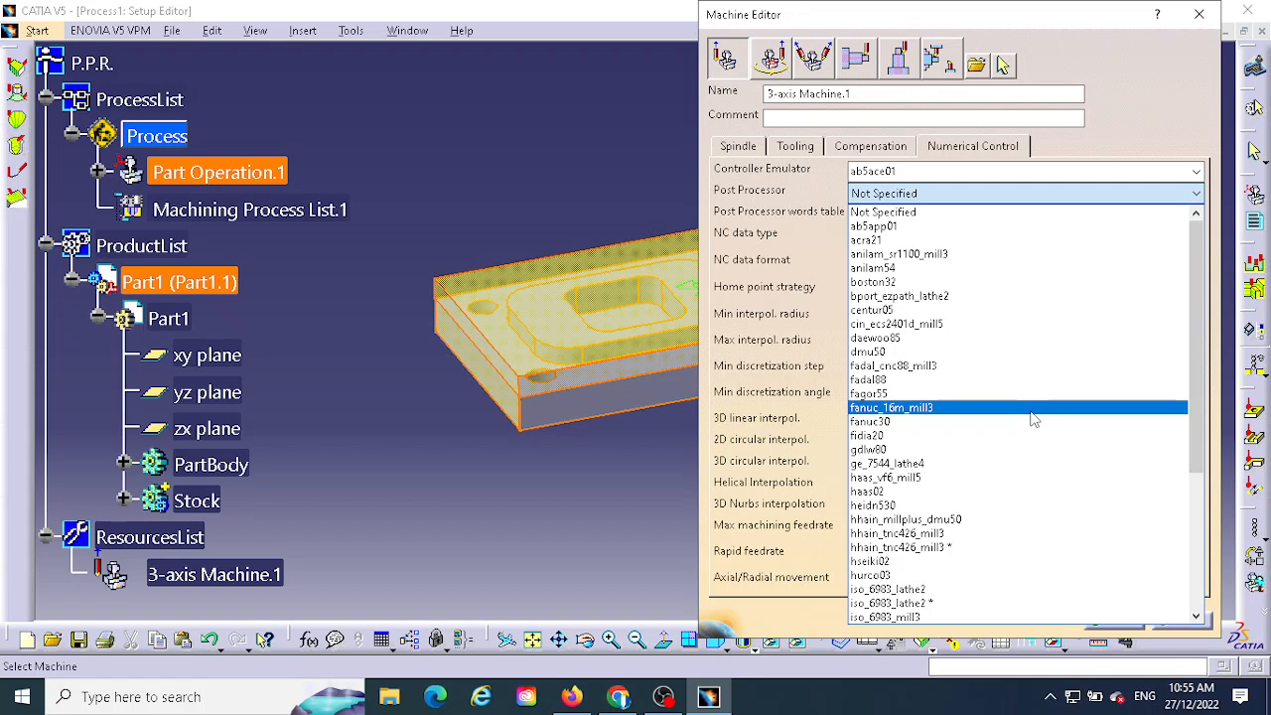
{"action": "left_click", "coordinate": [887, 425]}
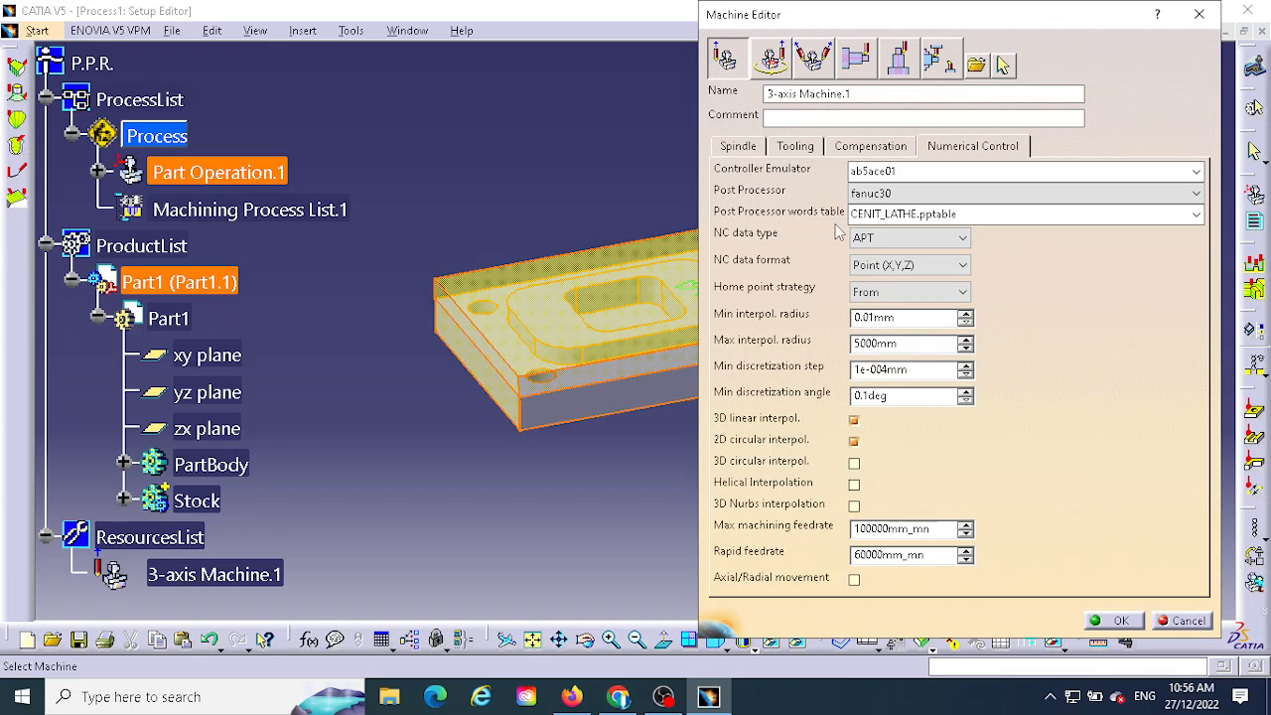
{"action": "left_click", "coordinate": [1162, 213]}
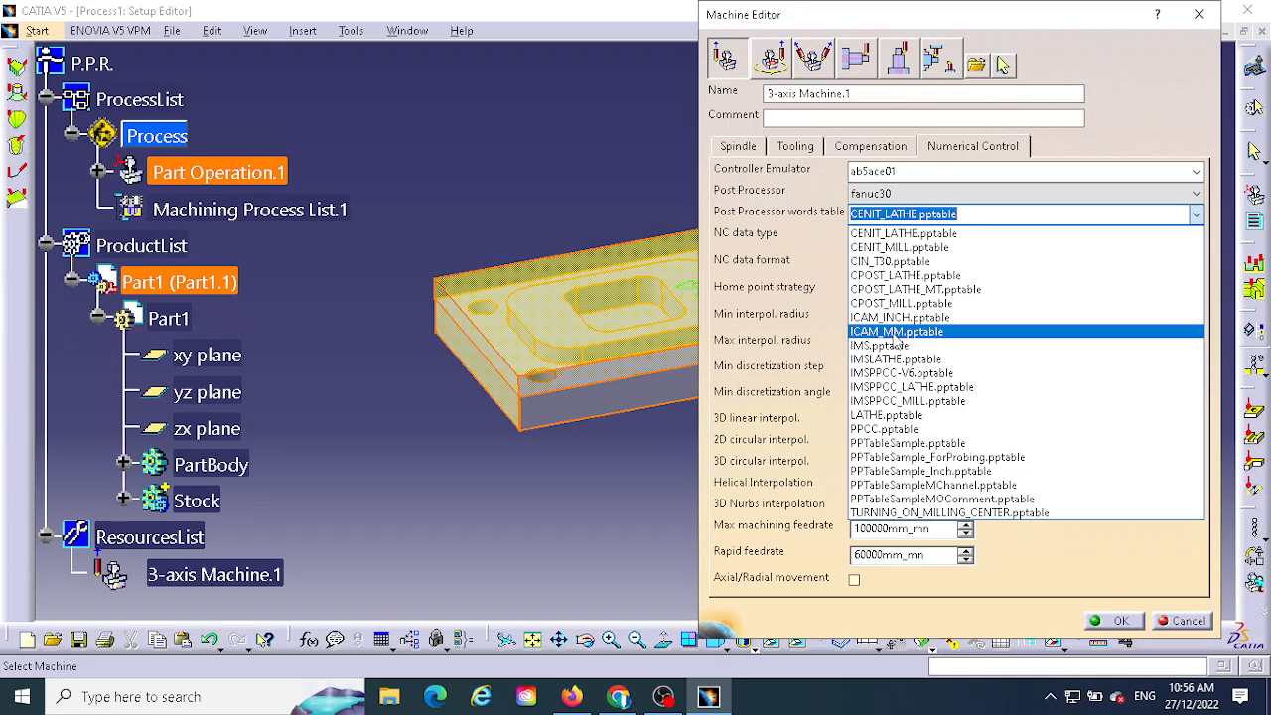
{"action": "left_click", "coordinate": [893, 335]}
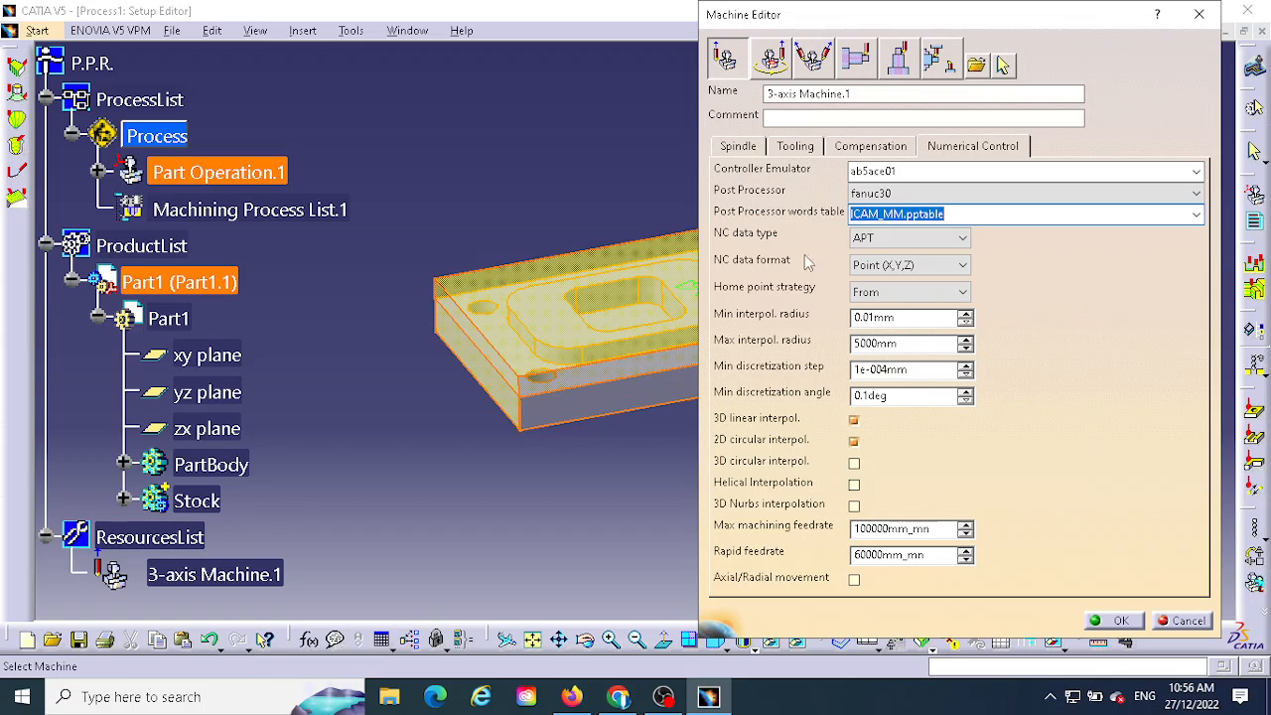
{"action": "left_click", "coordinate": [945, 241]}
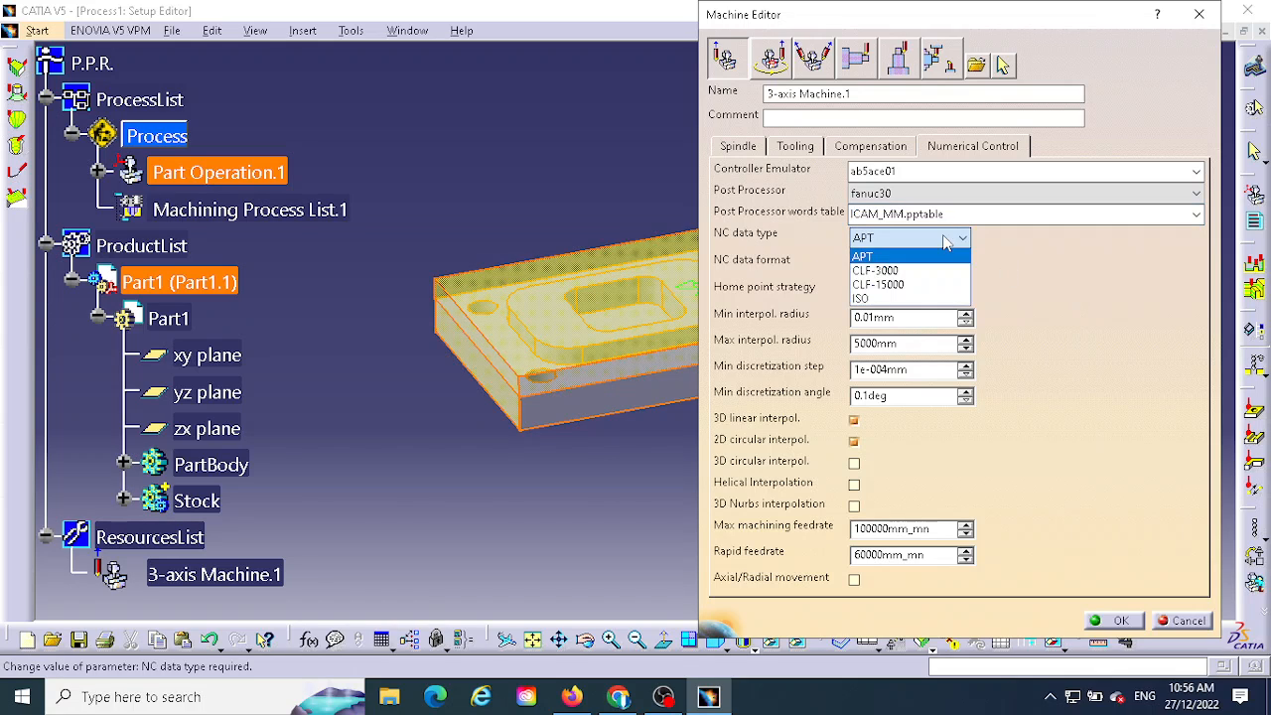
{"action": "left_click", "coordinate": [869, 297]}
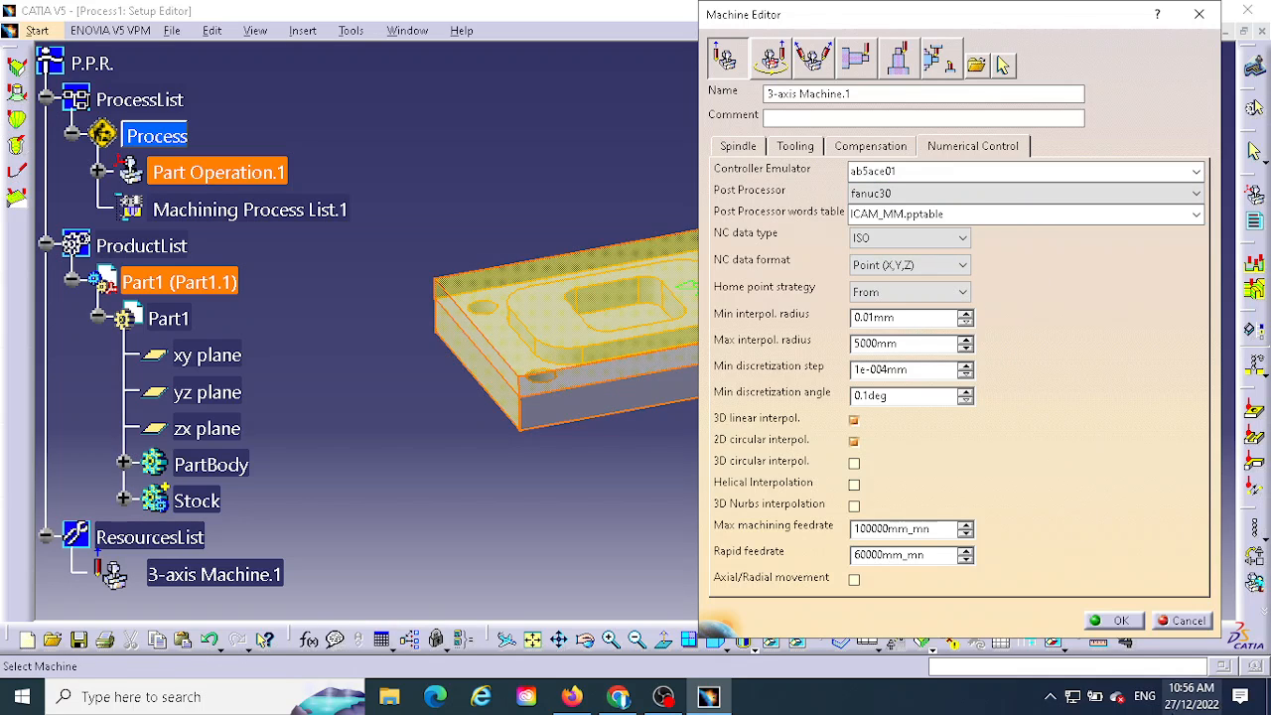
{"action": "left_click", "coordinate": [1122, 622]}
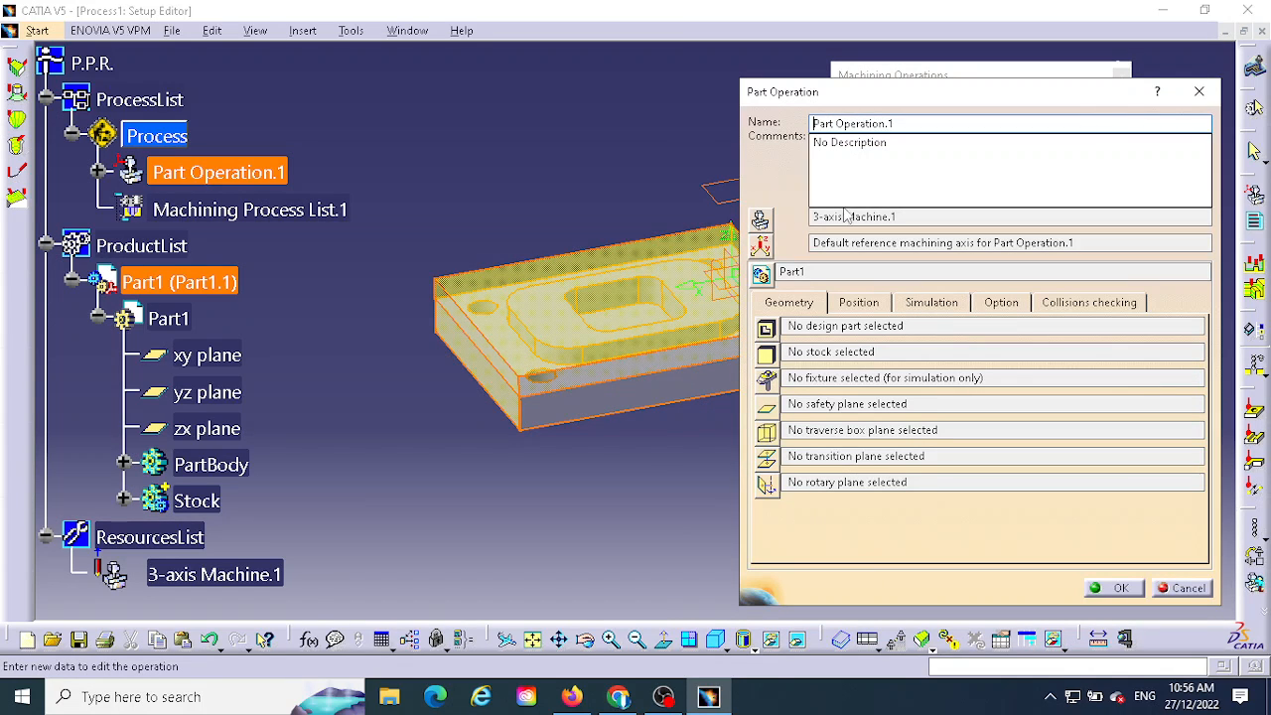
Step: Place the reference machining axis origin of Part Operation.1 on the stock's top corner directly above the part origin and accept it
{"action": "left_click", "coordinate": [761, 246]}
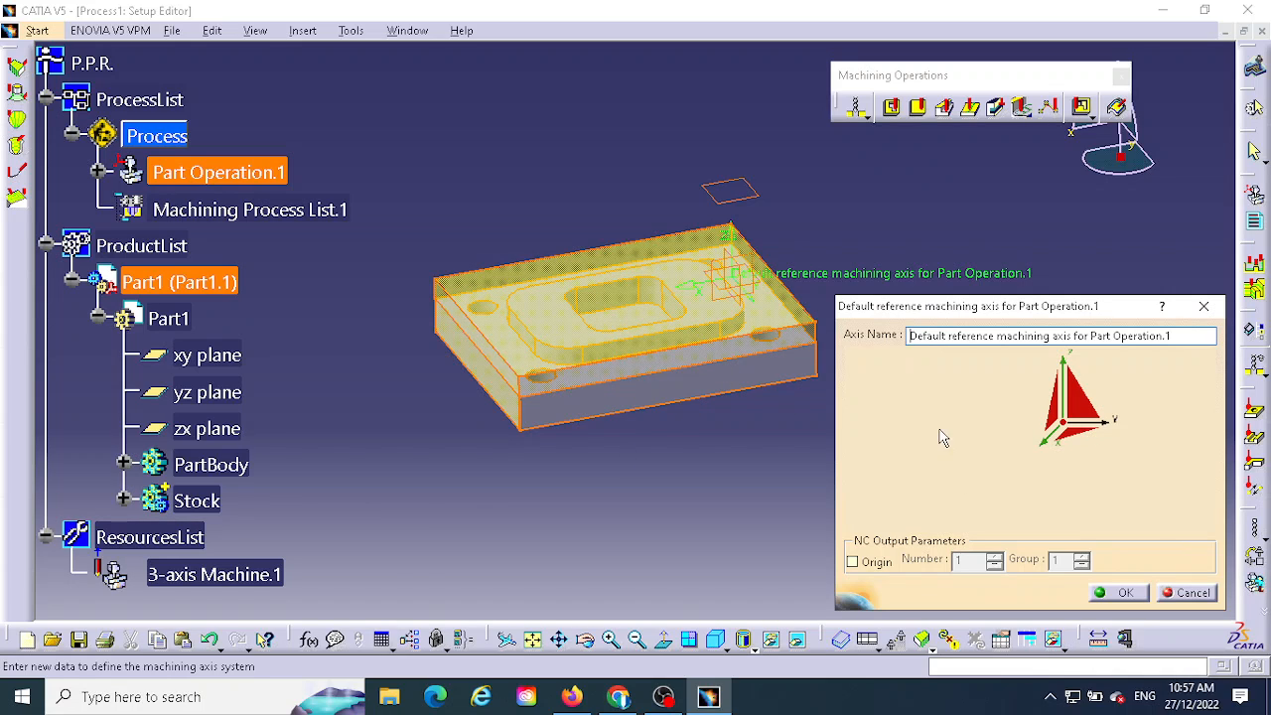
{"action": "left_click", "coordinate": [1064, 426]}
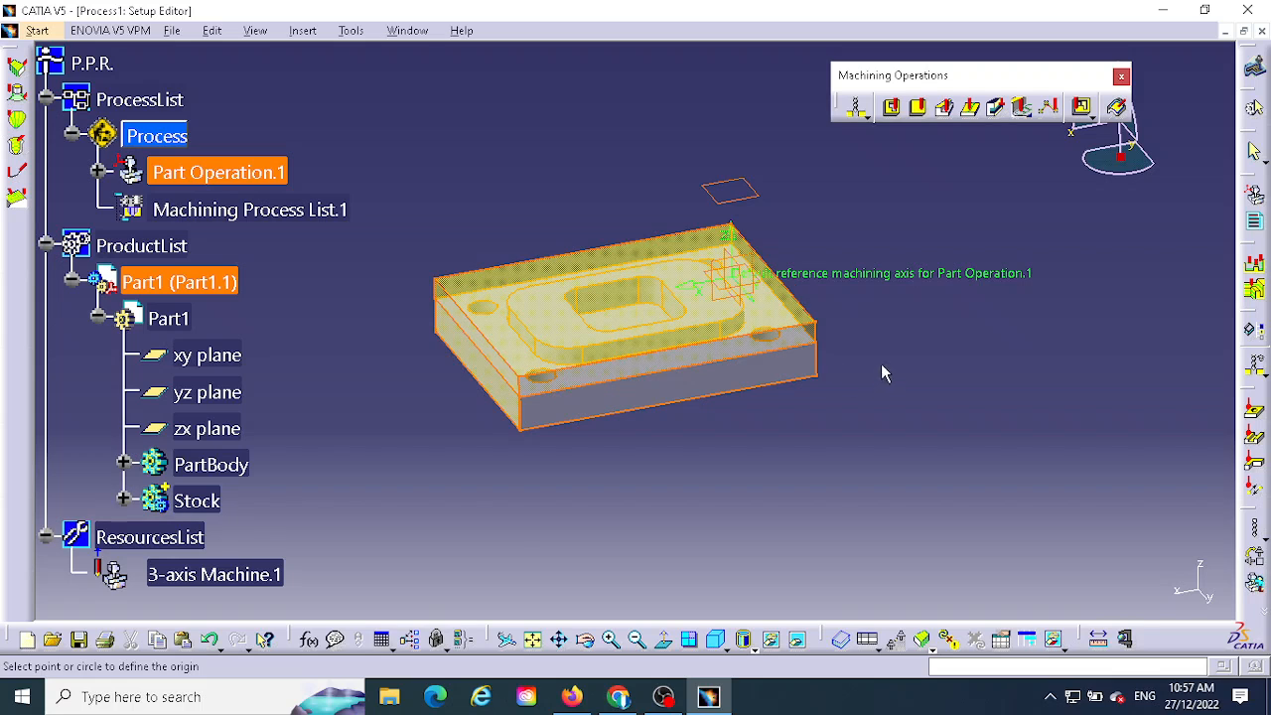
{"action": "middle_click_drag", "start_coordinate": [885, 374], "coordinate": [785, 413]}
{"action": "middle_click_drag", "start_coordinate": [881, 304], "coordinate": [936, 158]}
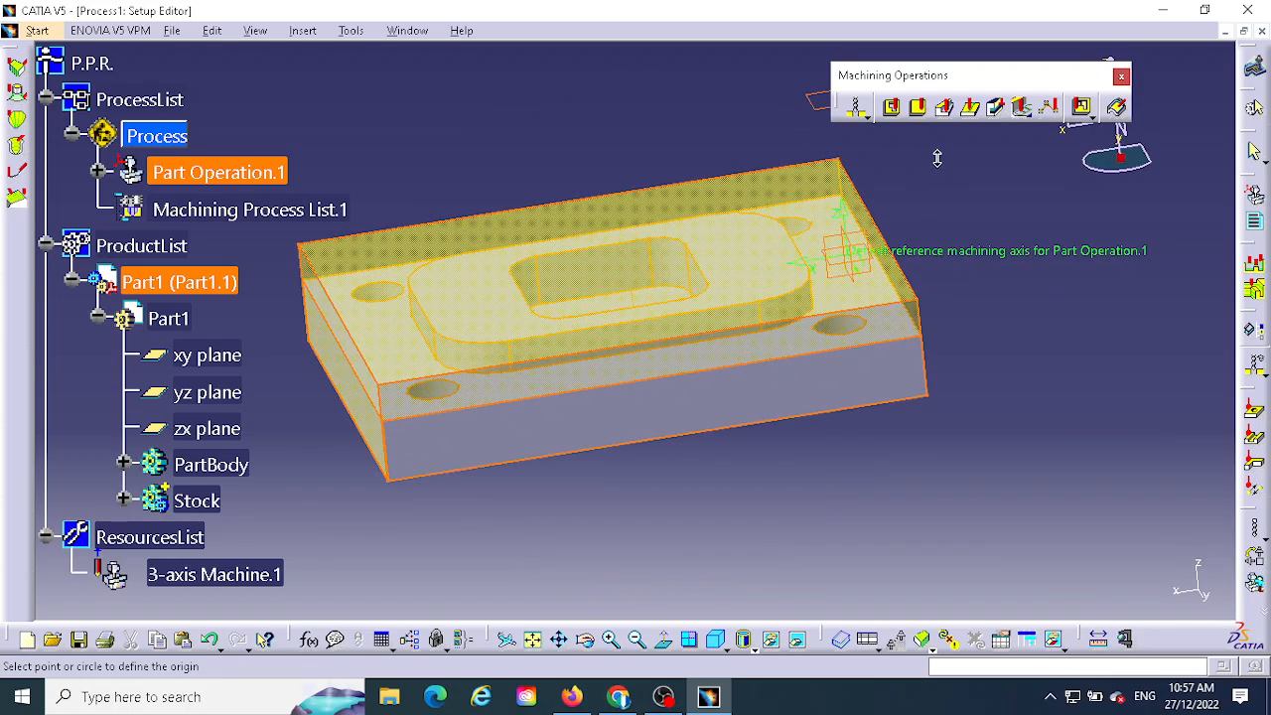
{"action": "left_click", "coordinate": [837, 156]}
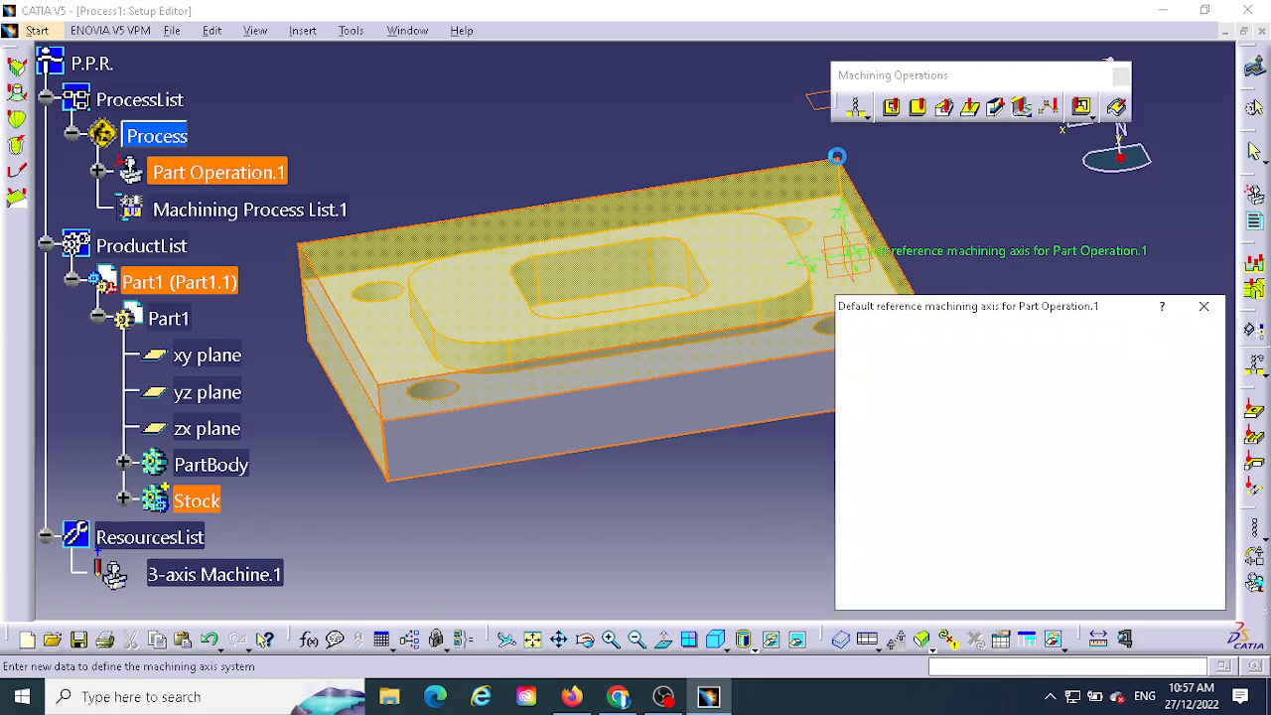
{"action": "middle_click_drag", "start_coordinate": [707, 452], "coordinate": [596, 437]}
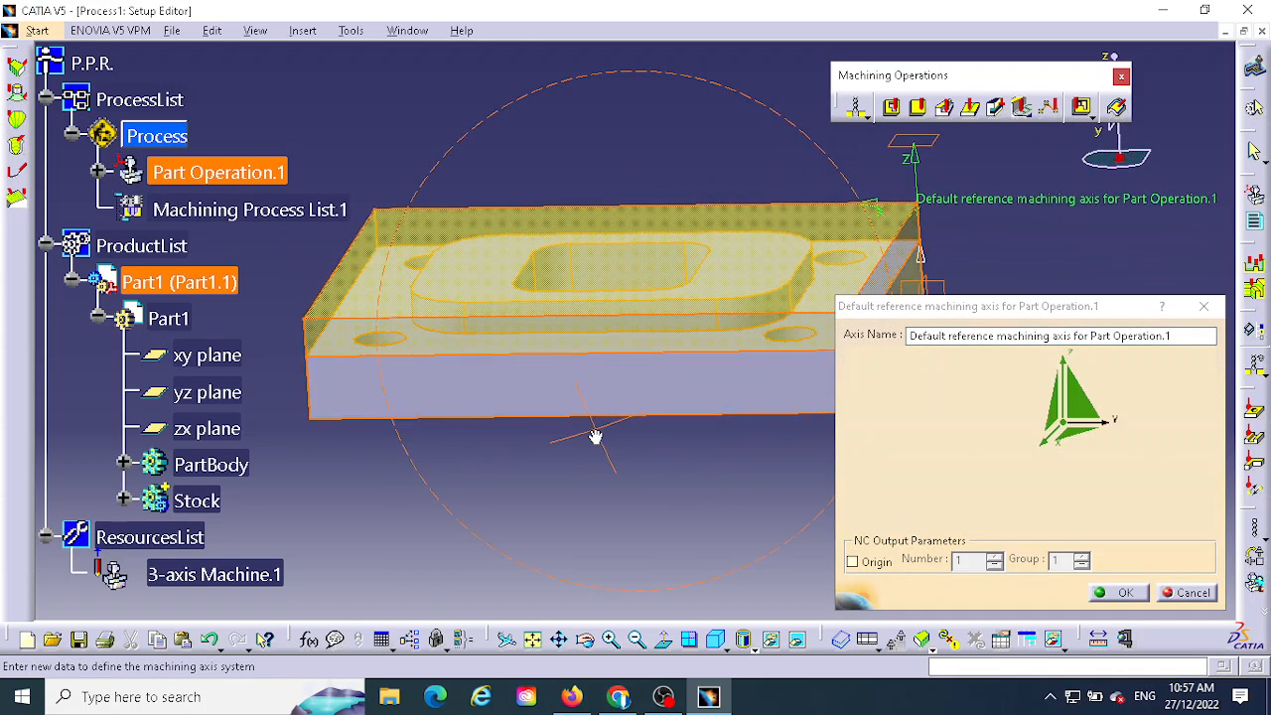
{"action": "middle_click_drag", "start_coordinate": [614, 353], "coordinate": [709, 386]}
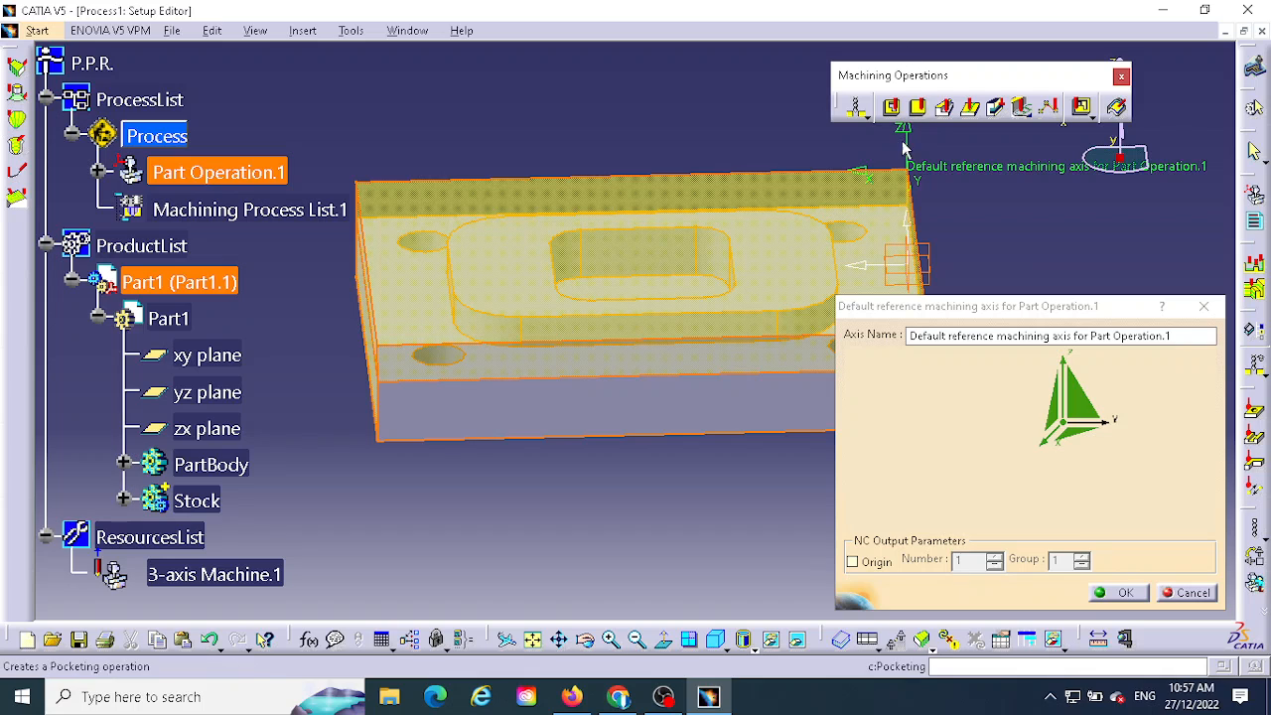
{"action": "left_click", "coordinate": [1124, 592]}
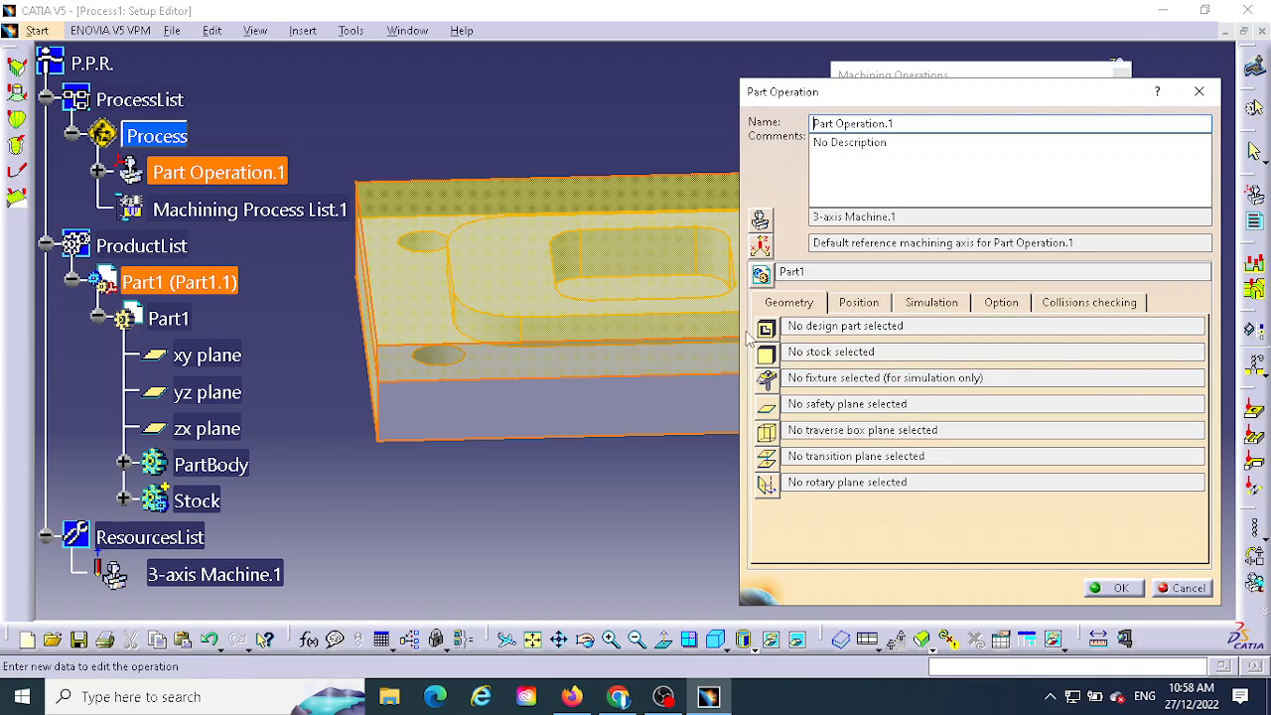
Step: Assign PartBody as the design part and the Stock body as the stock of Part Operation.1
{"action": "left_click", "coordinate": [765, 353]}
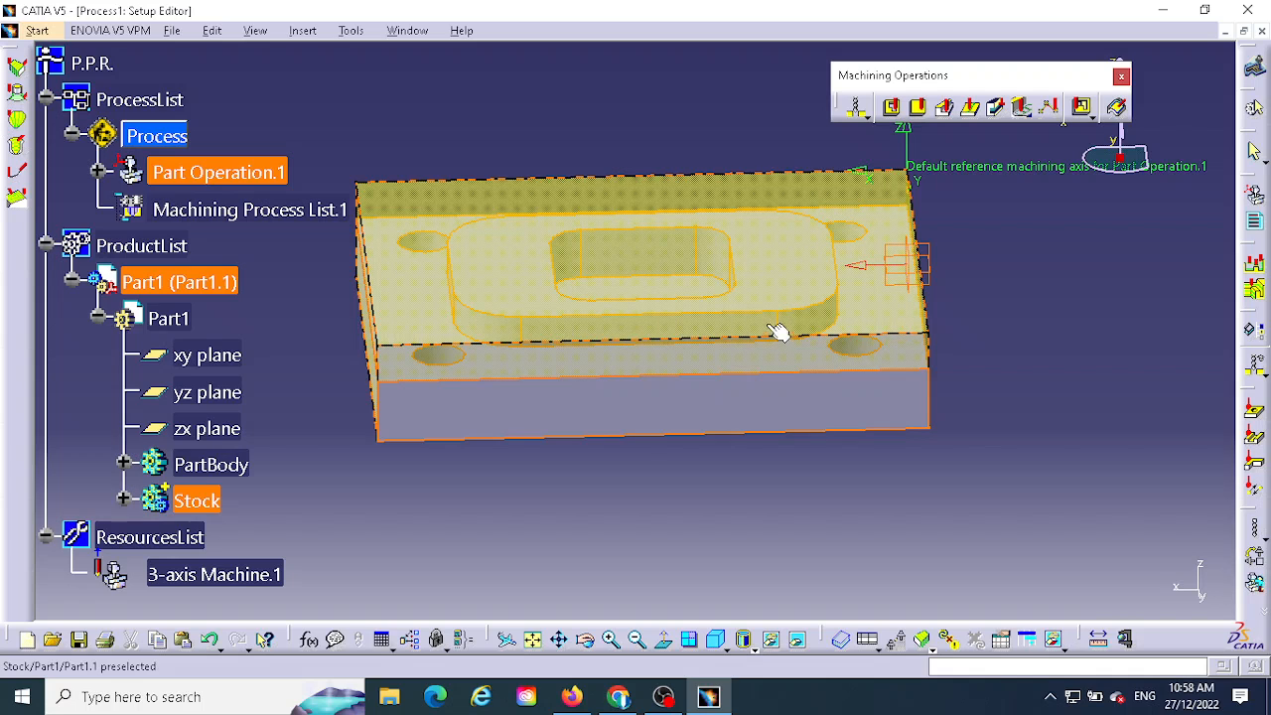
{"action": "scroll", "coordinate": [265, 414], "scroll_direction": "down", "scroll_amount": 2}
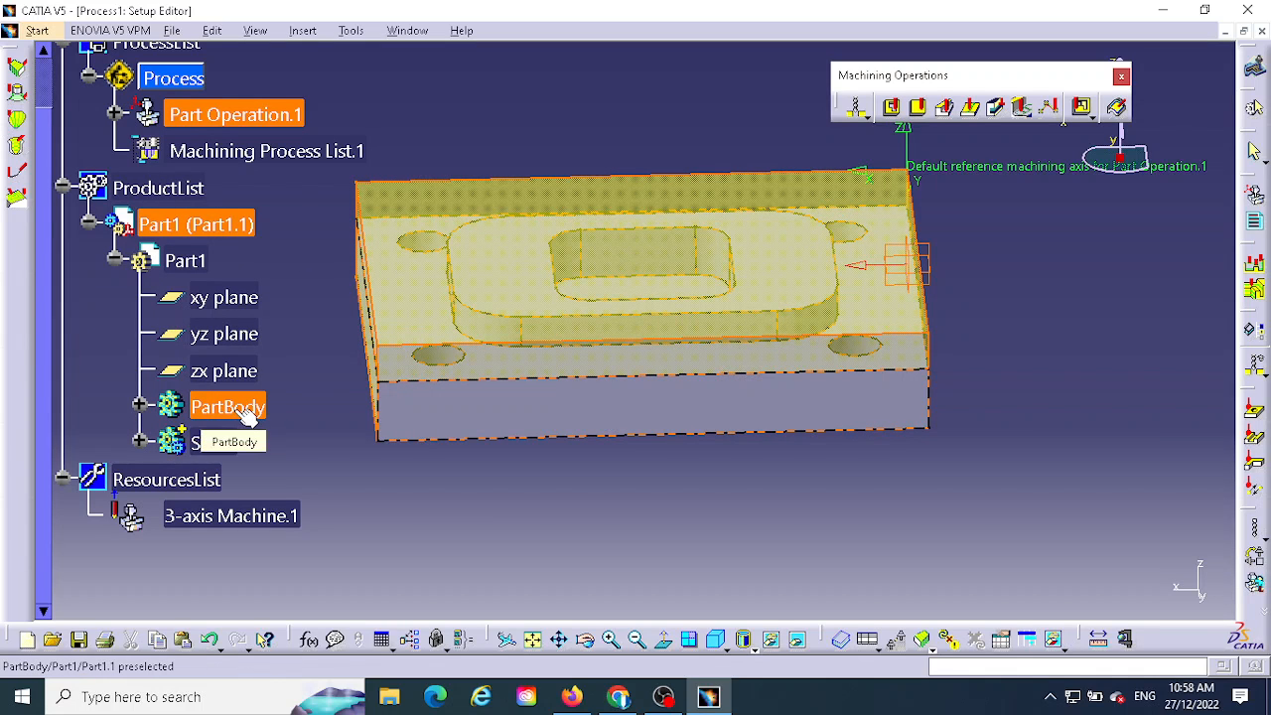
{"action": "left_click", "coordinate": [246, 415]}
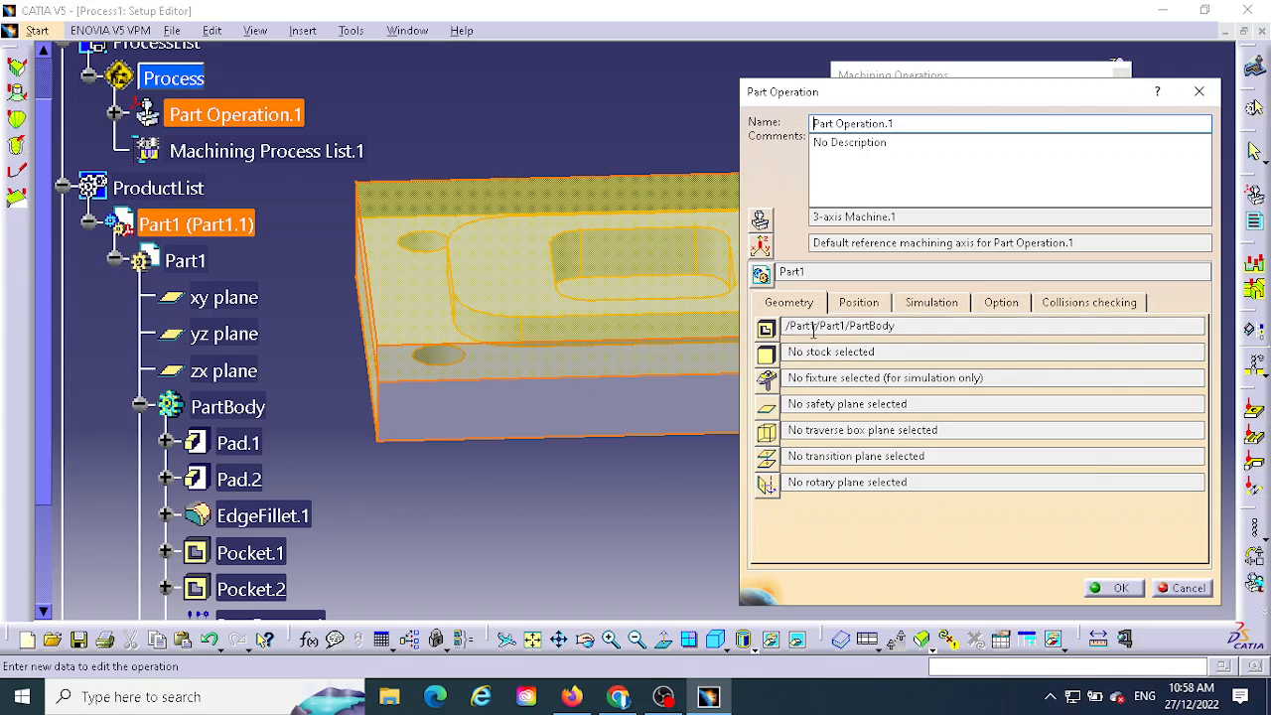
{"action": "left_click", "coordinate": [765, 354]}
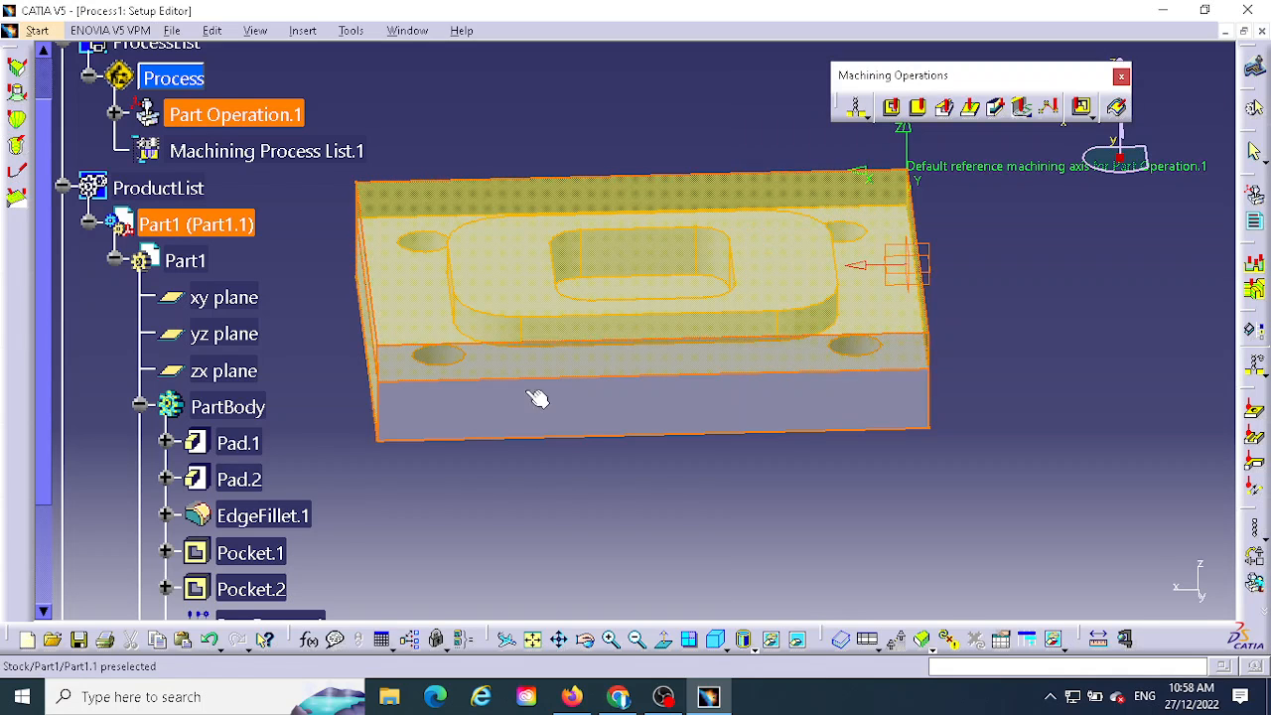
{"action": "scroll", "coordinate": [268, 442], "scroll_direction": "down", "scroll_amount": 3}
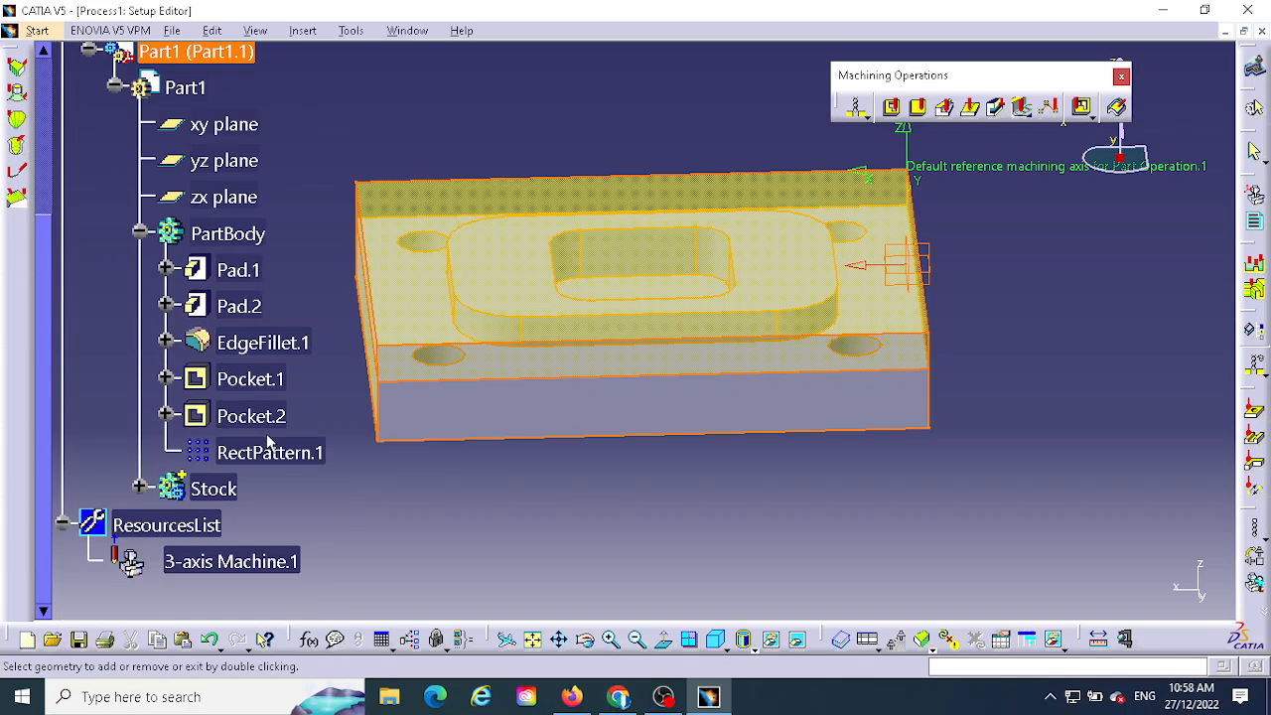
{"action": "double_click", "coordinate": [217, 489]}
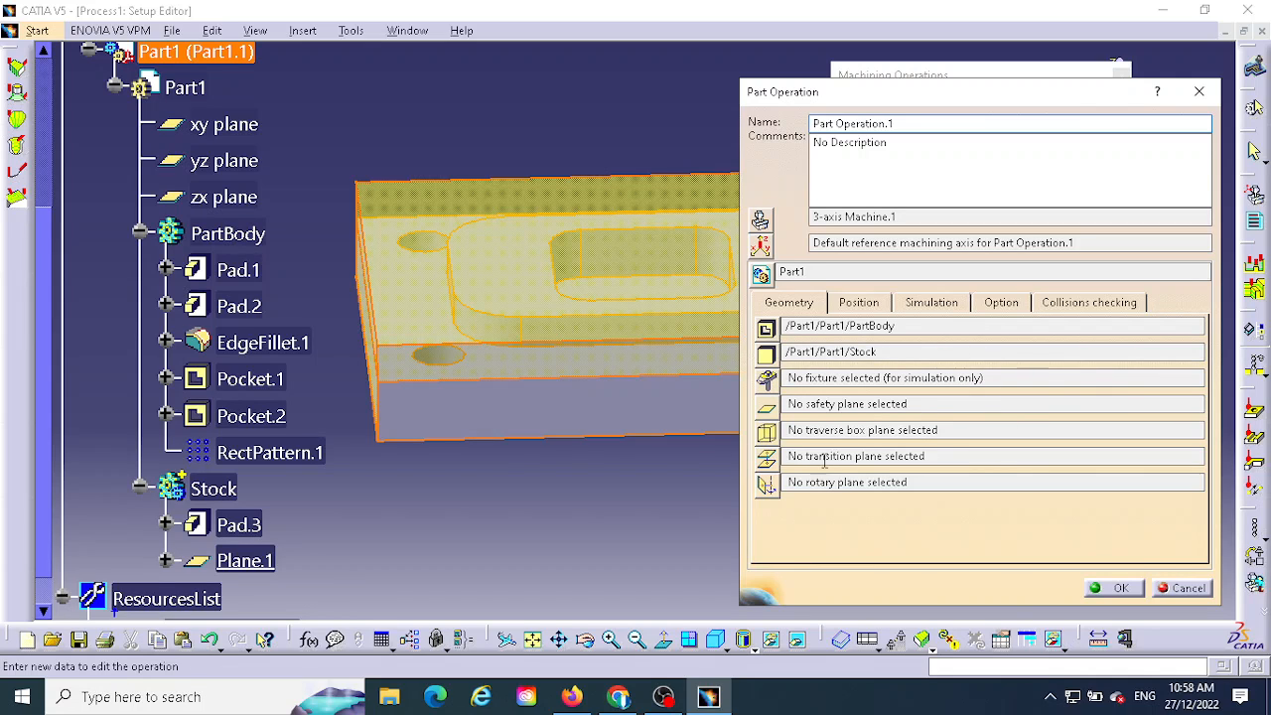
Step: Define Plane.1 above the stock as the safety plane of the part operation
{"action": "left_click", "coordinate": [770, 415]}
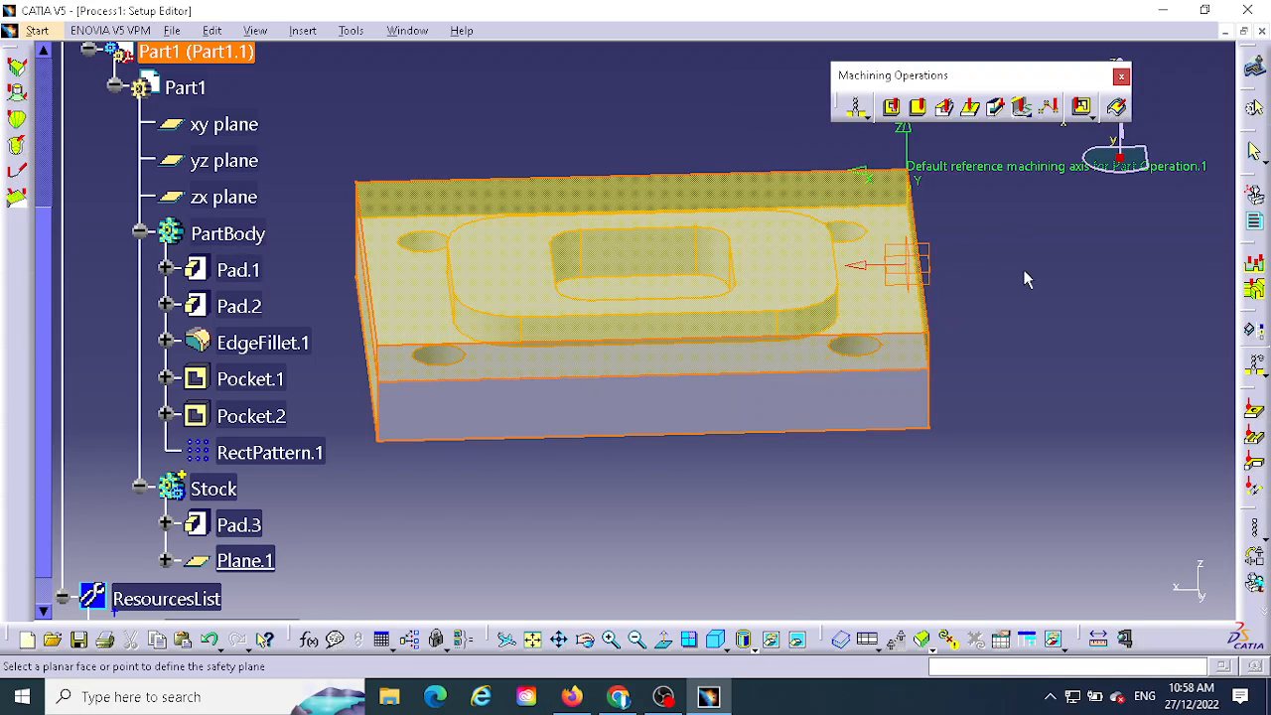
{"action": "middle_click_drag", "start_coordinate": [1026, 279], "coordinate": [897, 418]}
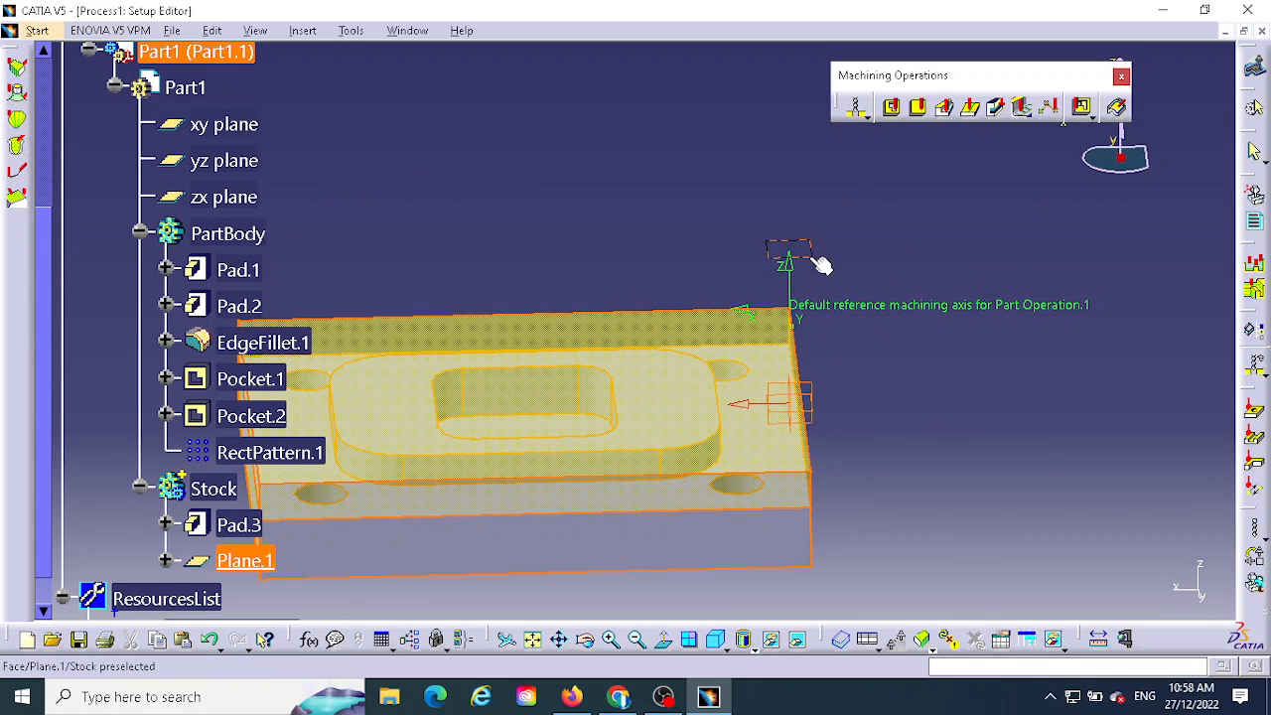
{"action": "left_click", "coordinate": [820, 263]}
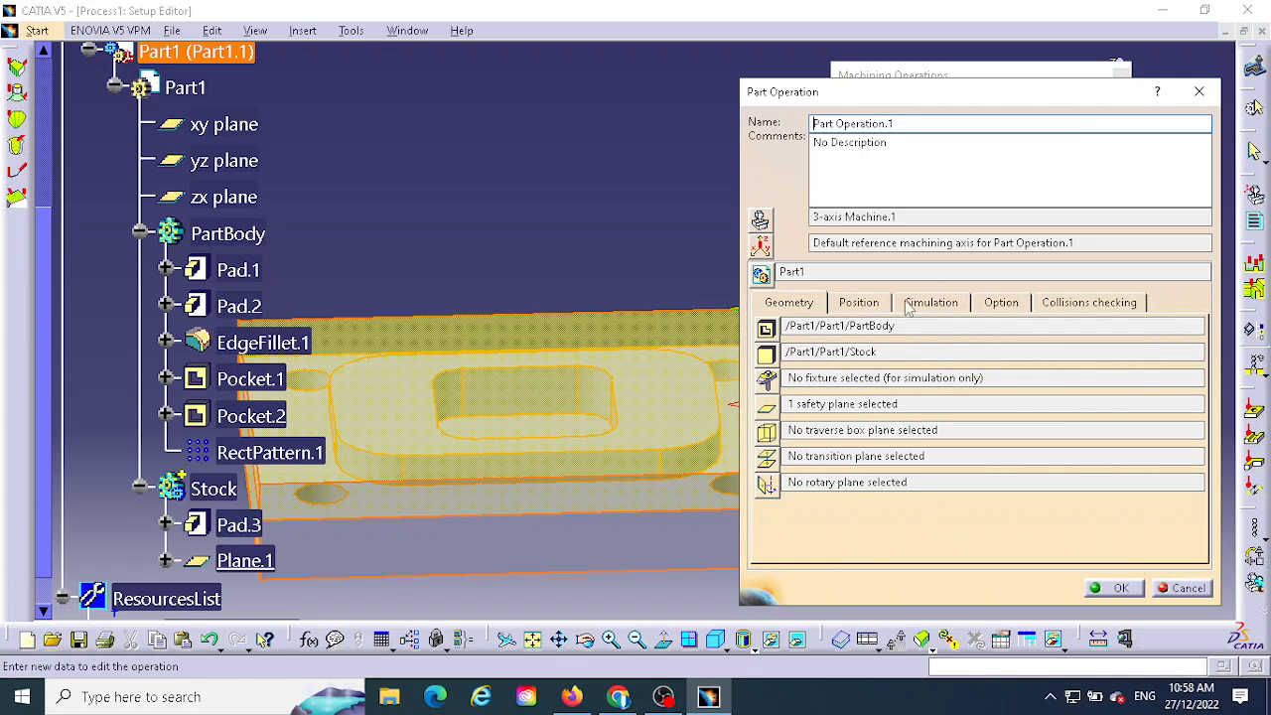
Step: Review the part operation's position and simulation settings and accept the completed Part Operation.1 definition
{"action": "left_click", "coordinate": [867, 306]}
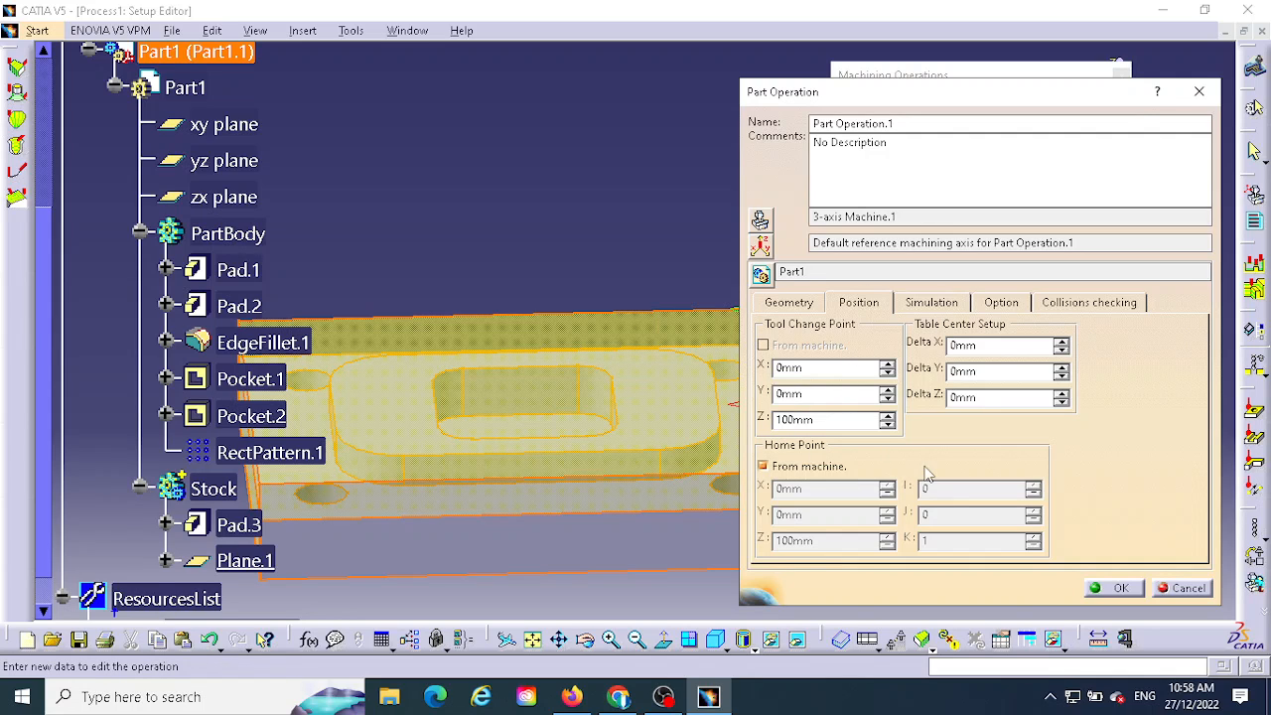
{"action": "left_click", "coordinate": [933, 308]}
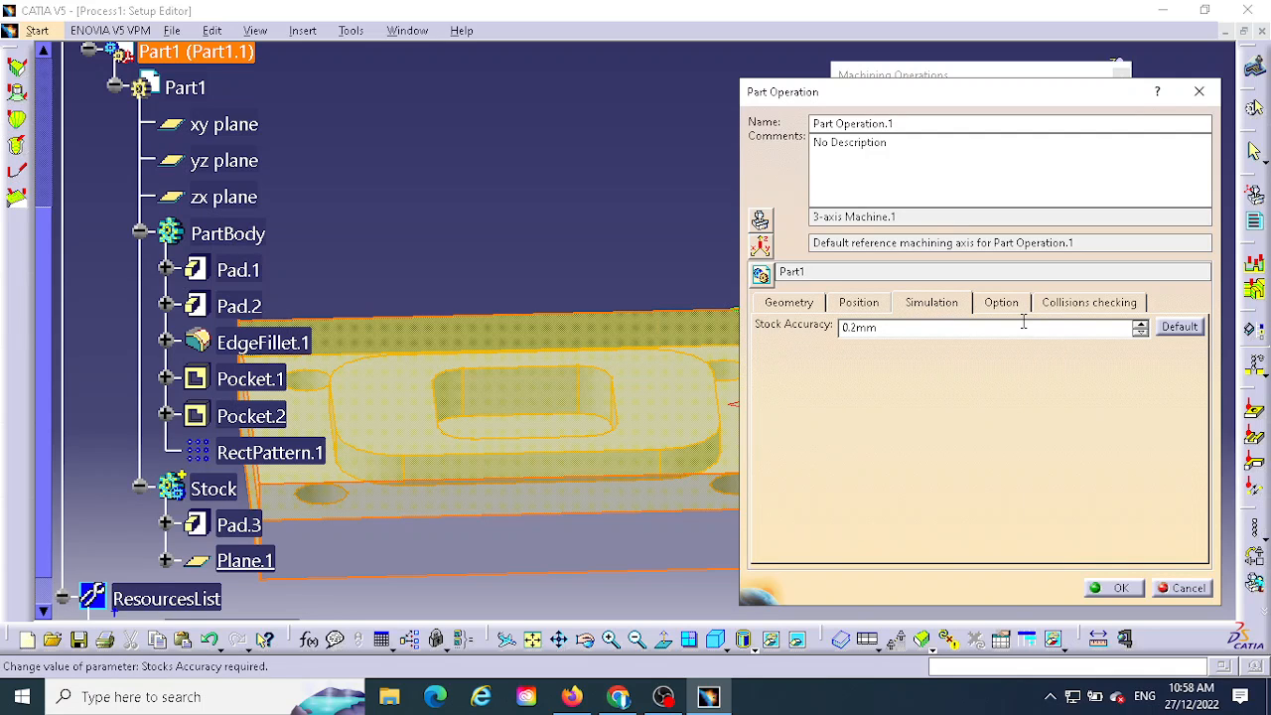
{"action": "left_click", "coordinate": [785, 301]}
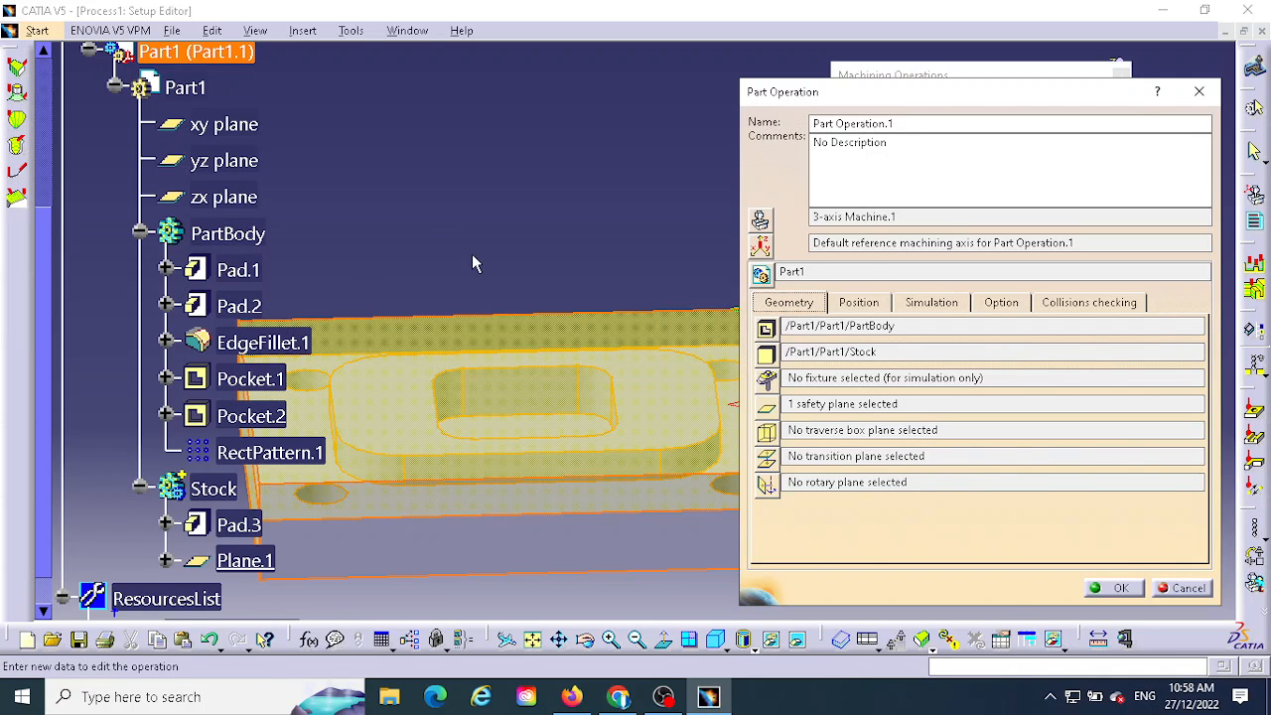
{"action": "left_click", "coordinate": [1114, 587]}
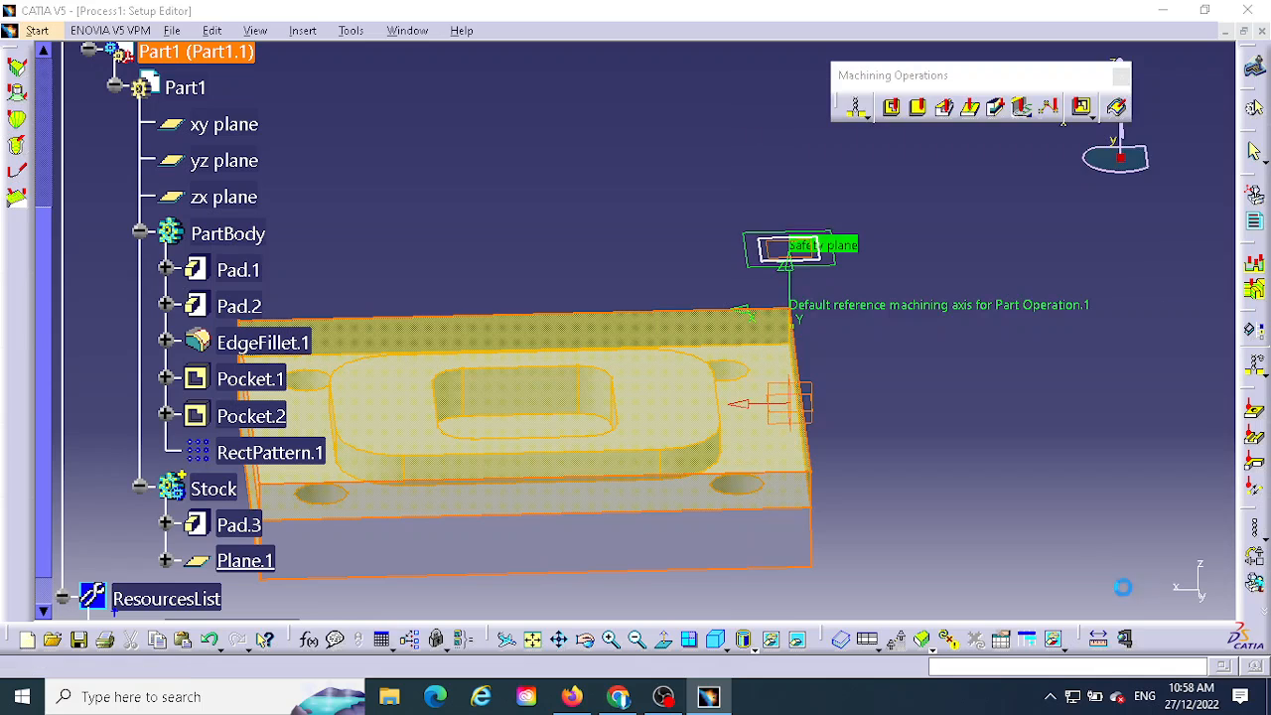
{"action": "middle_click_drag", "start_coordinate": [554, 257], "coordinate": [665, 191]}
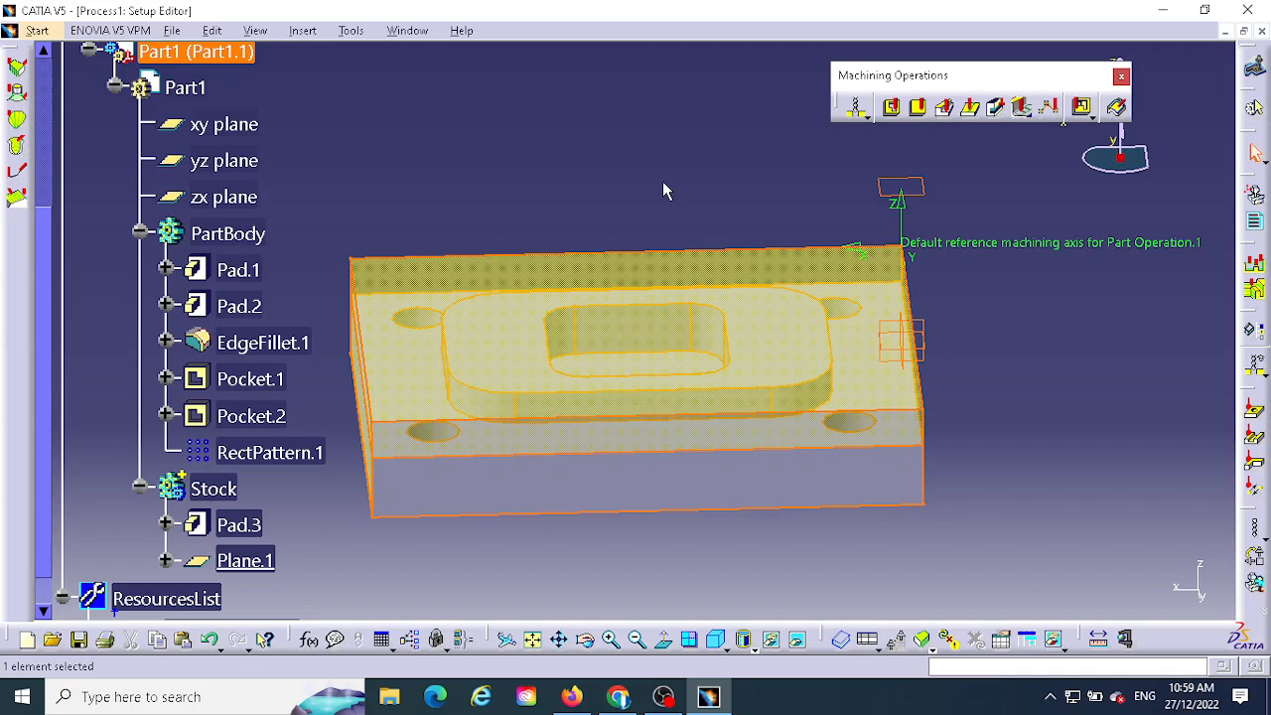
{"action": "scroll", "coordinate": [298, 283], "scroll_direction": "up", "scroll_amount": 1}
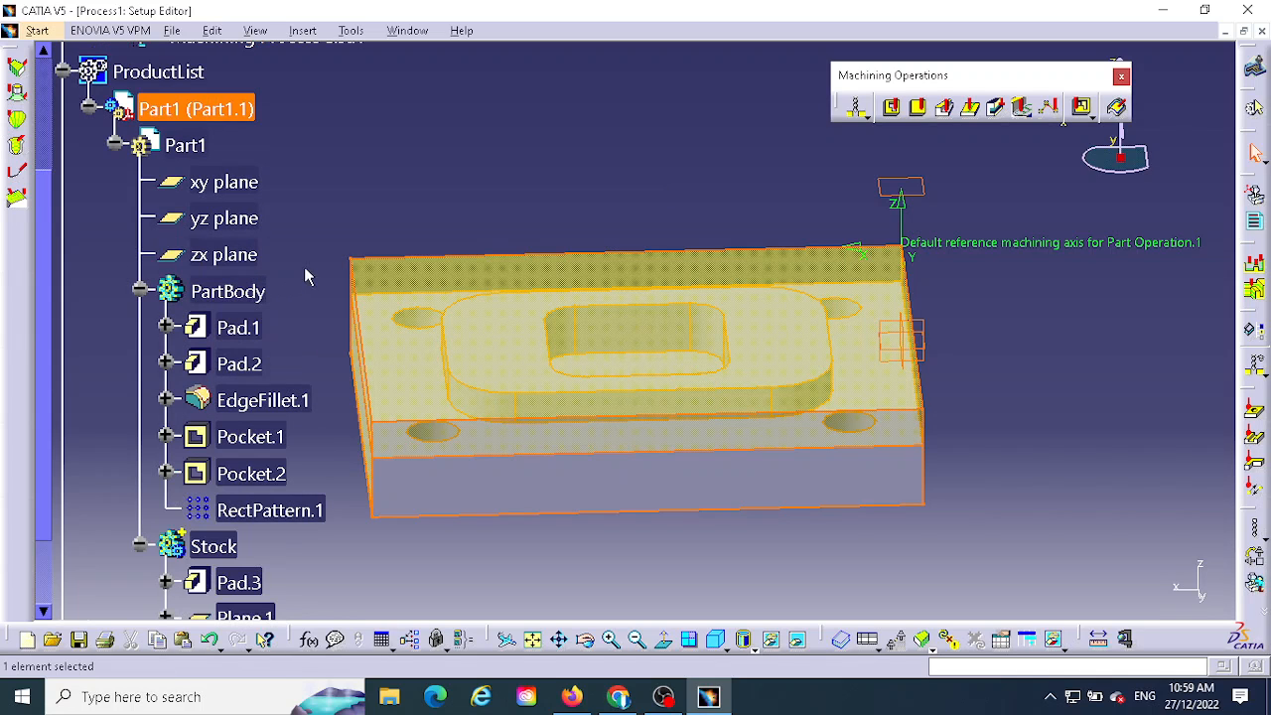
{"action": "scroll", "coordinate": [353, 250], "scroll_direction": "down", "scroll_amount": 1}
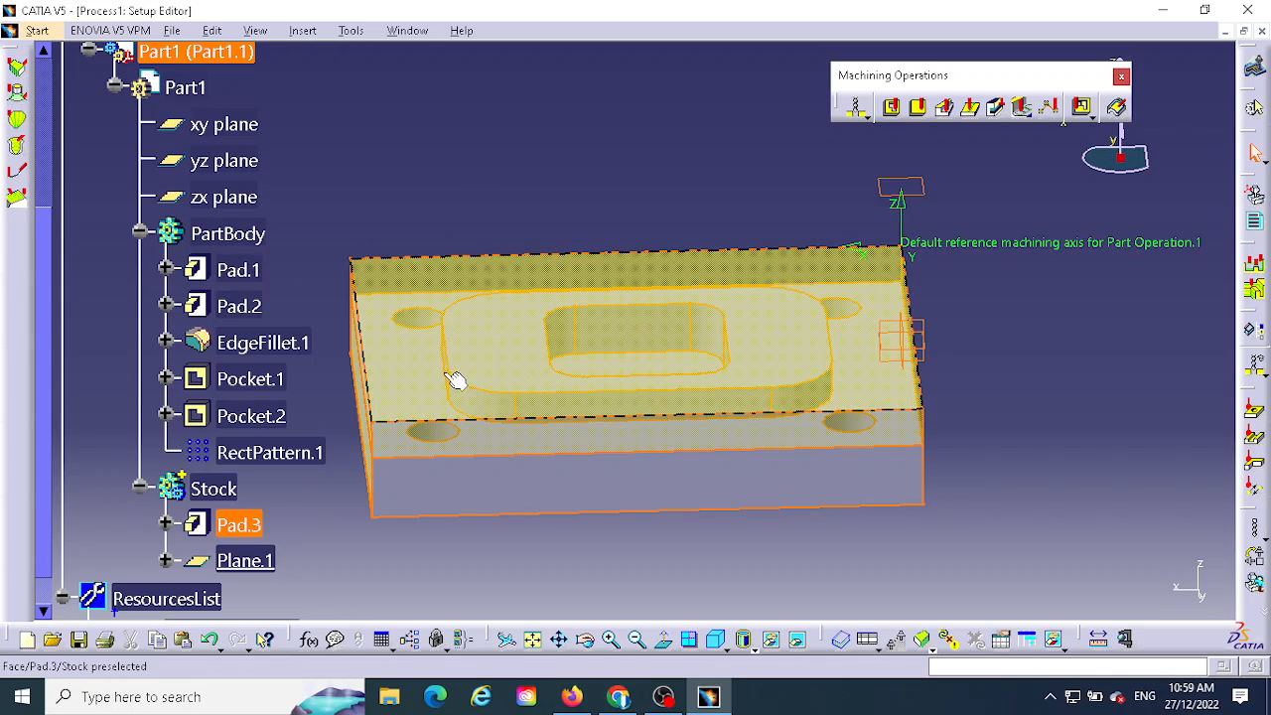
{"action": "middle_click_drag", "start_coordinate": [582, 446], "coordinate": [576, 387]}
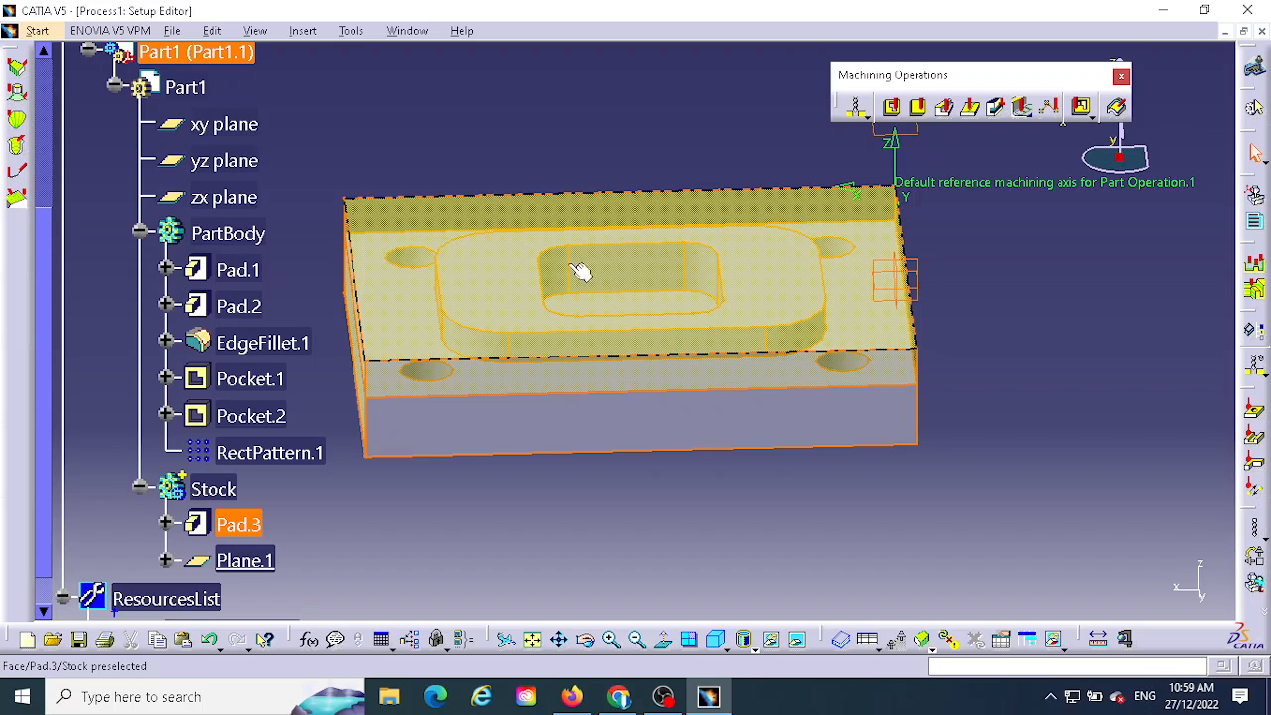
{"action": "left_click", "coordinate": [824, 312]}
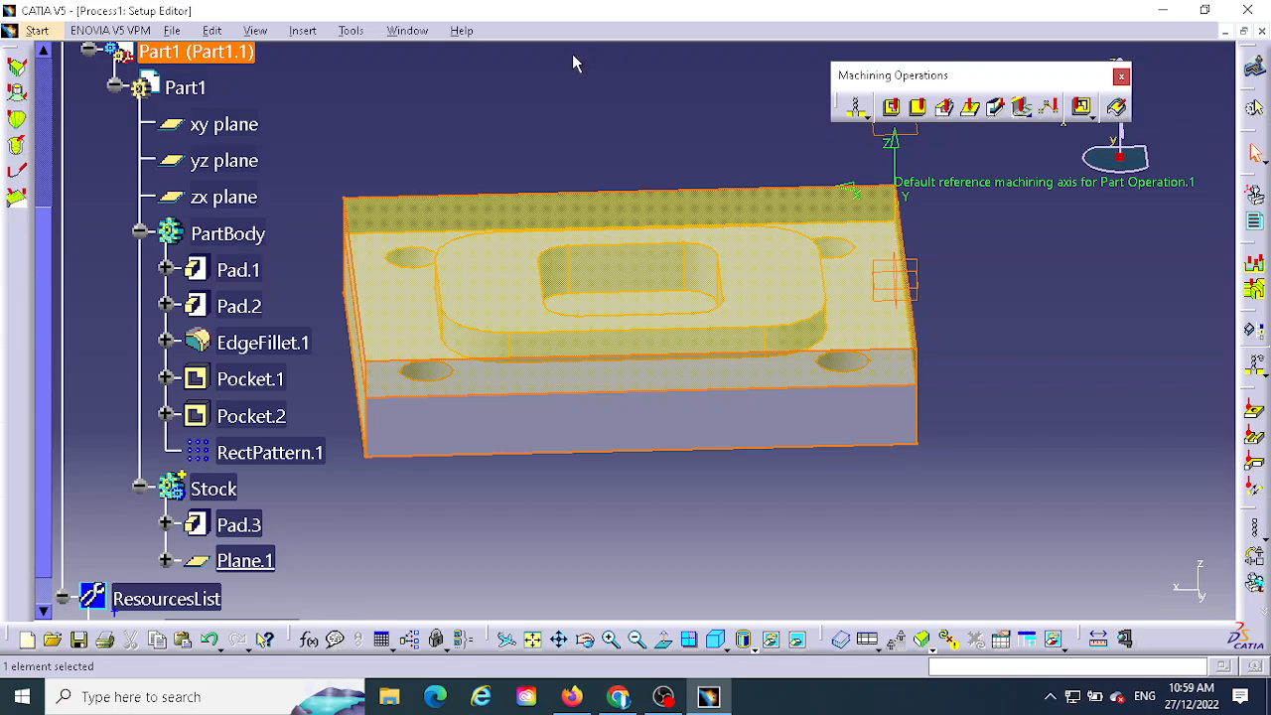
{"action": "left_click", "coordinate": [353, 30]}
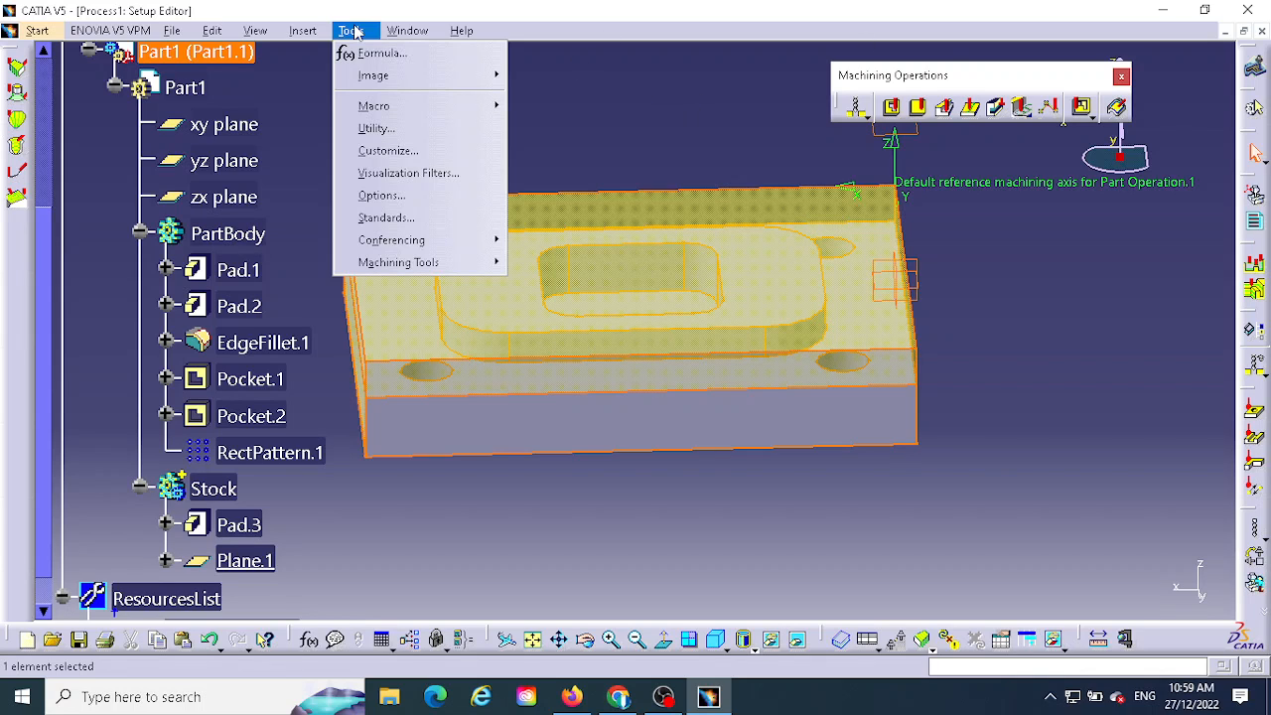
{"action": "left_click", "coordinate": [313, 32]}
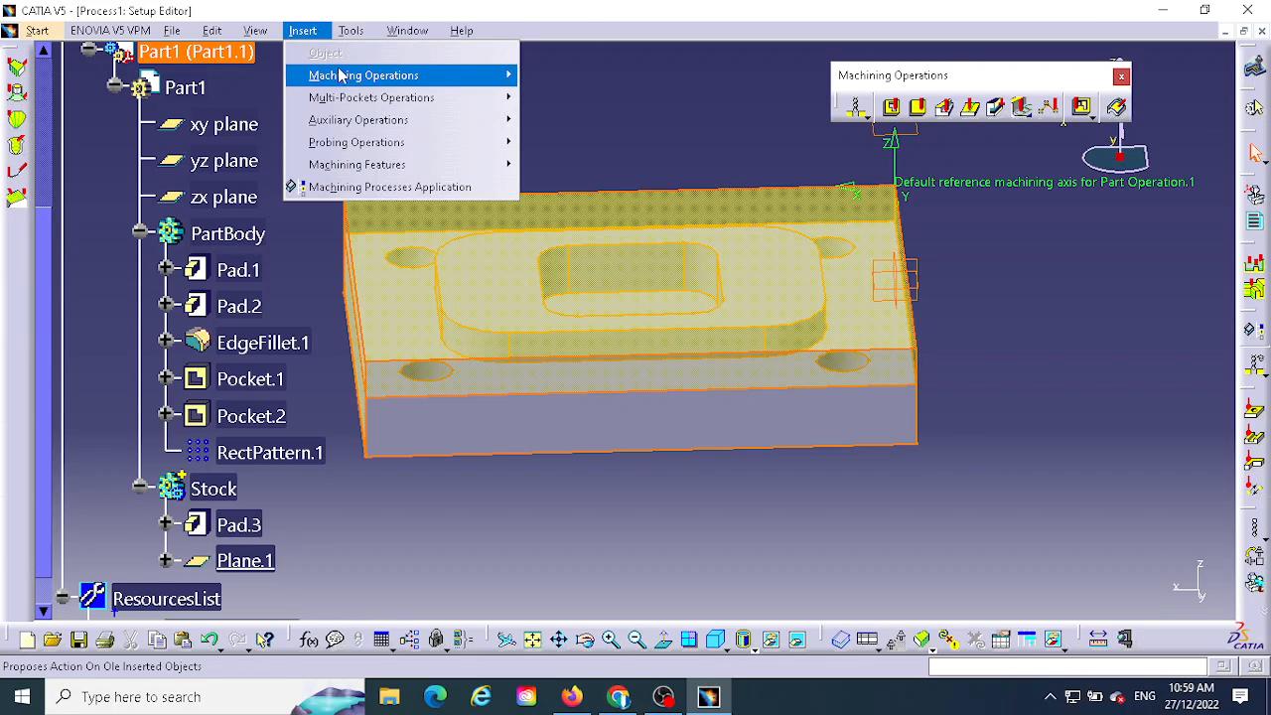
{"action": "mouse_move", "coordinate": [342, 79]}
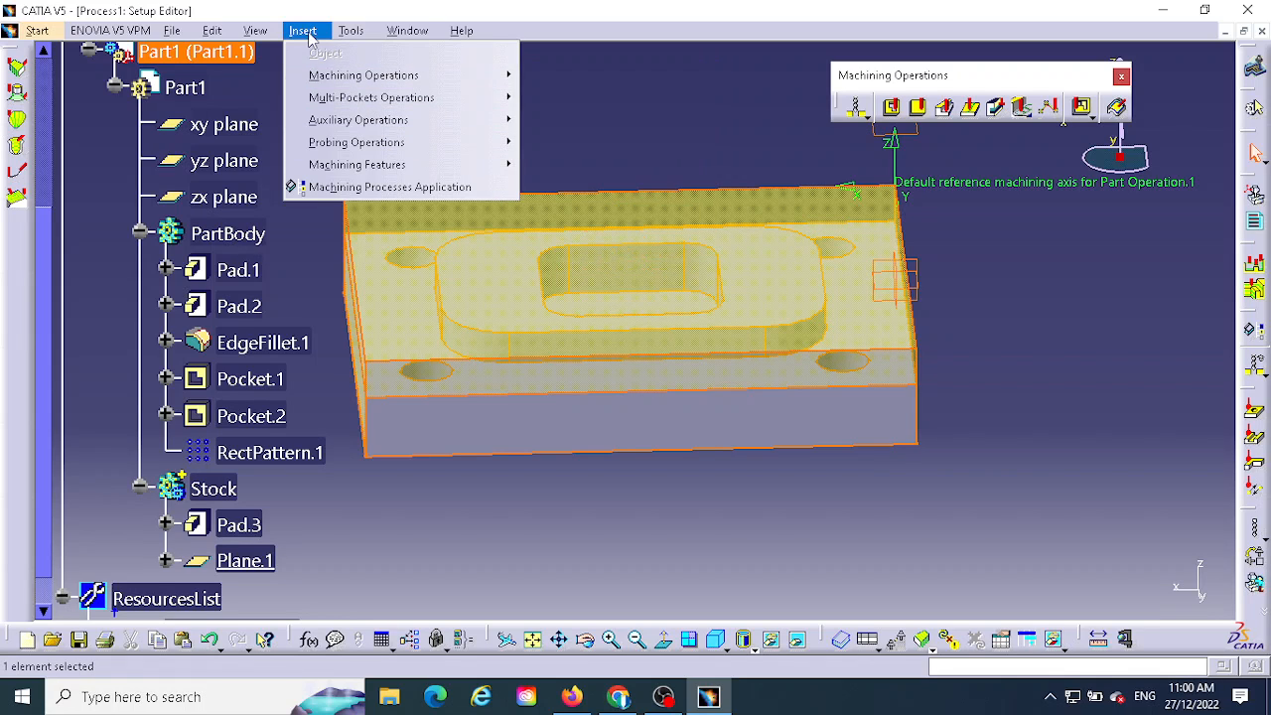
{"action": "mouse_move", "coordinate": [492, 79]}
{"action": "left_click", "coordinate": [1037, 408]}
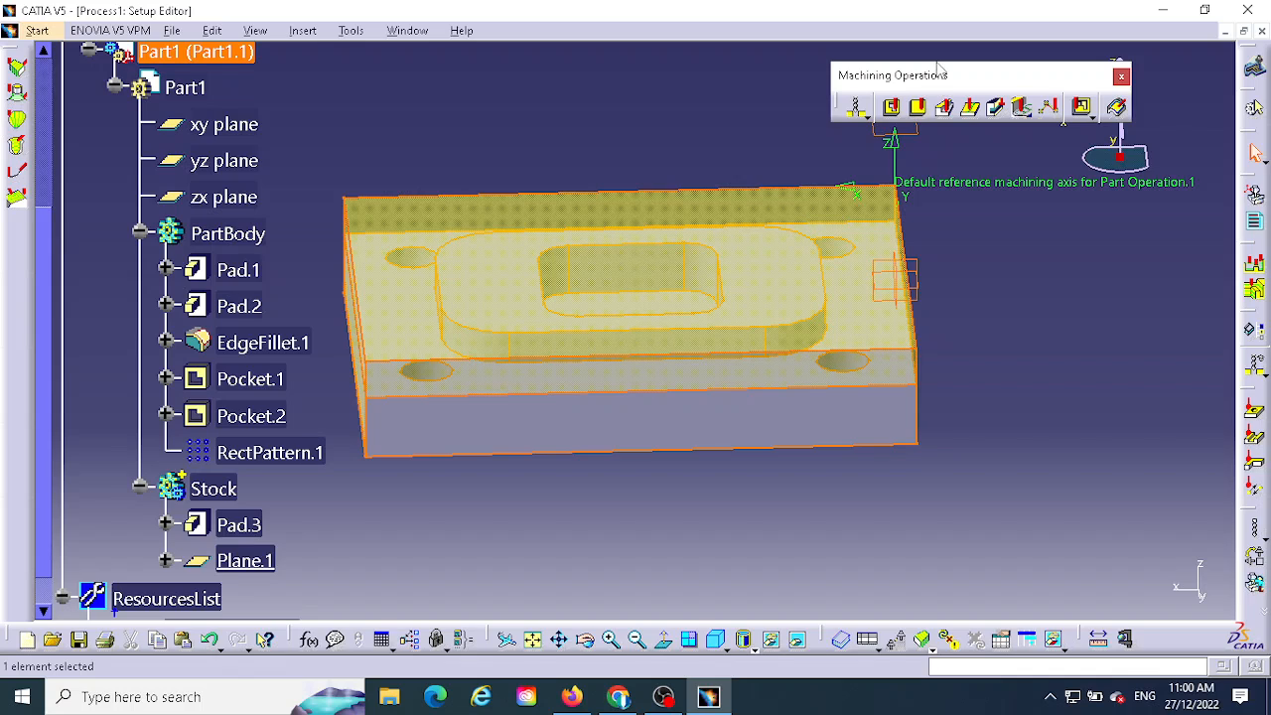
Step: Insert a Facing operation into Manufacturing Program.1 under Part Operation.1
{"action": "left_click_drag", "start_coordinate": [939, 68], "coordinate": [948, 56]}
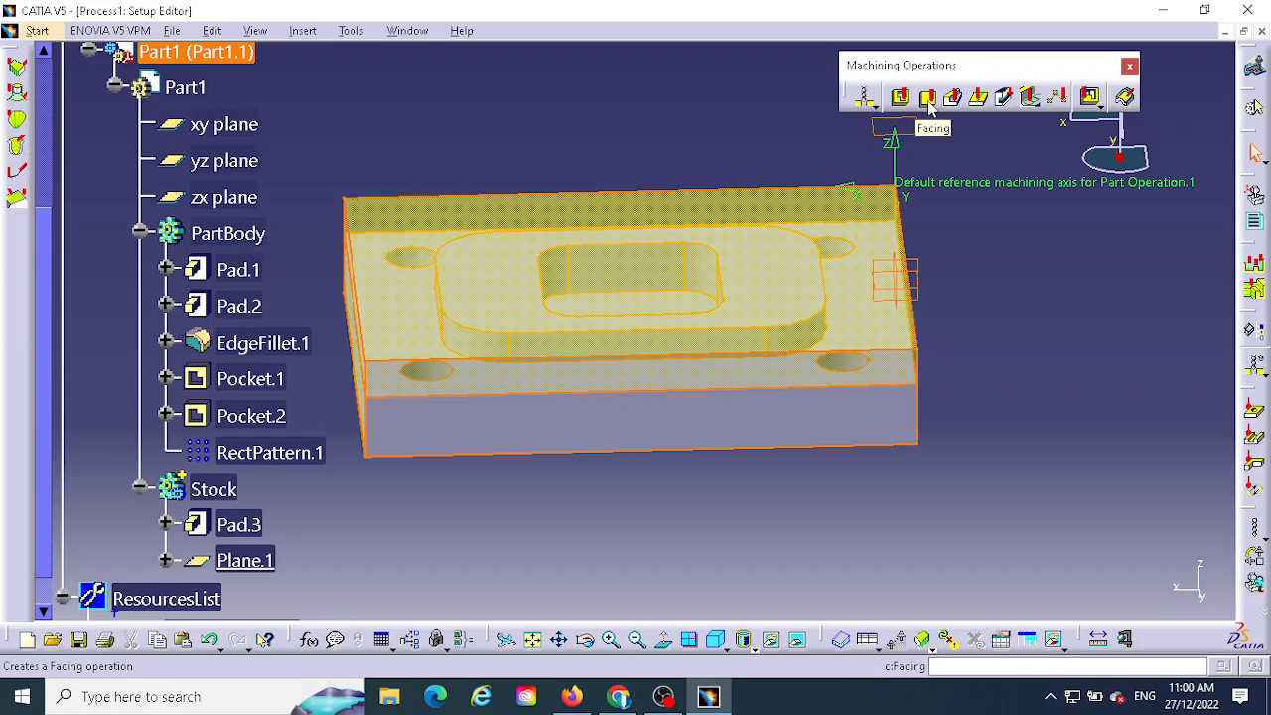
{"action": "left_click", "coordinate": [928, 103]}
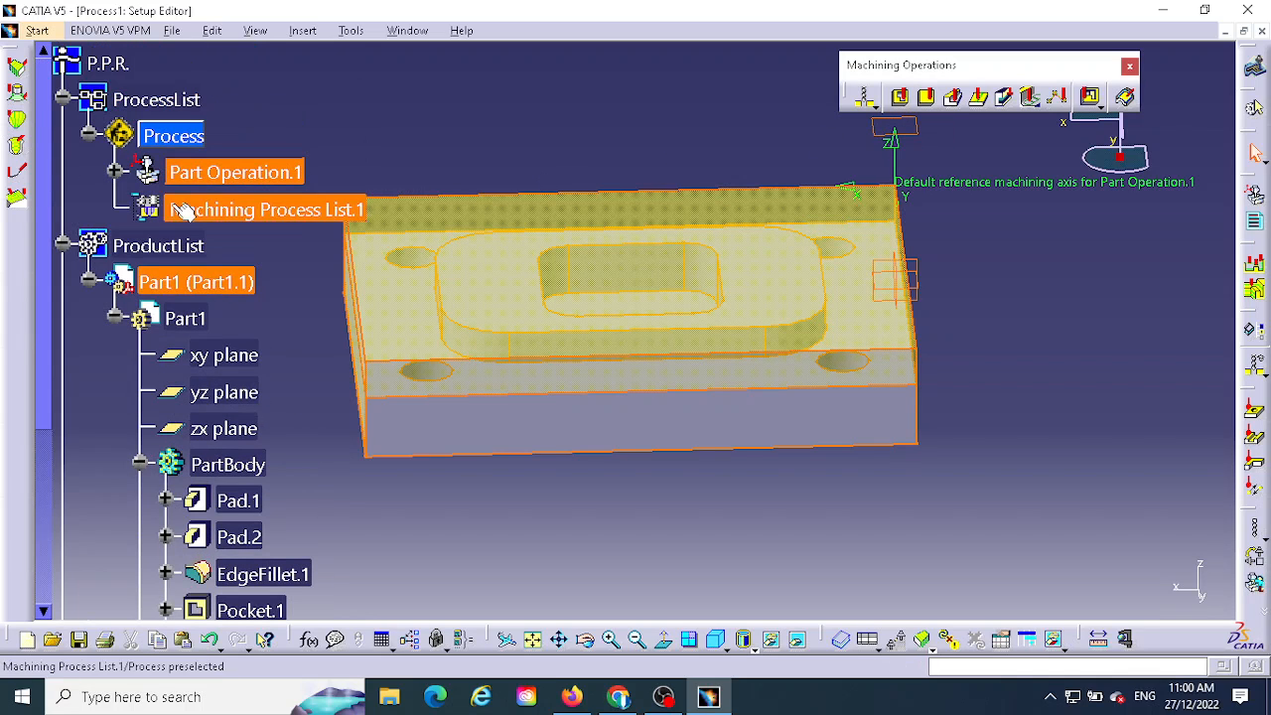
{"action": "left_click", "coordinate": [115, 172]}
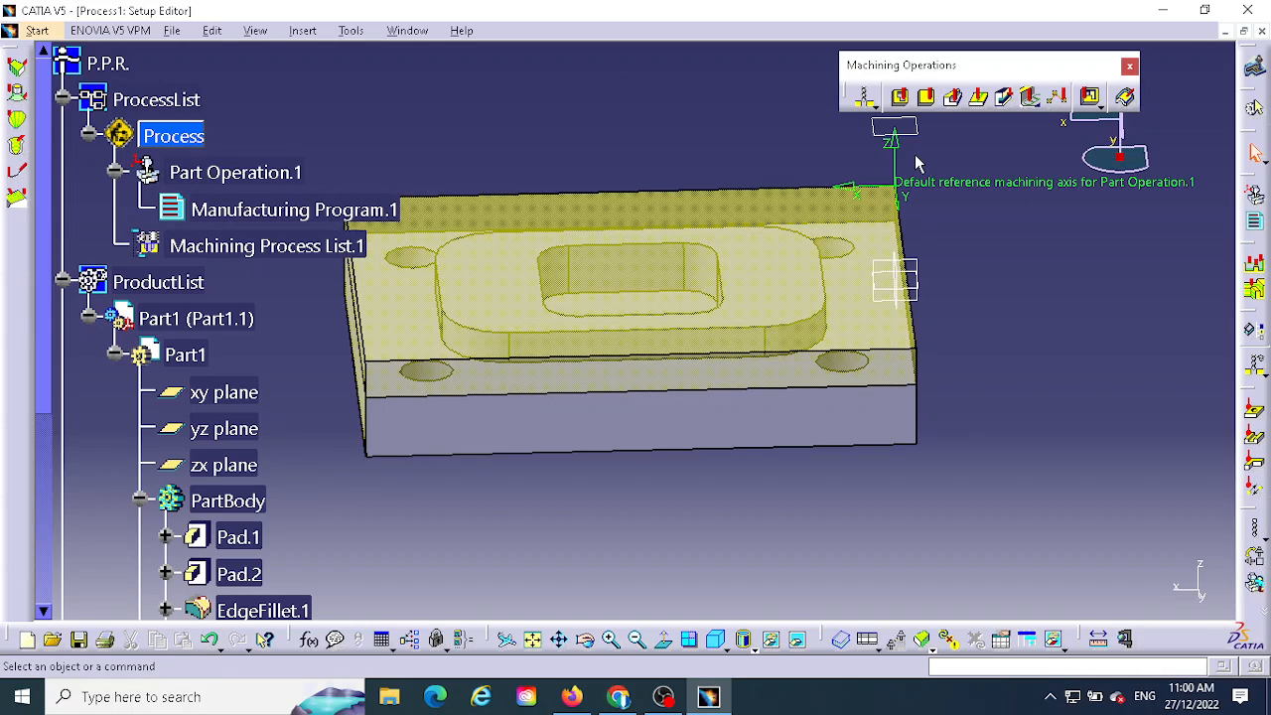
{"action": "left_click", "coordinate": [260, 210]}
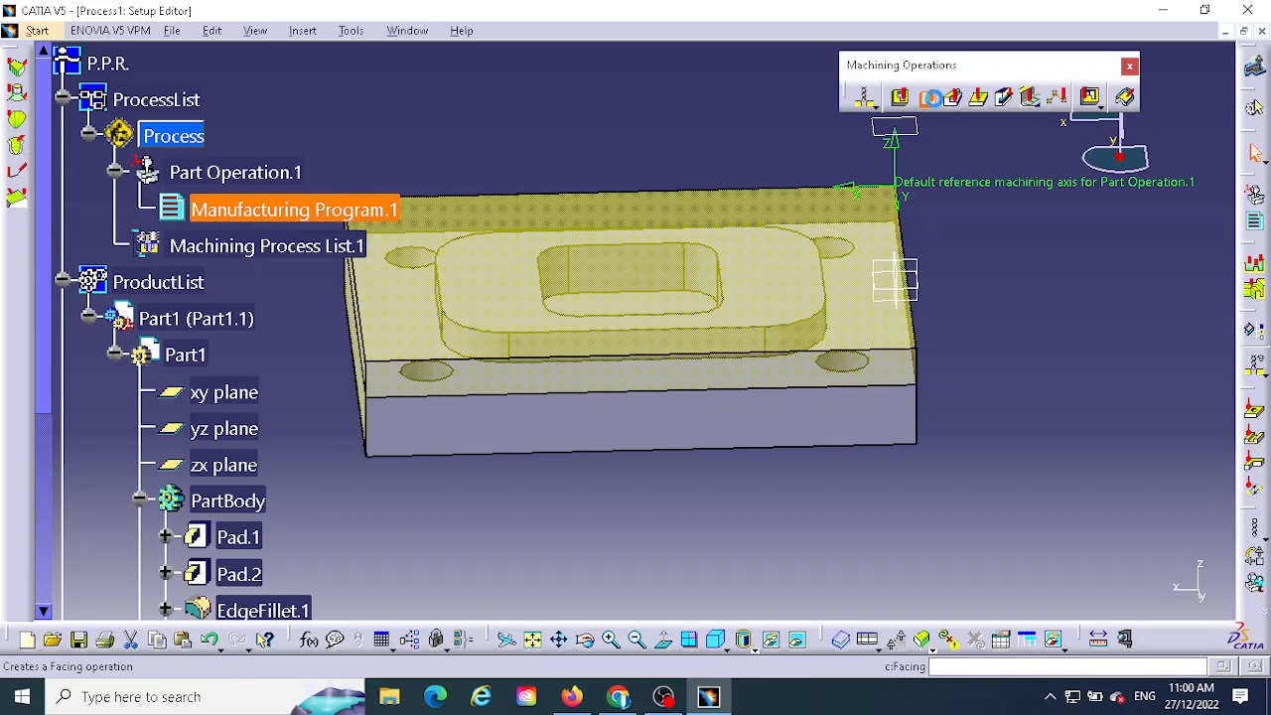
{"action": "left_click", "coordinate": [929, 97]}
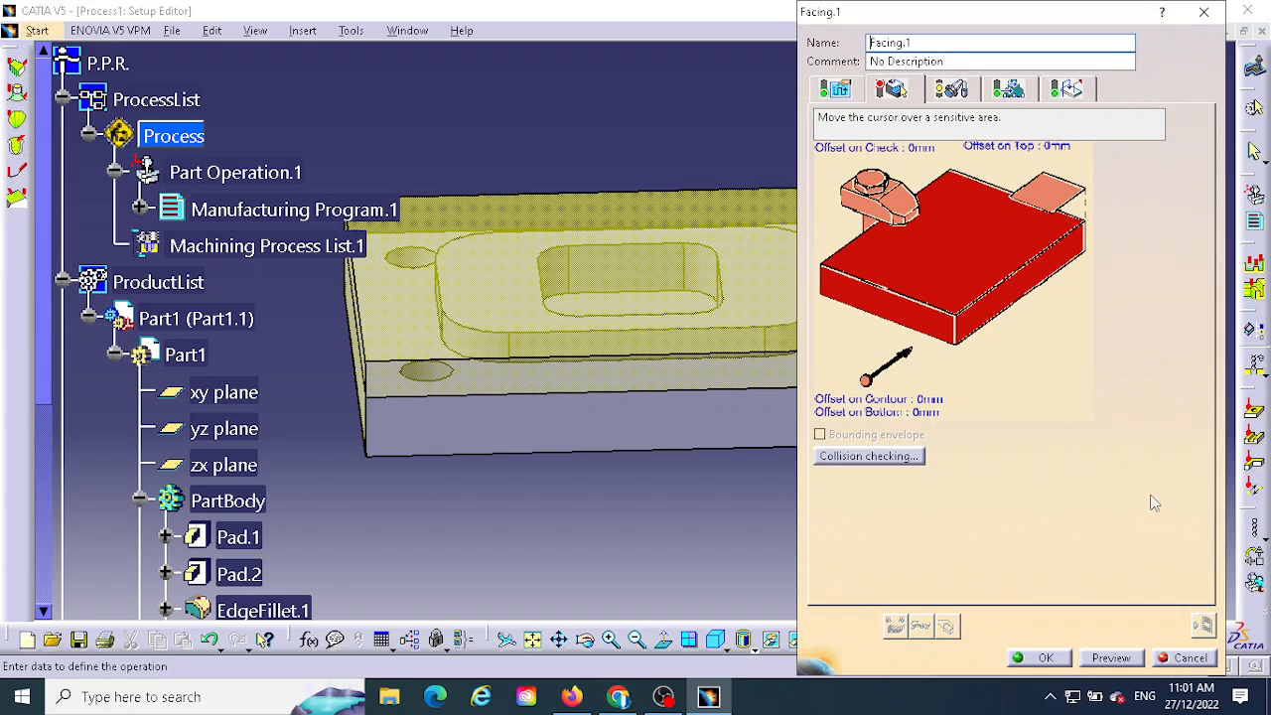
Step: Define the stock's top face as the facing top and, with the Stock body hidden, Pad.2's upper face as the bottom
{"action": "left_click", "coordinate": [1049, 194]}
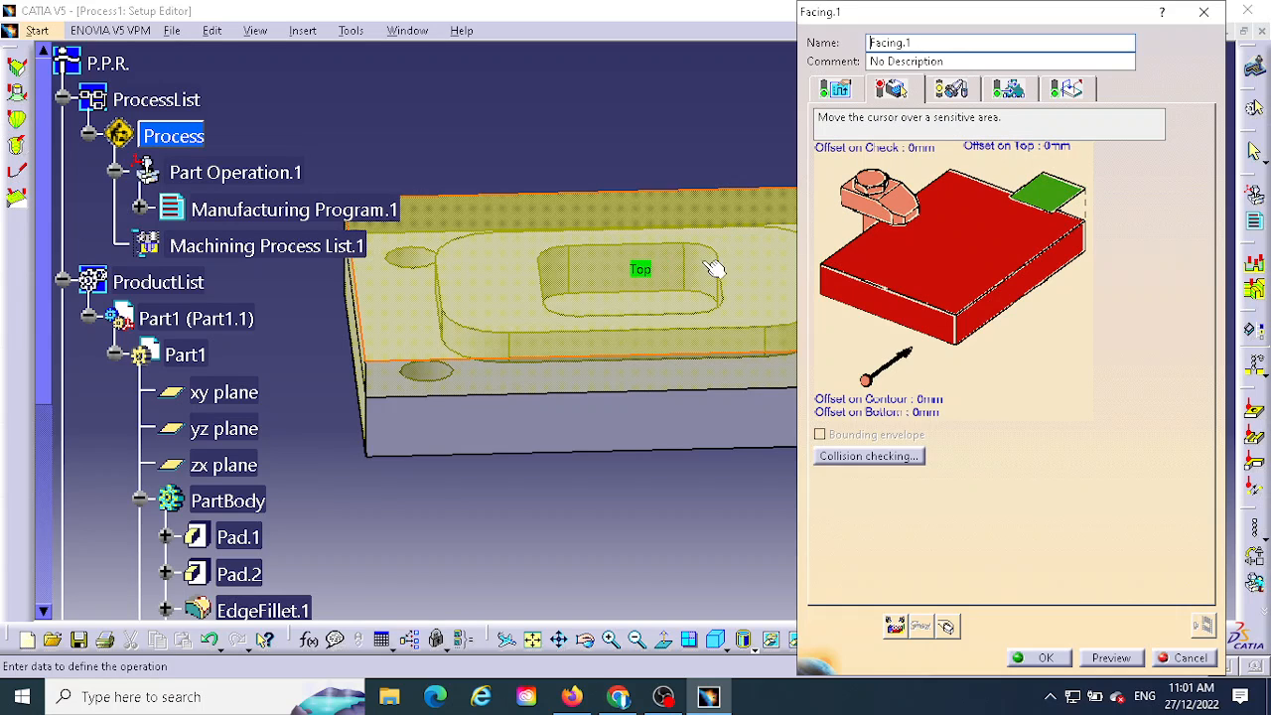
{"action": "left_click", "coordinate": [972, 257]}
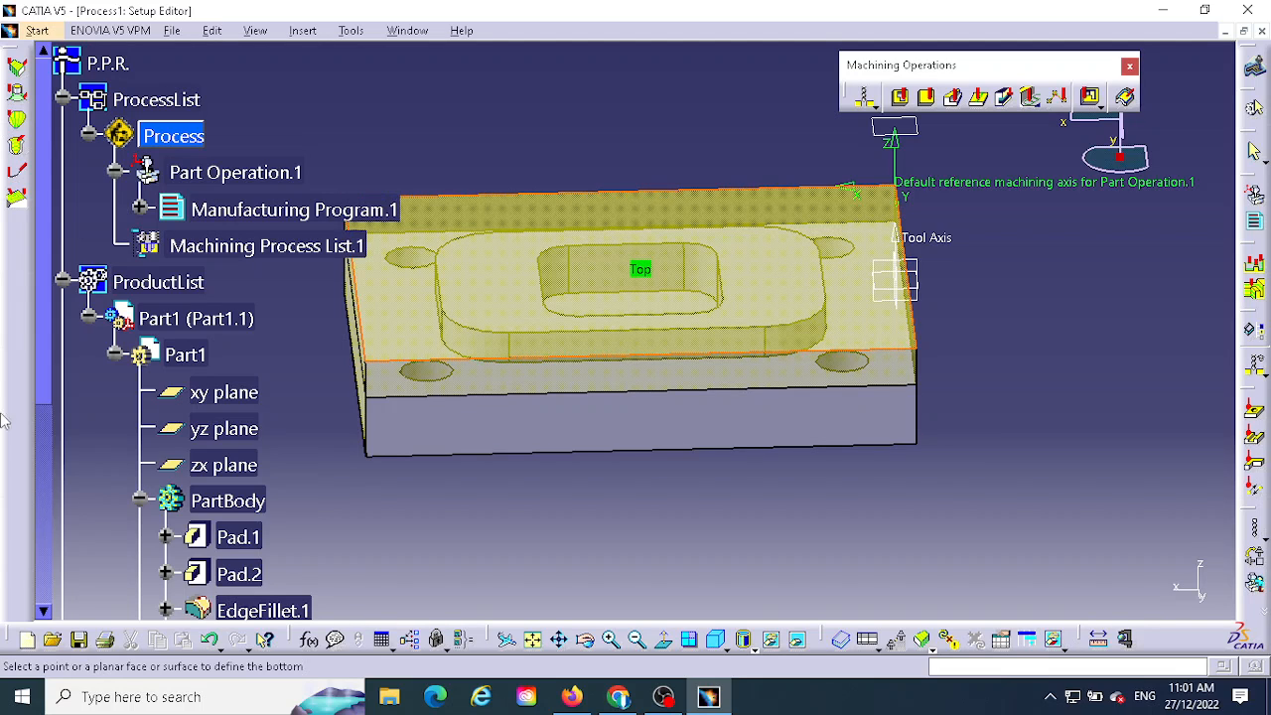
{"action": "scroll", "coordinate": [263, 391], "scroll_direction": "down", "scroll_amount": 3}
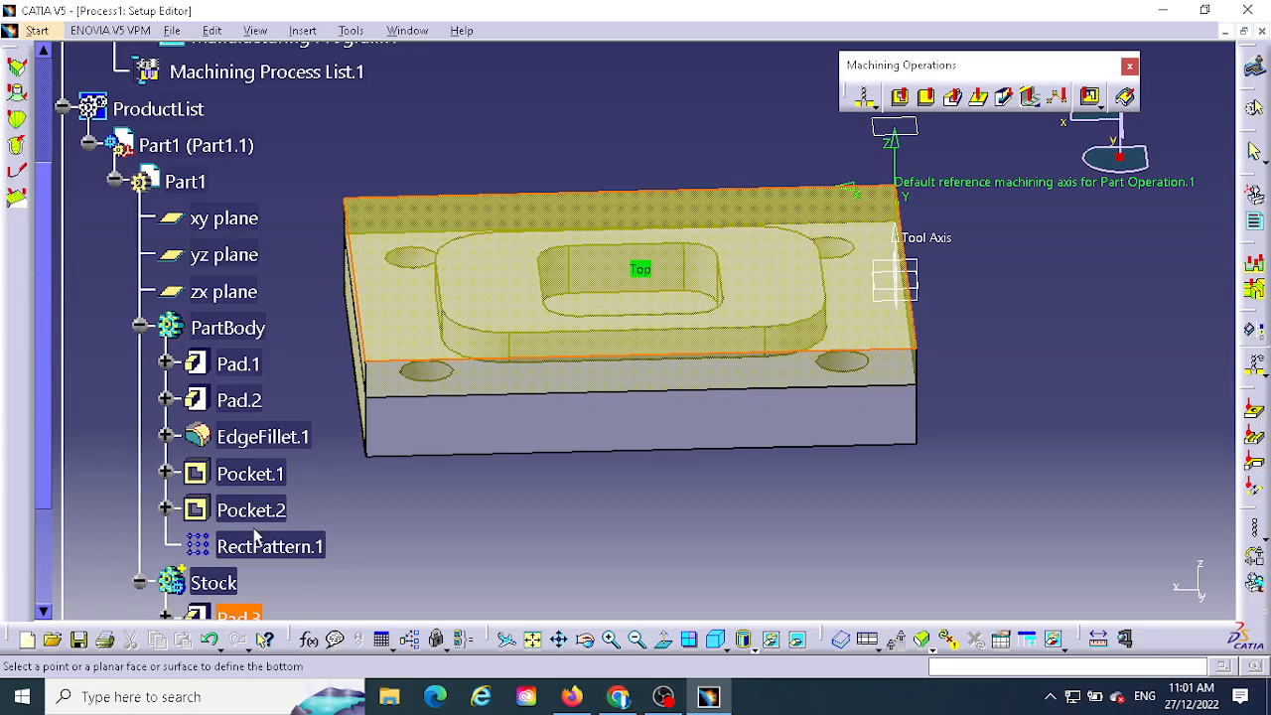
{"action": "scroll", "coordinate": [266, 402], "scroll_direction": "down", "scroll_amount": 2}
{"action": "right_click", "coordinate": [198, 469]}
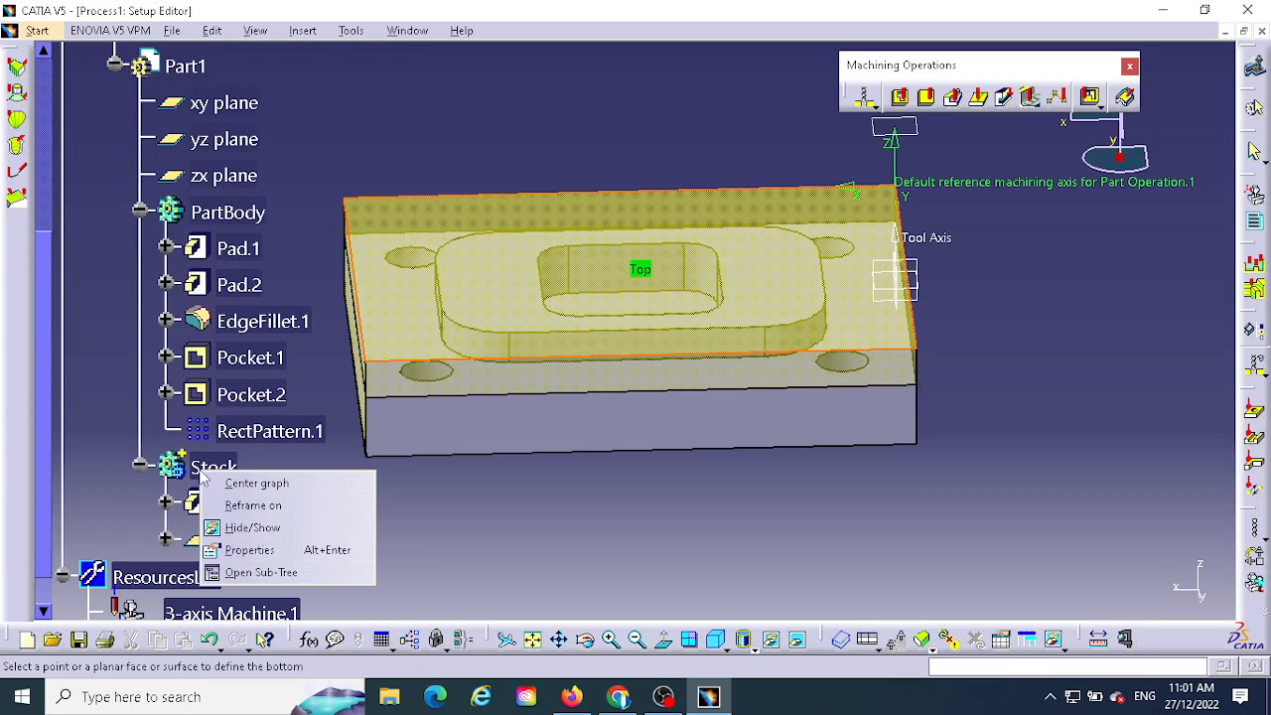
{"action": "left_click", "coordinate": [260, 525]}
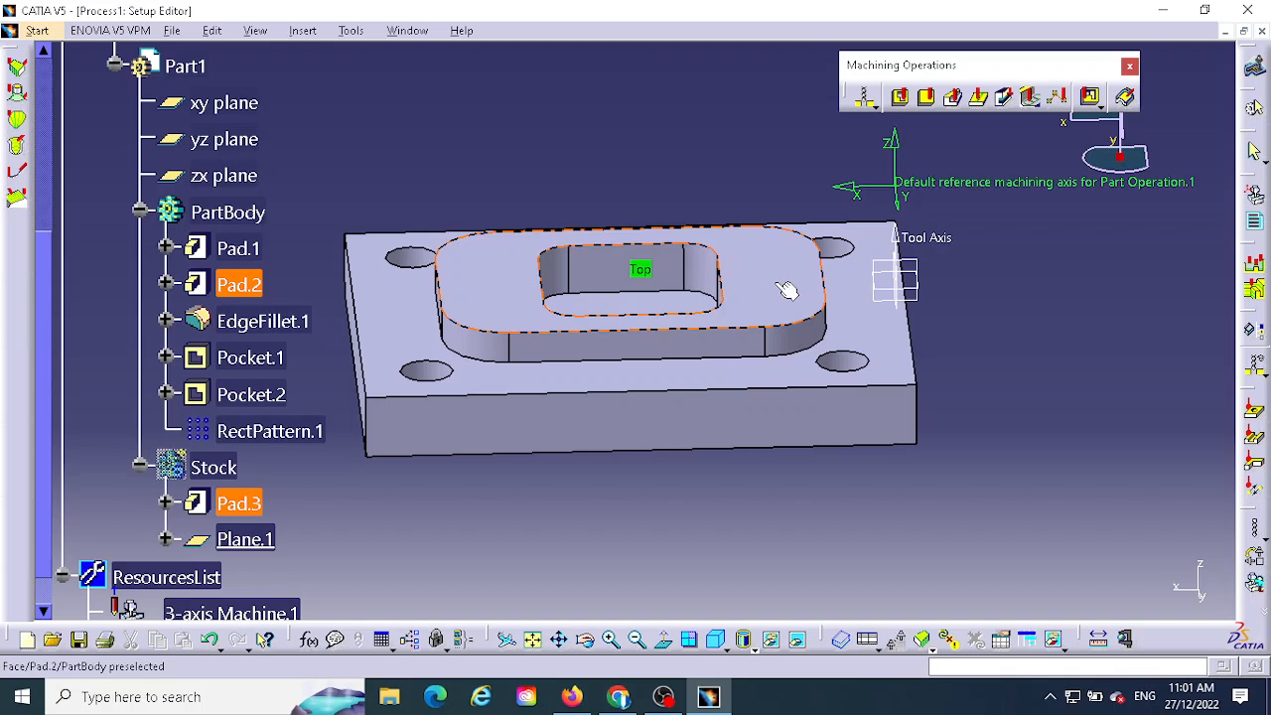
{"action": "left_click", "coordinate": [785, 287]}
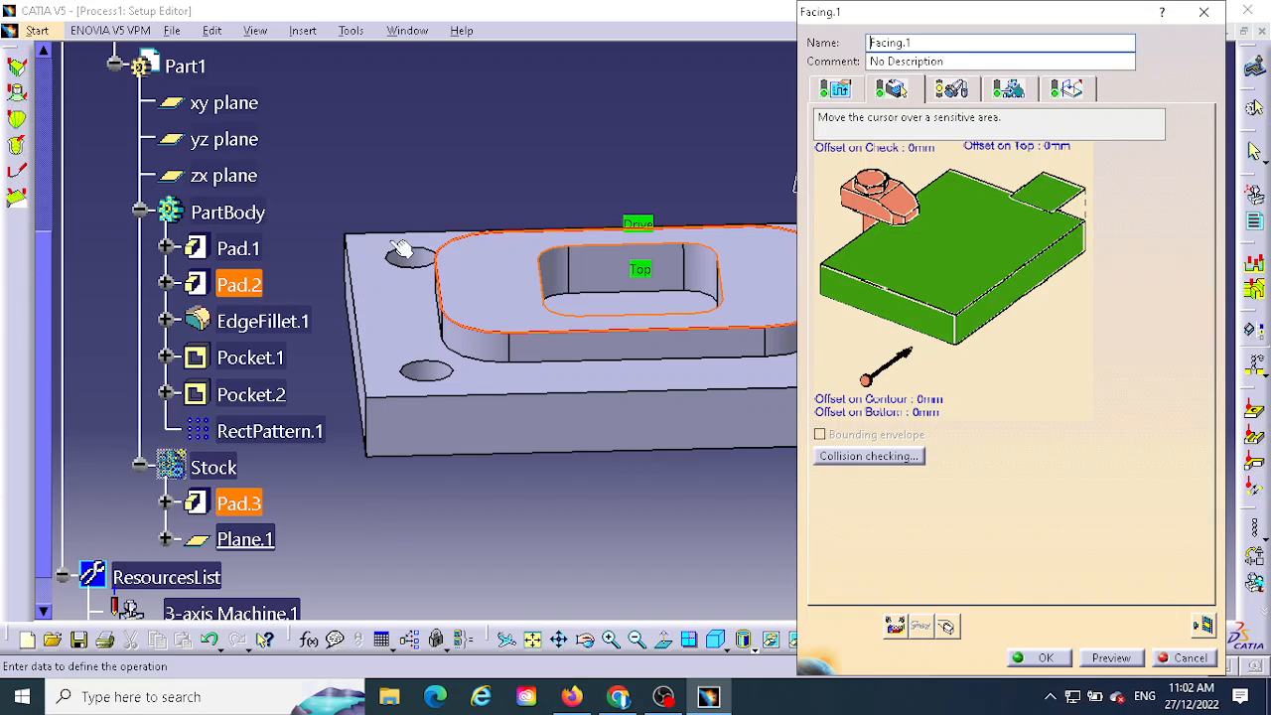
{"action": "middle_click_drag", "start_coordinate": [580, 374], "coordinate": [408, 409]}
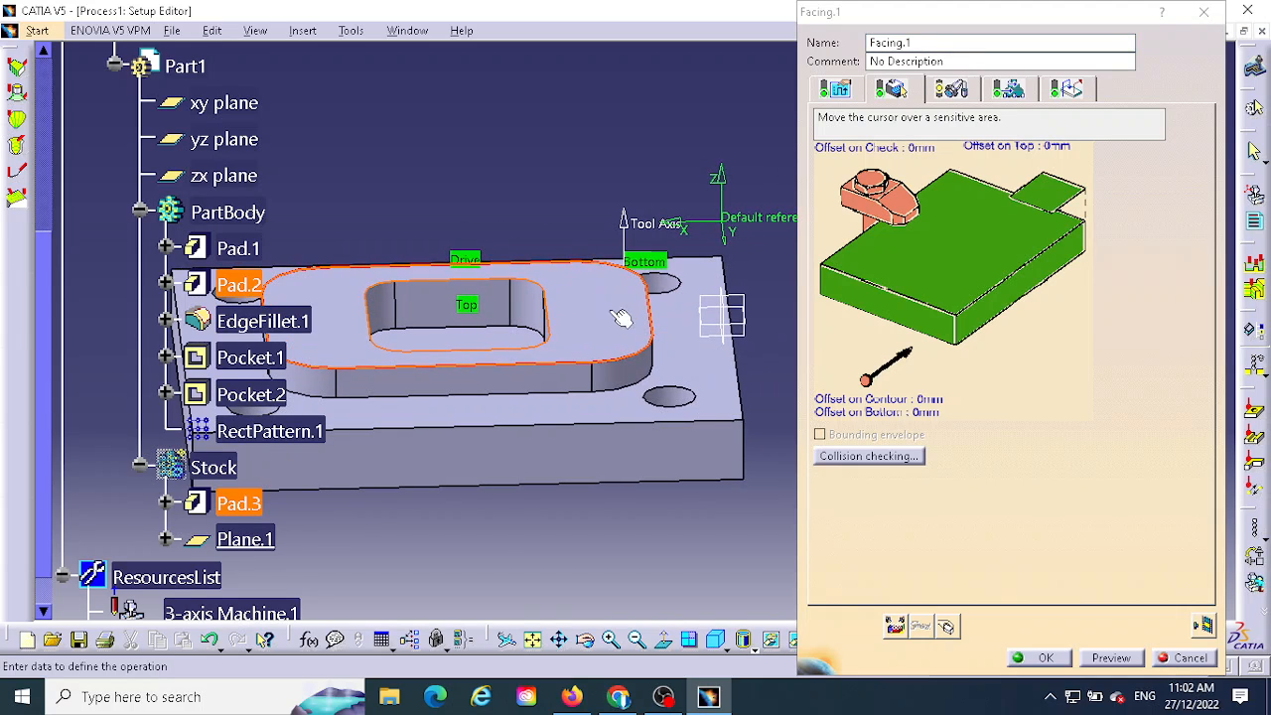
{"action": "middle_click_drag", "start_coordinate": [622, 357], "coordinate": [707, 310]}
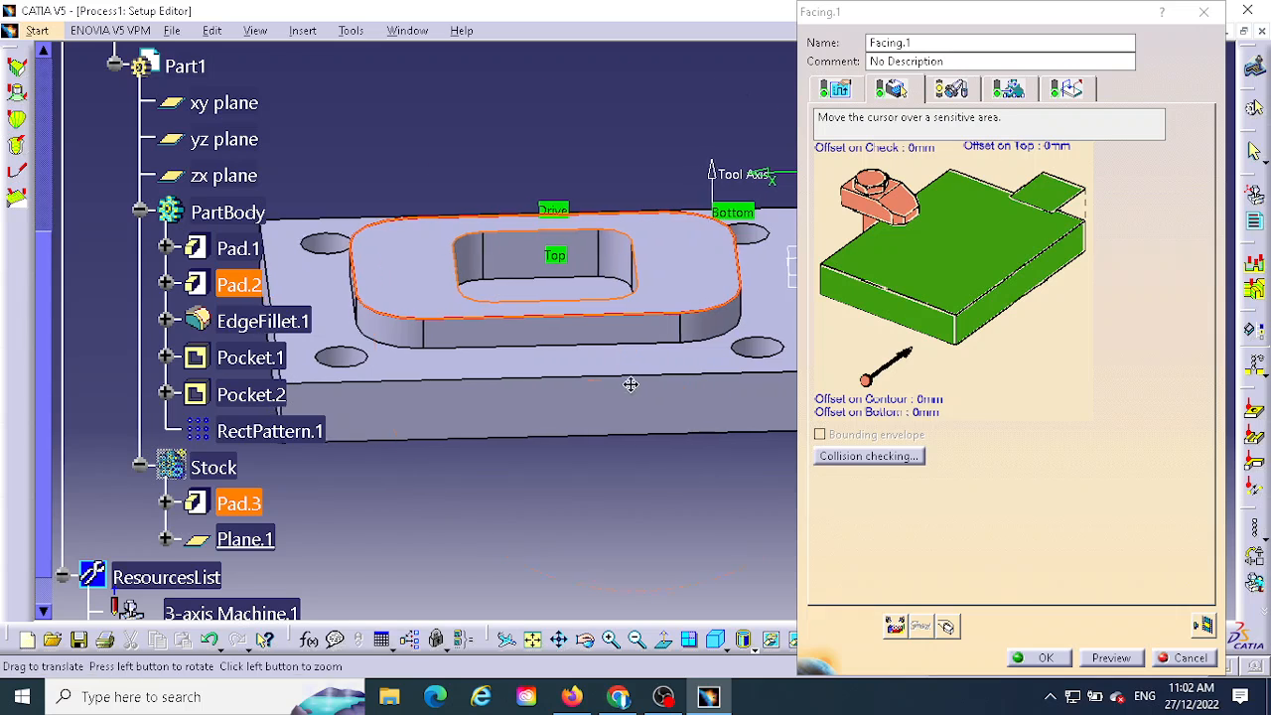
{"action": "middle_click_drag", "start_coordinate": [631, 384], "coordinate": [672, 434]}
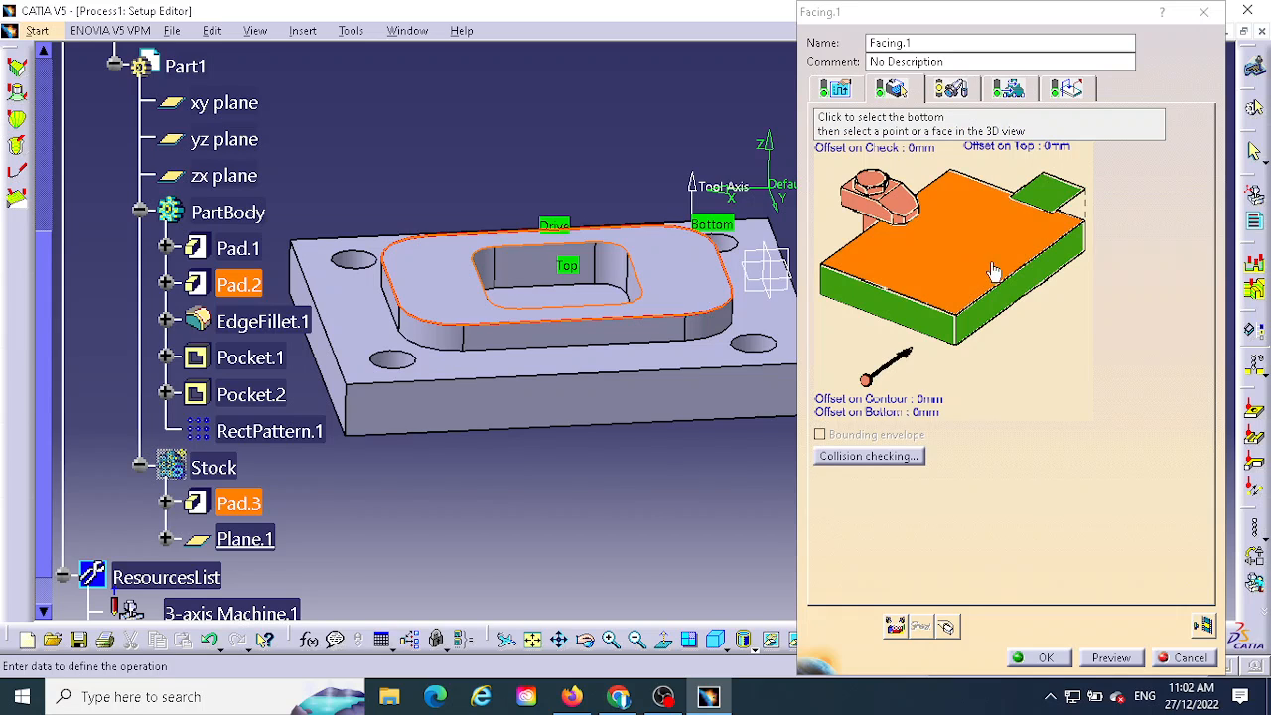
Step: Try the One way tool path style for the facing operation and settle on Back and forth
{"action": "left_click", "coordinate": [840, 90]}
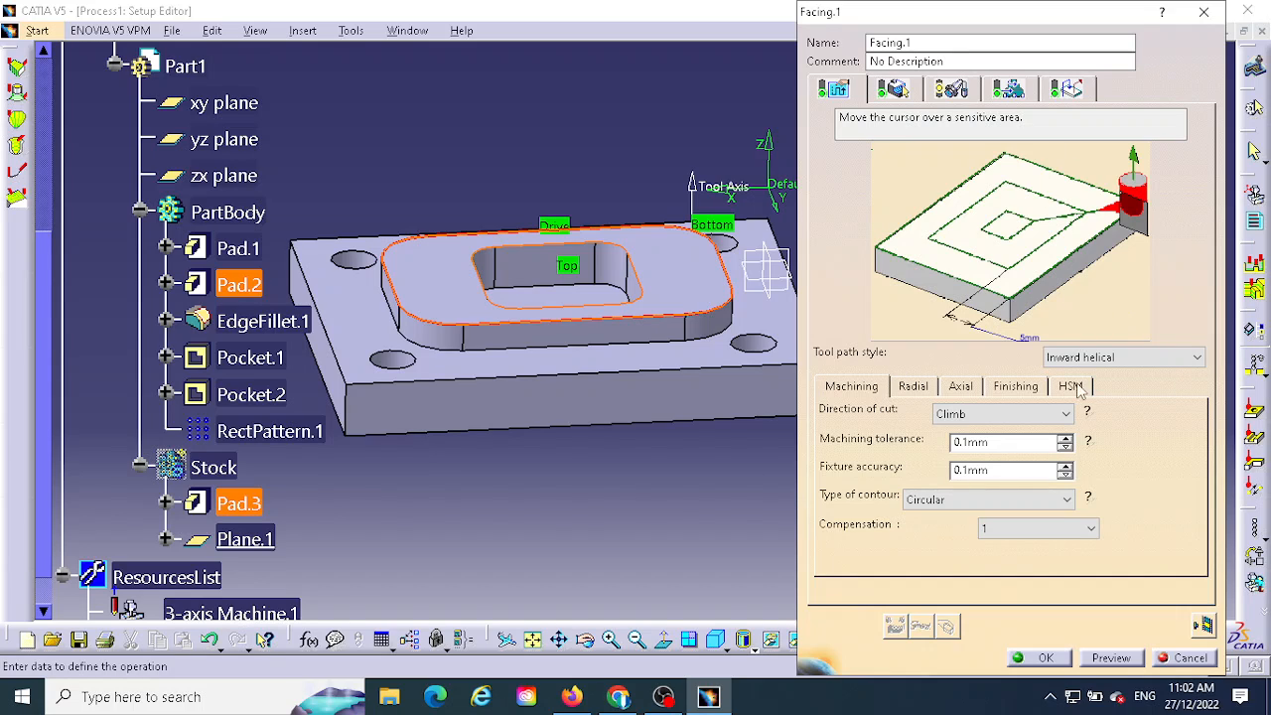
{"action": "left_click", "coordinate": [1132, 363]}
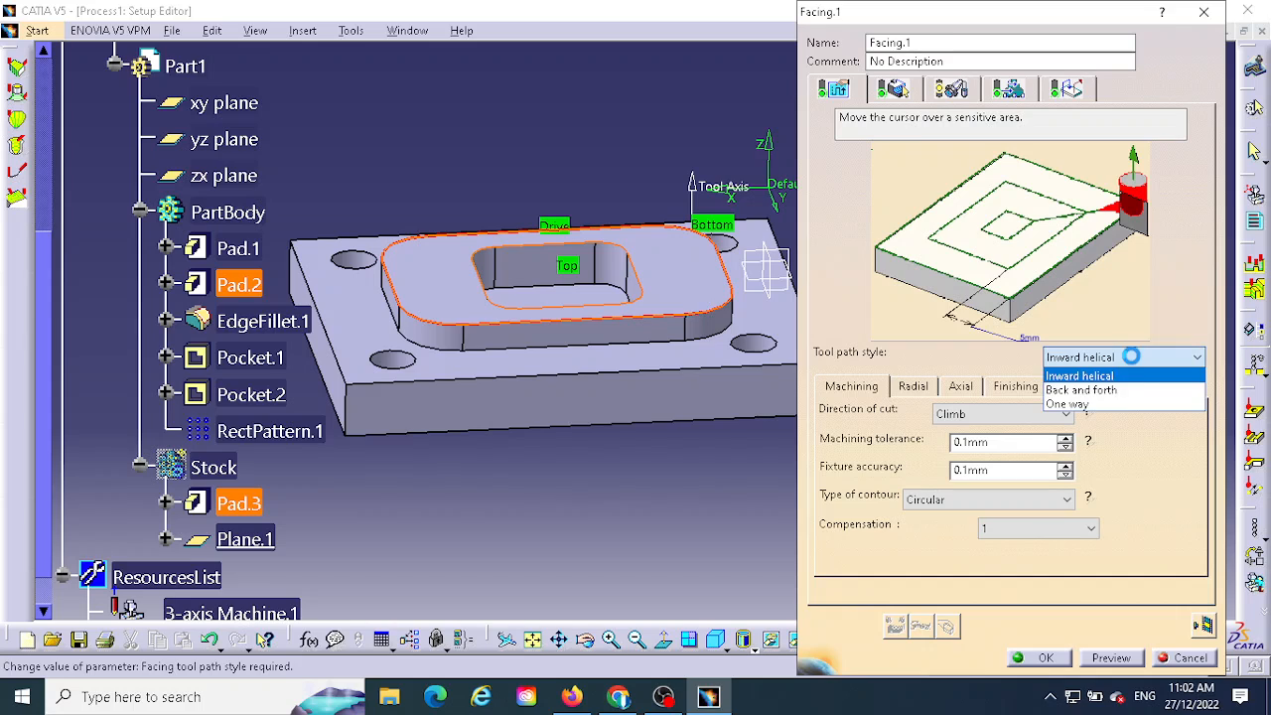
{"action": "left_click", "coordinate": [1110, 393]}
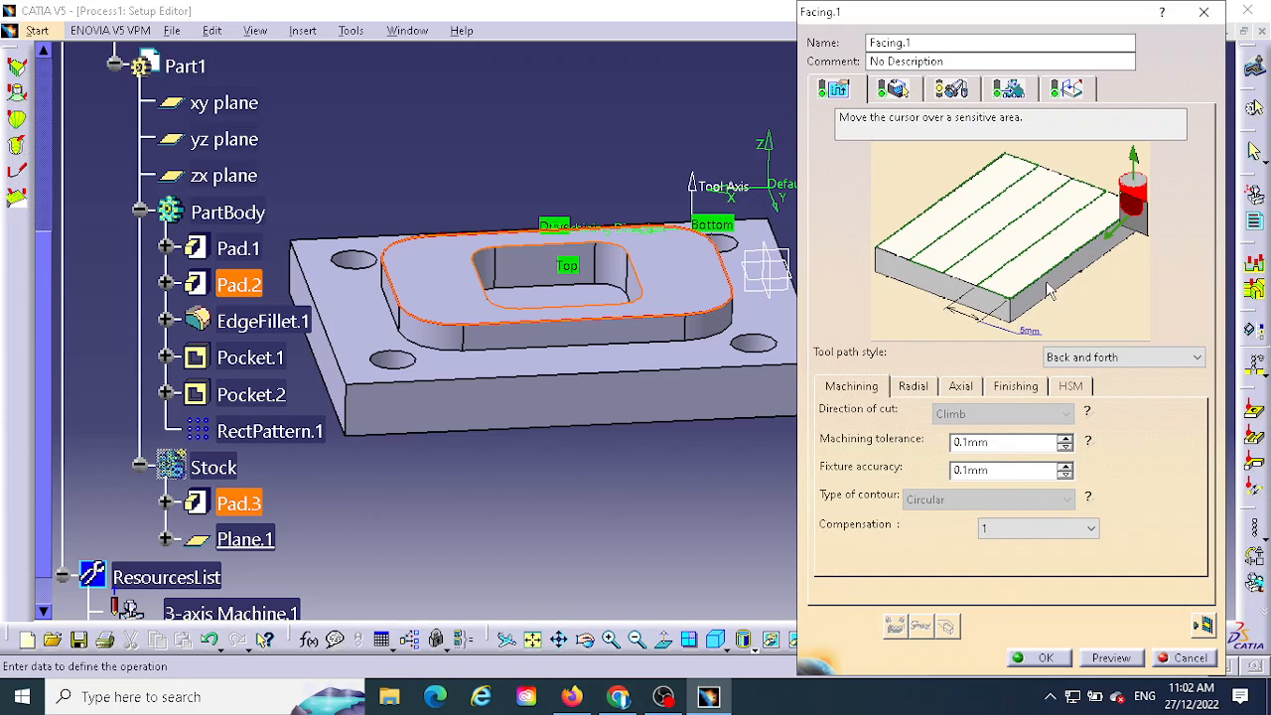
{"action": "left_click", "coordinate": [1128, 359]}
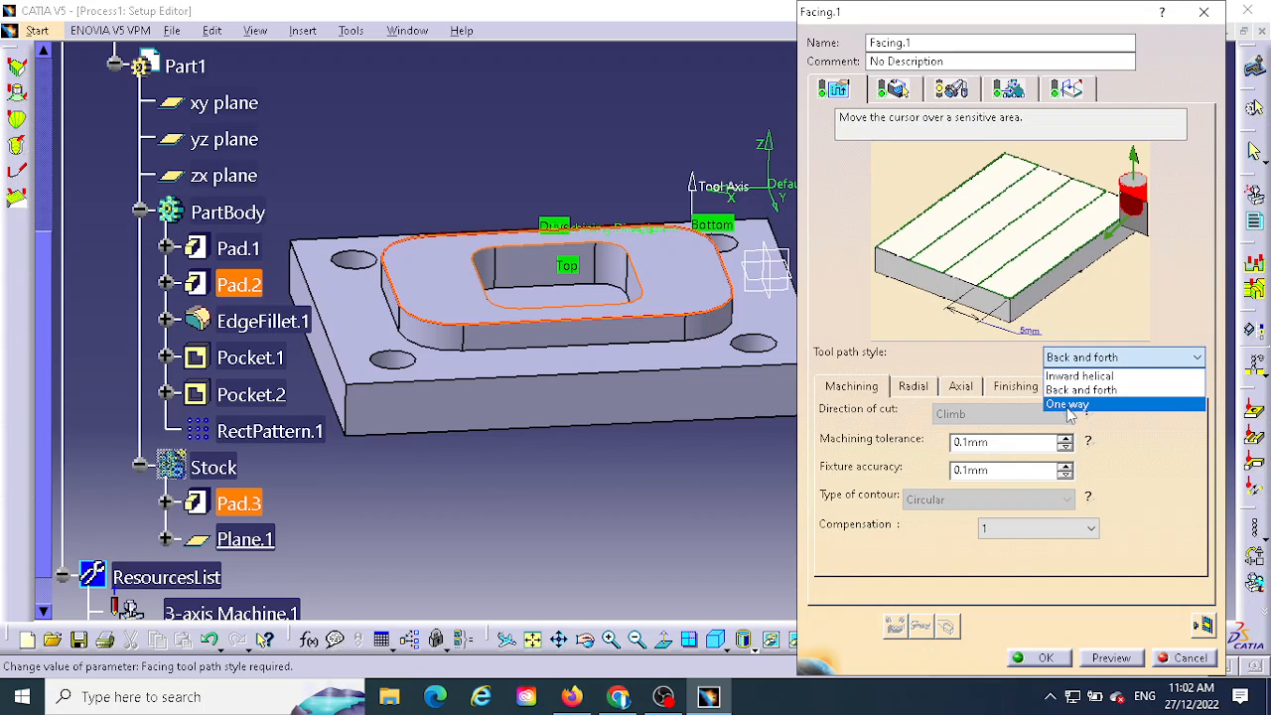
{"action": "left_click", "coordinate": [1087, 402]}
{"action": "left_click", "coordinate": [1115, 356]}
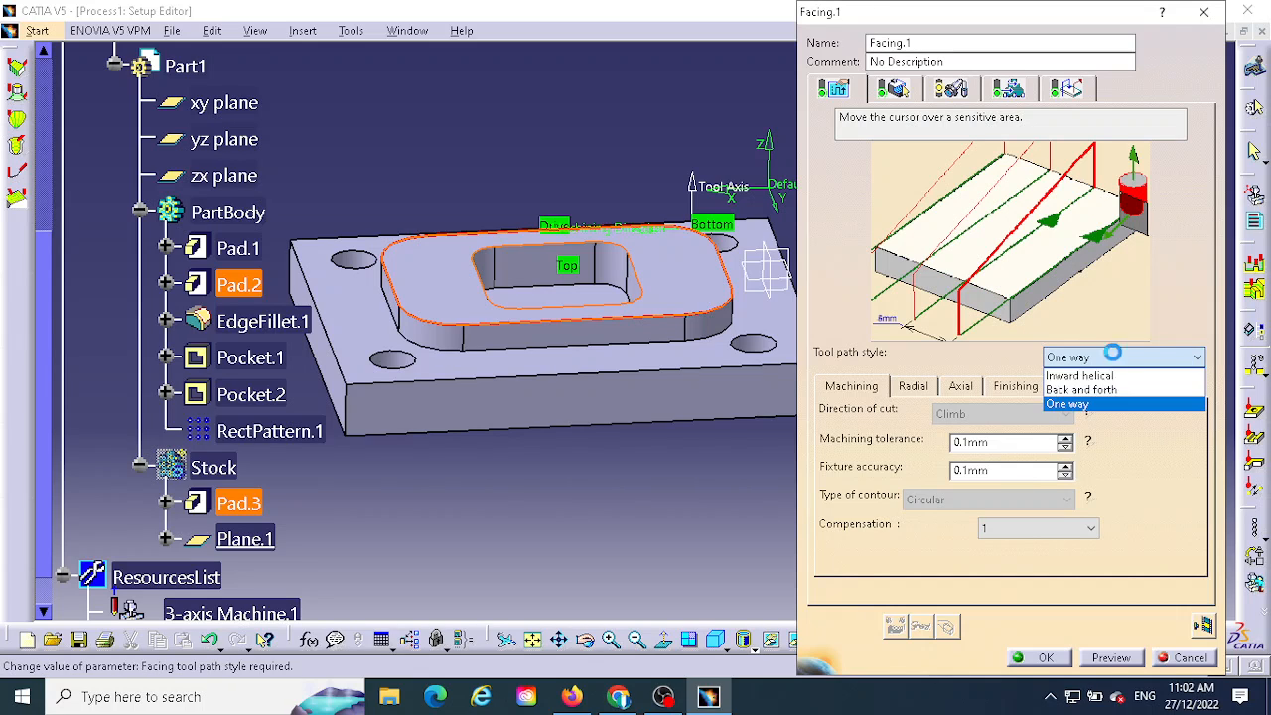
{"action": "left_click", "coordinate": [1107, 389]}
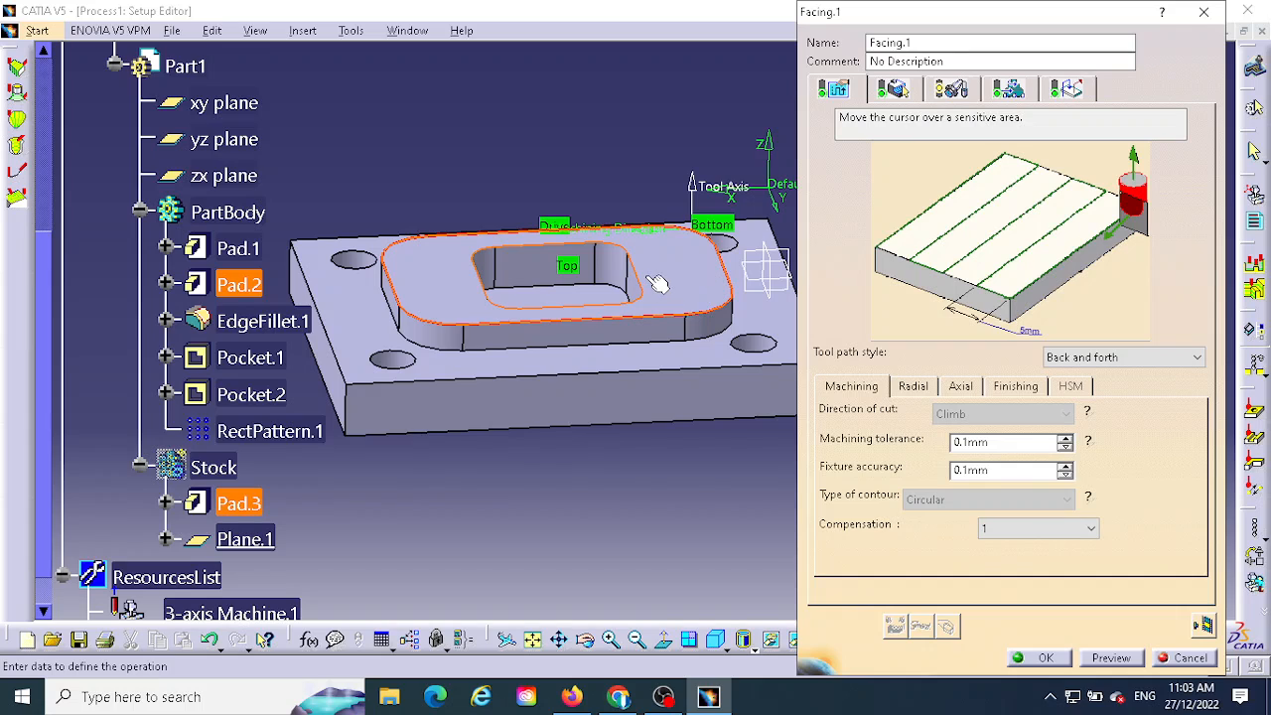
{"action": "left_click", "coordinate": [951, 471]}
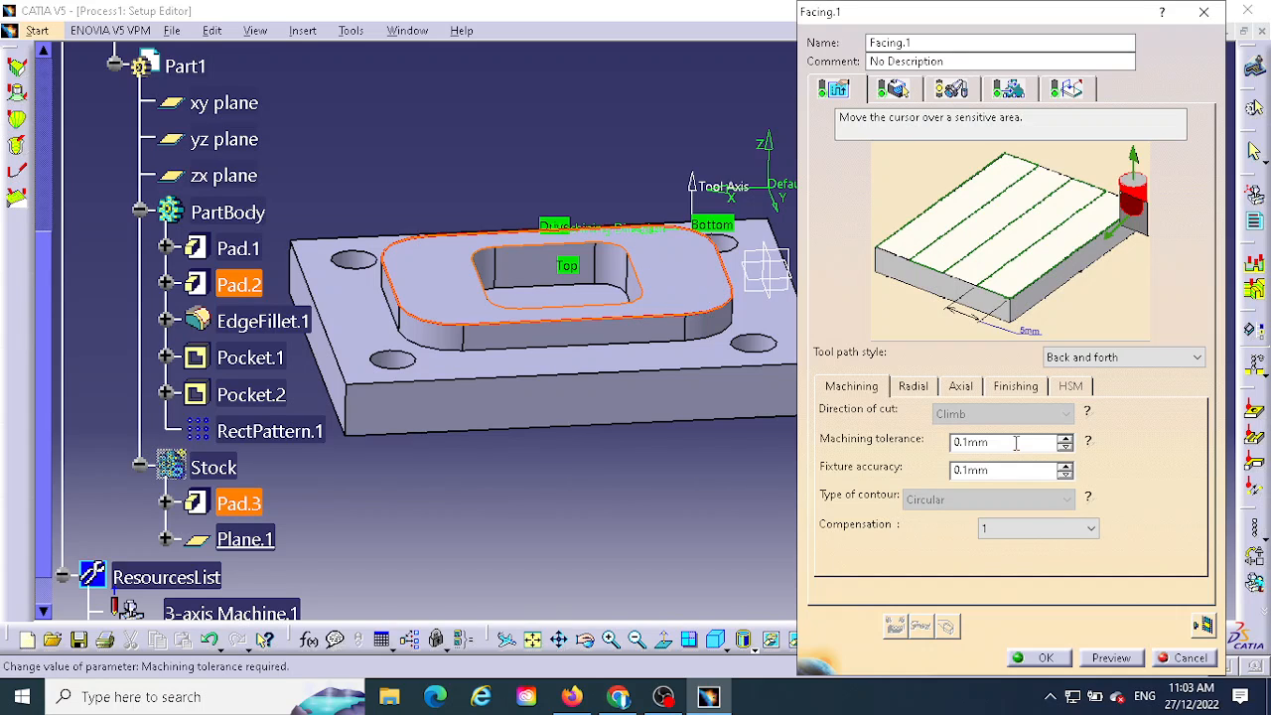
Step: Set the facing operation's radial strategy mode to Stepover ratio and display the mode's help illustration
{"action": "left_click", "coordinate": [915, 387]}
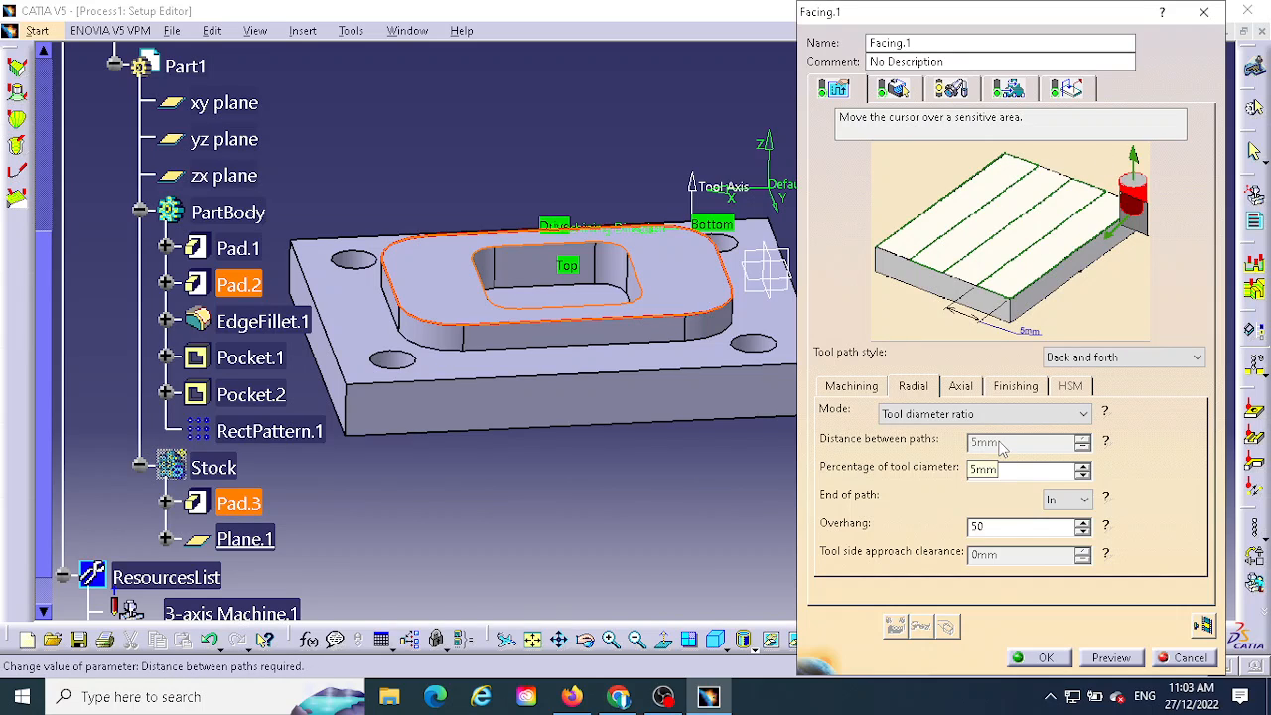
{"action": "left_click", "coordinate": [937, 414]}
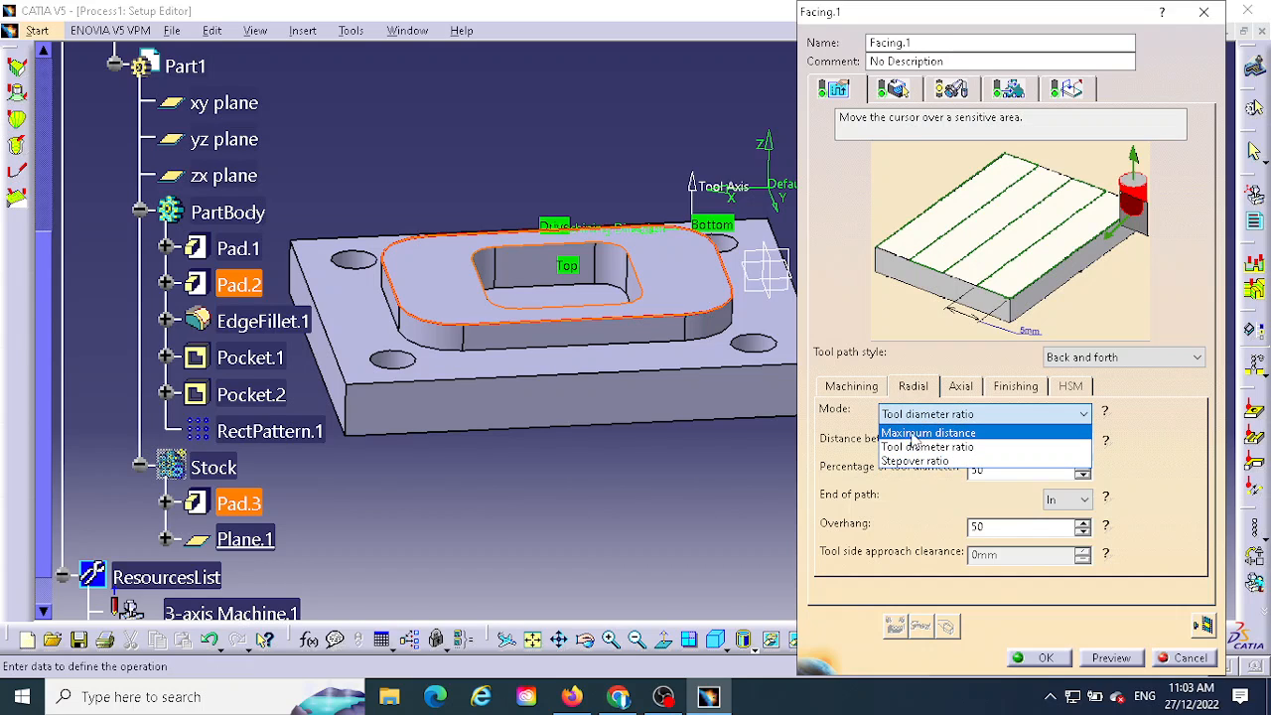
{"action": "left_click", "coordinate": [1033, 447]}
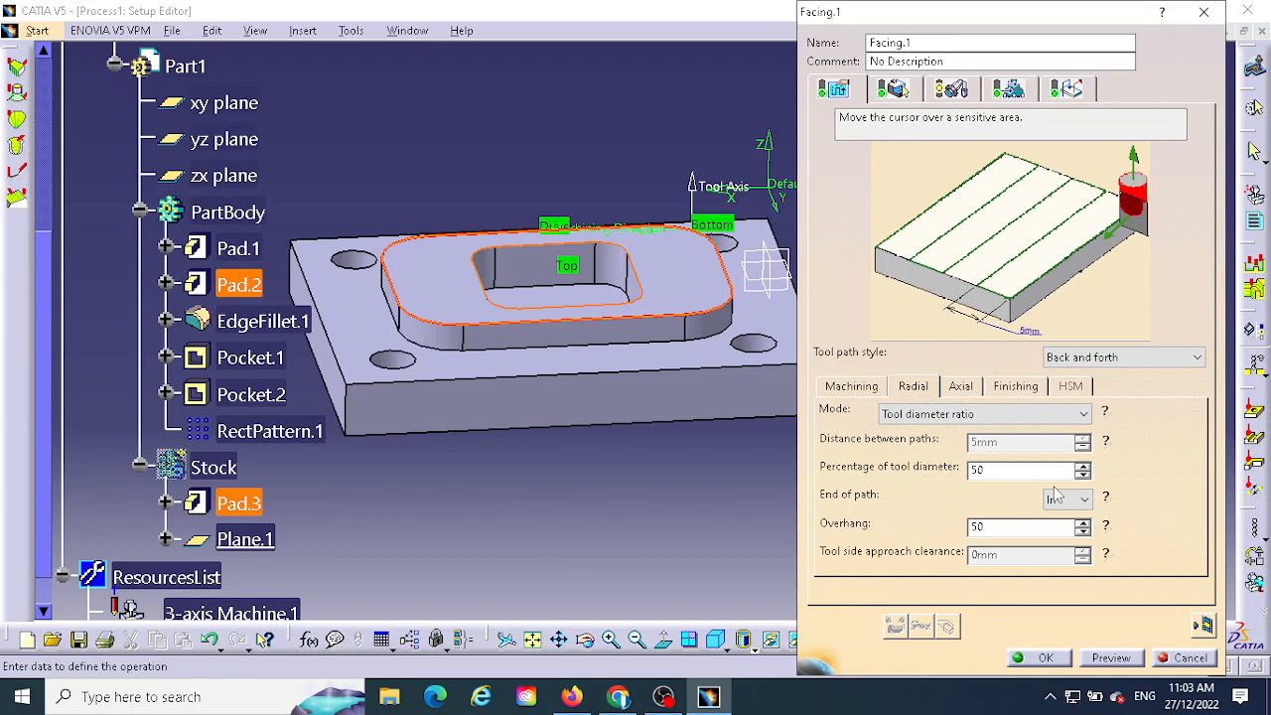
{"action": "left_click", "coordinate": [948, 415]}
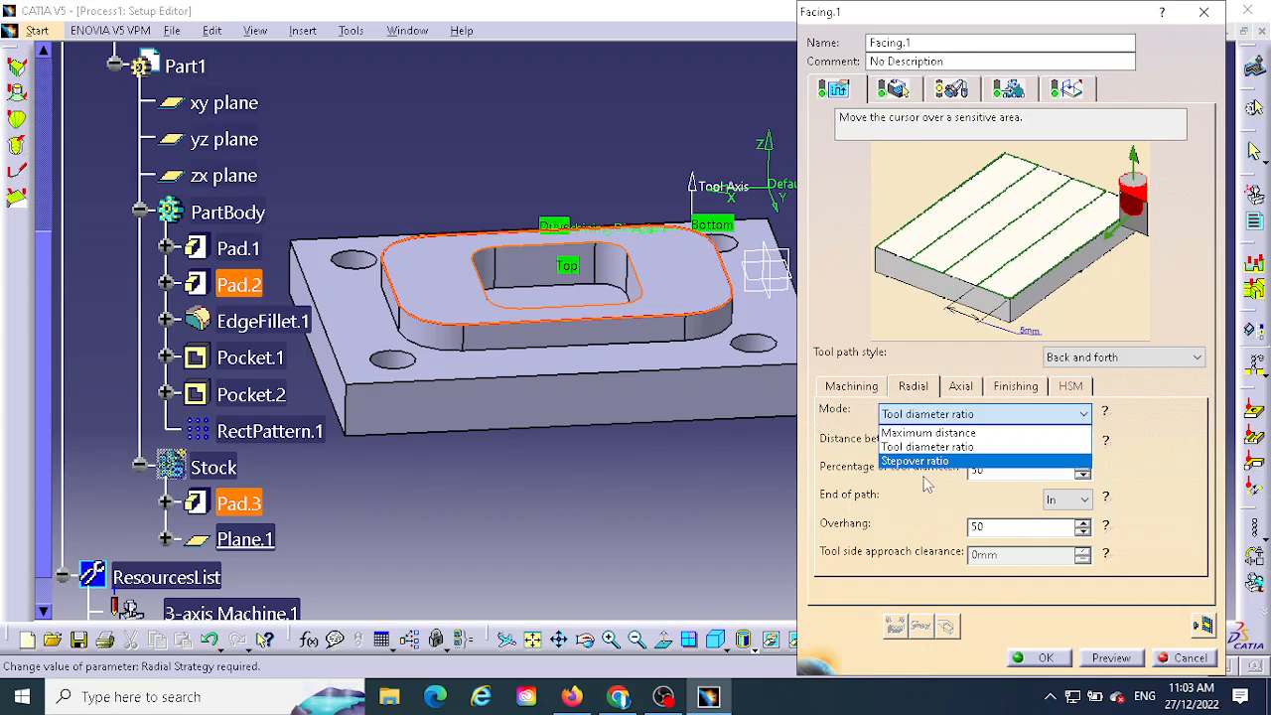
{"action": "left_click", "coordinate": [910, 462]}
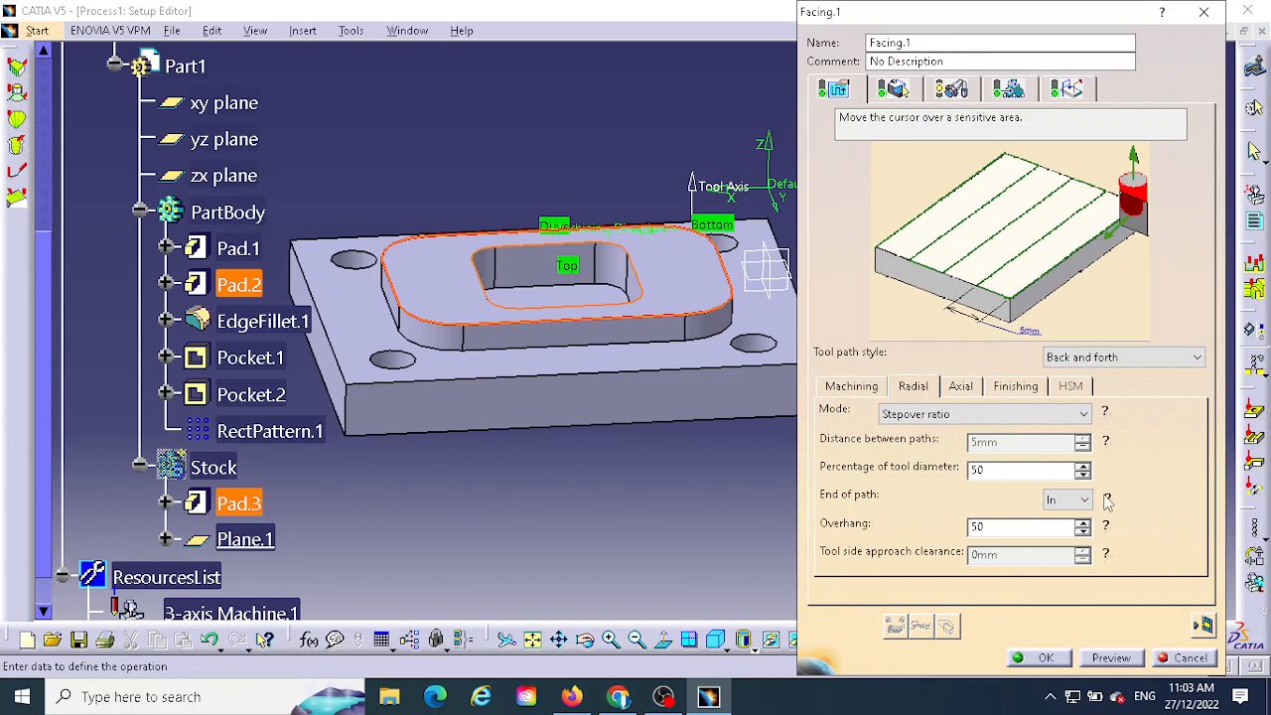
{"action": "left_click", "coordinate": [1104, 411]}
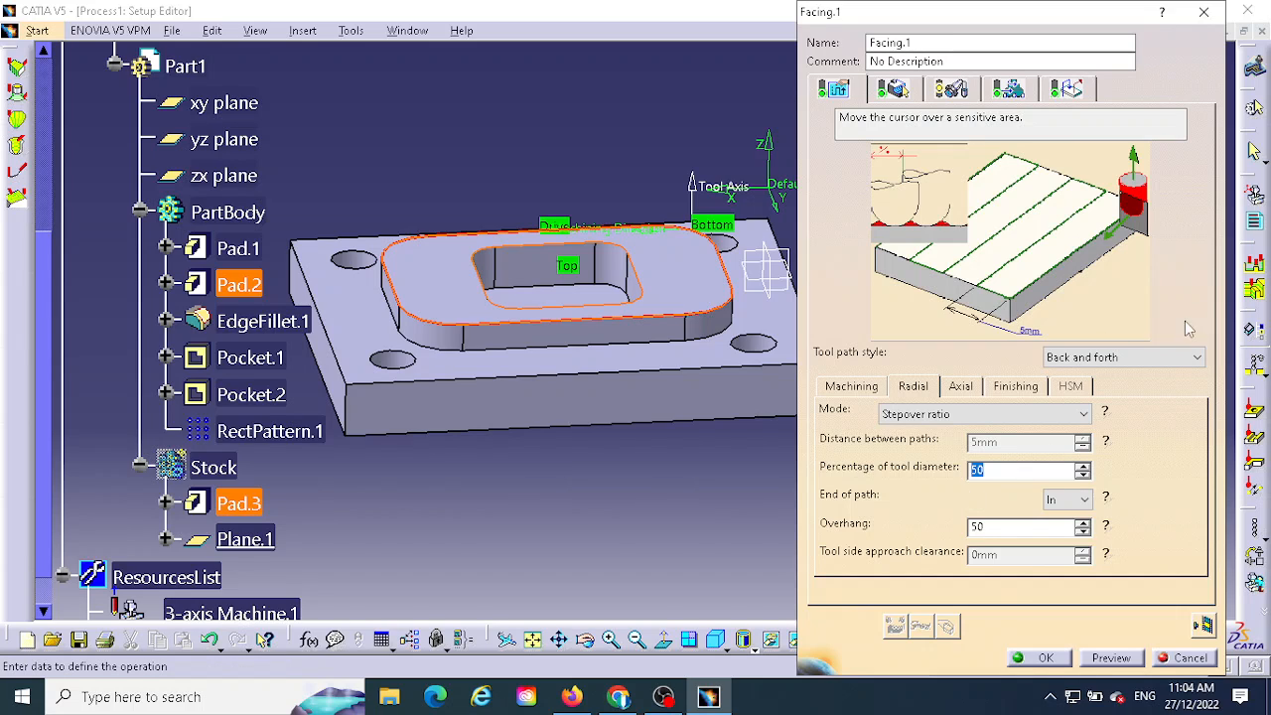
Step: Set the facing operation's axial strategy mode to Maximum depth of cut and bring up the finishing settings
{"action": "left_click", "coordinate": [959, 385]}
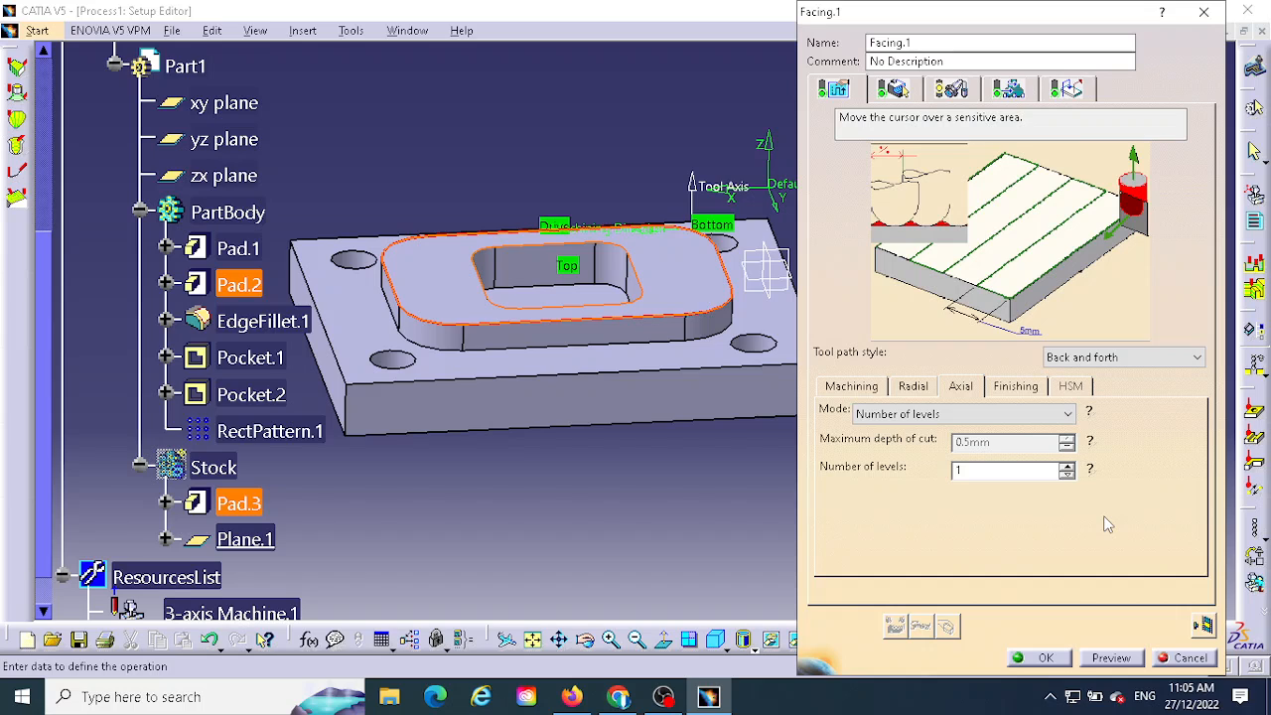
{"action": "left_click", "coordinate": [1042, 413]}
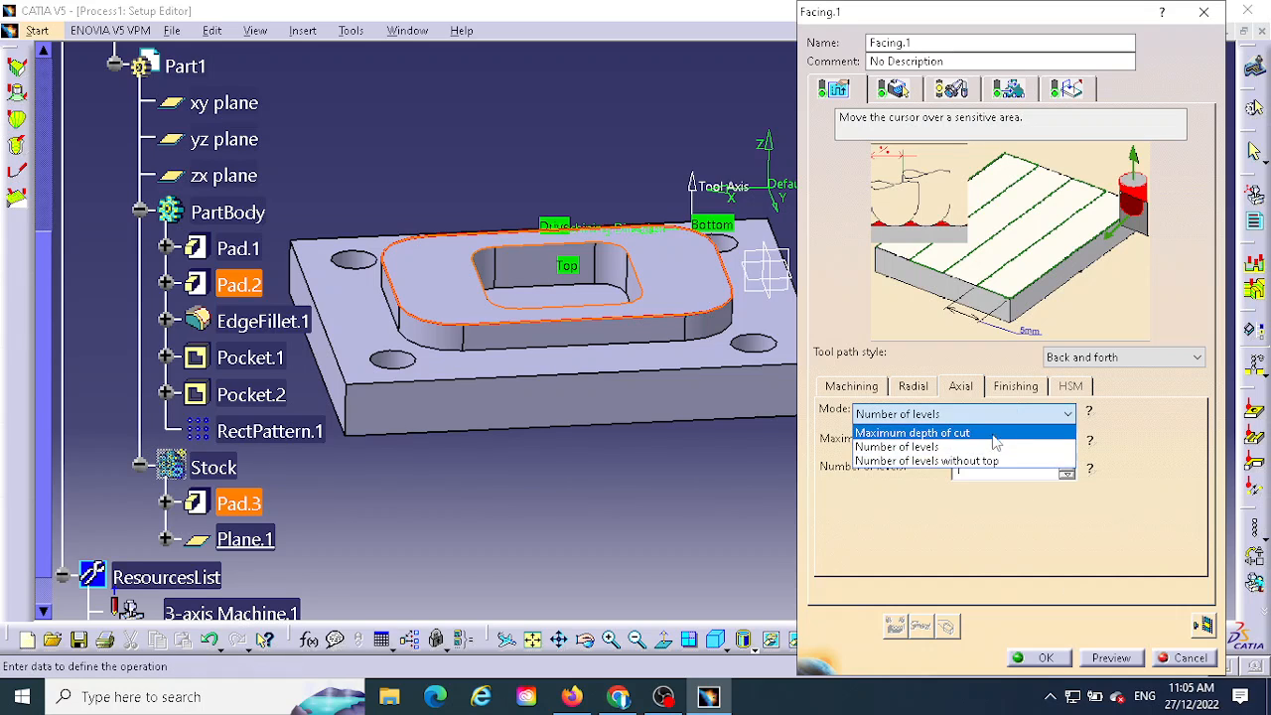
{"action": "left_click", "coordinate": [987, 433]}
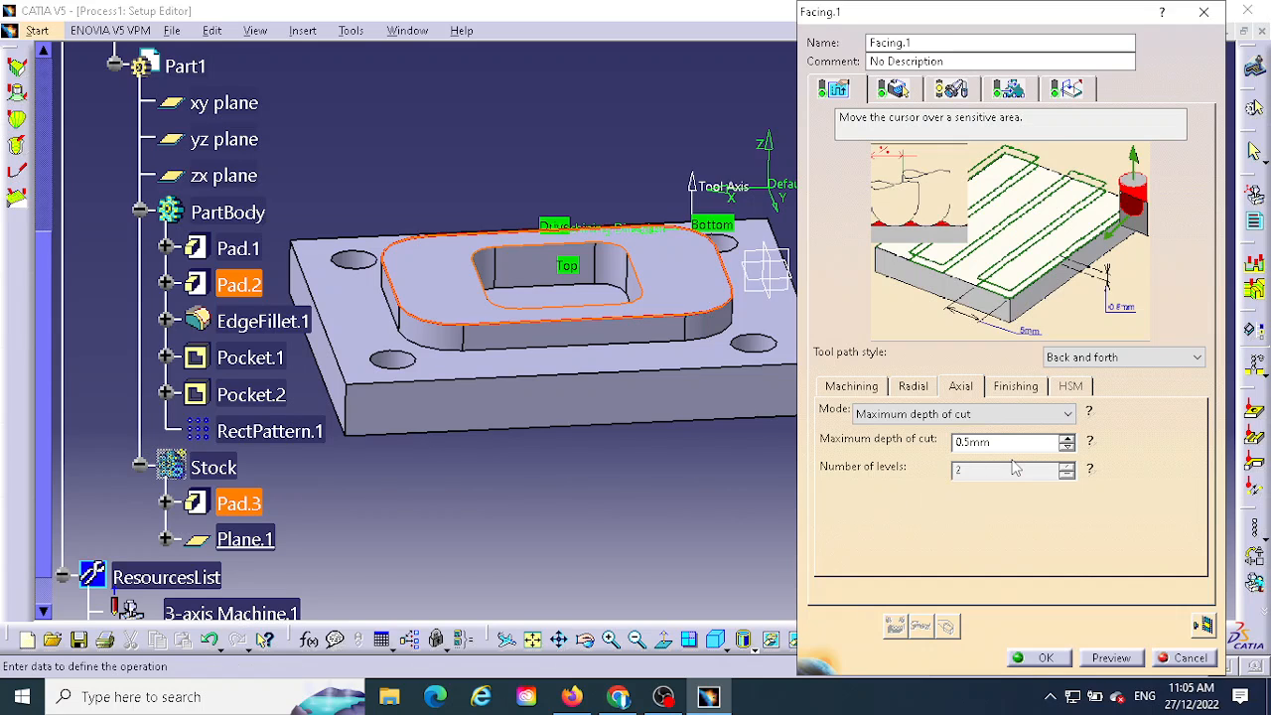
{"action": "left_click", "coordinate": [1015, 390]}
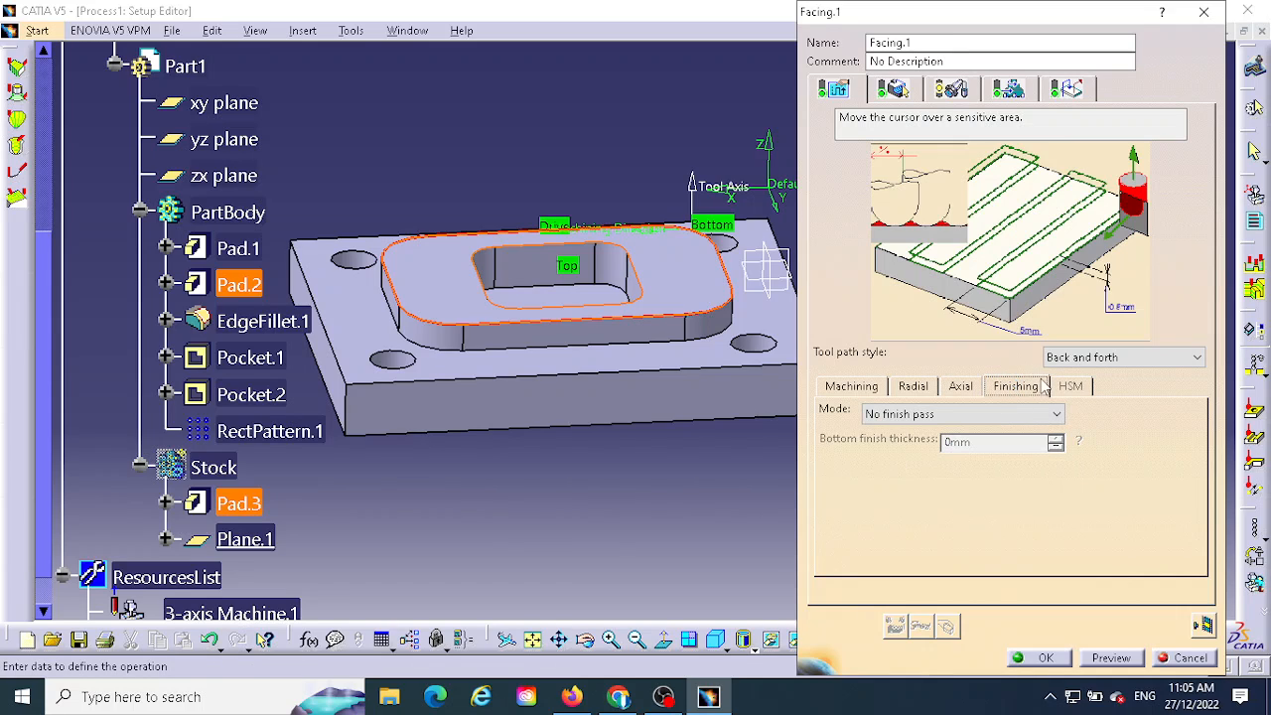
Step: Assign a face mill to the facing operation and set its outside diameter to 40 mm
{"action": "left_click", "coordinate": [961, 394]}
{"action": "left_click", "coordinate": [915, 388]}
{"action": "left_click", "coordinate": [850, 389]}
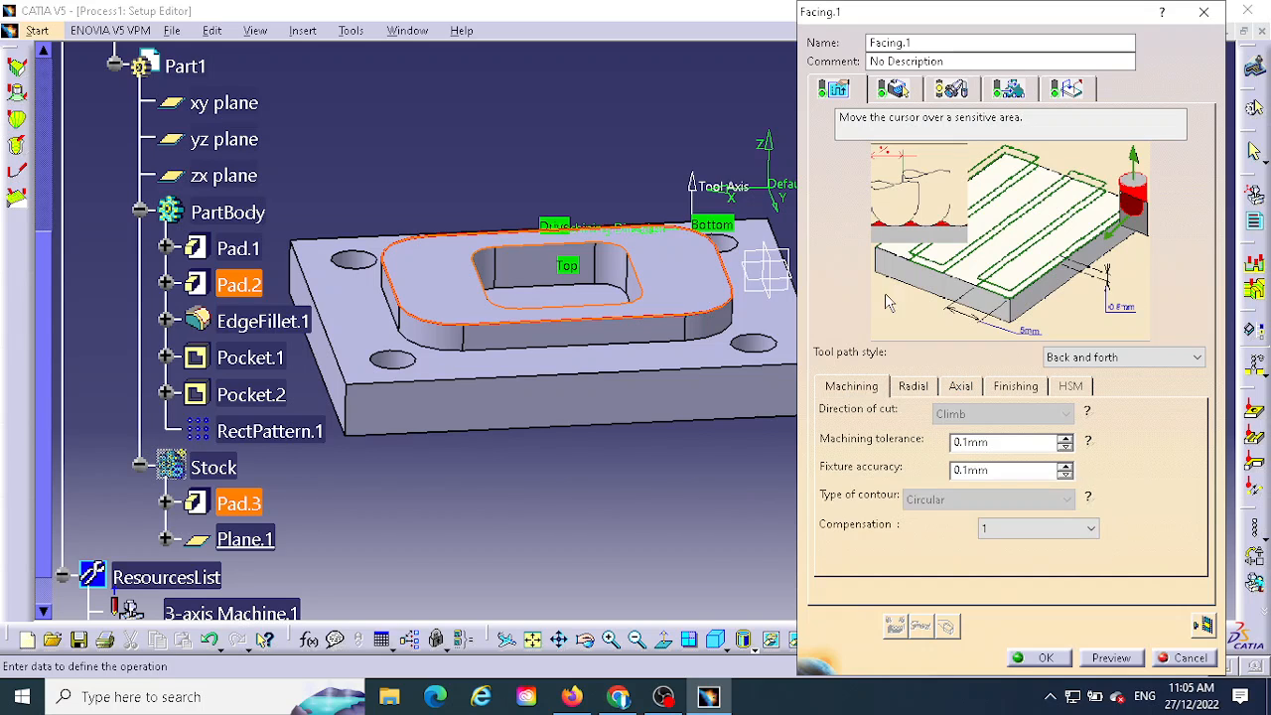
{"action": "left_click", "coordinate": [951, 91]}
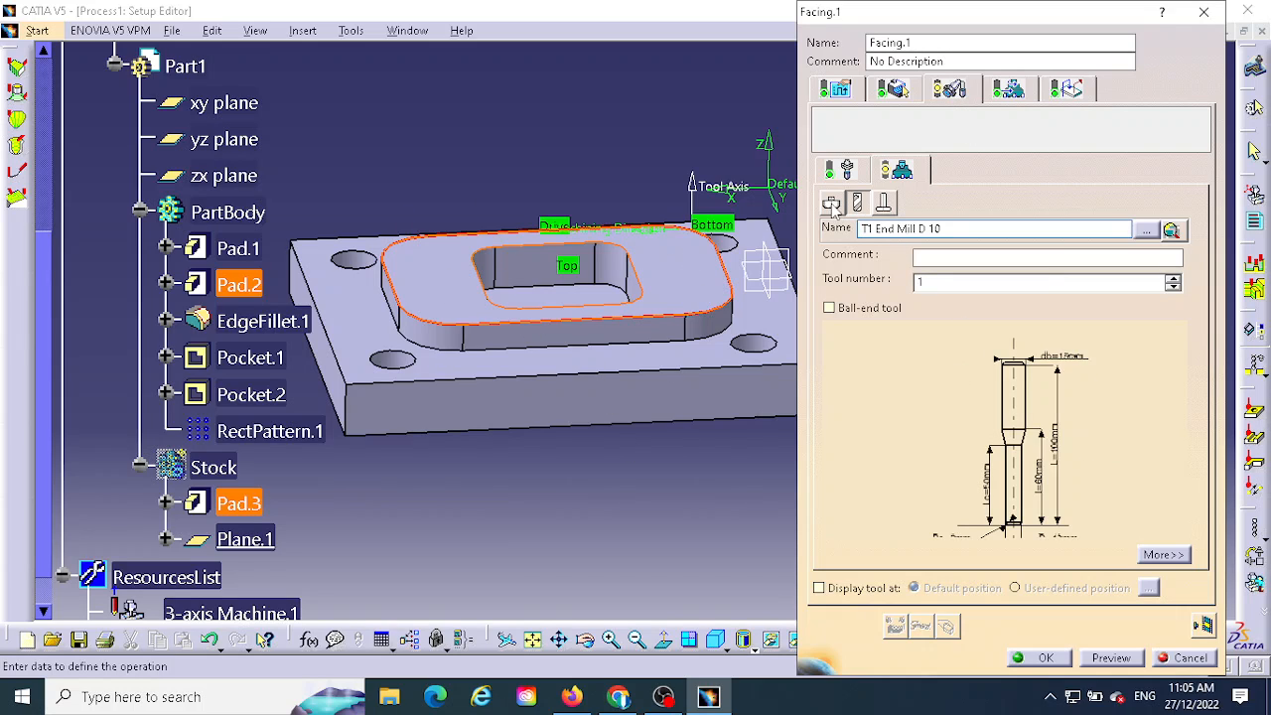
{"action": "left_click", "coordinate": [831, 203]}
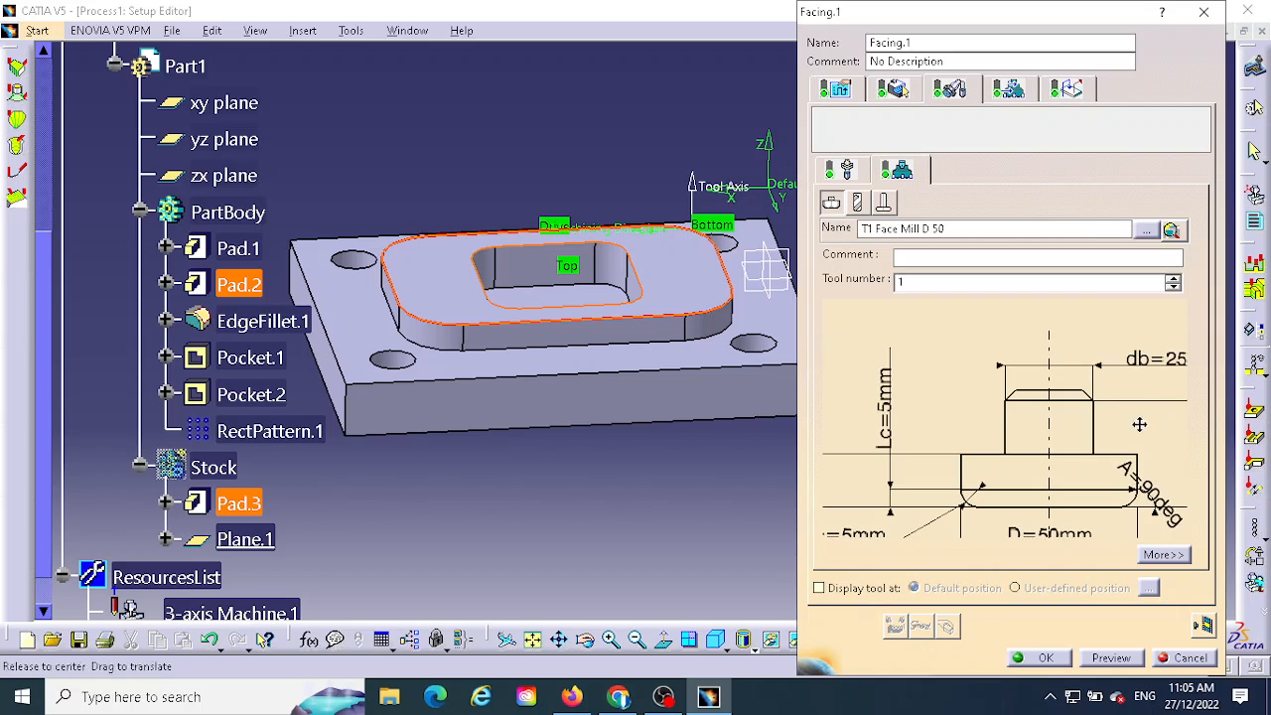
{"action": "scroll", "coordinate": [1034, 507], "scroll_direction": "up", "scroll_amount": 2}
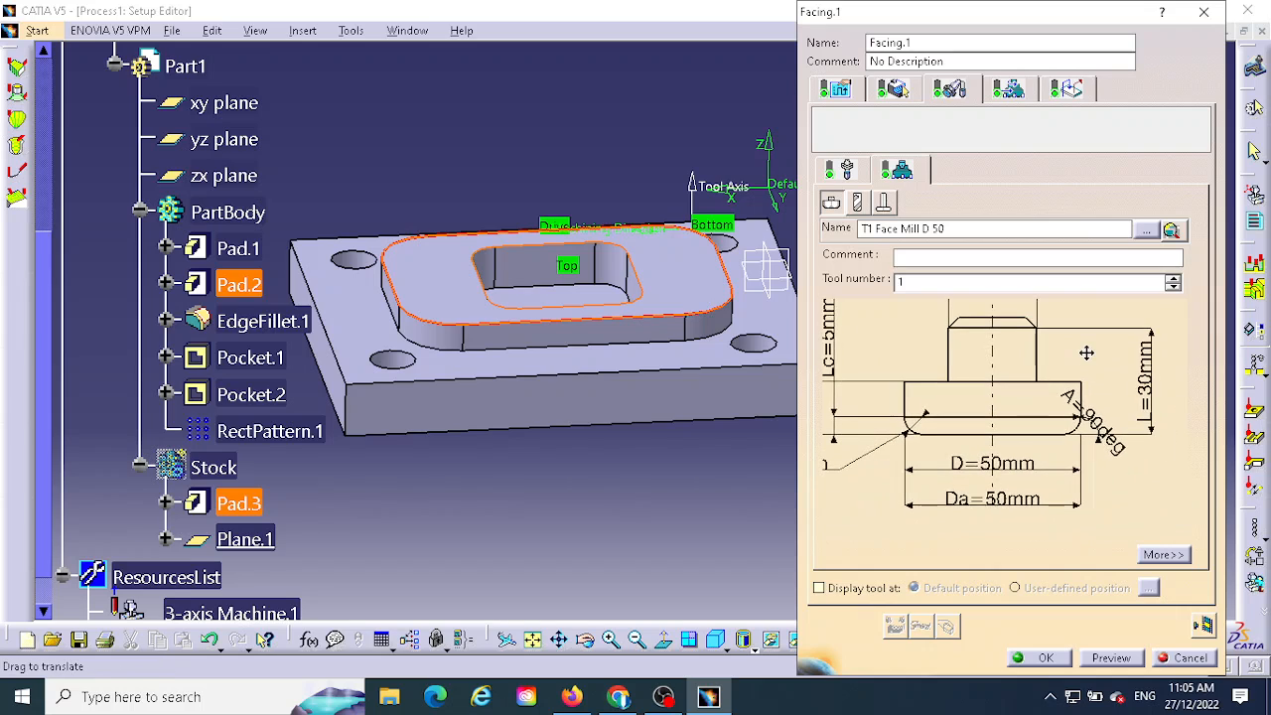
{"action": "double_click", "coordinate": [1012, 508]}
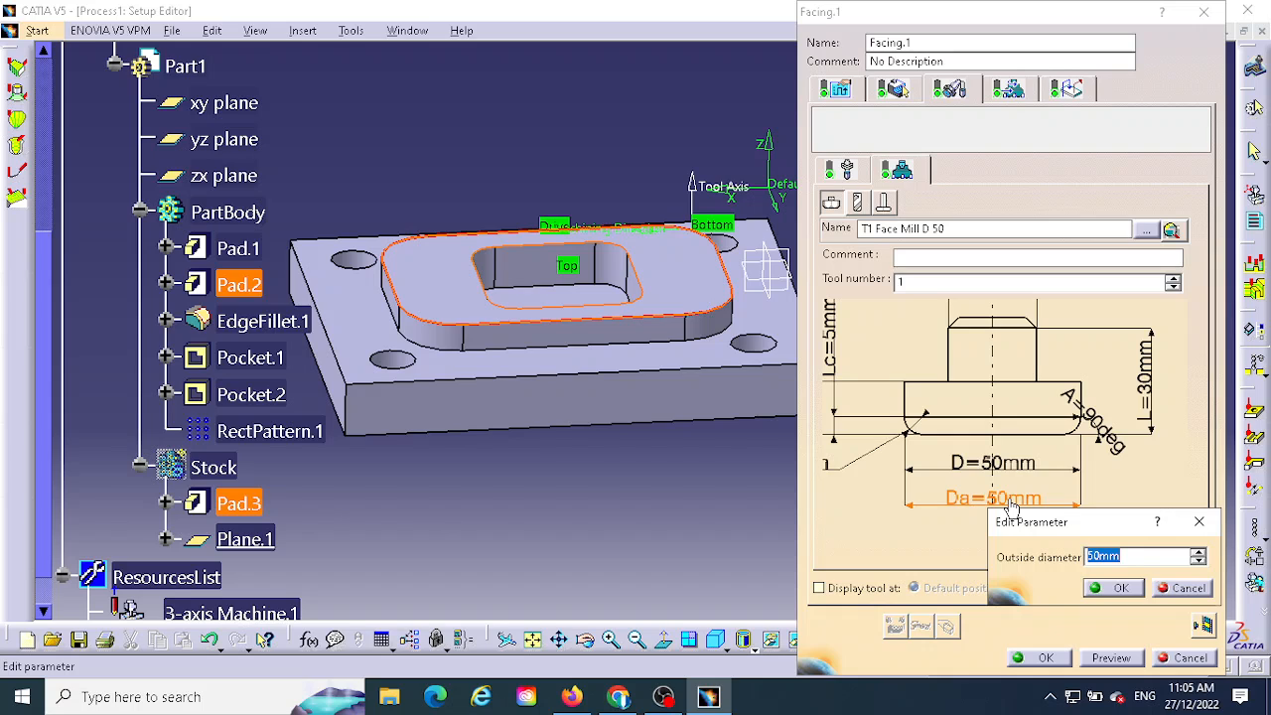
{"action": "type", "text": "40"}
{"action": "key", "text": "Return"}
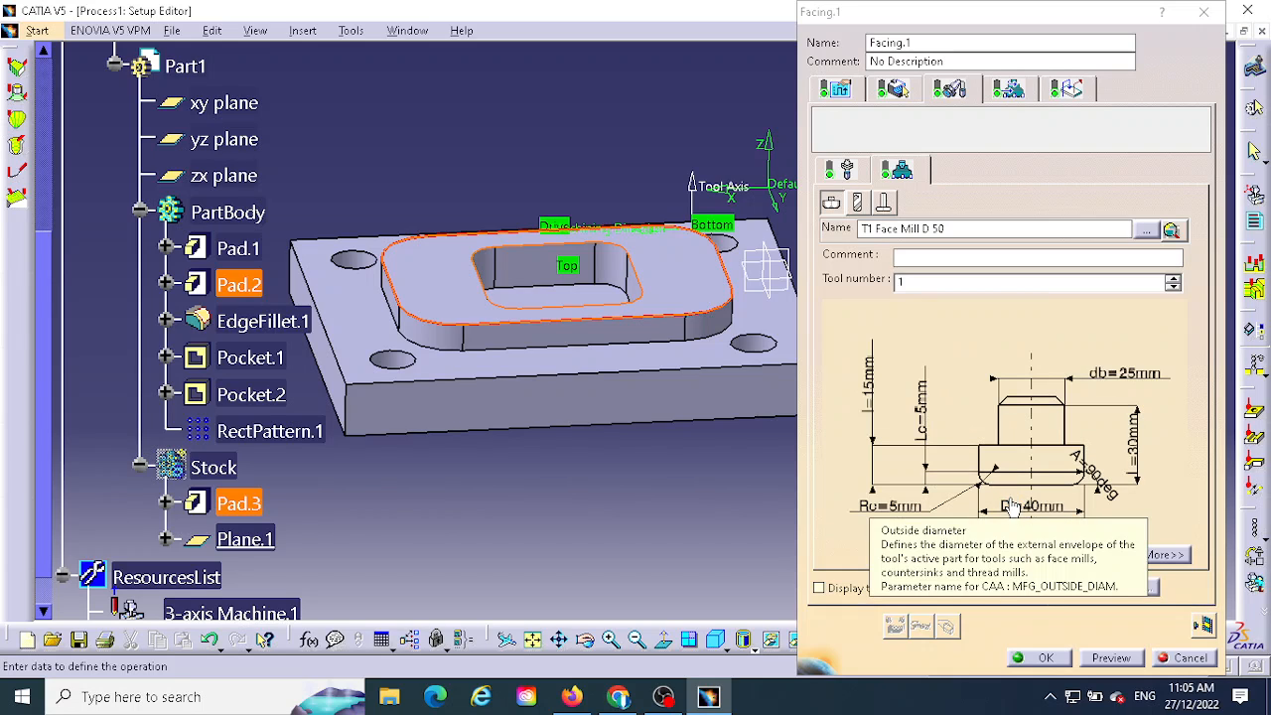
Step: Set the face mill's corner radius to 0 mm
{"action": "middle_click_drag", "start_coordinate": [1148, 517], "coordinate": [1100, 419]}
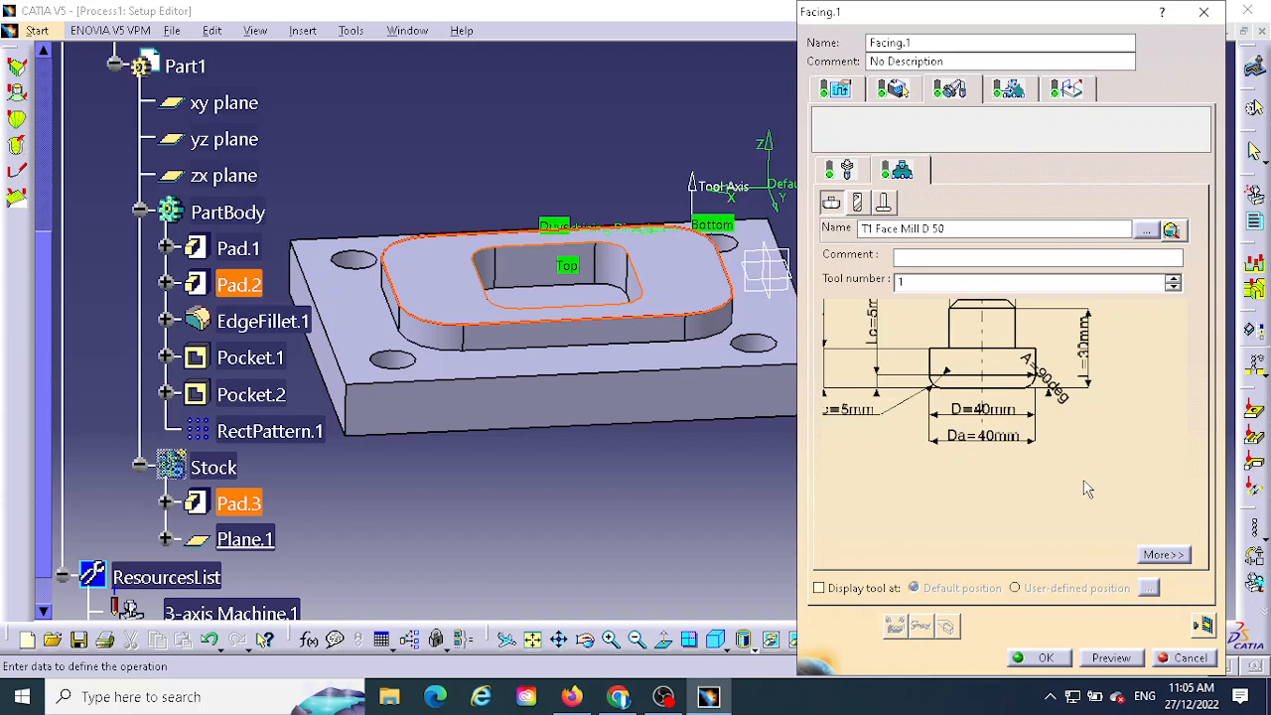
{"action": "middle_click_drag", "start_coordinate": [1096, 429], "coordinate": [1128, 450]}
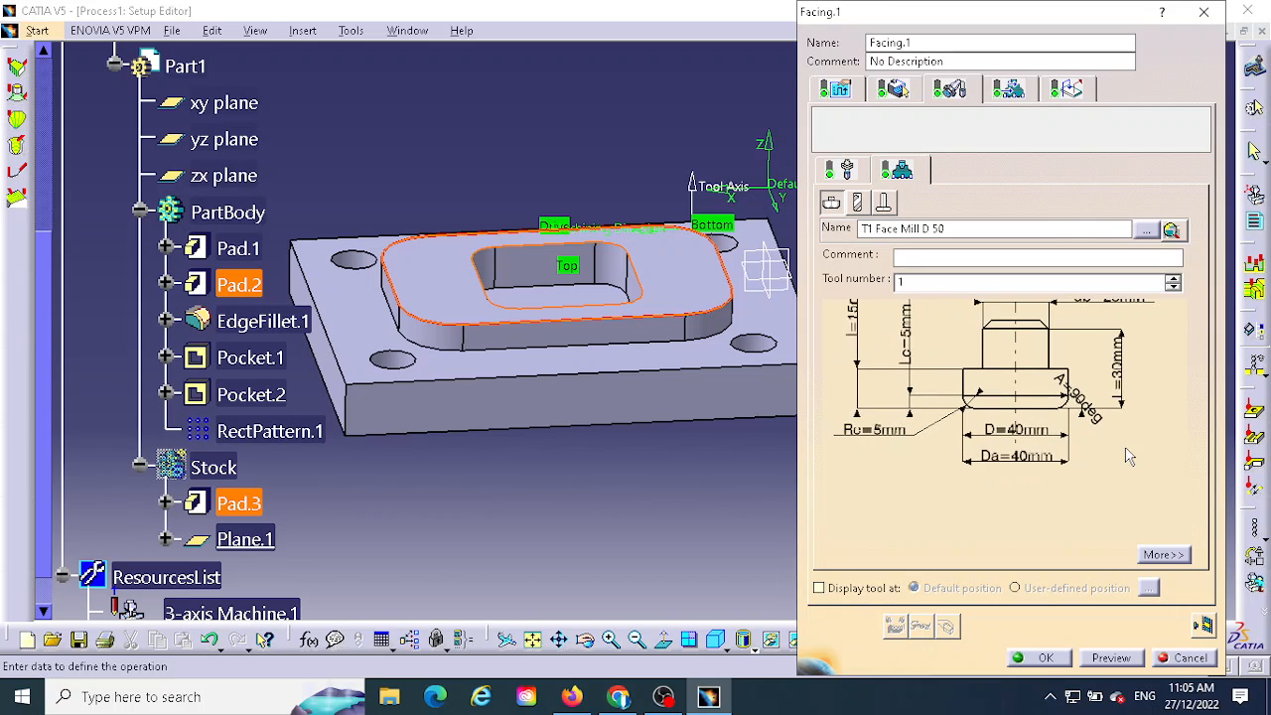
{"action": "double_click", "coordinate": [876, 442]}
{"action": "type", "text": "0"}
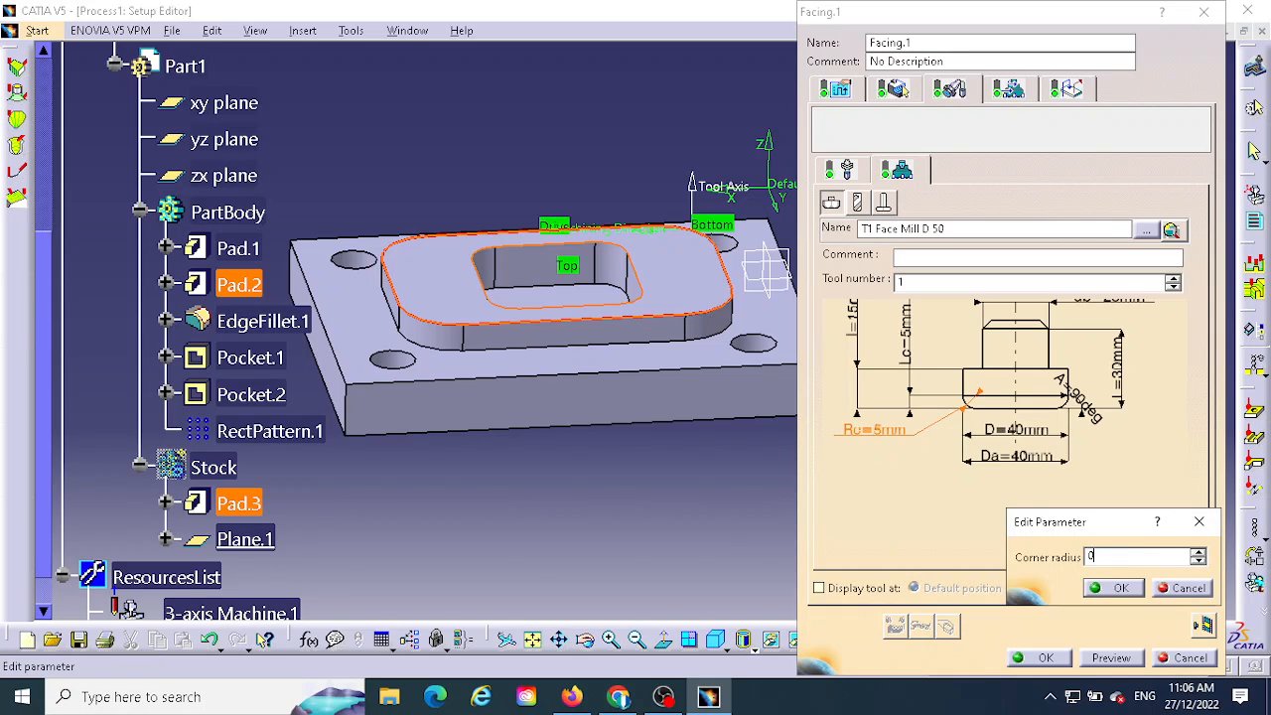
{"action": "left_click", "coordinate": [1113, 588]}
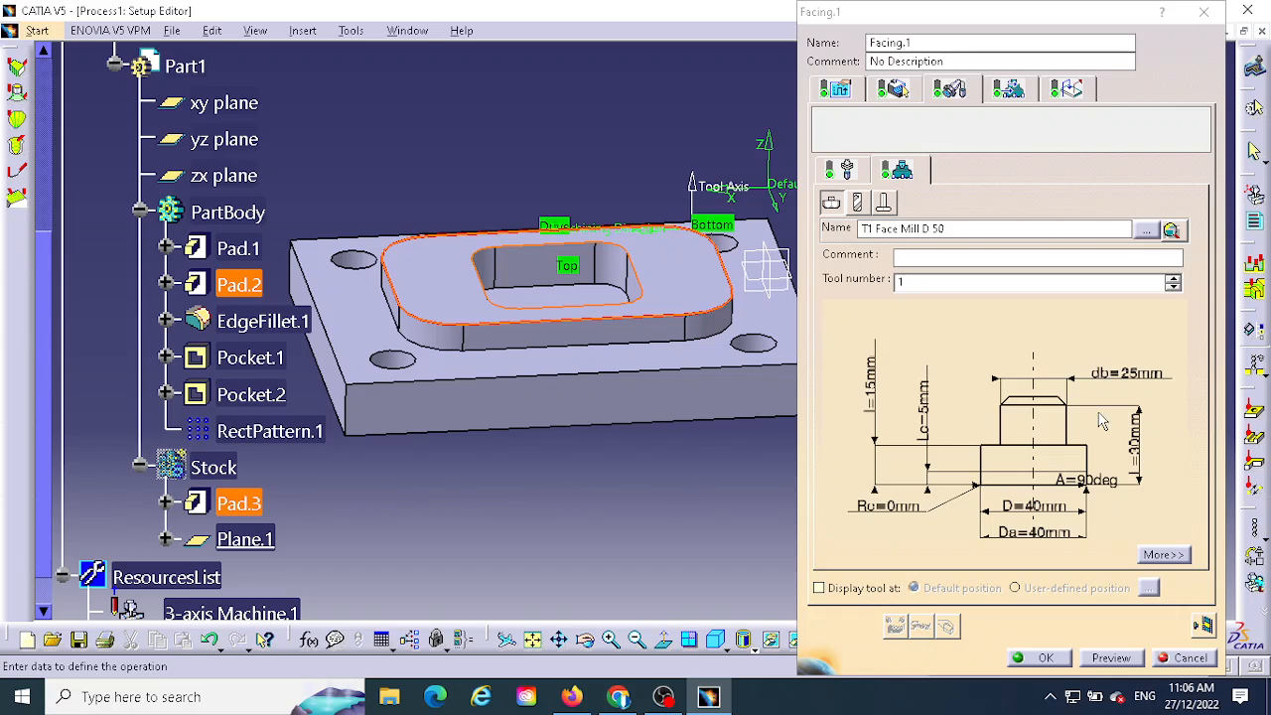
{"action": "middle_click_drag", "start_coordinate": [1097, 412], "coordinate": [1063, 323]}
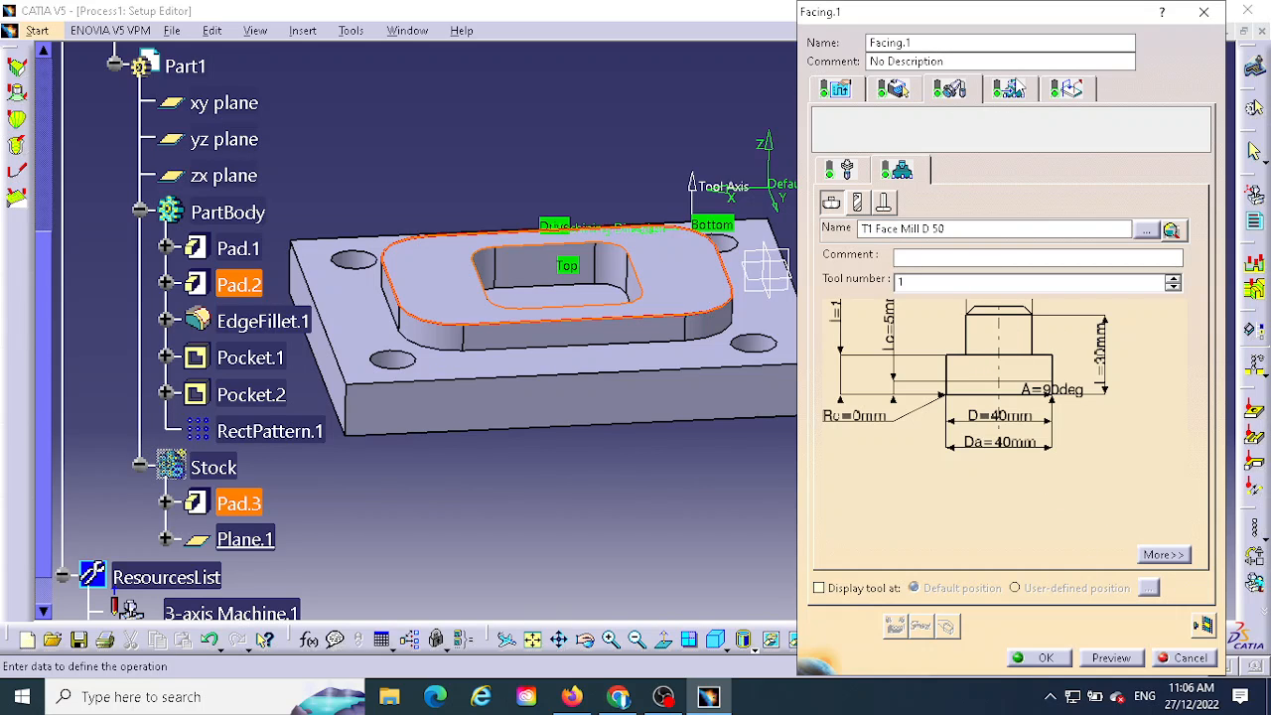
Step: Set the retract feedrate to 100mm_mn, and the spindle speed to 1000turn_mn with its automatic computation turned off
{"action": "left_click", "coordinate": [1009, 88]}
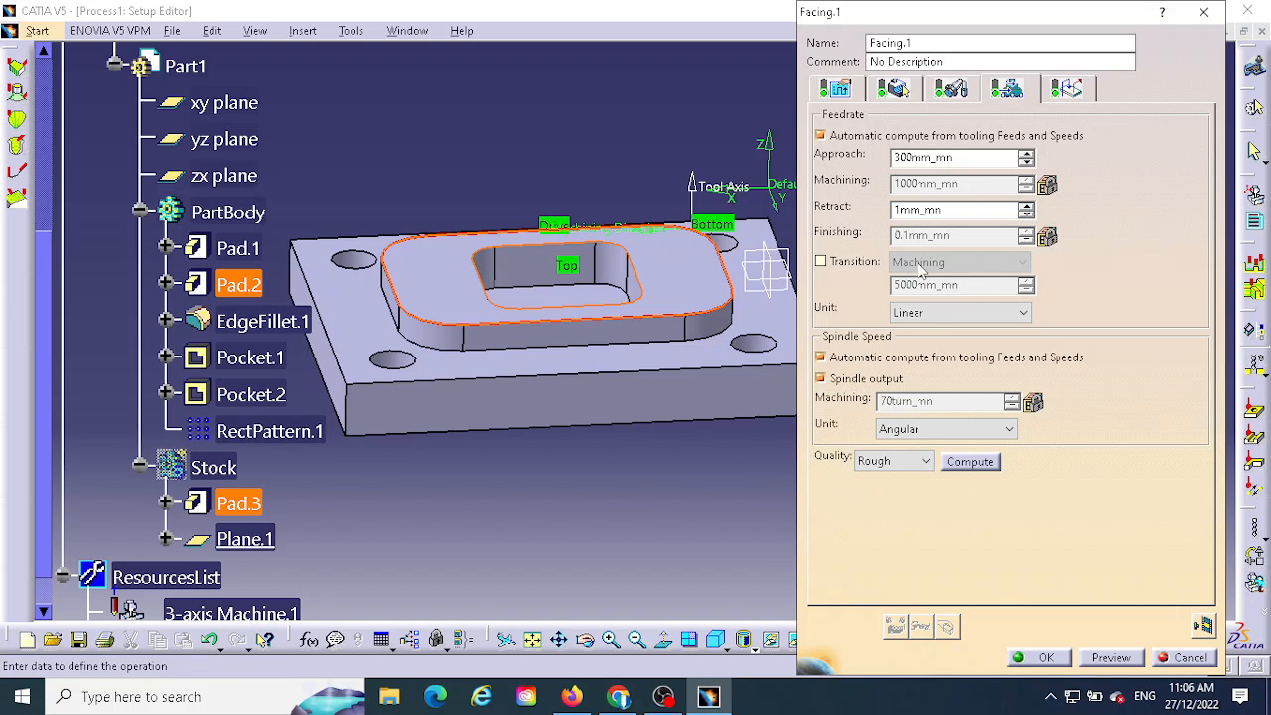
{"action": "type", "text": "00"}
{"action": "left_click", "coordinate": [821, 358]}
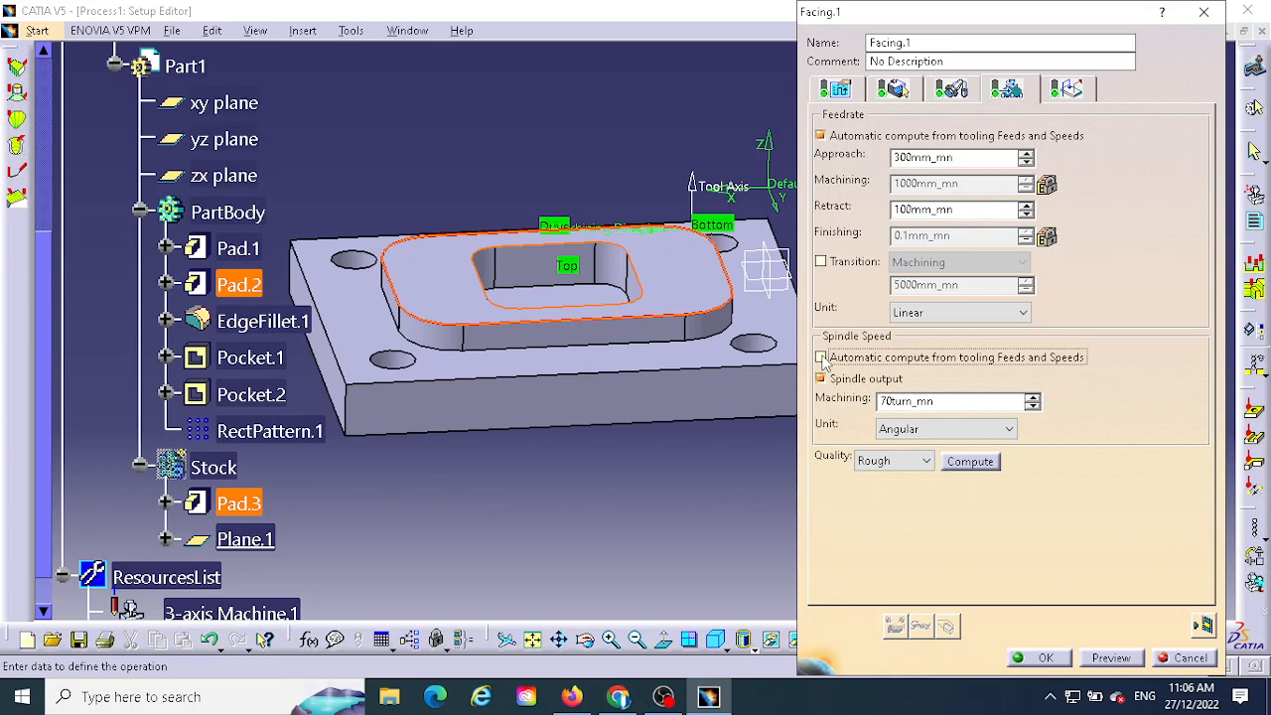
{"action": "left_click", "coordinate": [888, 400]}
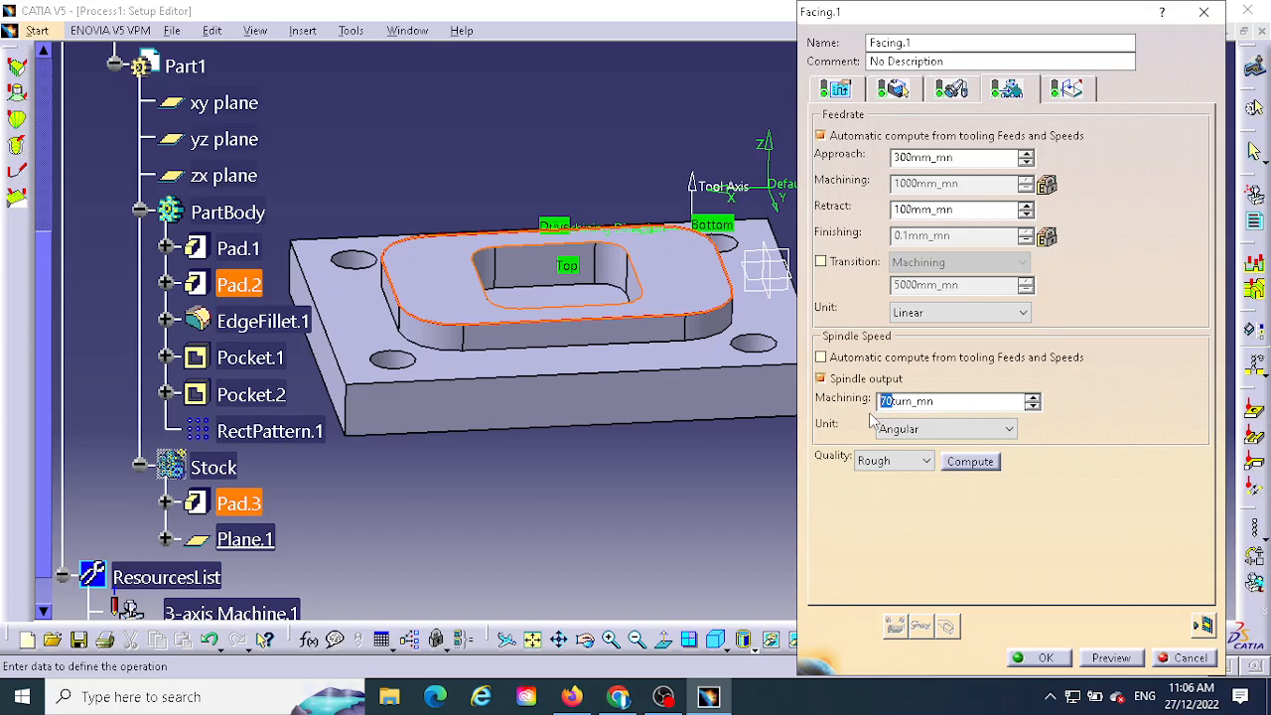
{"action": "key", "text": "BackSpace"}
{"action": "type", "text": "100"}
{"action": "left_click", "coordinate": [1070, 95]}
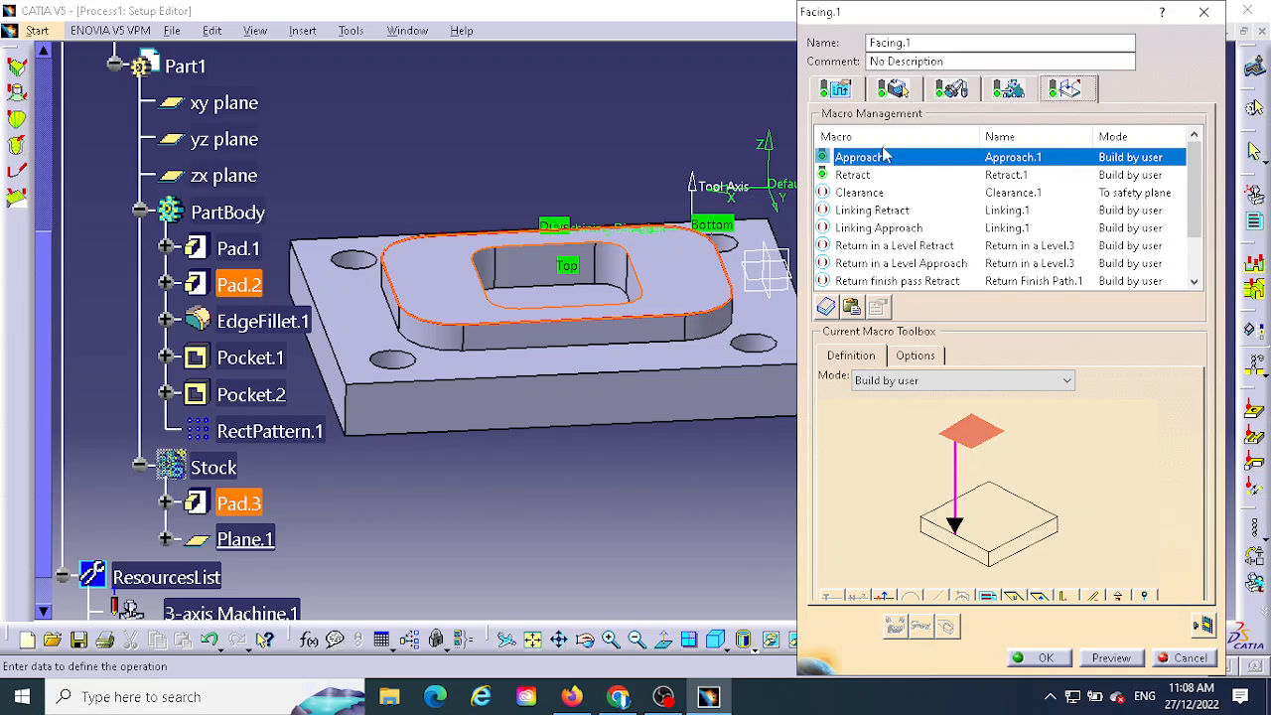
{"action": "left_click", "coordinate": [1008, 87]}
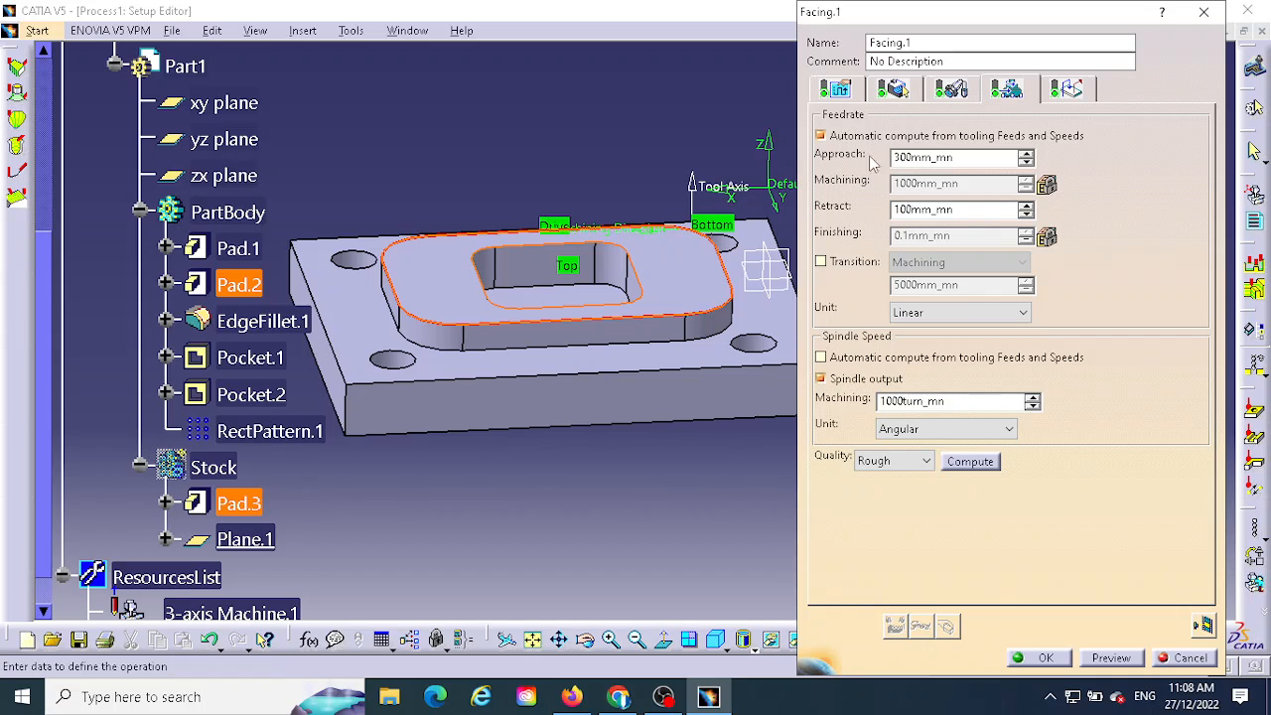
Step: Set the facing operation's Approach macro to Axial mode with a distance of 10 mm
{"action": "left_click", "coordinate": [1067, 90]}
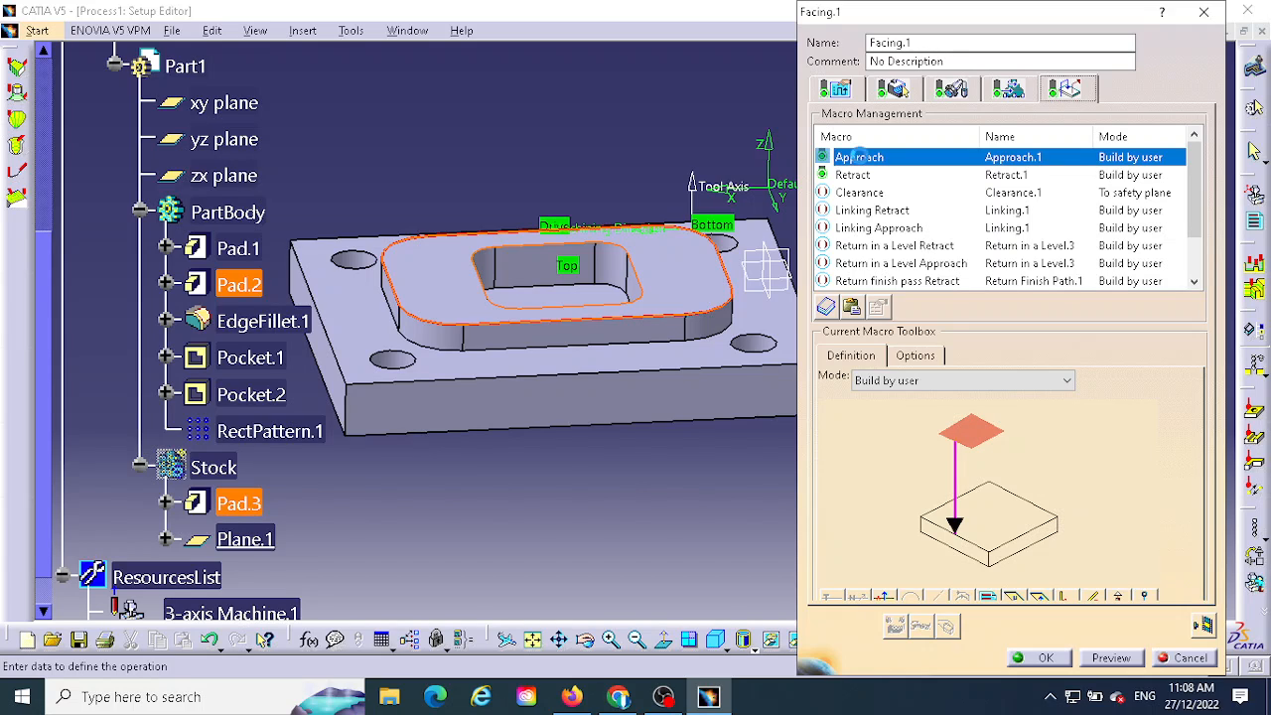
{"action": "right_click", "coordinate": [860, 164]}
{"action": "left_click", "coordinate": [857, 164]}
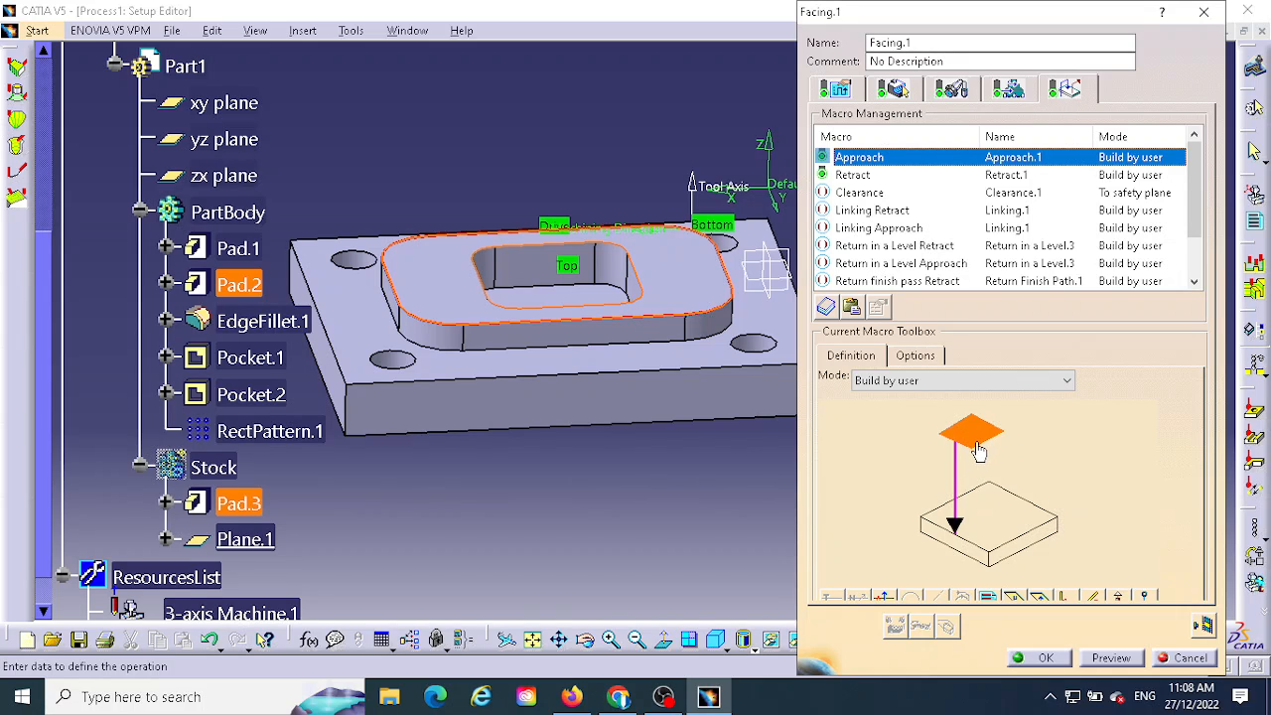
{"action": "left_click", "coordinate": [855, 177]}
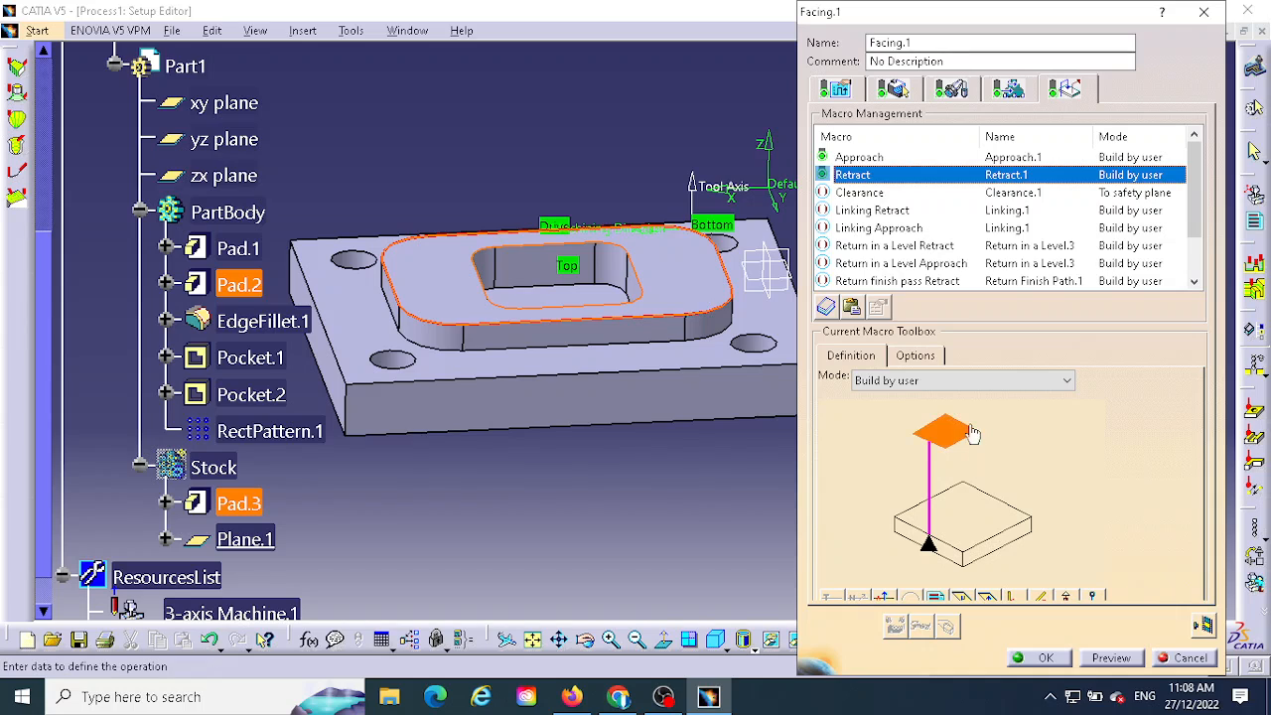
{"action": "left_click", "coordinate": [866, 195]}
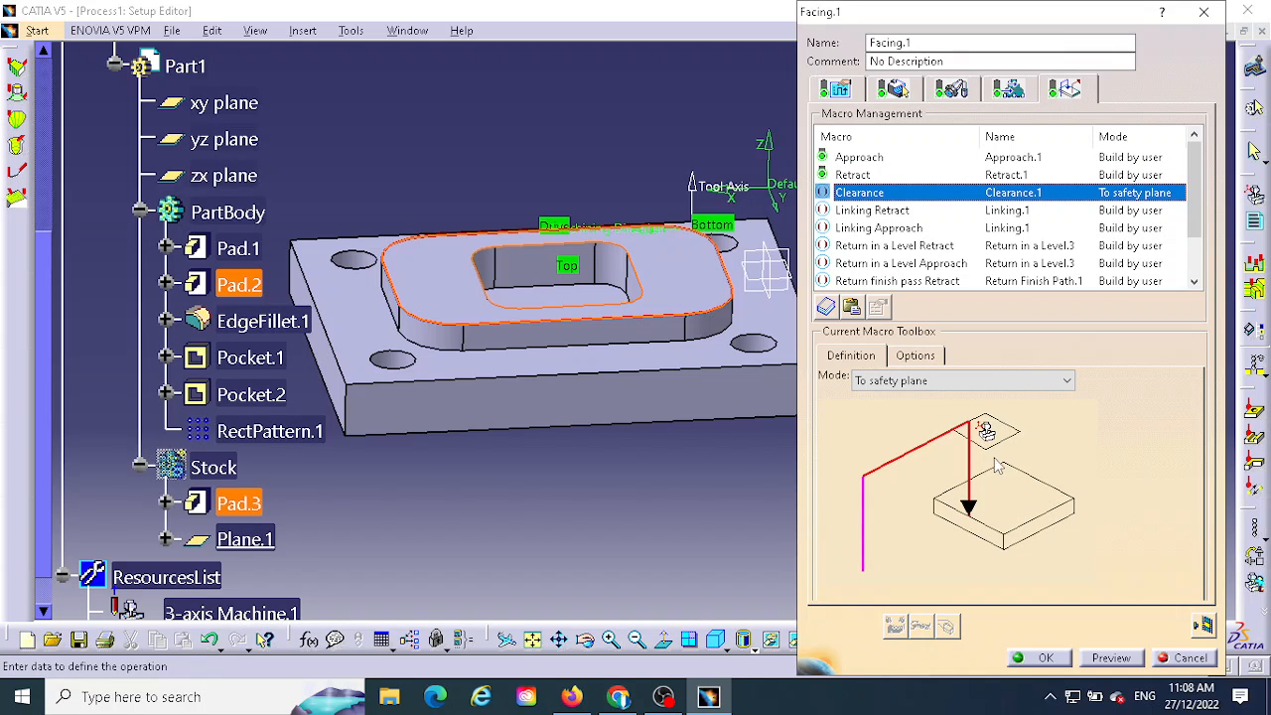
{"action": "left_click", "coordinate": [859, 157]}
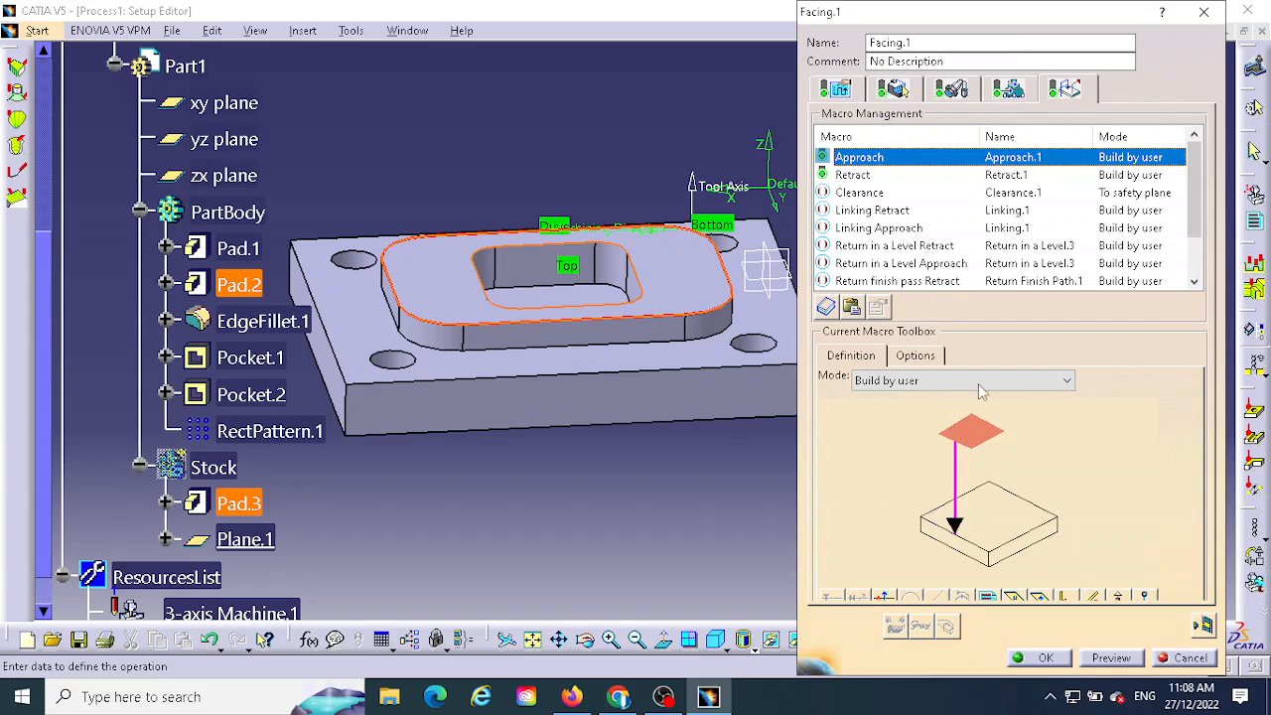
{"action": "left_click", "coordinate": [943, 385]}
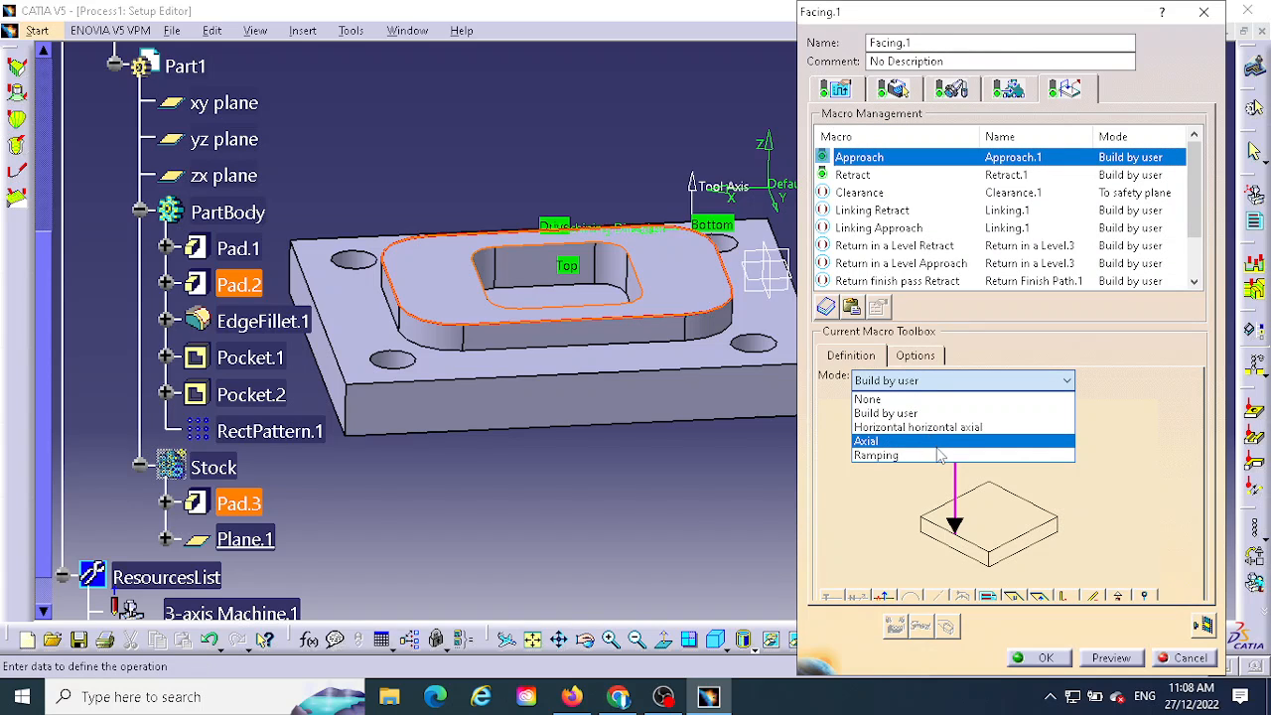
{"action": "left_click", "coordinate": [870, 444]}
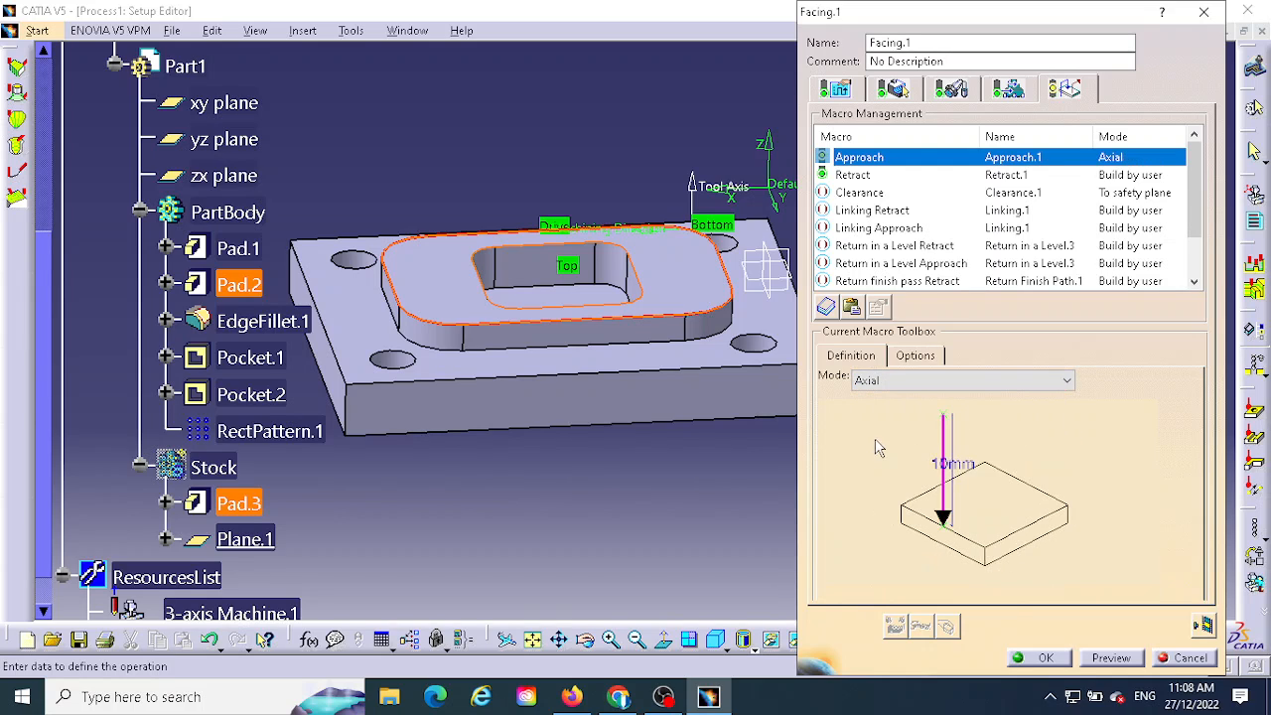
{"action": "double_click", "coordinate": [966, 469]}
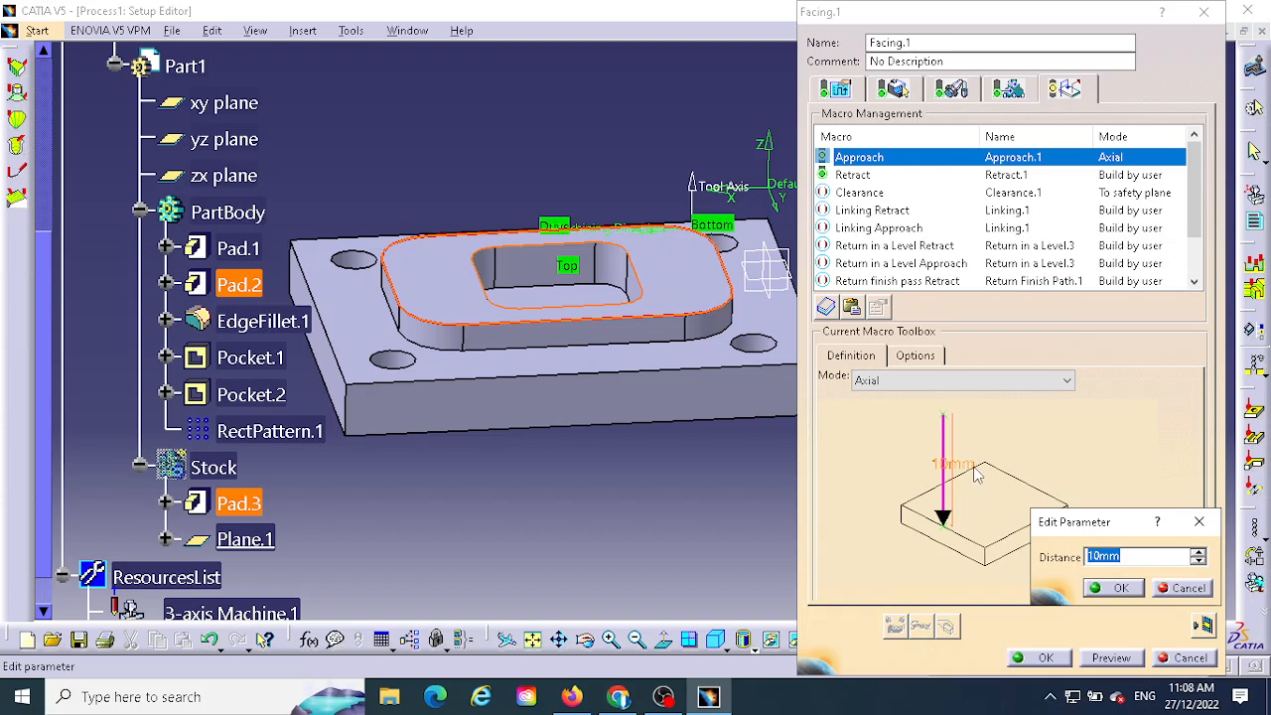
{"action": "left_click", "coordinate": [1116, 589]}
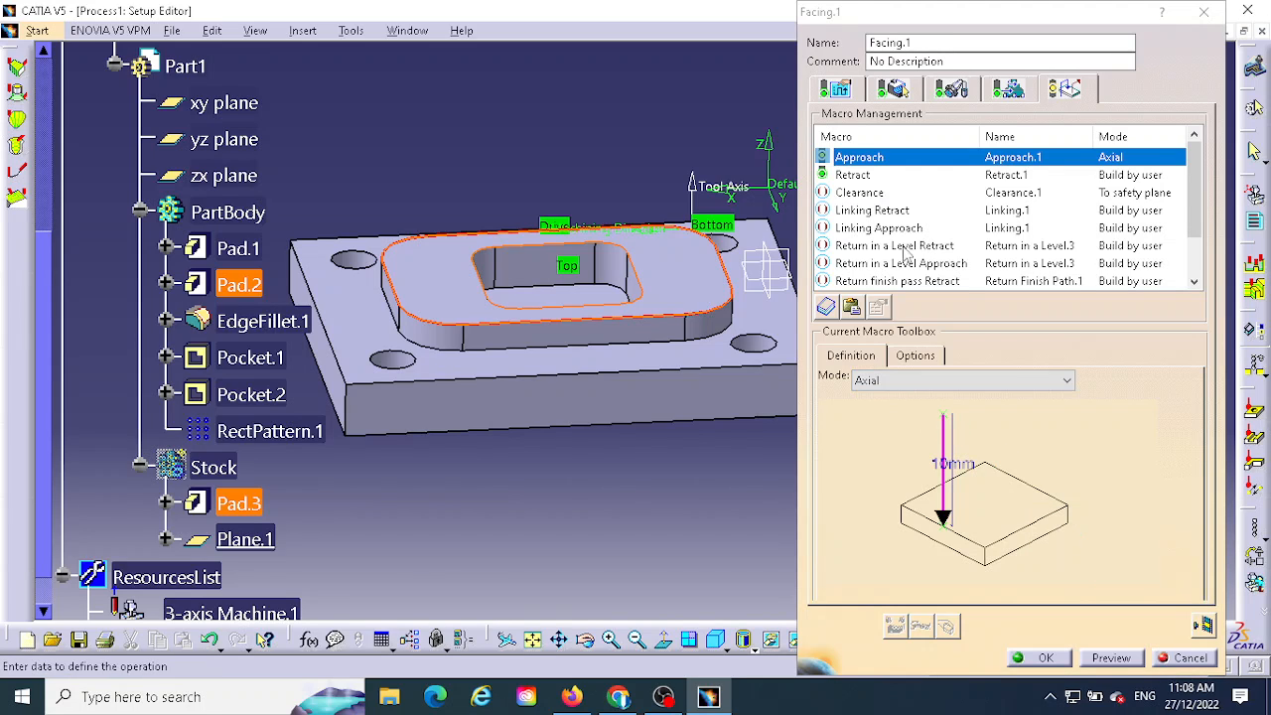
Step: Try the Circular horizontal axial mode for the Retract macro and settle on Axial
{"action": "left_click", "coordinate": [953, 175]}
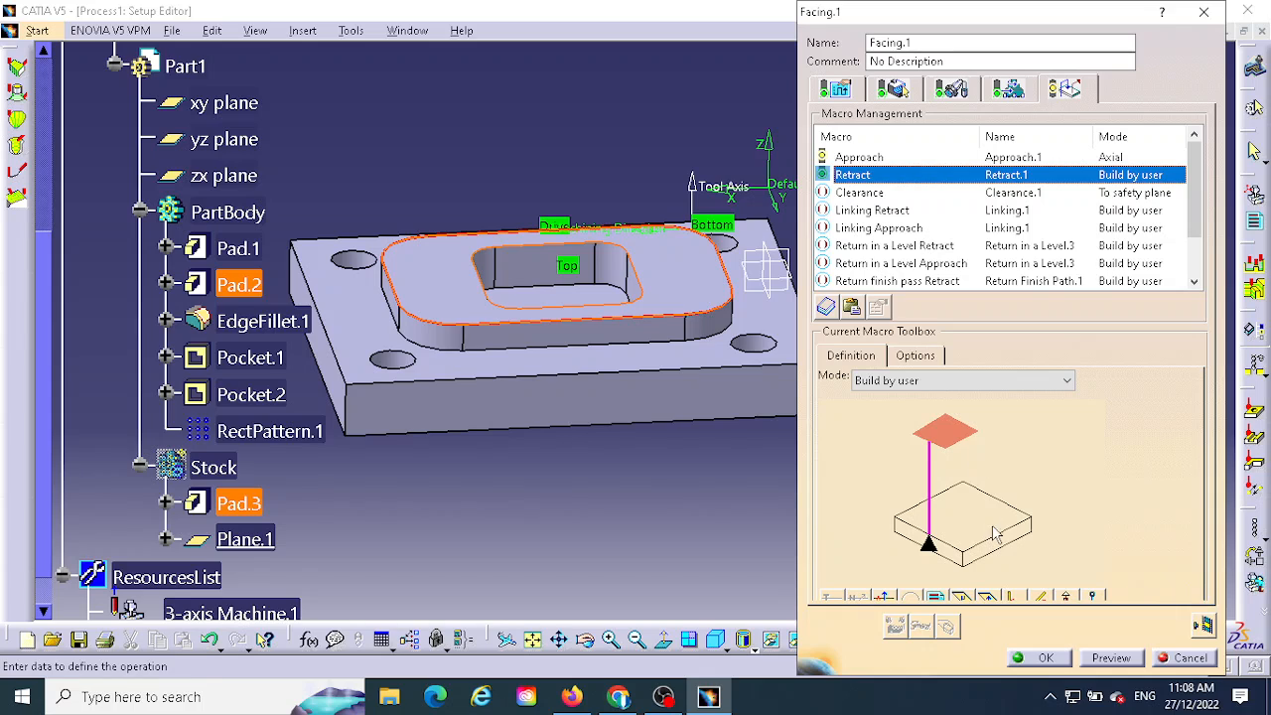
{"action": "left_click", "coordinate": [887, 383]}
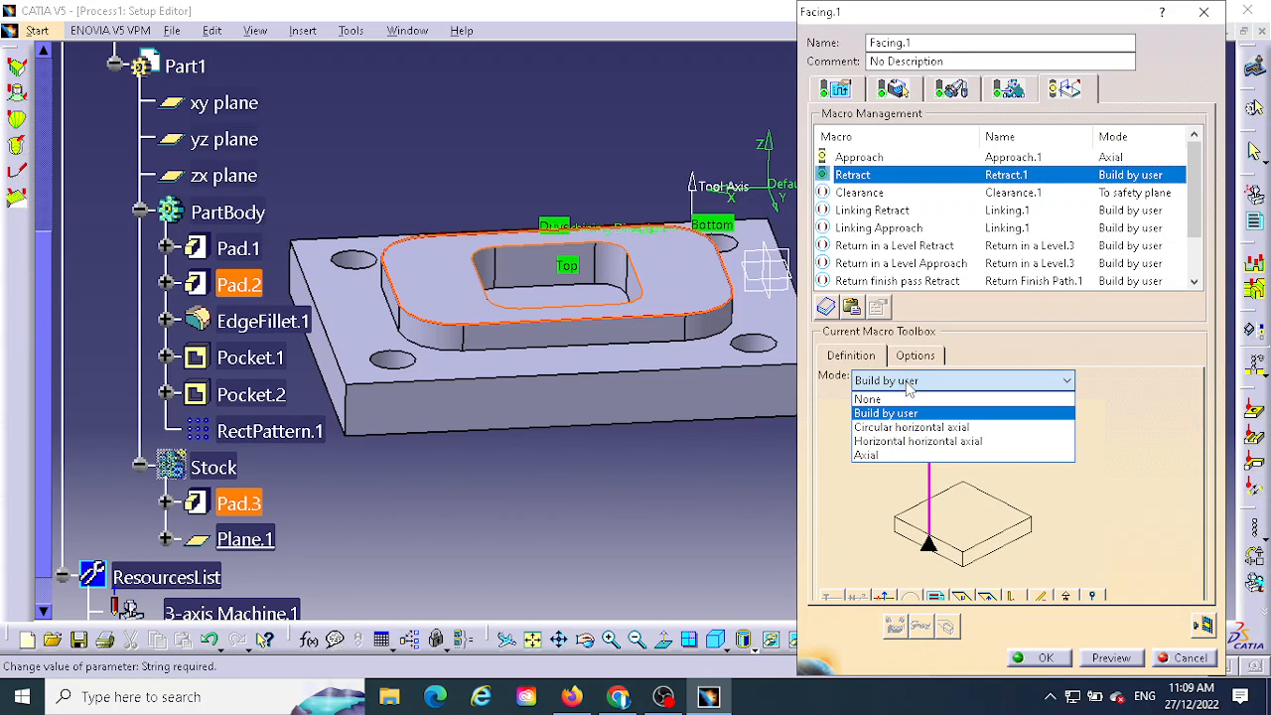
{"action": "left_click", "coordinate": [882, 455]}
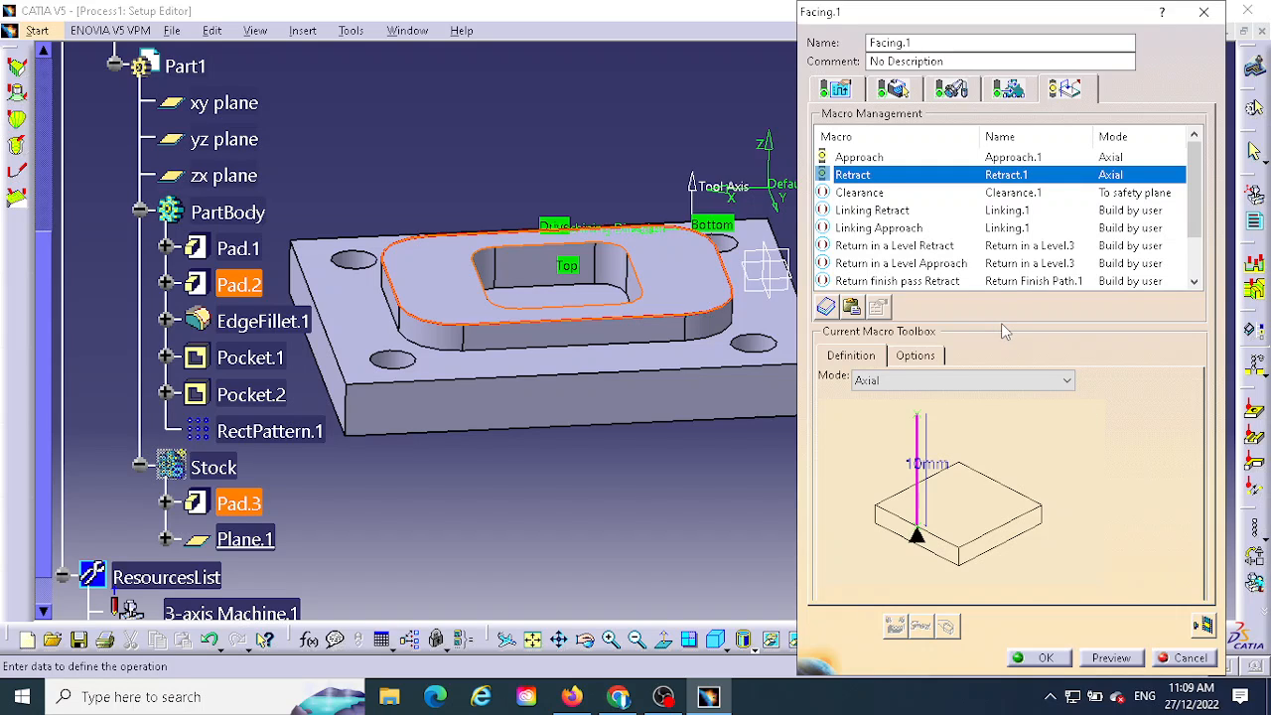
{"action": "left_click", "coordinate": [899, 385]}
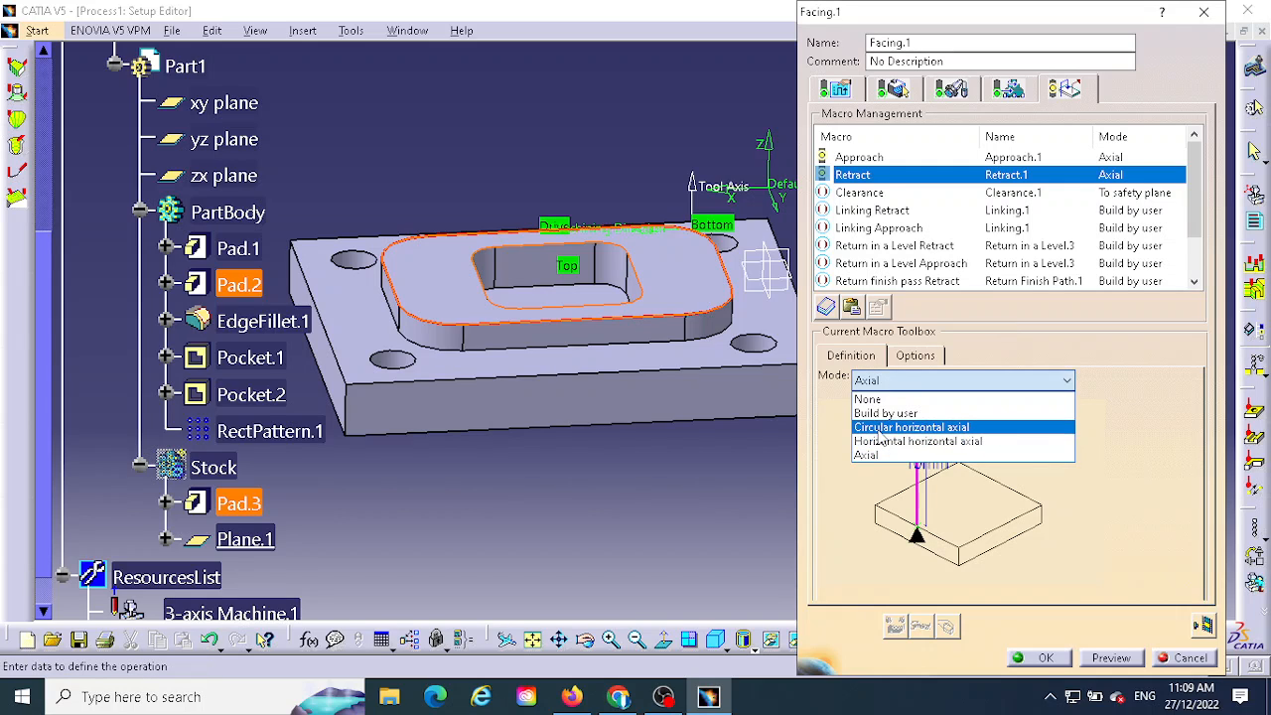
{"action": "left_click", "coordinate": [883, 427]}
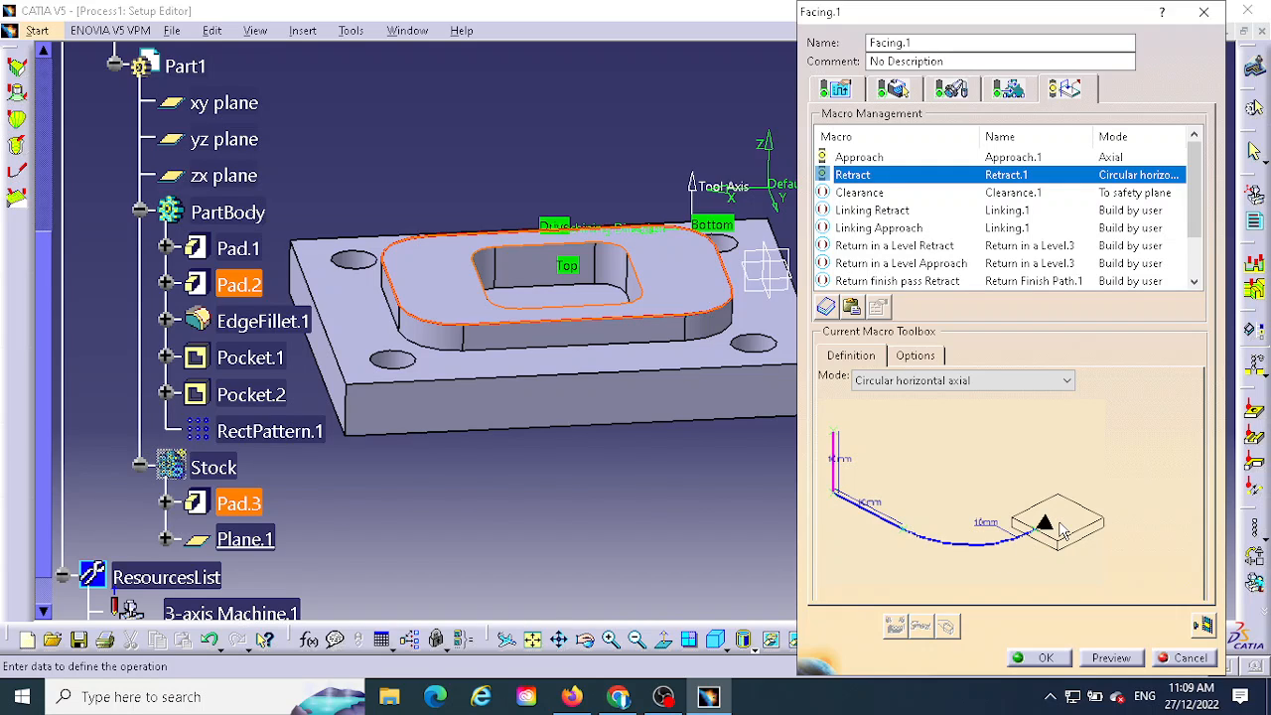
{"action": "left_click", "coordinate": [955, 381]}
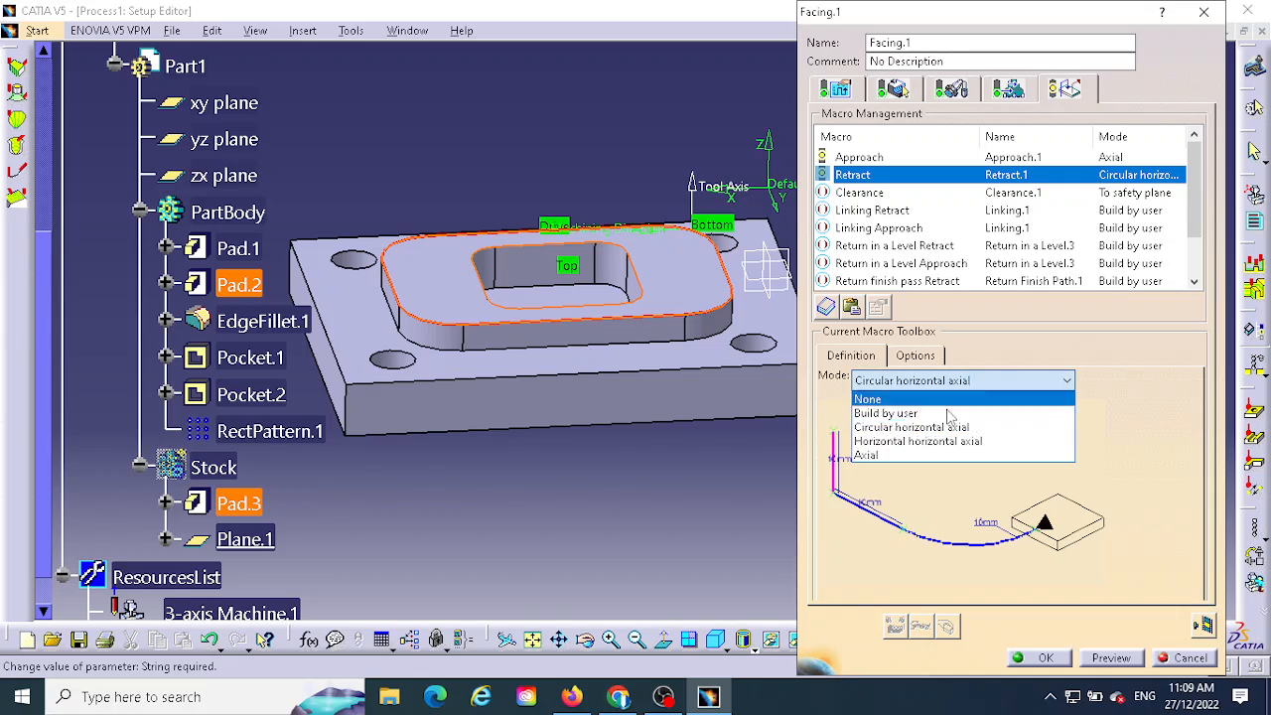
{"action": "left_click", "coordinate": [870, 456]}
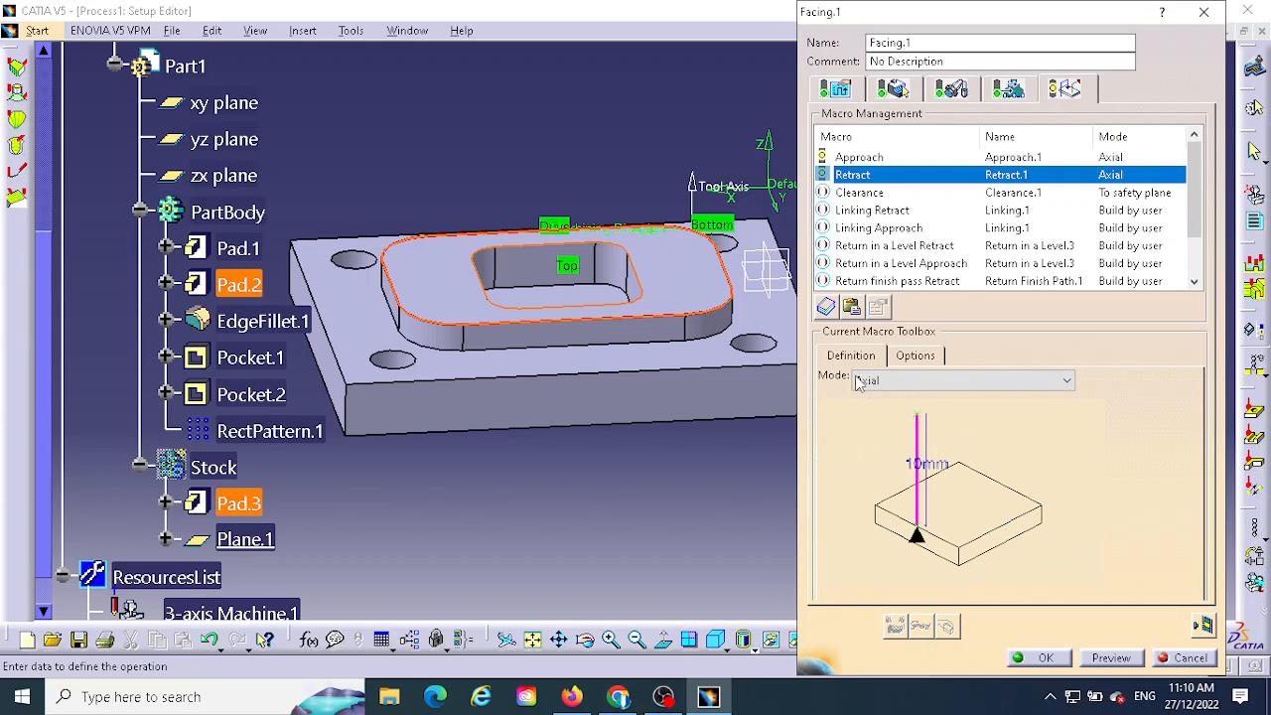
Step: Replay the facing operation's tool path and examine the face mill's passes over the plate from another angle
{"action": "left_click", "coordinate": [866, 160]}
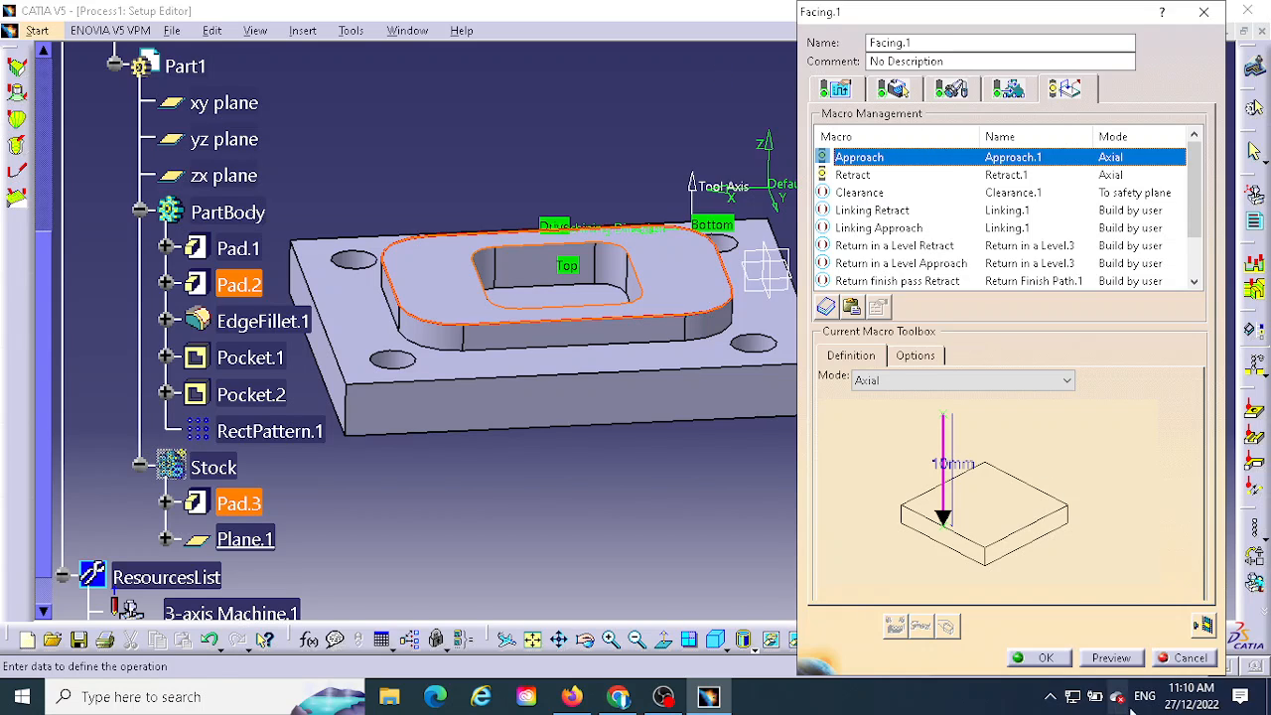
{"action": "left_click", "coordinate": [1203, 626]}
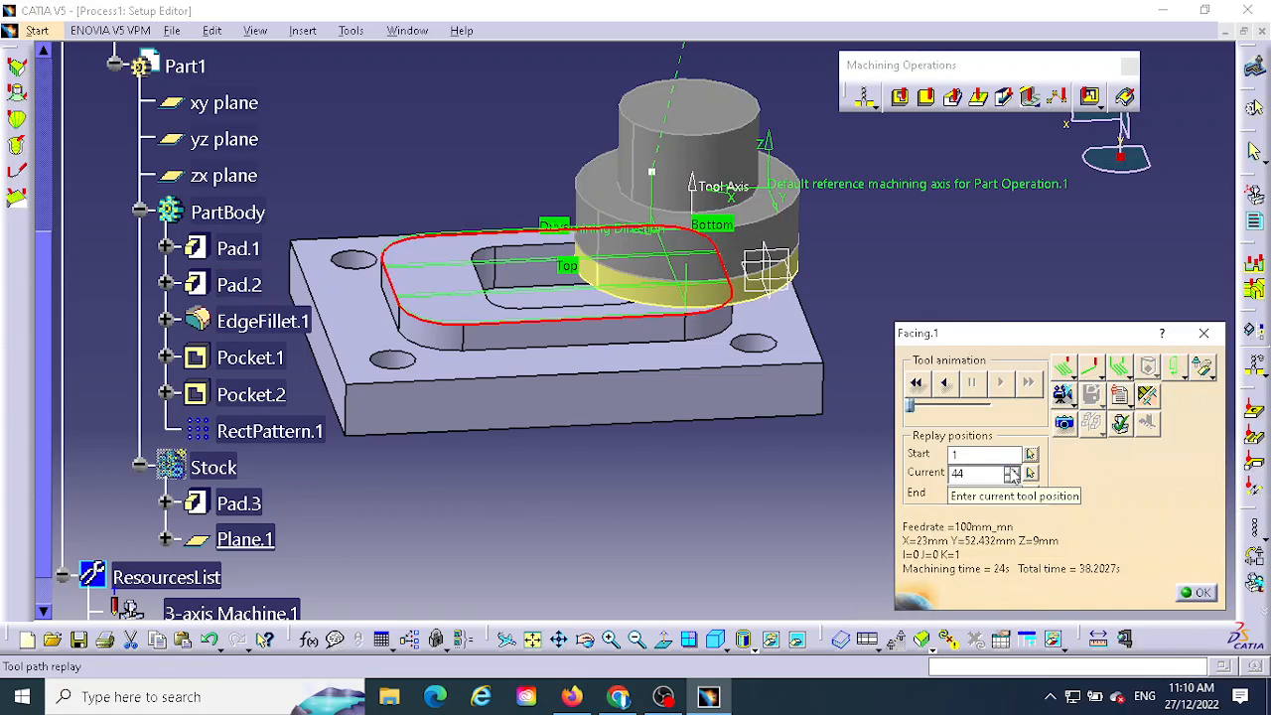
{"action": "middle_click_drag", "start_coordinate": [556, 531], "coordinate": [609, 498]}
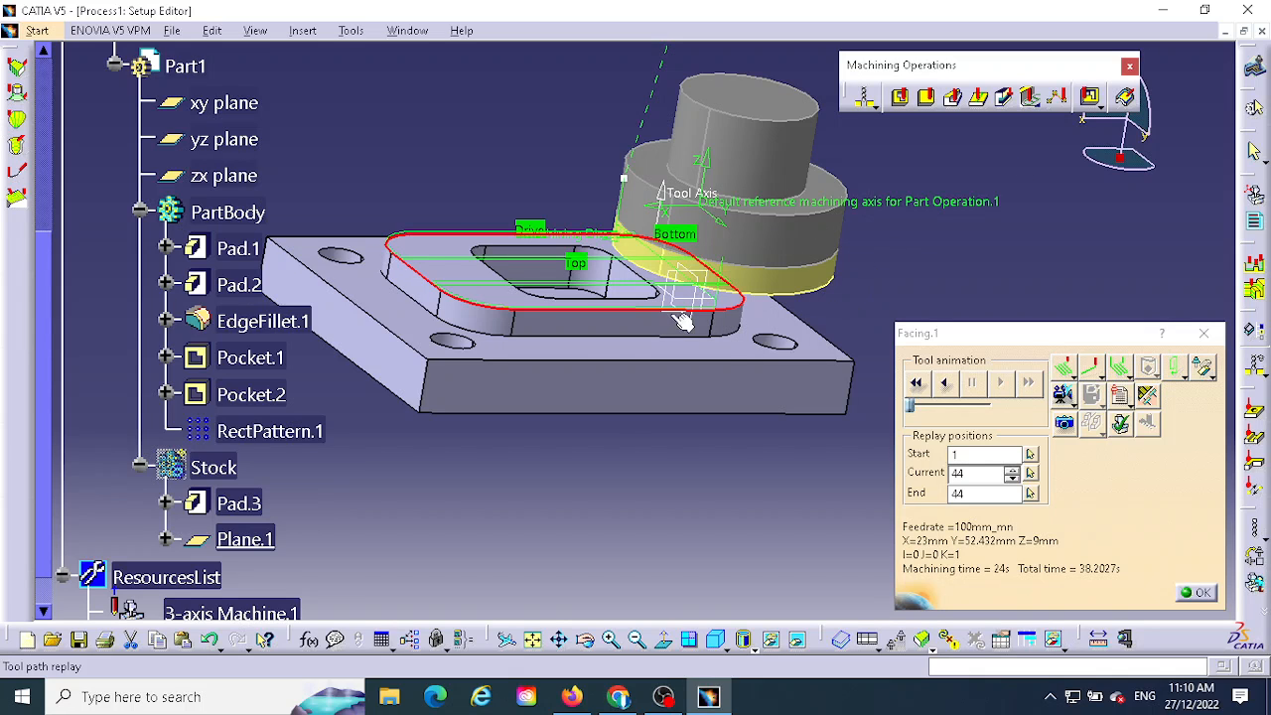
Step: Run the video material removal simulation of the facing operation, inspect the machined stock from several angles, and close the replay
{"action": "middle_click_drag", "start_coordinate": [725, 513], "coordinate": [586, 425]}
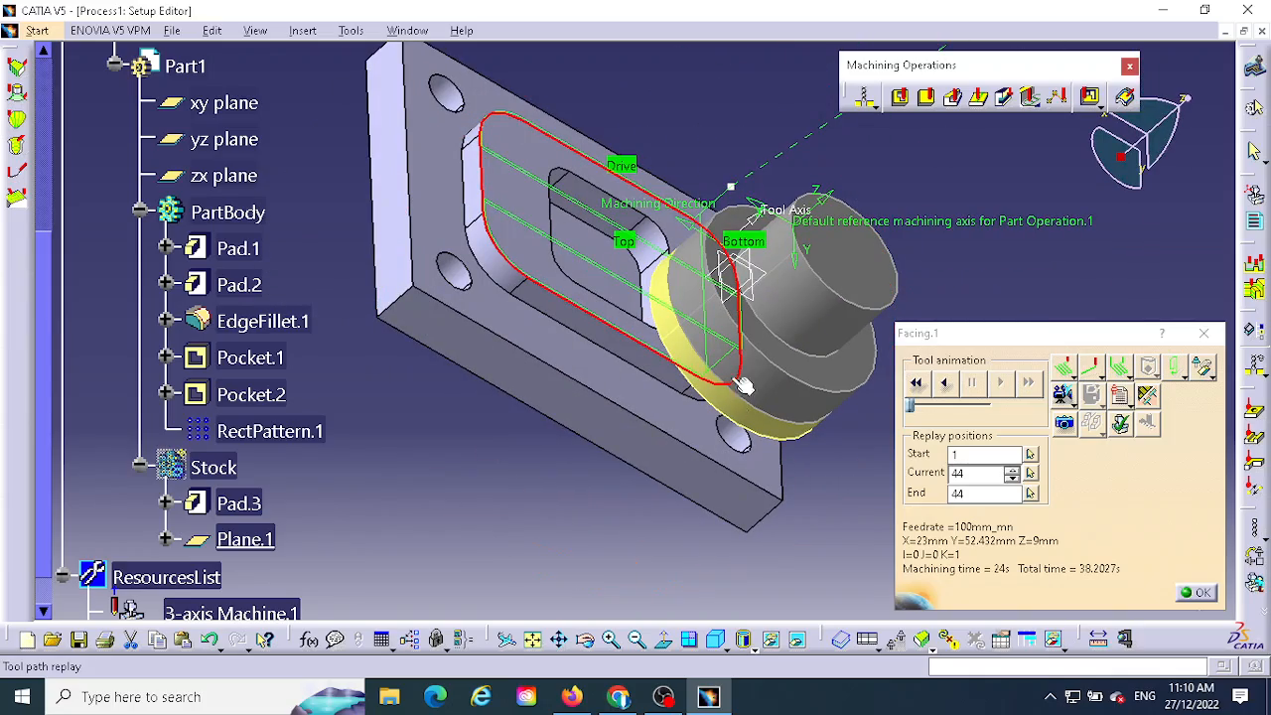
{"action": "middle_click_drag", "start_coordinate": [647, 538], "coordinate": [675, 329]}
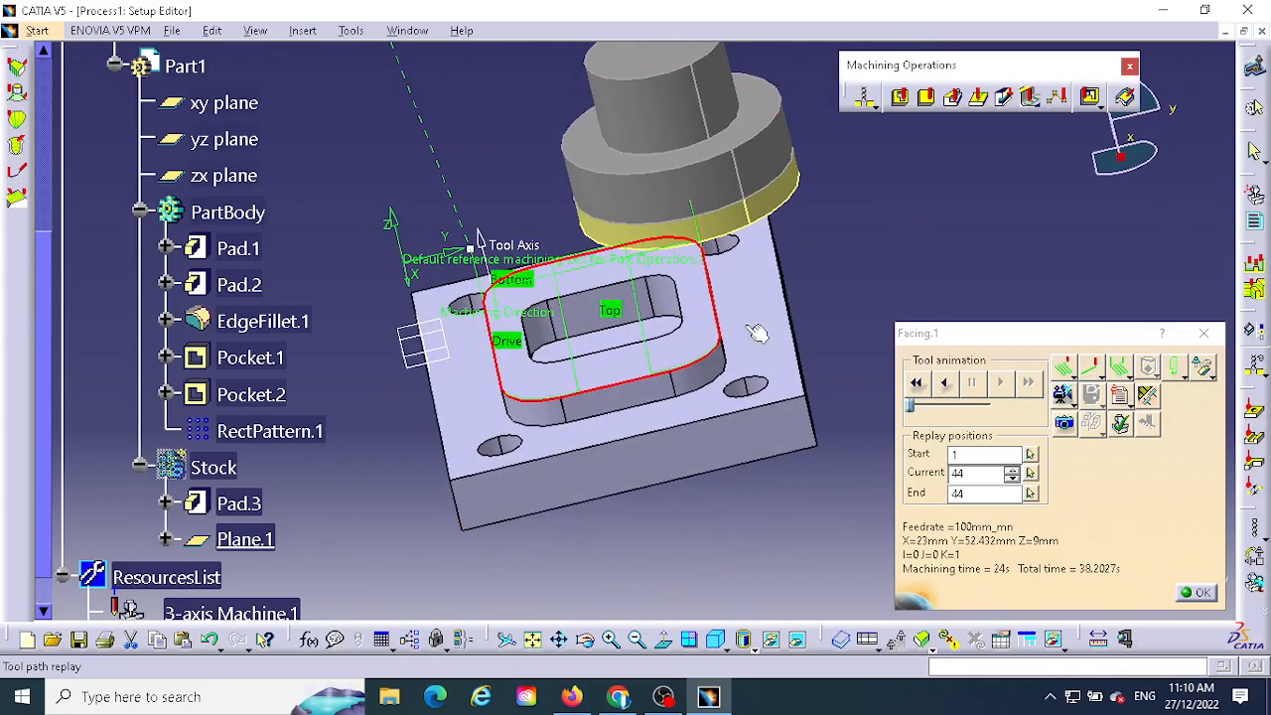
{"action": "left_click", "coordinate": [1062, 395]}
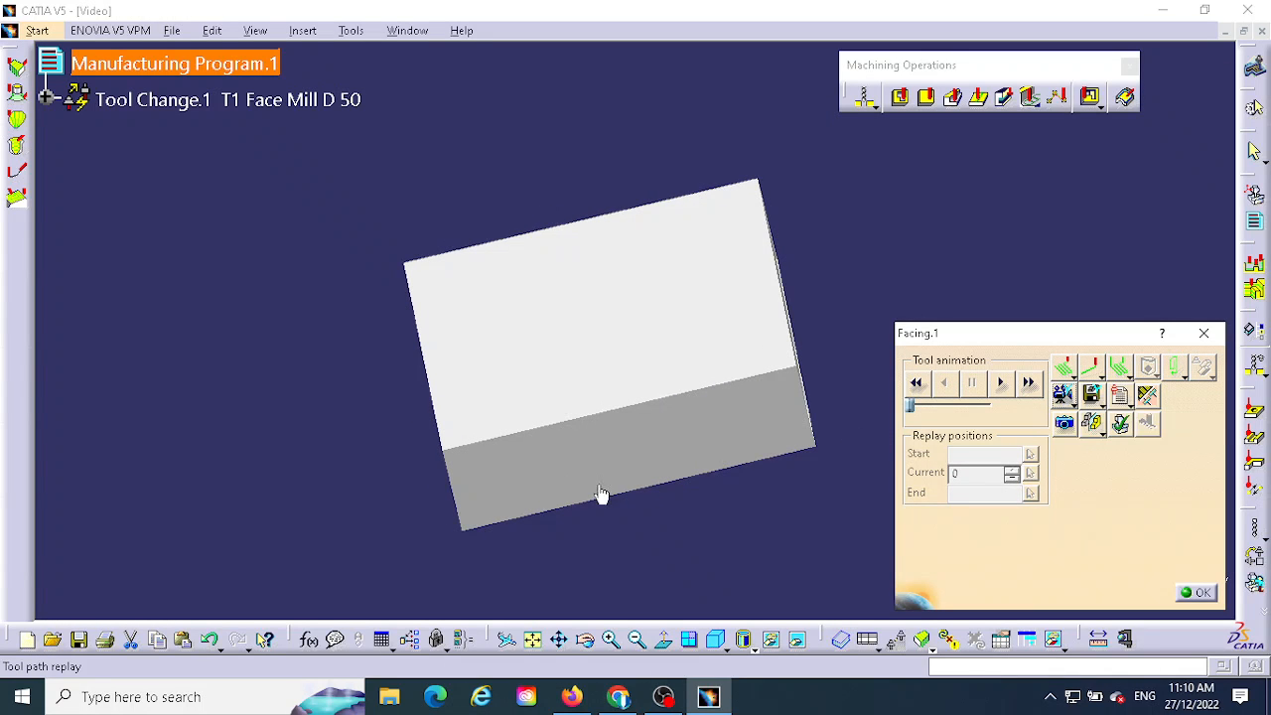
{"action": "middle_click_drag", "start_coordinate": [721, 479], "coordinate": [454, 494]}
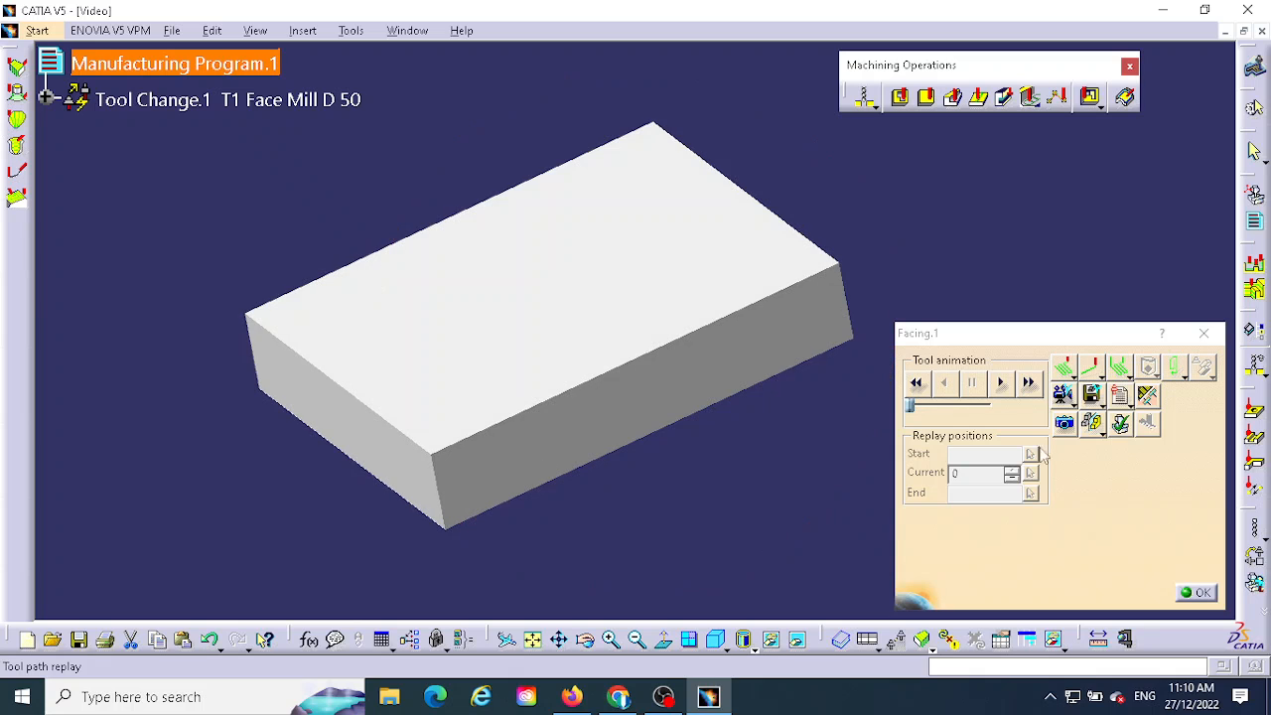
{"action": "left_click", "coordinate": [999, 384]}
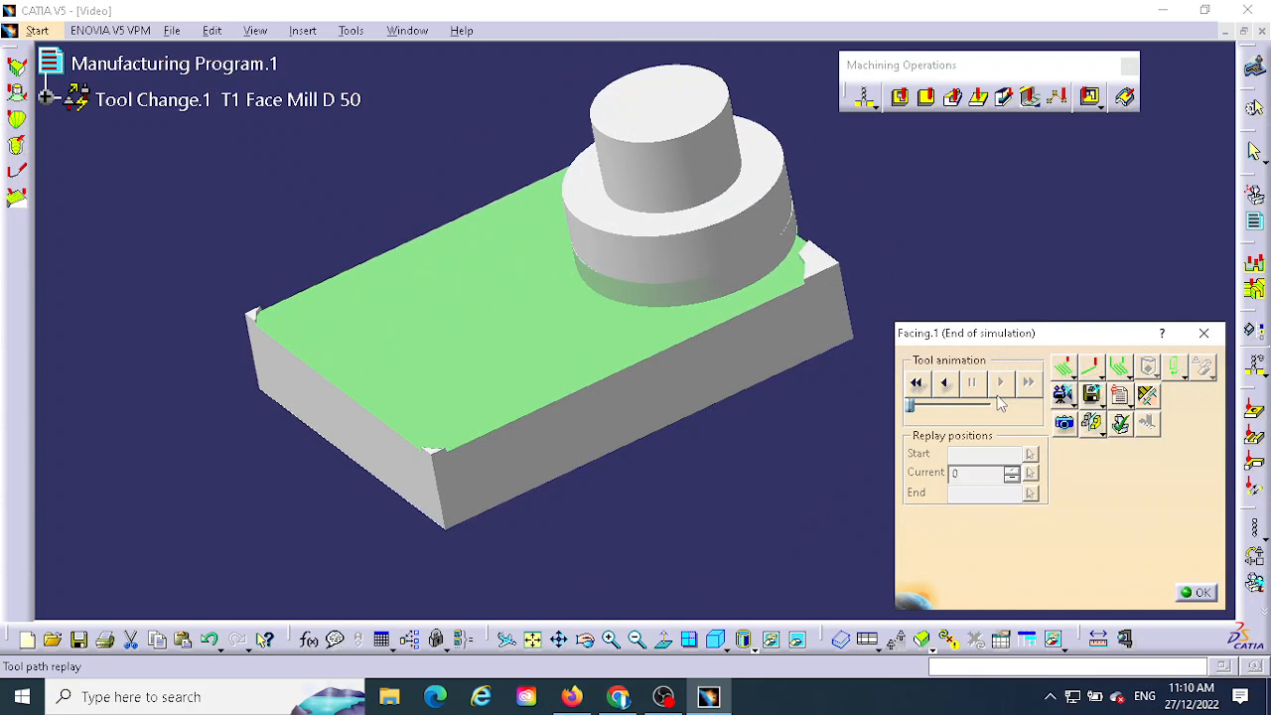
{"action": "middle_click_drag", "start_coordinate": [593, 453], "coordinate": [591, 402]}
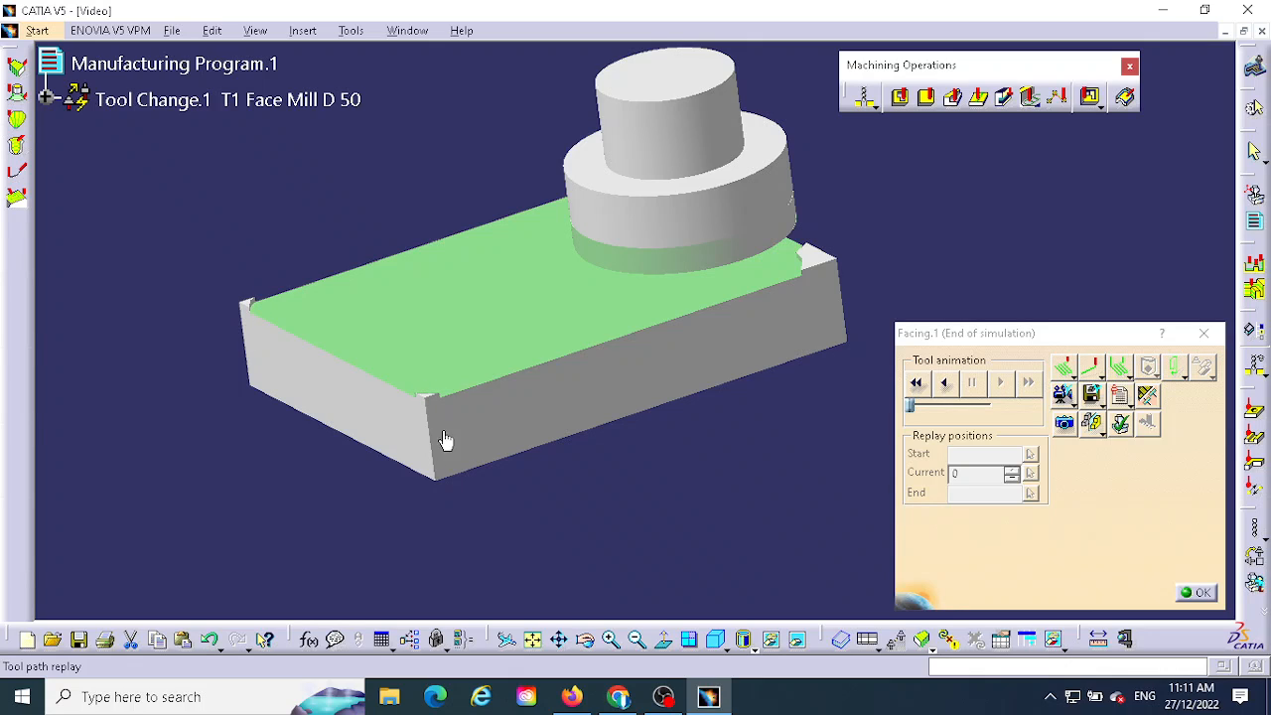
{"action": "middle_click_drag", "start_coordinate": [544, 444], "coordinate": [485, 531]}
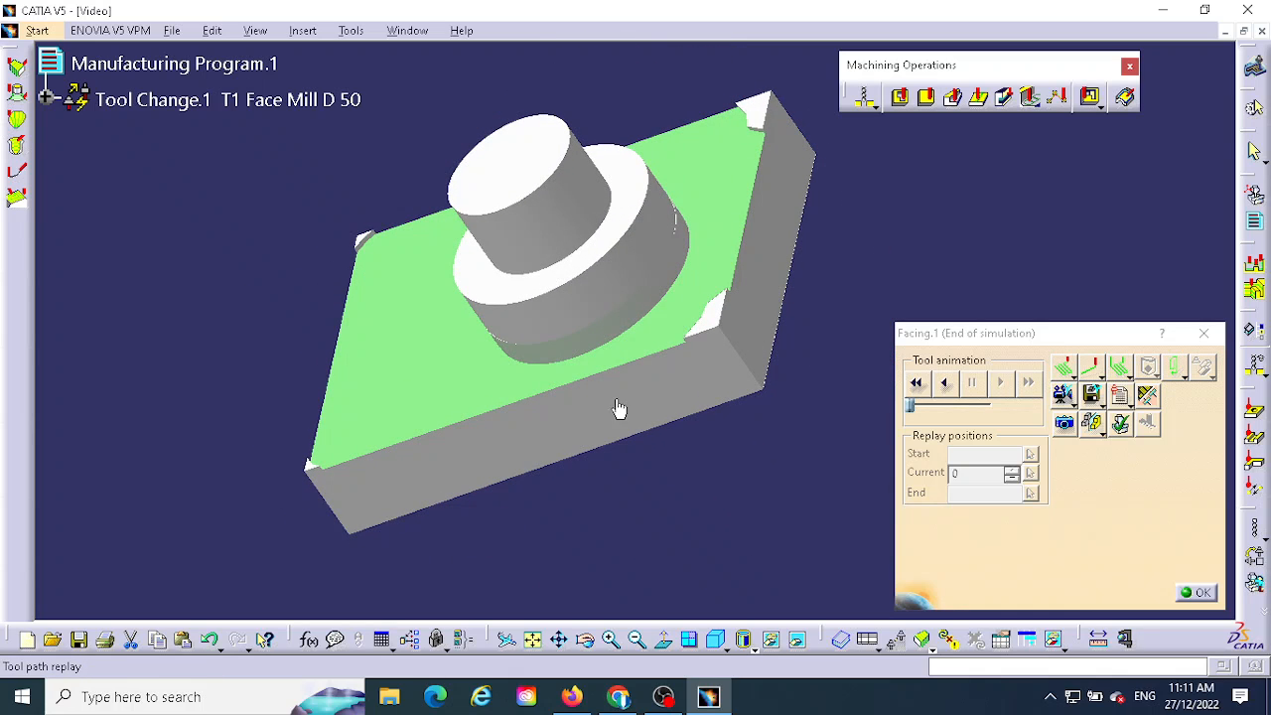
{"action": "middle_click_drag", "start_coordinate": [454, 403], "coordinate": [588, 306]}
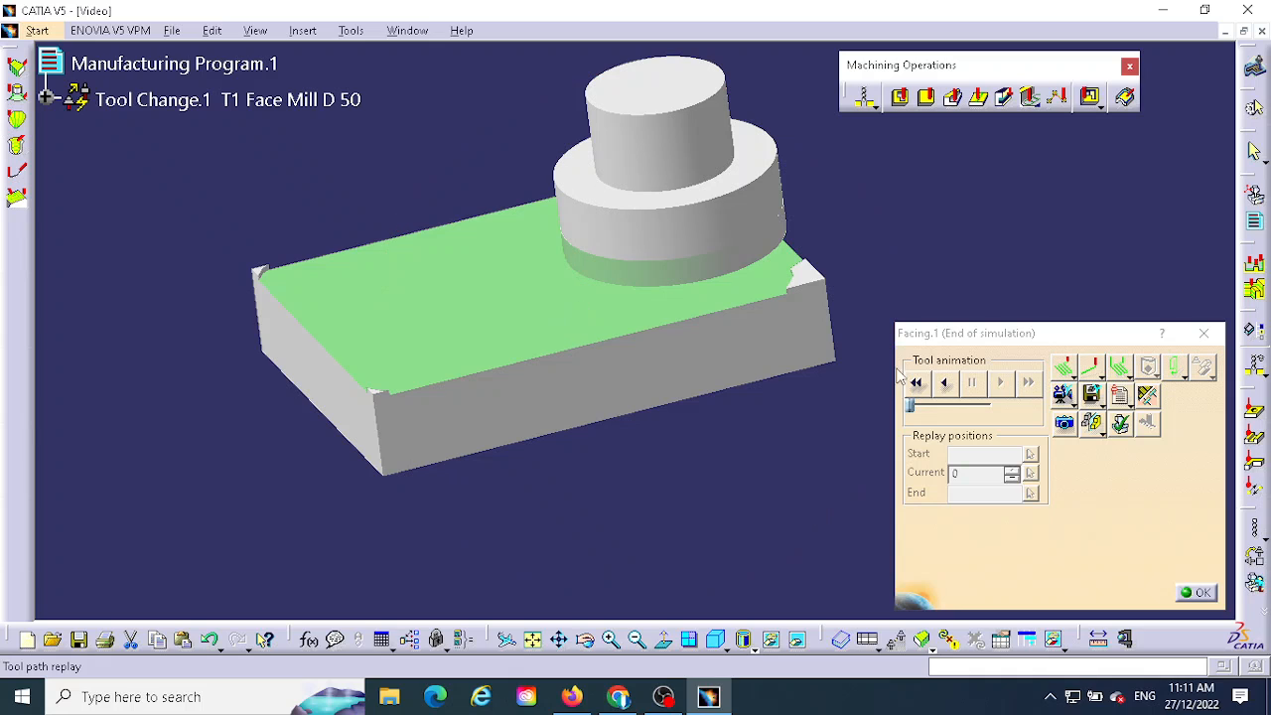
{"action": "left_click", "coordinate": [1198, 592]}
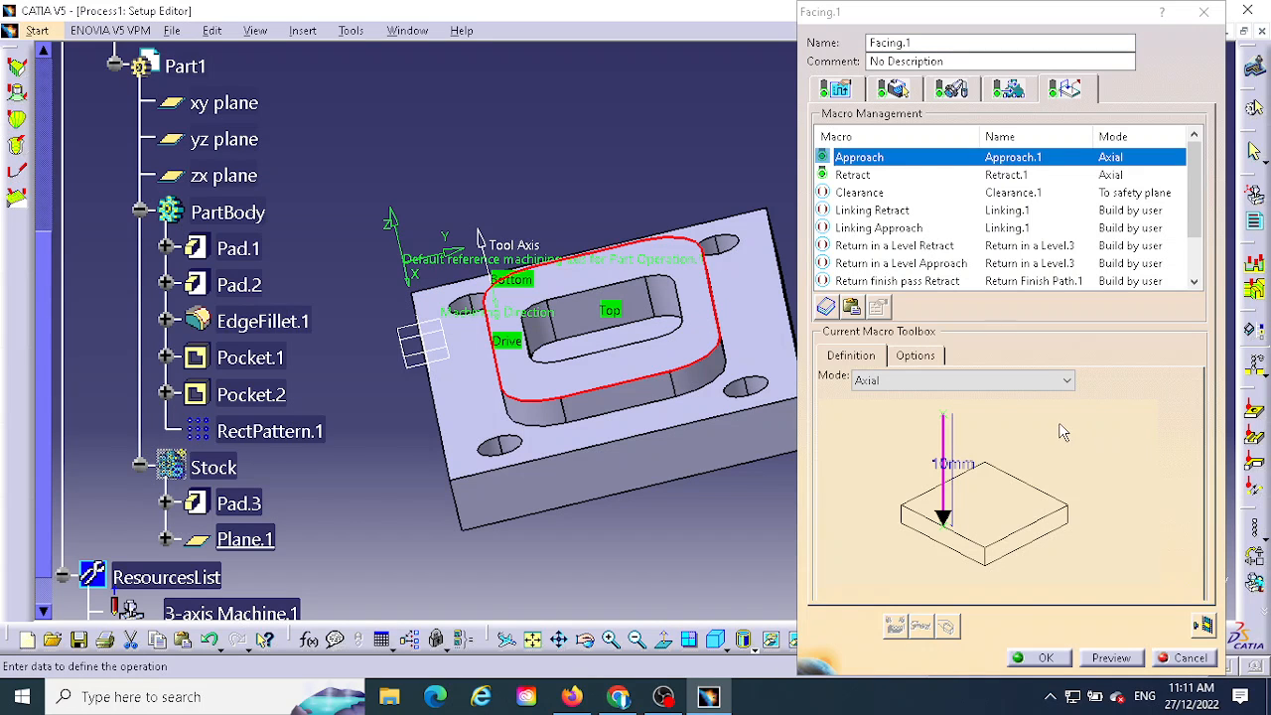
Step: Remove the raised boss contour from the drive selection in the facing operation's geometry
{"action": "left_click", "coordinate": [892, 90]}
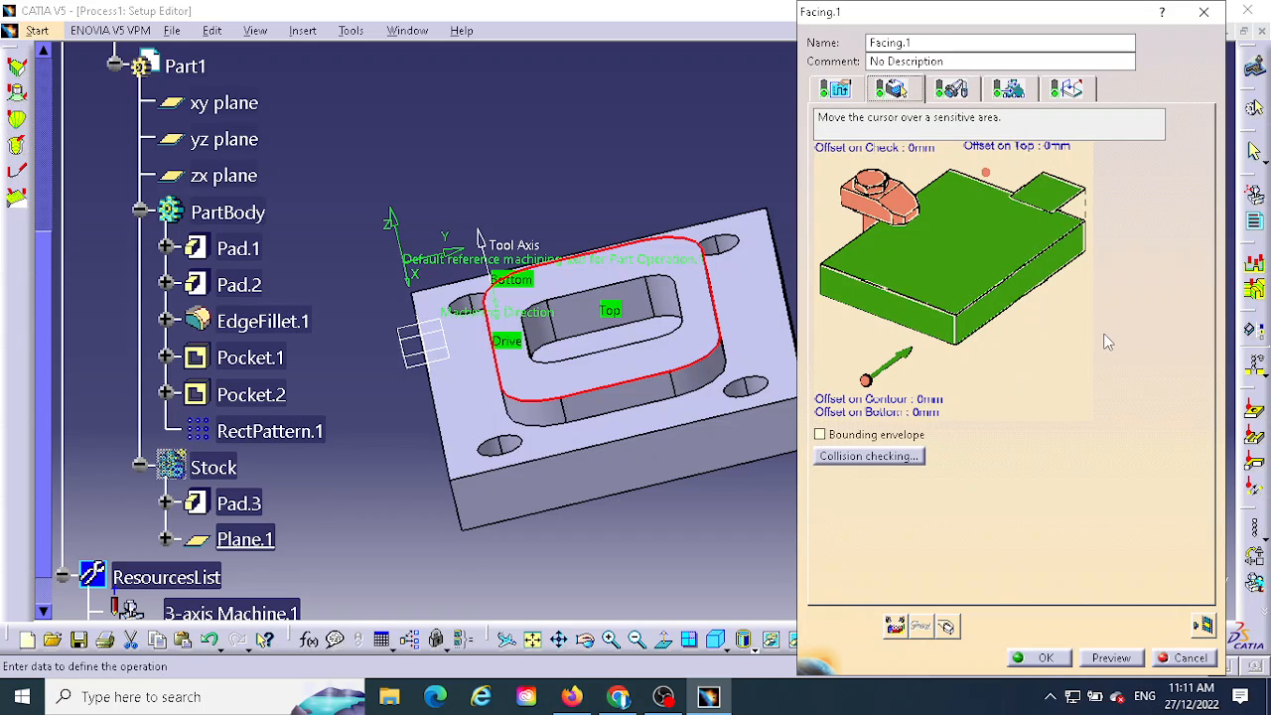
{"action": "middle_click_drag", "start_coordinate": [624, 538], "coordinate": [561, 514]}
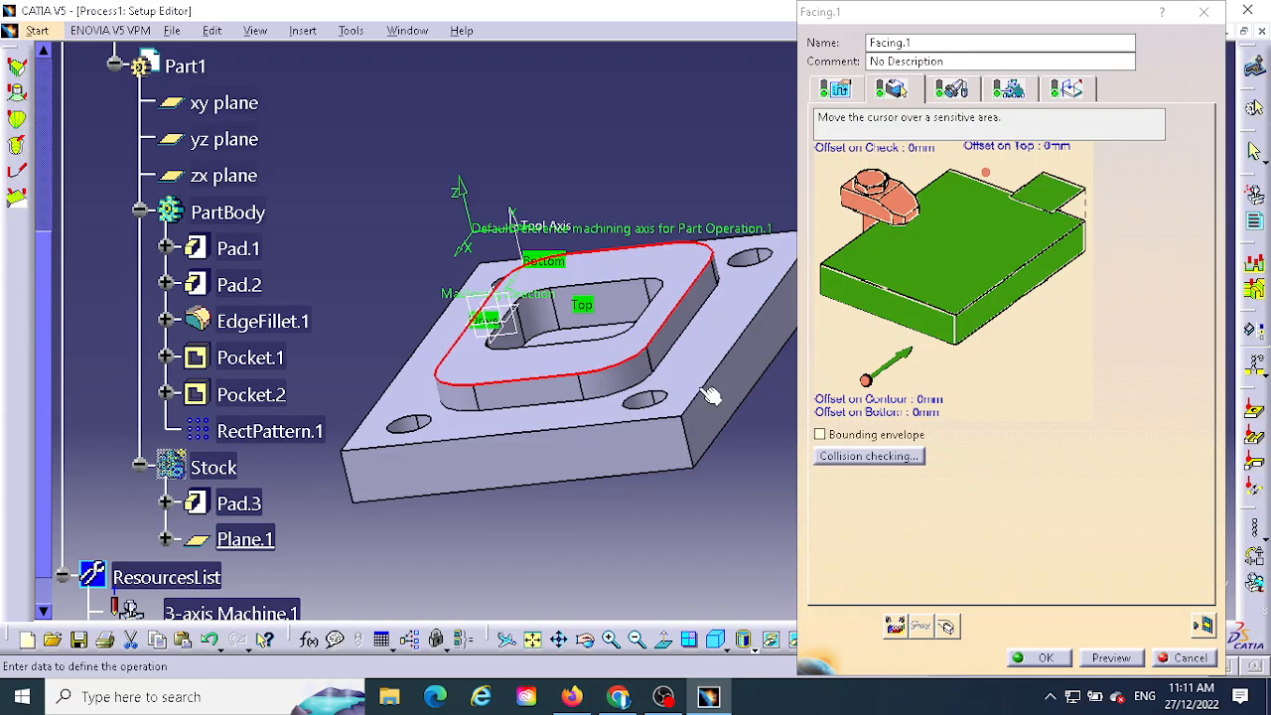
{"action": "mouse_move", "coordinate": [710, 395]}
{"action": "middle_mouse_down"}
{"action": "mouse_move", "coordinate": [690, 407]}
{"action": "mouse_move", "coordinate": [700, 417]}
{"action": "middle_mouse_up"}
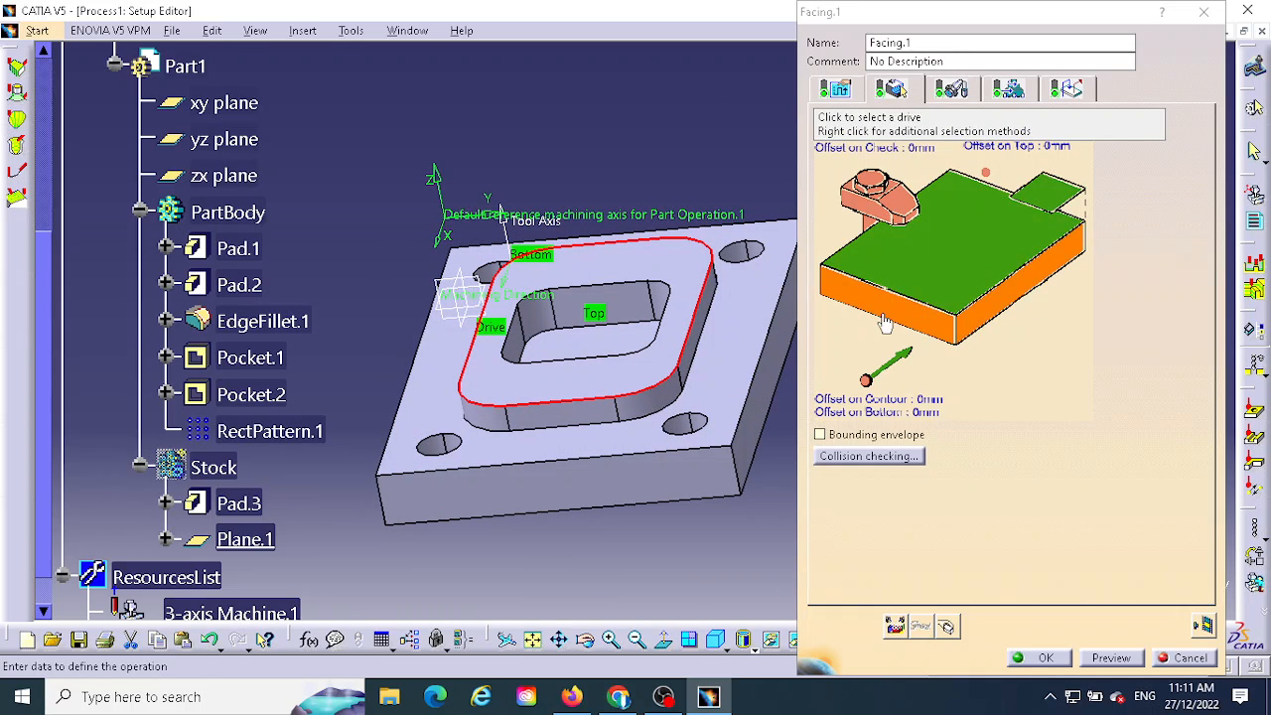
{"action": "right_click", "coordinate": [997, 298]}
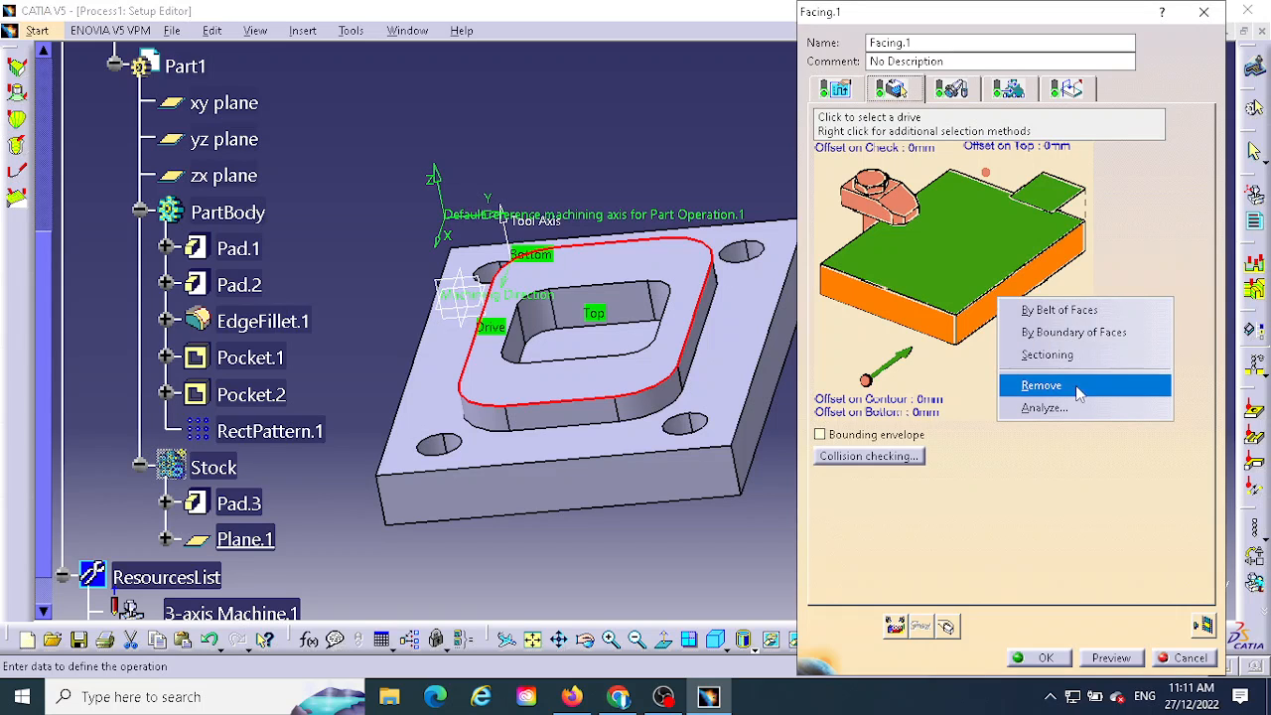
{"action": "left_click", "coordinate": [1044, 384]}
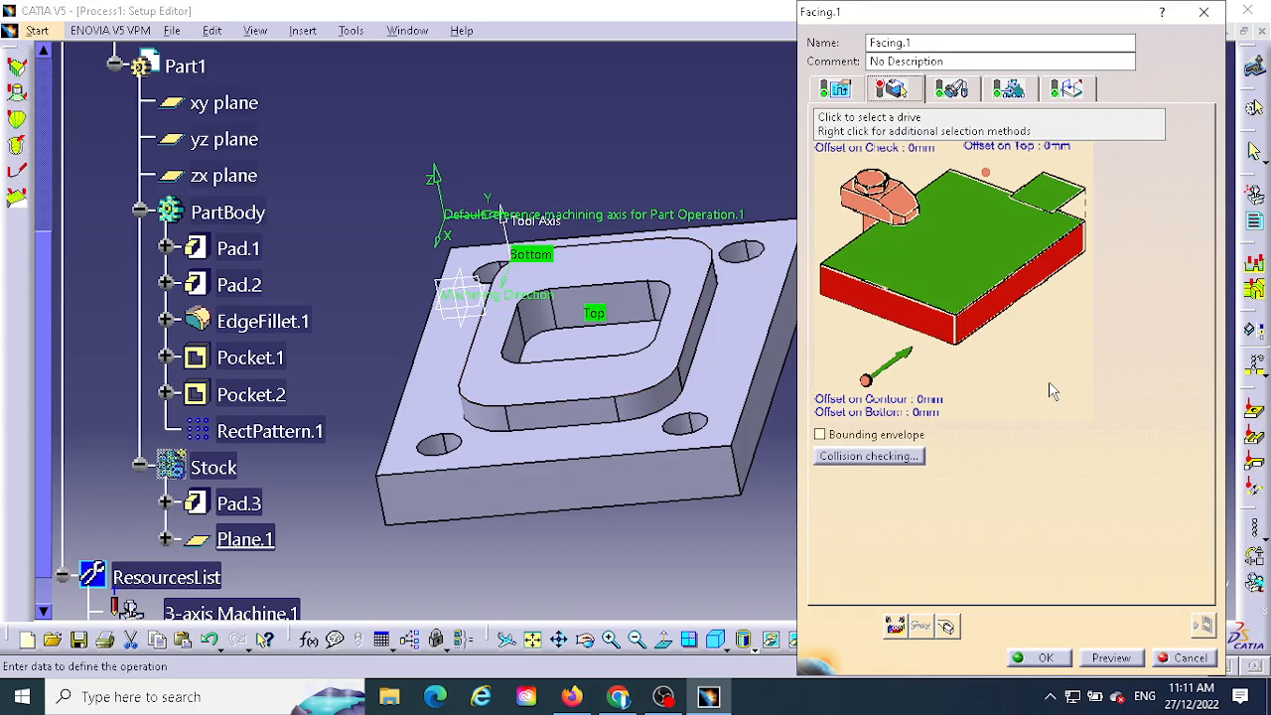
Step: Define the facing operation's drive contour with the four upper outer edges of the base plate
{"action": "left_click", "coordinate": [983, 315]}
{"action": "left_click", "coordinate": [764, 397]}
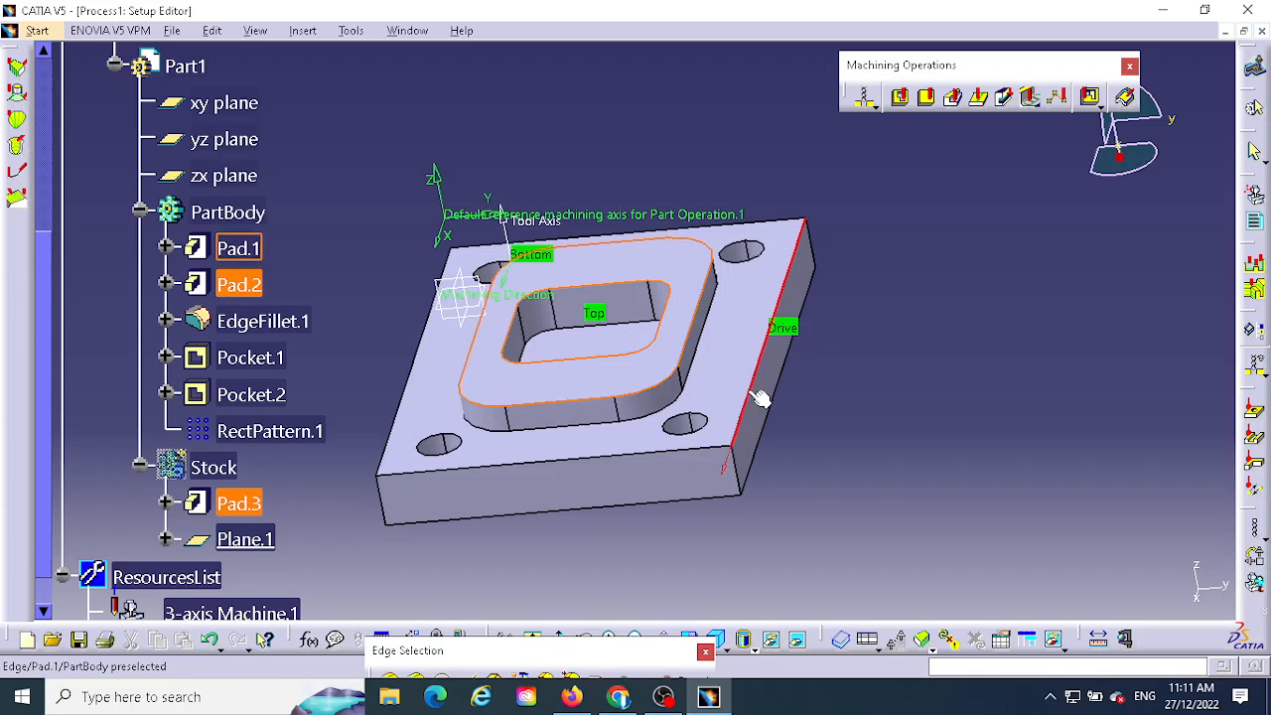
{"action": "left_click", "coordinate": [674, 455]}
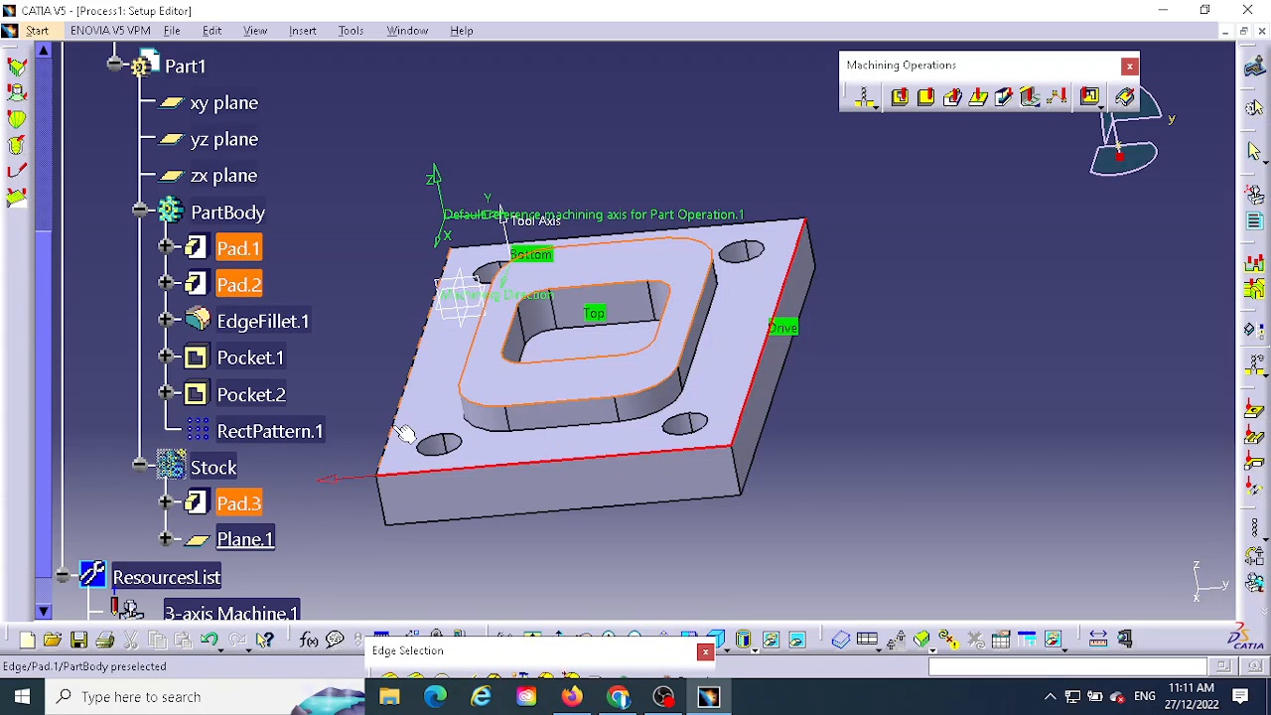
{"action": "left_click", "coordinate": [397, 429]}
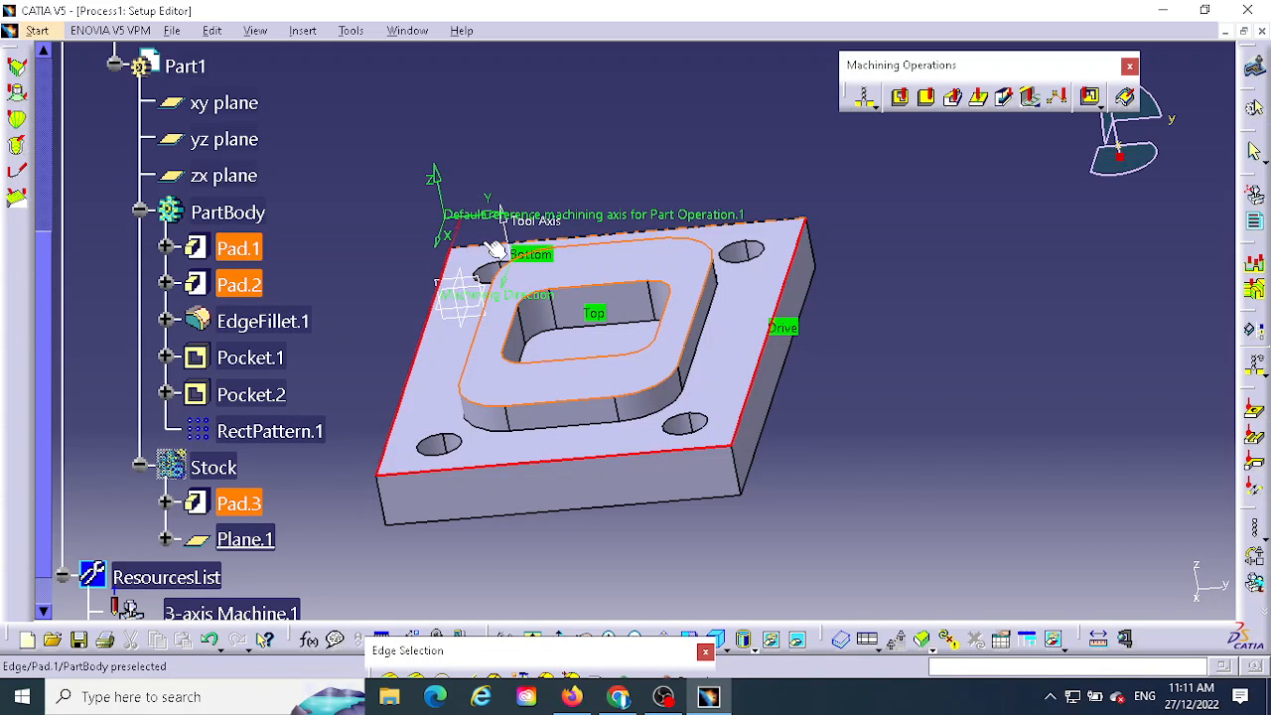
{"action": "left_click", "coordinate": [494, 248]}
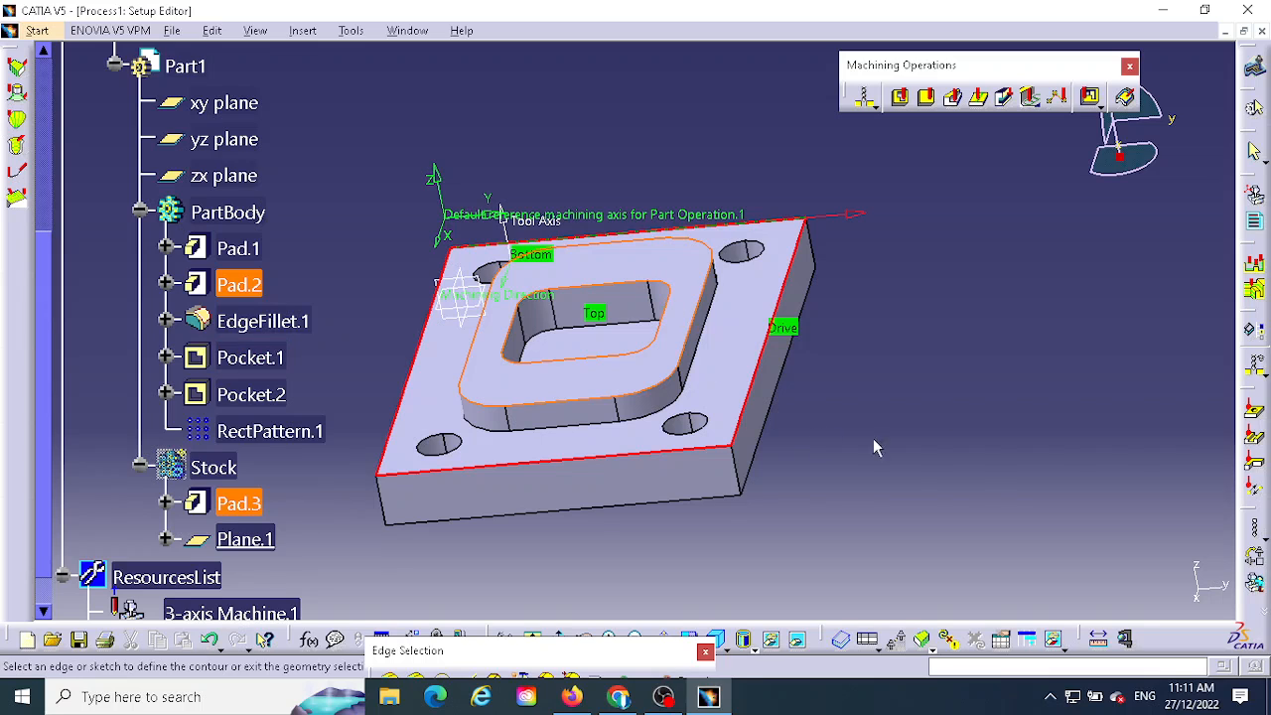
{"action": "double_click", "coordinate": [931, 333]}
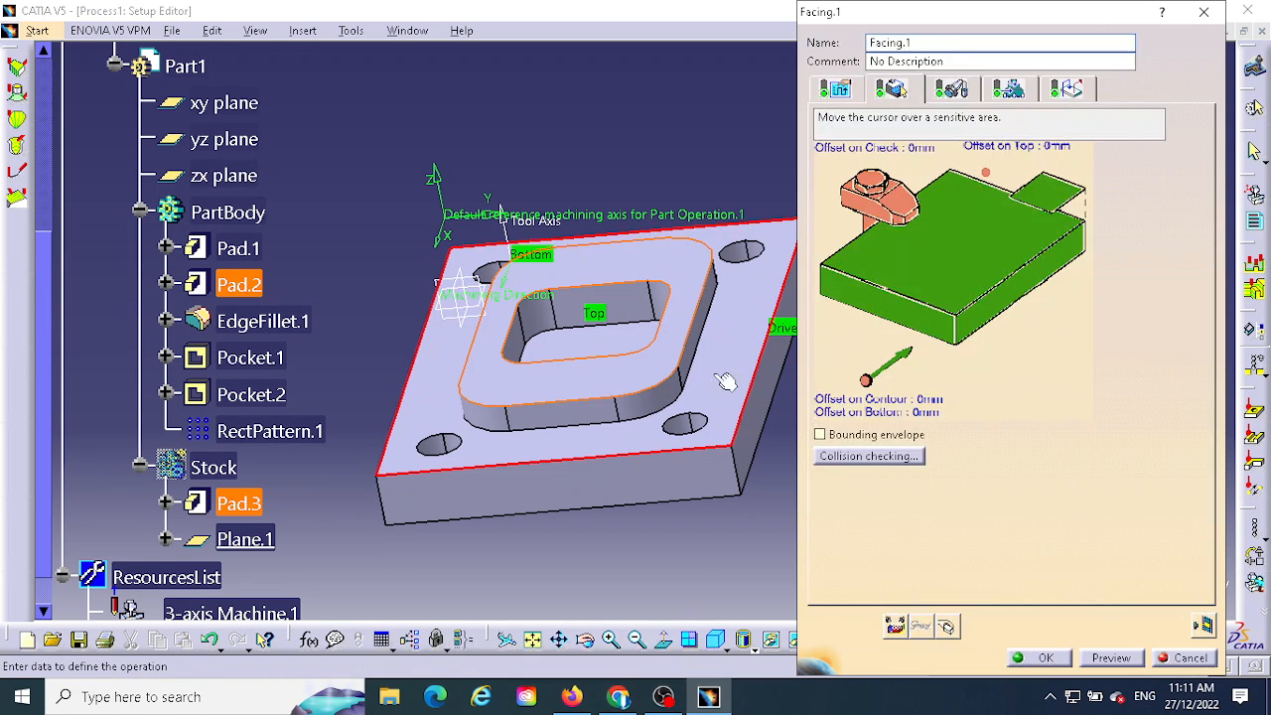
Step: Replay the facing tool path over the full plate contour and examine its passes from several angles
{"action": "middle_click_drag", "start_coordinate": [567, 504], "coordinate": [471, 490]}
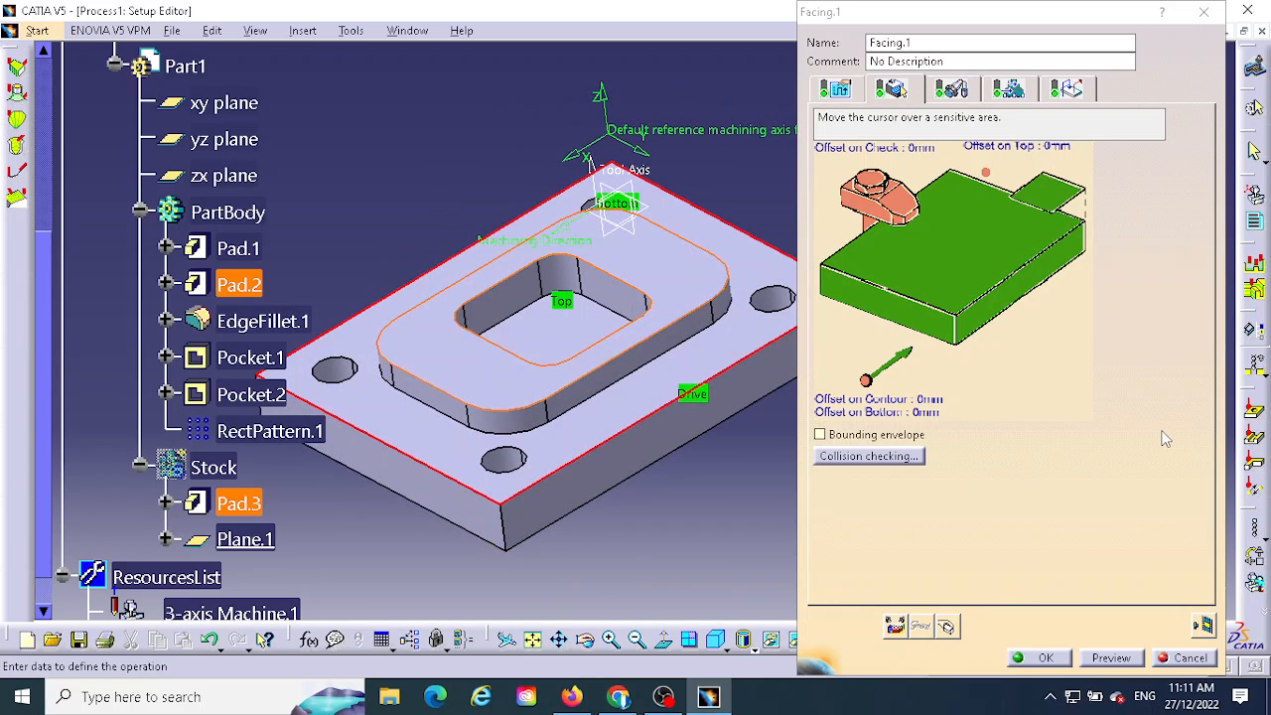
{"action": "left_click", "coordinate": [1202, 625]}
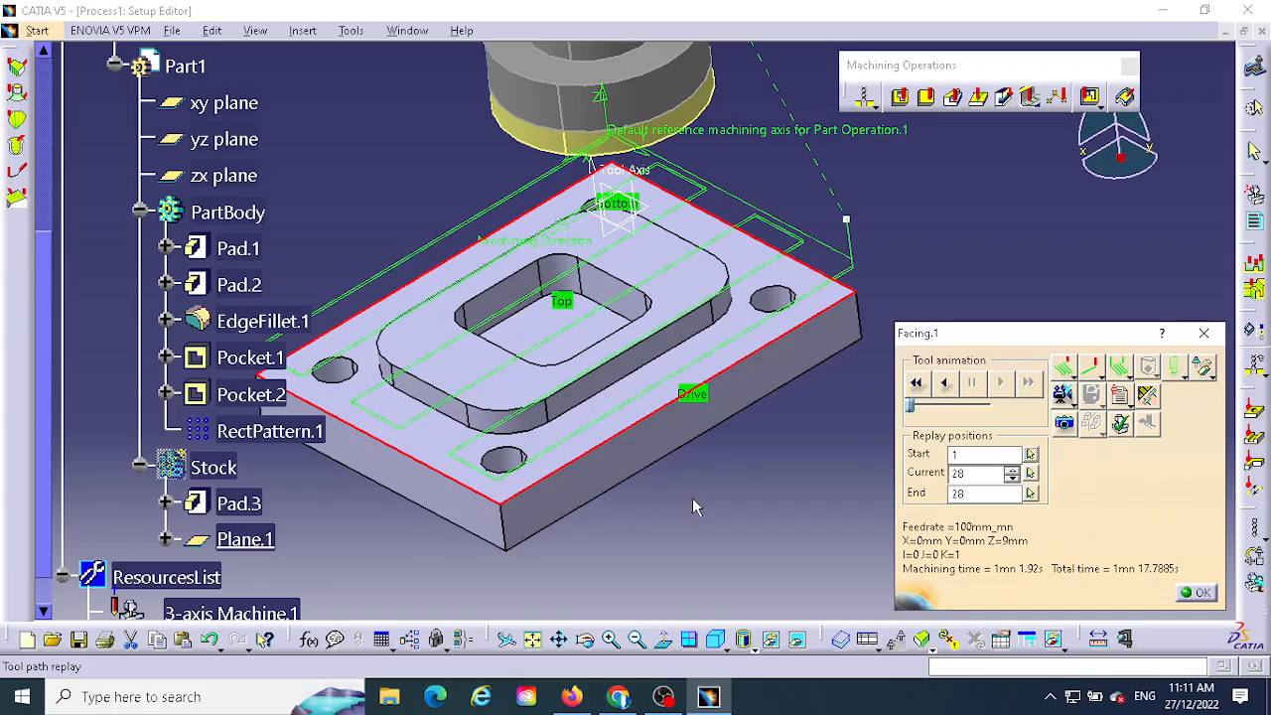
{"action": "middle_click_drag", "start_coordinate": [695, 506], "coordinate": [730, 288]}
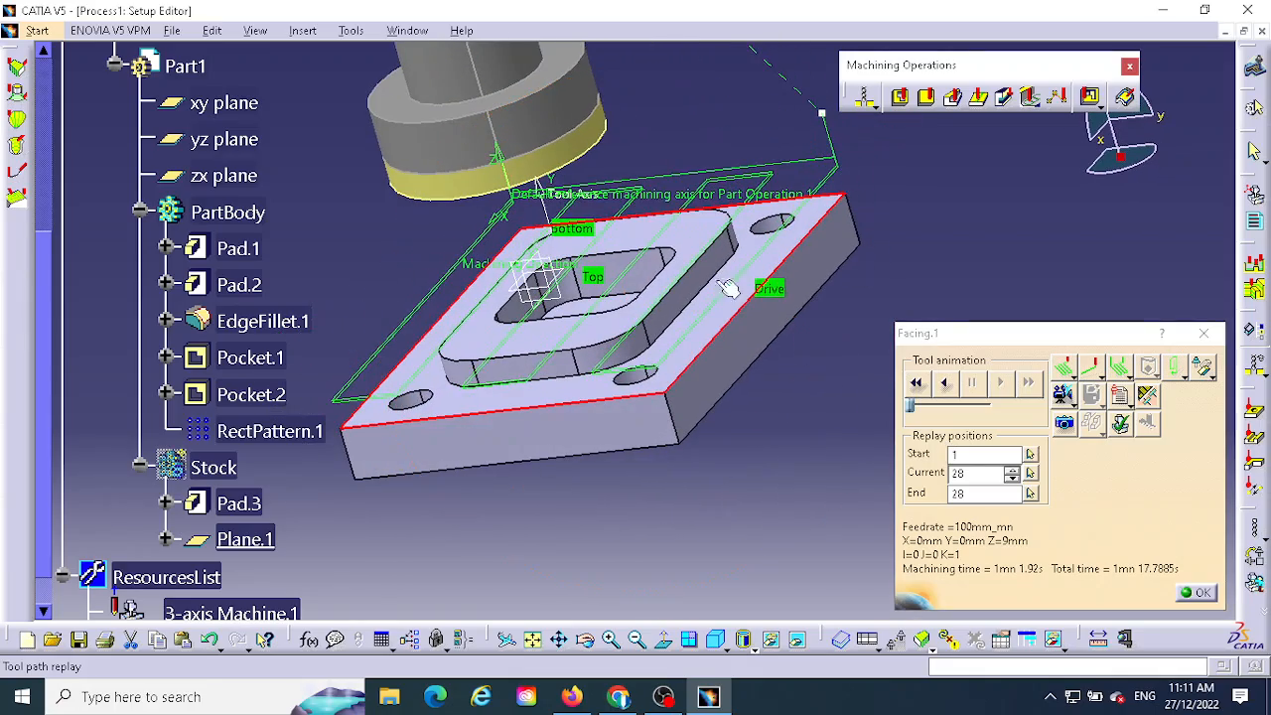
{"action": "middle_click_drag", "start_coordinate": [807, 372], "coordinate": [629, 437]}
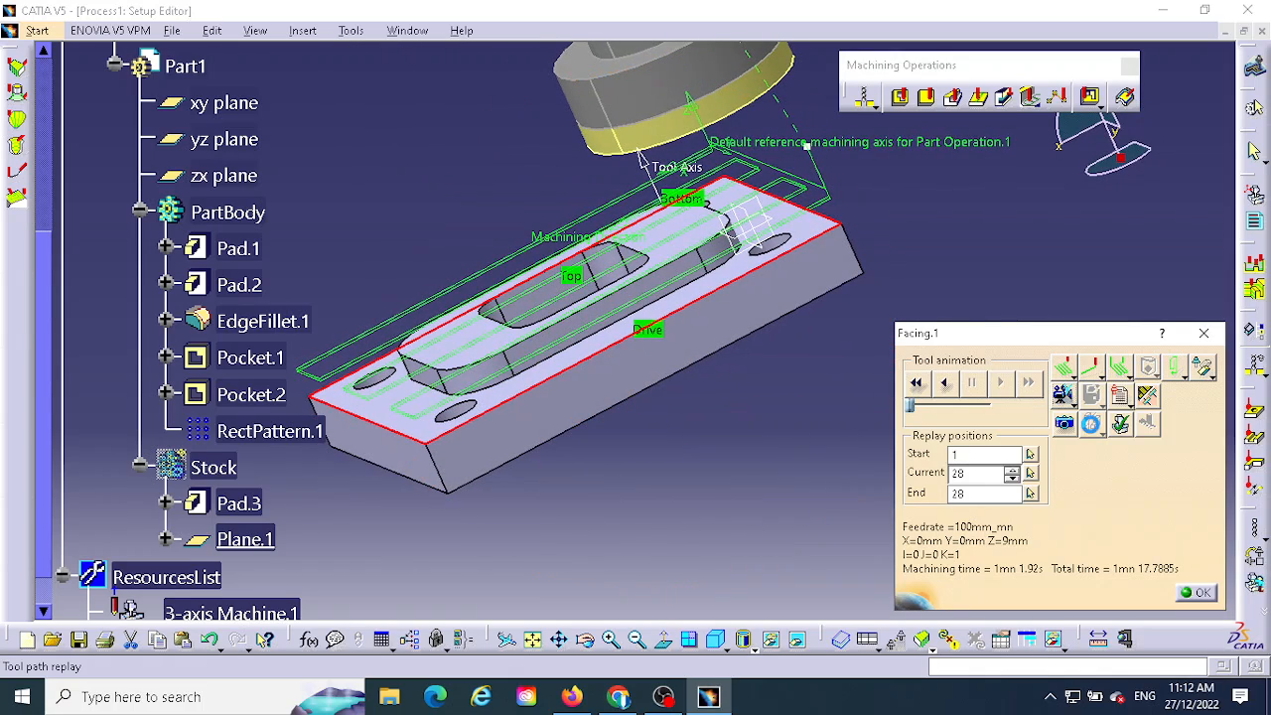
Step: Simulate the full-plate facing cut on the stock, inspect the machined top face, and accept the Facing.1 operation
{"action": "left_click", "coordinate": [1092, 427]}
{"action": "left_click", "coordinate": [1001, 384]}
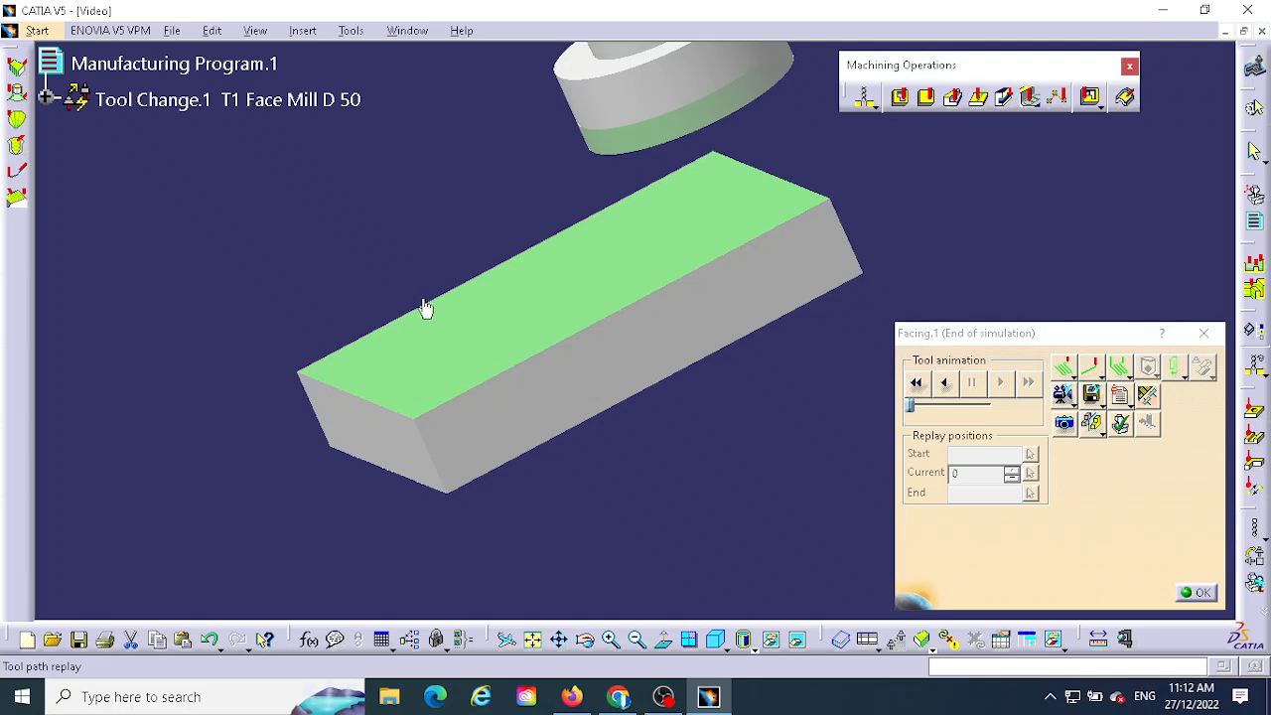
{"action": "middle_click_drag", "start_coordinate": [426, 307], "coordinate": [564, 201]}
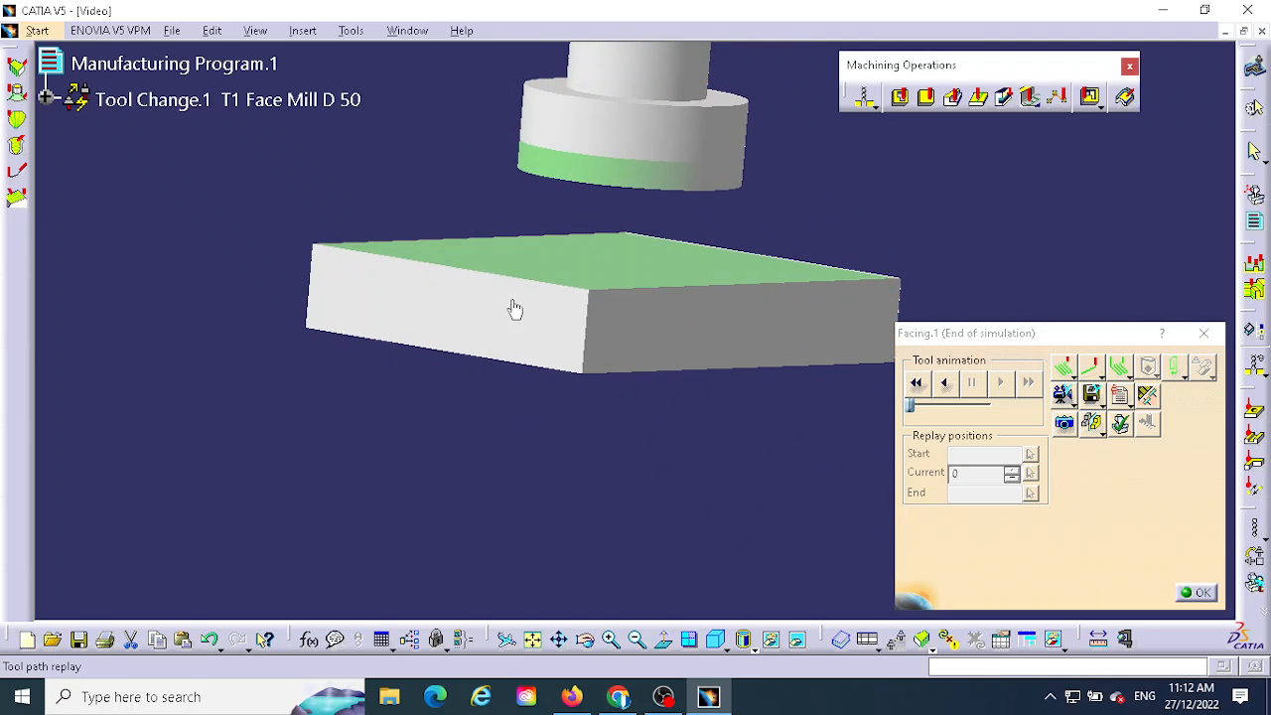
{"action": "middle_click_drag", "start_coordinate": [636, 348], "coordinate": [394, 270]}
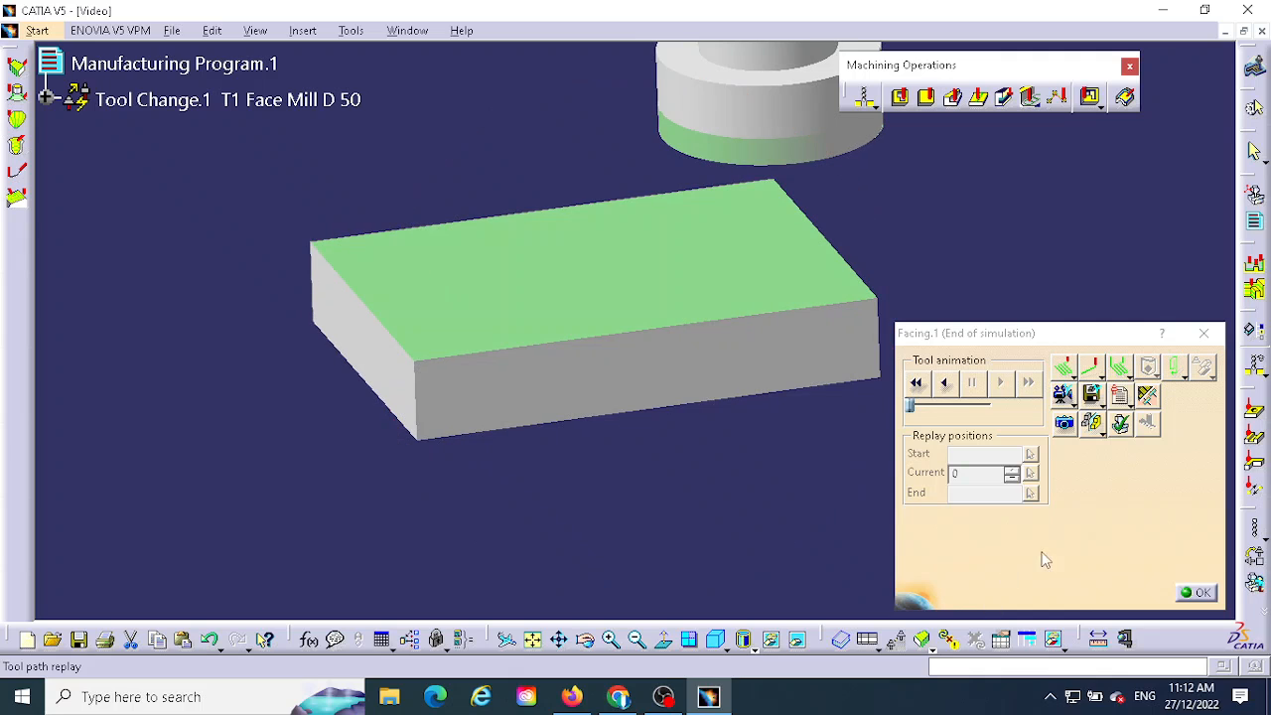
{"action": "left_click", "coordinate": [1196, 592]}
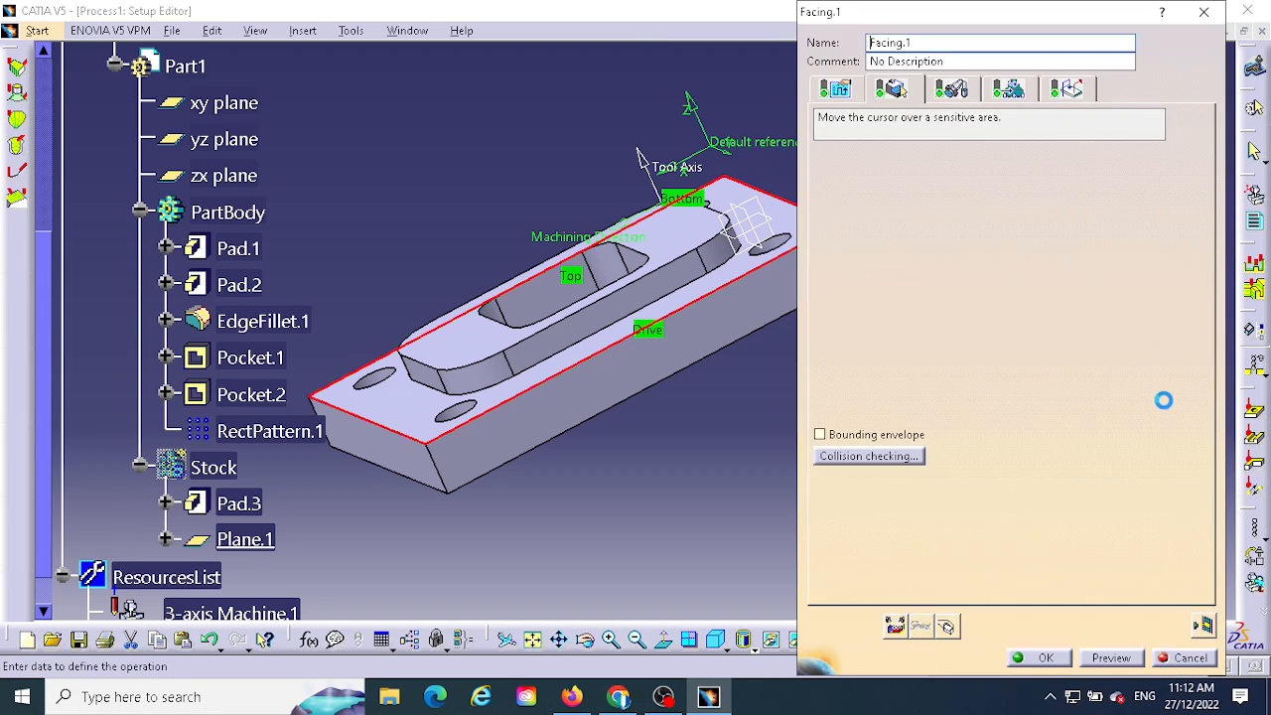
{"action": "left_click", "coordinate": [1046, 659]}
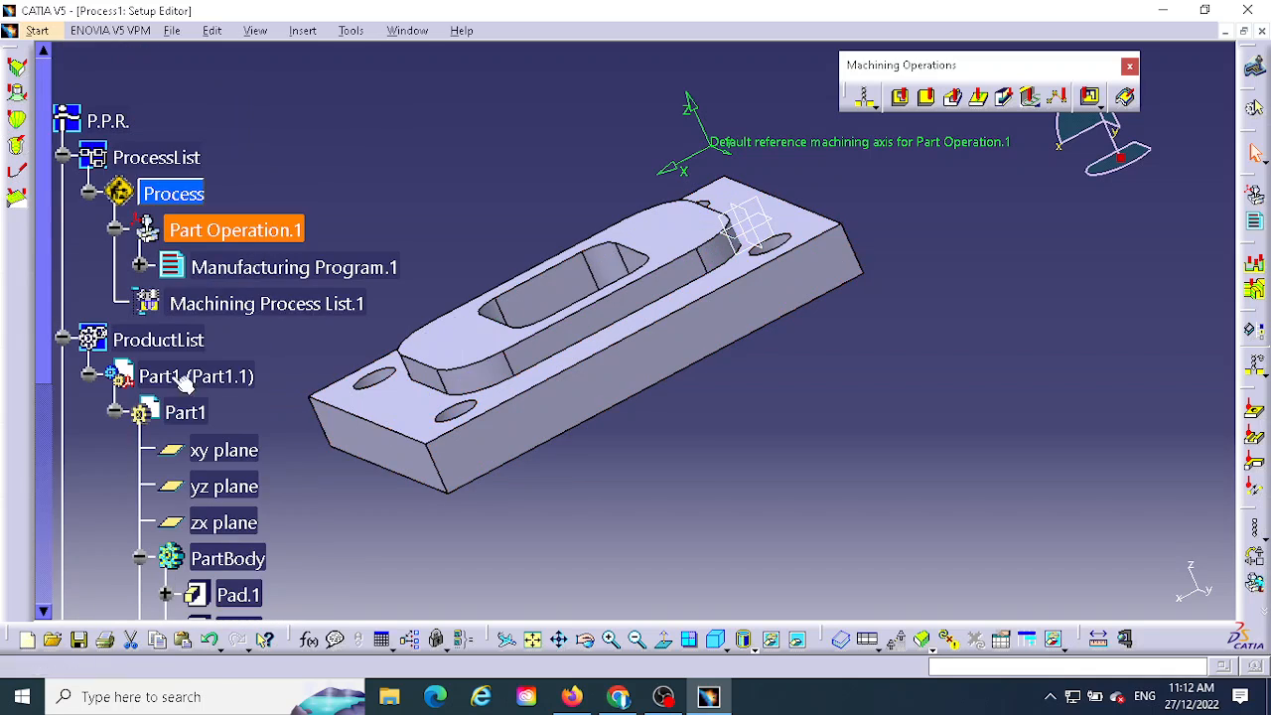
Step: Expand Manufacturing Program.1 and its face mill tool change in the tree and select the Facing.1 operation
{"action": "left_click", "coordinate": [124, 266]}
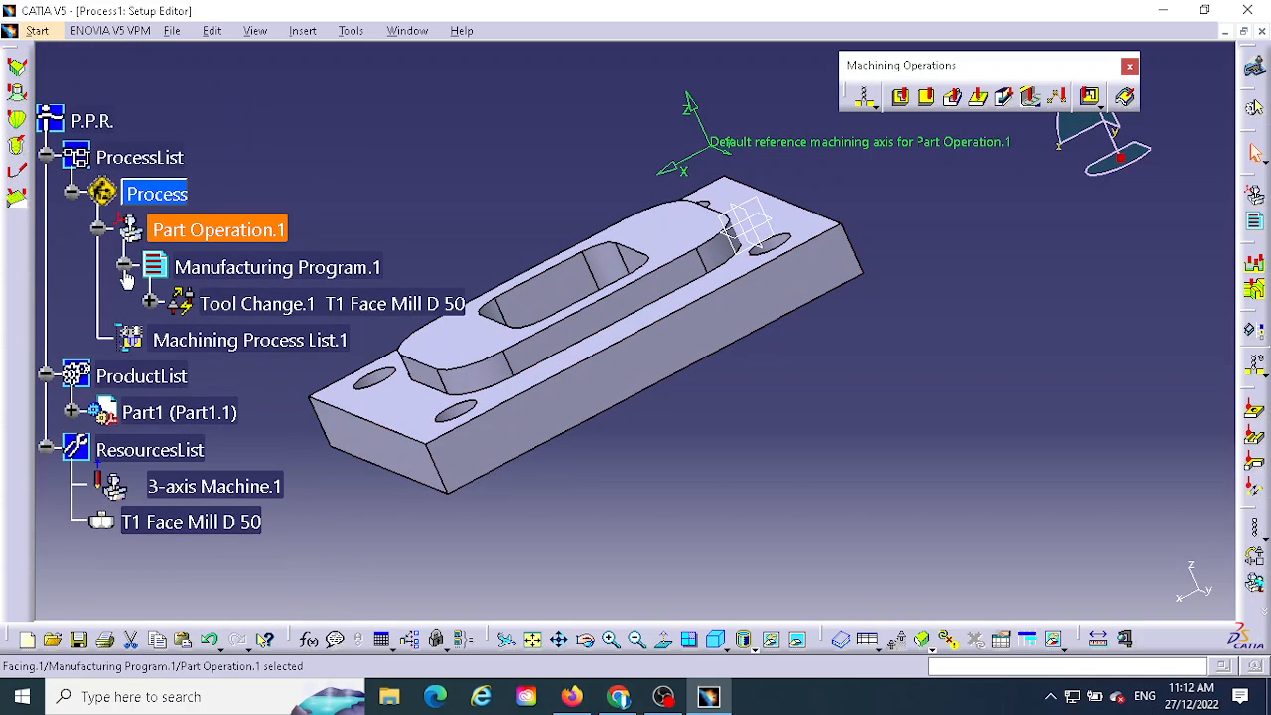
{"action": "left_click", "coordinate": [151, 303]}
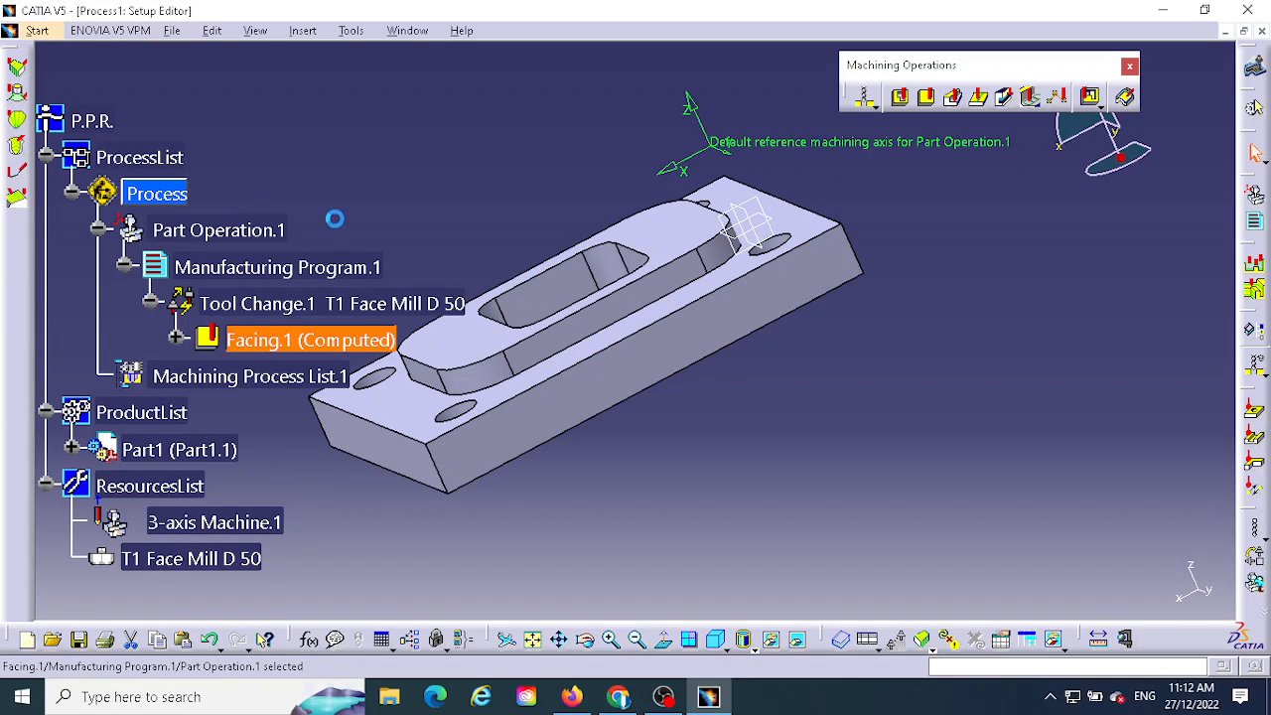
{"action": "scroll", "coordinate": [334, 216], "scroll_direction": "down", "scroll_amount": 3}
{"action": "left_click", "coordinate": [295, 228]}
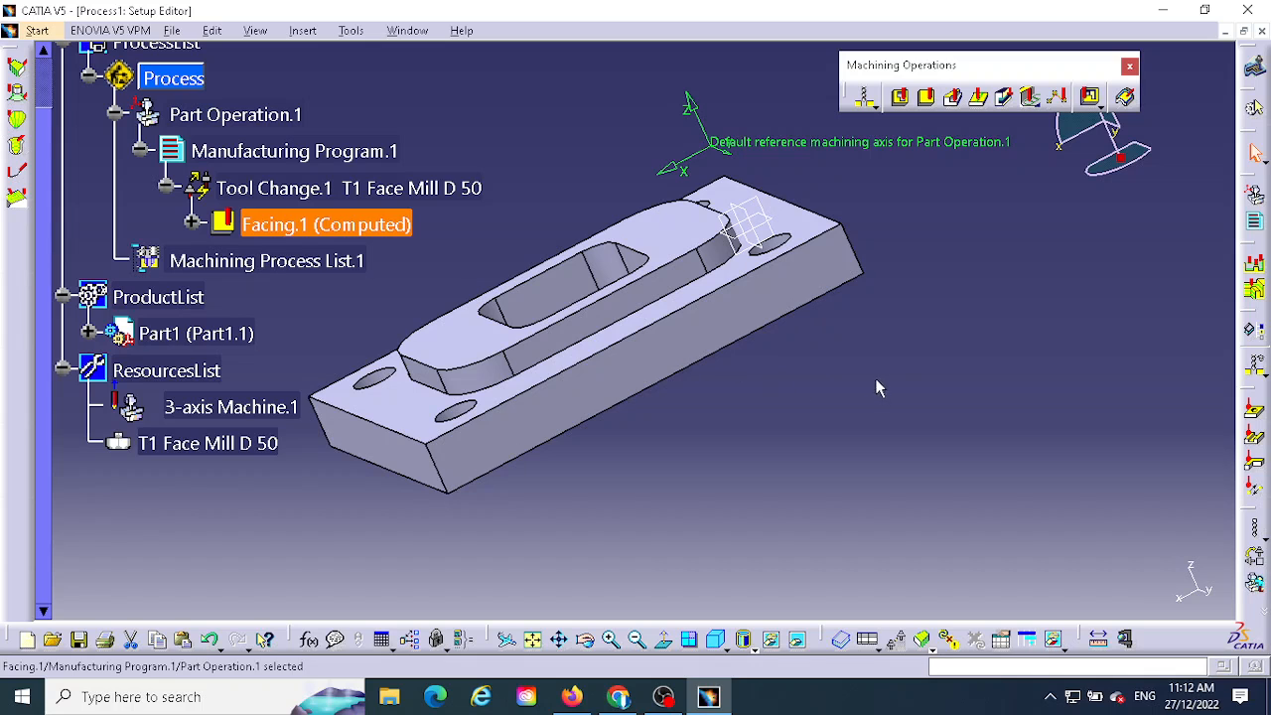
Step: Insert a Pocketing operation after Facing.1 and switch its pocketing style to Closed Pocket
{"action": "middle_click_drag", "start_coordinate": [871, 445], "coordinate": [814, 328]}
{"action": "middle_click_drag", "start_coordinate": [268, 507], "coordinate": [267, 337]}
{"action": "scroll", "coordinate": [316, 468], "scroll_direction": "down", "scroll_amount": 1}
{"action": "middle_click_drag", "start_coordinate": [316, 468], "coordinate": [347, 469]}
{"action": "middle_click_drag", "start_coordinate": [799, 502], "coordinate": [813, 421]}
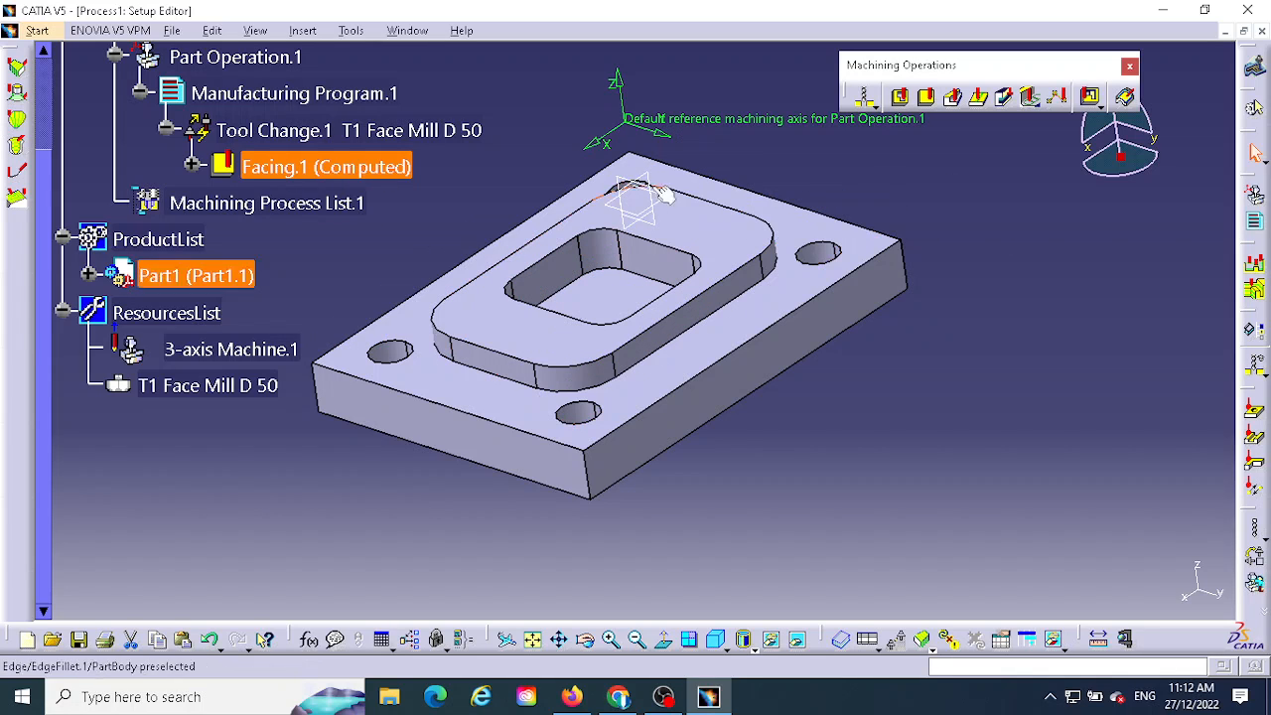
{"action": "left_click", "coordinate": [902, 97]}
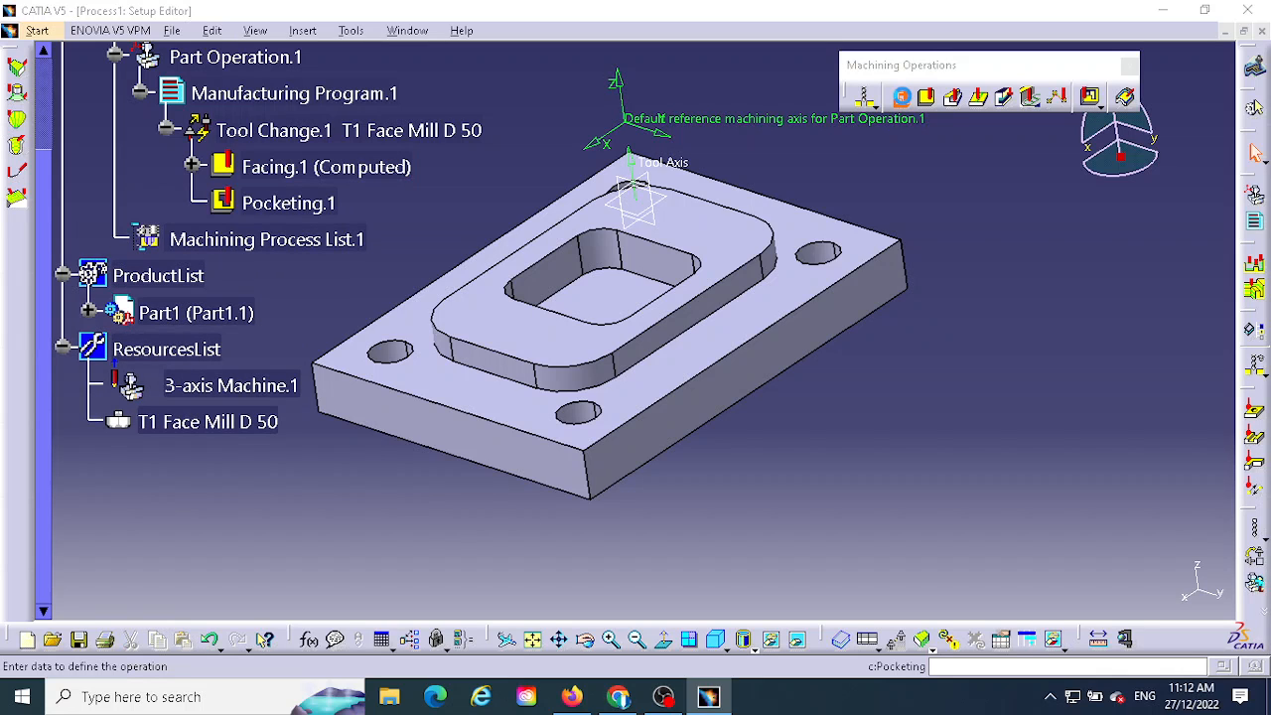
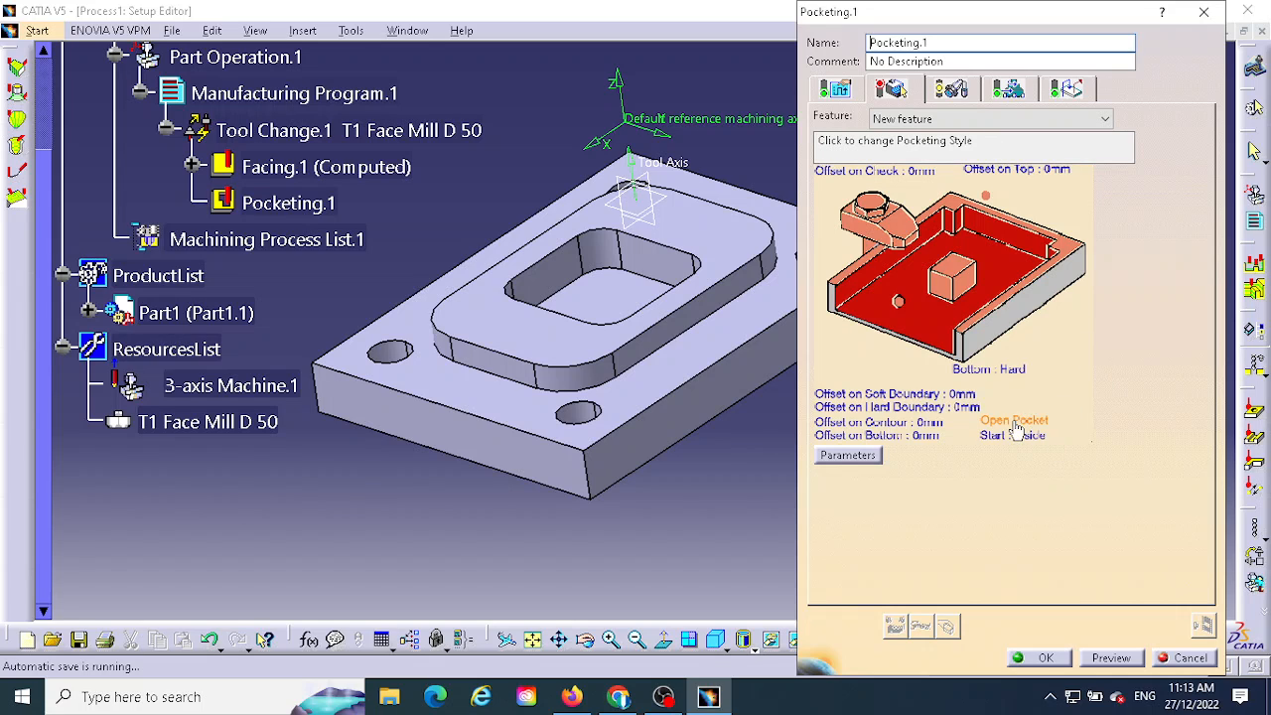
{"action": "left_click", "coordinate": [1015, 423]}
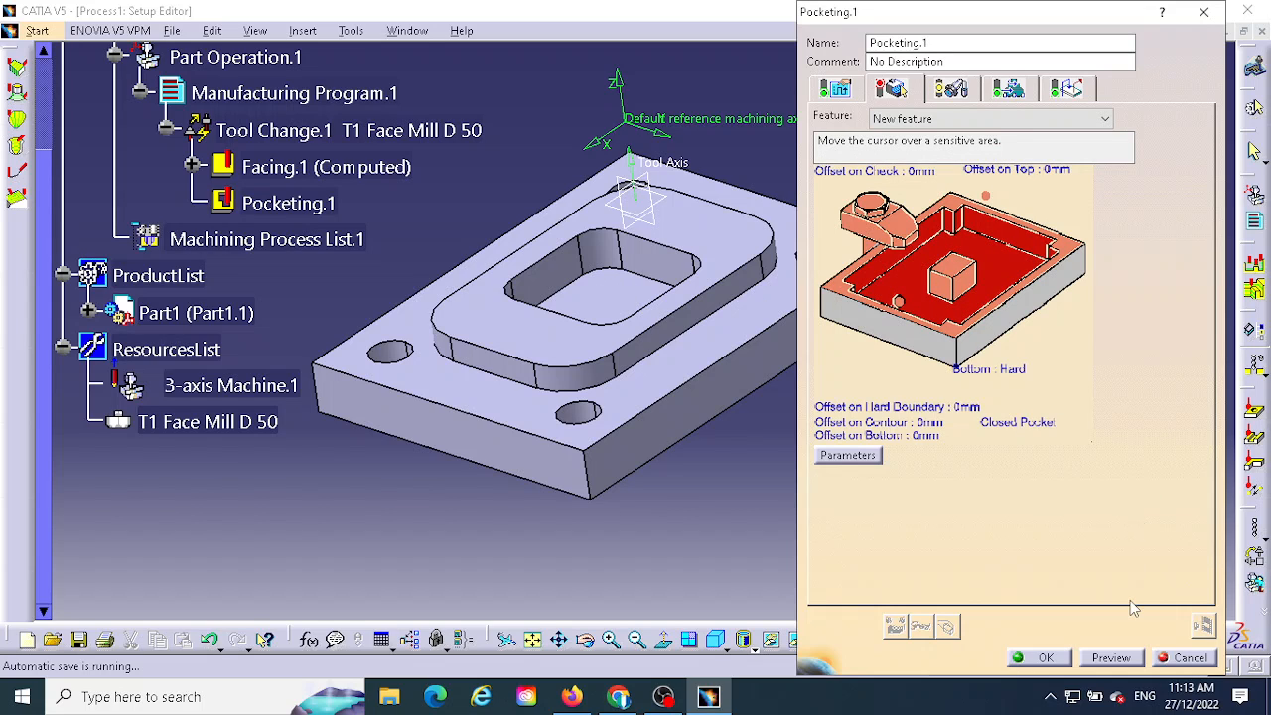
Step: Define the pocket geometry with the raised pad's top face as top plane and the central pocket floor as bottom
{"action": "left_click", "coordinate": [1076, 254]}
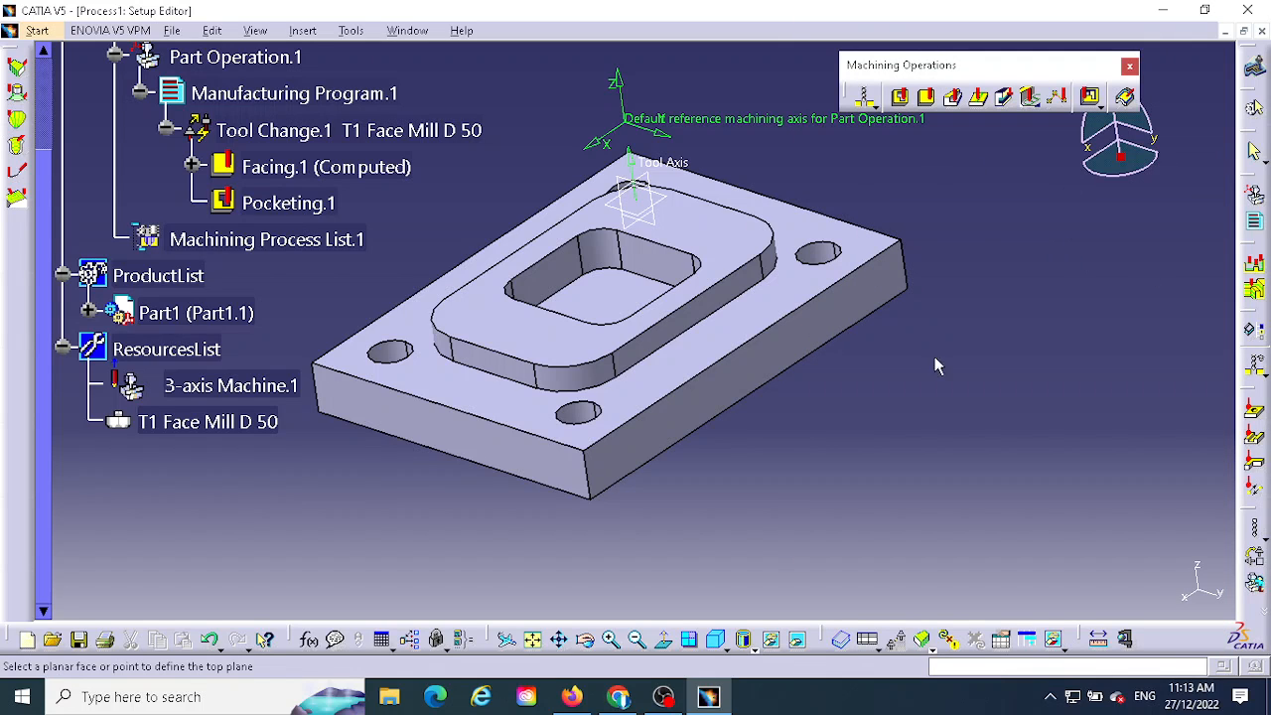
{"action": "left_click", "coordinate": [727, 243]}
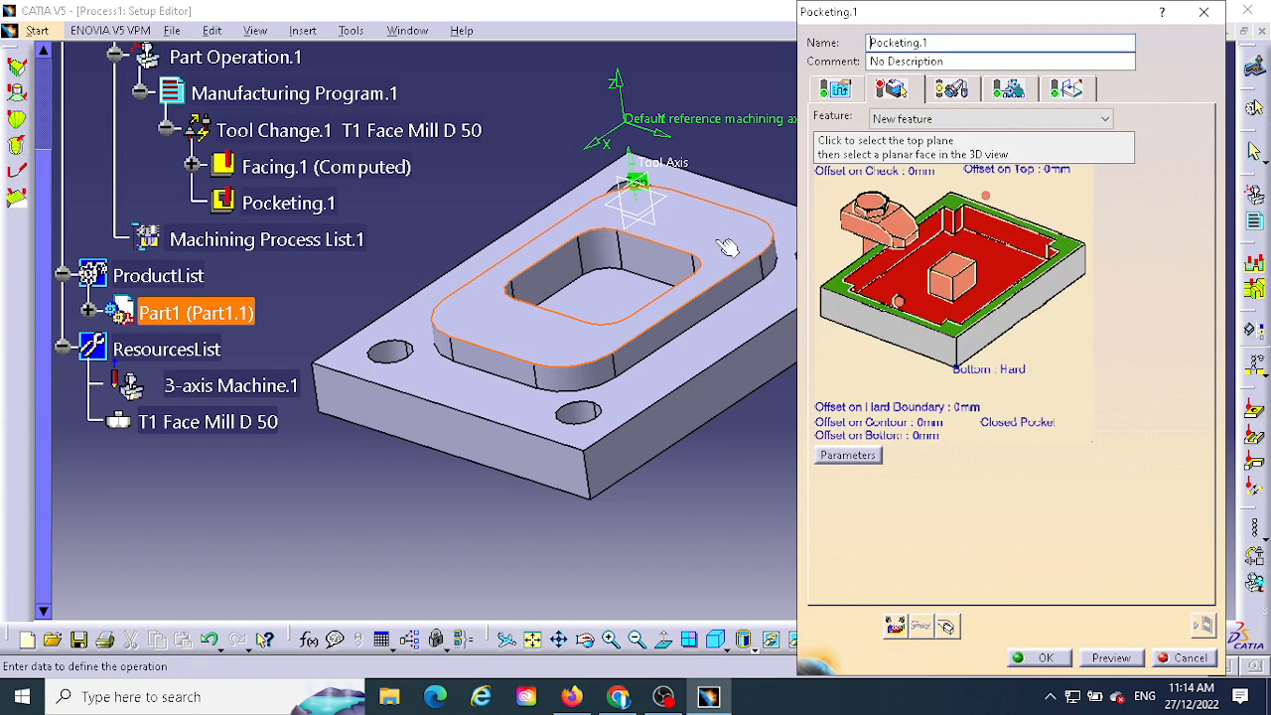
{"action": "left_click", "coordinate": [996, 280]}
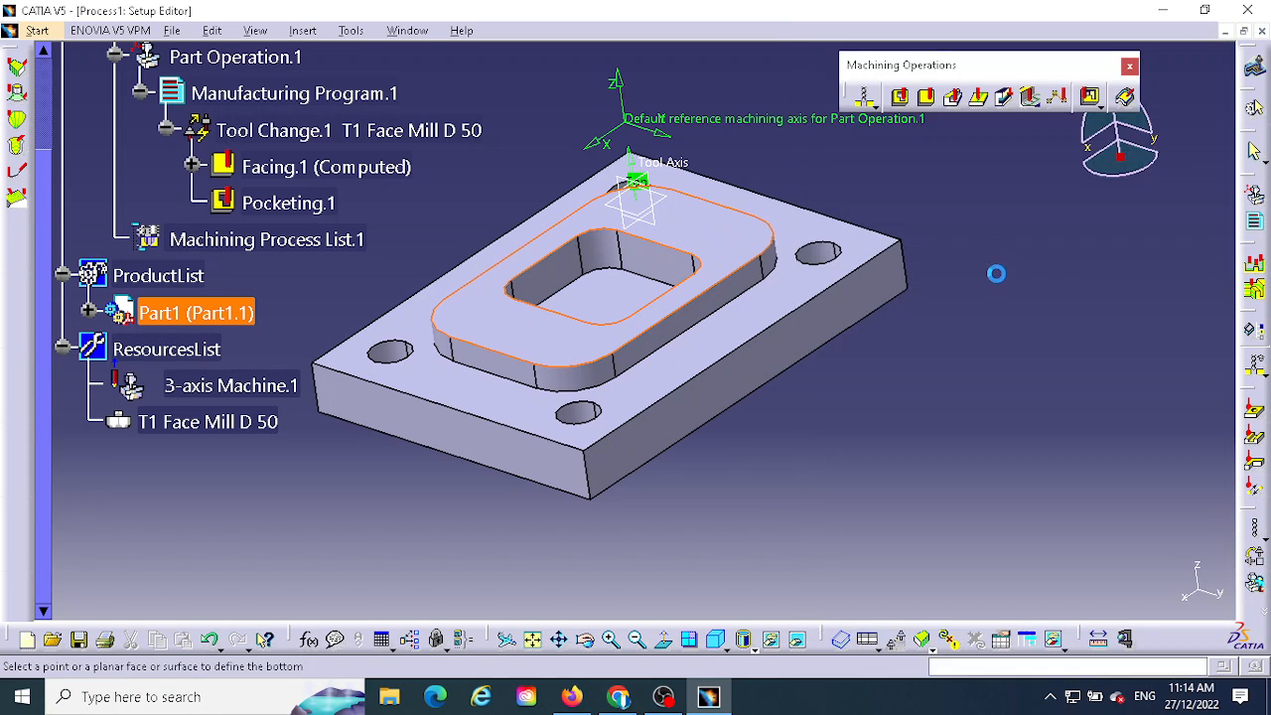
{"action": "left_click", "coordinate": [617, 299]}
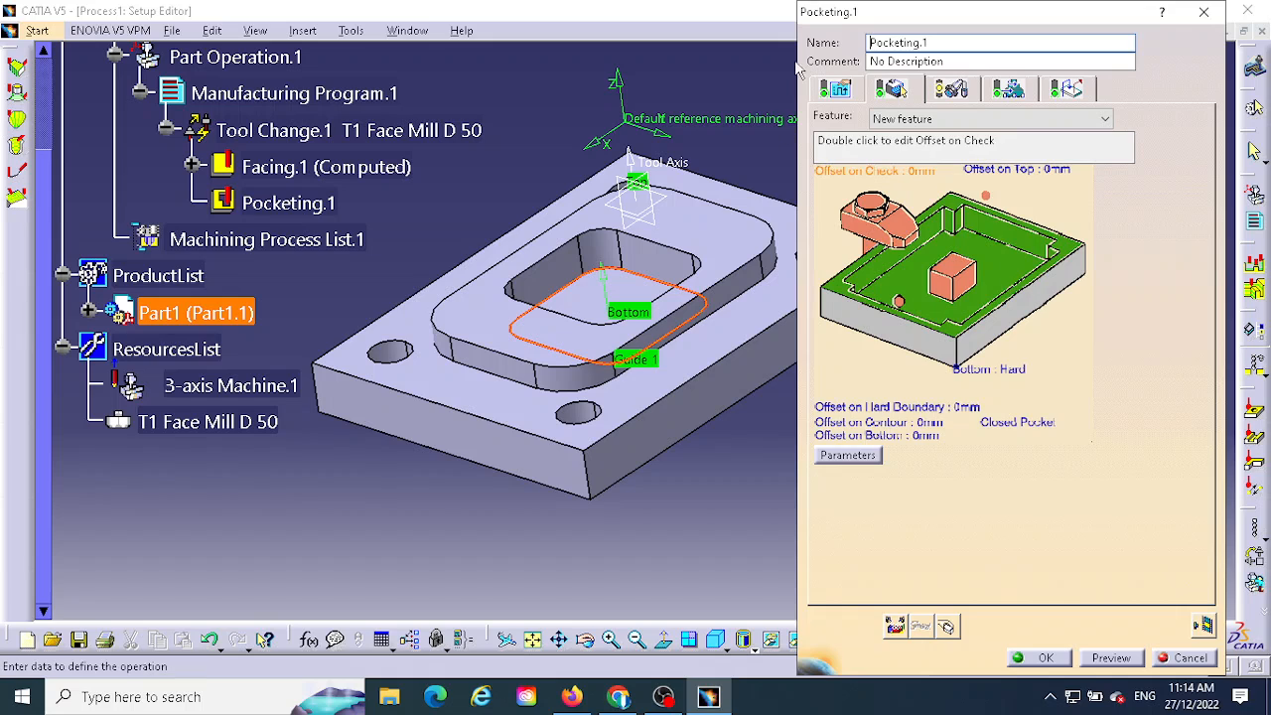
Step: Set the pocketing tool path style to Inward helical after trying Back and forth
{"action": "left_click", "coordinate": [833, 89]}
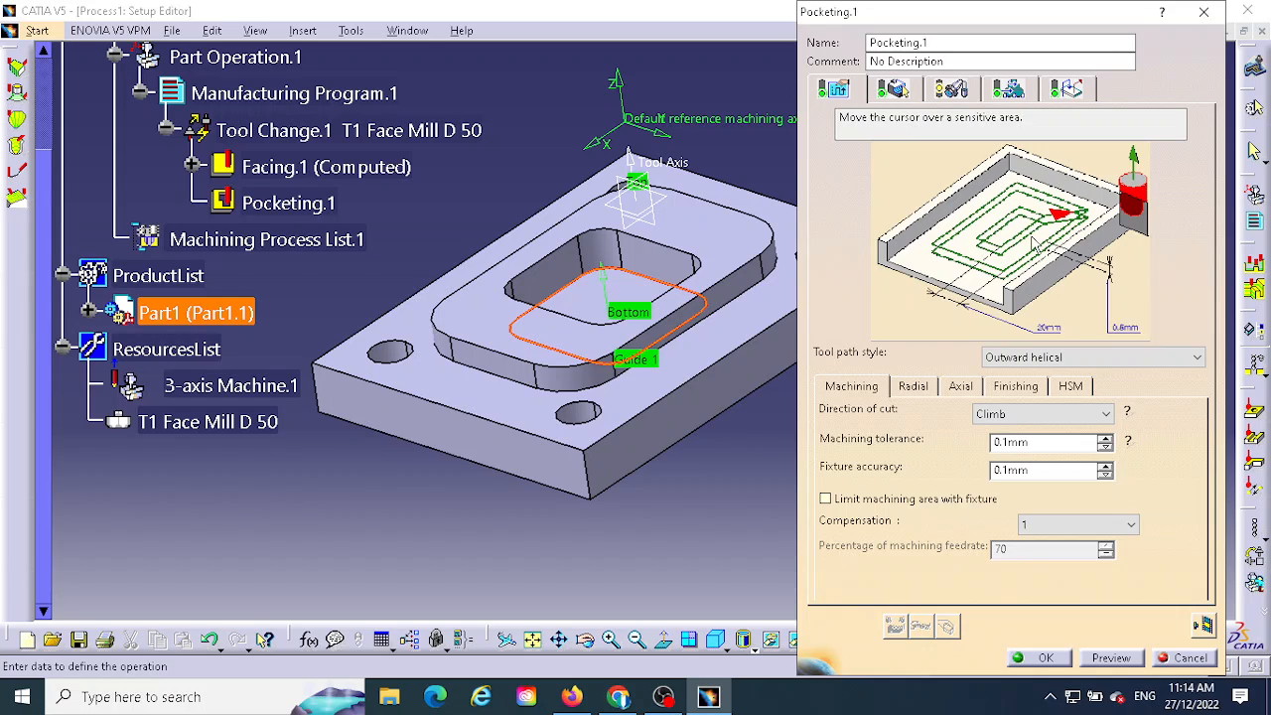
{"action": "left_click", "coordinate": [1112, 358]}
{"action": "left_click", "coordinate": [1045, 379]}
{"action": "left_click", "coordinate": [1131, 357]}
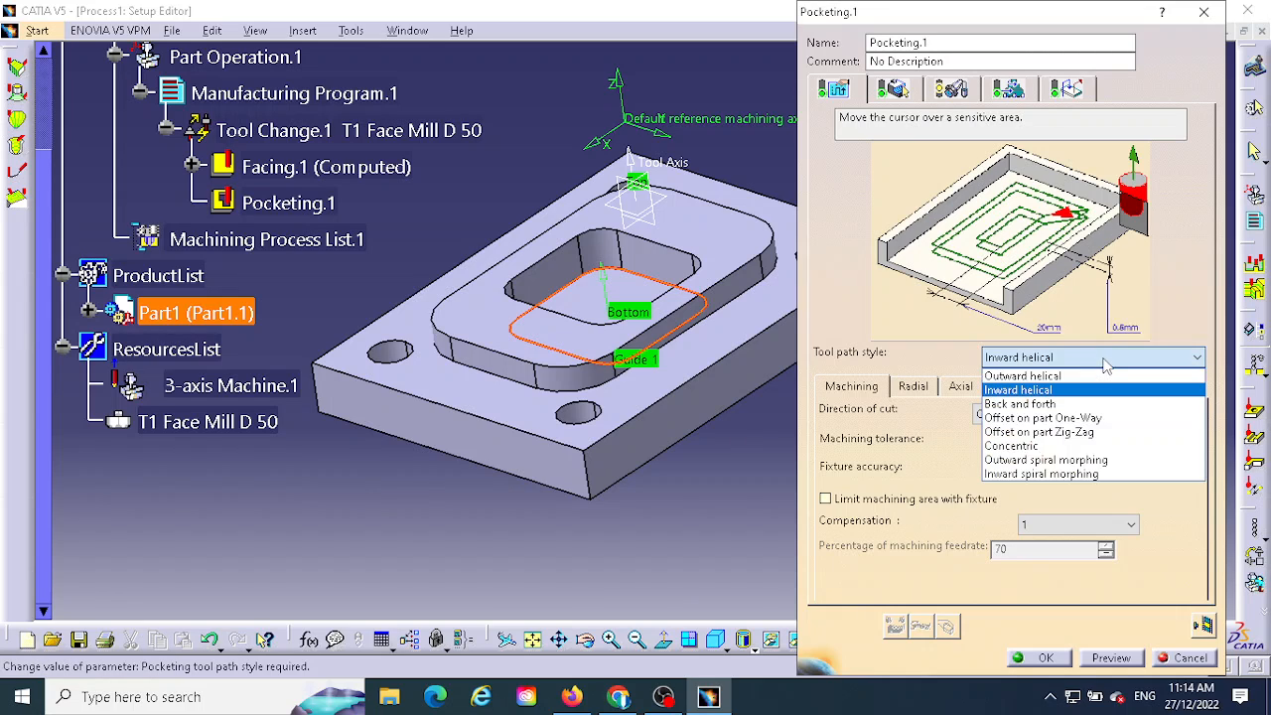
{"action": "left_click", "coordinate": [1054, 405]}
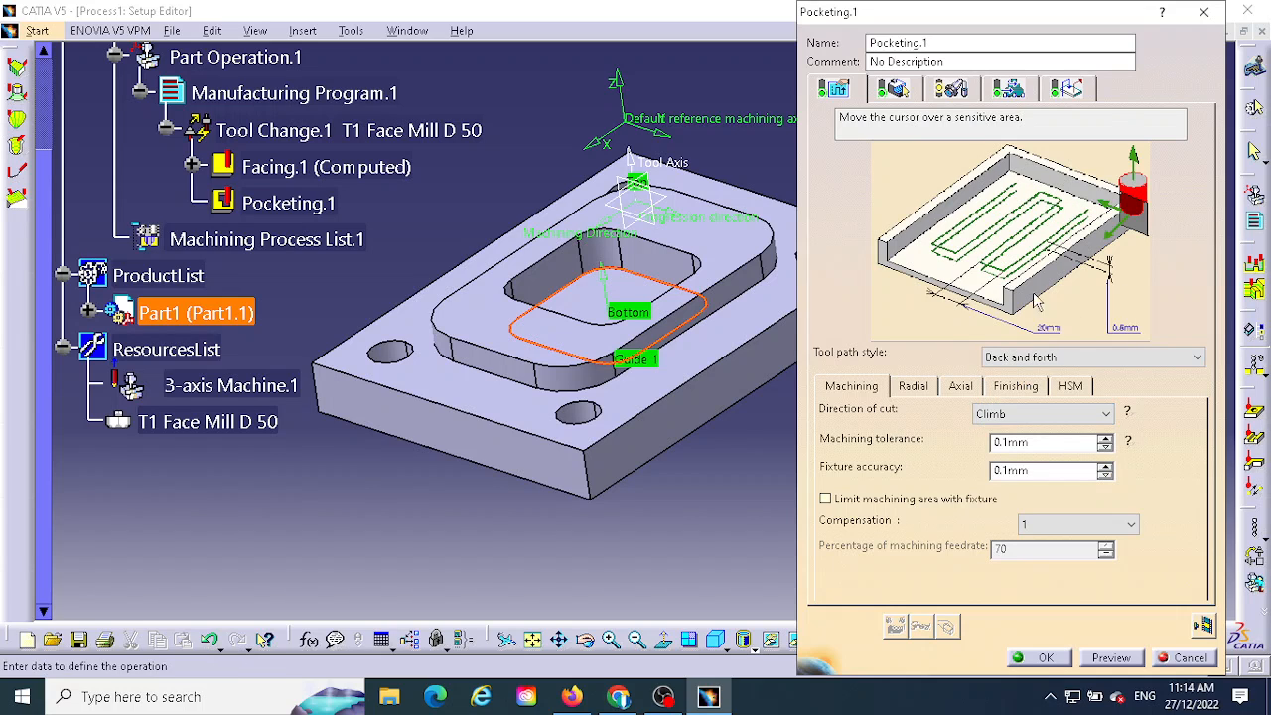
{"action": "left_click", "coordinate": [1042, 357]}
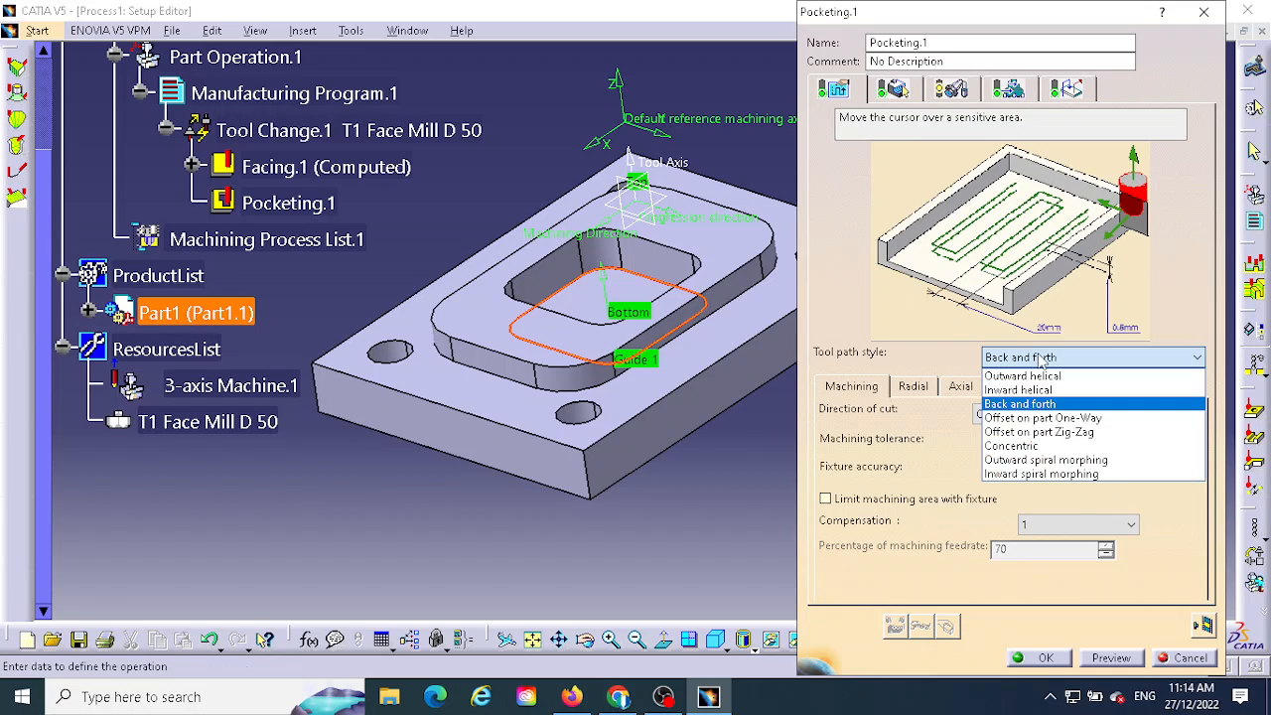
{"action": "left_click", "coordinate": [1051, 389]}
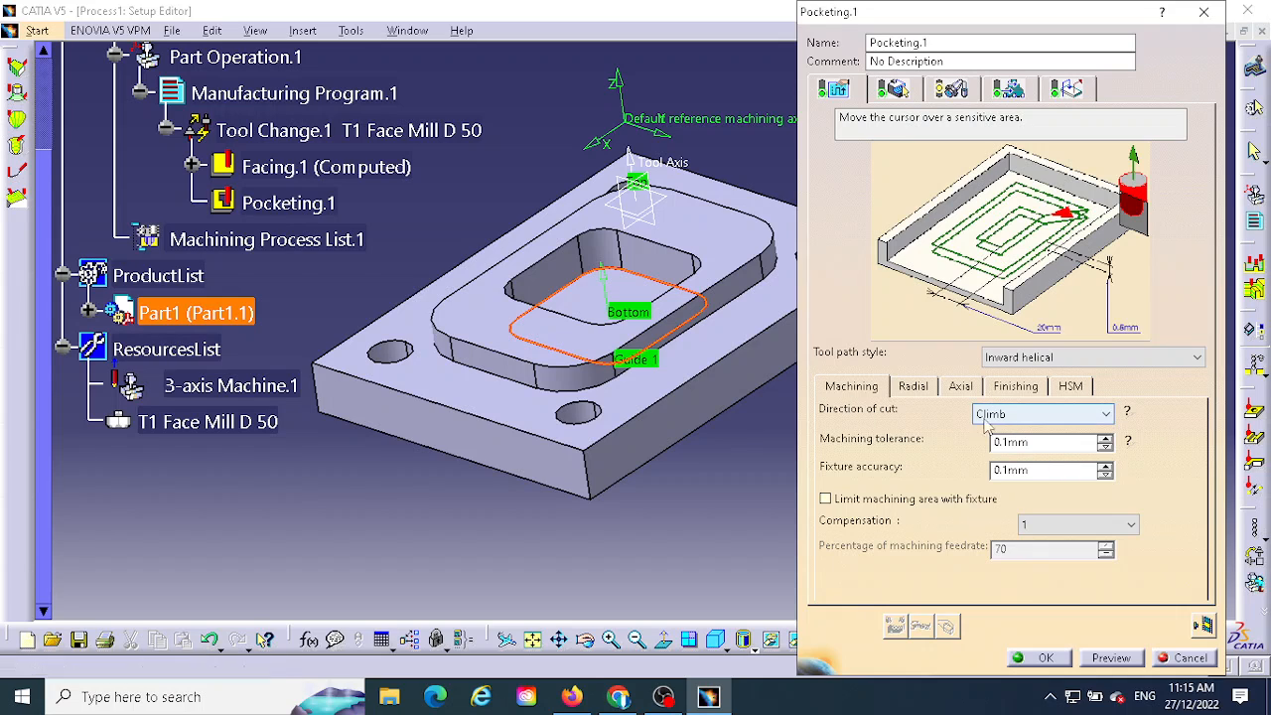
Step: Review the pocketing strategy's direction of cut, radial stepover and axial depth of cut settings with their help illustrations
{"action": "left_click", "coordinate": [1128, 414]}
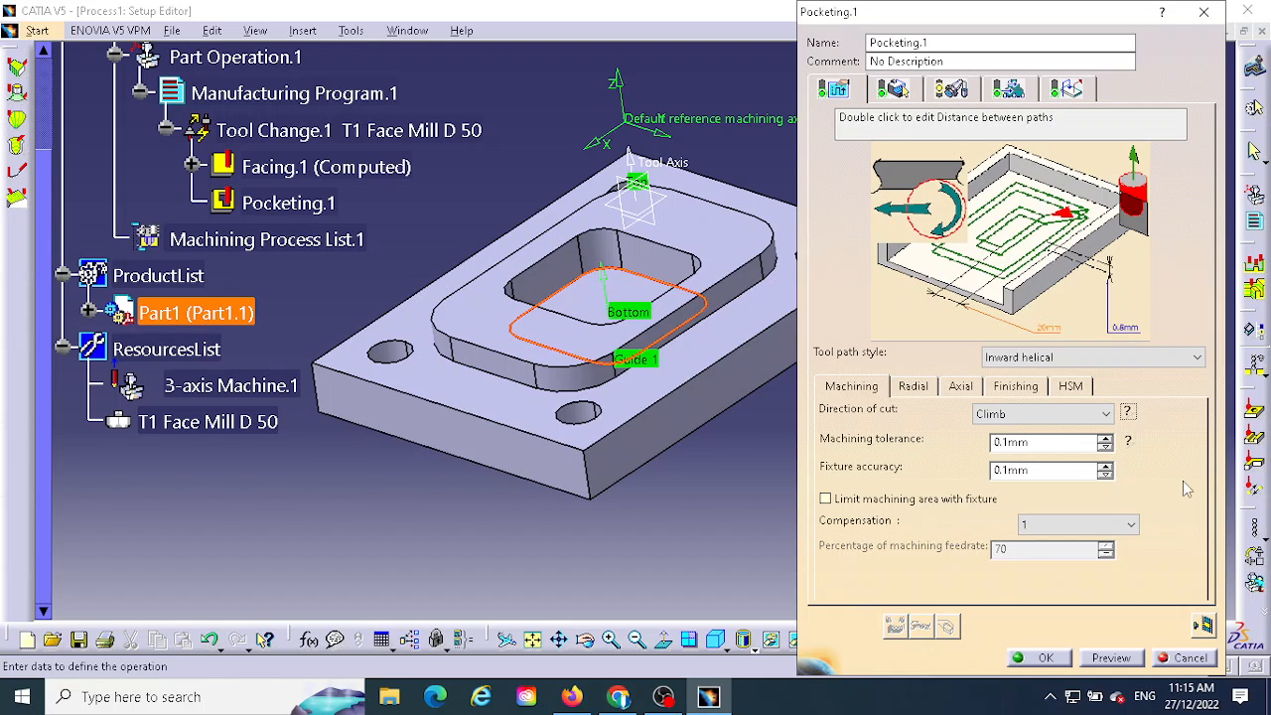
{"action": "left_click", "coordinate": [915, 387]}
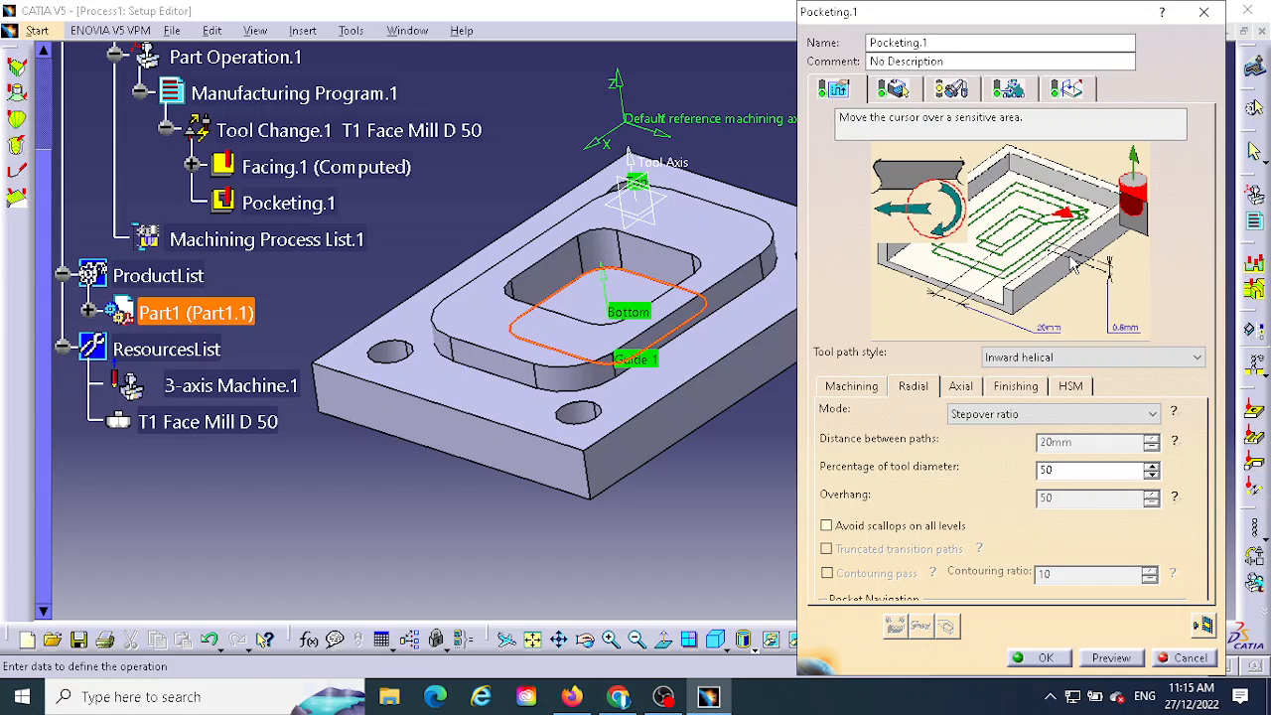
{"action": "mouse_move", "coordinate": [1177, 414]}
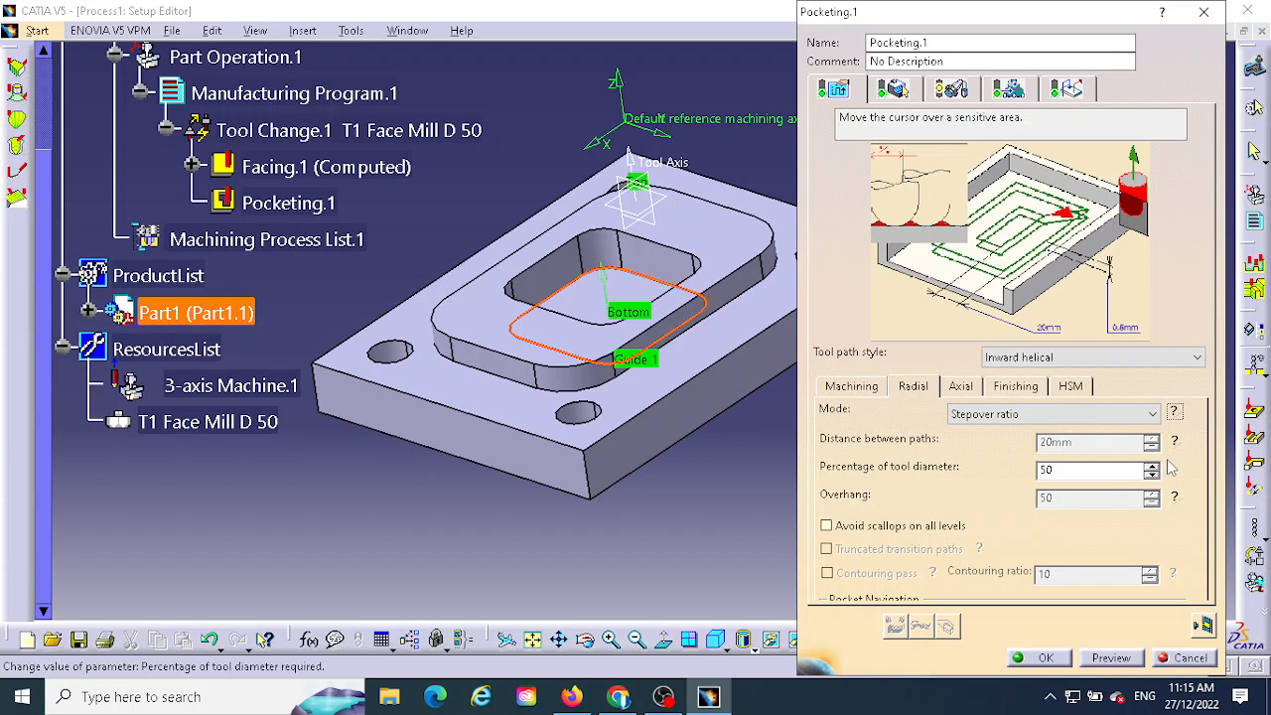
{"action": "mouse_move", "coordinate": [1175, 437]}
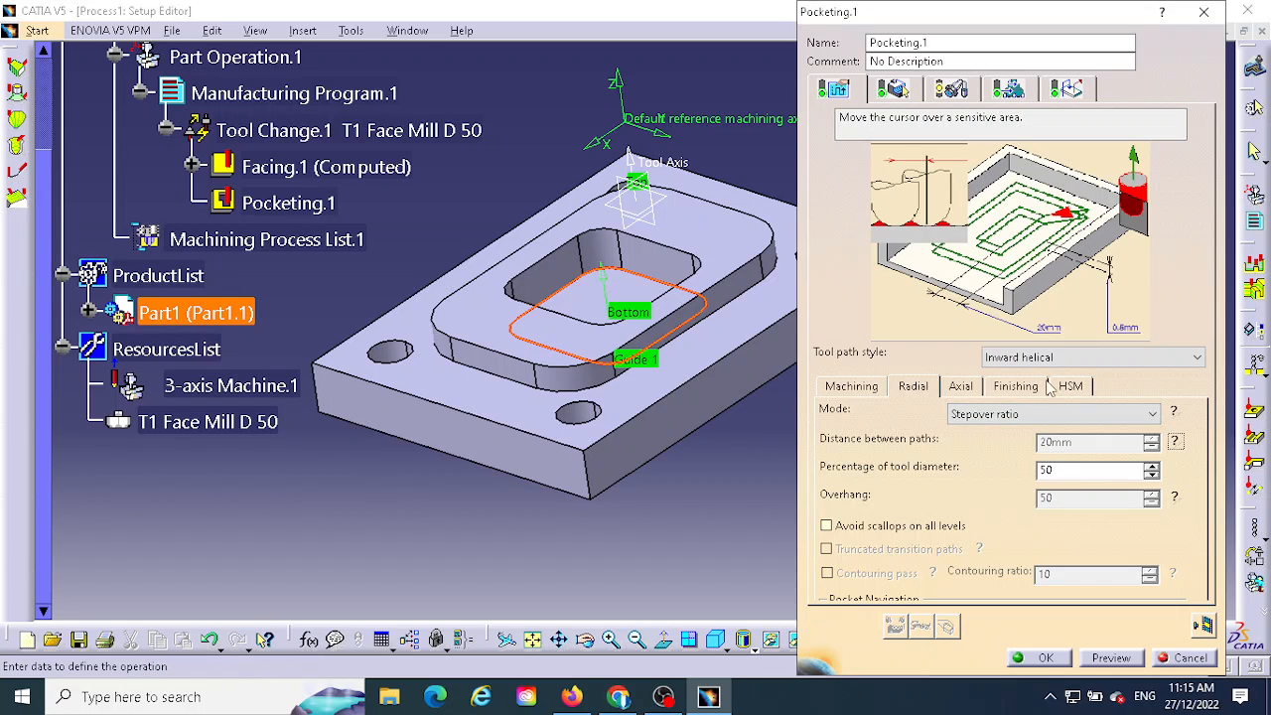
{"action": "left_click", "coordinate": [960, 386]}
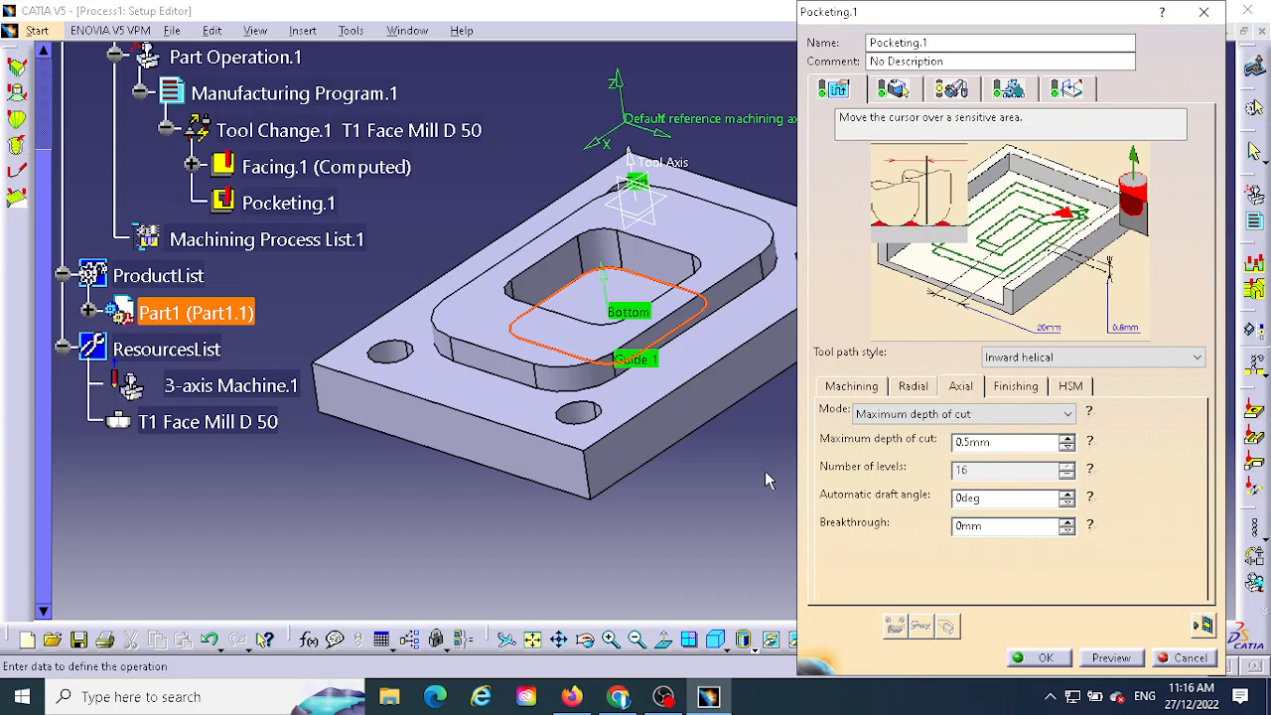
Step: Assign the T2 End Mill D 10 to the pocketing operation and set its corner radius to 0 mm
{"action": "left_click", "coordinate": [950, 89]}
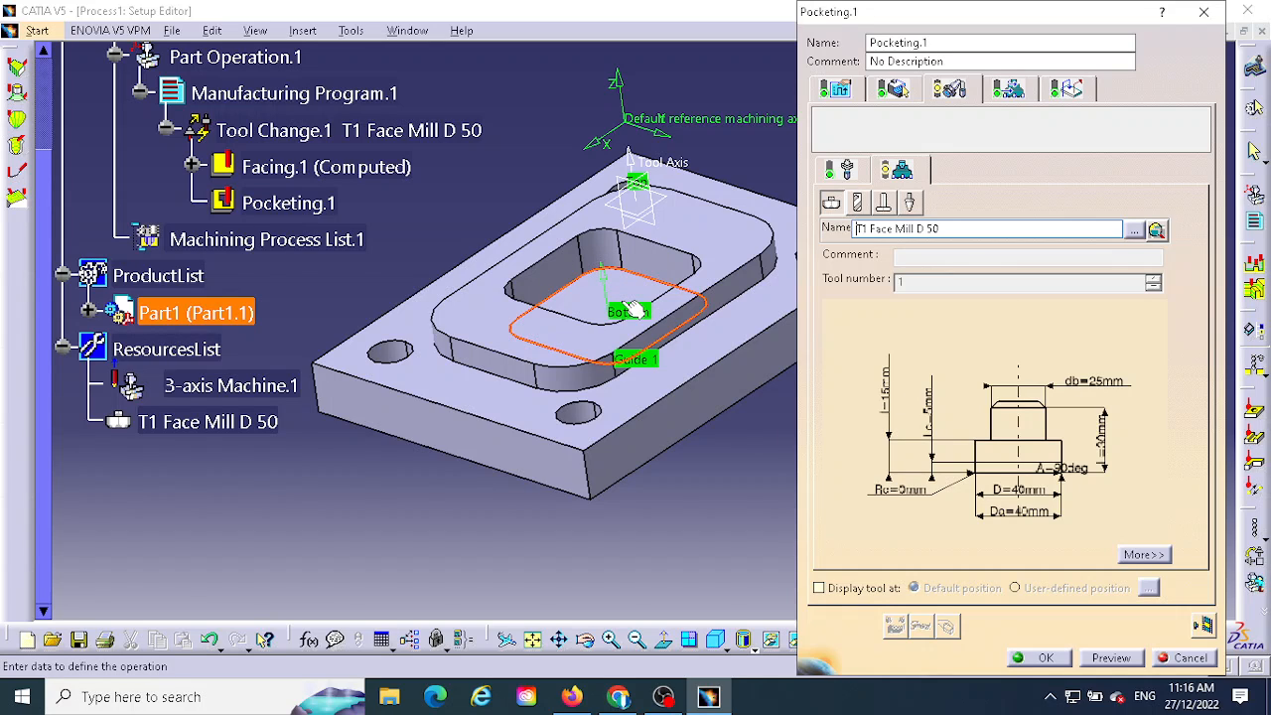
{"action": "left_click", "coordinate": [859, 205]}
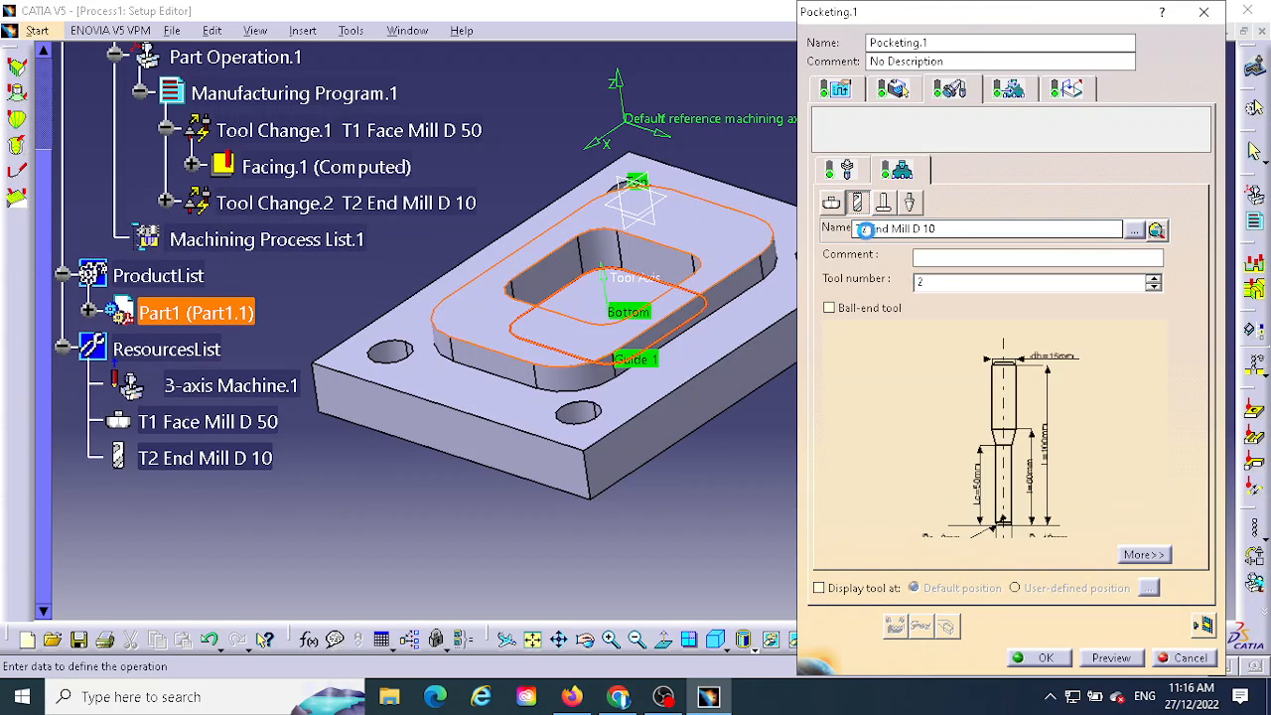
{"action": "mouse_move", "coordinate": [1058, 488]}
{"action": "middle_mouse_down"}
{"action": "mouse_move", "coordinate": [1049, 432]}
{"action": "mouse_move", "coordinate": [1069, 527]}
{"action": "middle_mouse_up"}
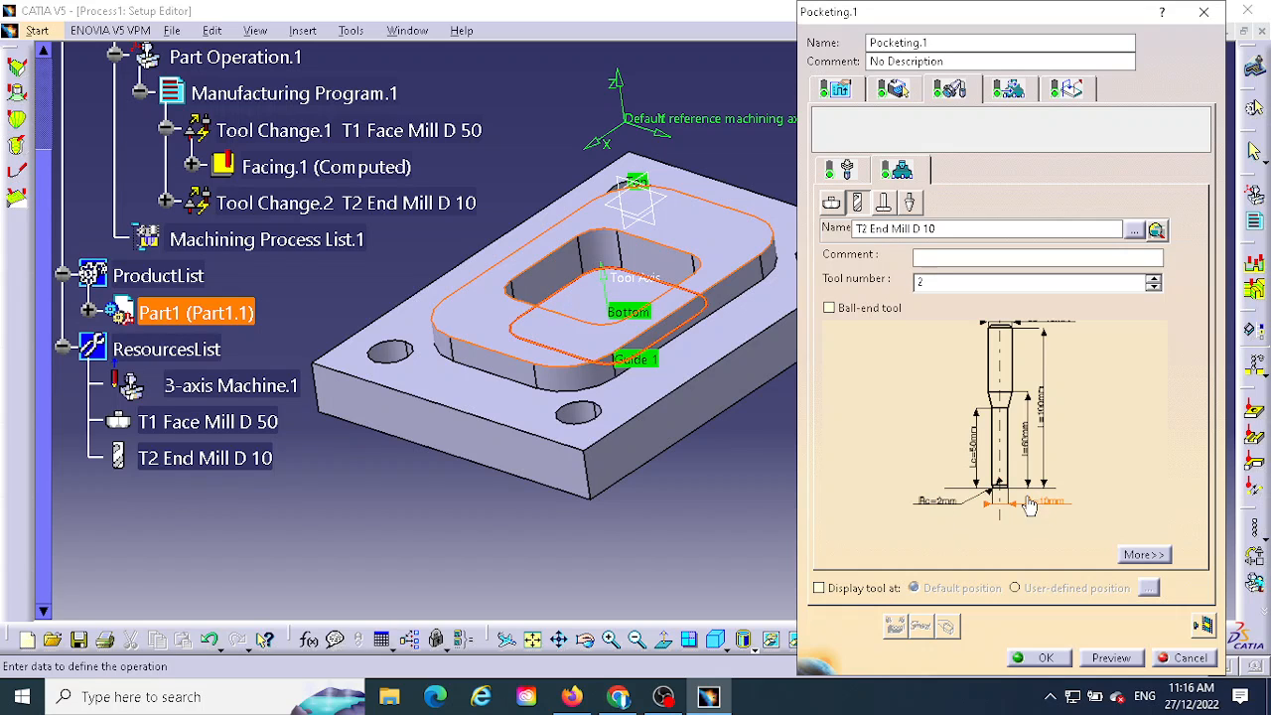
{"action": "middle_click_drag", "start_coordinate": [1026, 497], "coordinate": [986, 459]}
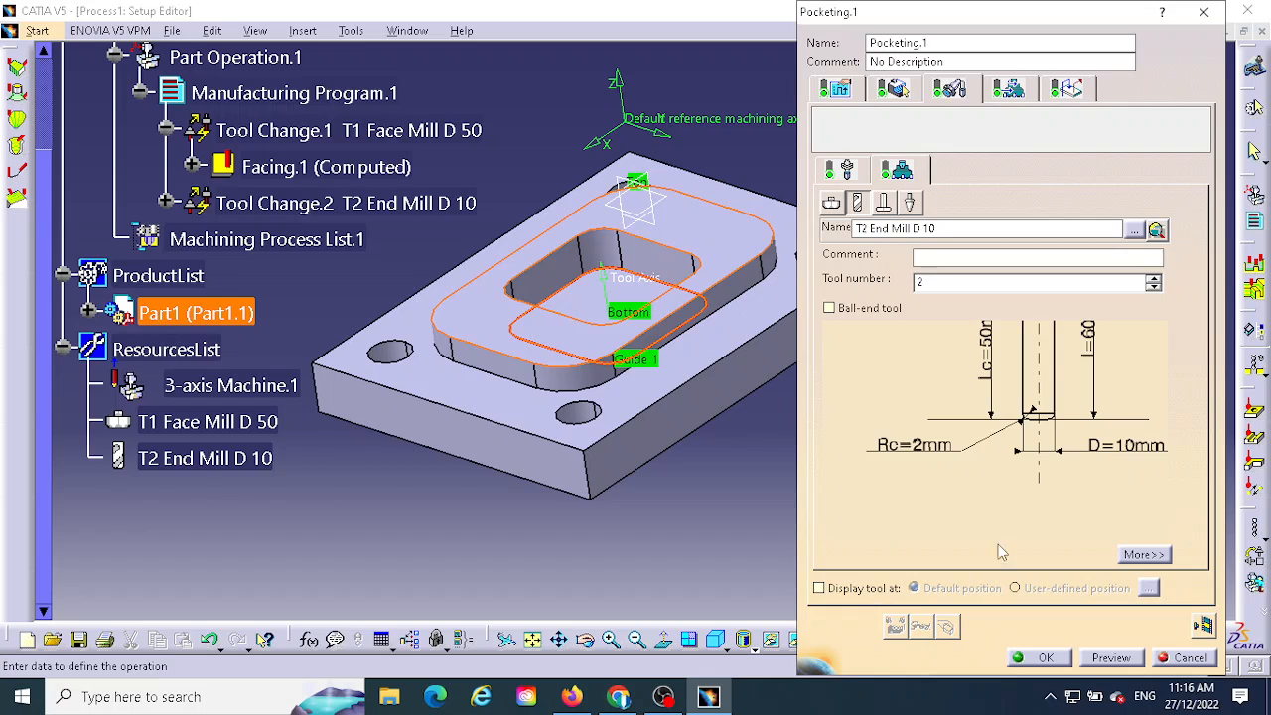
{"action": "double_click", "coordinate": [904, 448]}
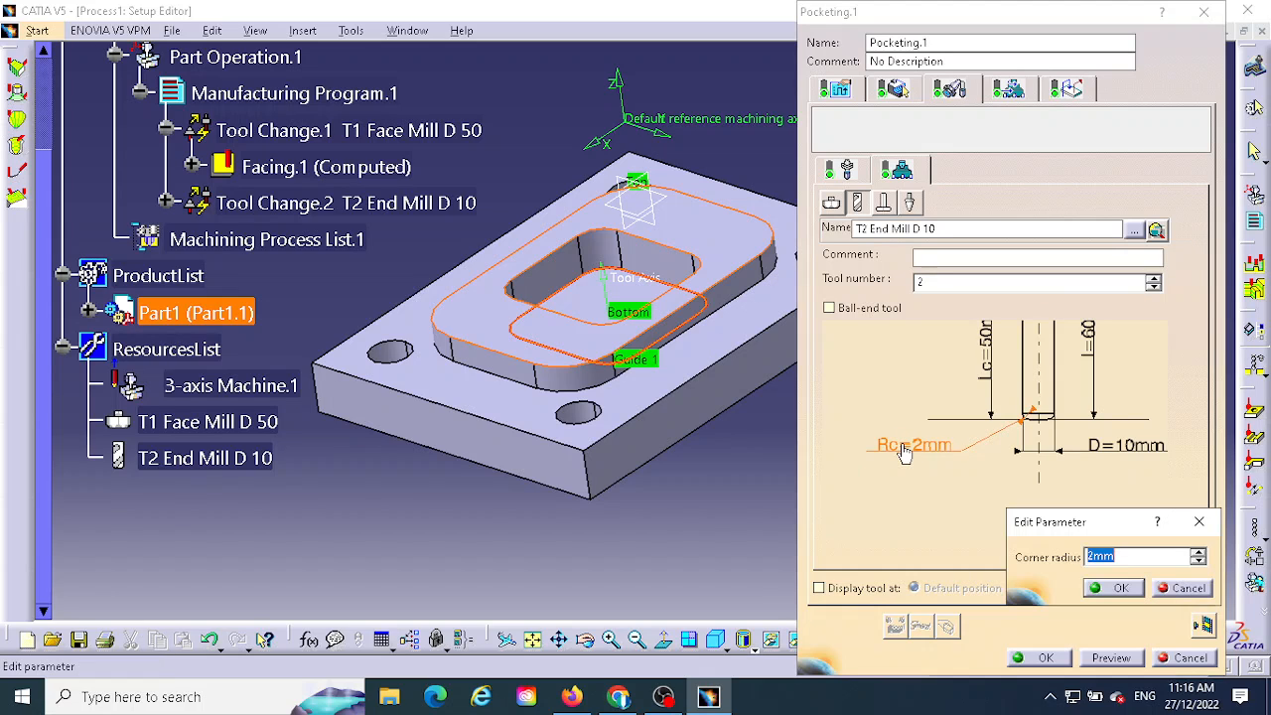
{"action": "type", "text": "0"}
{"action": "left_click", "coordinate": [1119, 588]}
Step: Examine the end mill's dimensions, technology and cutting data, and the pocketing operation's feedrate and spindle speed settings
{"action": "middle_click_drag", "start_coordinate": [1067, 486], "coordinate": [1098, 388]}
{"action": "middle_click_drag", "start_coordinate": [1115, 450], "coordinate": [1130, 351]}
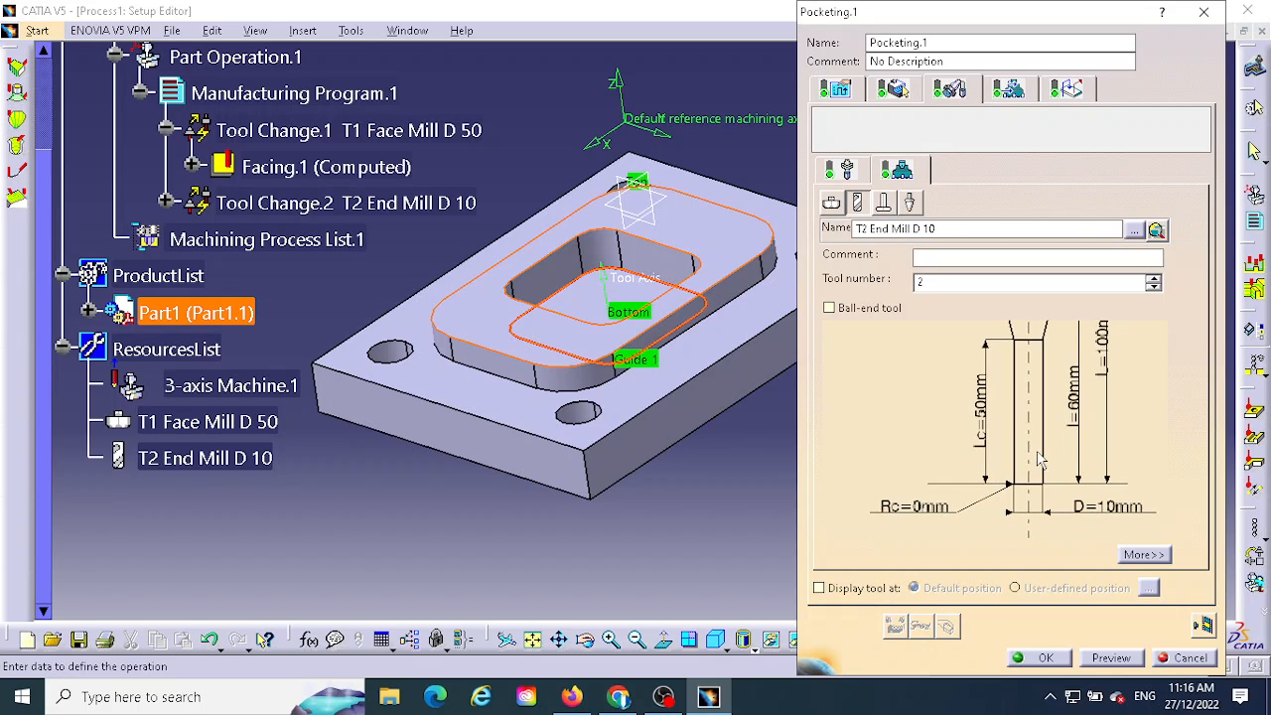
{"action": "middle_click_drag", "start_coordinate": [1151, 415], "coordinate": [1071, 434]}
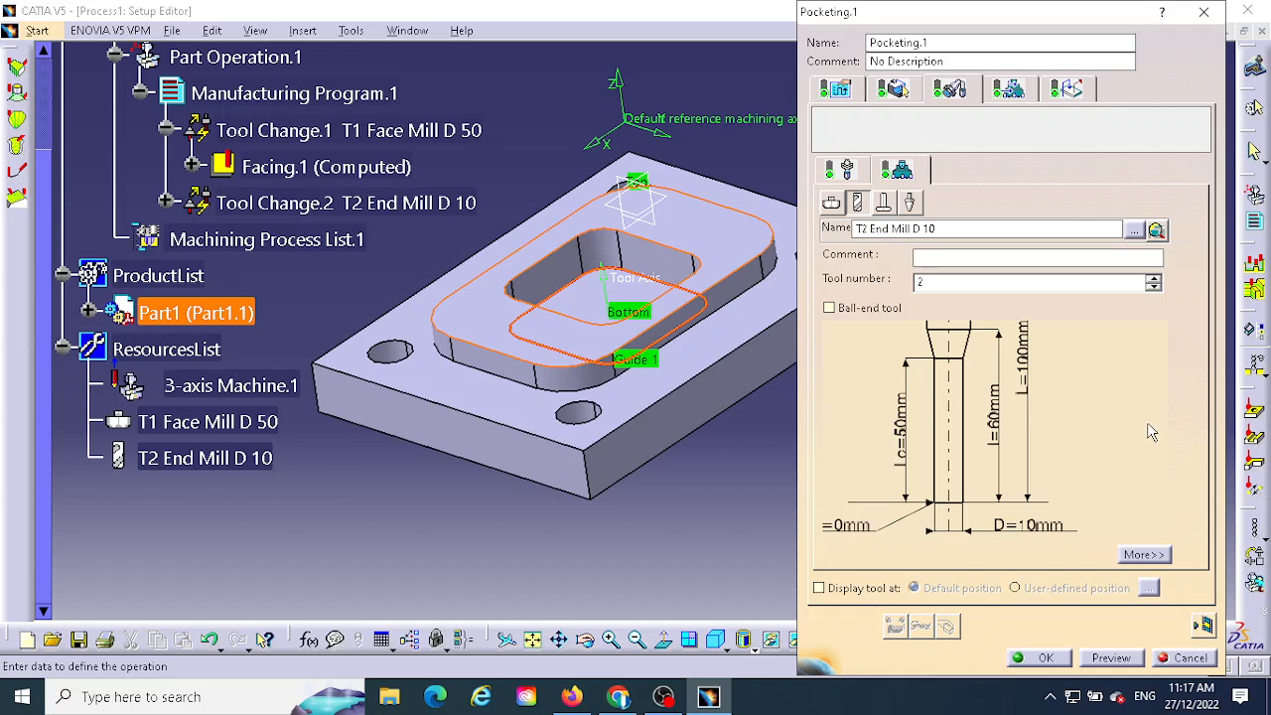
{"action": "middle_click_drag", "start_coordinate": [1148, 426], "coordinate": [1158, 486]}
{"action": "mouse_move", "coordinate": [1110, 371]}
{"action": "middle_mouse_down"}
{"action": "mouse_move", "coordinate": [1131, 408]}
{"action": "mouse_move", "coordinate": [1123, 443]}
{"action": "middle_mouse_up"}
{"action": "mouse_move", "coordinate": [1149, 387]}
{"action": "middle_mouse_down", "text": "ctrl"}
{"action": "mouse_move", "coordinate": [1151, 370]}
{"action": "mouse_move", "coordinate": [1118, 457]}
{"action": "mouse_move", "coordinate": [1066, 468]}
{"action": "mouse_move", "coordinate": [1081, 360]}
{"action": "mouse_move", "coordinate": [1057, 398]}
{"action": "middle_mouse_up", "text": "ctrl"}
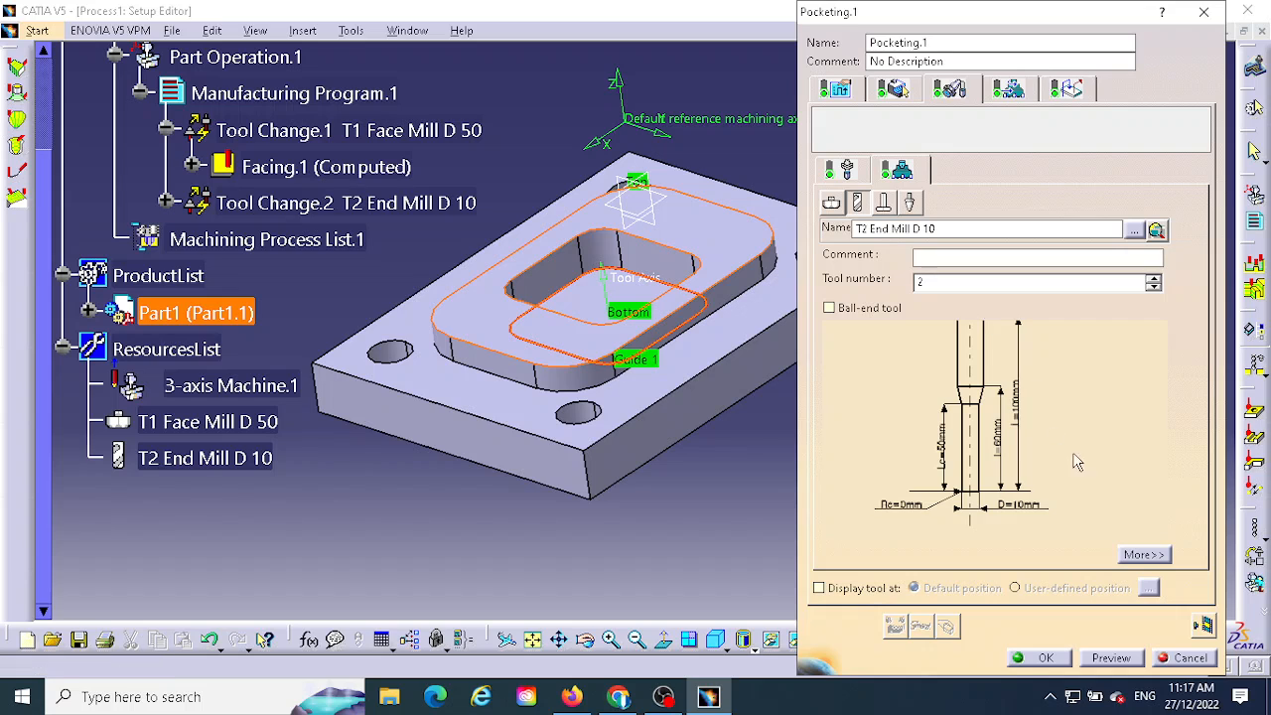
{"action": "left_click", "coordinate": [1142, 556]}
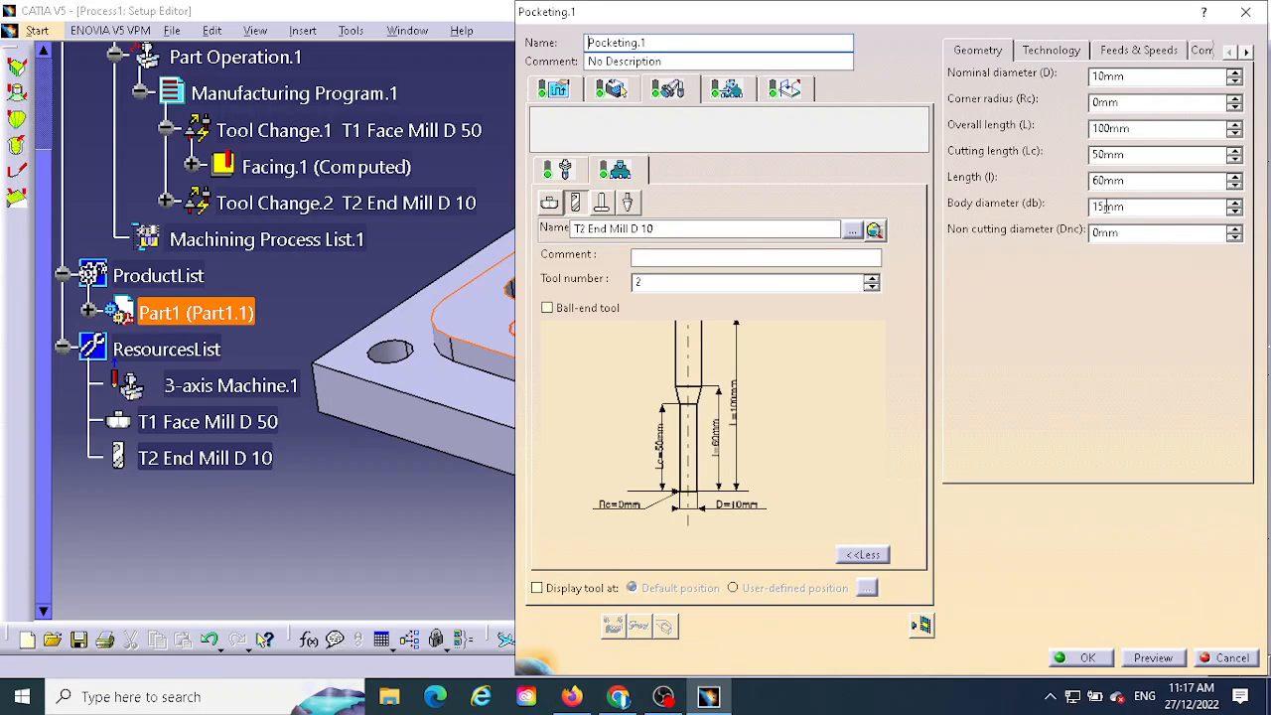
{"action": "left_click", "coordinate": [1051, 52]}
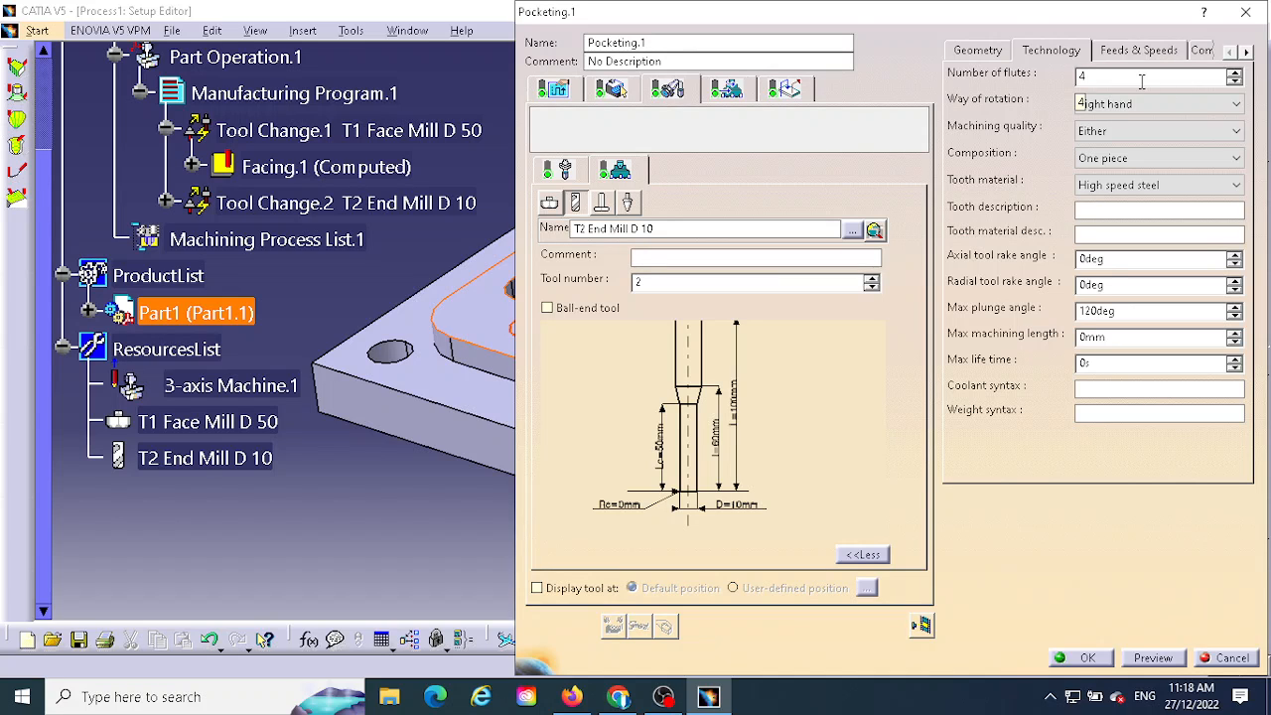
{"action": "left_click", "coordinate": [1145, 55]}
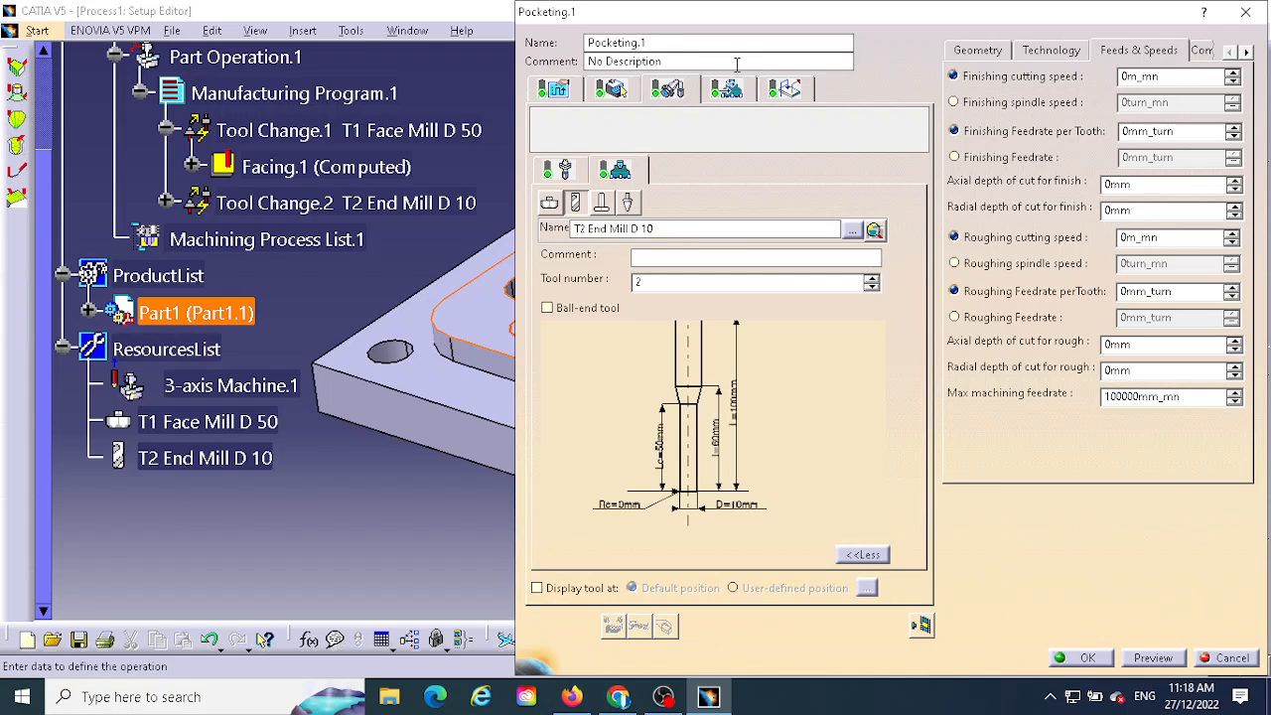
{"action": "left_click", "coordinate": [862, 555]}
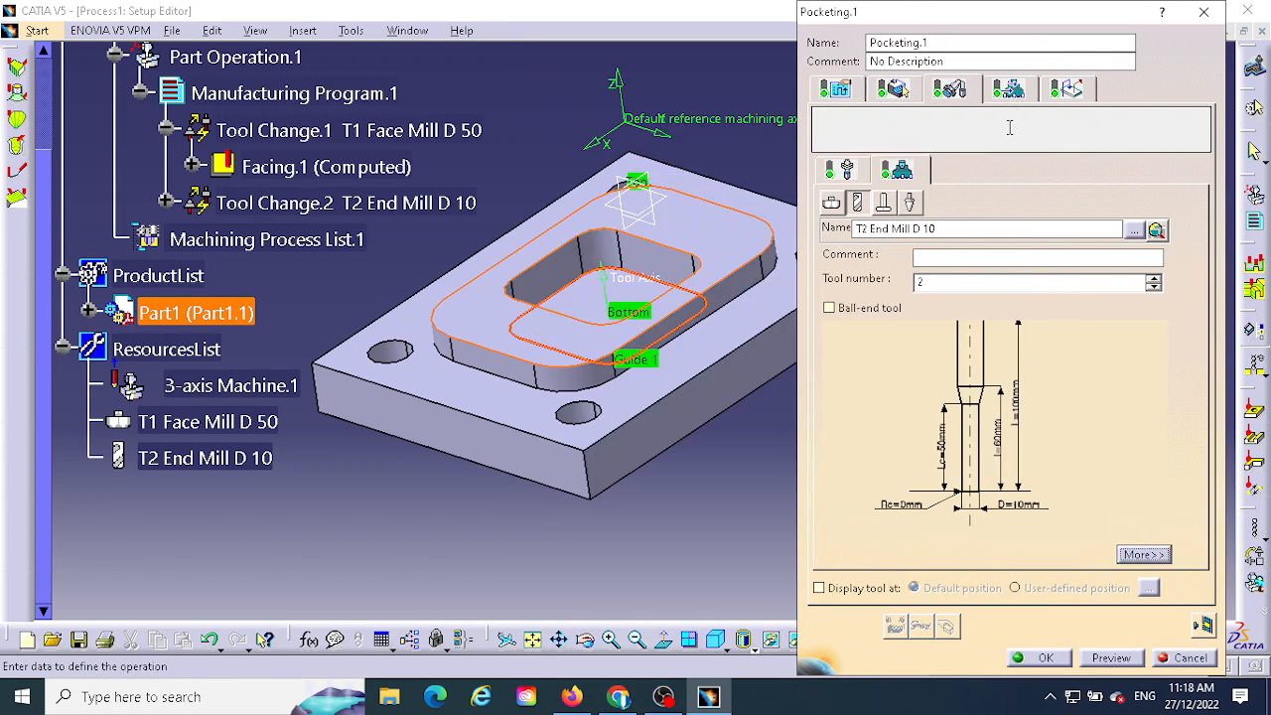
{"action": "left_click", "coordinate": [1008, 89]}
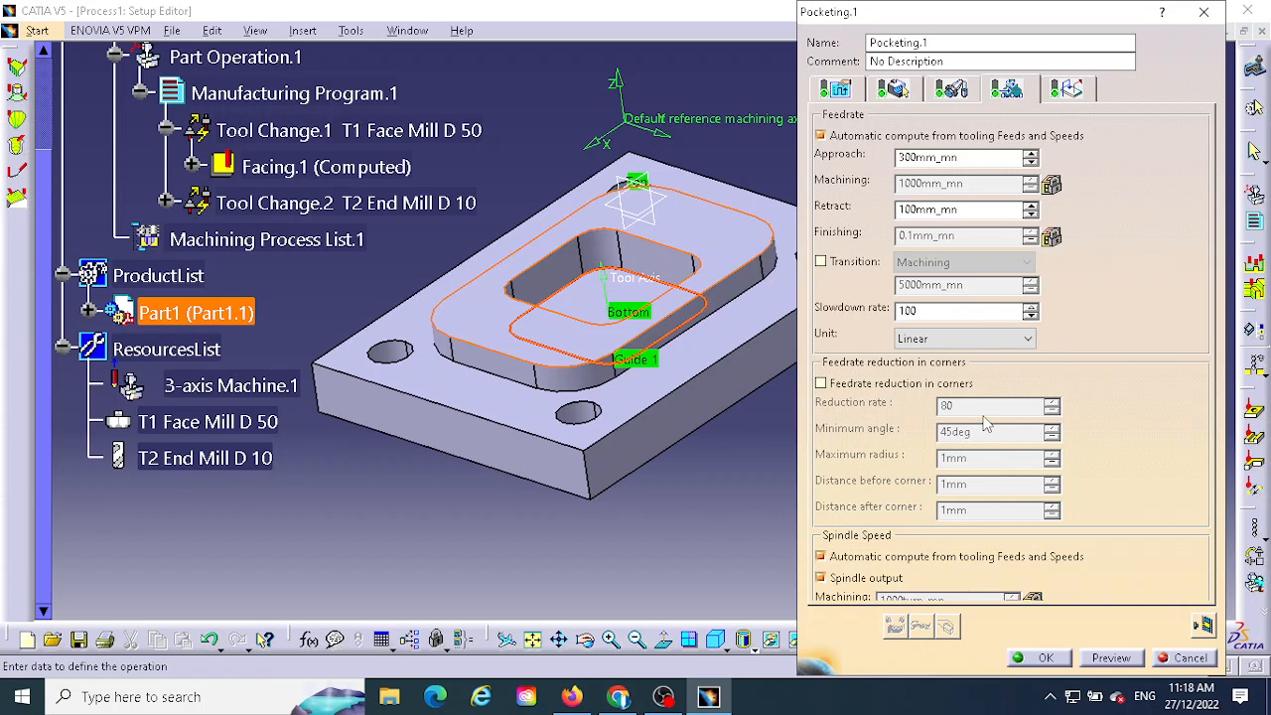
Step: Set both the Approach and Retract macros of the pocketing operation to Axial mode
{"action": "left_click", "coordinate": [1077, 99]}
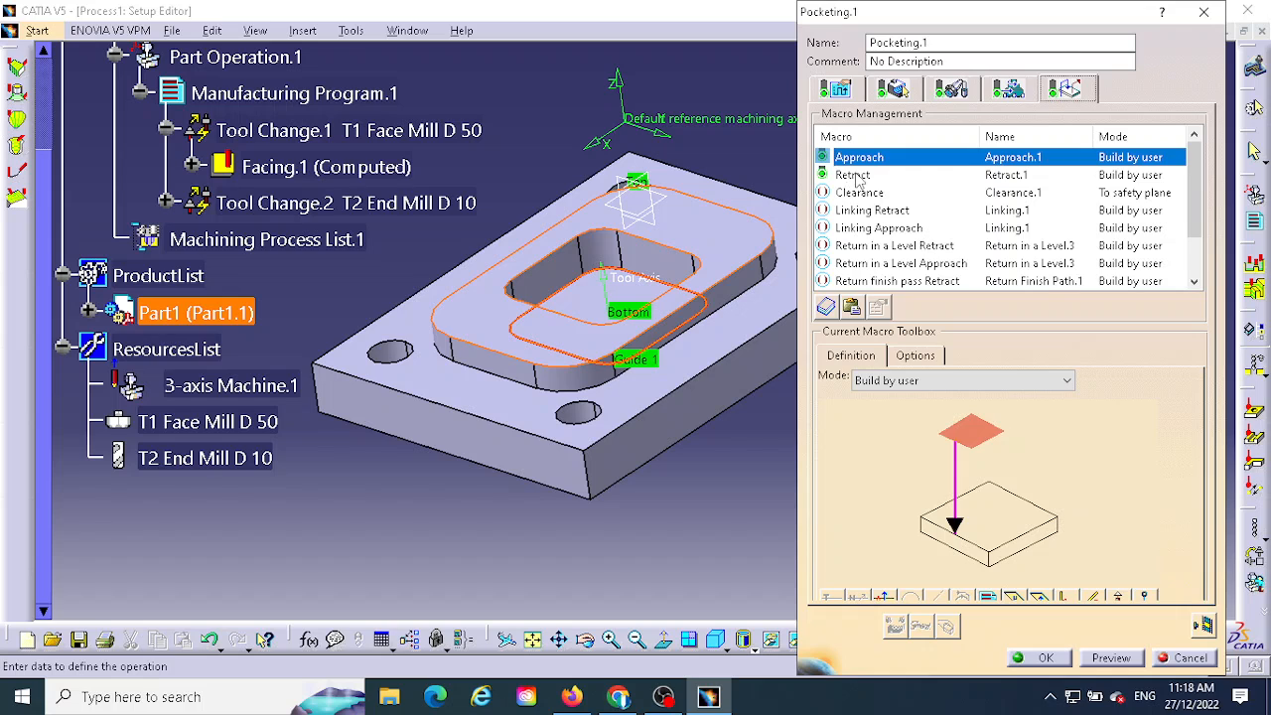
{"action": "left_click", "coordinate": [855, 176]}
{"action": "left_click", "coordinate": [860, 158]}
{"action": "left_click", "coordinate": [867, 174]}
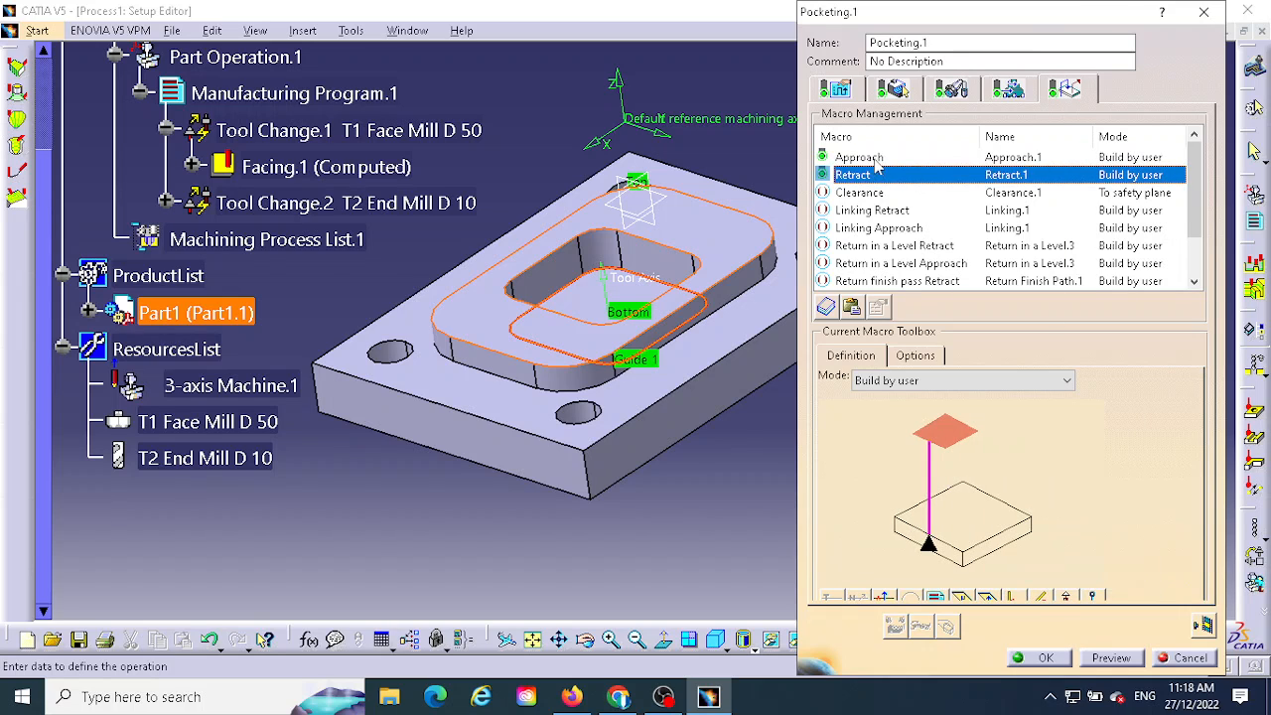
{"action": "left_click", "coordinate": [861, 158]}
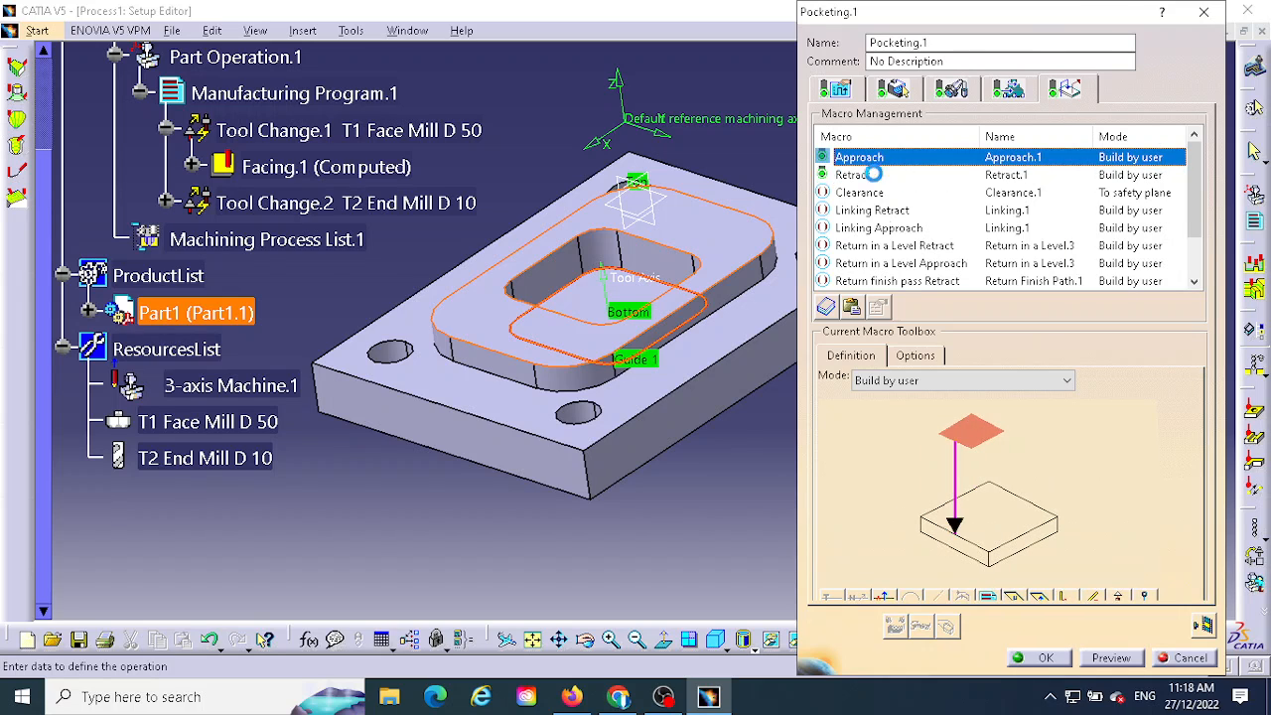
{"action": "left_click", "coordinate": [913, 382]}
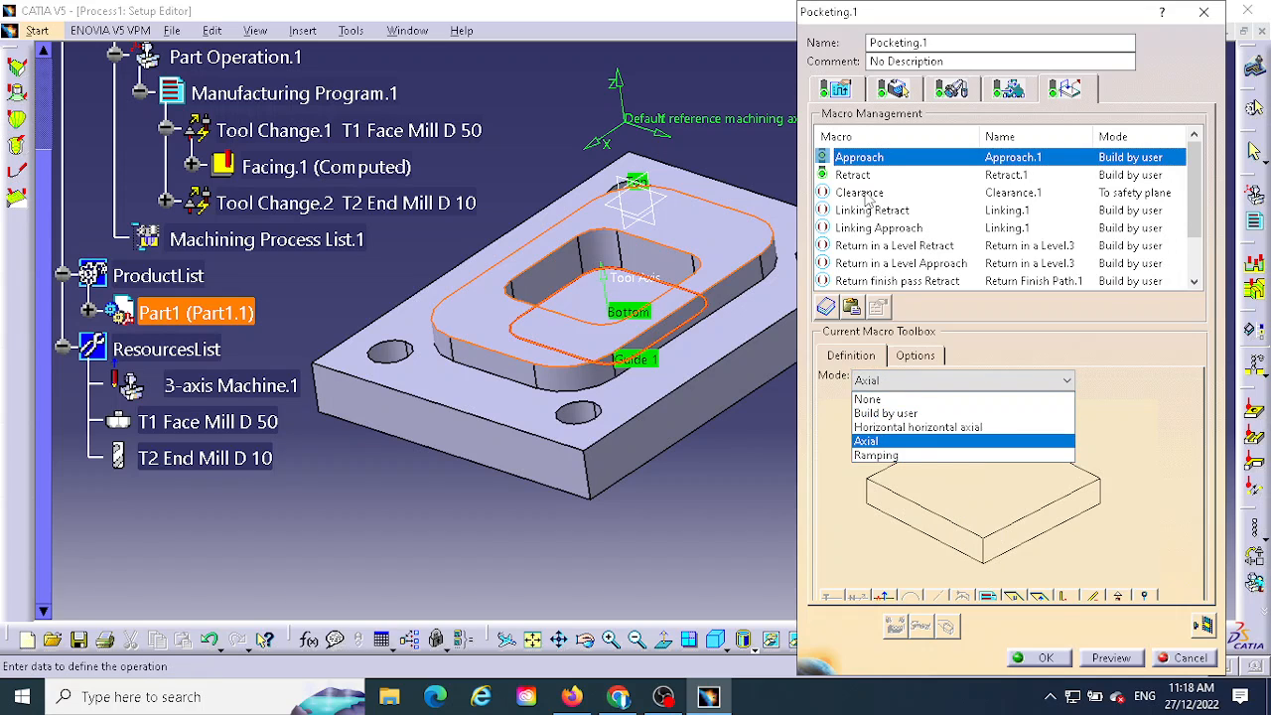
{"action": "left_click", "coordinate": [866, 440]}
{"action": "left_click", "coordinate": [852, 174]}
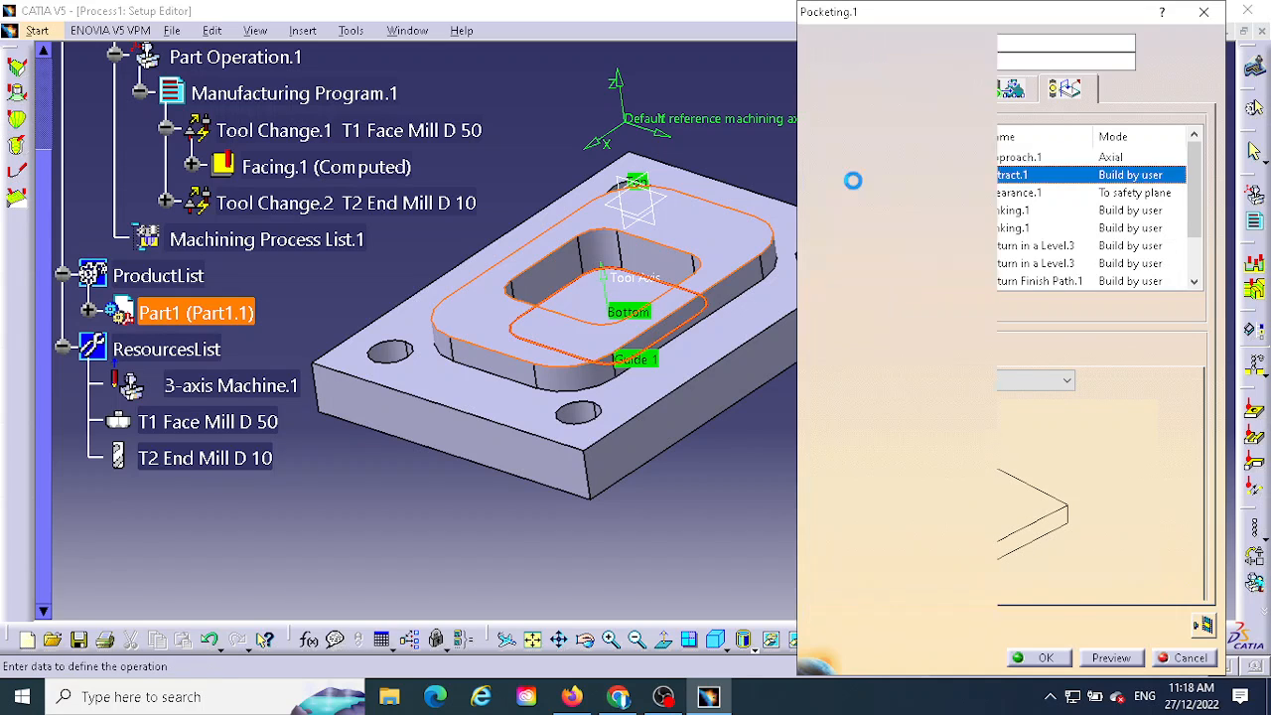
{"action": "left_click", "coordinate": [911, 387]}
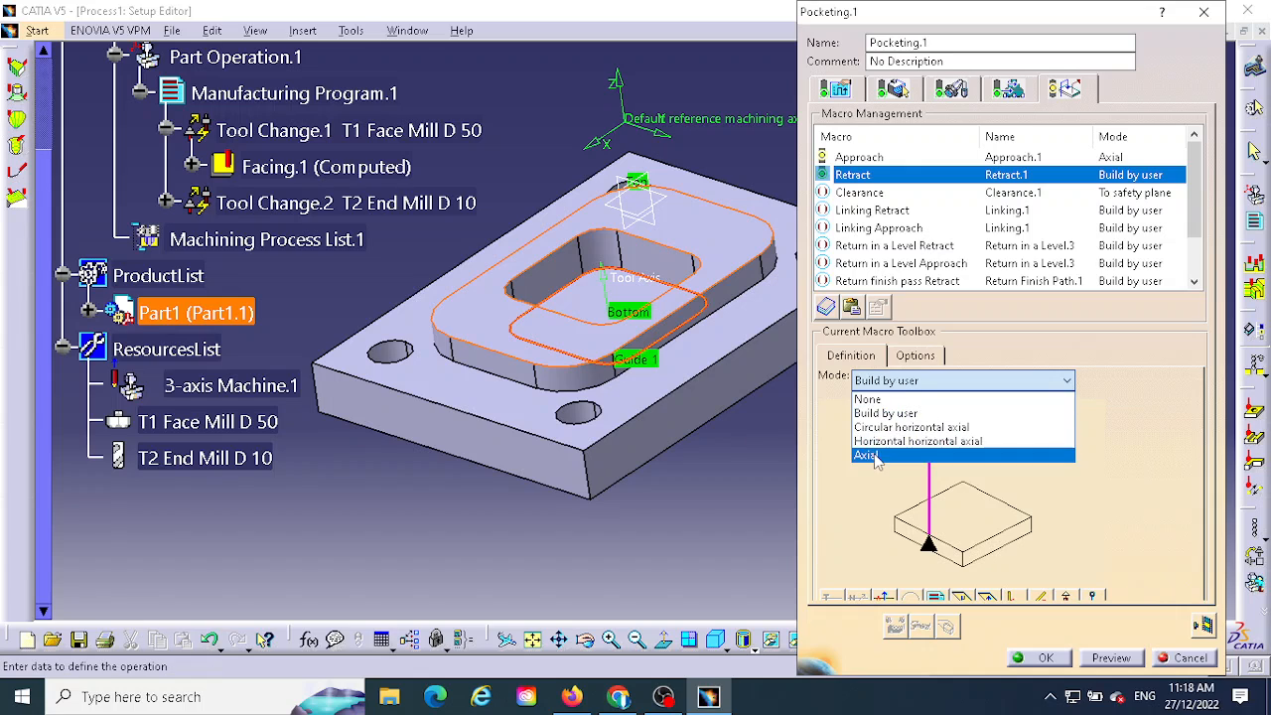
{"action": "left_click", "coordinate": [933, 455]}
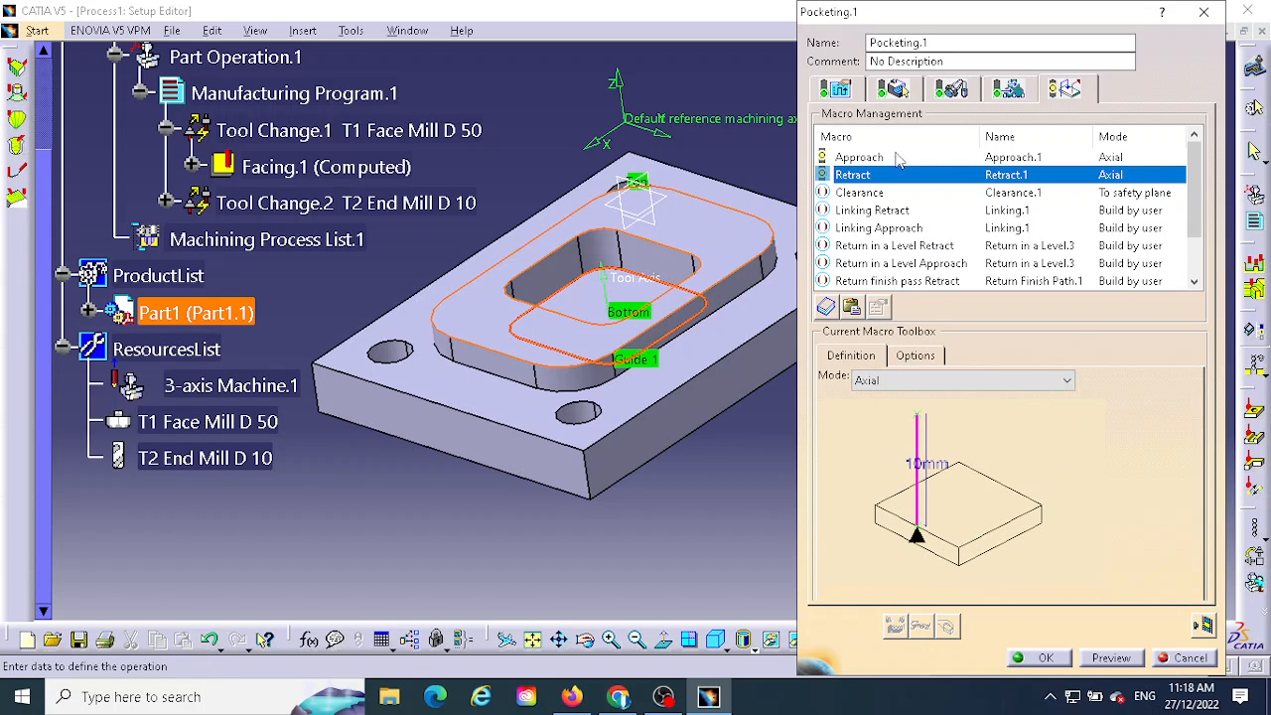
Step: Review the pocketing operation's Clearance macro mode and its strategy, geometry and tool definitions
{"action": "left_click", "coordinate": [861, 193]}
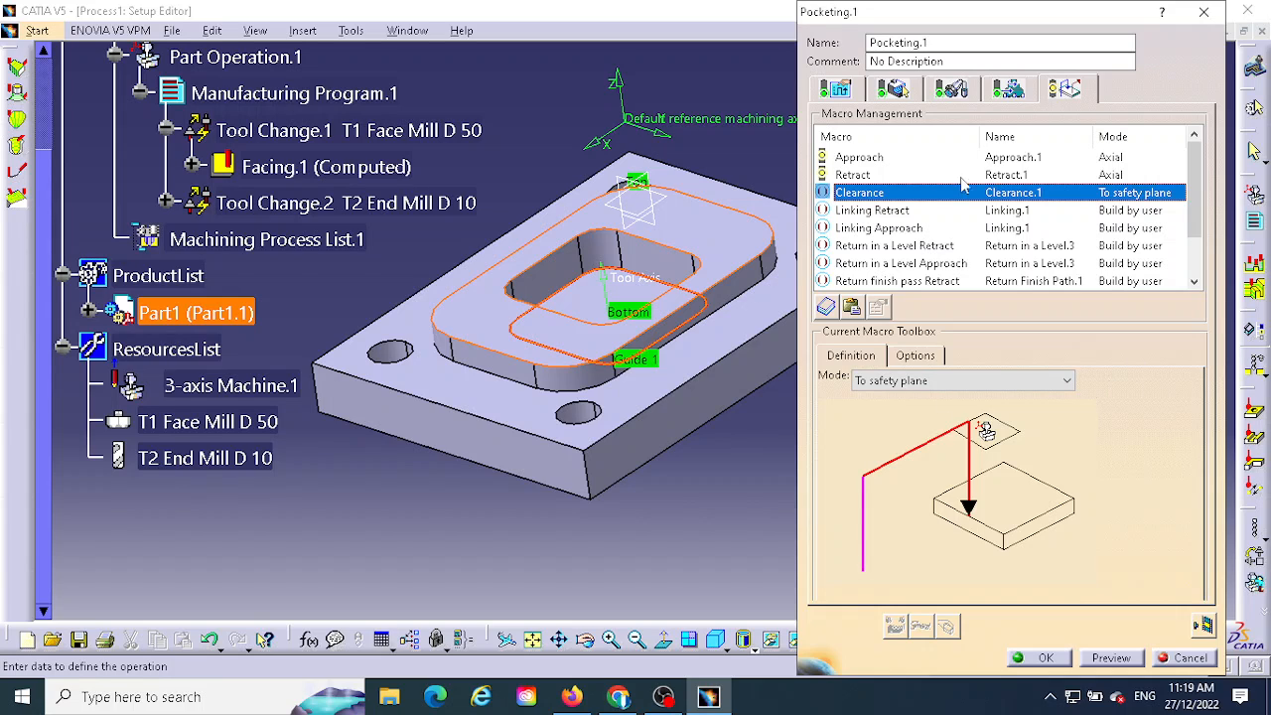
{"action": "left_click", "coordinate": [835, 90]}
{"action": "left_click", "coordinate": [892, 89]}
{"action": "left_click", "coordinate": [951, 95]}
{"action": "left_click", "coordinate": [1068, 89]}
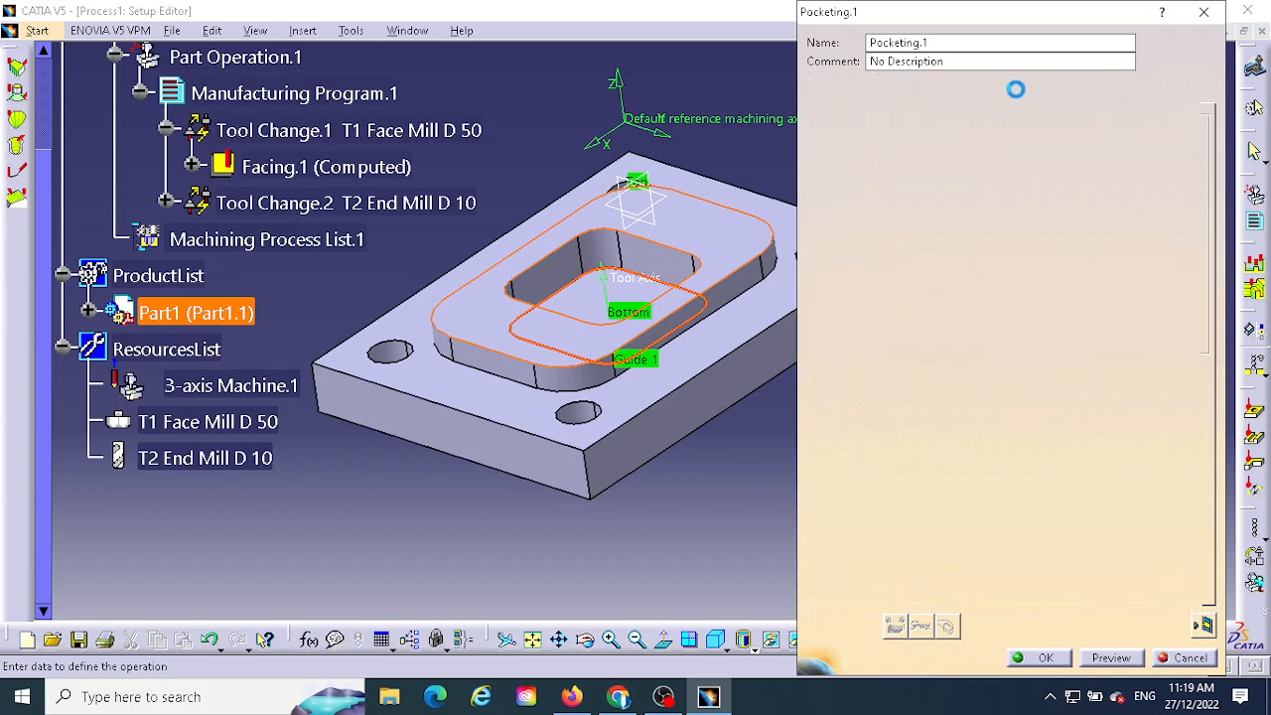
Step: Compute the pocketing tool path and inspect its replay around the plate's central pocket from several angles
{"action": "left_click", "coordinate": [1203, 625]}
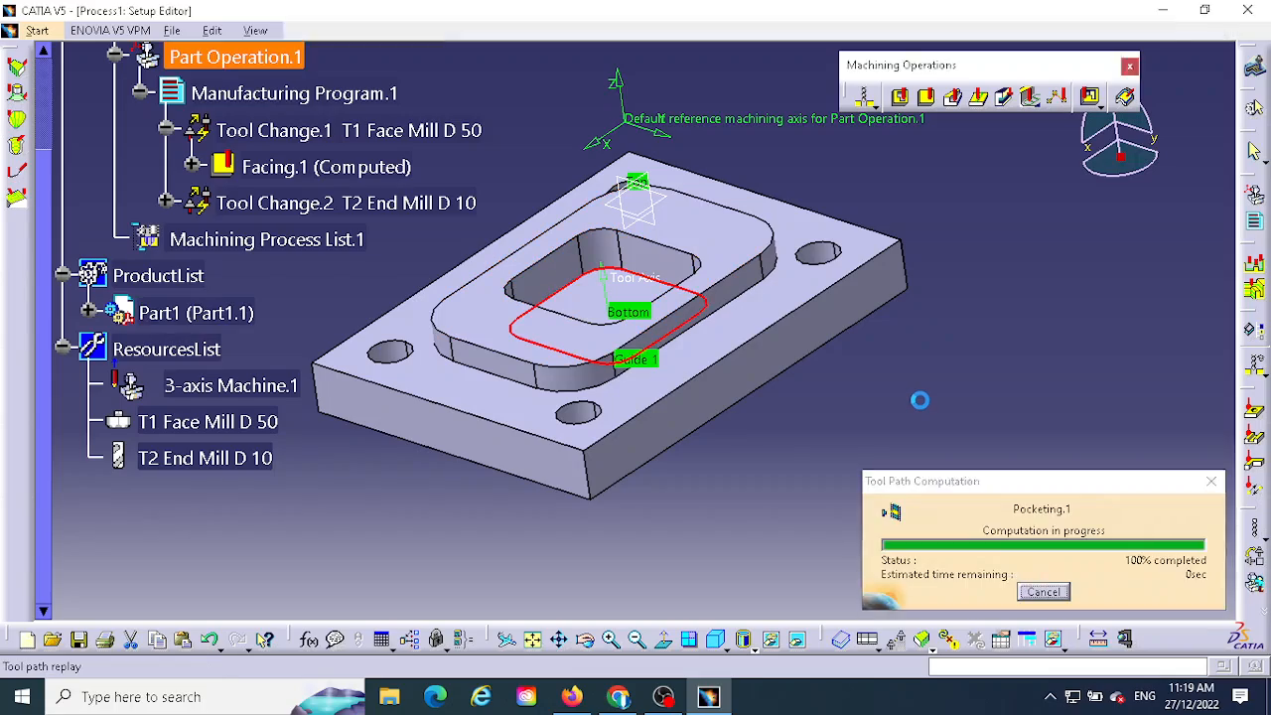
{"action": "middle_click_drag", "start_coordinate": [701, 489], "coordinate": [1054, 177]}
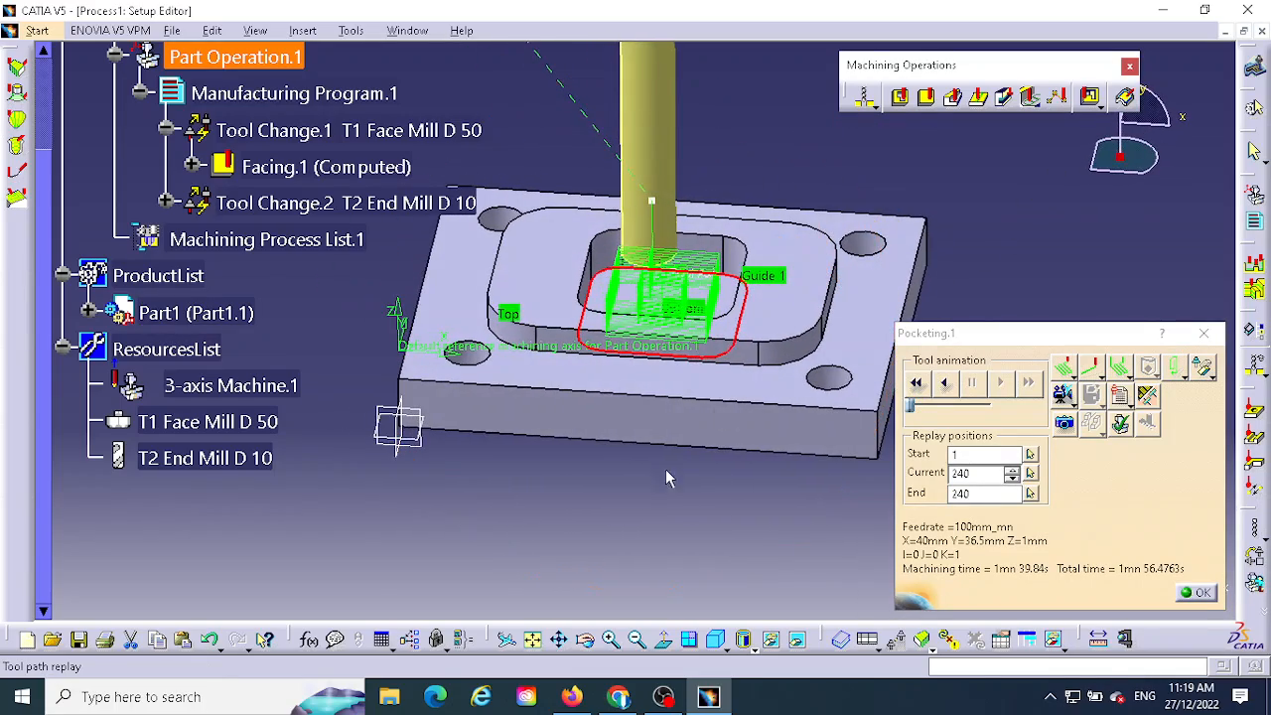
{"action": "middle_click_drag", "start_coordinate": [669, 474], "coordinate": [738, 424]}
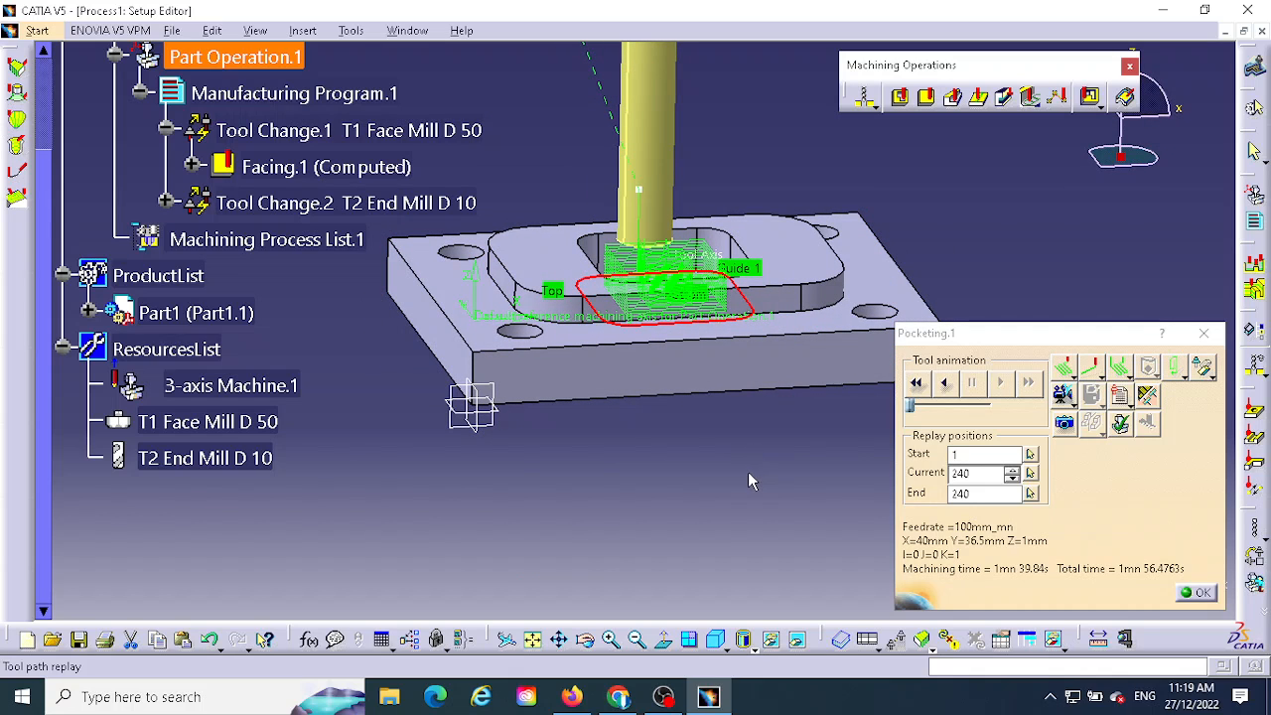
{"action": "mouse_move", "coordinate": [752, 474]}
{"action": "middle_mouse_down"}
{"action": "mouse_move", "coordinate": [738, 377]}
{"action": "mouse_move", "coordinate": [615, 413]}
{"action": "mouse_move", "coordinate": [755, 468]}
{"action": "middle_mouse_up"}
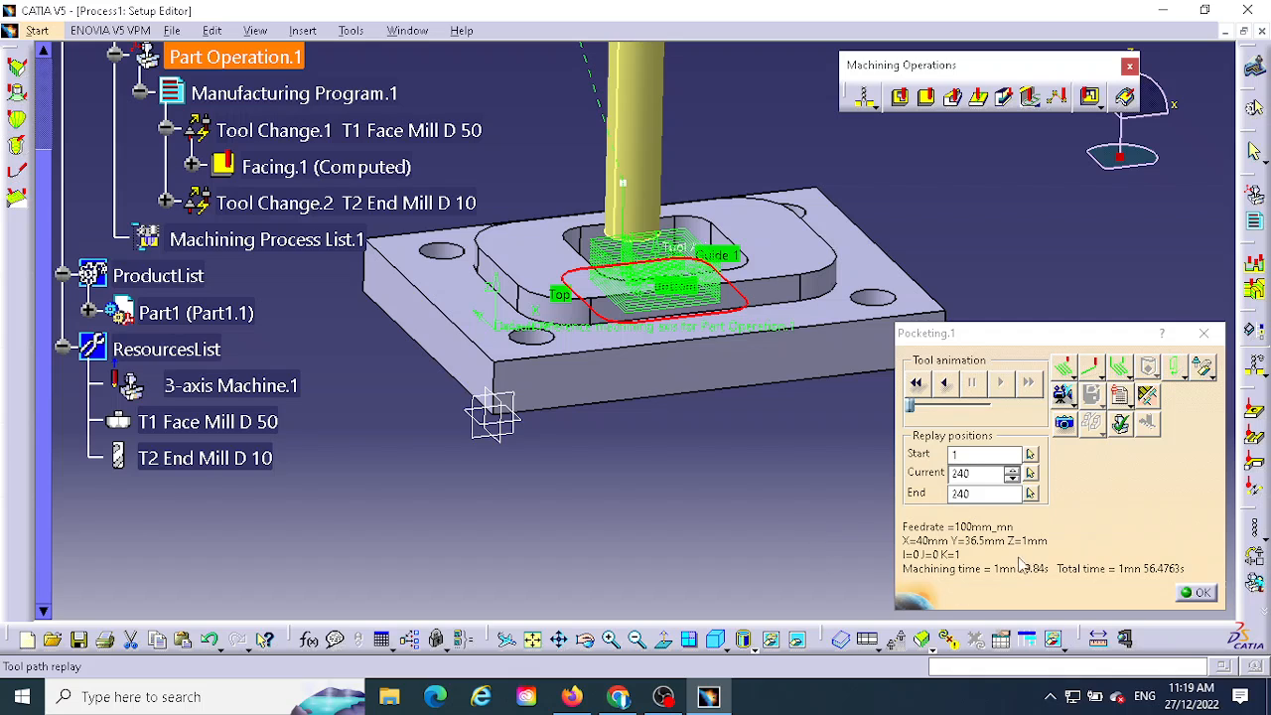
{"action": "left_click", "coordinate": [1029, 453]}
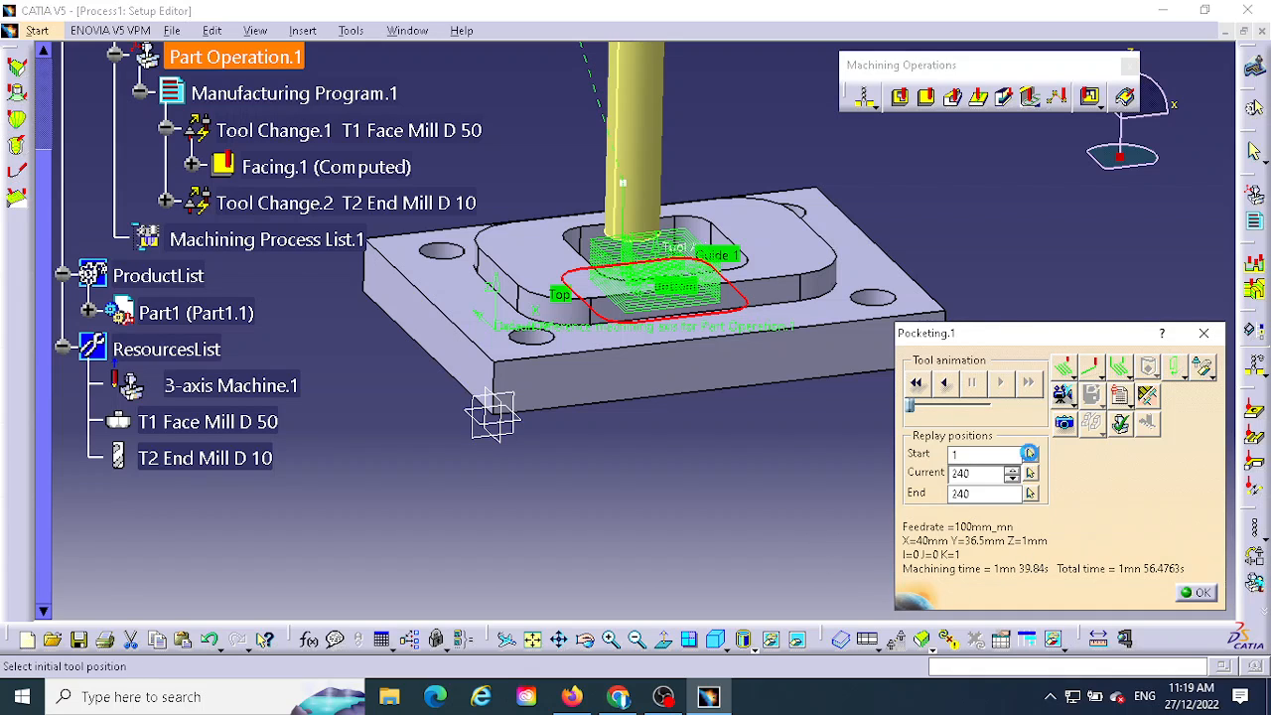
{"action": "left_click", "coordinate": [1028, 453]}
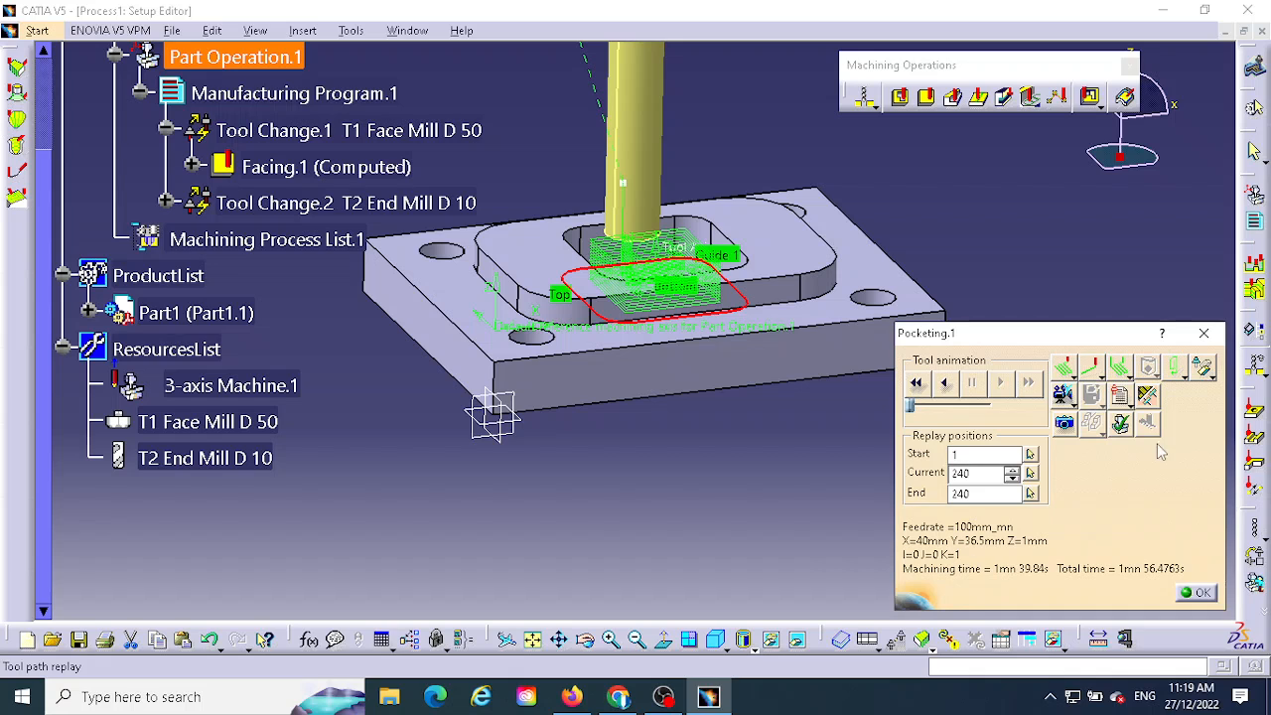
Step: Run the material-removal video simulation of the pocketing operation and examine the machined pocket in the stock
{"action": "left_click", "coordinate": [1063, 397]}
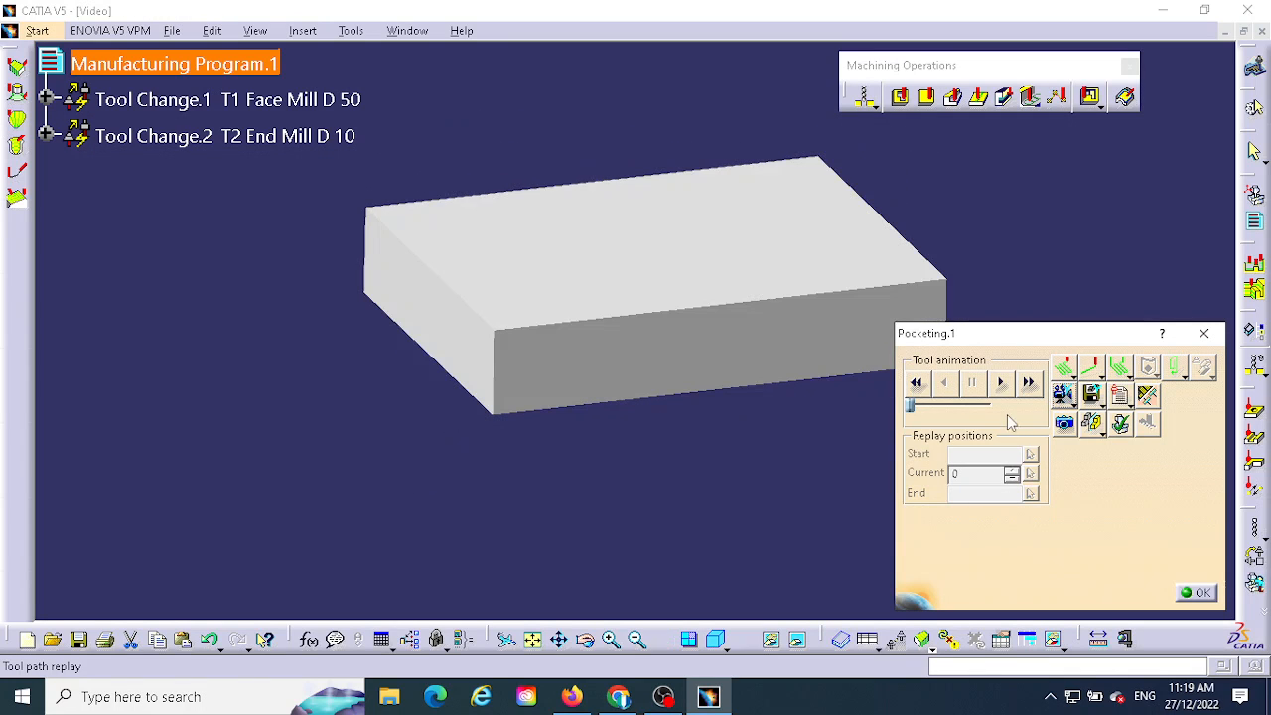
{"action": "left_click", "coordinate": [1003, 383]}
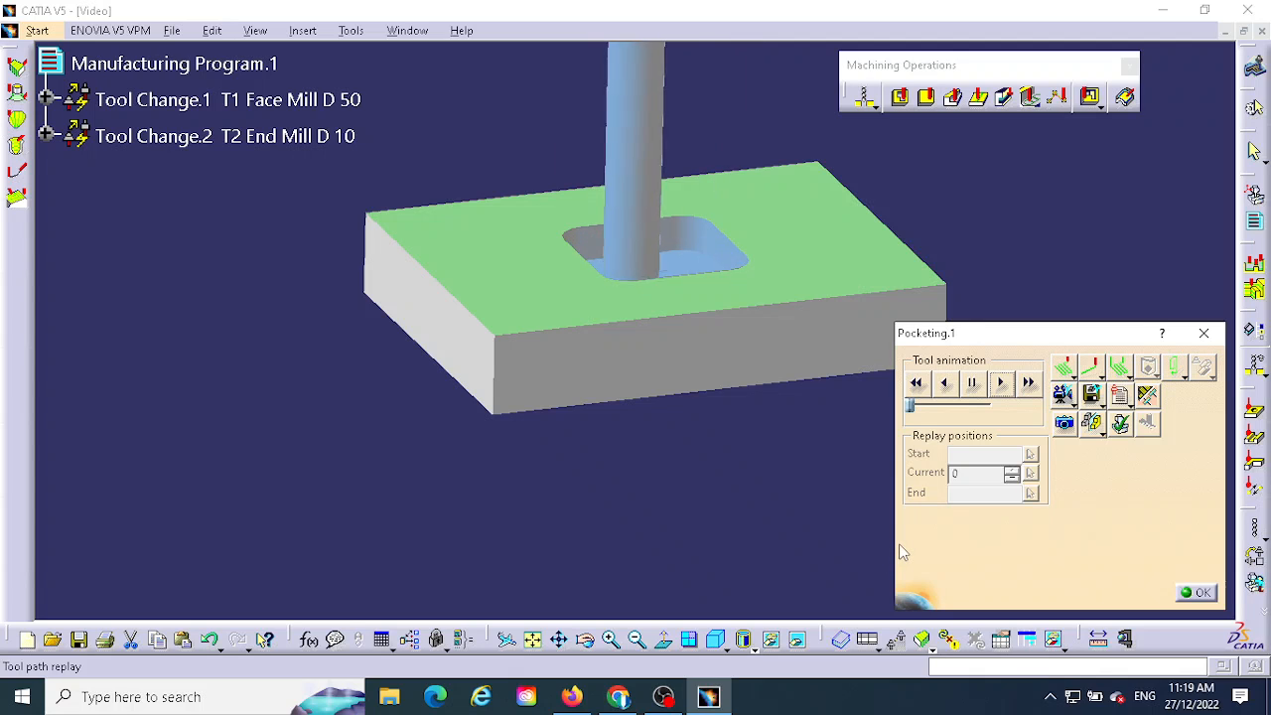
{"action": "middle_click_drag", "start_coordinate": [728, 418], "coordinate": [377, 338]}
{"action": "mouse_move", "coordinate": [764, 255]}
{"action": "middle_mouse_down"}
{"action": "mouse_move", "coordinate": [742, 332]}
{"action": "mouse_move", "coordinate": [749, 420]}
{"action": "middle_mouse_up"}
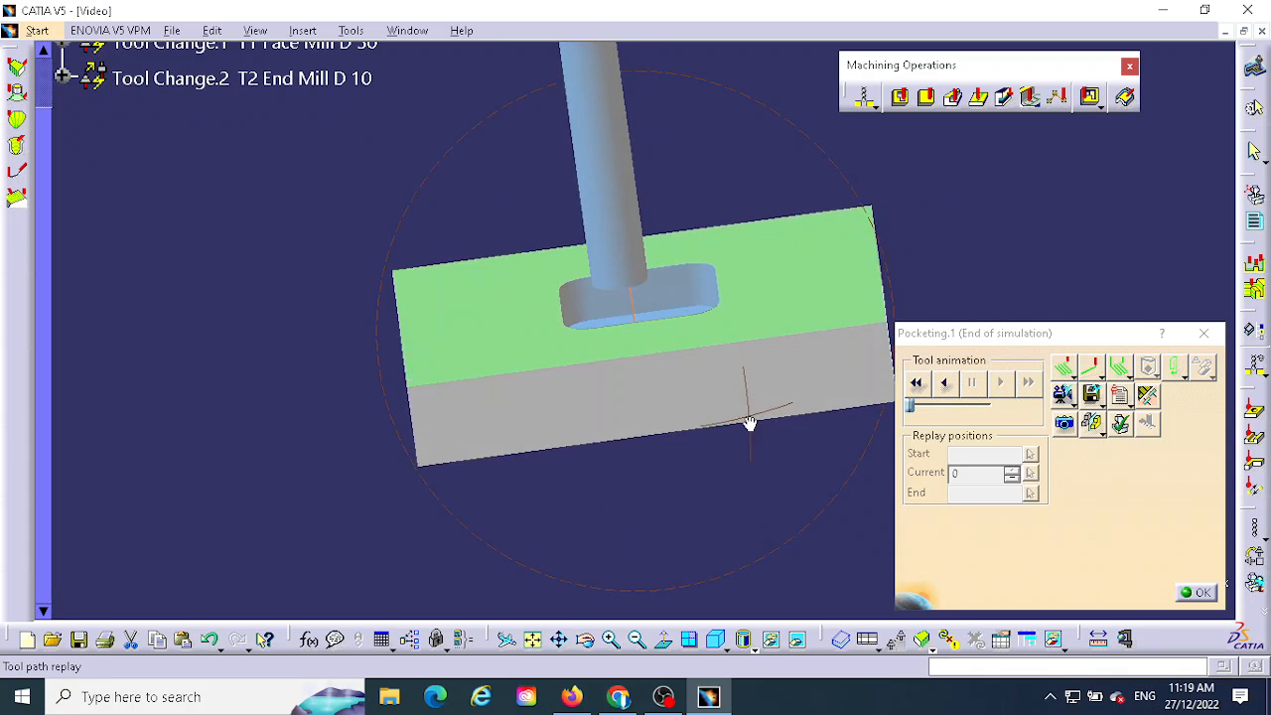
Step: Close the simulation, accept the pocketing operation and expand Facing.1 and Tool Change.2 in the manufacturing program
{"action": "left_click", "coordinate": [1200, 593]}
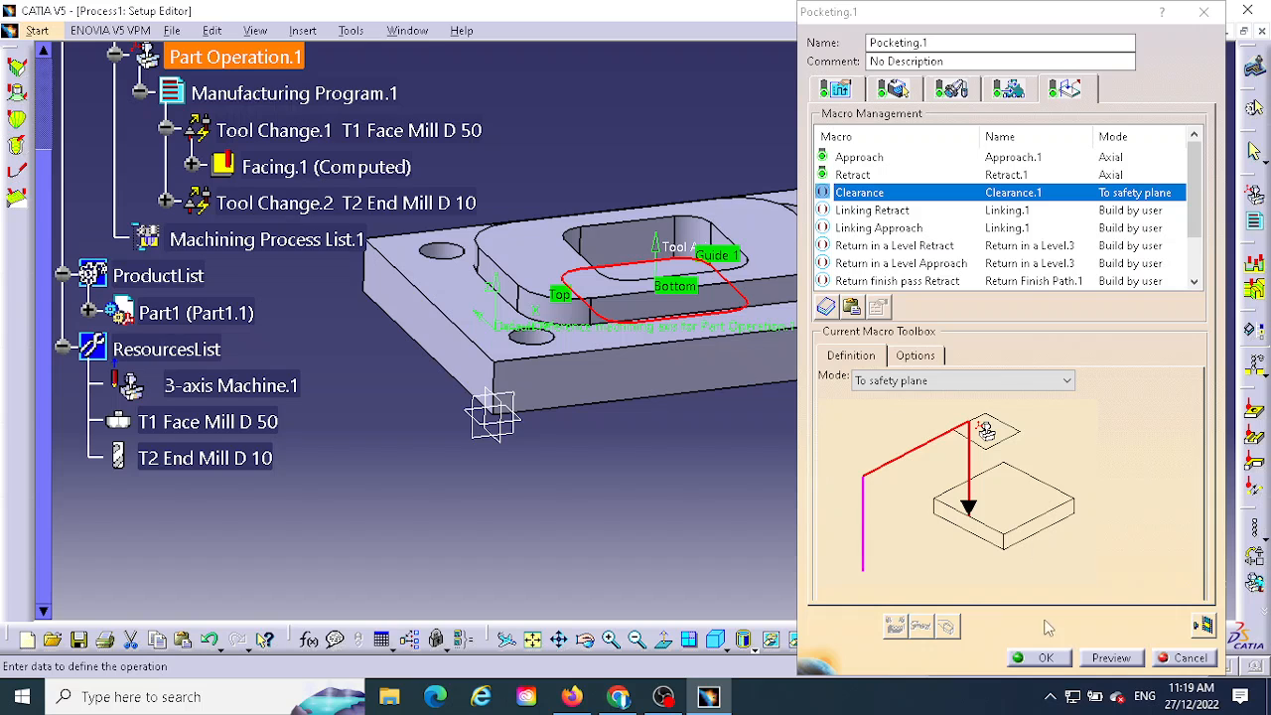
{"action": "left_click", "coordinate": [1052, 661]}
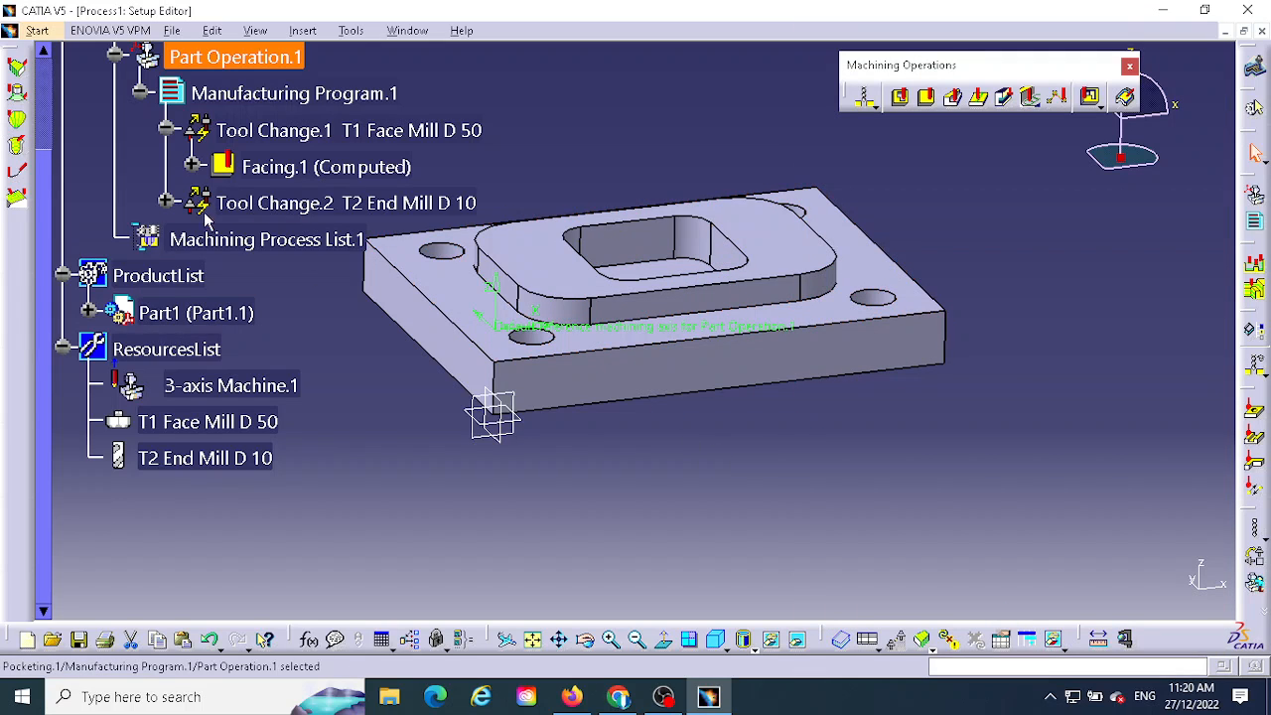
{"action": "left_click", "coordinate": [191, 165]}
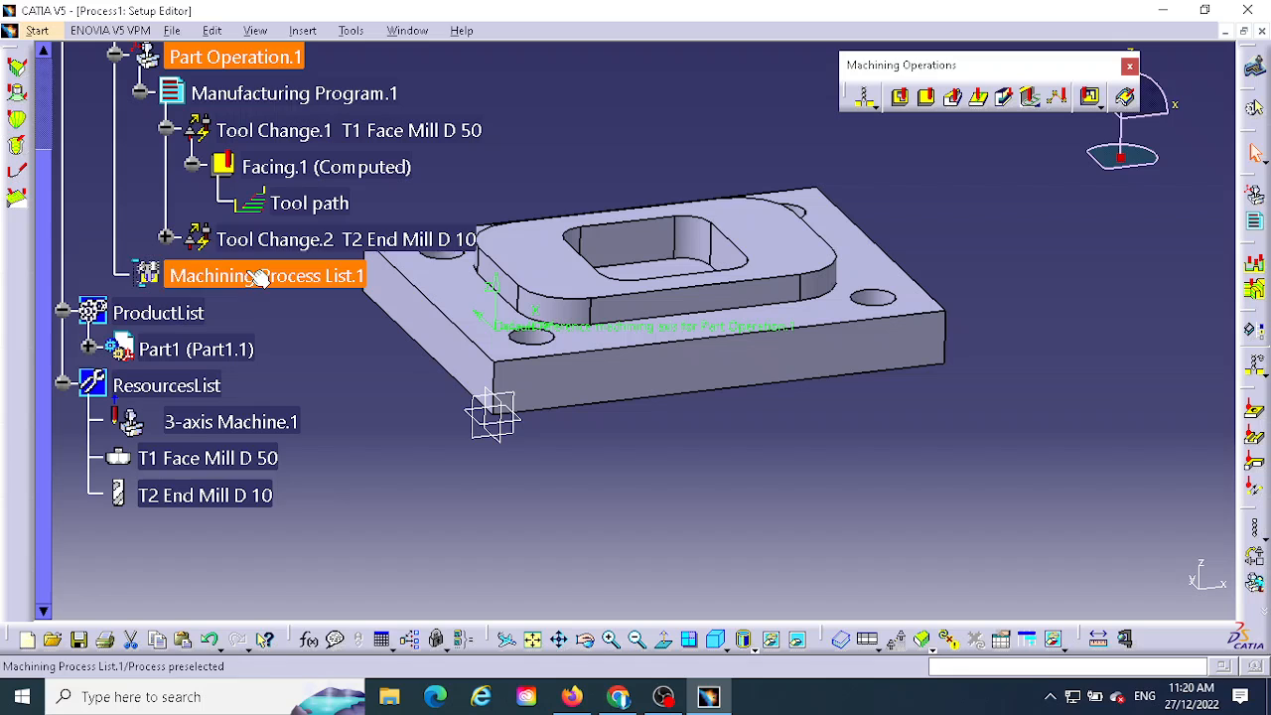
{"action": "left_click", "coordinate": [165, 239]}
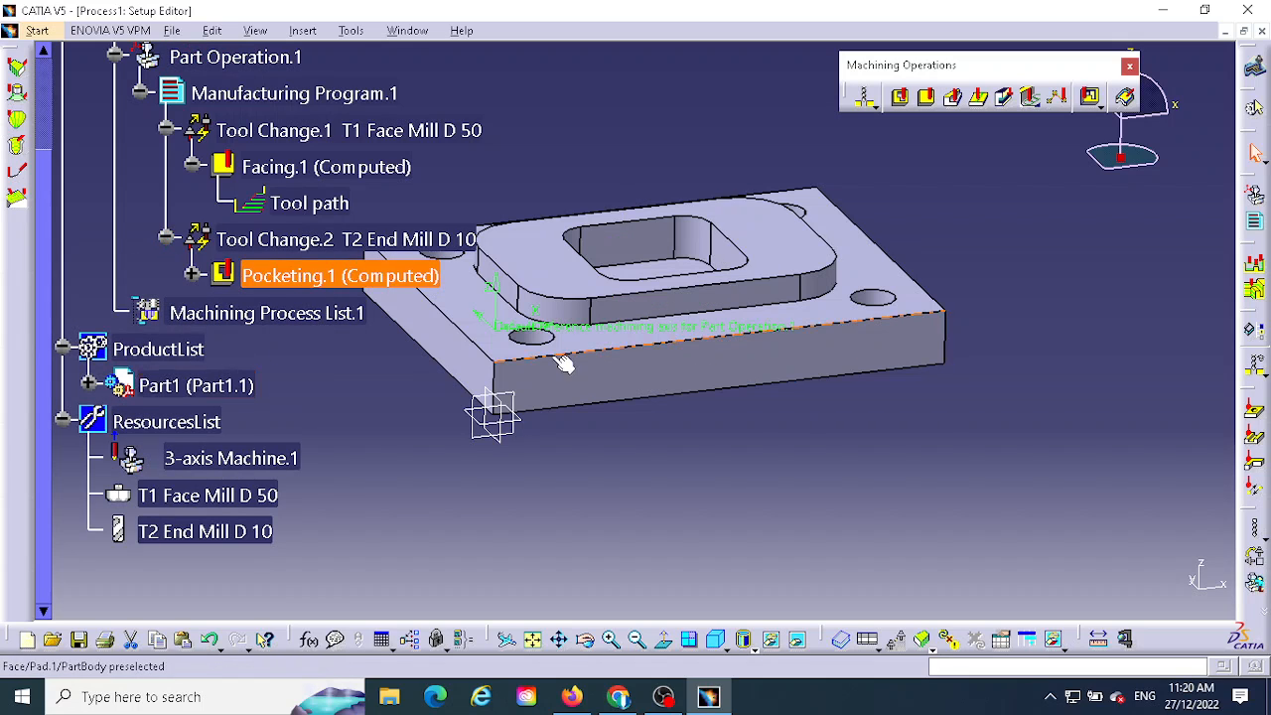
{"action": "middle_click_drag", "start_coordinate": [998, 446], "coordinate": [1100, 507]}
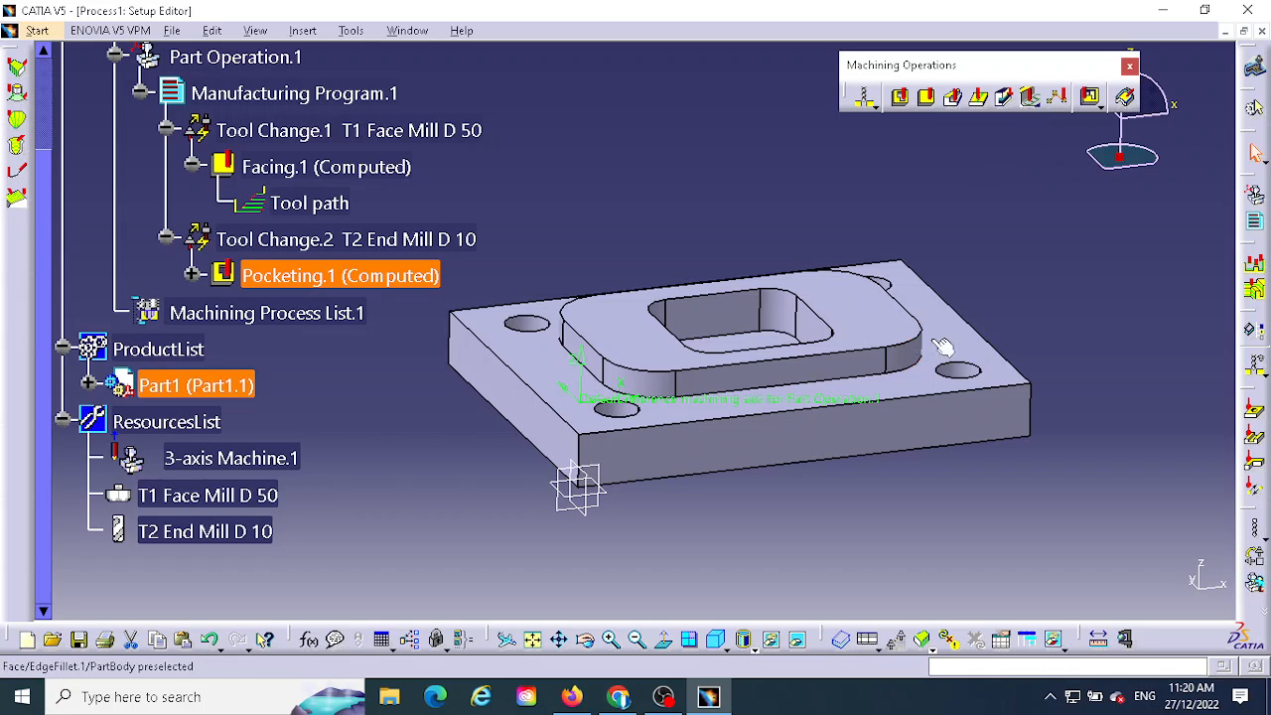
Step: Add a Profile Contouring operation after Pocketing.1 and select the raised boss's upper face as its top plane
{"action": "left_click", "coordinate": [954, 99]}
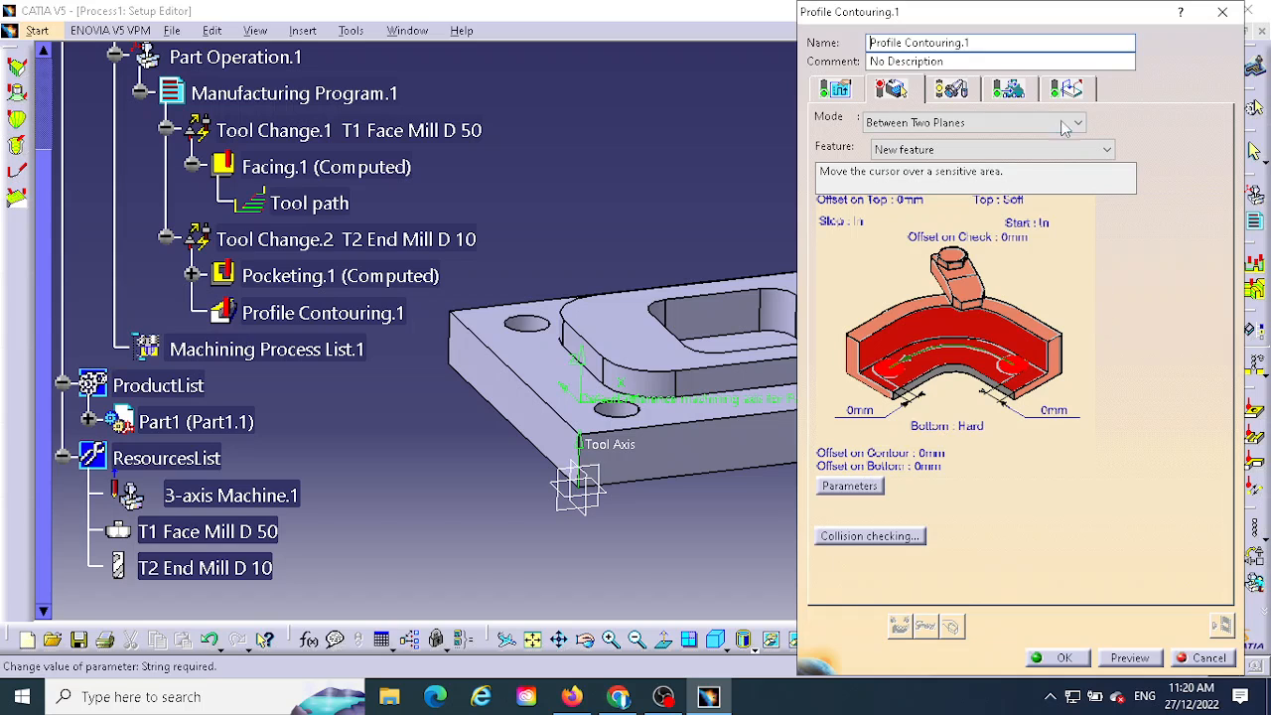
{"action": "middle_click_drag", "start_coordinate": [644, 266], "coordinate": [534, 294]}
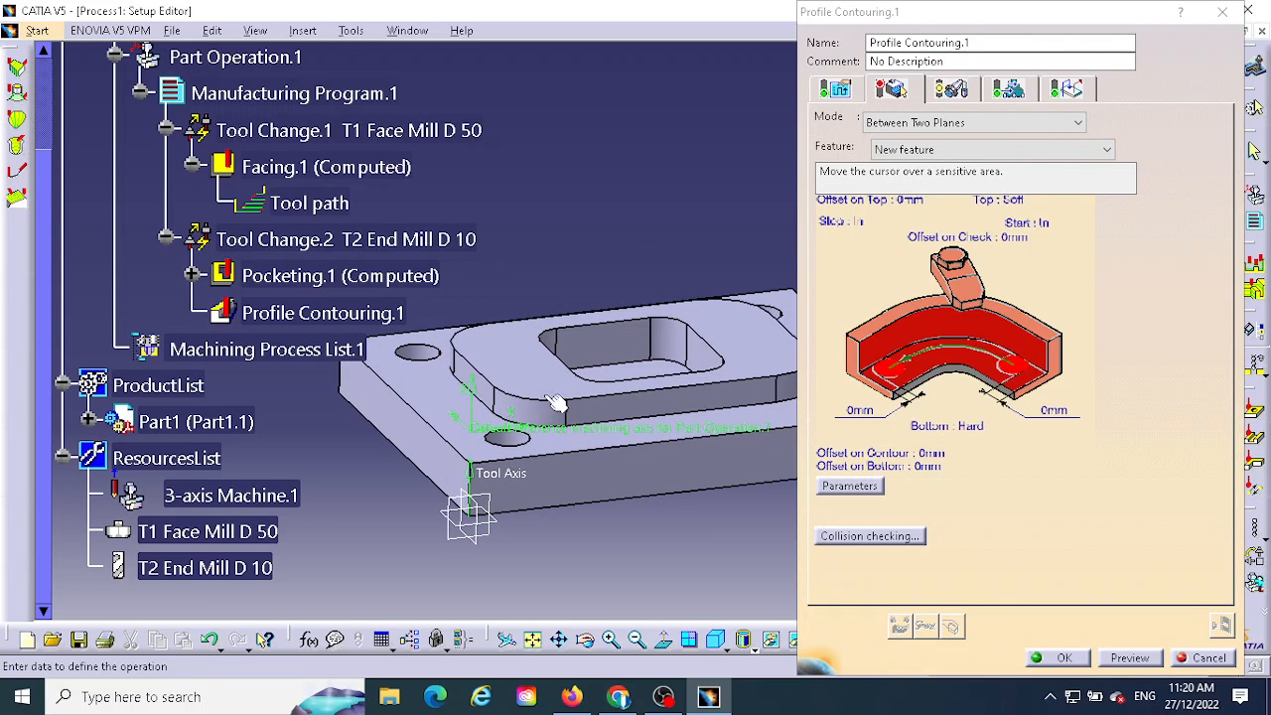
{"action": "left_click", "coordinate": [1039, 334]}
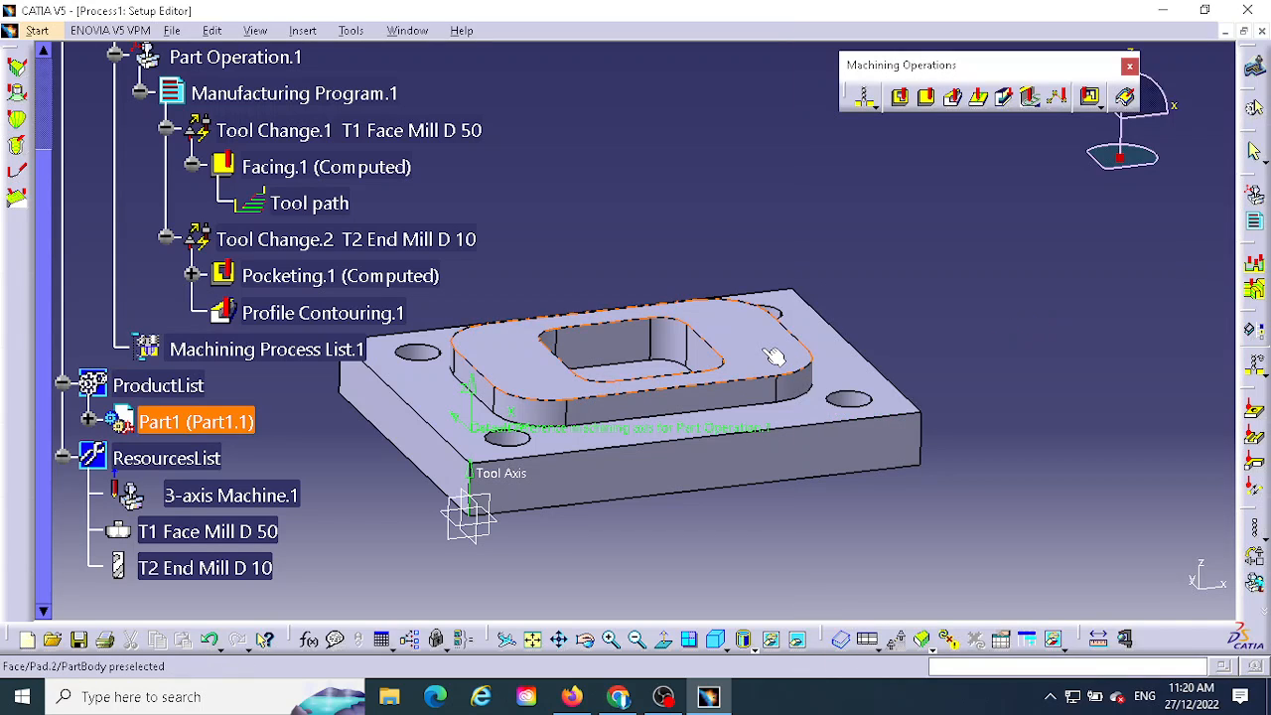
{"action": "left_click", "coordinate": [775, 356]}
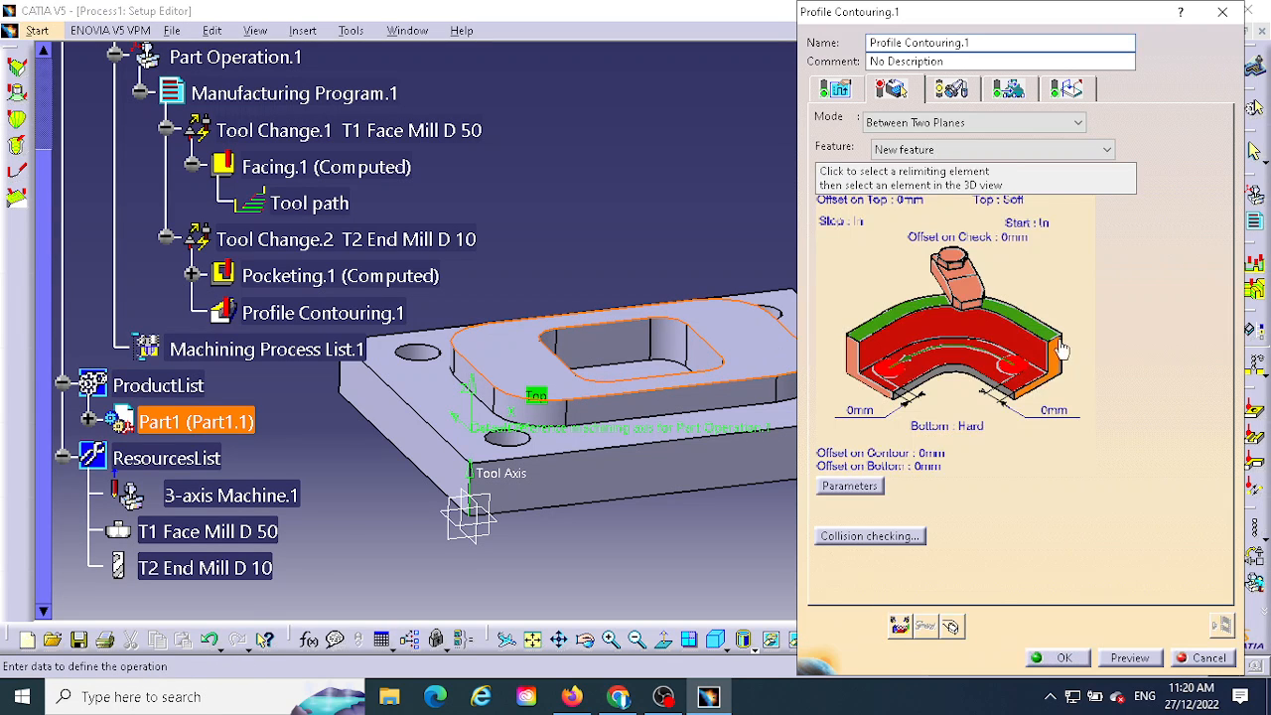
Step: Select the plate face surrounding the raised boss as the contouring operation's bottom plane, with the Bottom set to Hard
{"action": "left_click", "coordinate": [968, 369]}
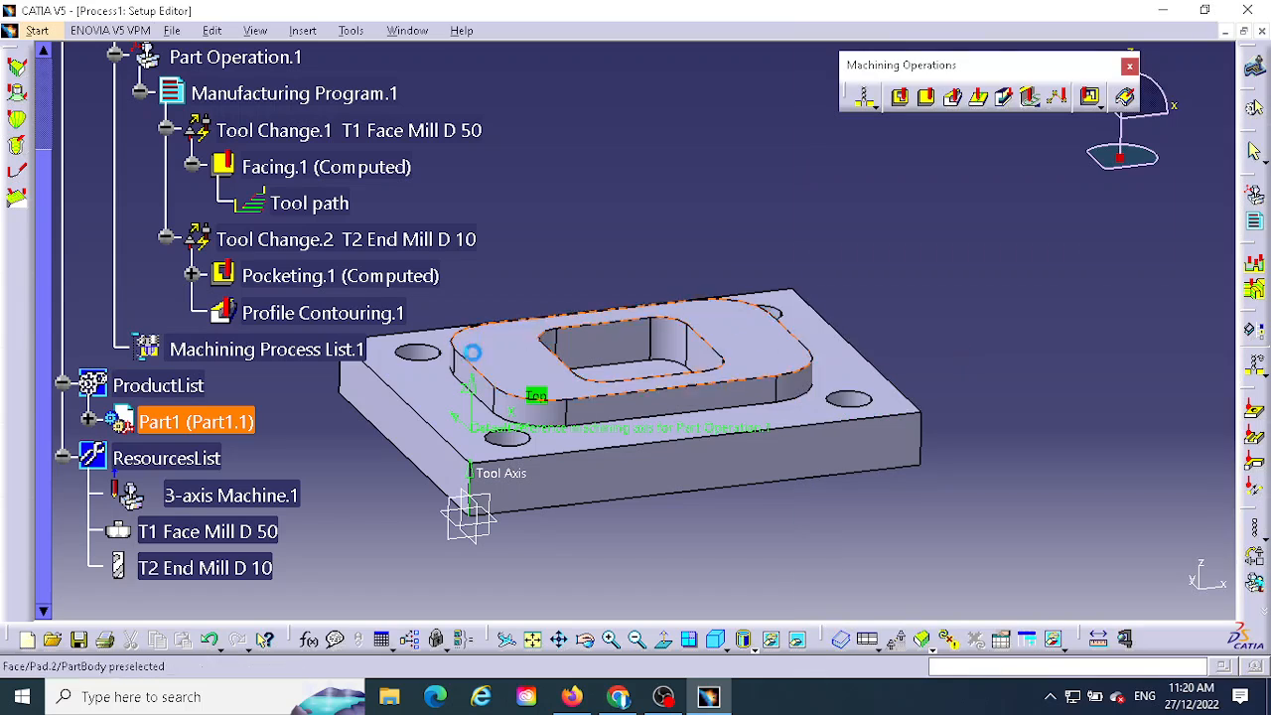
{"action": "left_click", "coordinate": [427, 400]}
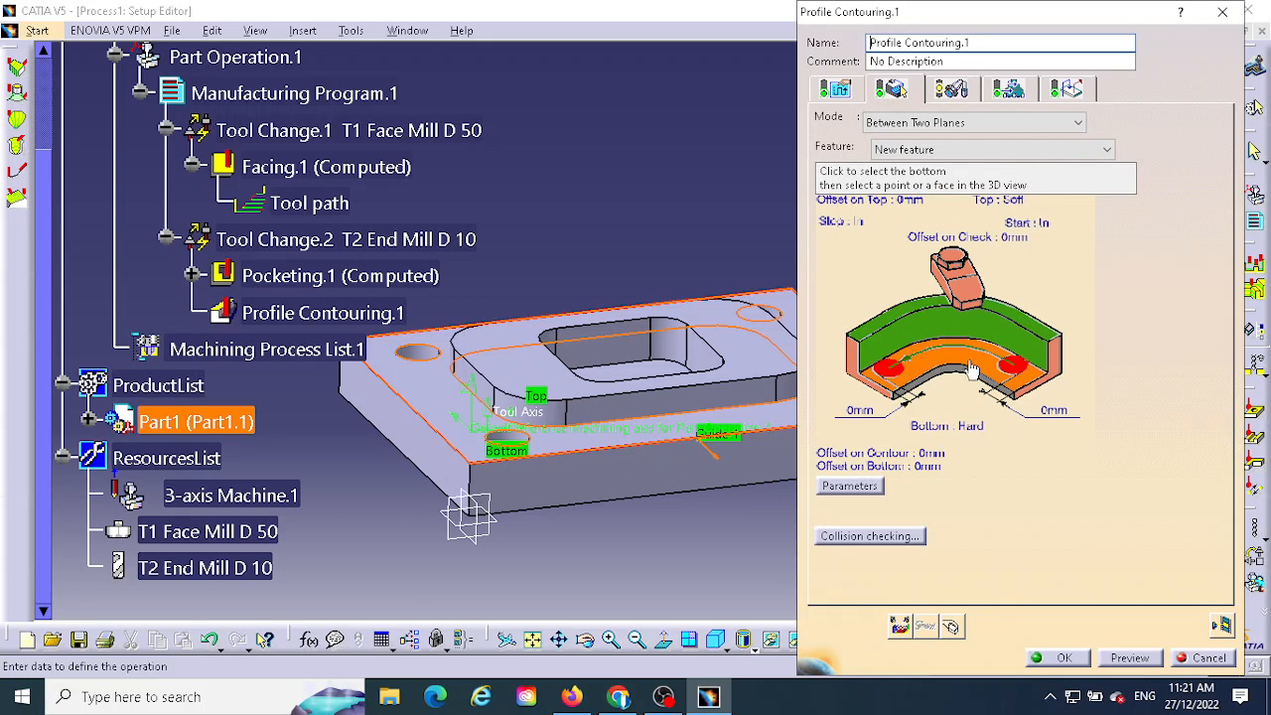
{"action": "left_click", "coordinate": [975, 437]}
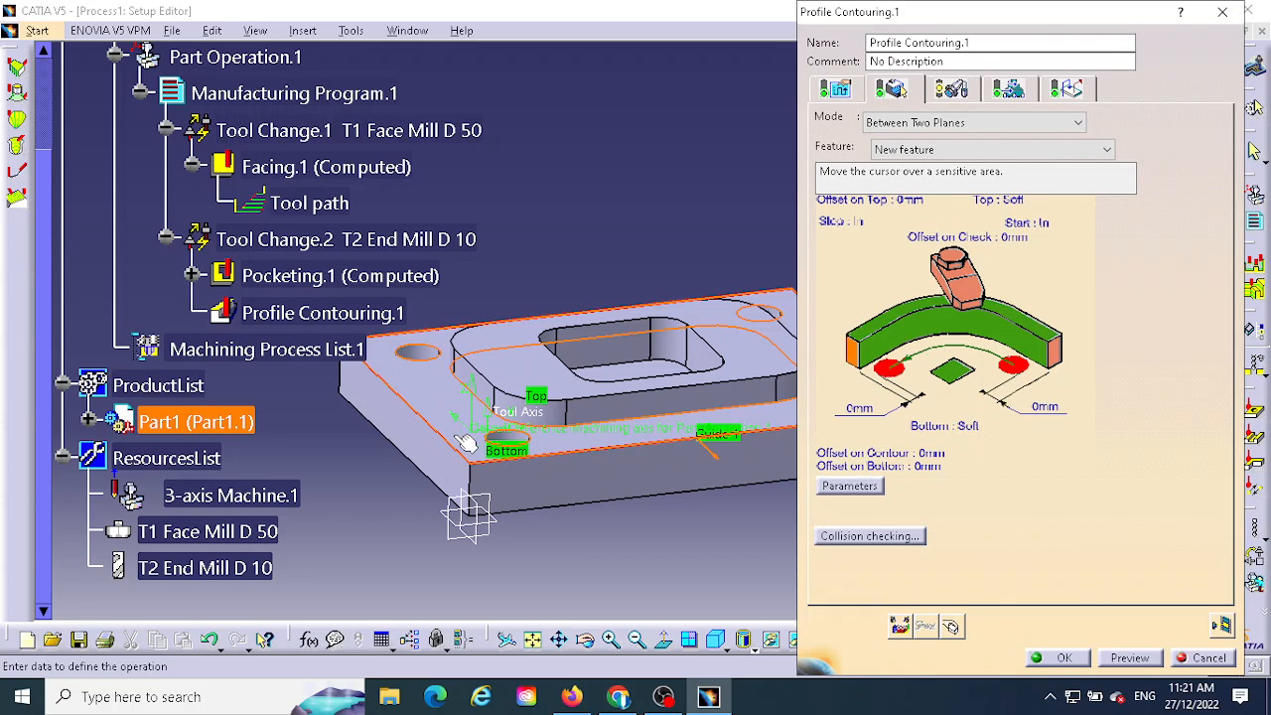
{"action": "left_click", "coordinate": [955, 437]}
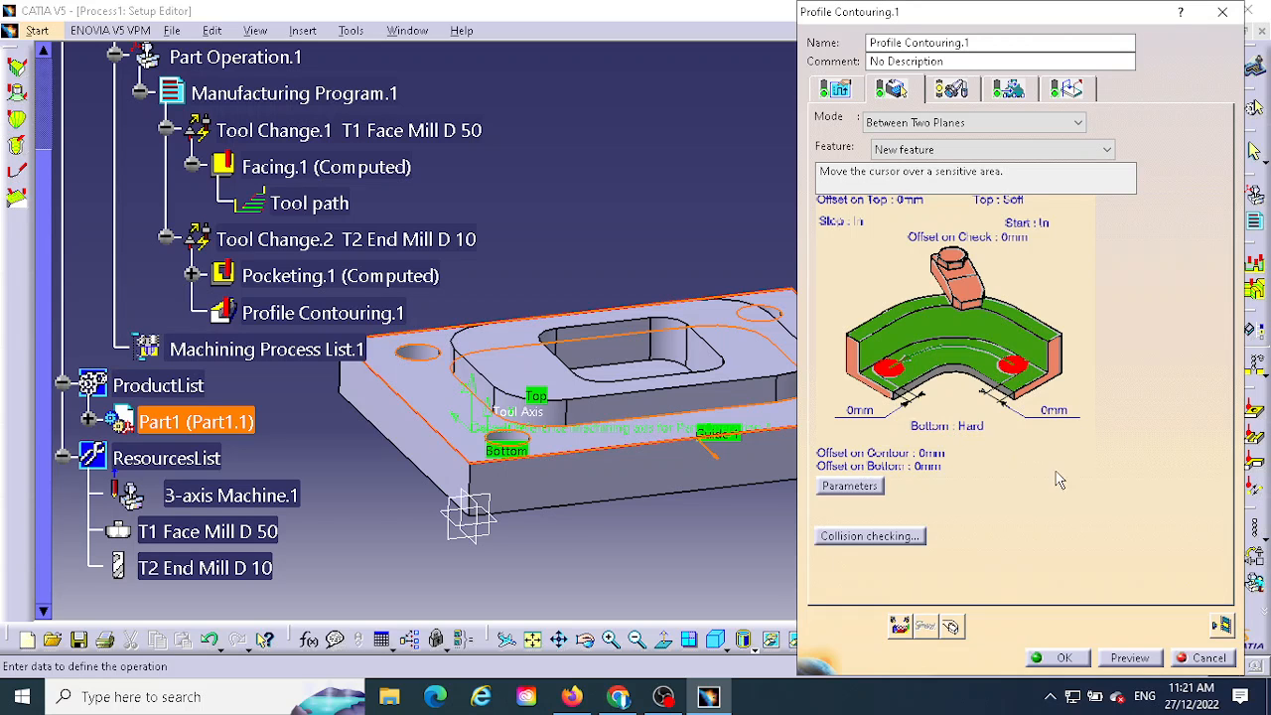
Step: Set the tool path style of Profile Contouring.1 to Helix after trying One way
{"action": "mouse_move", "coordinate": [669, 540]}
{"action": "middle_mouse_down"}
{"action": "mouse_move", "coordinate": [470, 529]}
{"action": "mouse_move", "coordinate": [660, 556]}
{"action": "middle_mouse_up"}
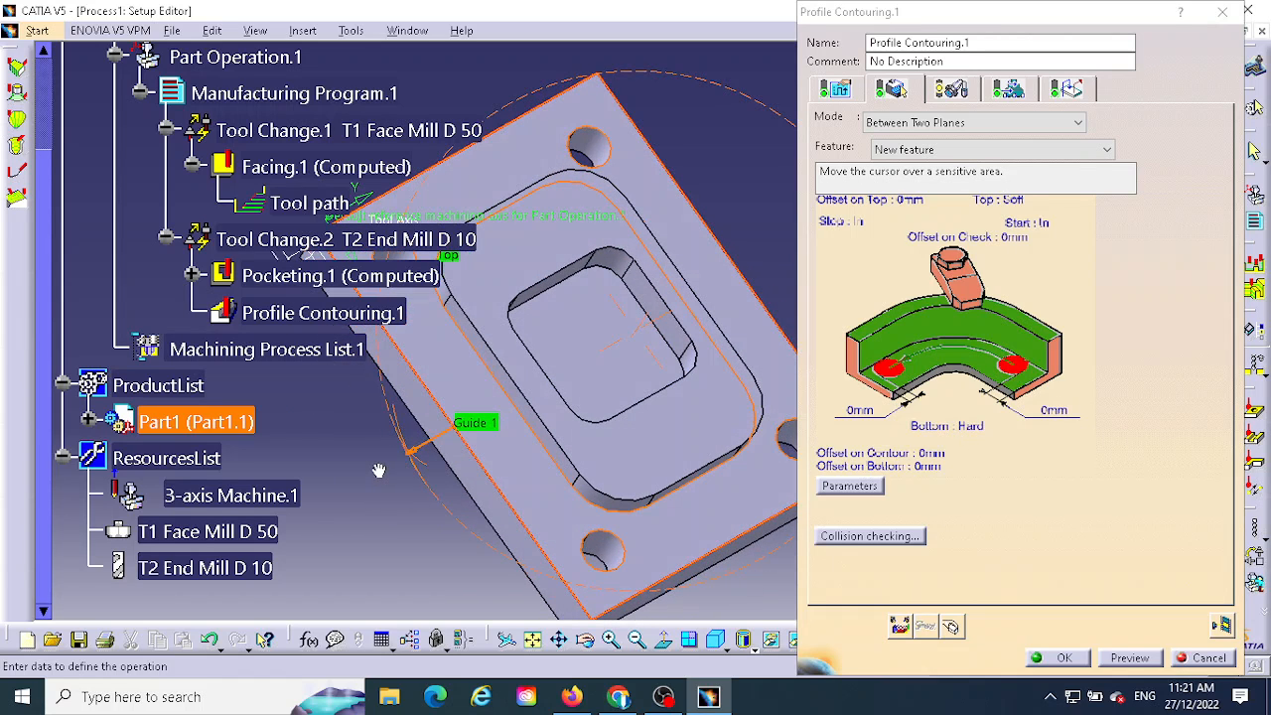
{"action": "middle_click_drag", "start_coordinate": [703, 499], "coordinate": [714, 467]}
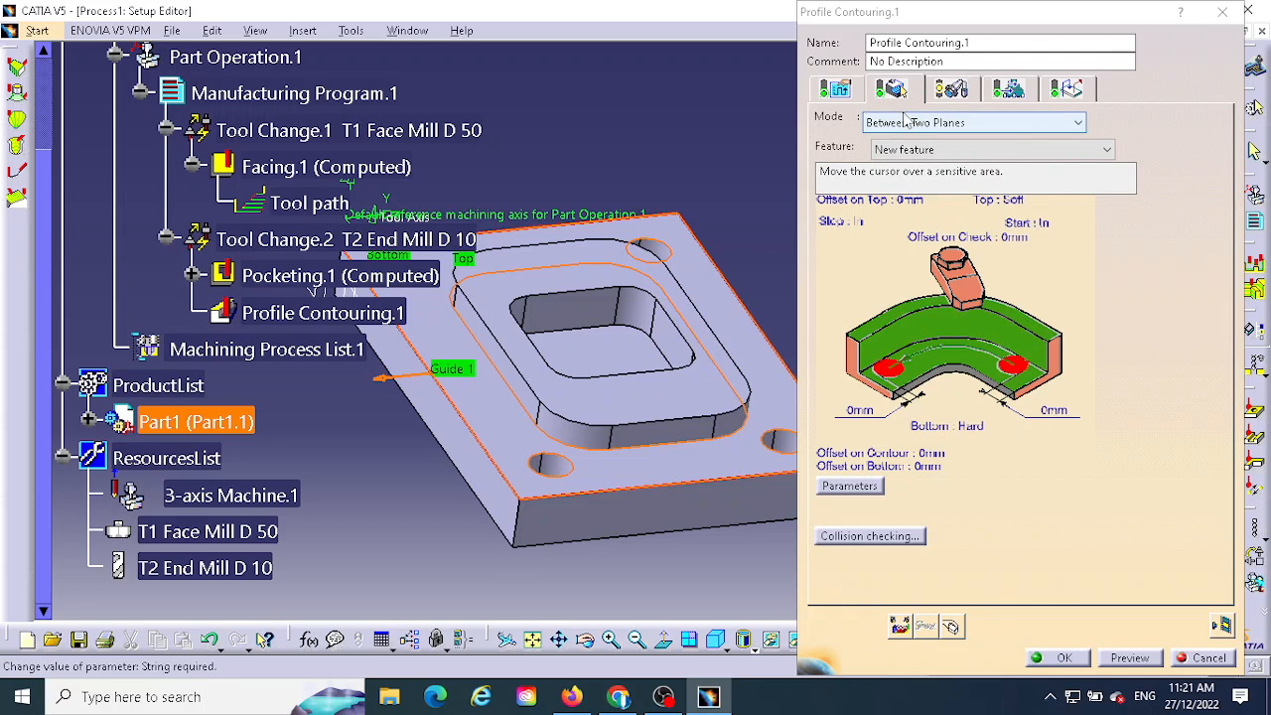
{"action": "left_click", "coordinate": [839, 89]}
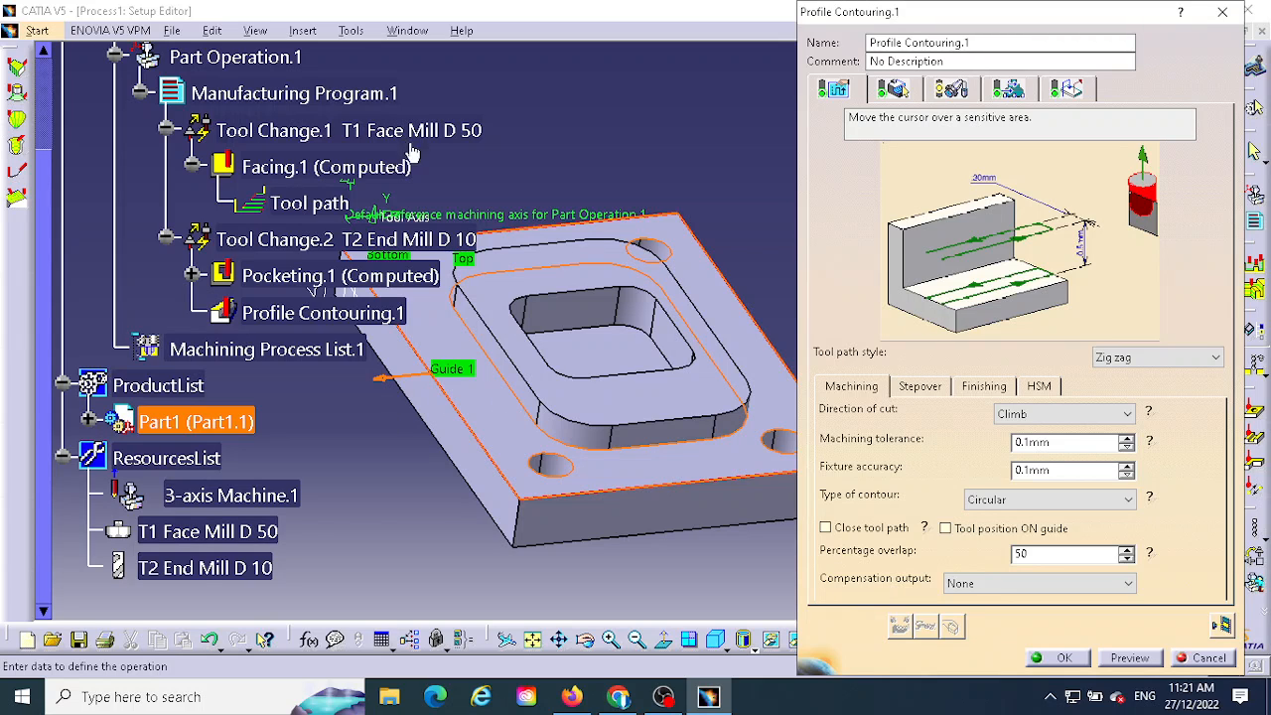
{"action": "left_click", "coordinate": [1156, 357]}
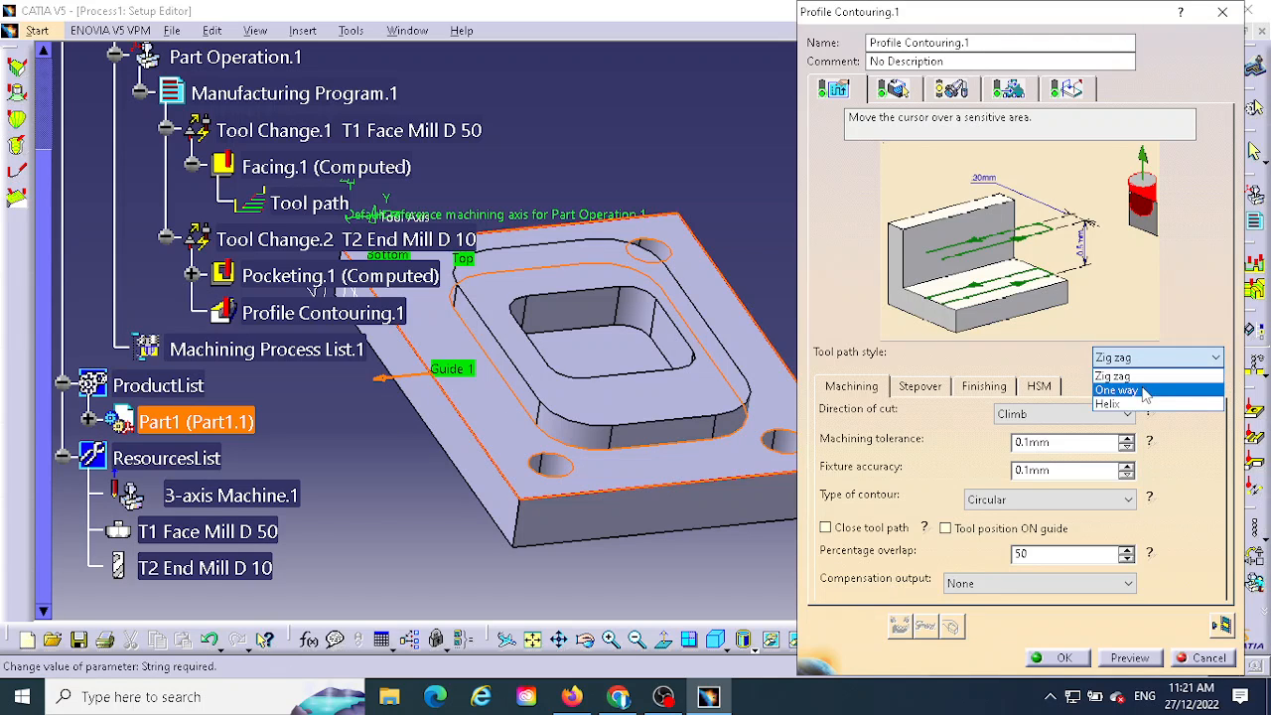
{"action": "left_click", "coordinate": [1142, 403]}
{"action": "left_click", "coordinate": [1157, 357]}
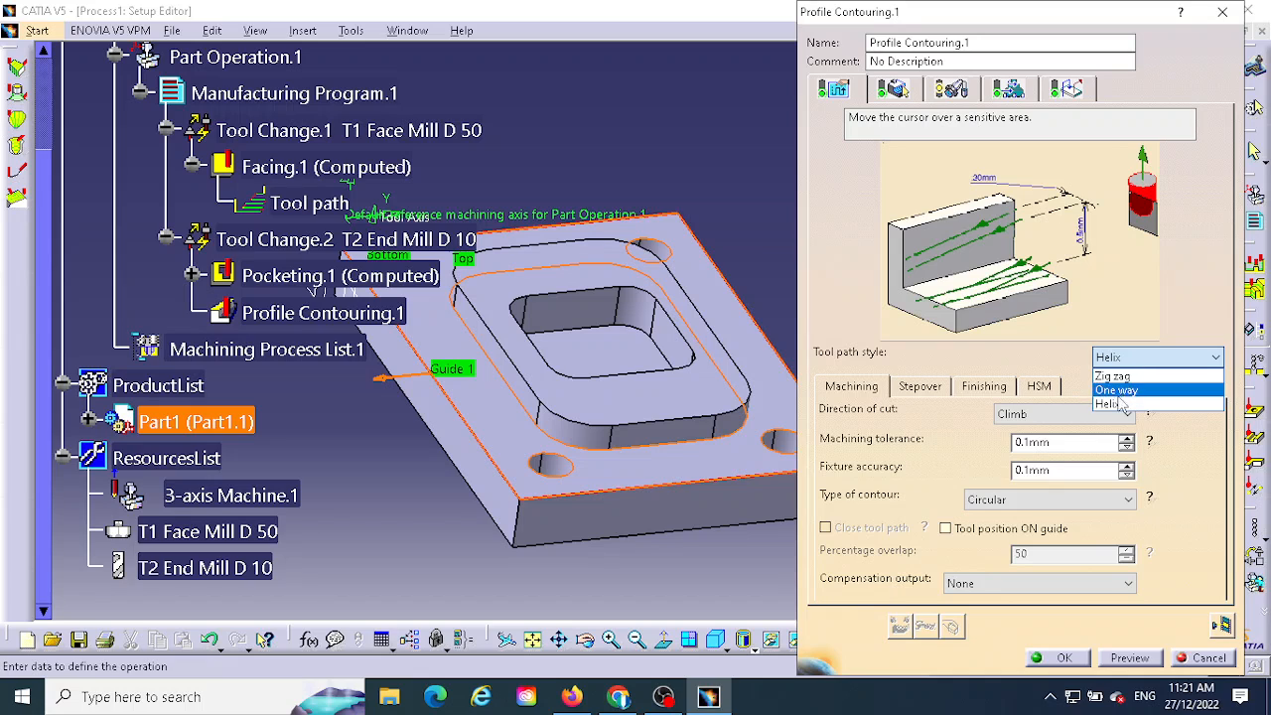
{"action": "left_click", "coordinate": [1127, 392]}
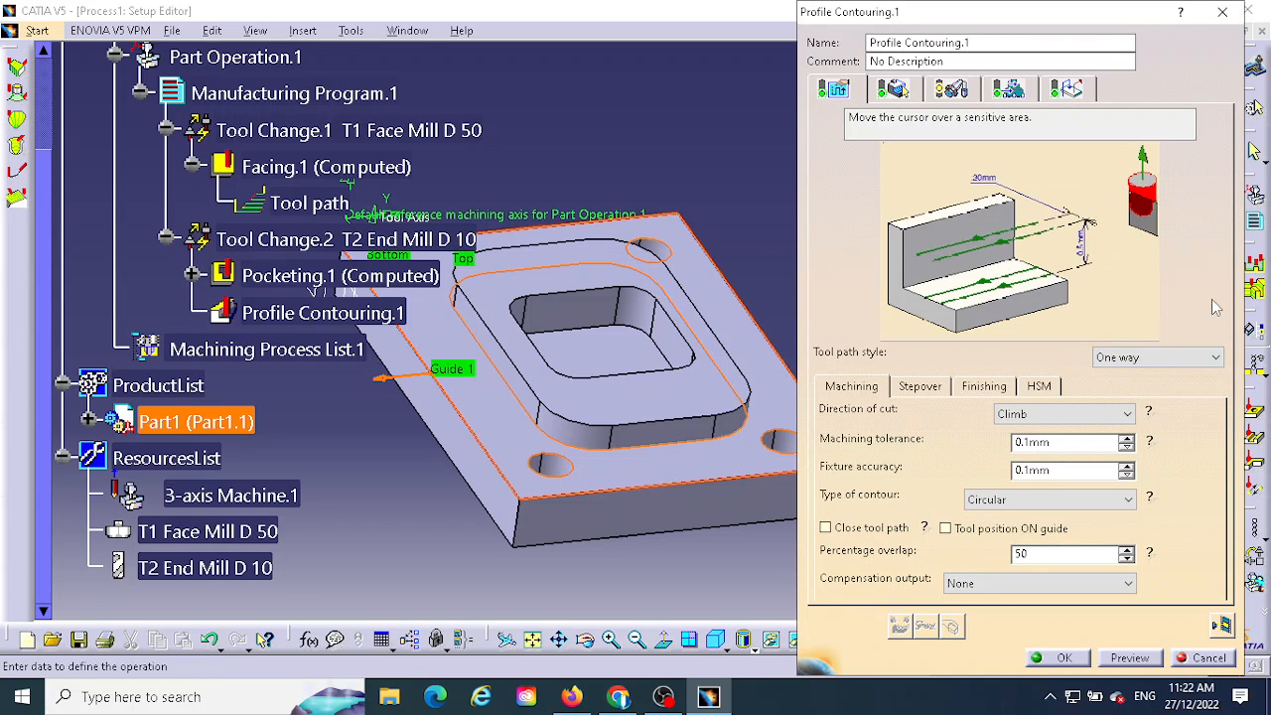
{"action": "left_click", "coordinate": [1156, 357]}
{"action": "left_click", "coordinate": [1127, 403]}
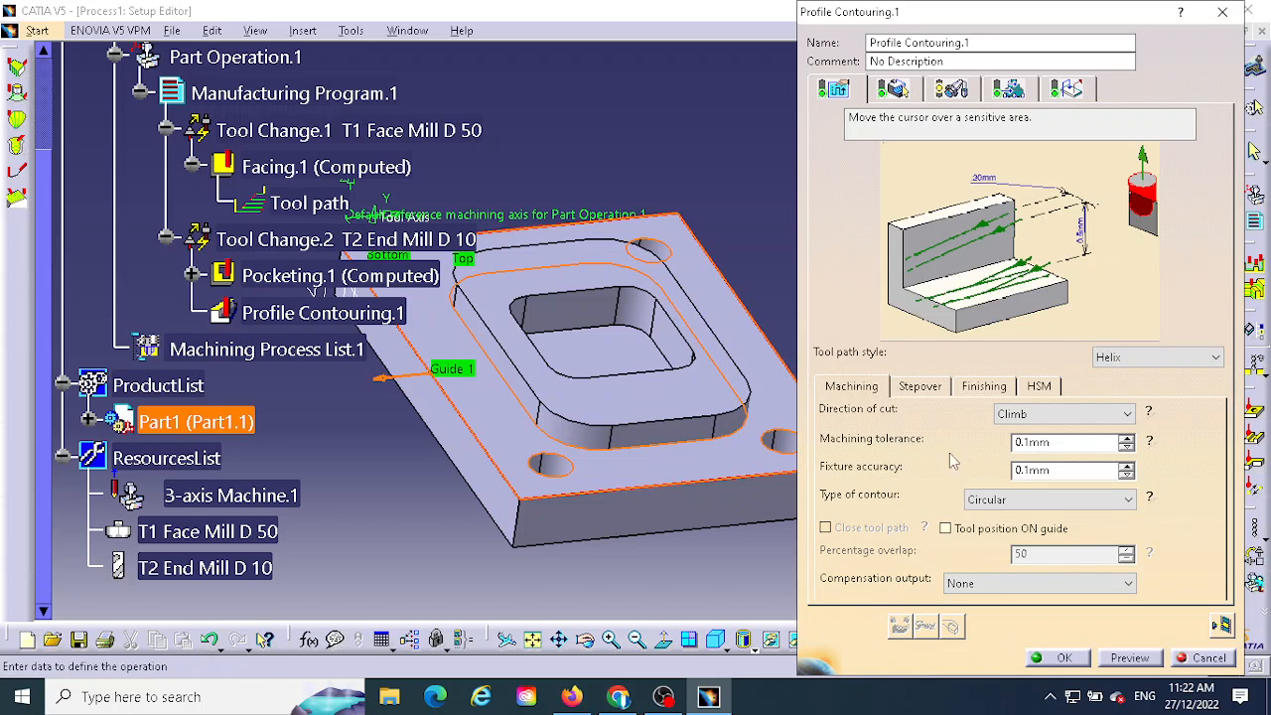
Step: Compare Axial first with Radial first sequencing in the stepover strategy using the help illustration, and return to Radial first
{"action": "left_click", "coordinate": [922, 386]}
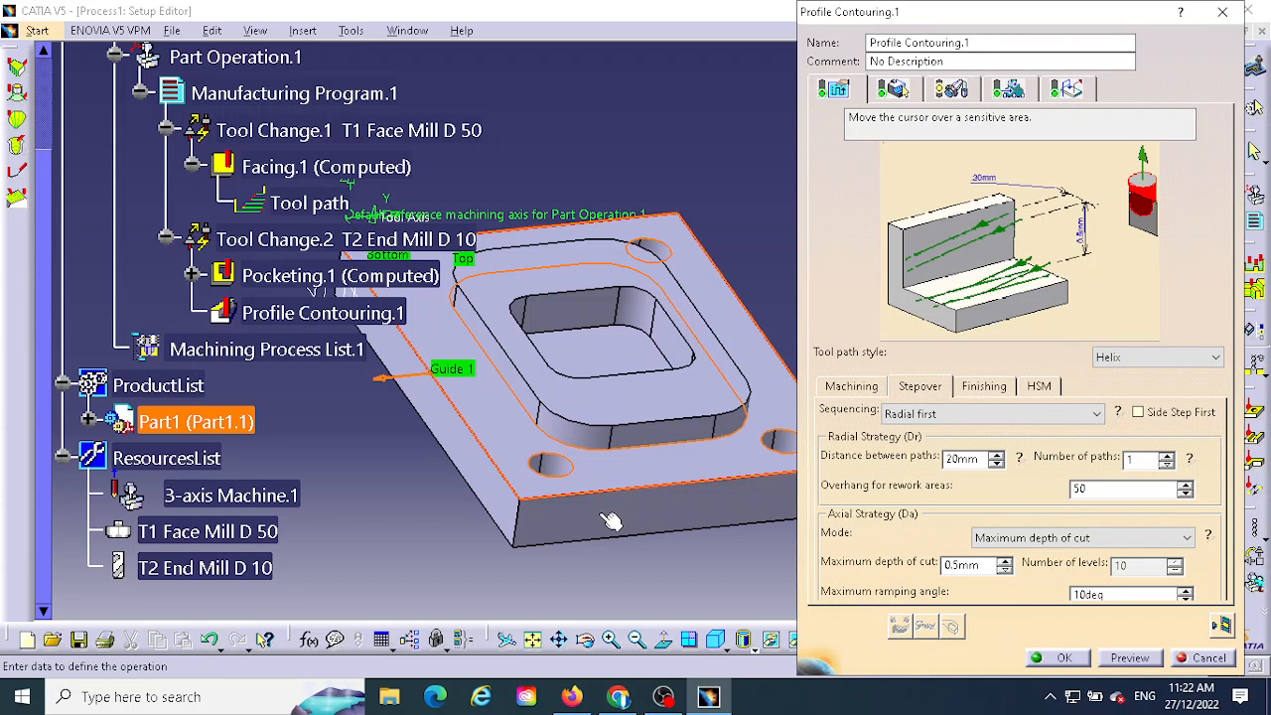
{"action": "left_click", "coordinate": [923, 416]}
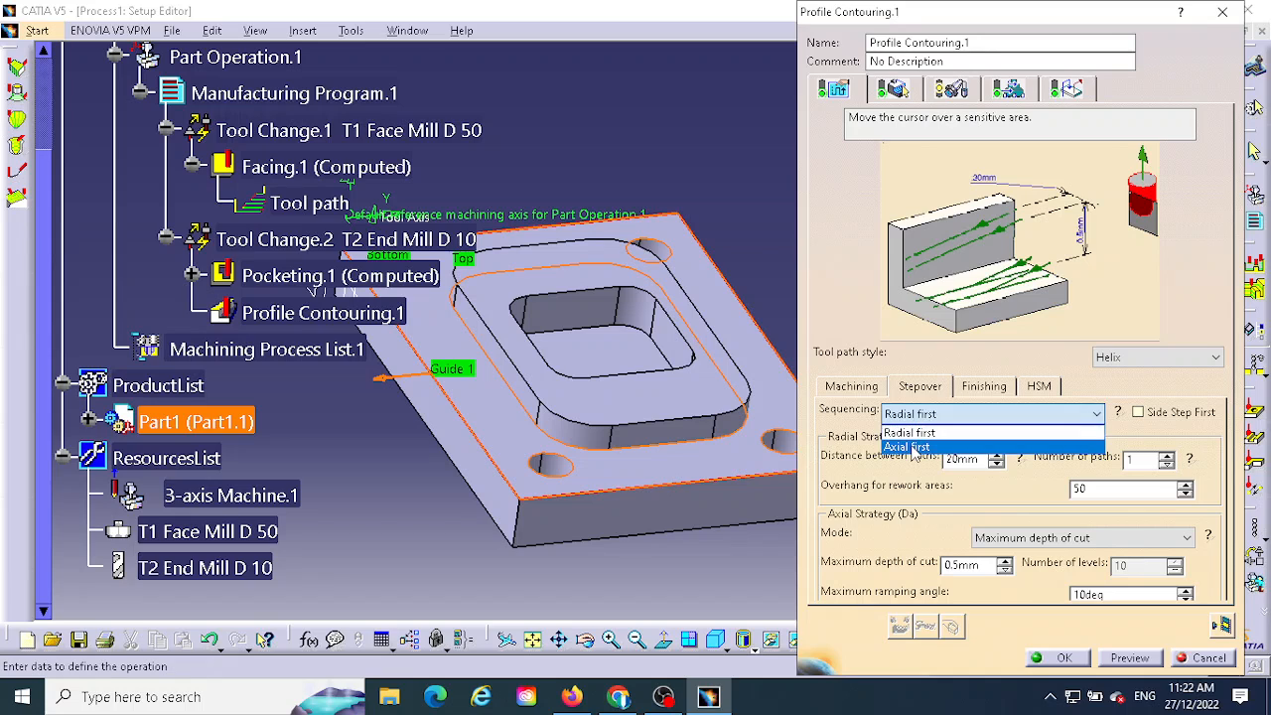
{"action": "left_click", "coordinate": [911, 447]}
{"action": "left_click", "coordinate": [913, 413]}
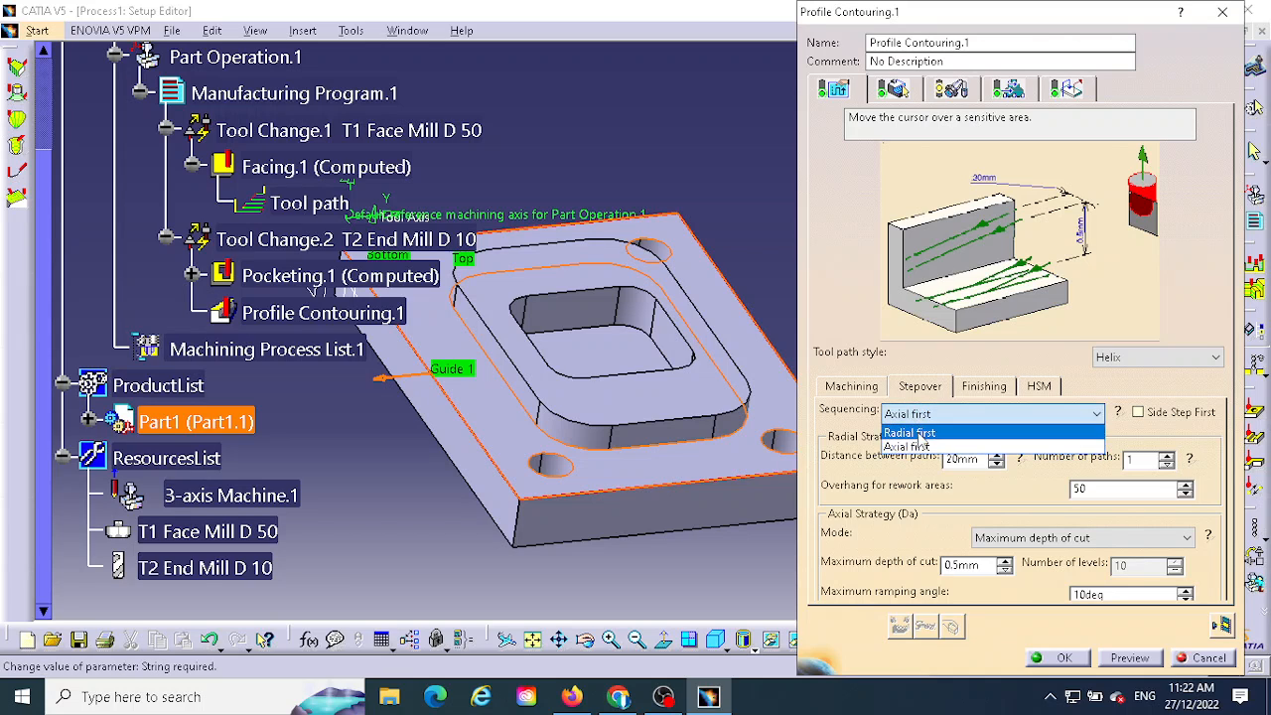
{"action": "left_click", "coordinate": [911, 429]}
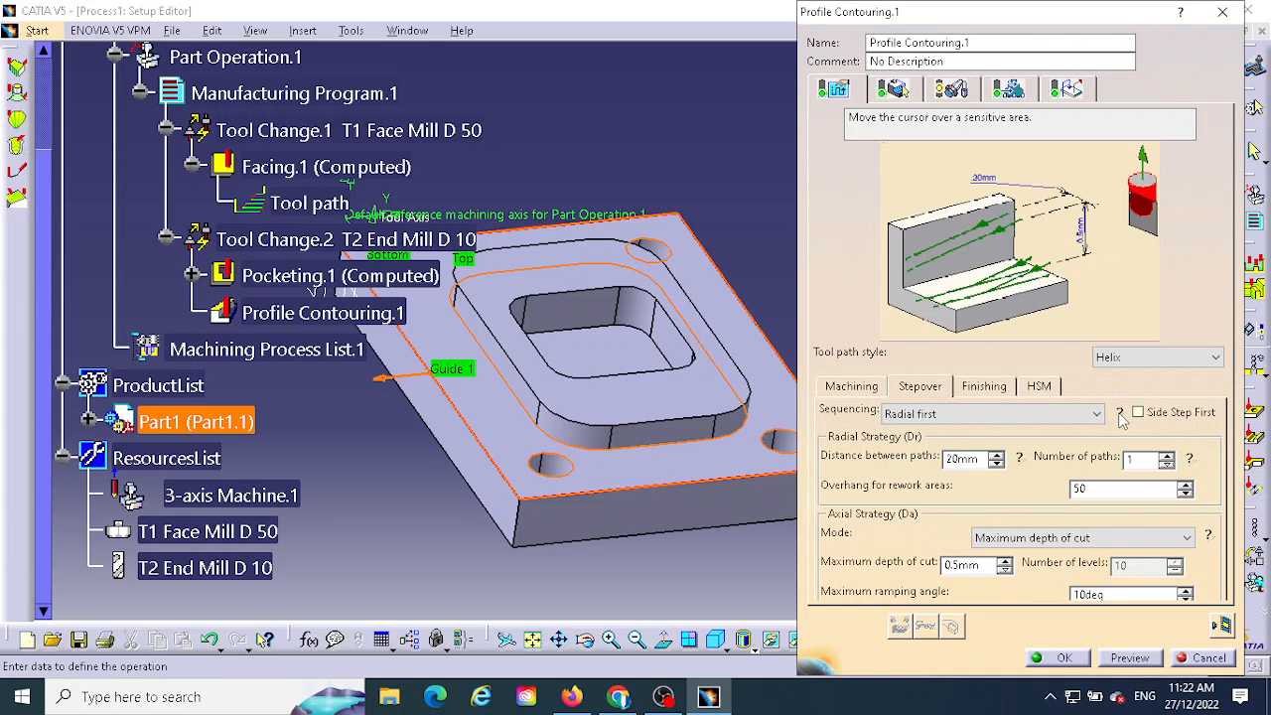
{"action": "mouse_move", "coordinate": [1119, 419]}
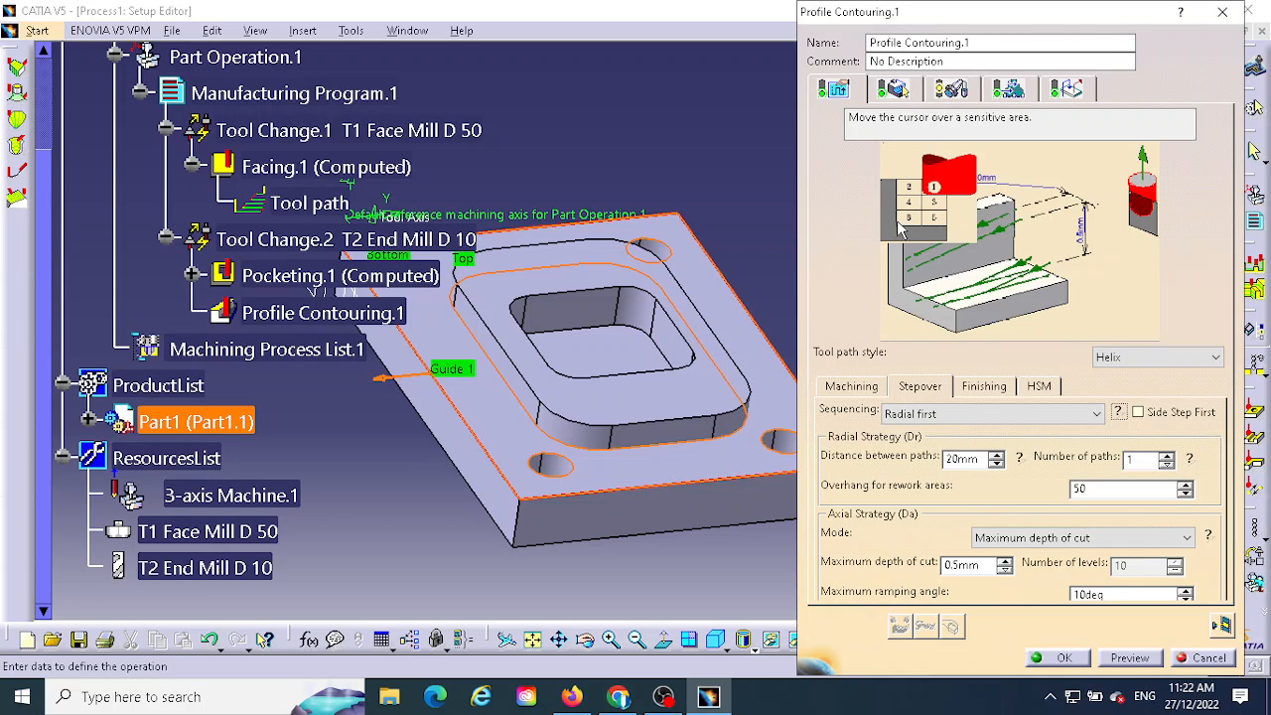
{"action": "left_click", "coordinate": [941, 414]}
{"action": "left_click", "coordinate": [918, 444]}
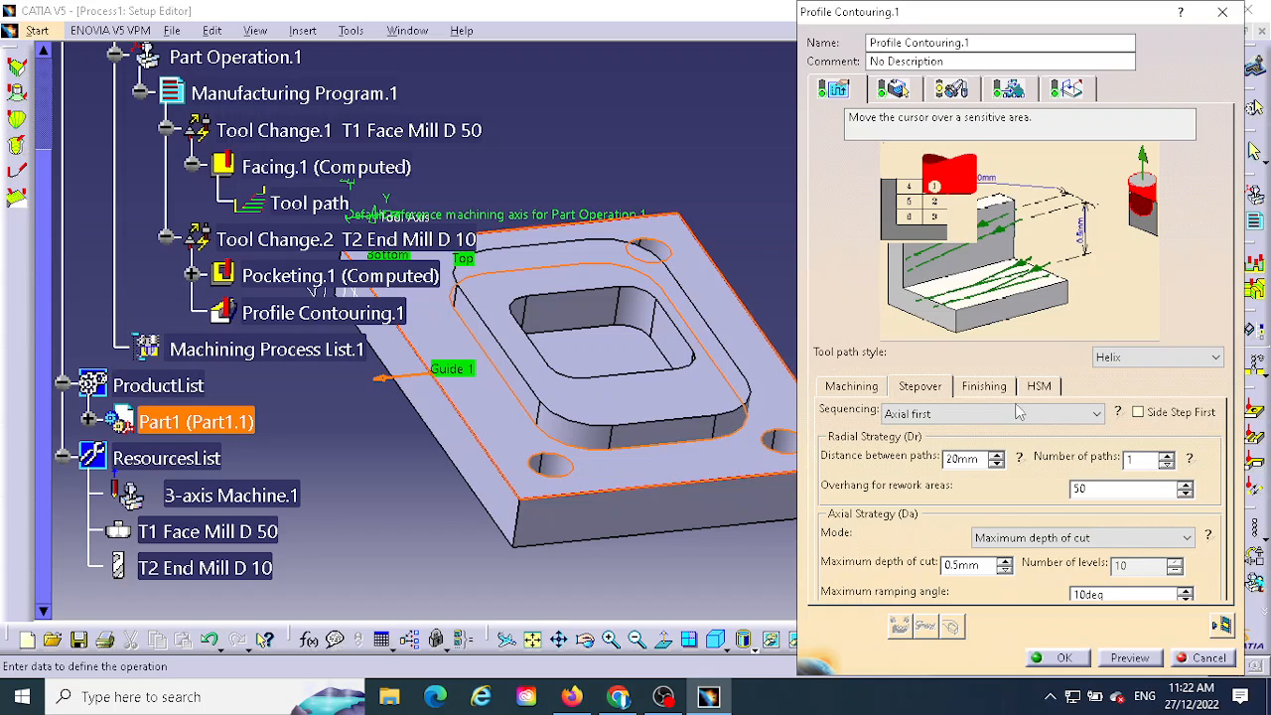
{"action": "left_click", "coordinate": [943, 412]}
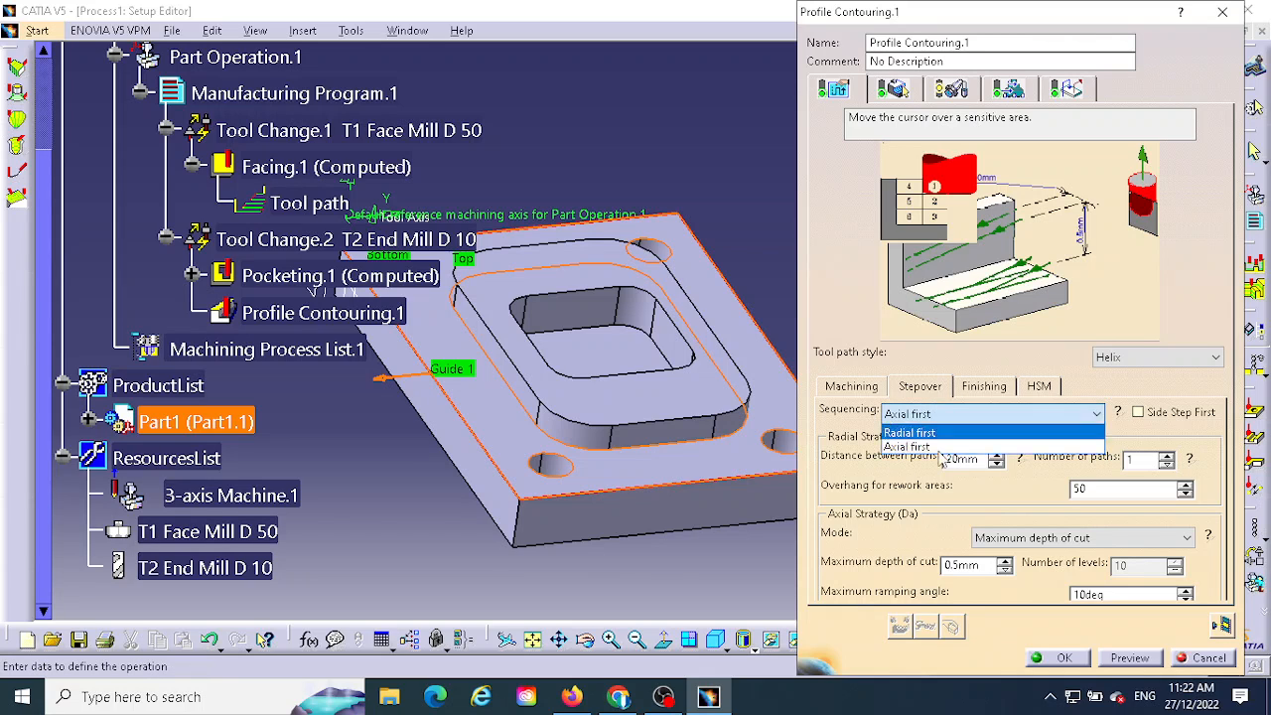
{"action": "left_click", "coordinate": [907, 435]}
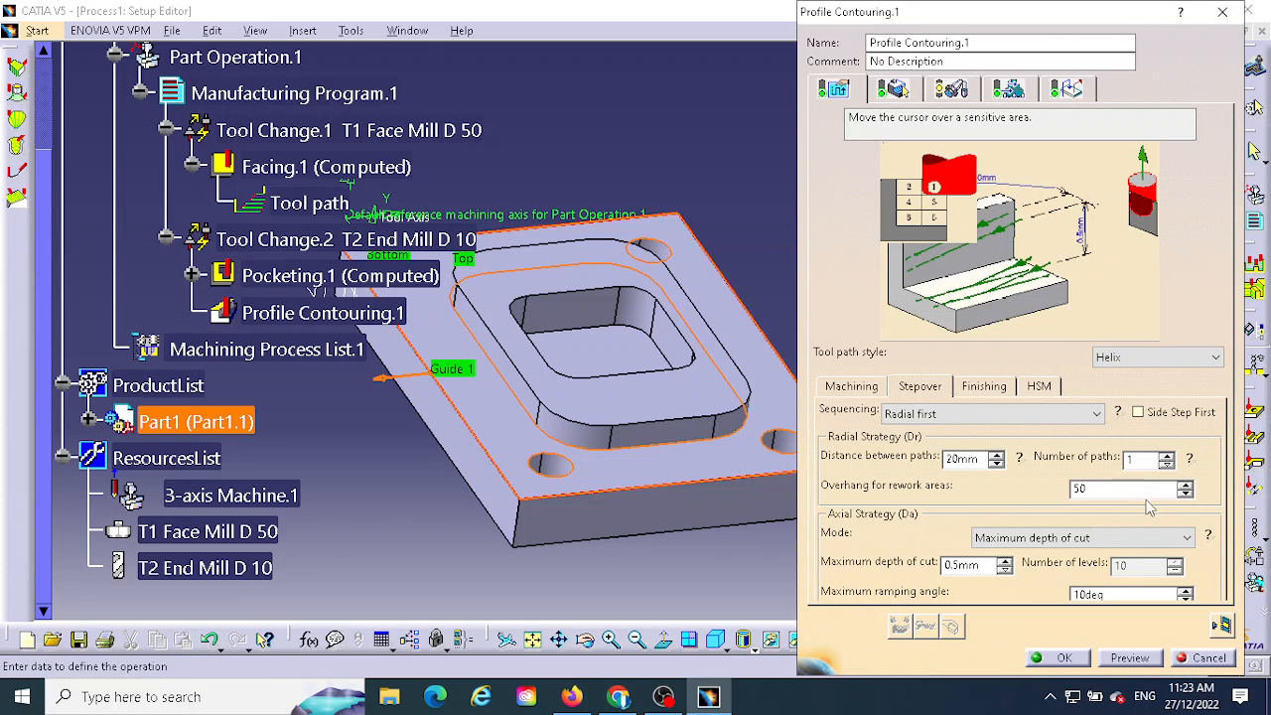
Step: Review the finishing, tool and feedrate settings of the profile contouring operation
{"action": "left_click", "coordinate": [1001, 396]}
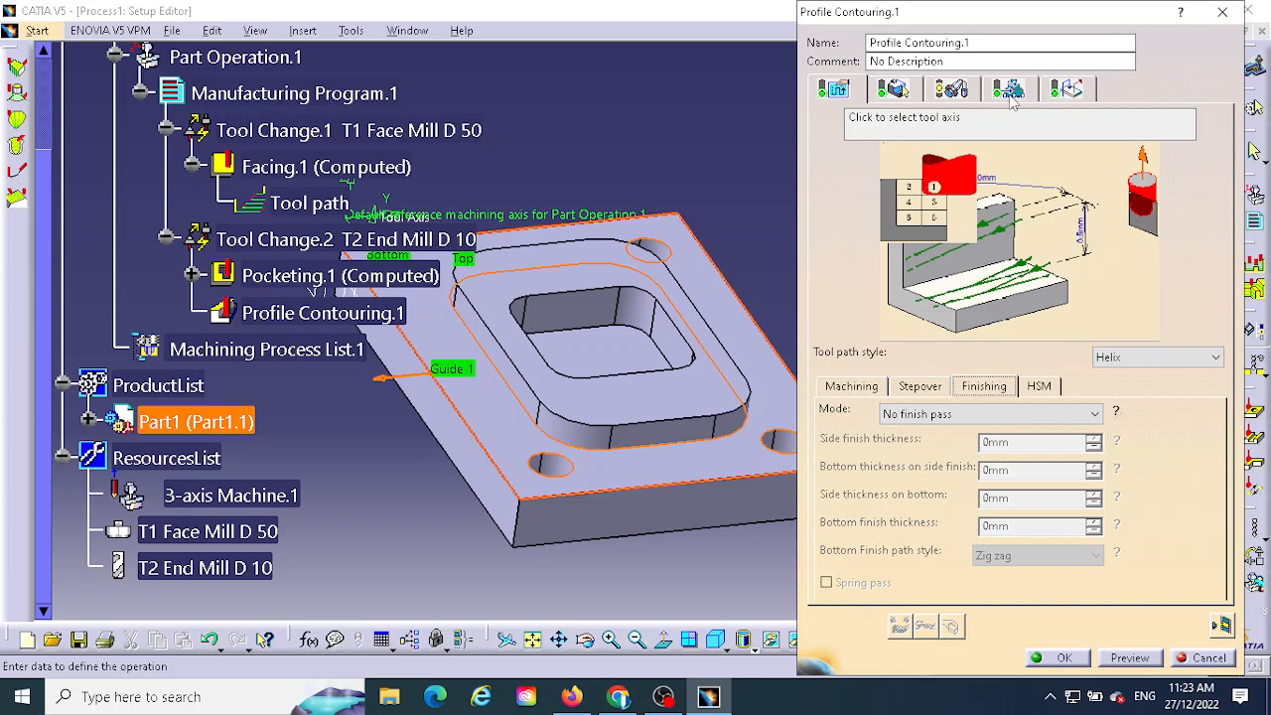
{"action": "left_click", "coordinate": [951, 90]}
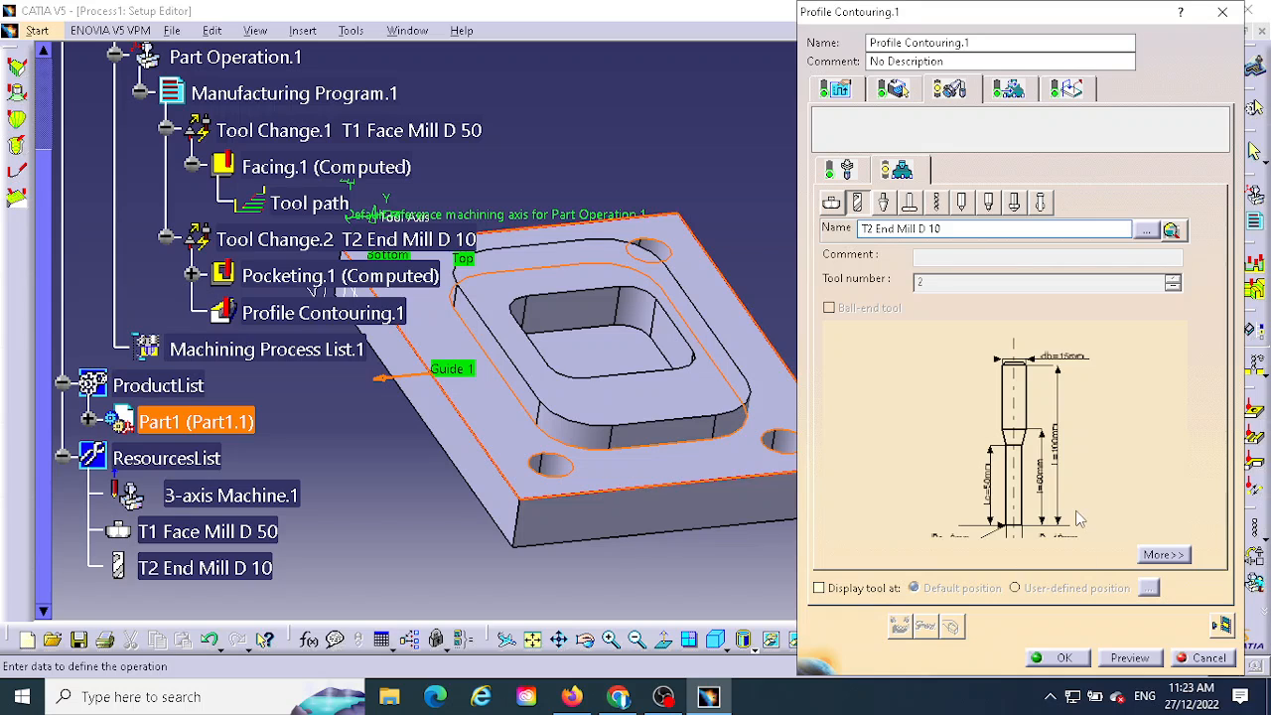
{"action": "middle_click_drag", "start_coordinate": [1079, 504], "coordinate": [1067, 449]}
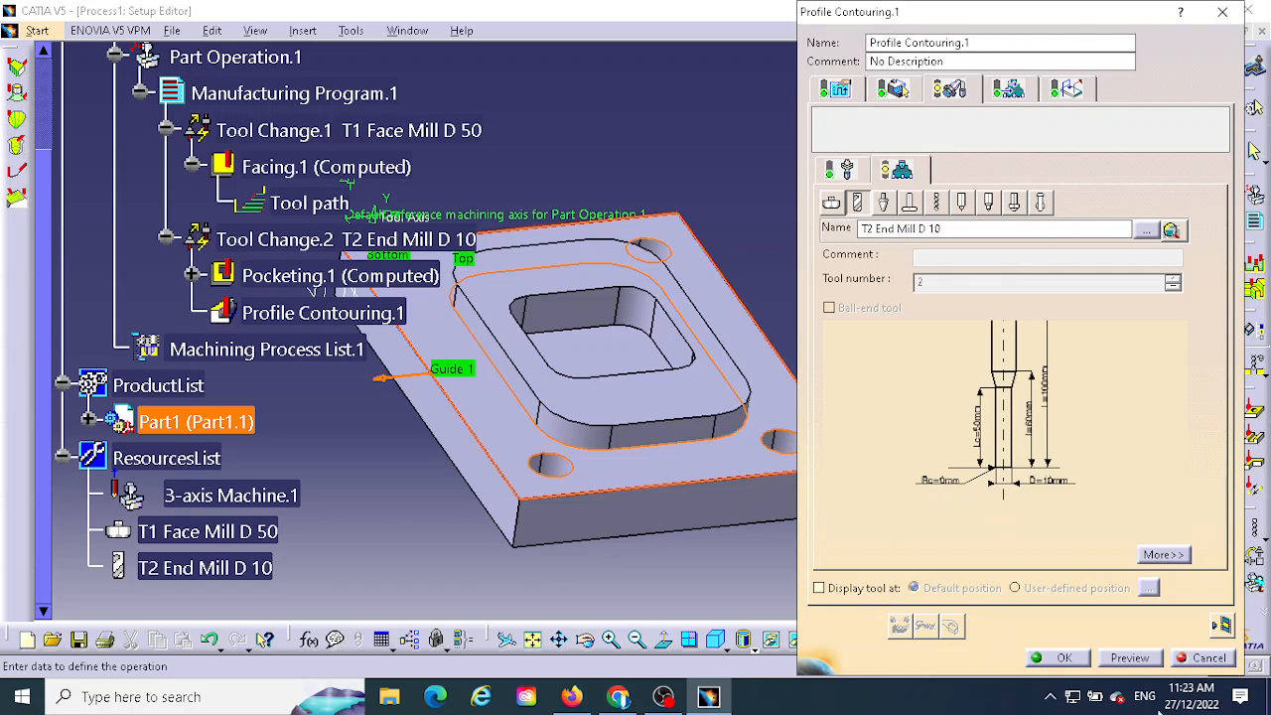
{"action": "left_click", "coordinate": [1010, 90]}
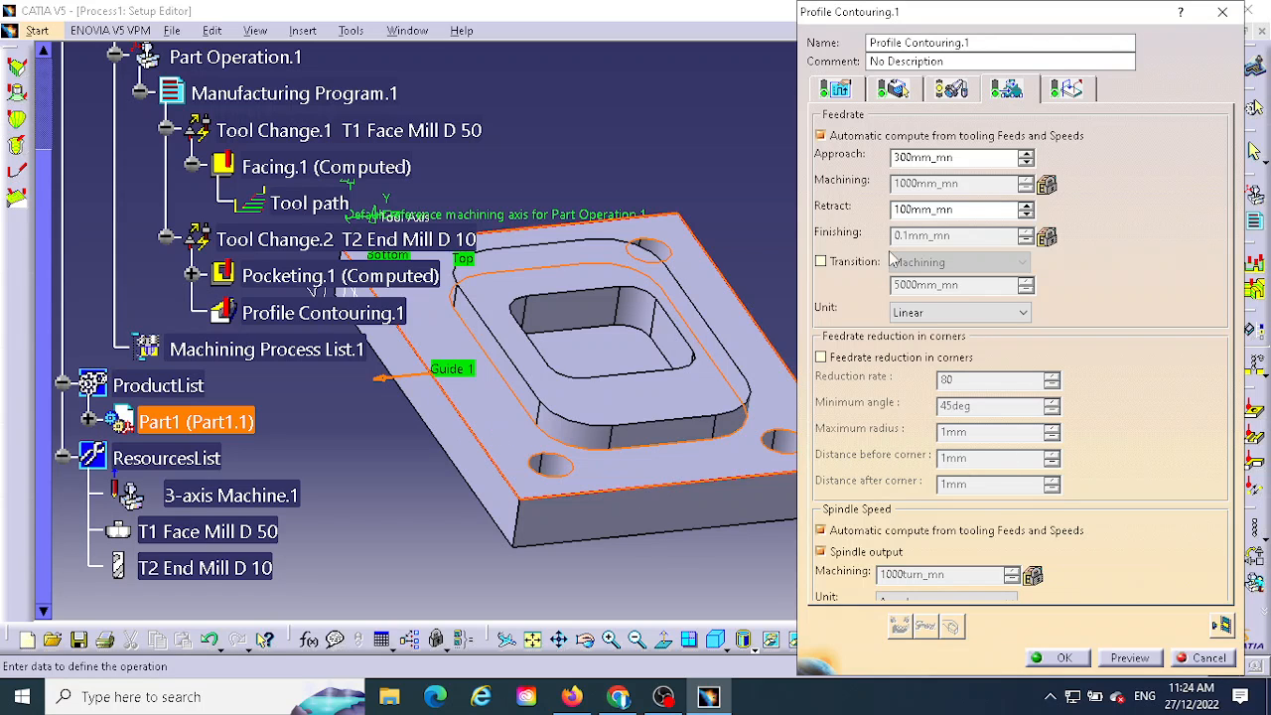
Step: Set both the Approach and Retract macros of the profile contouring operation to Axial mode
{"action": "left_click", "coordinate": [1067, 90]}
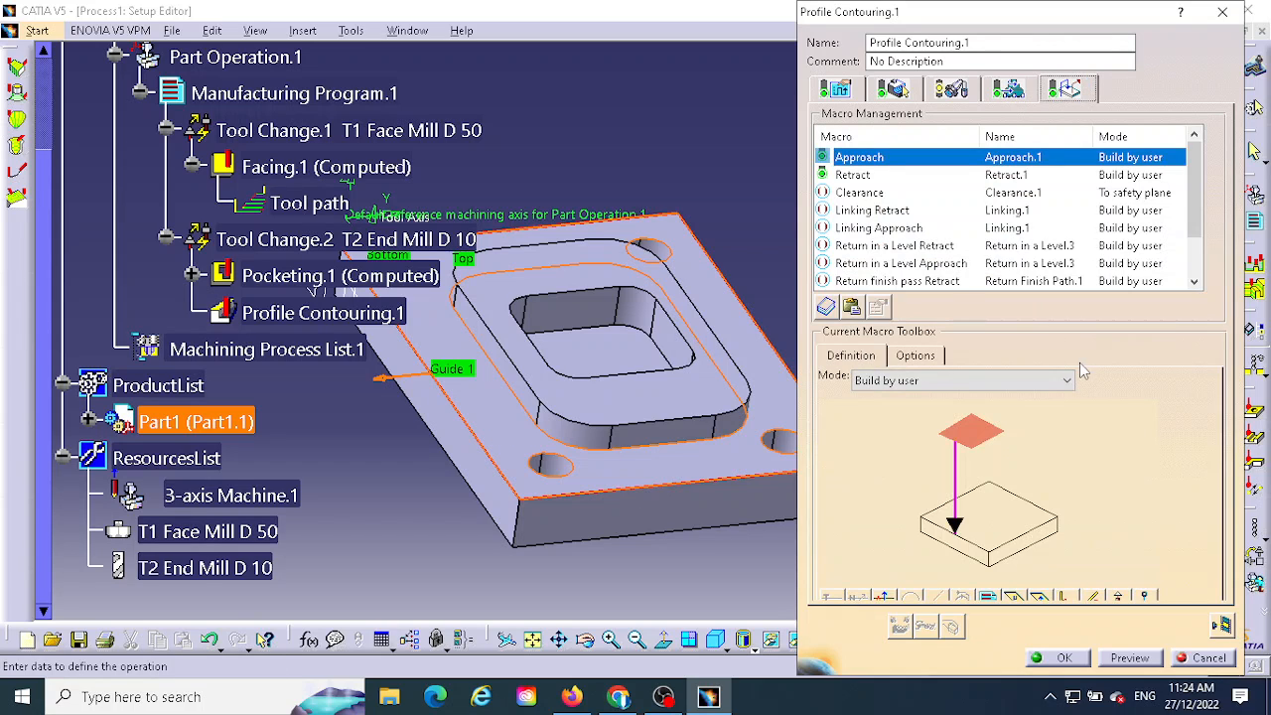
{"action": "left_click", "coordinate": [849, 175]}
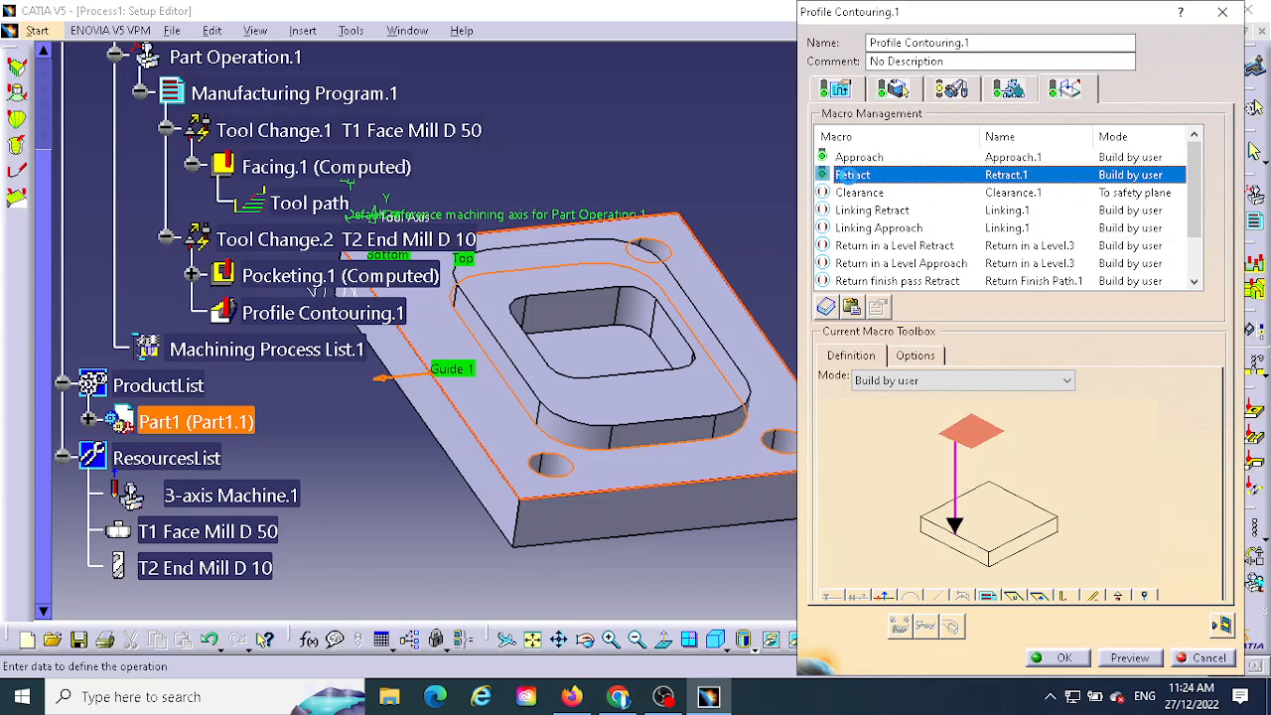
{"action": "left_click", "coordinate": [859, 156]}
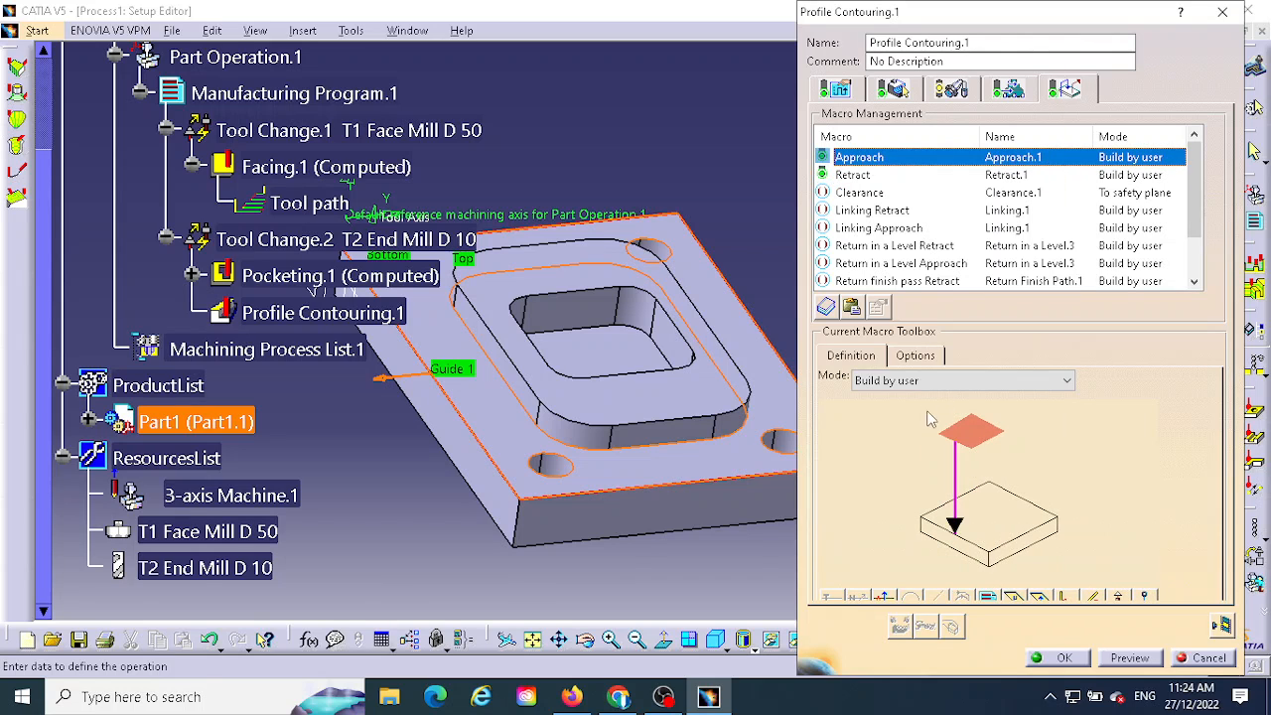
{"action": "left_click", "coordinate": [933, 381]}
{"action": "left_click", "coordinate": [869, 455]}
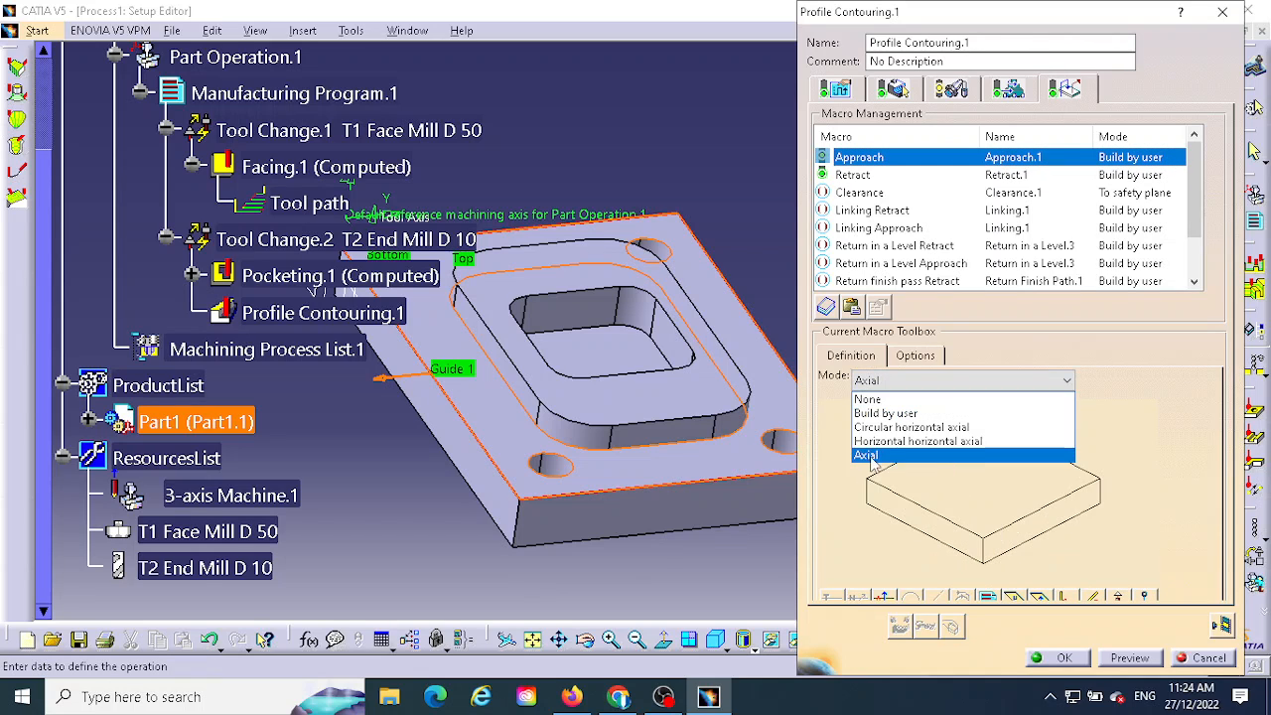
{"action": "left_click", "coordinate": [851, 175]}
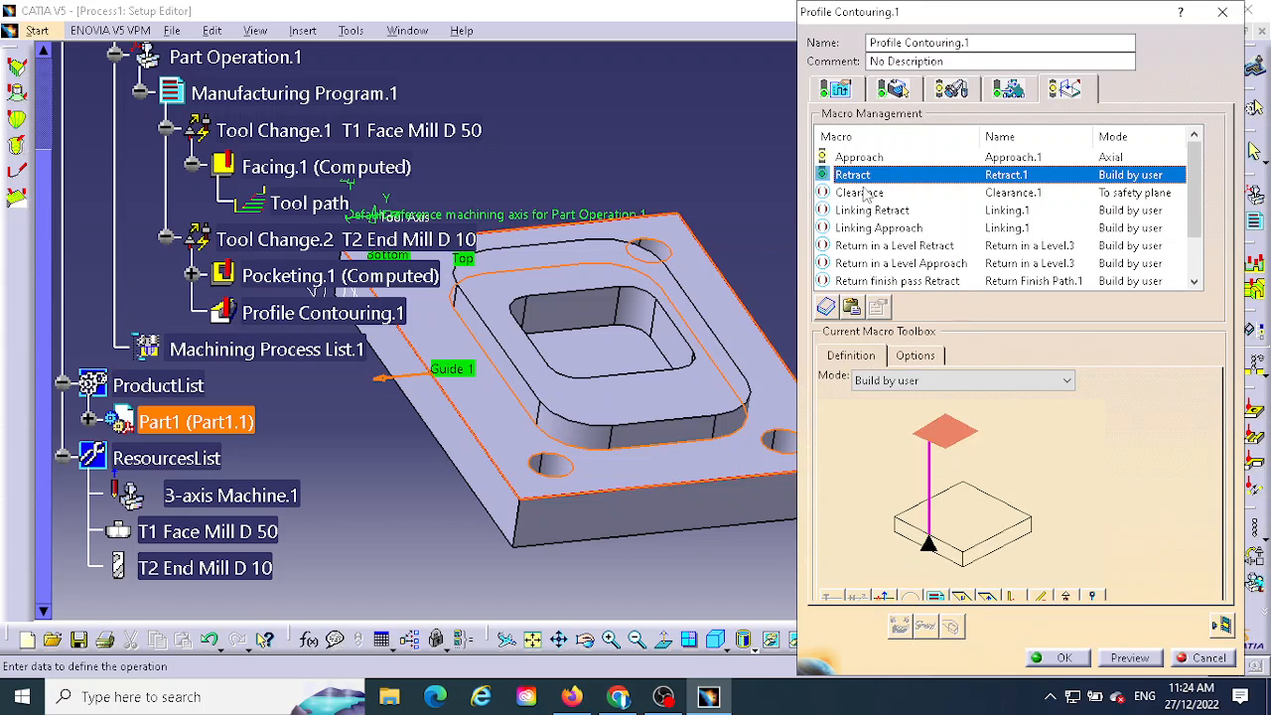
{"action": "left_click", "coordinate": [933, 380]}
{"action": "left_click", "coordinate": [884, 454]}
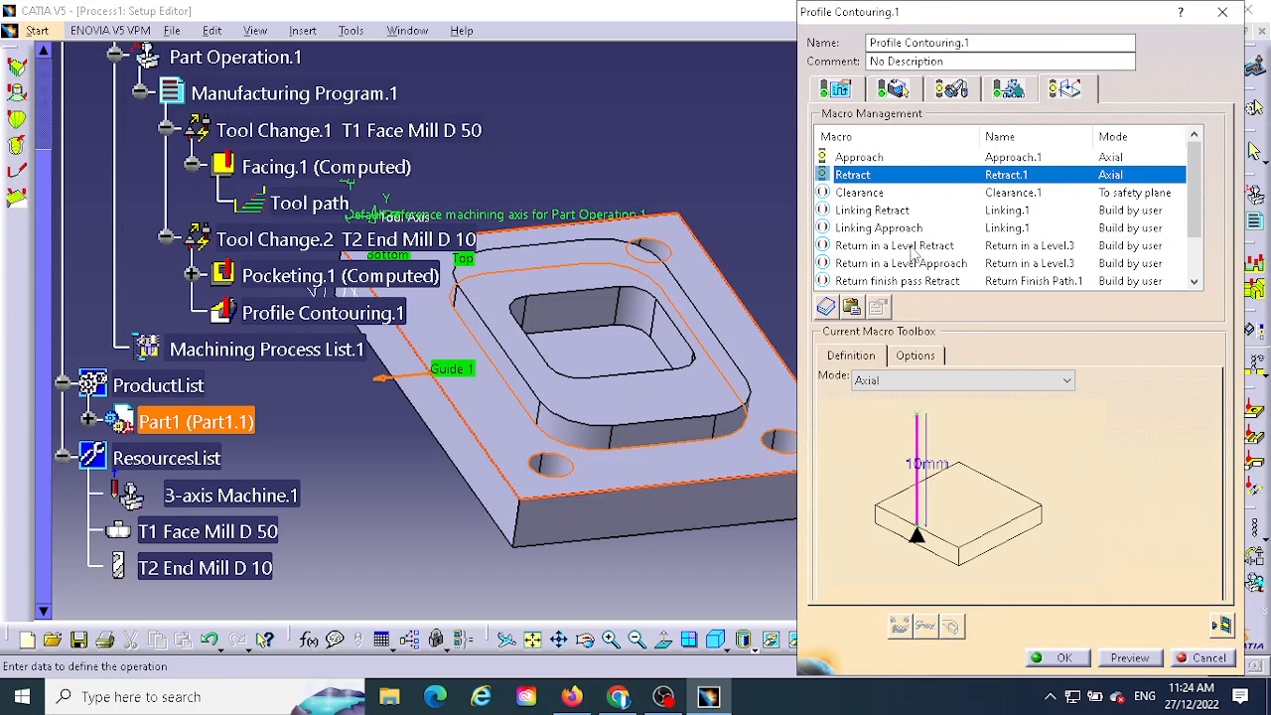
Step: Compute and replay the profile contouring tool path, and play the material removal video simulation to inspect the machined sides
{"action": "left_click", "coordinate": [925, 623]}
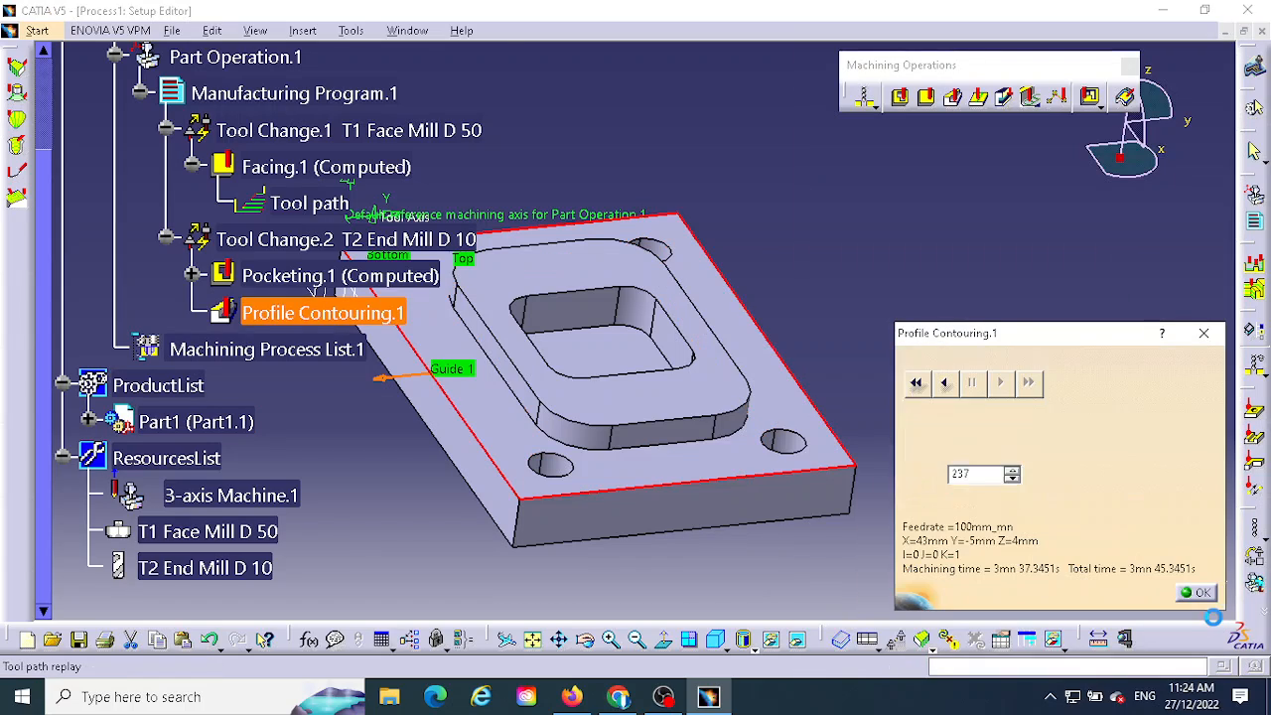
{"action": "middle_click_drag", "start_coordinate": [670, 578], "coordinate": [572, 500]}
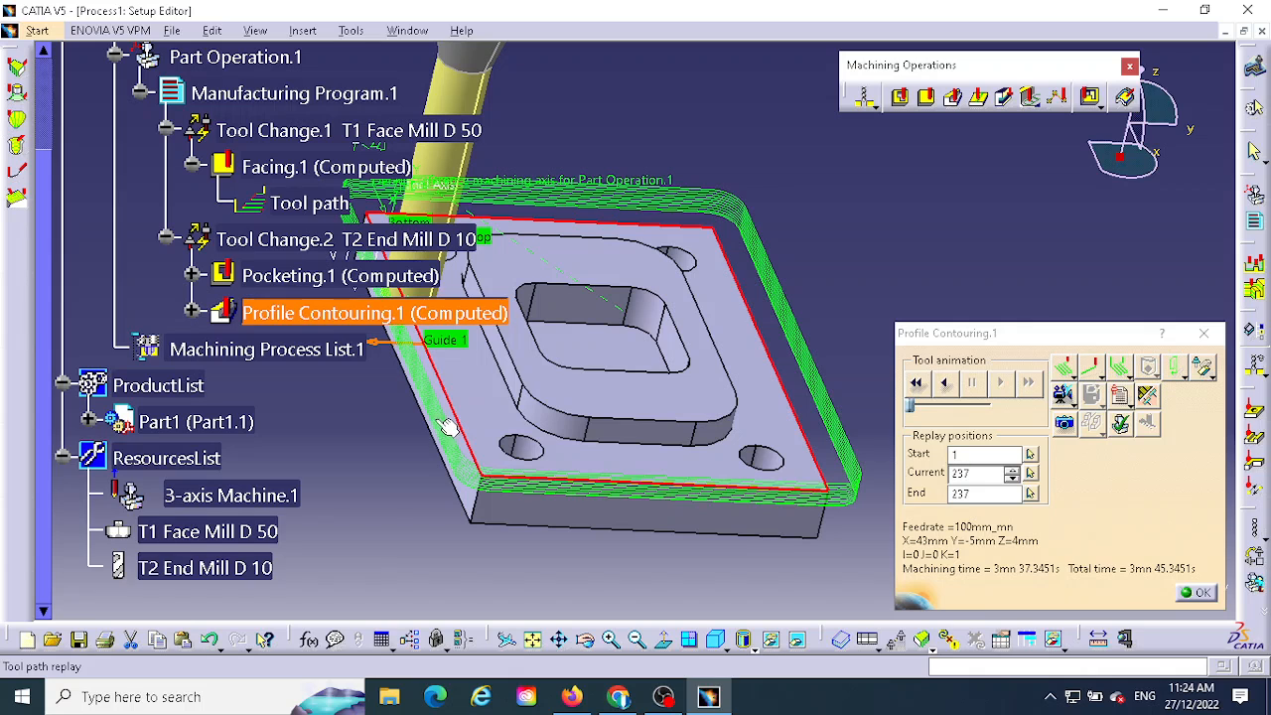
{"action": "left_click", "coordinate": [1062, 394]}
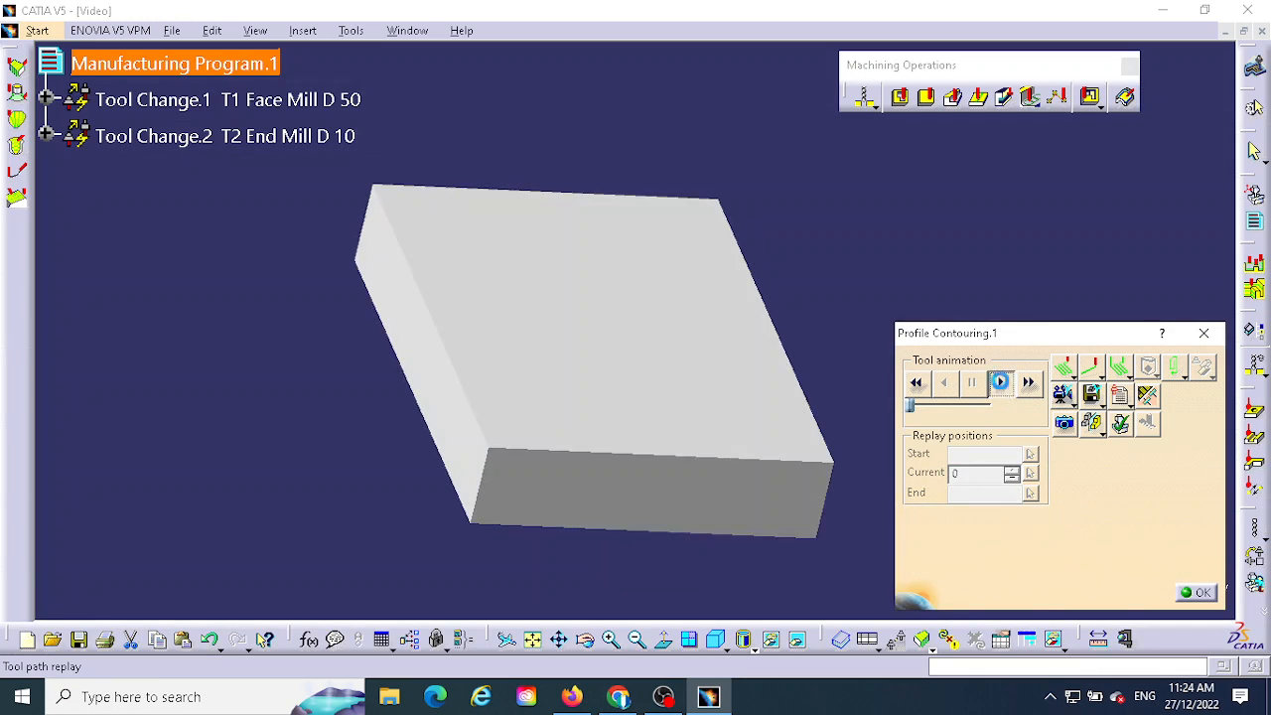
{"action": "left_click", "coordinate": [999, 382]}
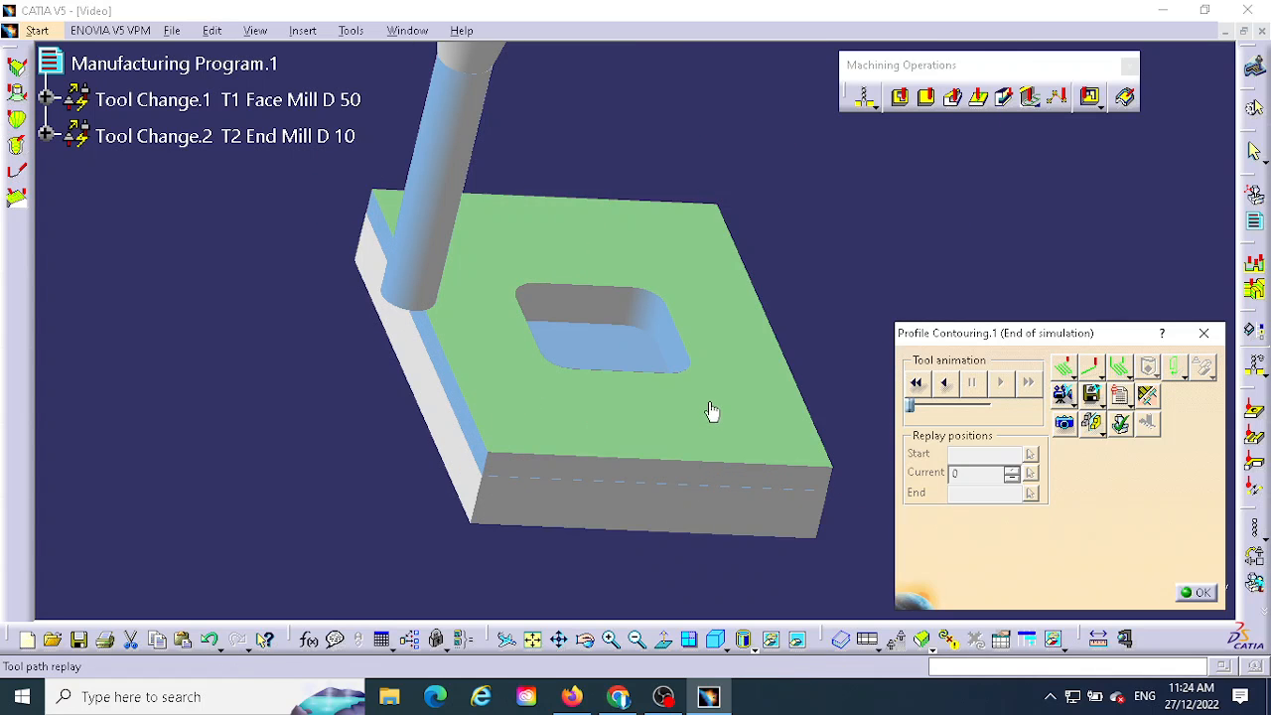
{"action": "middle_click_drag", "start_coordinate": [711, 402], "coordinate": [720, 287]}
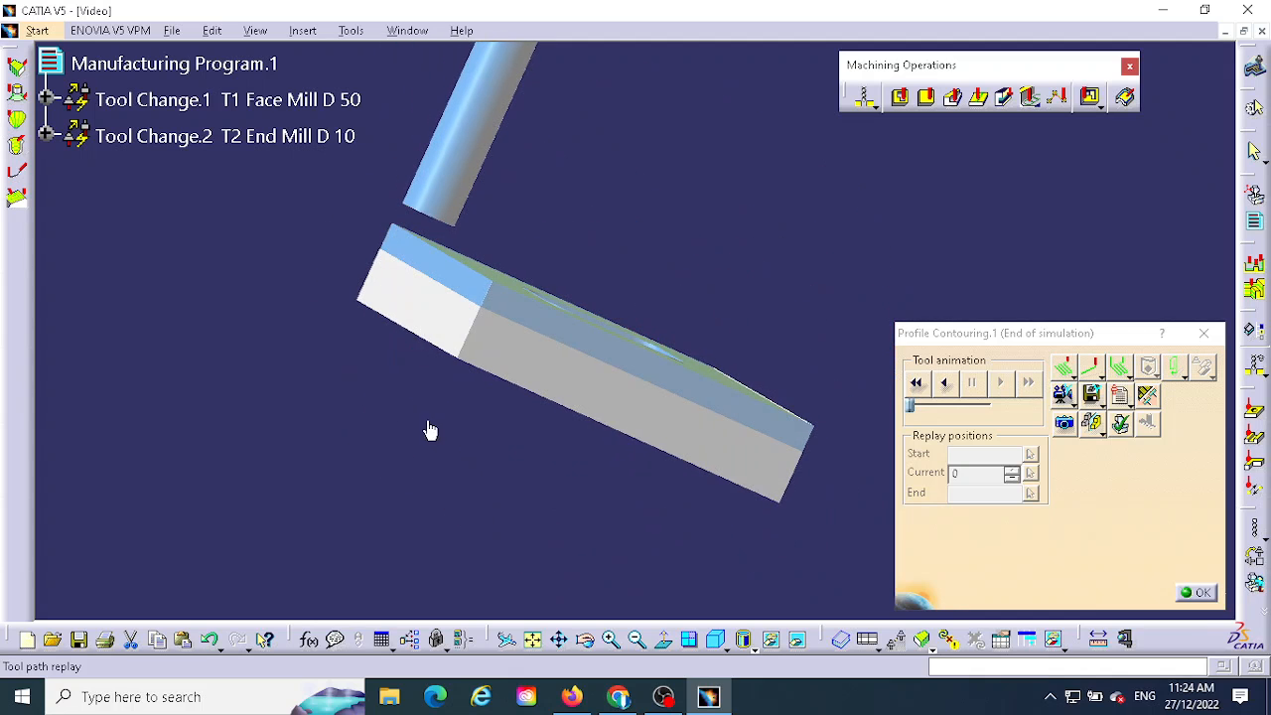
{"action": "middle_click_drag", "start_coordinate": [447, 362], "coordinate": [340, 385]}
{"action": "left_click", "coordinate": [1204, 593]}
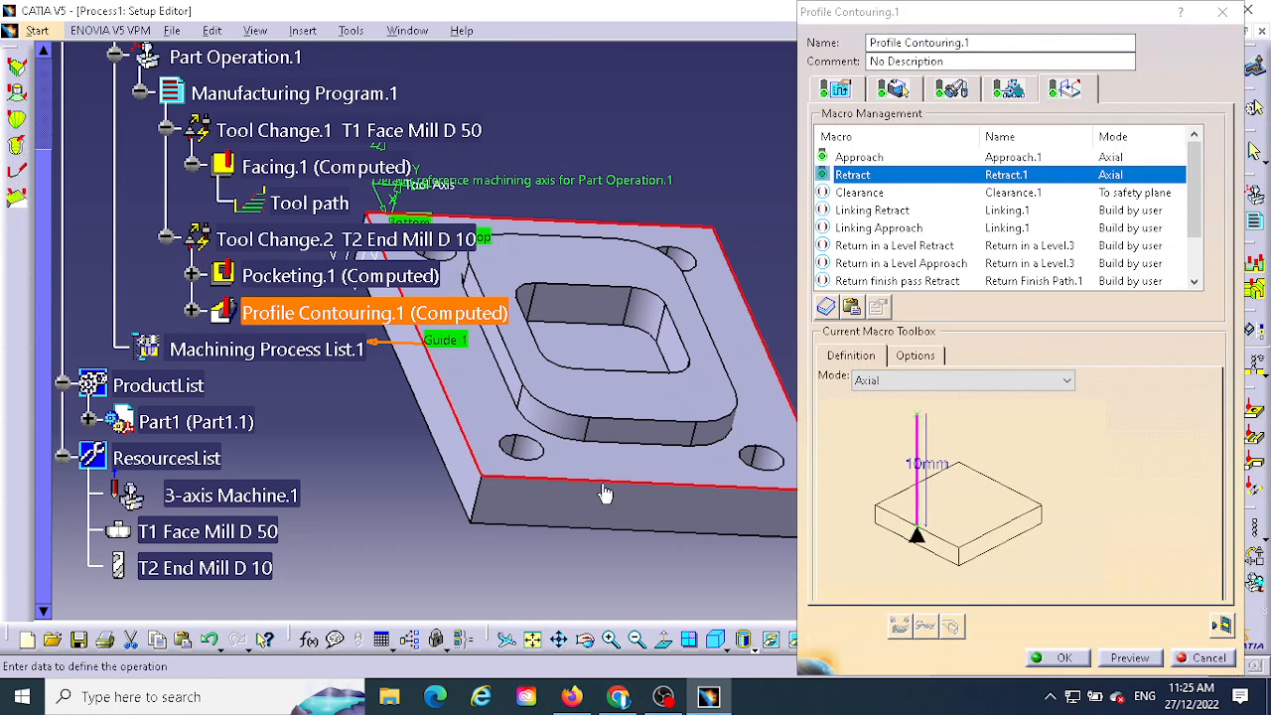
Step: Remove all guide contours from the geometry definition of the profile contouring operation
{"action": "middle_click_drag", "start_coordinate": [604, 494], "coordinate": [568, 428]}
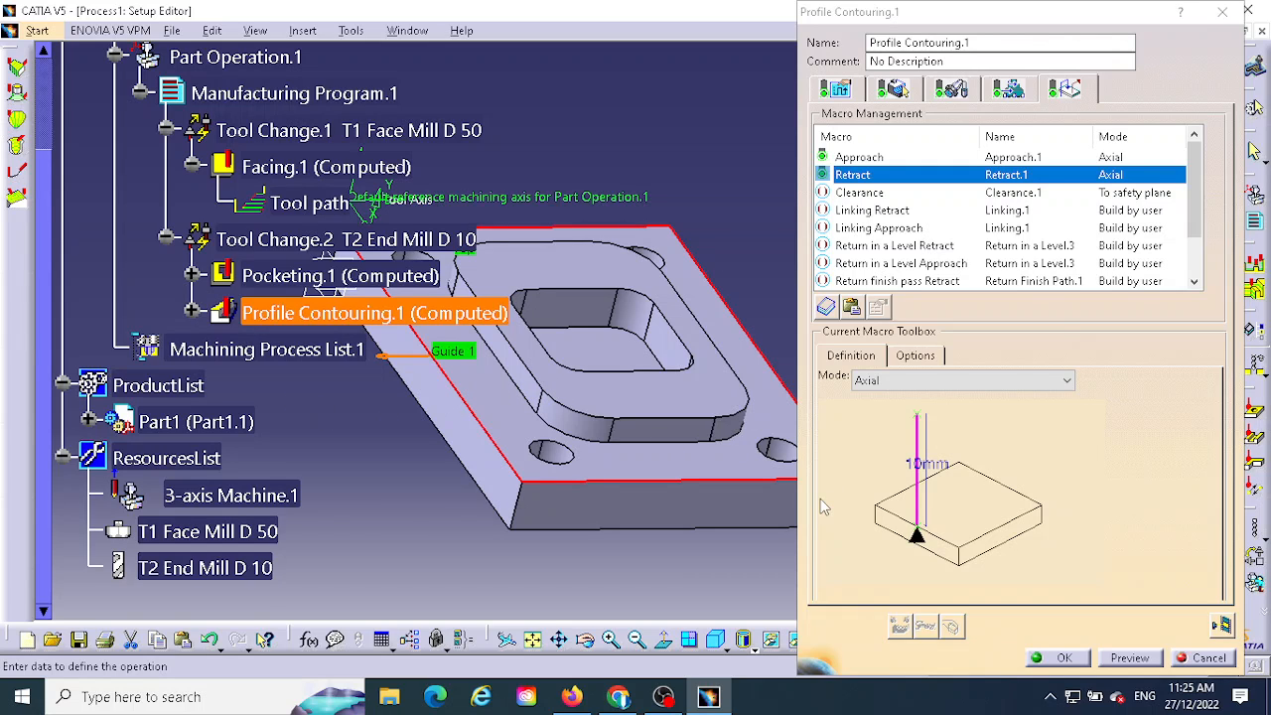
{"action": "left_click", "coordinate": [901, 89]}
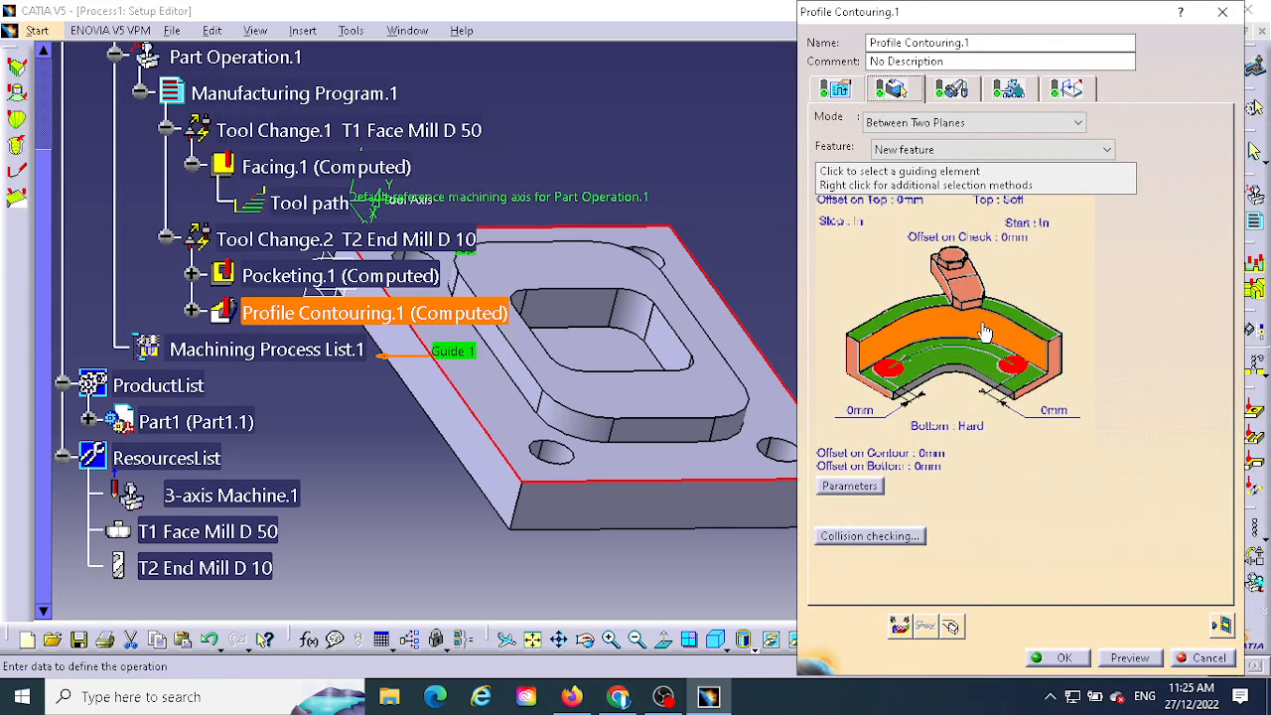
{"action": "right_click", "coordinate": [943, 330]}
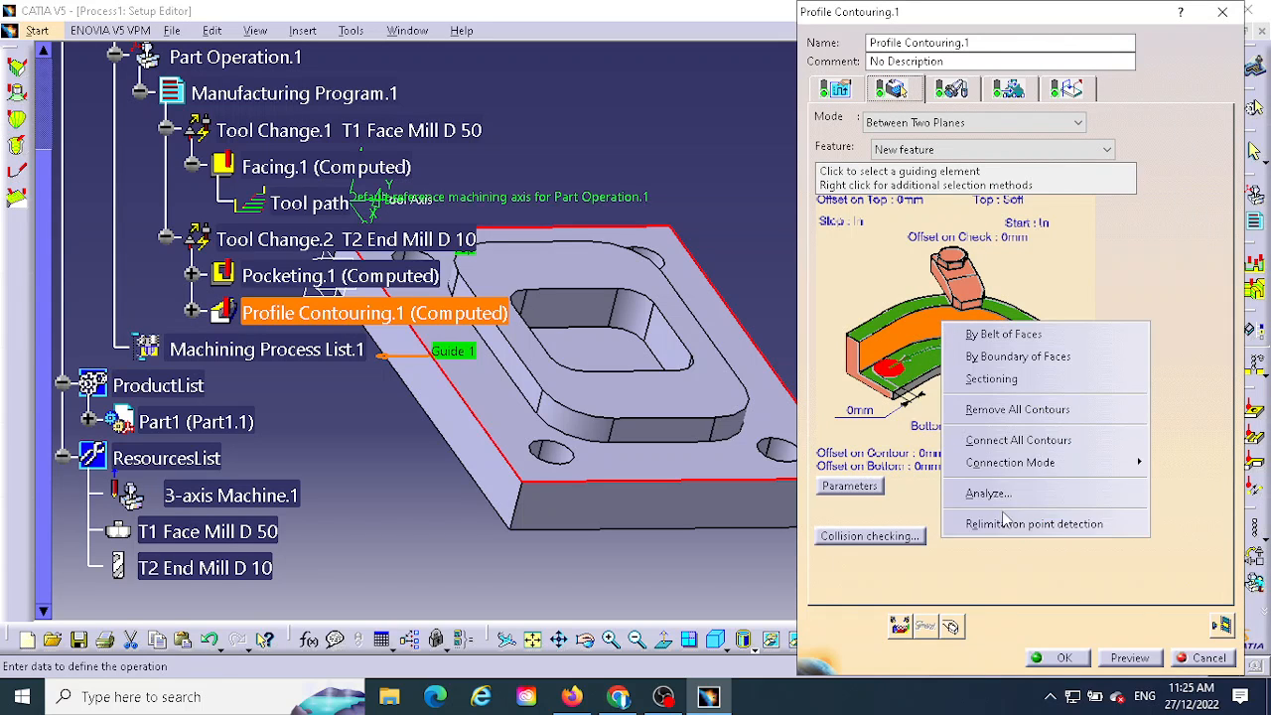
{"action": "left_click", "coordinate": [983, 408]}
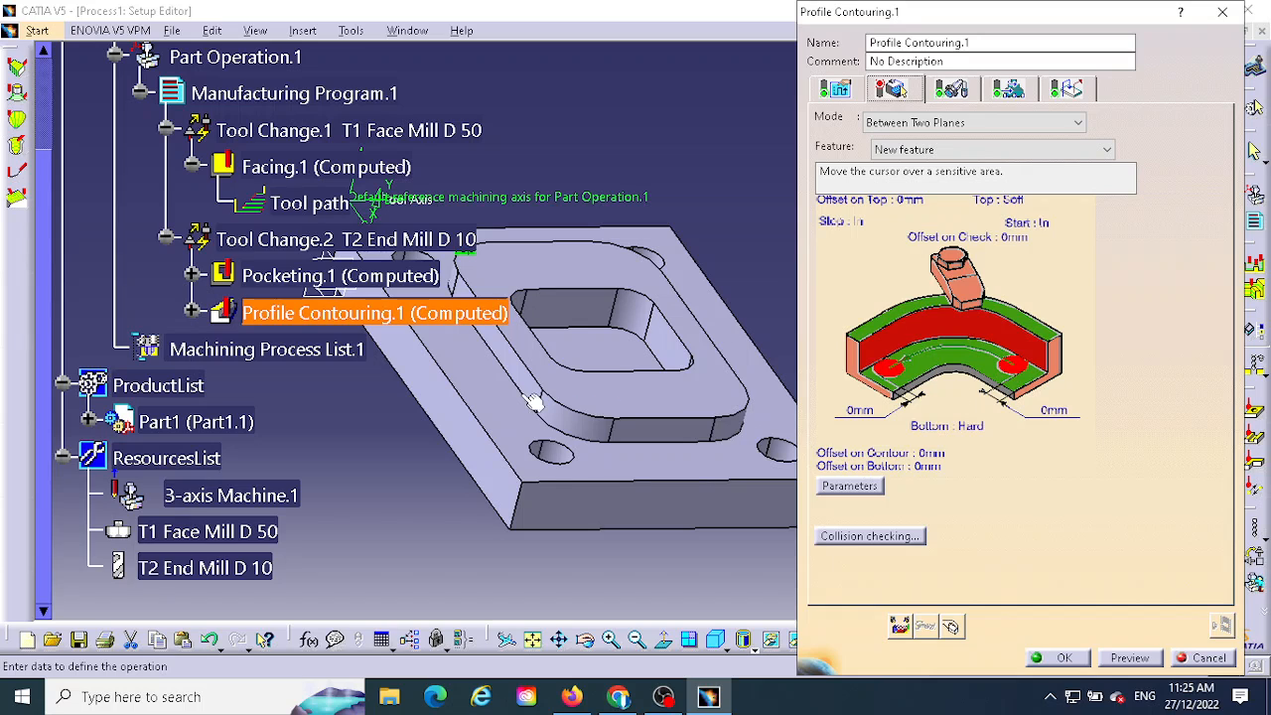
Step: Select the complete loop of edges around the base of the raised central boss as the guide contour of the profile contouring operation
{"action": "left_click", "coordinate": [934, 332]}
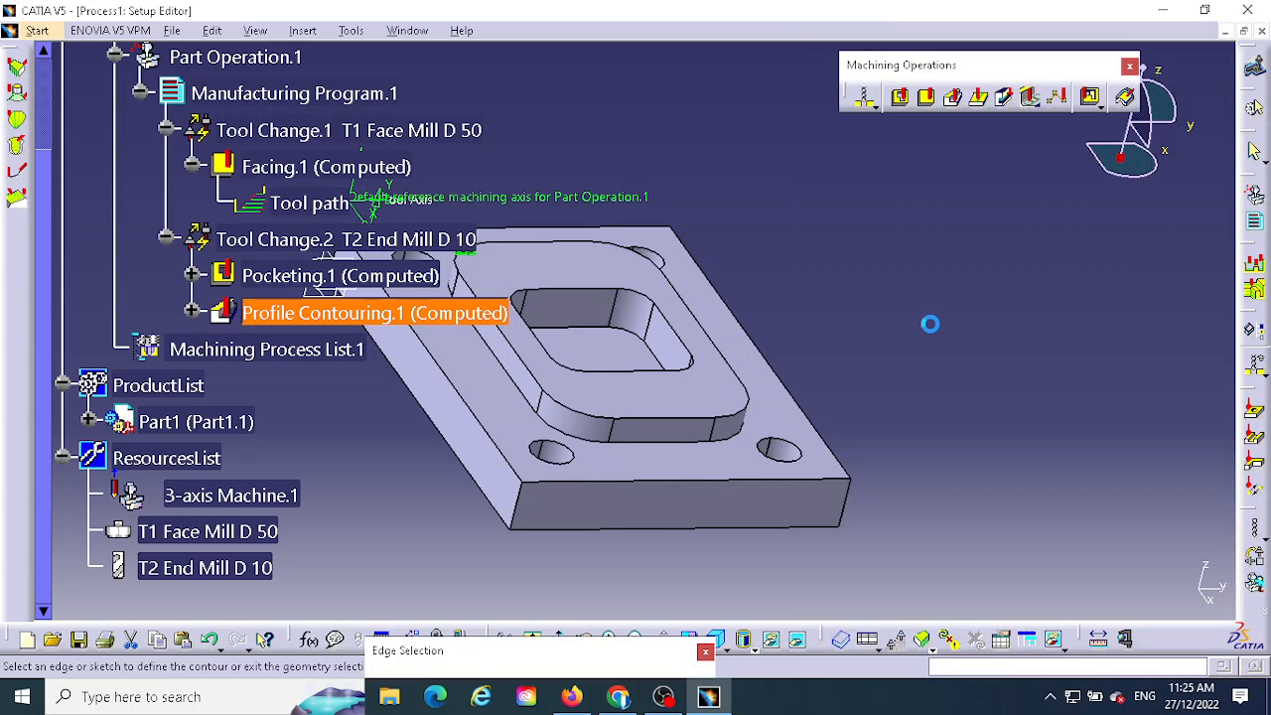
{"action": "left_click", "coordinate": [665, 446]}
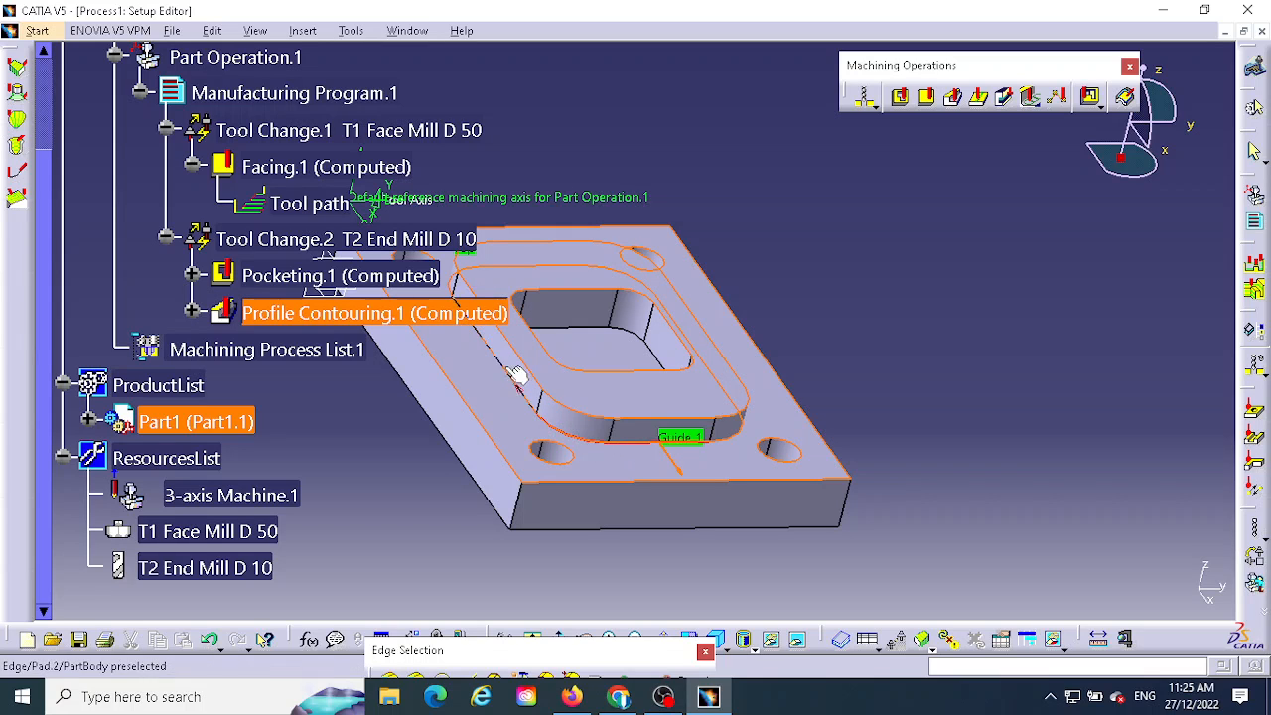
{"action": "middle_click_drag", "start_coordinate": [605, 336], "coordinate": [715, 442]}
{"action": "middle_click_drag", "start_coordinate": [641, 374], "coordinate": [704, 304]}
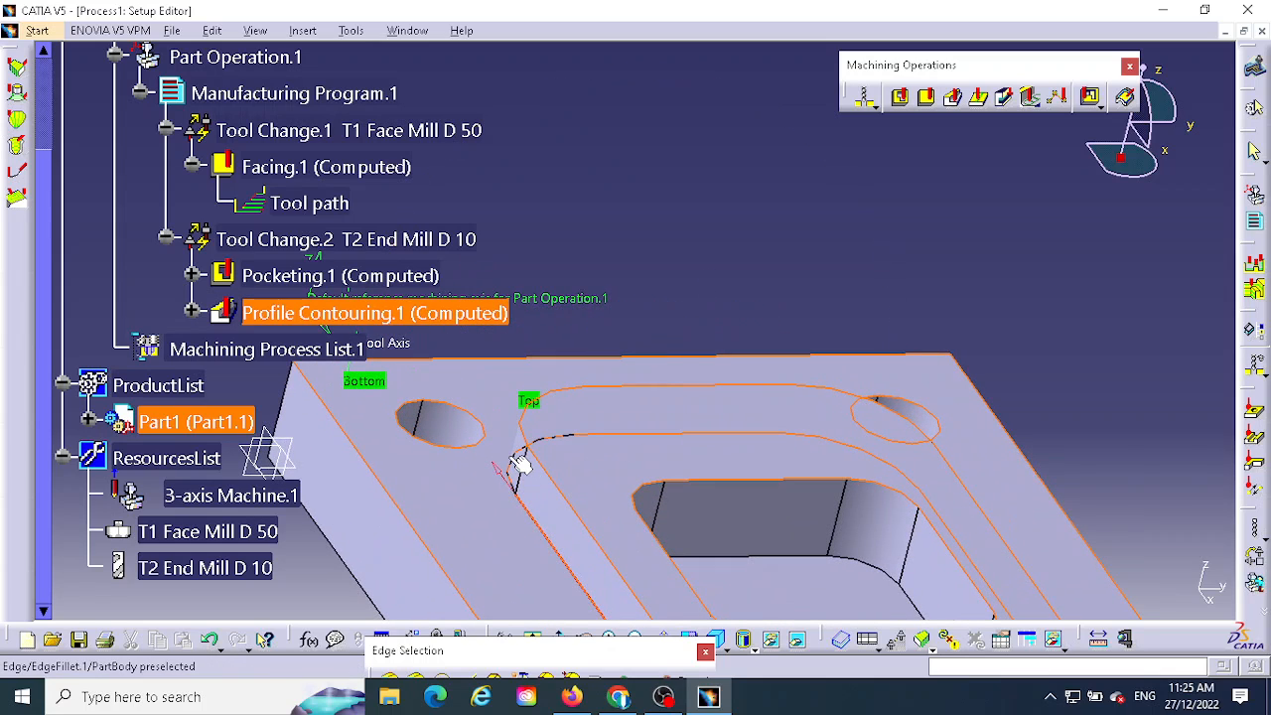
{"action": "left_click", "coordinate": [520, 464]}
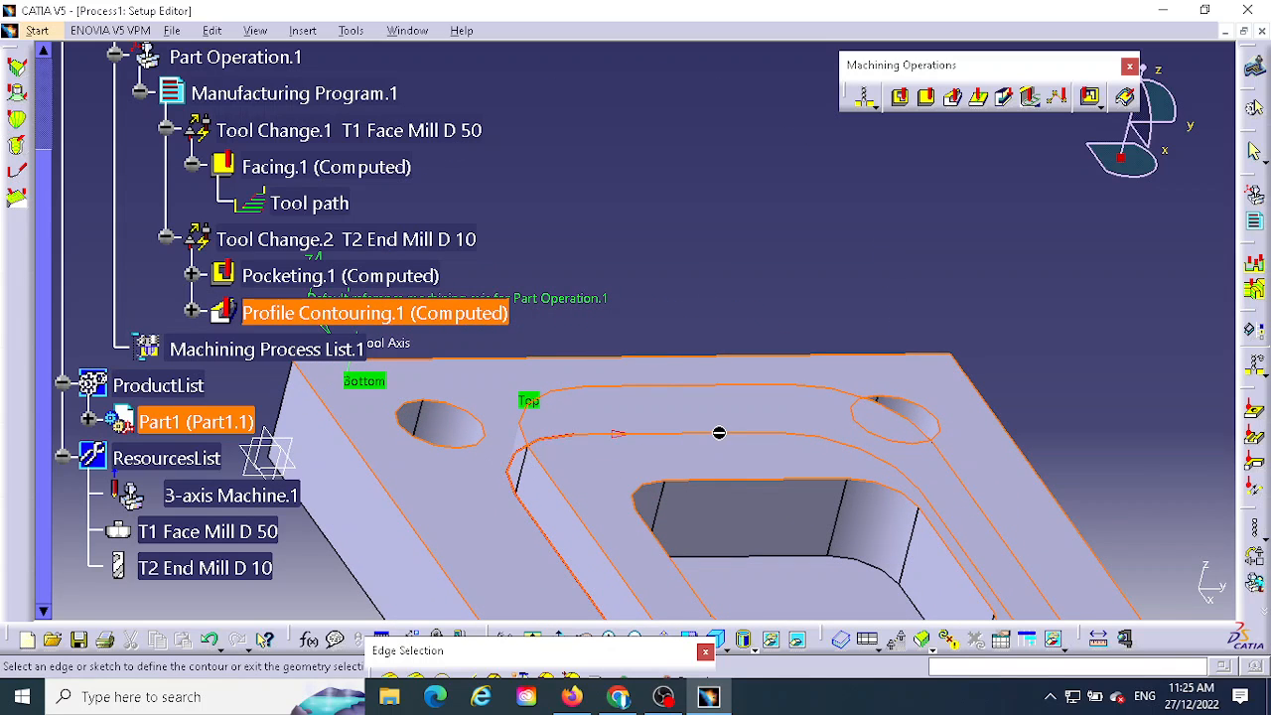
{"action": "middle_click_drag", "start_coordinate": [802, 482], "coordinate": [840, 385]}
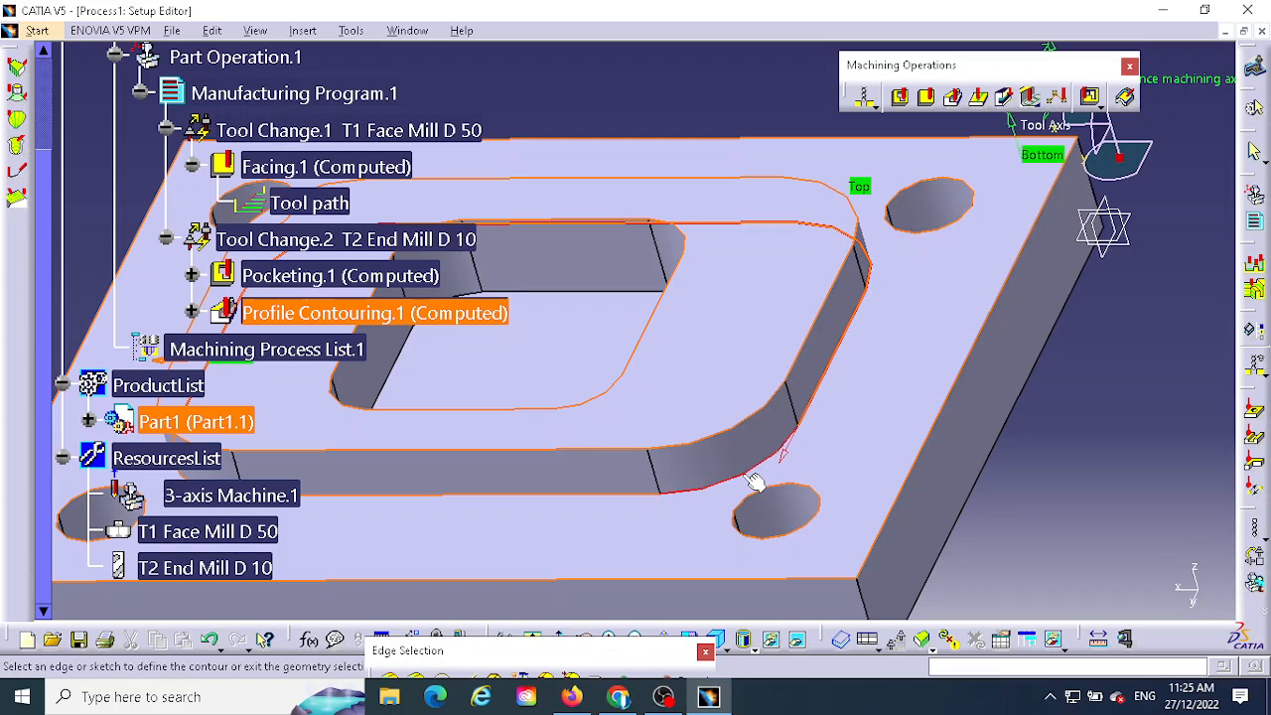
{"action": "left_click", "coordinate": [575, 497]}
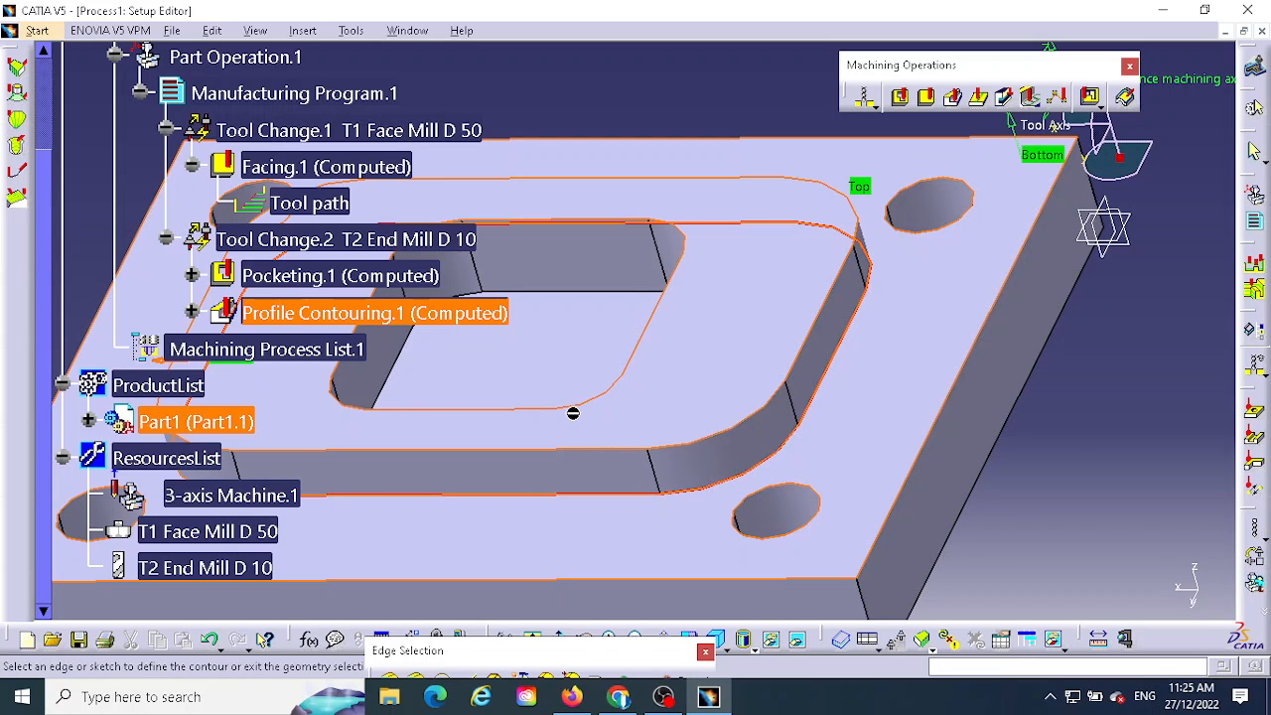
{"action": "middle_click_drag", "start_coordinate": [573, 413], "coordinate": [1002, 386]}
{"action": "left_click", "coordinate": [576, 458]}
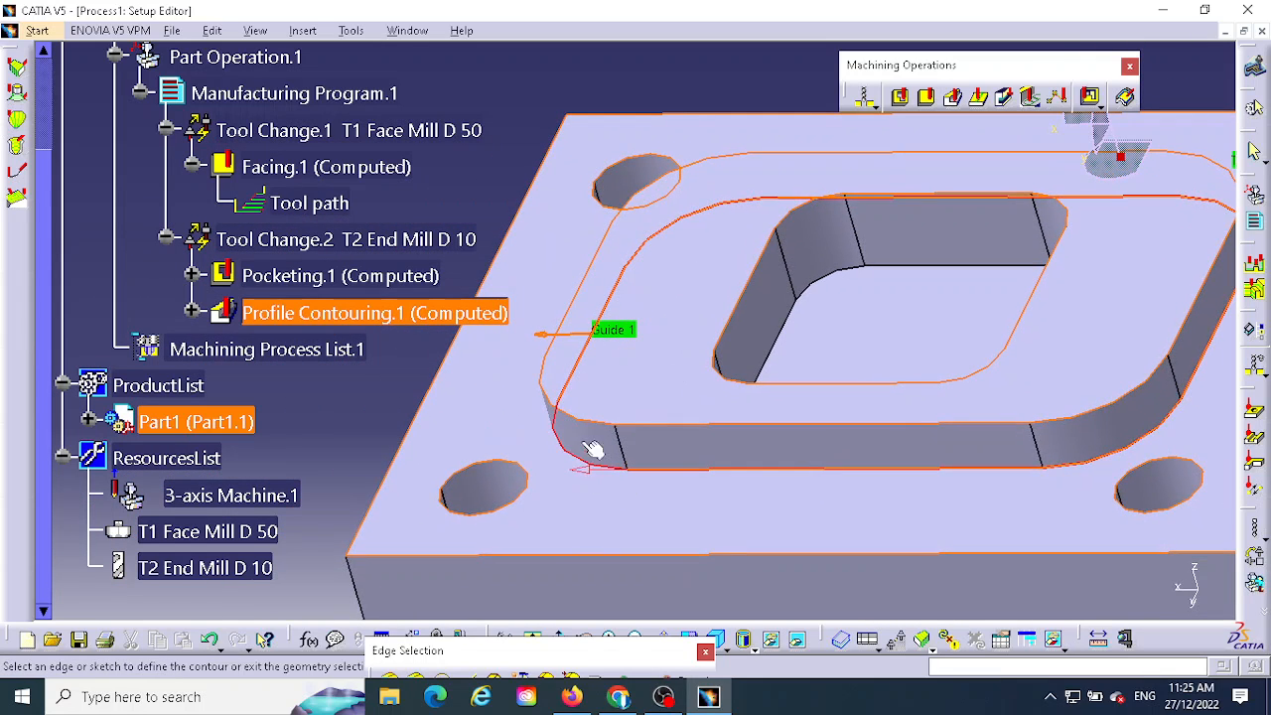
{"action": "middle_click_drag", "start_coordinate": [665, 352], "coordinate": [831, 332]}
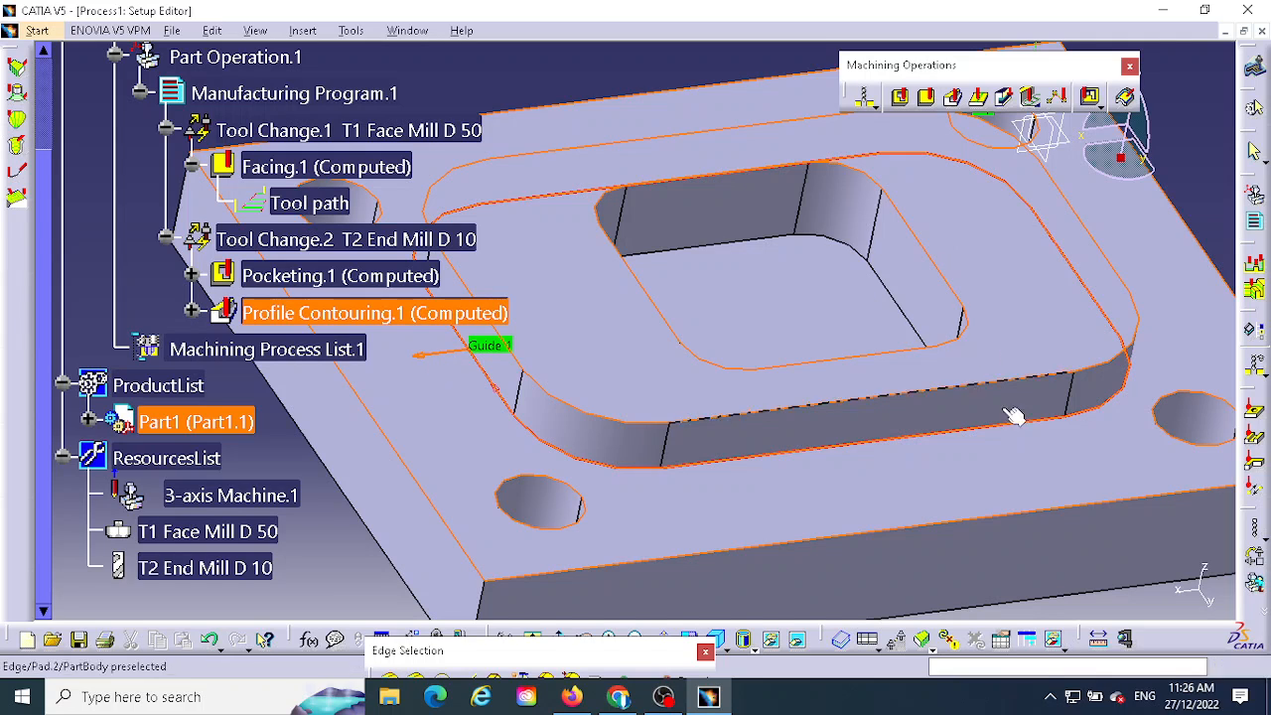
{"action": "left_click", "coordinate": [1202, 167]}
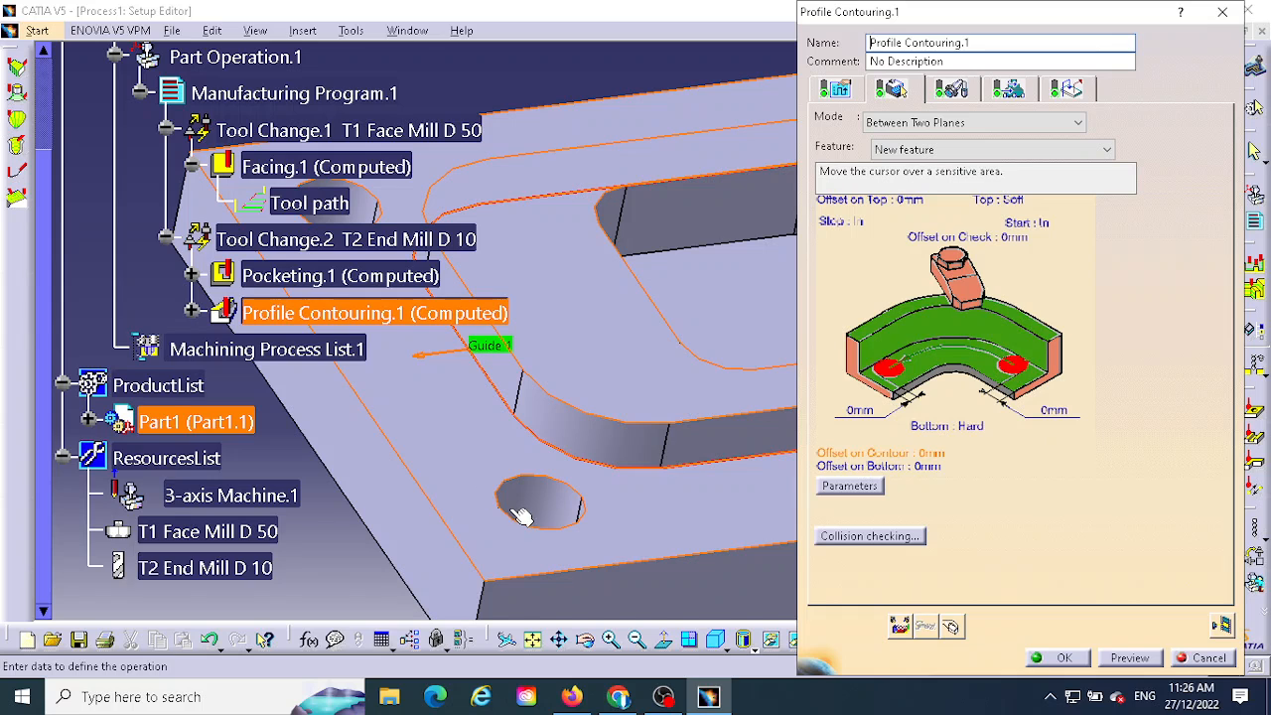
Step: Compute and replay the tool path for the boss contour, and inspect the machined stock in the material removal video simulation
{"action": "scroll", "coordinate": [518, 506], "scroll_direction": "down", "scroll_amount": 1}
{"action": "middle_click_drag", "start_coordinate": [522, 499], "coordinate": [511, 600]}
{"action": "middle_click_drag", "start_coordinate": [719, 516], "coordinate": [584, 559]}
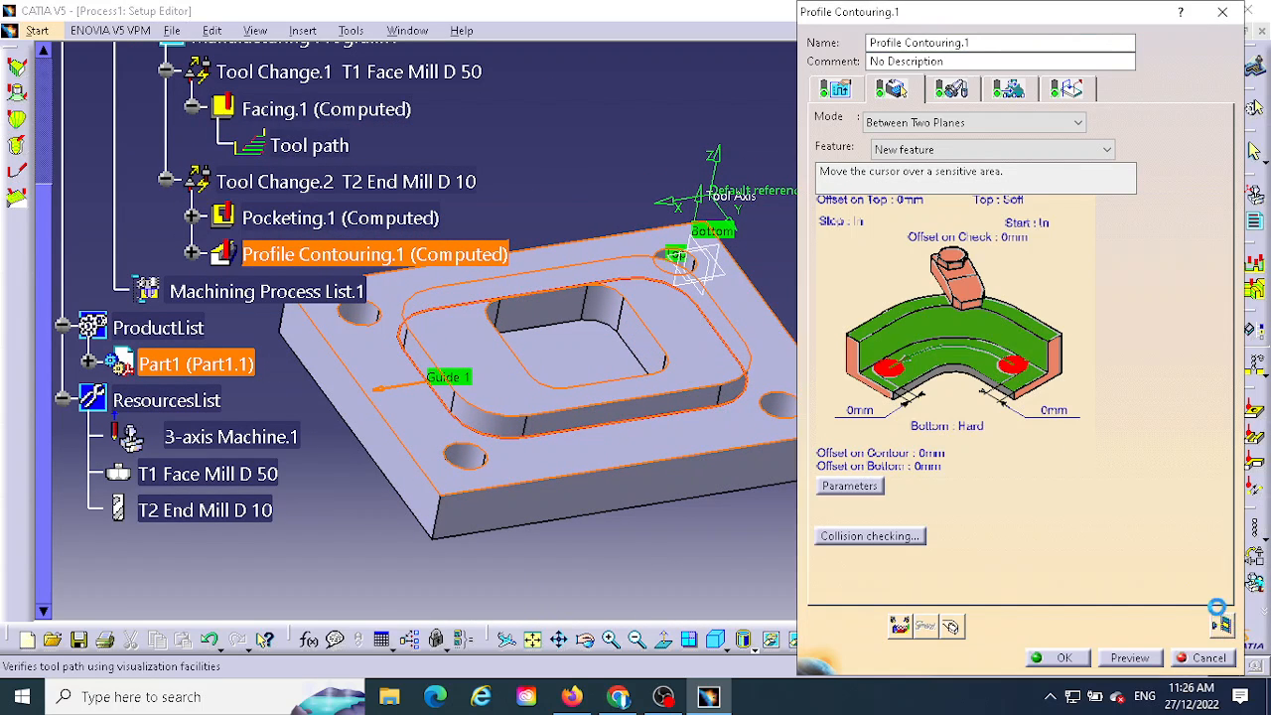
{"action": "left_click", "coordinate": [899, 625]}
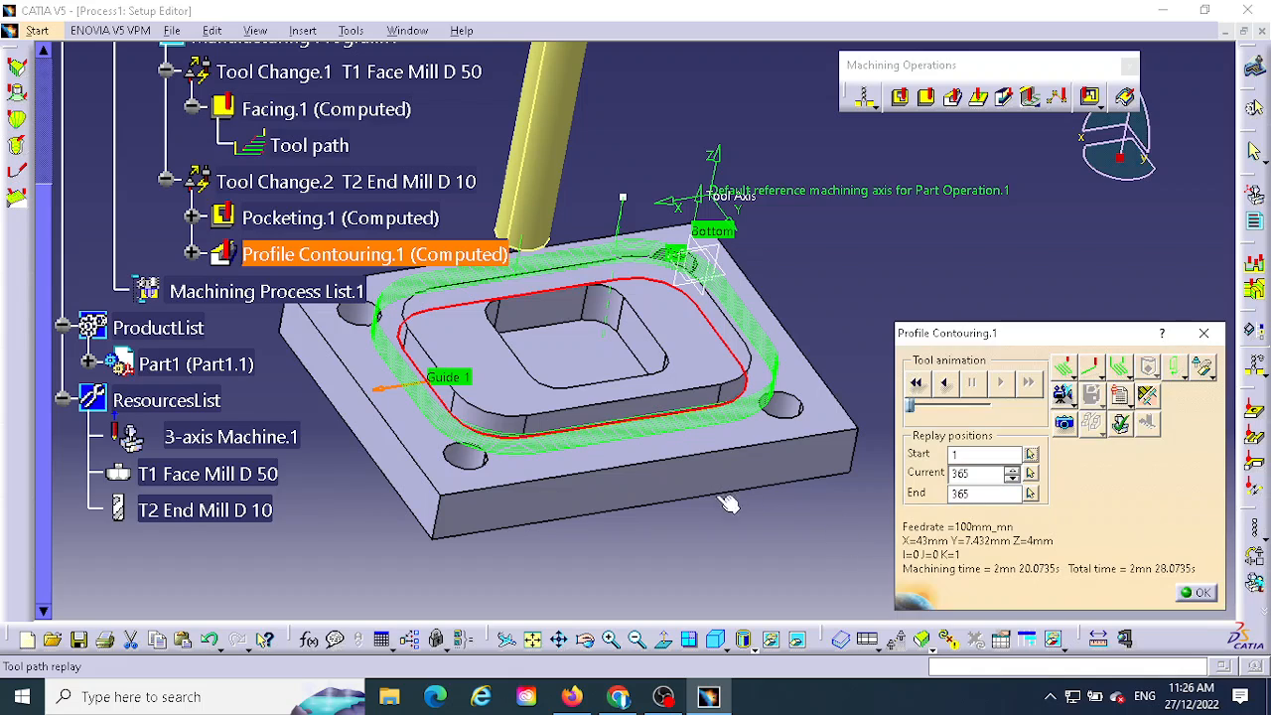
{"action": "mouse_move", "coordinate": [757, 534]}
{"action": "middle_mouse_down"}
{"action": "mouse_move", "coordinate": [753, 501]}
{"action": "mouse_move", "coordinate": [746, 538]}
{"action": "mouse_move", "coordinate": [695, 544]}
{"action": "middle_mouse_up"}
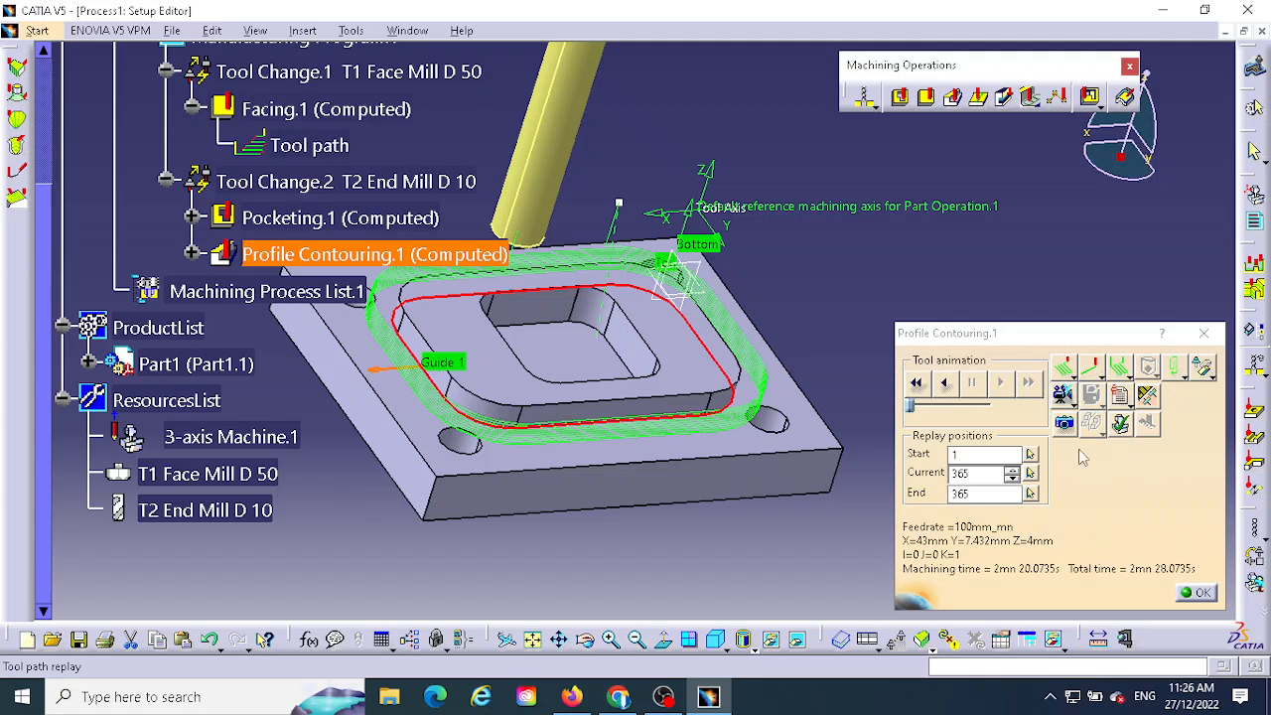
{"action": "left_click", "coordinate": [1062, 394]}
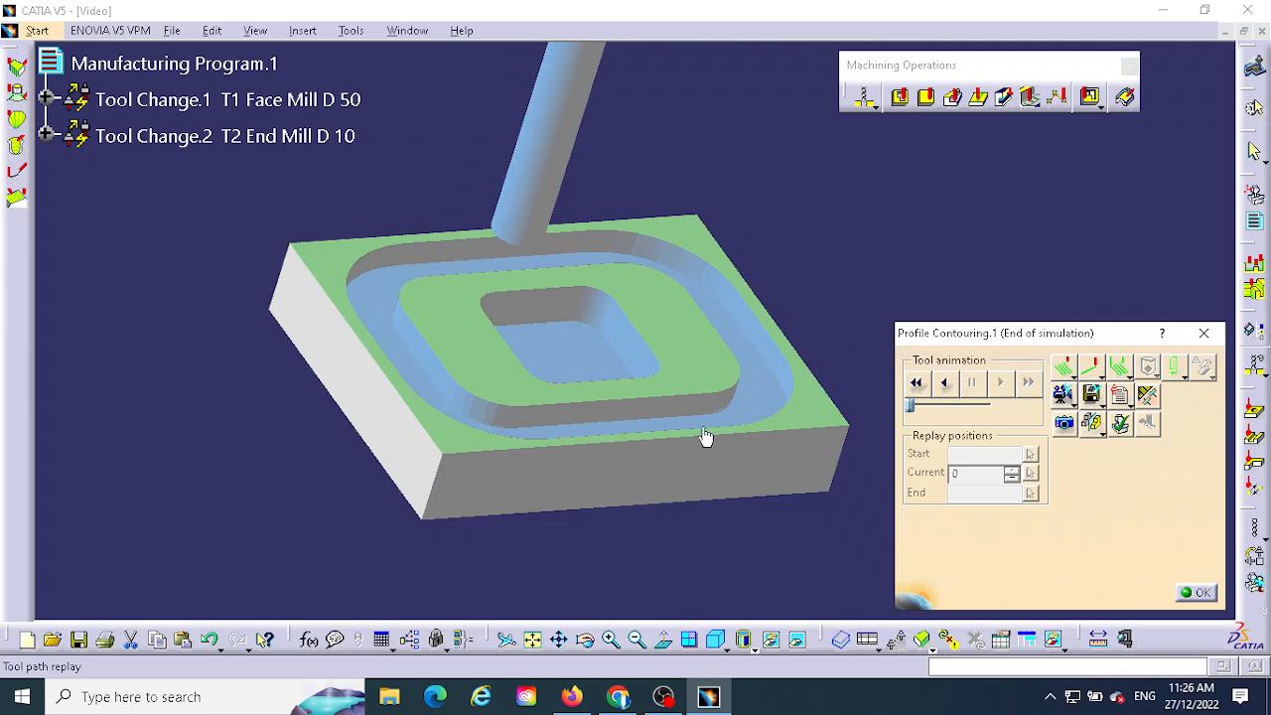
{"action": "middle_click_drag", "start_coordinate": [710, 437], "coordinate": [409, 377]}
{"action": "middle_click_drag", "start_coordinate": [754, 521], "coordinate": [689, 405]}
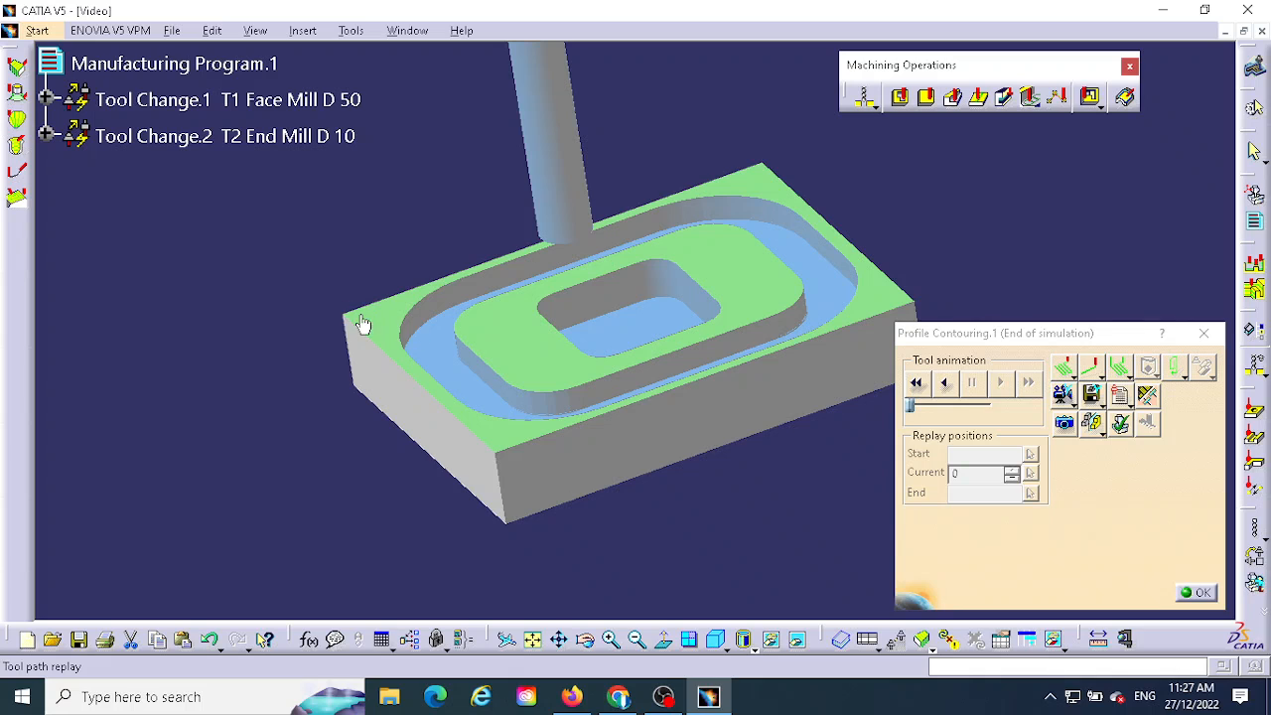
{"action": "left_click", "coordinate": [1198, 596]}
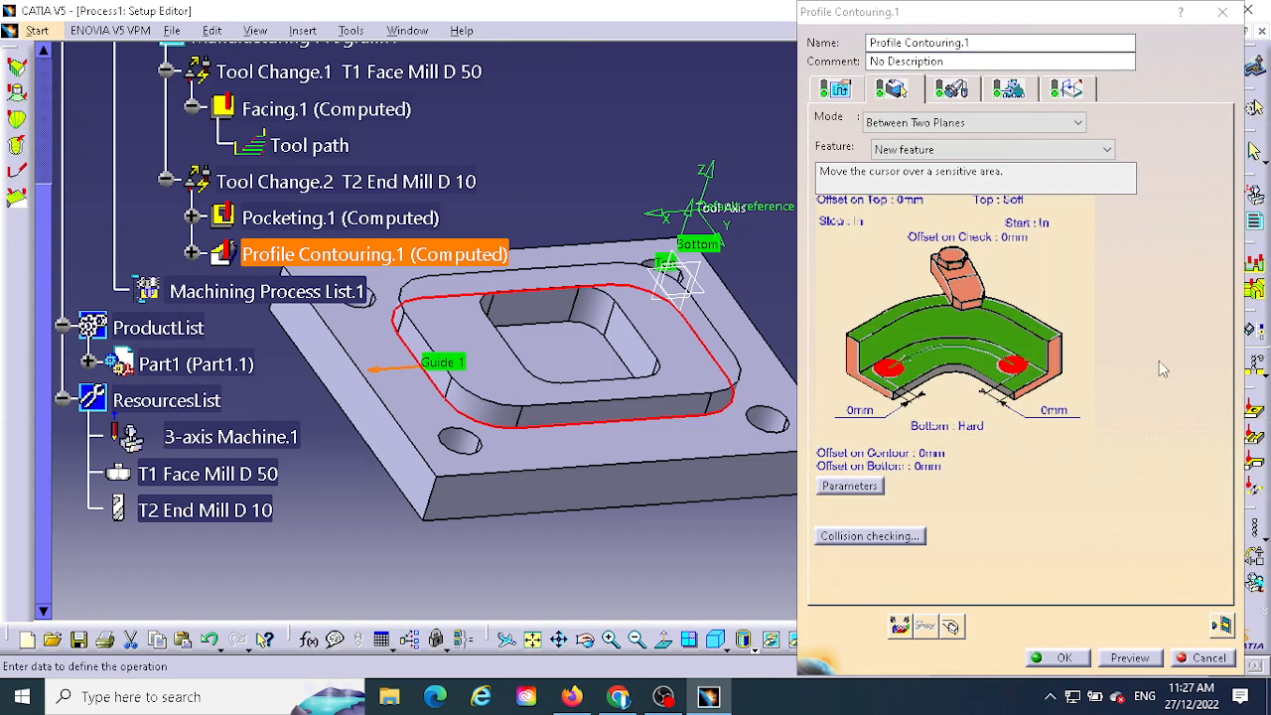
Step: Set the number of paths in the radial stepover strategy to 3
{"action": "left_click", "coordinate": [834, 89]}
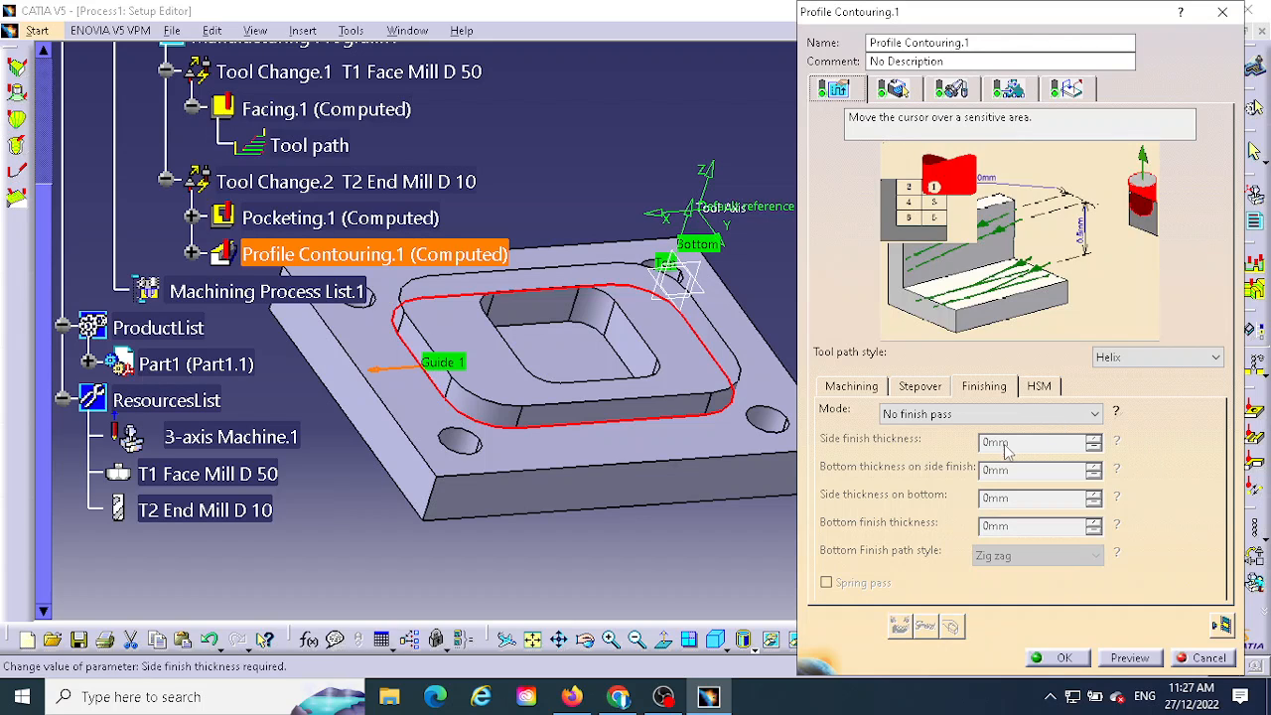
{"action": "left_click", "coordinate": [921, 388]}
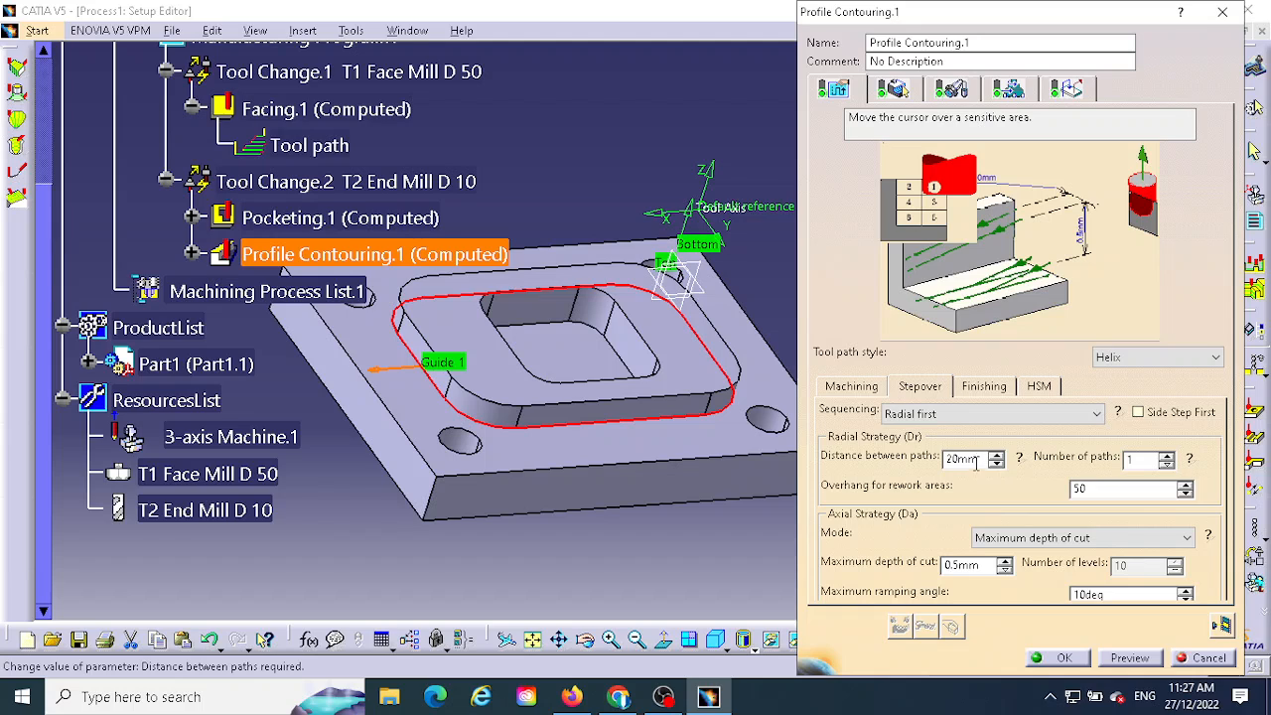
{"action": "left_click", "coordinate": [968, 459]}
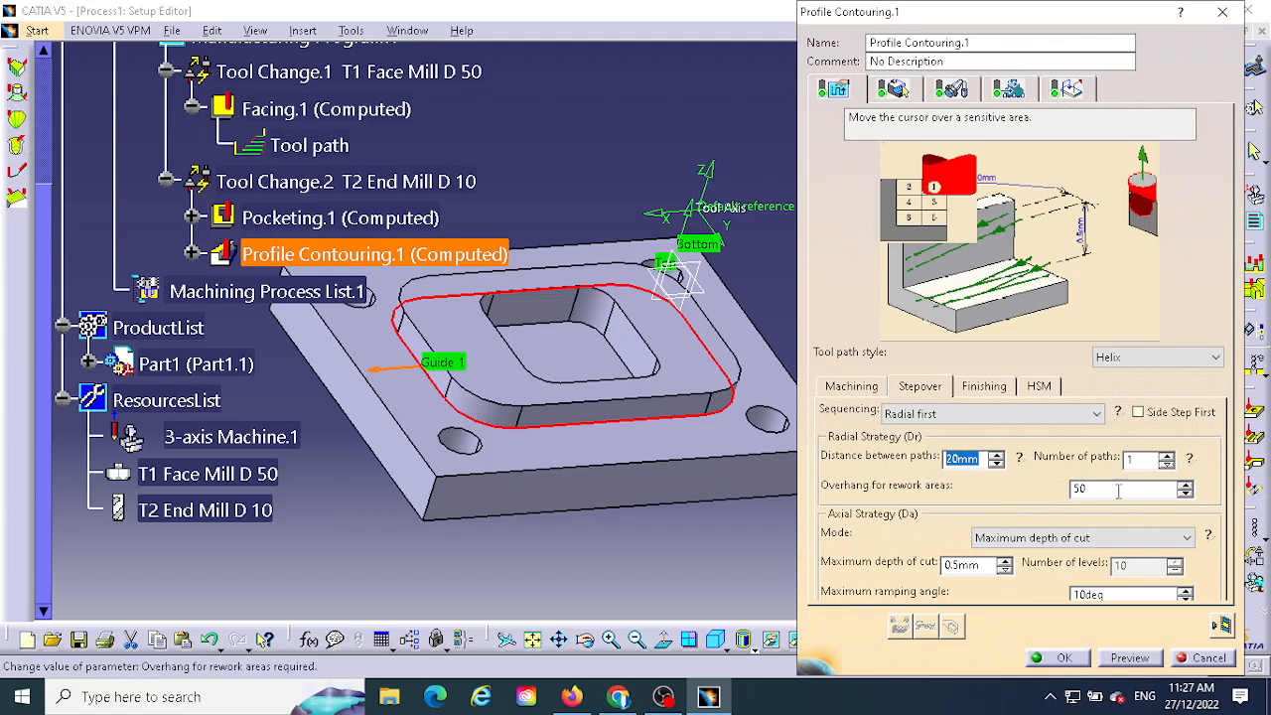
{"action": "left_click", "coordinate": [1128, 459]}
{"action": "left_click", "coordinate": [1189, 459]}
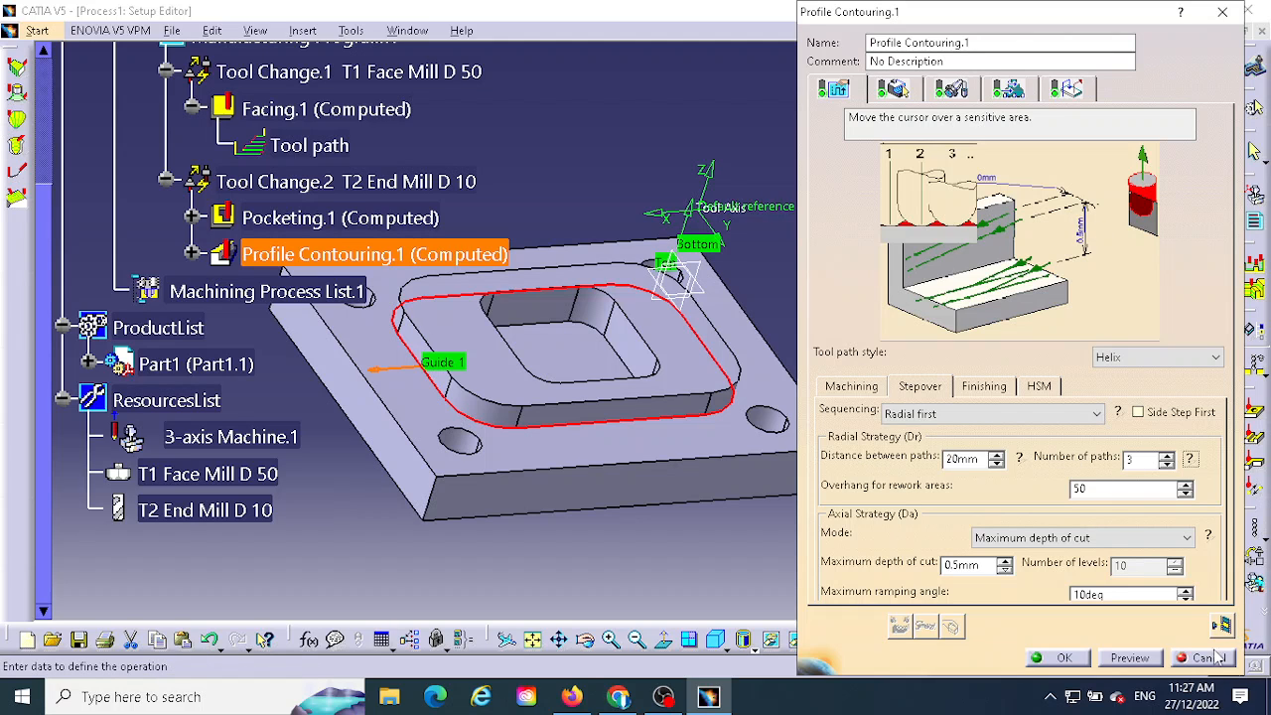
Step: Replay the three-path contouring tool path and run its material removal video simulation
{"action": "left_click", "coordinate": [898, 626]}
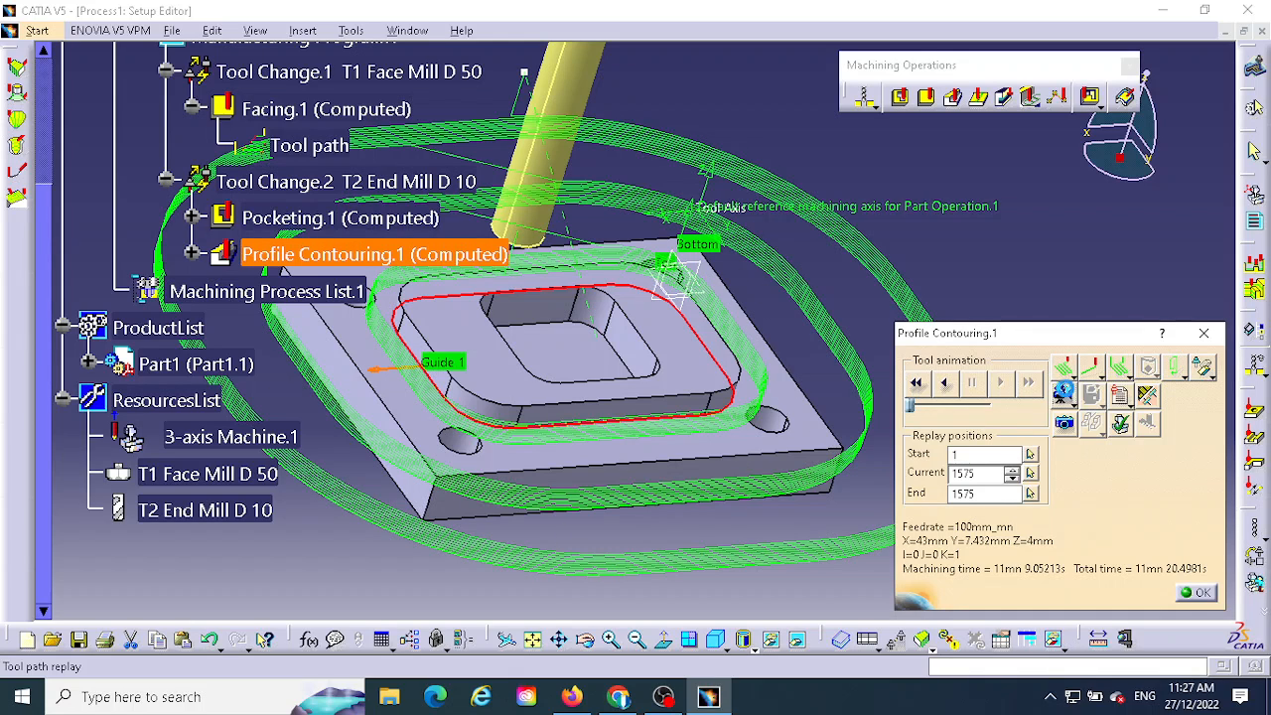
{"action": "left_click", "coordinate": [1065, 390]}
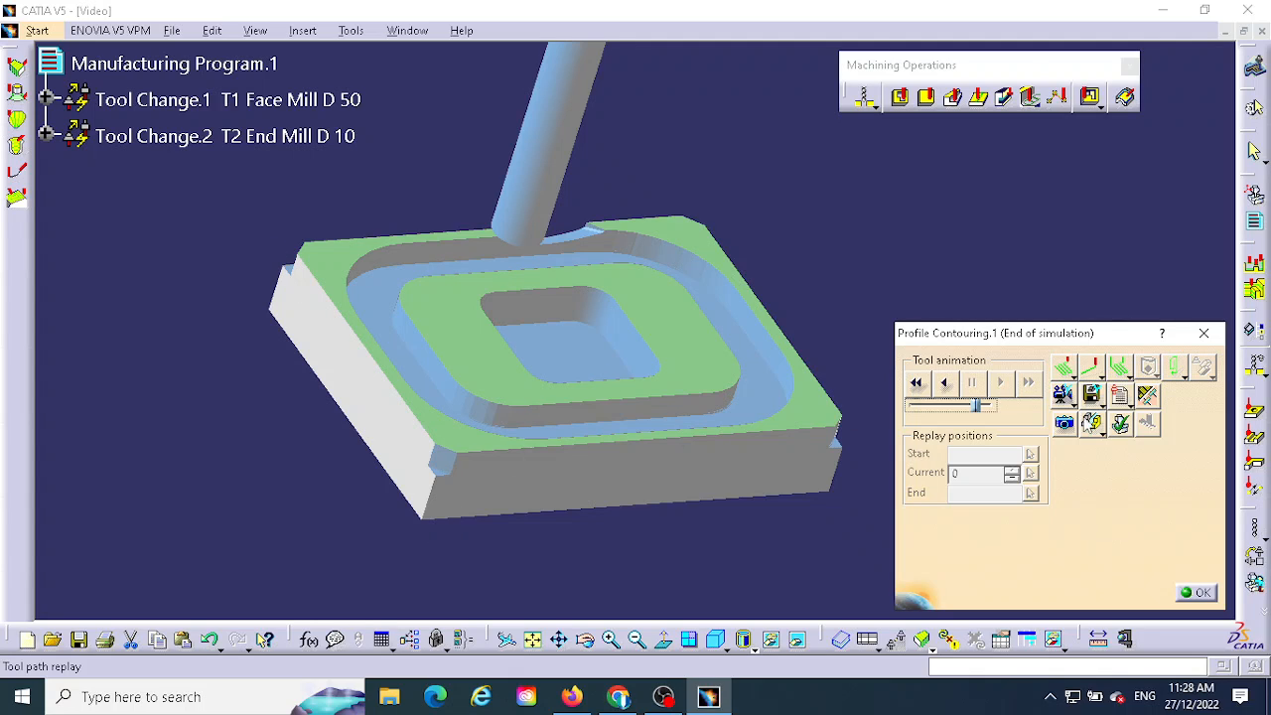
{"action": "left_click", "coordinate": [1199, 592]}
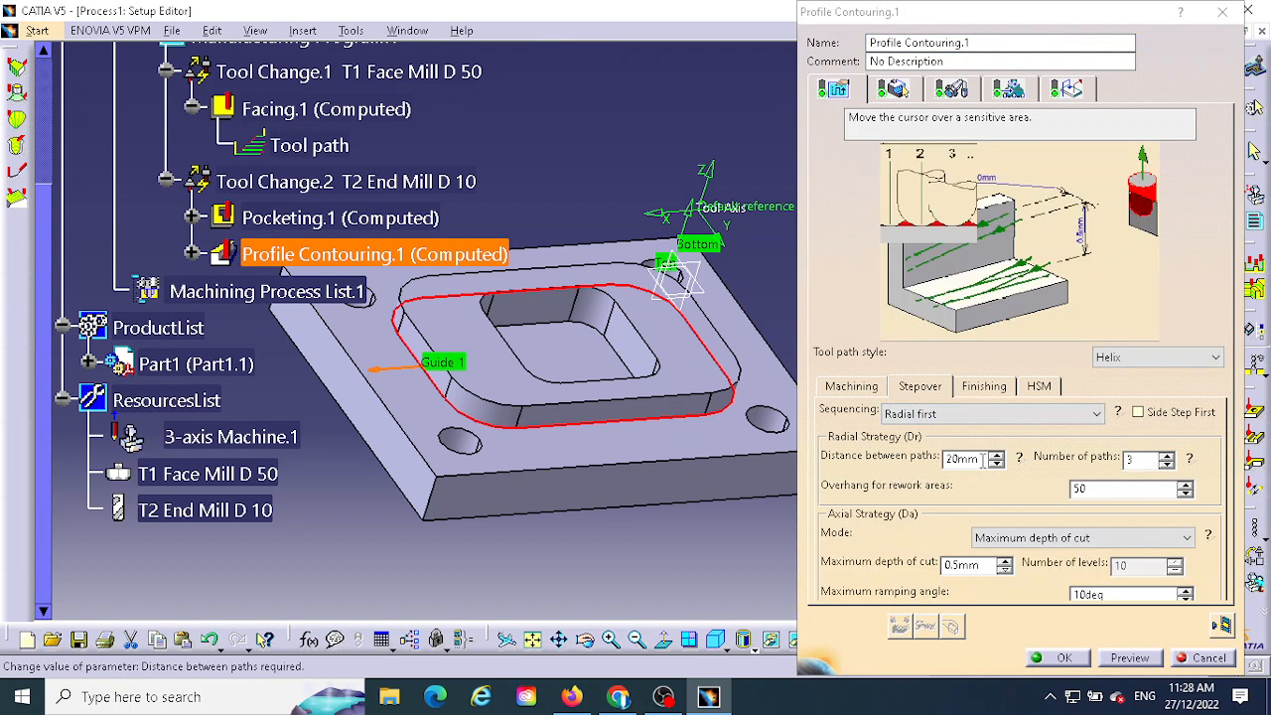
Step: Set the radial distance between paths to 5 mm and check the corners of the stock in the material removal video simulation
{"action": "left_click_drag", "start_coordinate": [982, 459], "coordinate": [935, 446]}
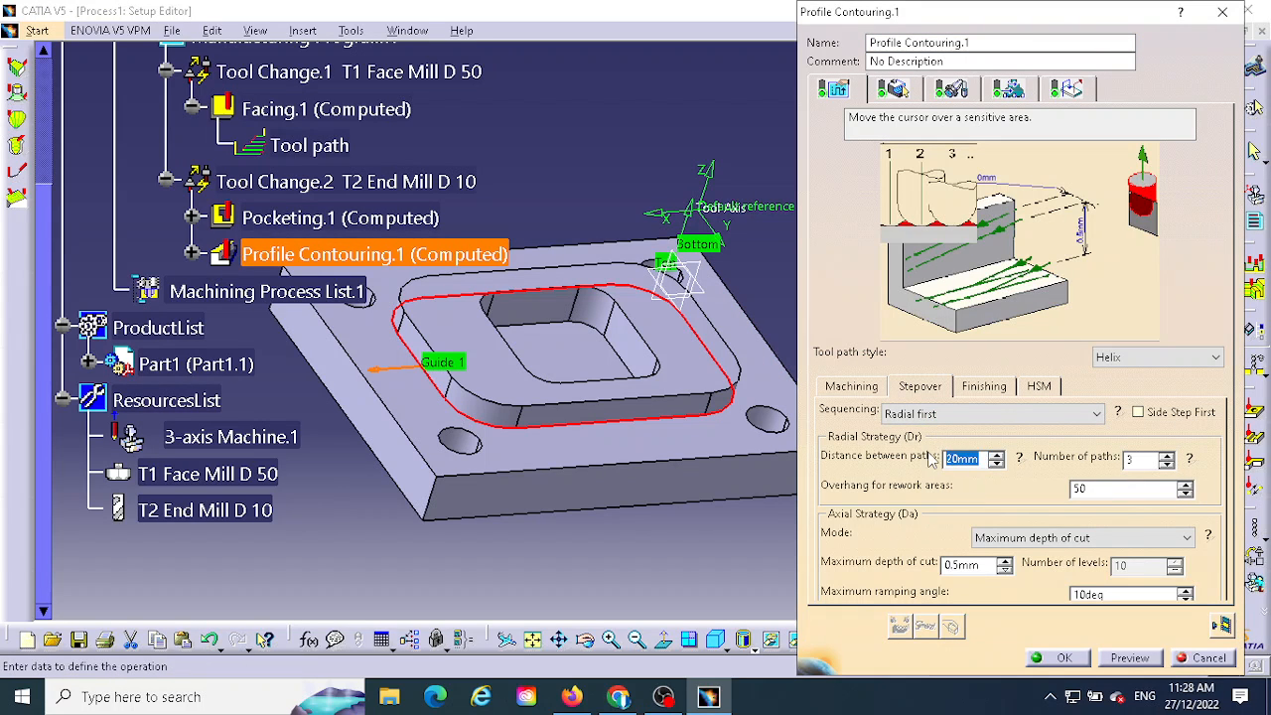
{"action": "type", "text": "5"}
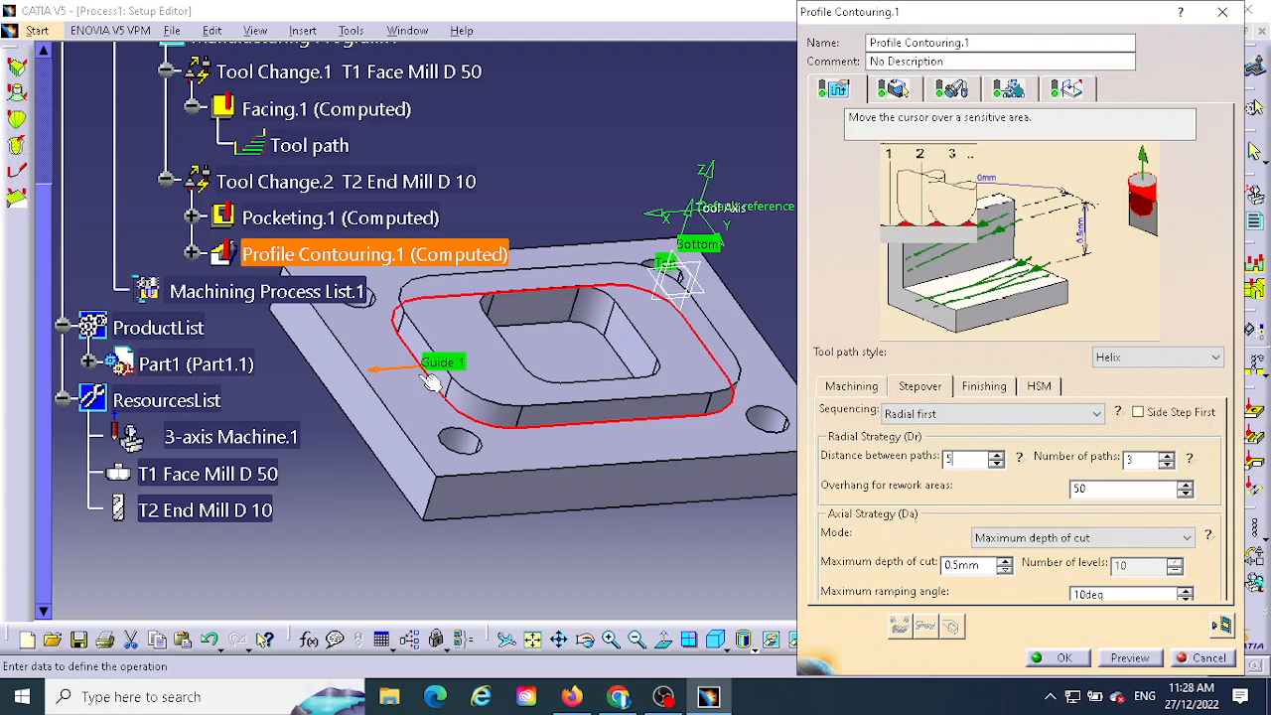
{"action": "left_click", "coordinate": [1130, 657]}
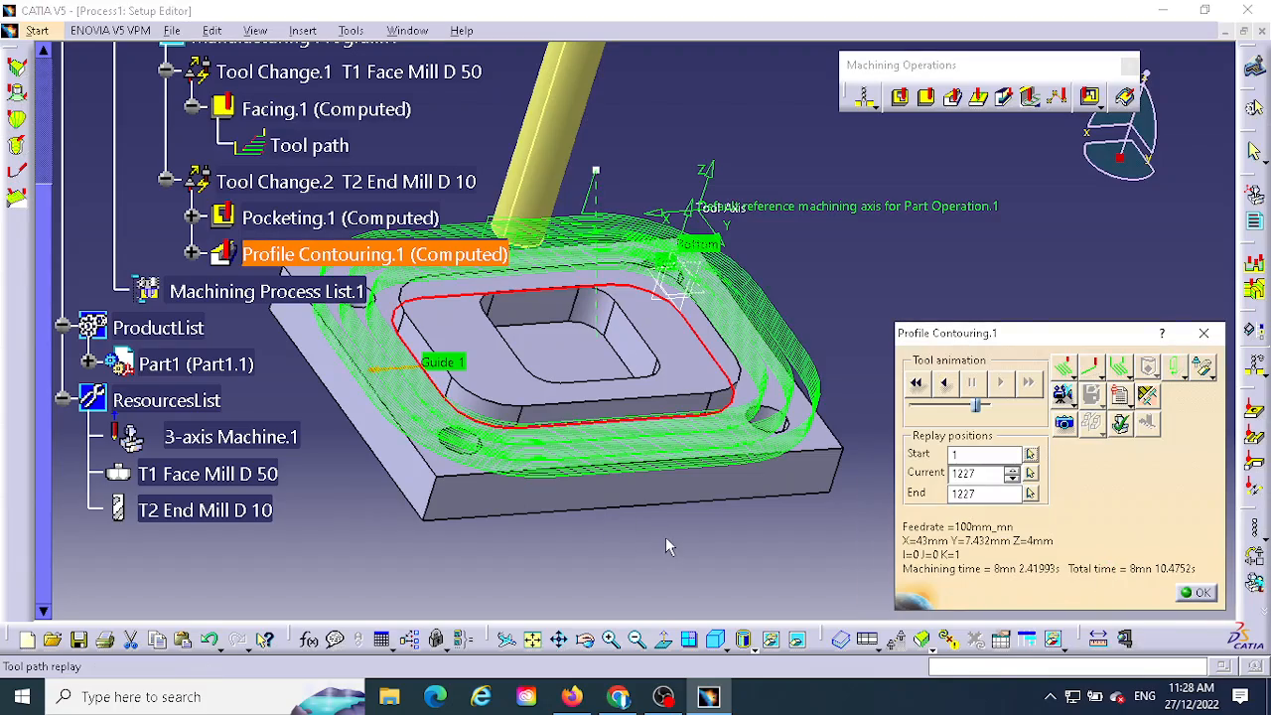
{"action": "middle_click_drag", "start_coordinate": [666, 538], "coordinate": [834, 523]}
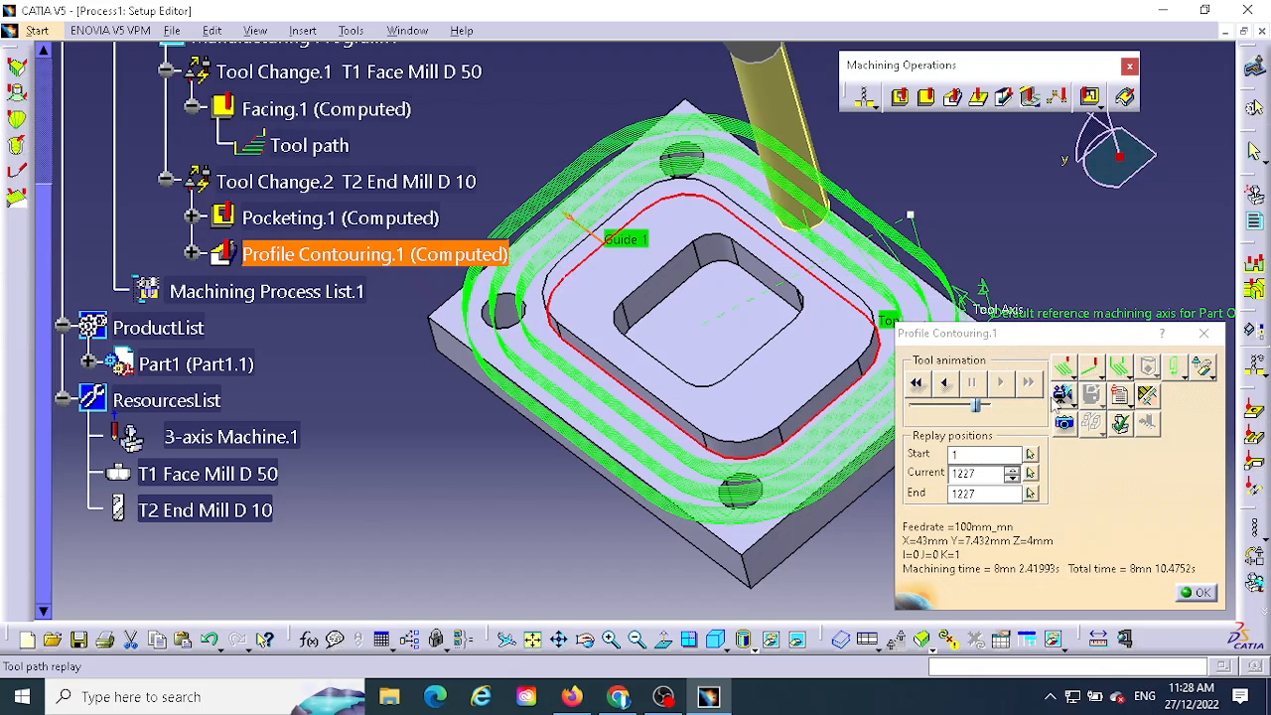
{"action": "left_click", "coordinate": [1061, 394]}
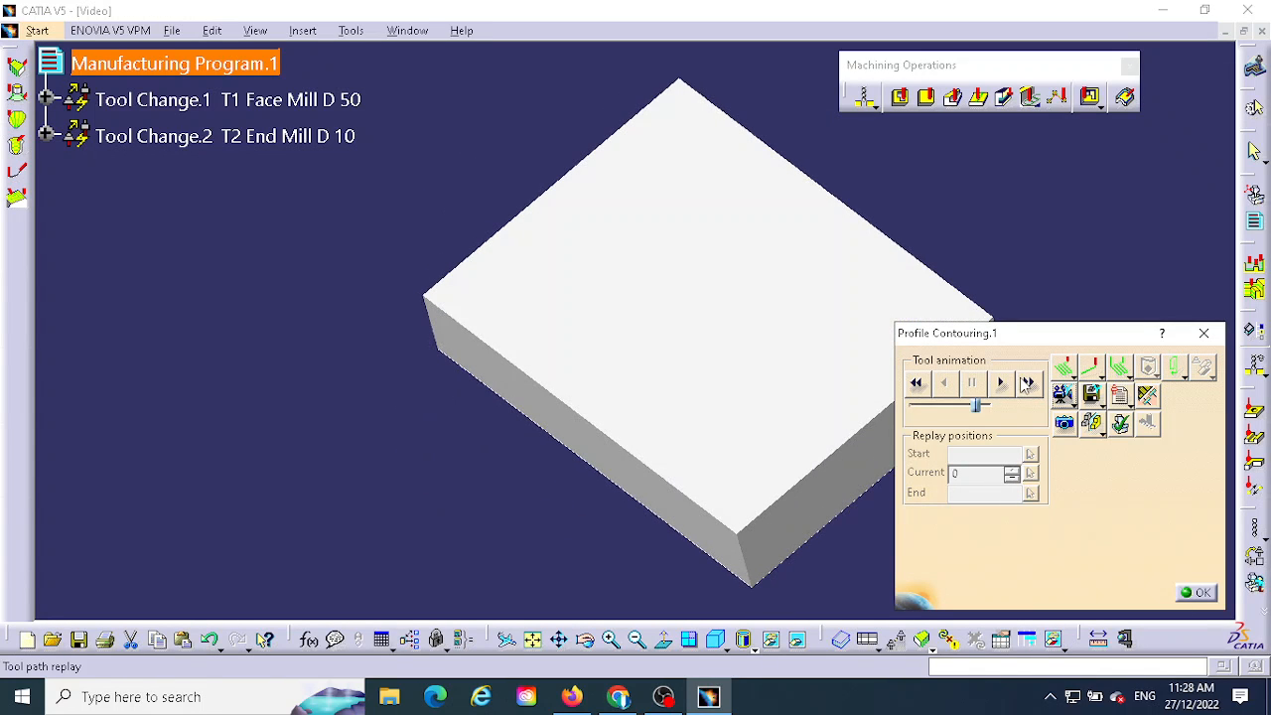
{"action": "left_click", "coordinate": [1027, 383]}
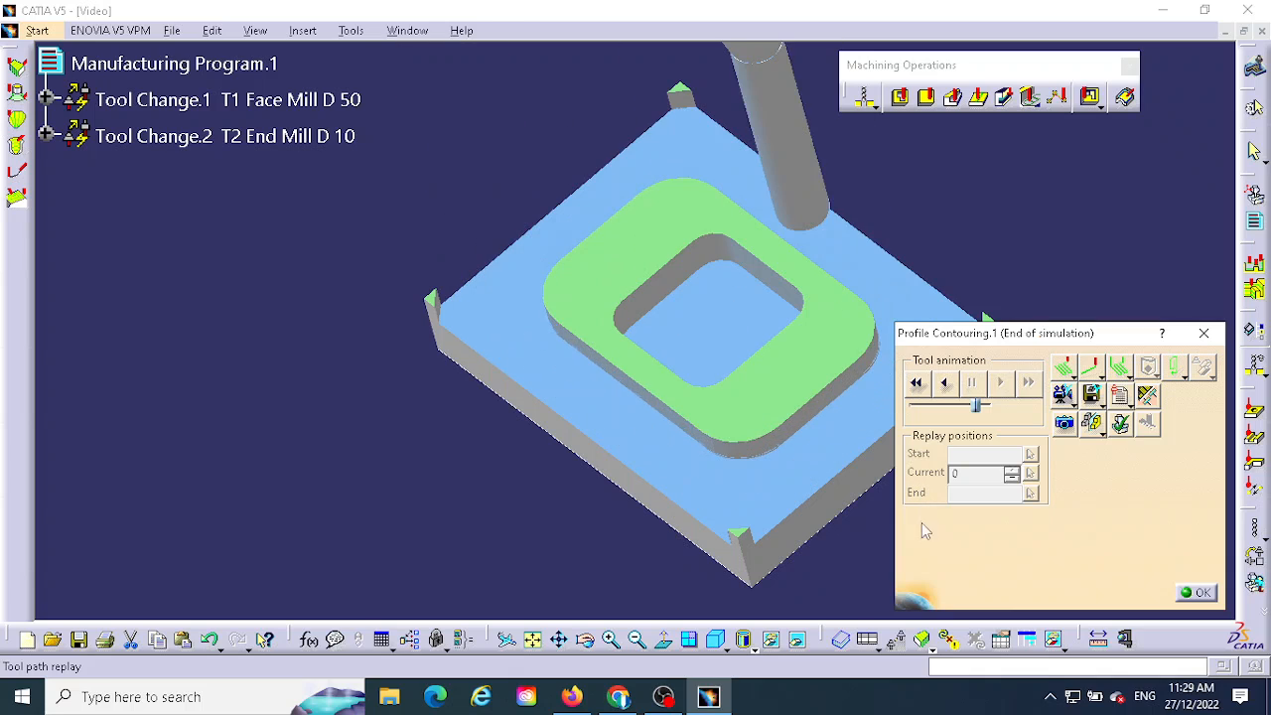
{"action": "middle_click_drag", "start_coordinate": [500, 460], "coordinate": [272, 414]}
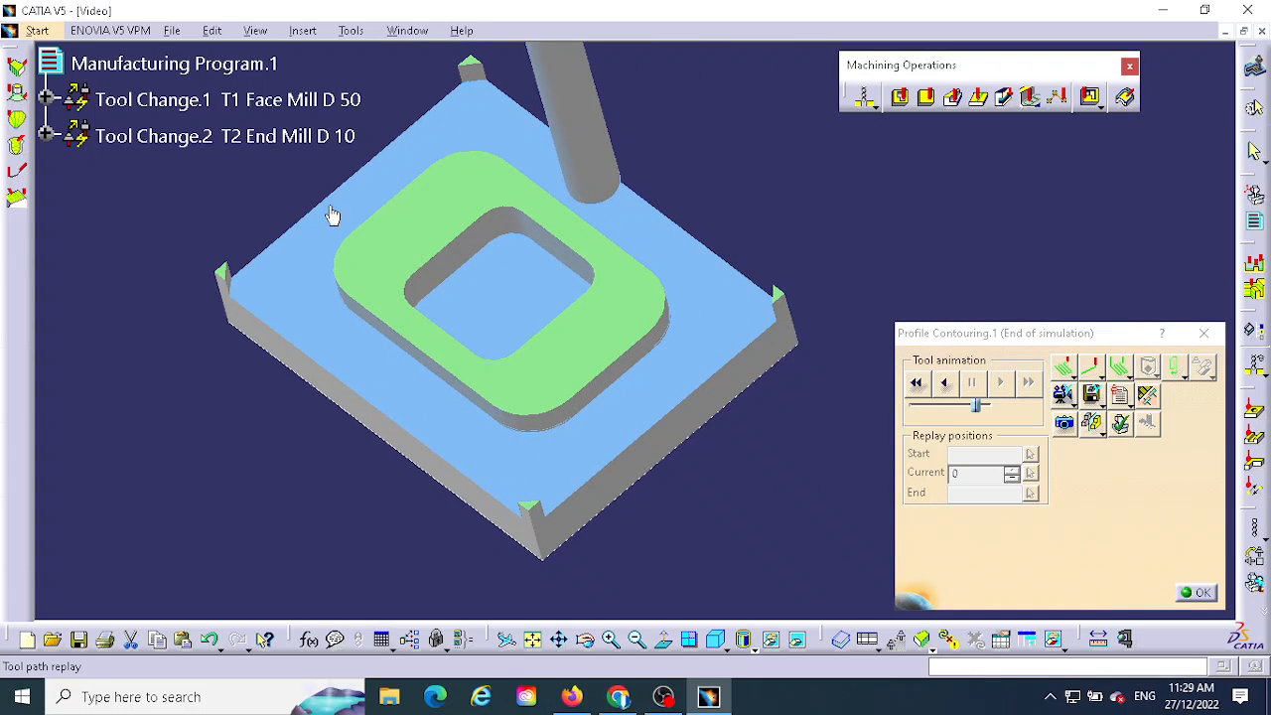
{"action": "left_click", "coordinate": [1209, 595]}
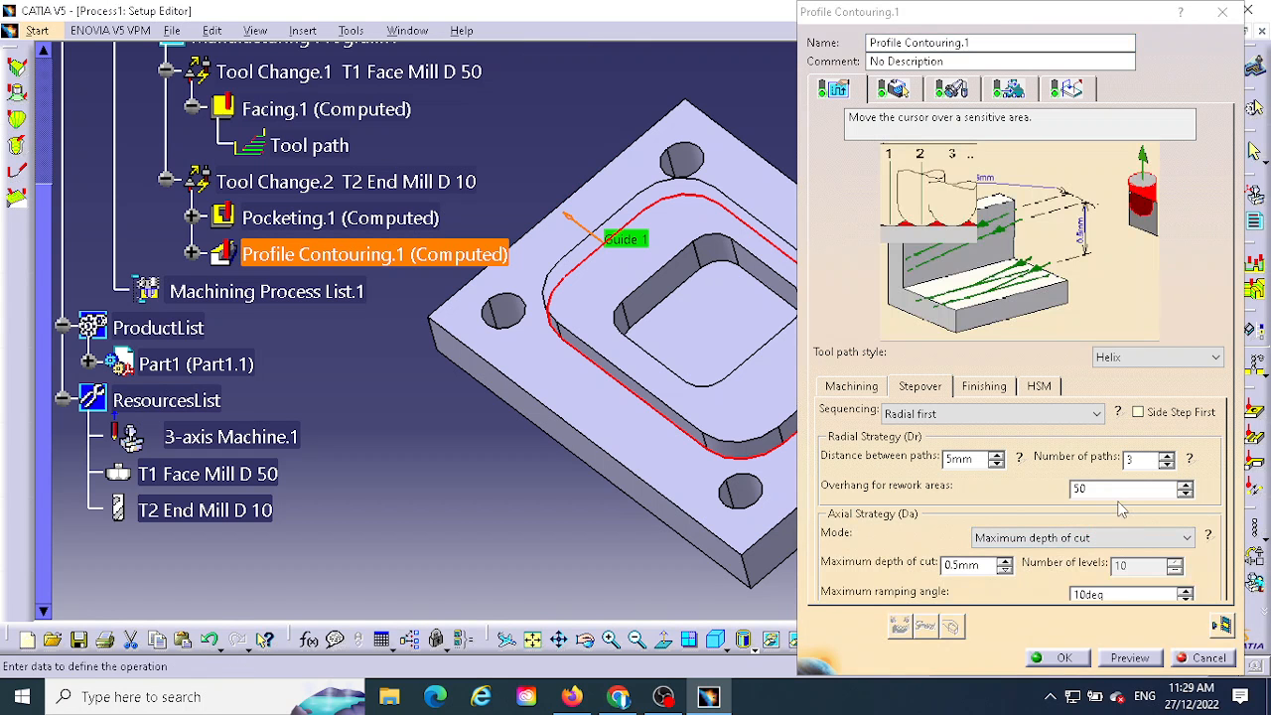
Step: Set the number of radial paths to 4, replay the tool path and inspect the material removal result in the video simulation
{"action": "double_click", "coordinate": [1126, 457]}
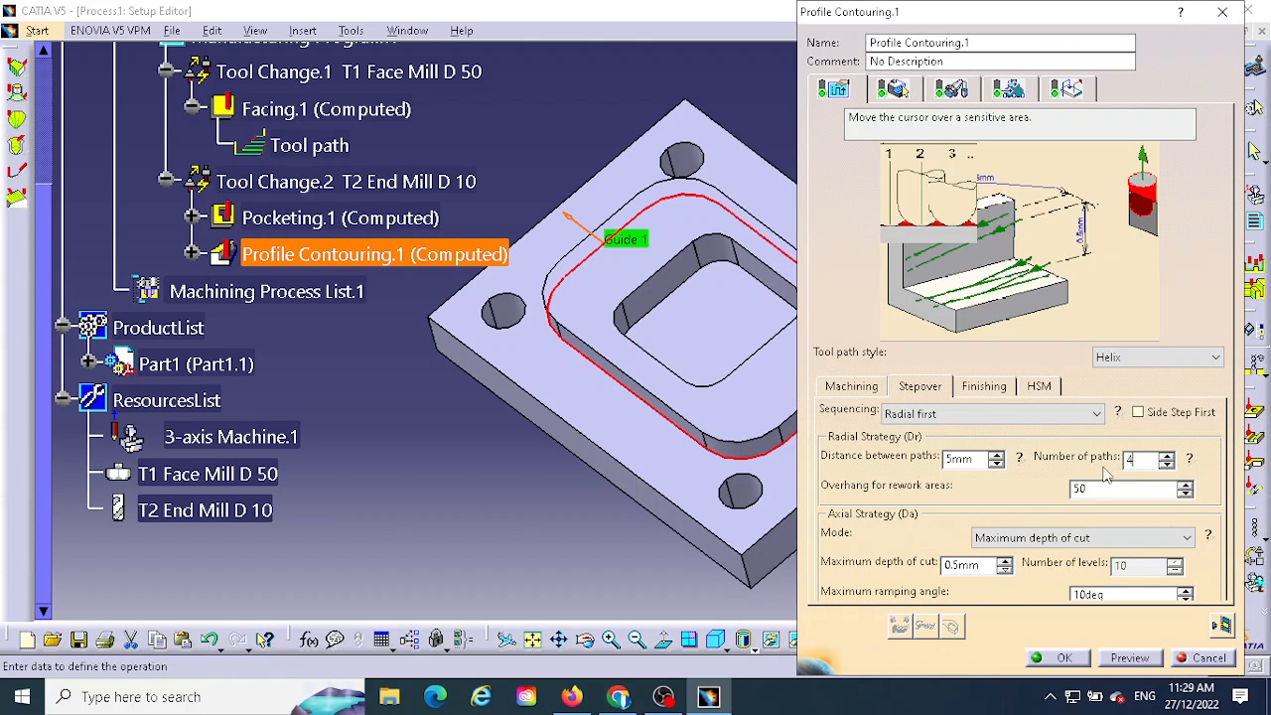
{"action": "left_click", "coordinate": [1221, 626]}
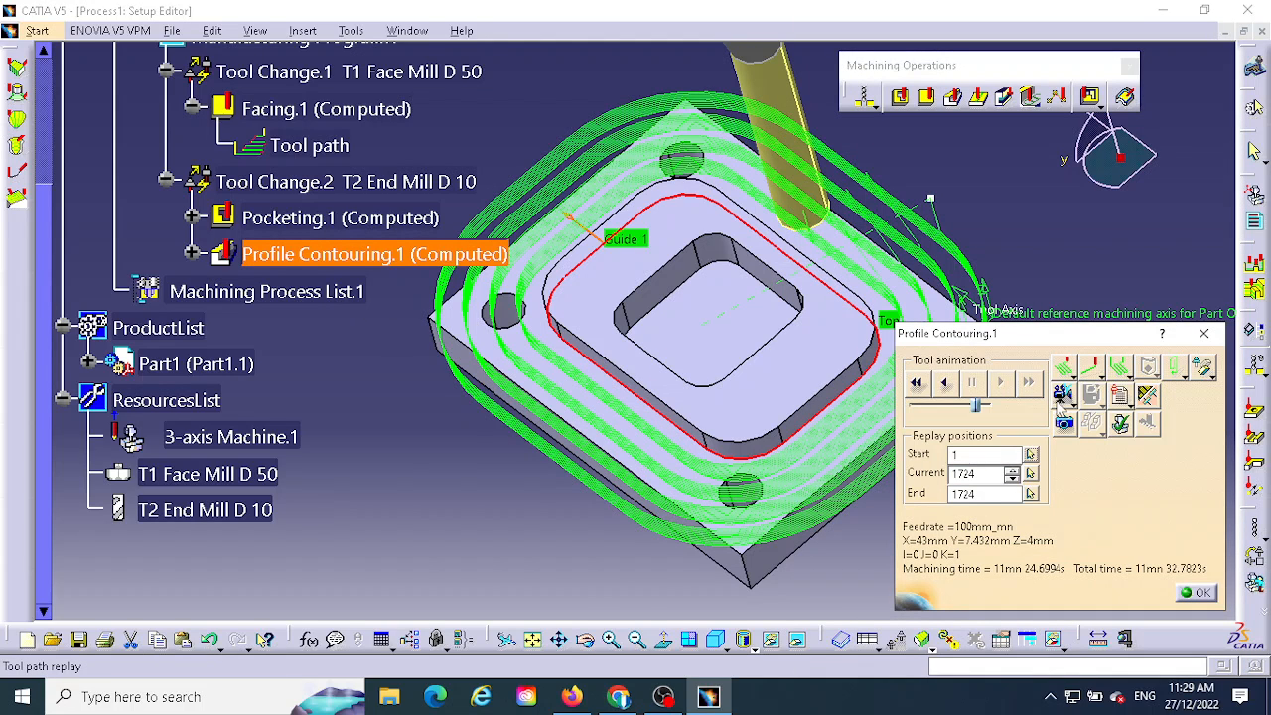
{"action": "left_click", "coordinate": [1063, 394]}
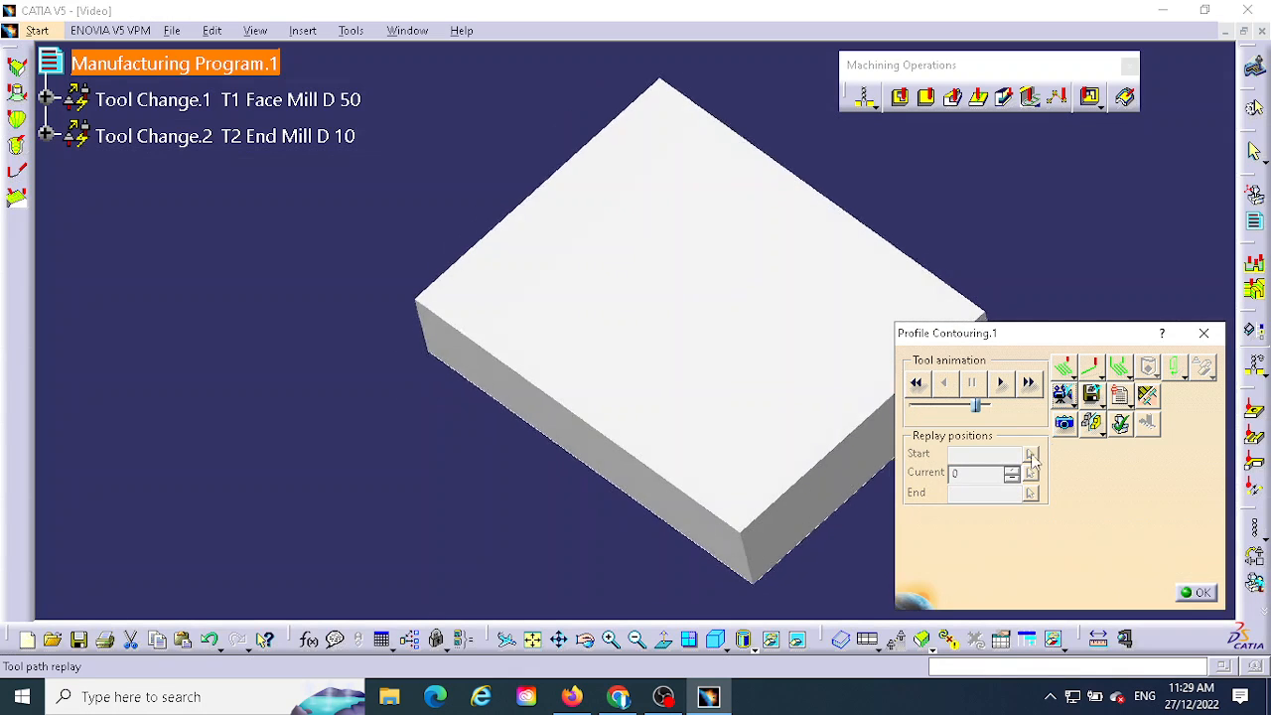
{"action": "left_click", "coordinate": [1000, 382]}
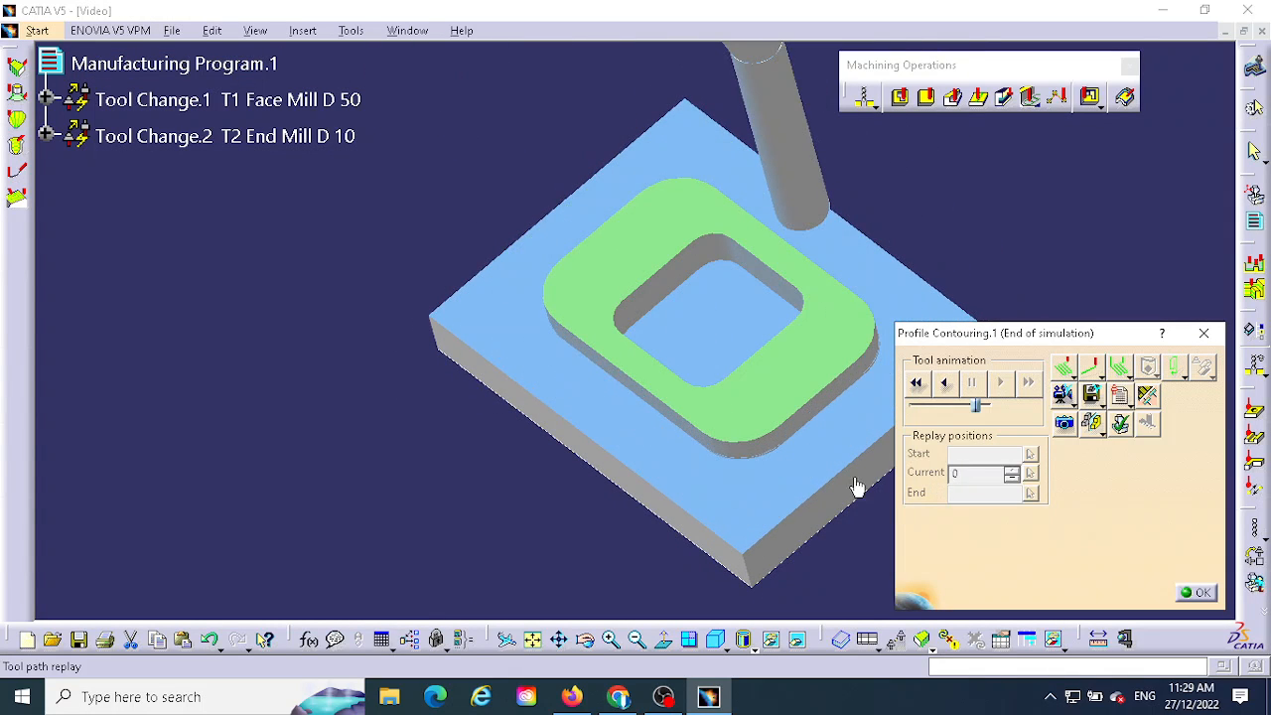
{"action": "middle_click_drag", "start_coordinate": [508, 415], "coordinate": [750, 323]}
{"action": "middle_click_drag", "start_coordinate": [711, 448], "coordinate": [685, 382]}
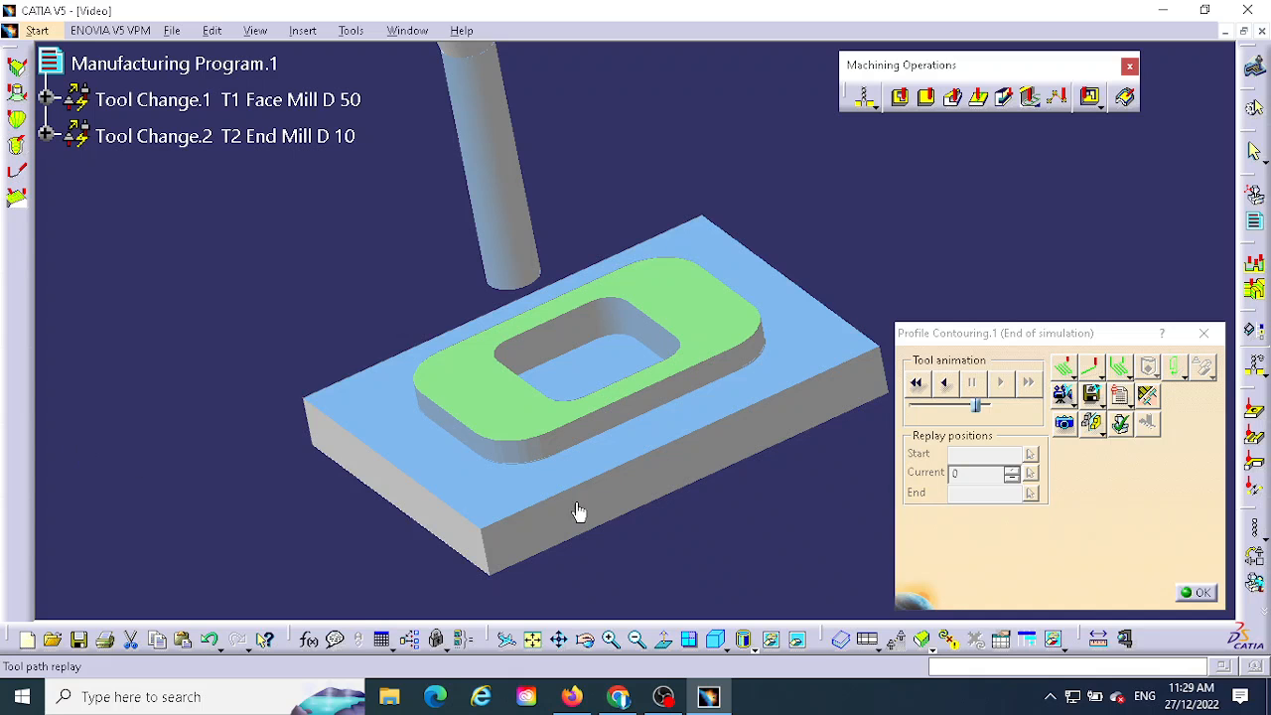
Step: Inspect the machined stock from several angles, close the video simulation and accept the profile contouring operation
{"action": "middle_click_drag", "start_coordinate": [579, 512], "coordinate": [690, 437]}
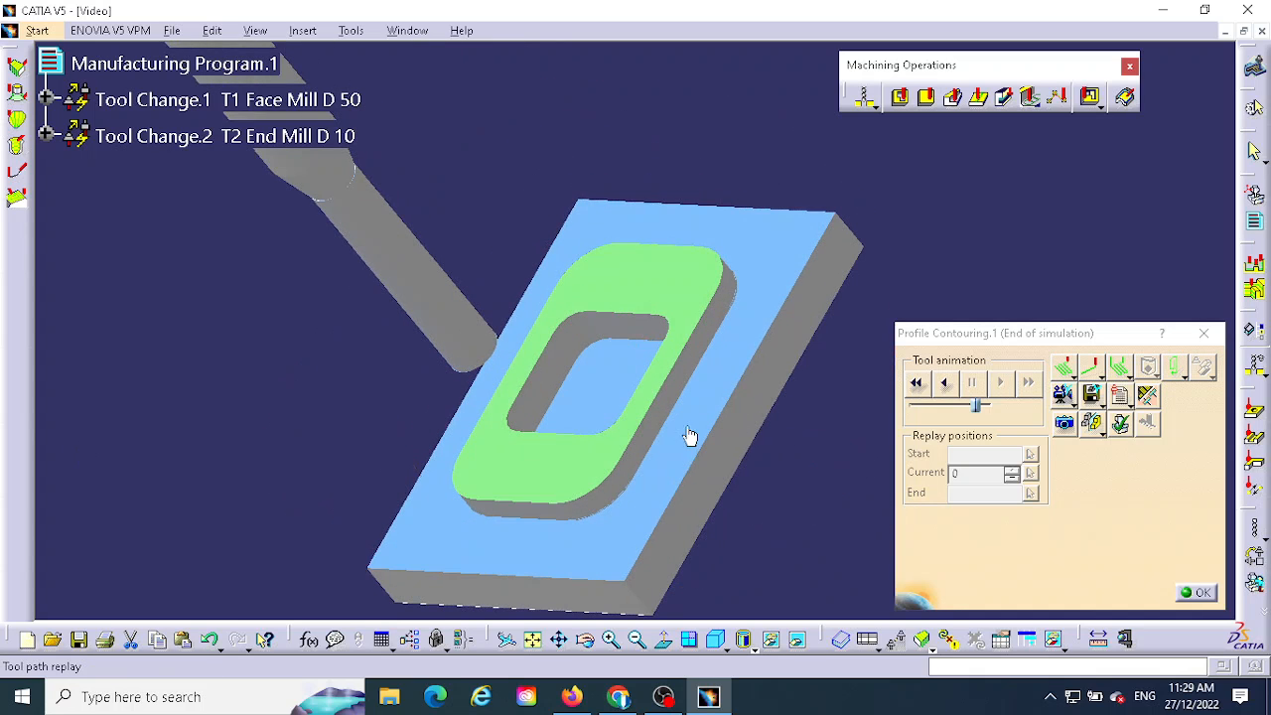
{"action": "middle_click_drag", "start_coordinate": [519, 487], "coordinate": [860, 330]}
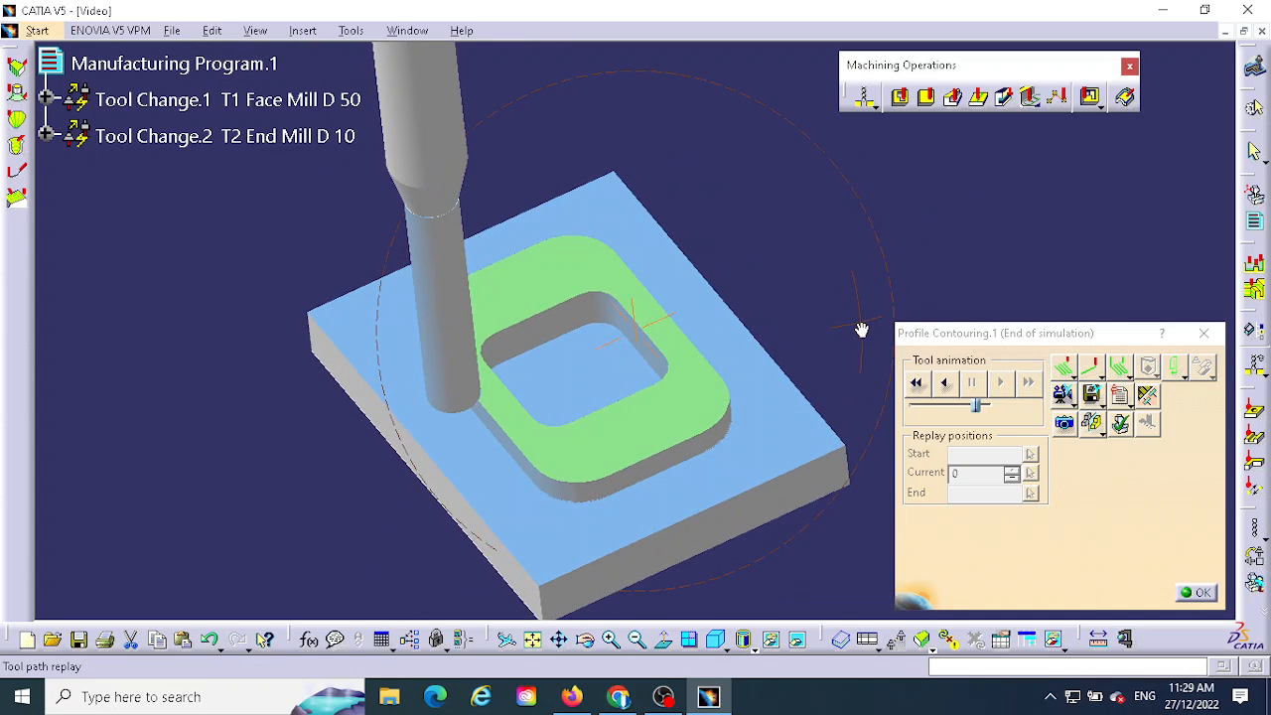
{"action": "middle_click_drag", "start_coordinate": [726, 460], "coordinate": [814, 272]}
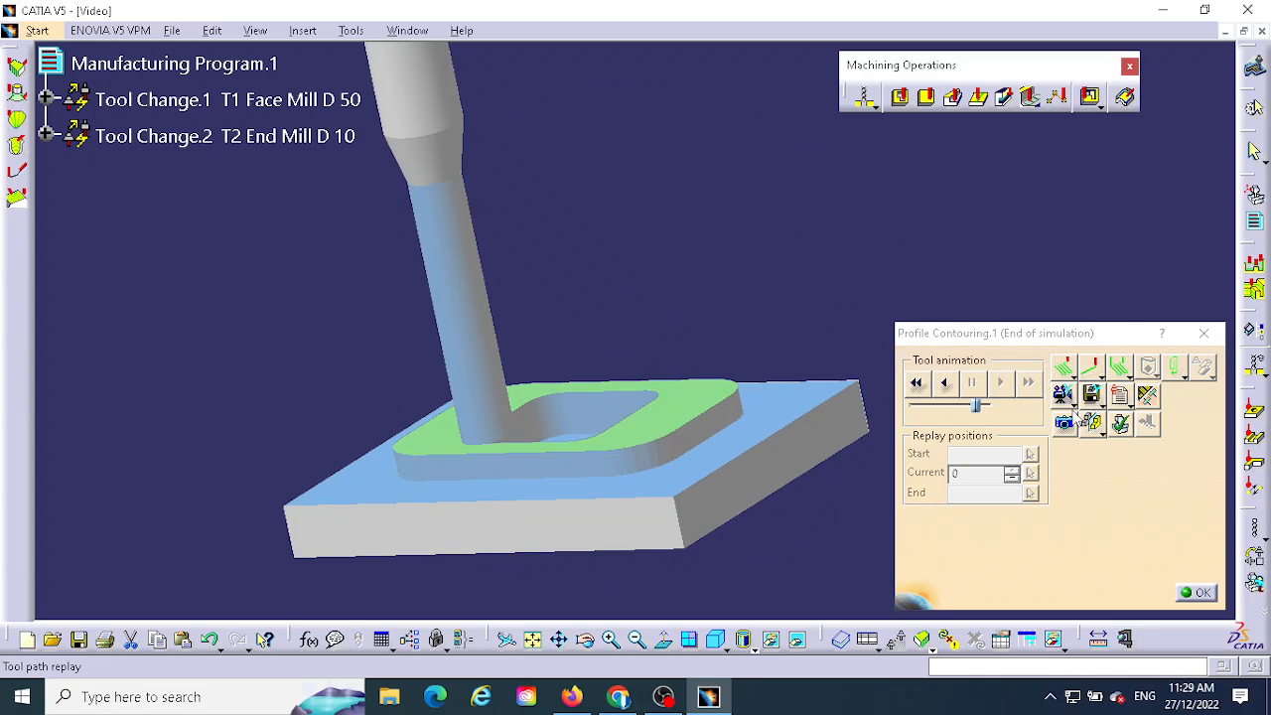
{"action": "middle_click_drag", "start_coordinate": [446, 496], "coordinate": [499, 533]}
{"action": "left_click", "coordinate": [1202, 594]}
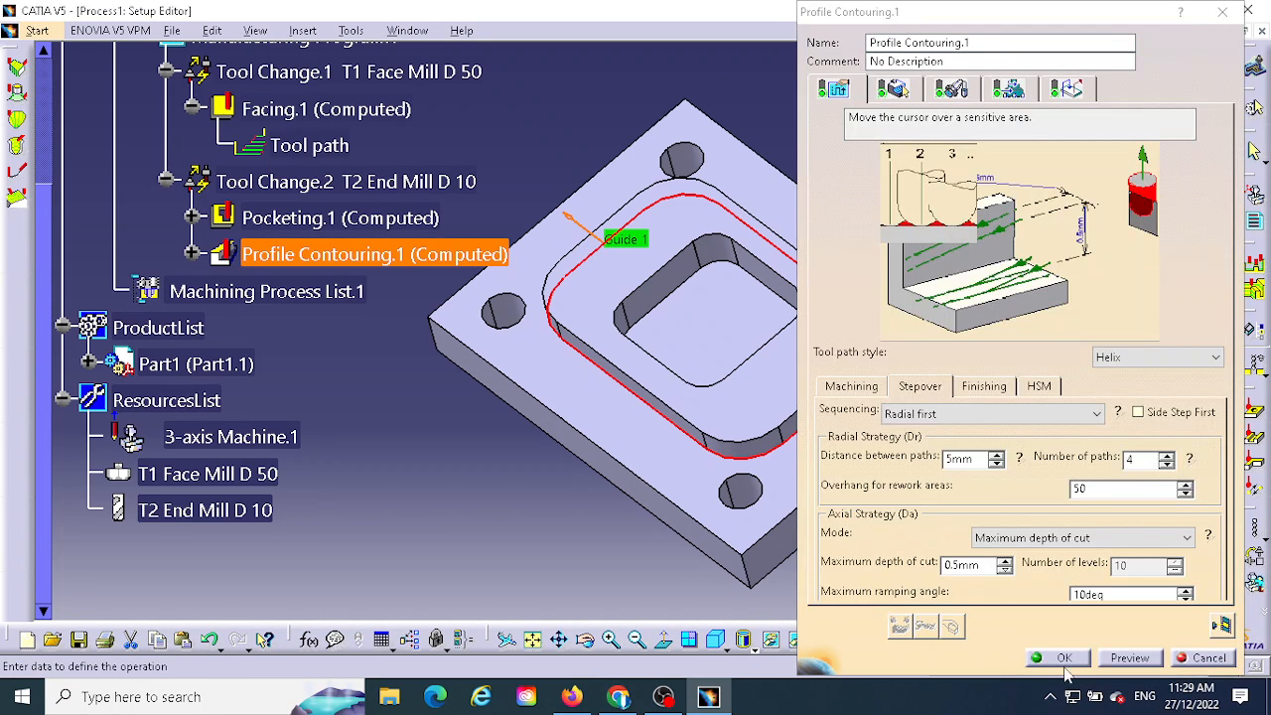
{"action": "left_click", "coordinate": [1062, 658]}
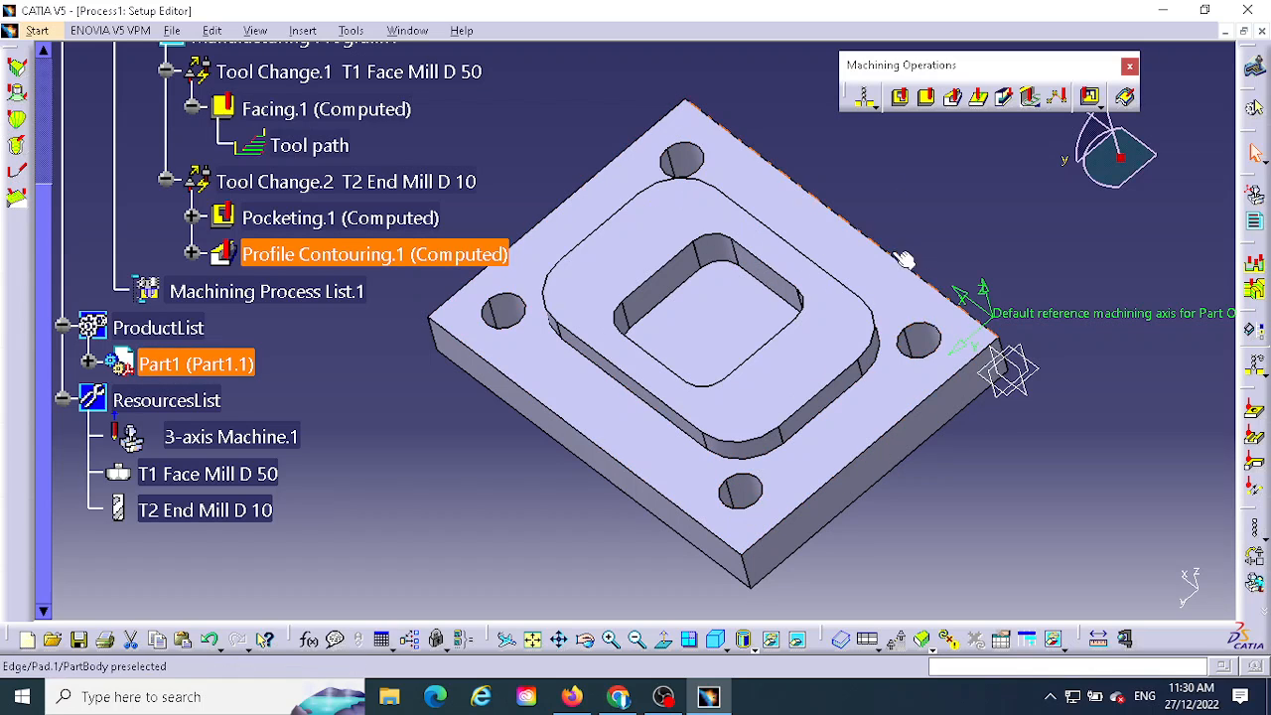
Step: Create a spot drilling operation and select the flat plate face around the boss as its part surface
{"action": "left_click", "coordinate": [875, 109]}
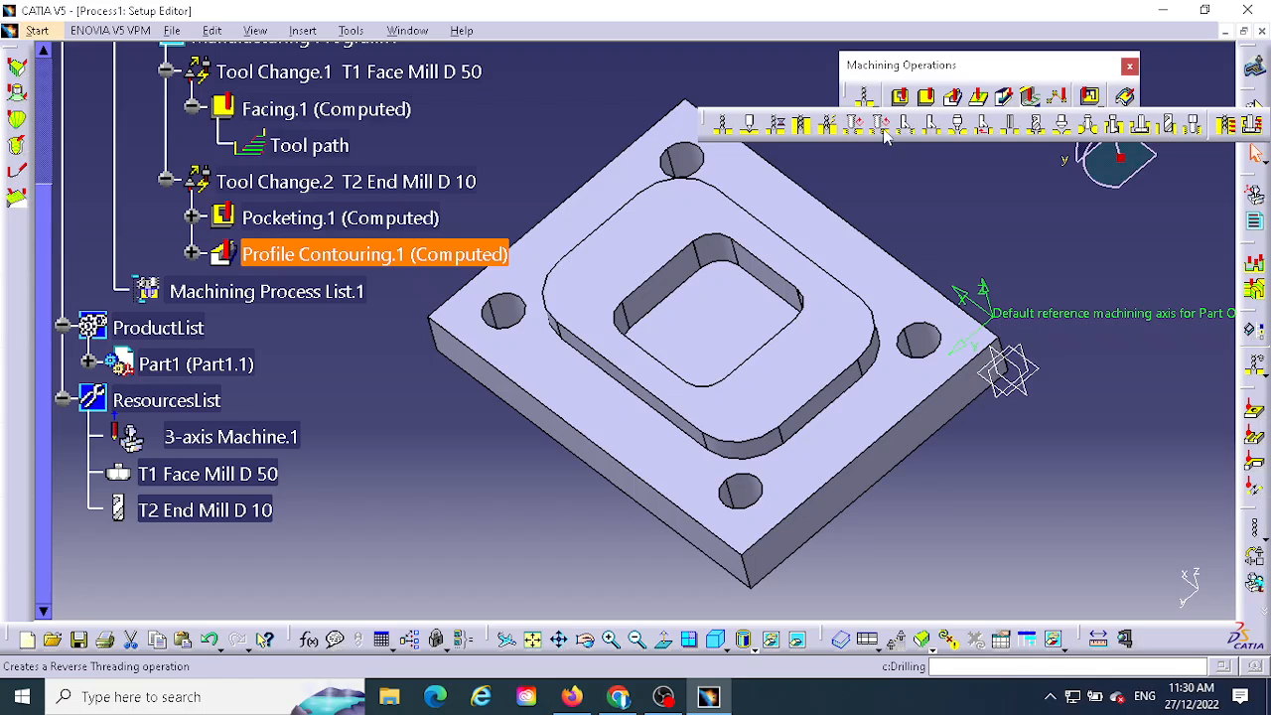
{"action": "left_click", "coordinate": [752, 127]}
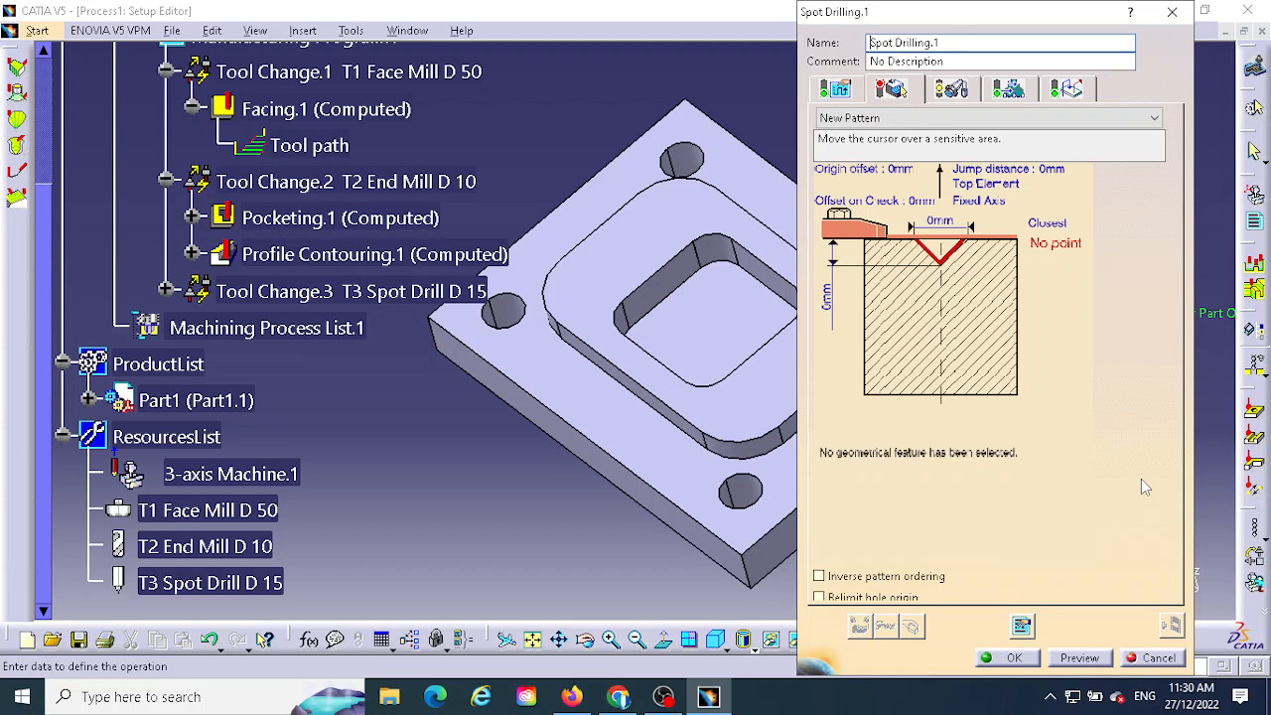
{"action": "left_click", "coordinate": [998, 246]}
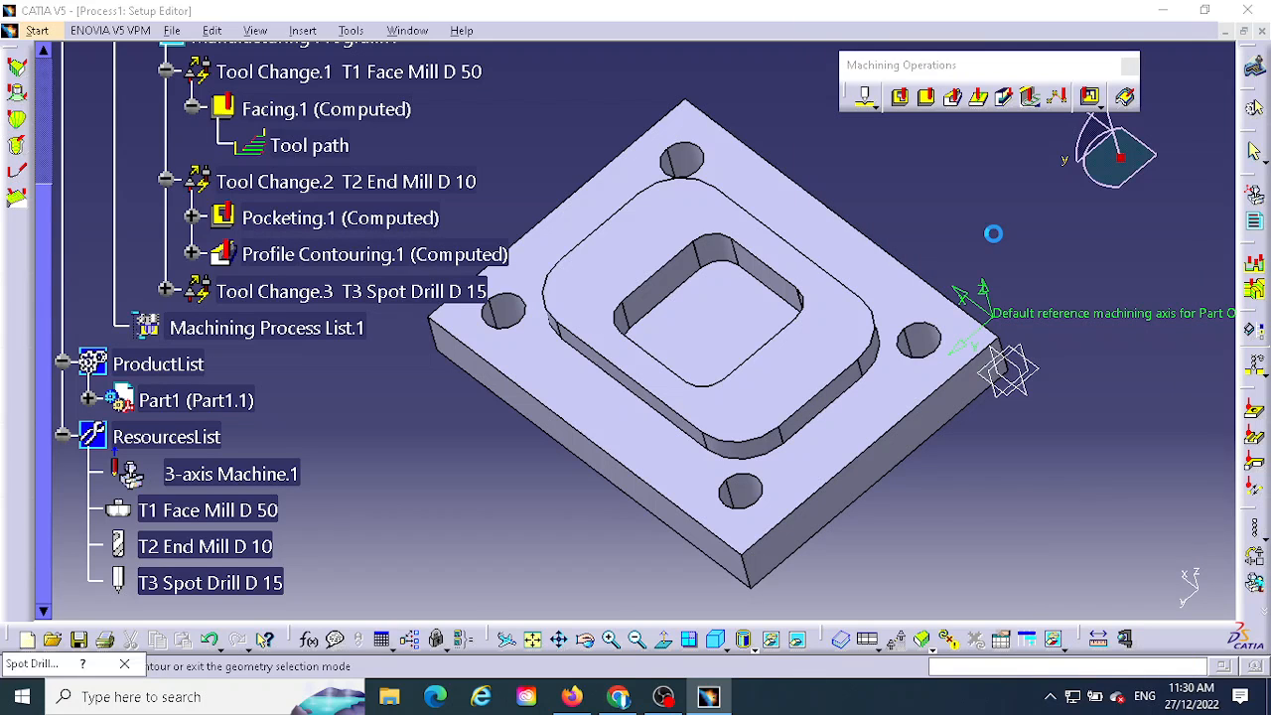
{"action": "double_click", "coordinate": [610, 425]}
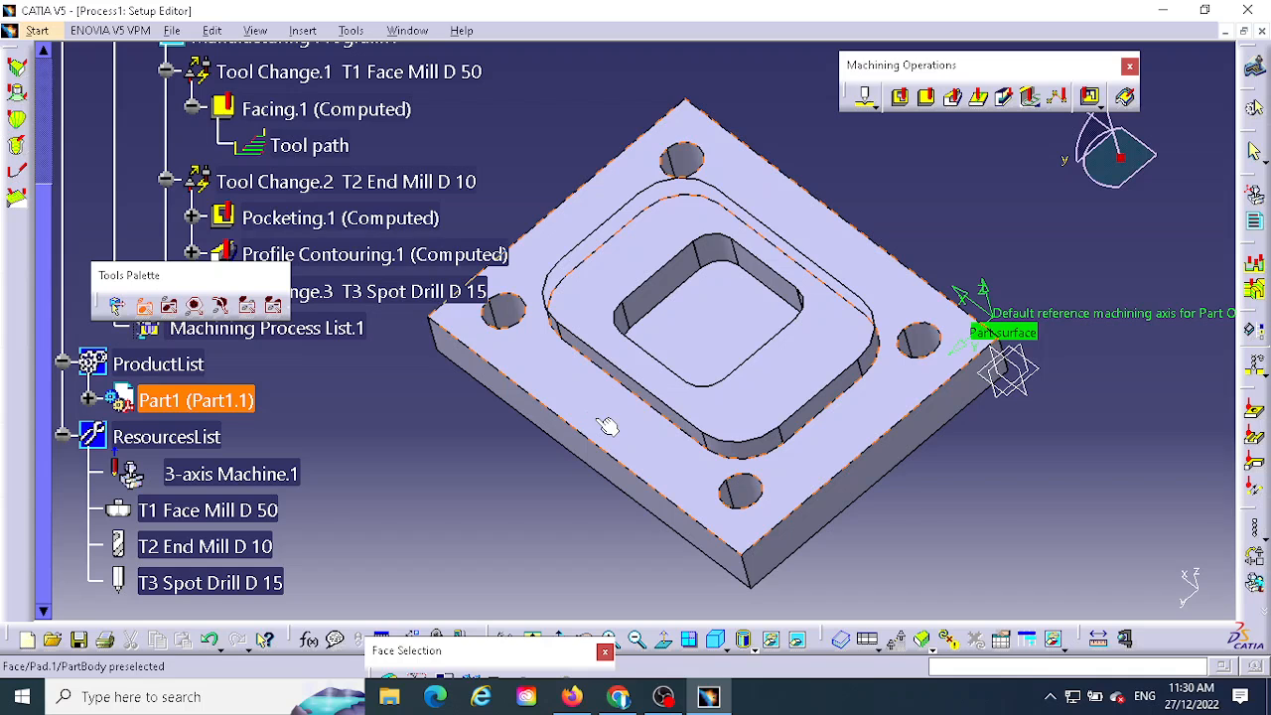
{"action": "double_click", "coordinate": [967, 485]}
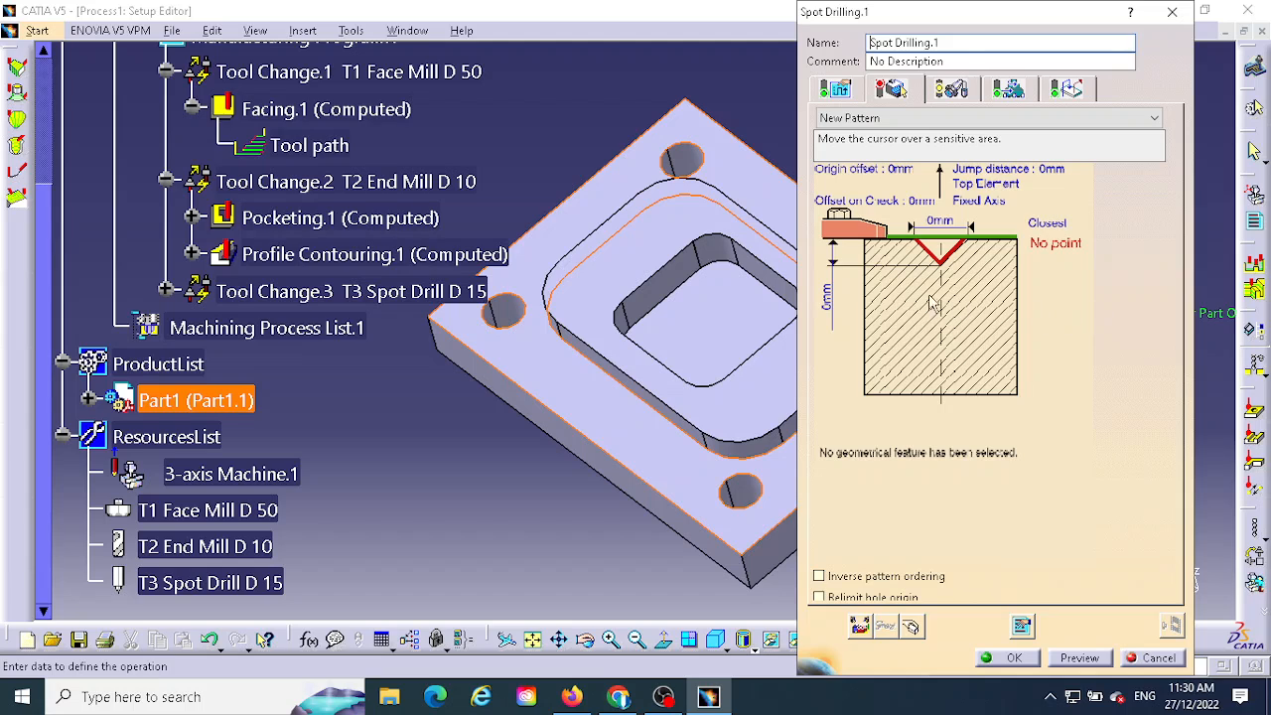
Step: Set the spot drilling depth to 2.5 mm
{"action": "double_click", "coordinate": [830, 298]}
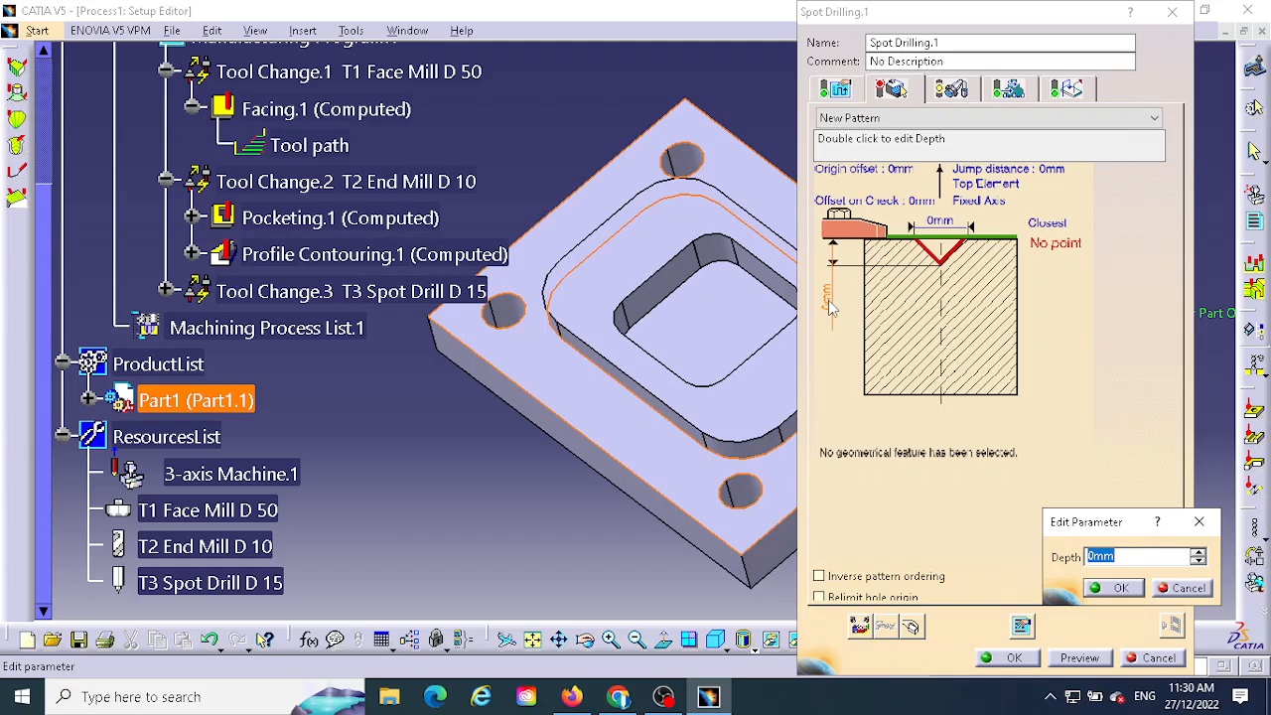
{"action": "type", "text": "2.5"}
{"action": "left_click", "coordinate": [1119, 589]}
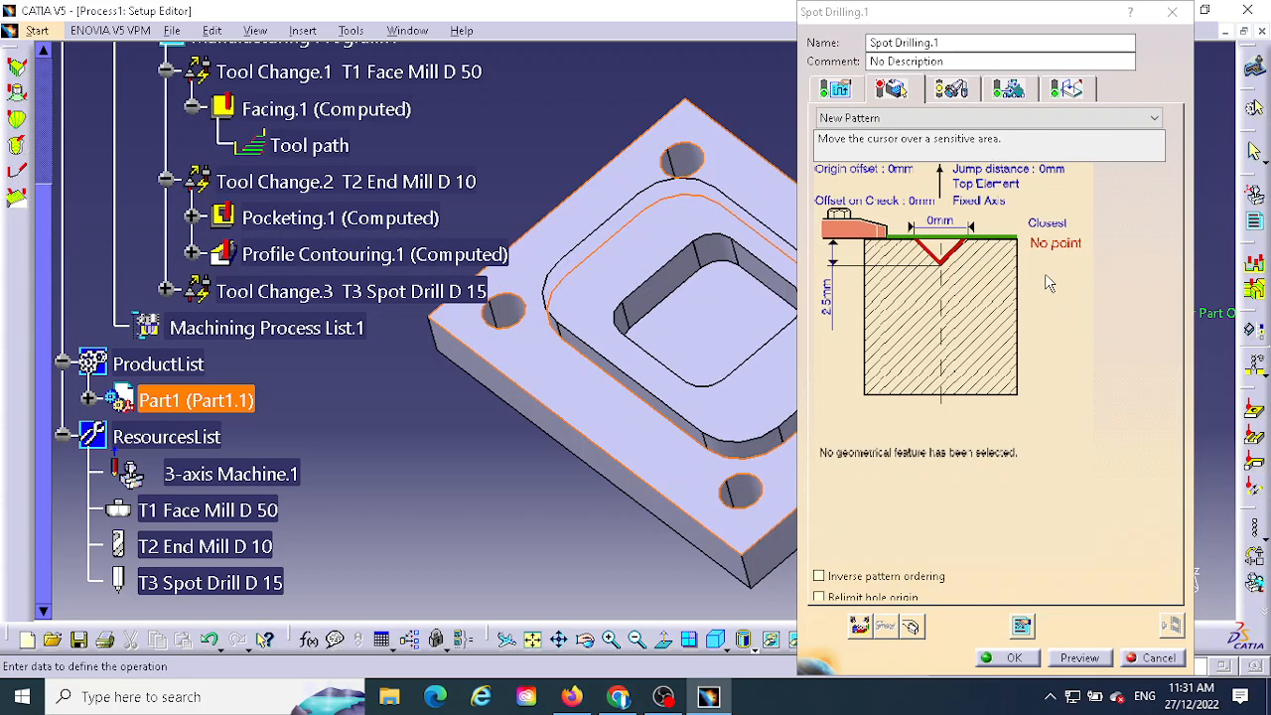
Step: Select the four corner holes of the plate as the spot drilling pattern points
{"action": "left_click", "coordinate": [935, 260]}
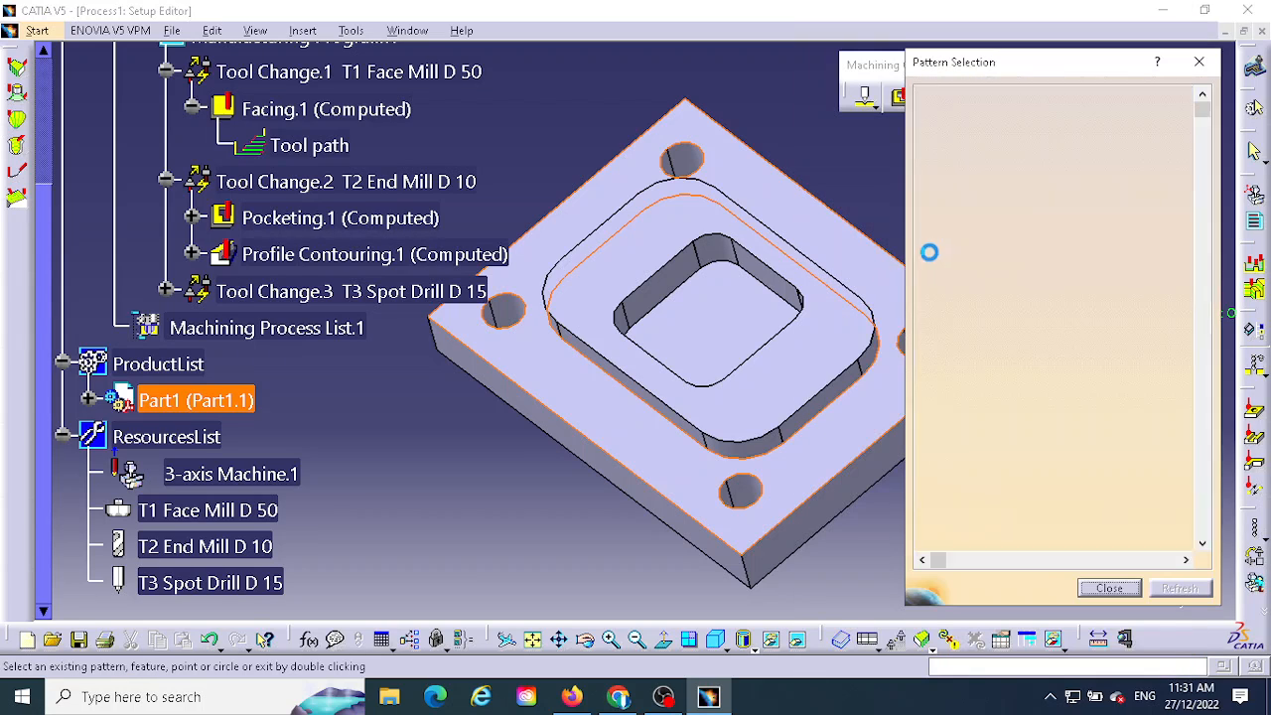
{"action": "left_click", "coordinate": [515, 302]}
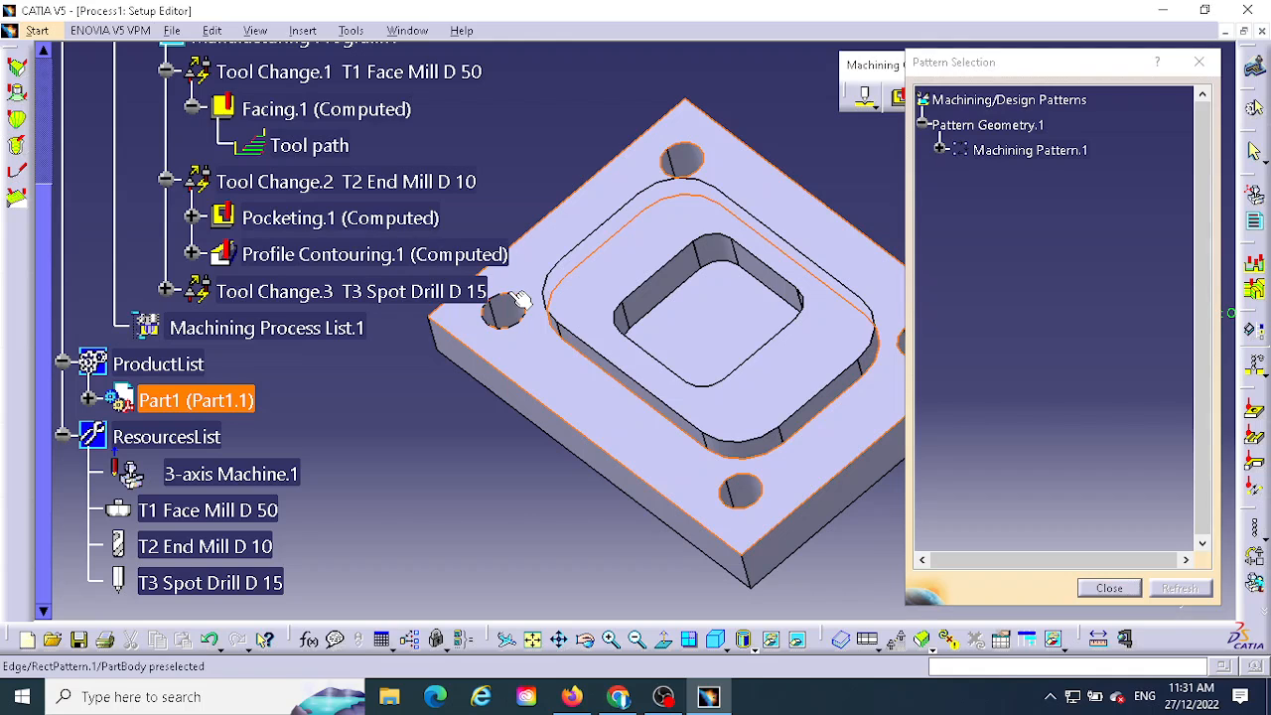
{"action": "left_click", "coordinate": [702, 151]}
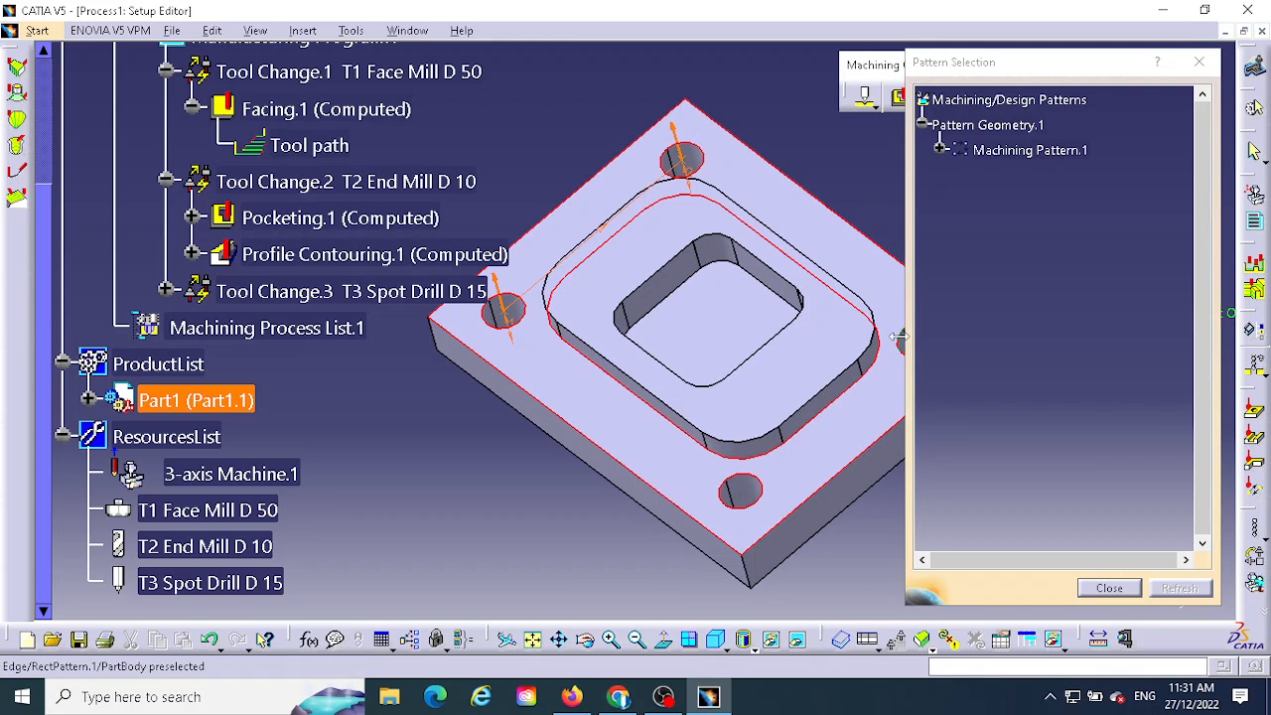
{"action": "middle_click_drag", "start_coordinate": [839, 397], "coordinate": [732, 357]}
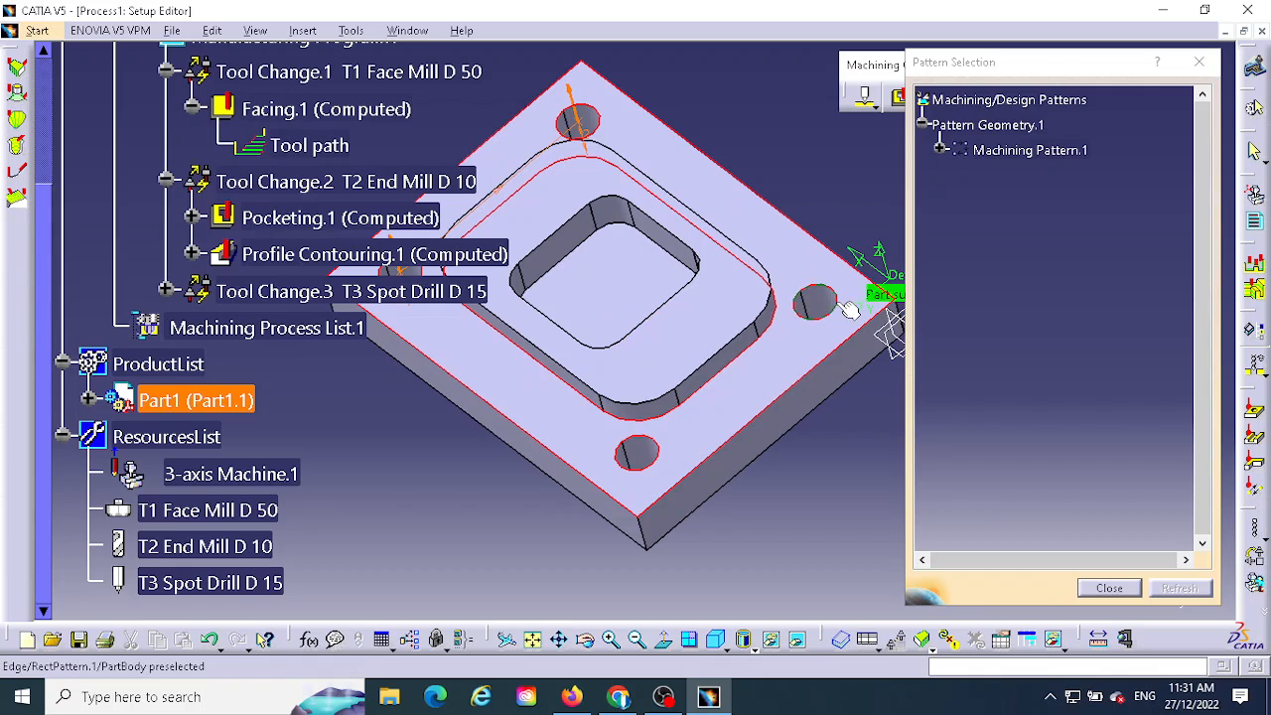
{"action": "left_click", "coordinate": [635, 449]}
{"action": "left_click", "coordinate": [1109, 588]}
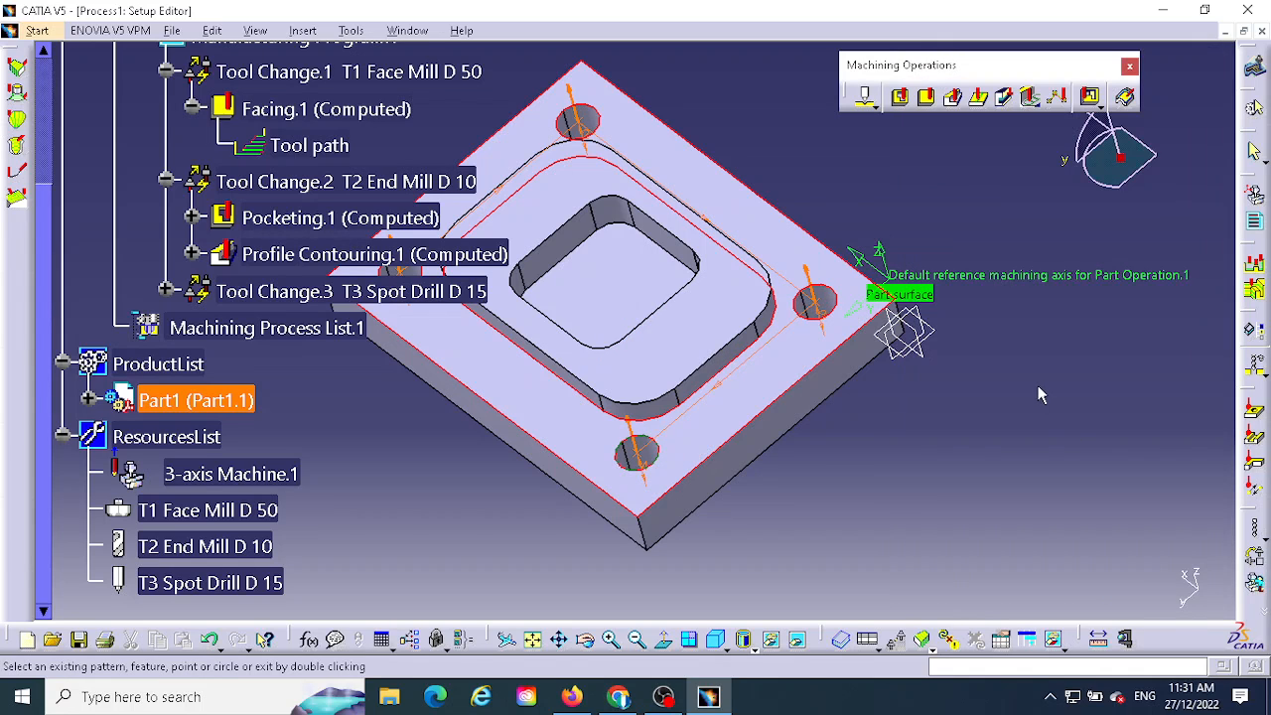
{"action": "double_click", "coordinate": [1065, 429]}
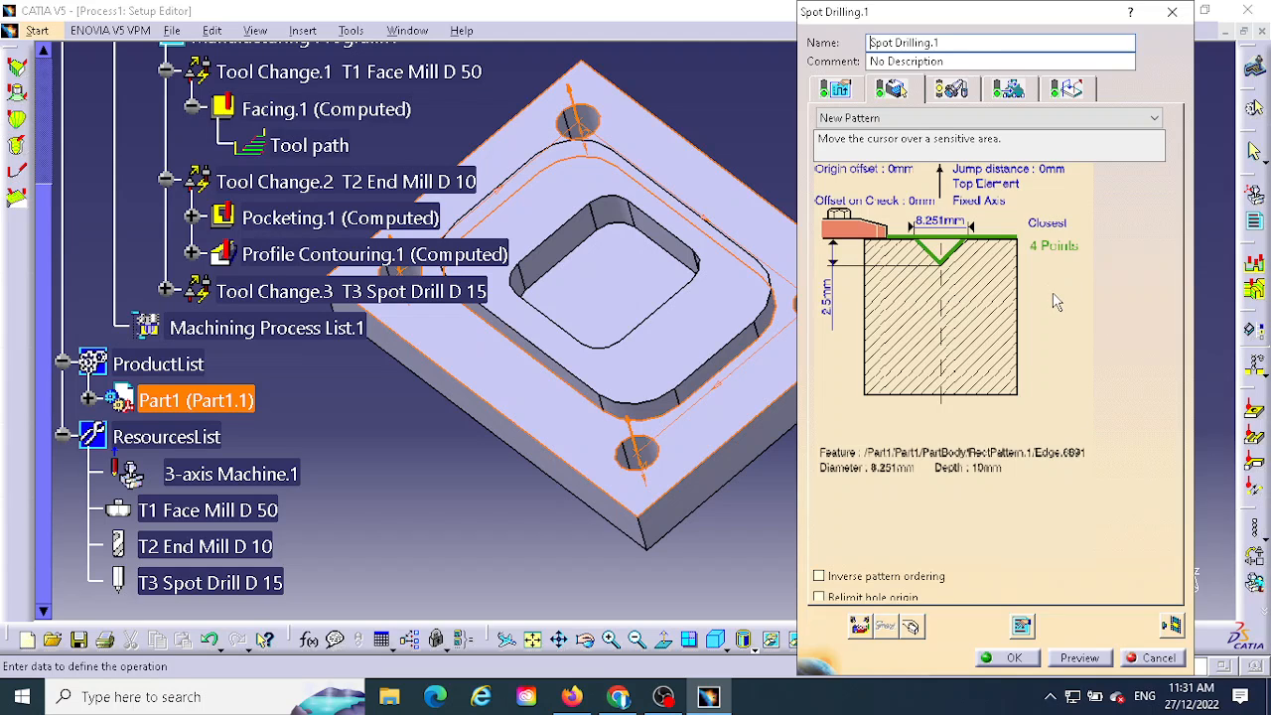
Step: Set the spot drilling diameter to 10 mm in the operation geometry
{"action": "double_click", "coordinate": [943, 227]}
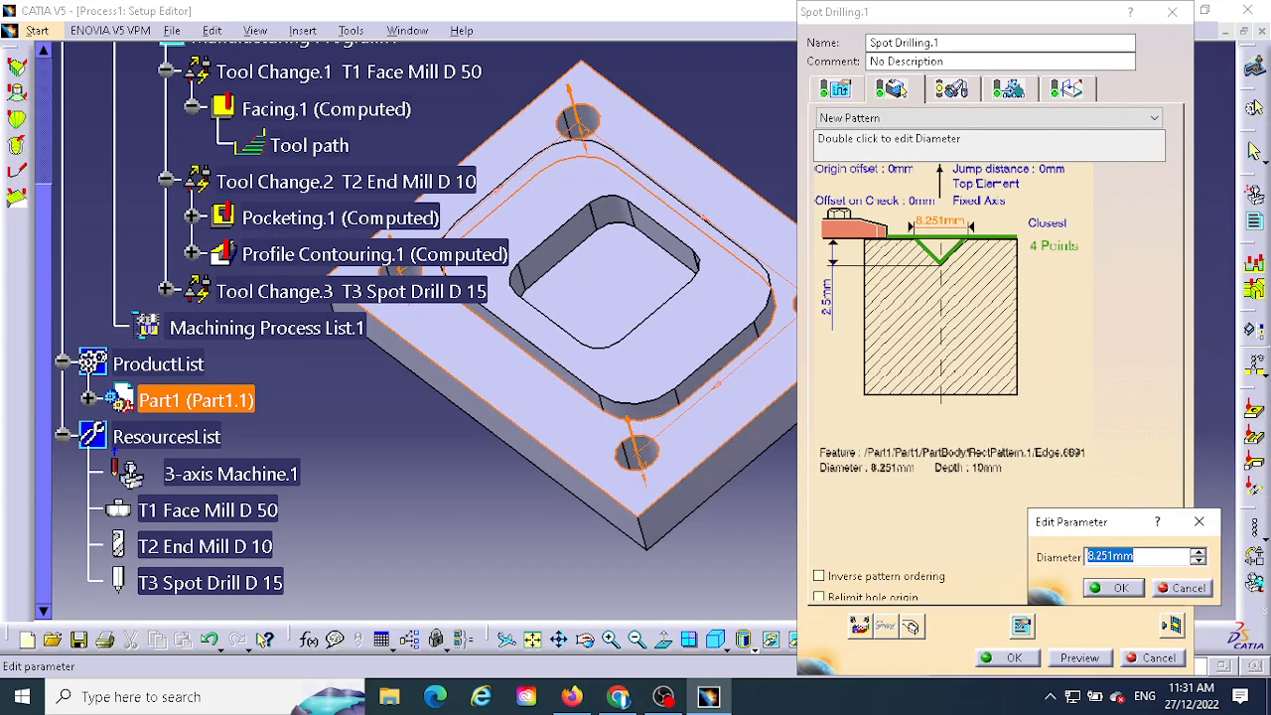
{"action": "type", "text": "10"}
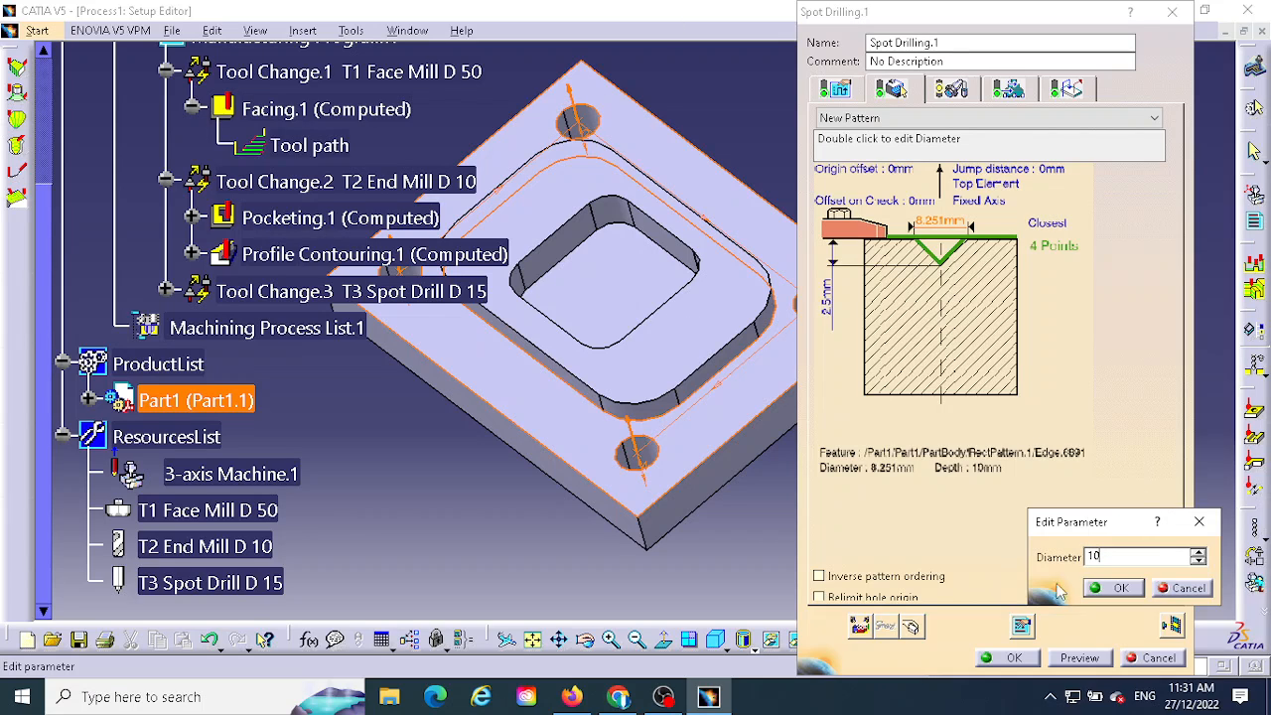
{"action": "left_click", "coordinate": [1120, 588]}
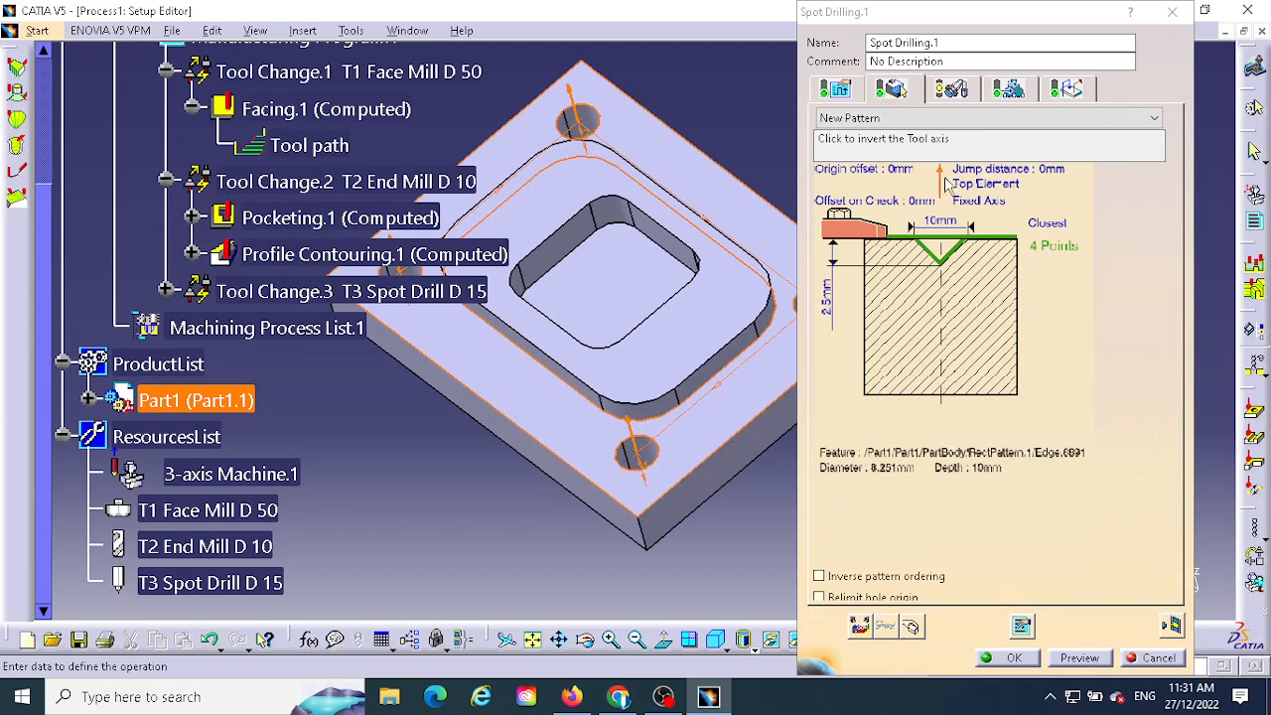
Step: Set the nominal diameter of the T3 spot drill to 10 mm
{"action": "left_click", "coordinate": [834, 90]}
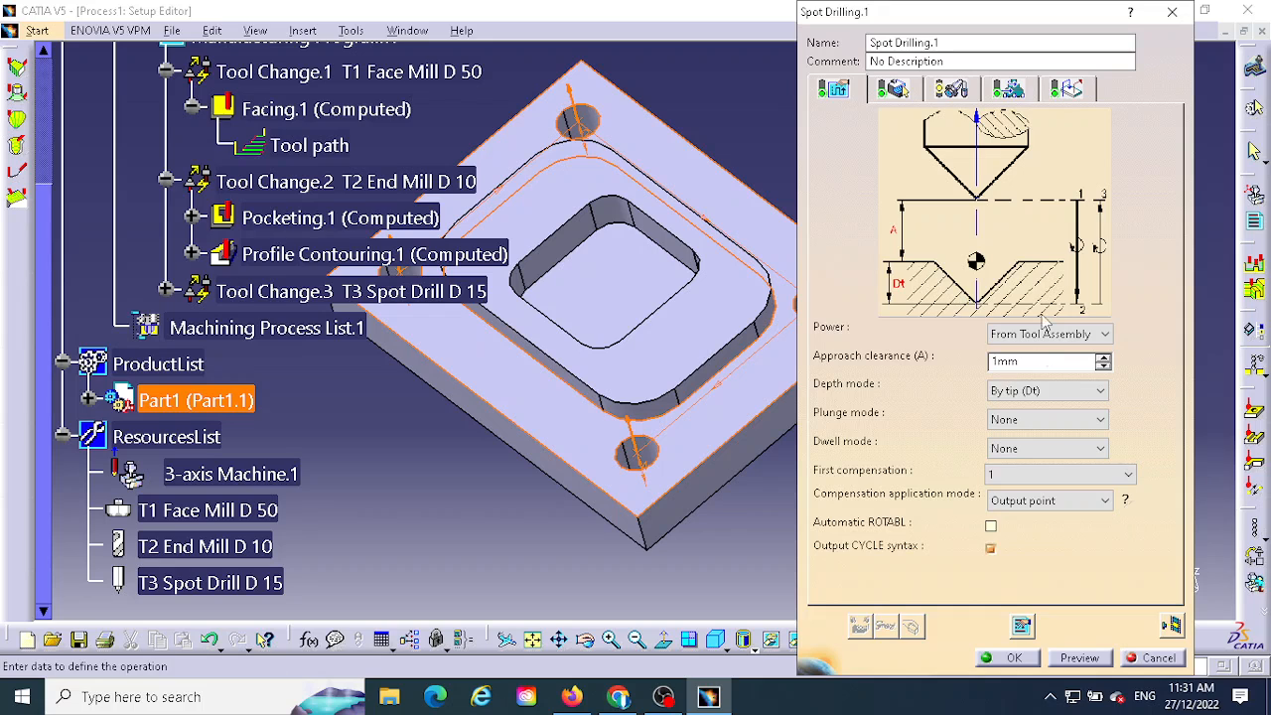
{"action": "left_click", "coordinate": [892, 91]}
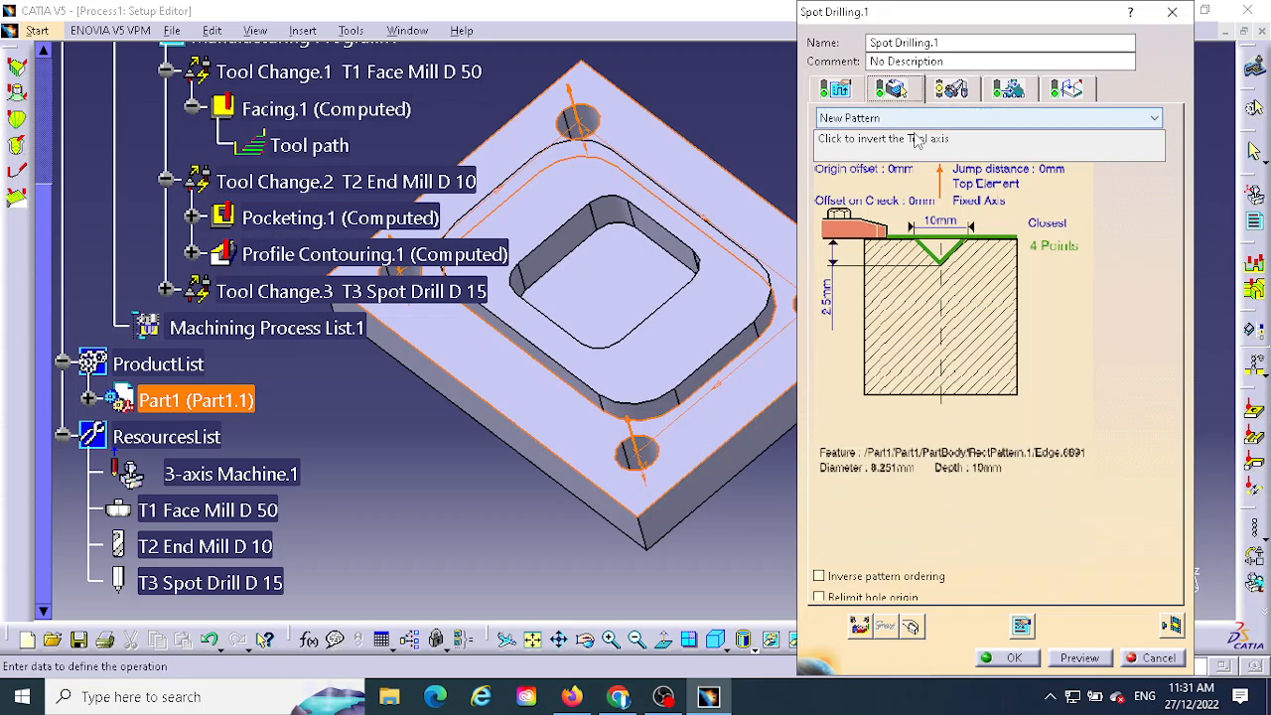
{"action": "left_click", "coordinate": [959, 90]}
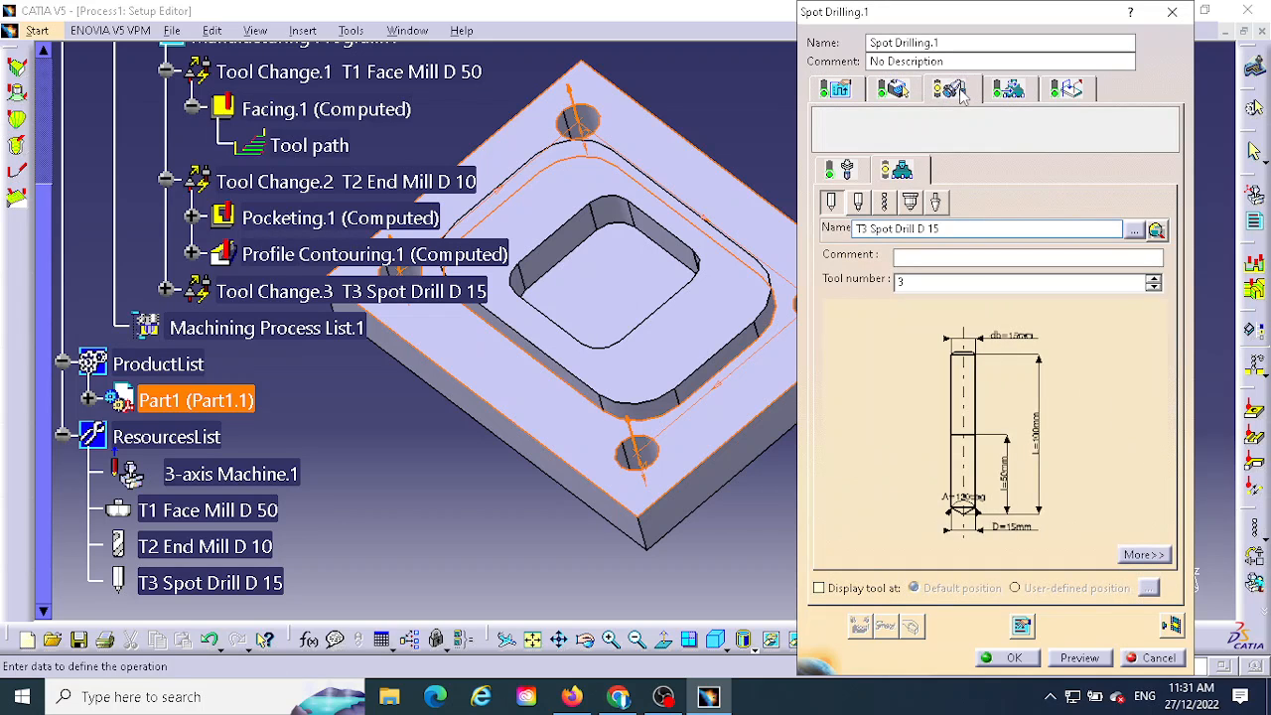
{"action": "double_click", "coordinate": [1019, 537]}
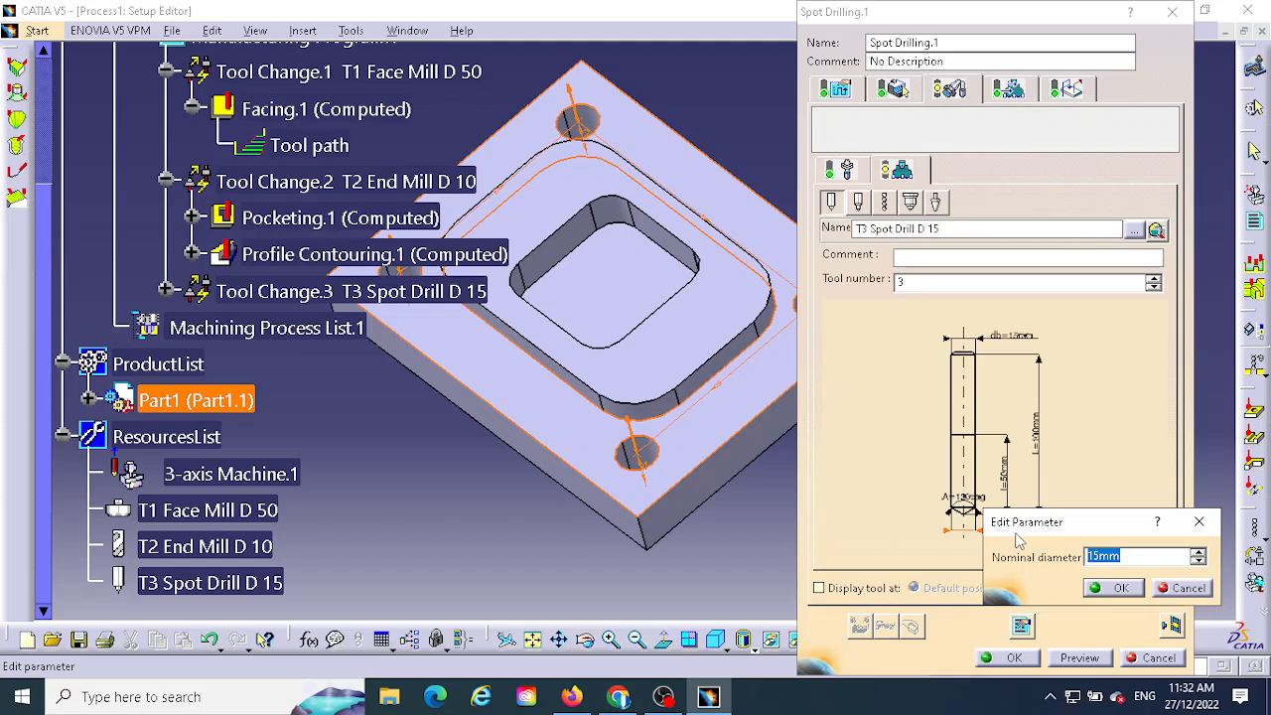
{"action": "type", "text": "1"}
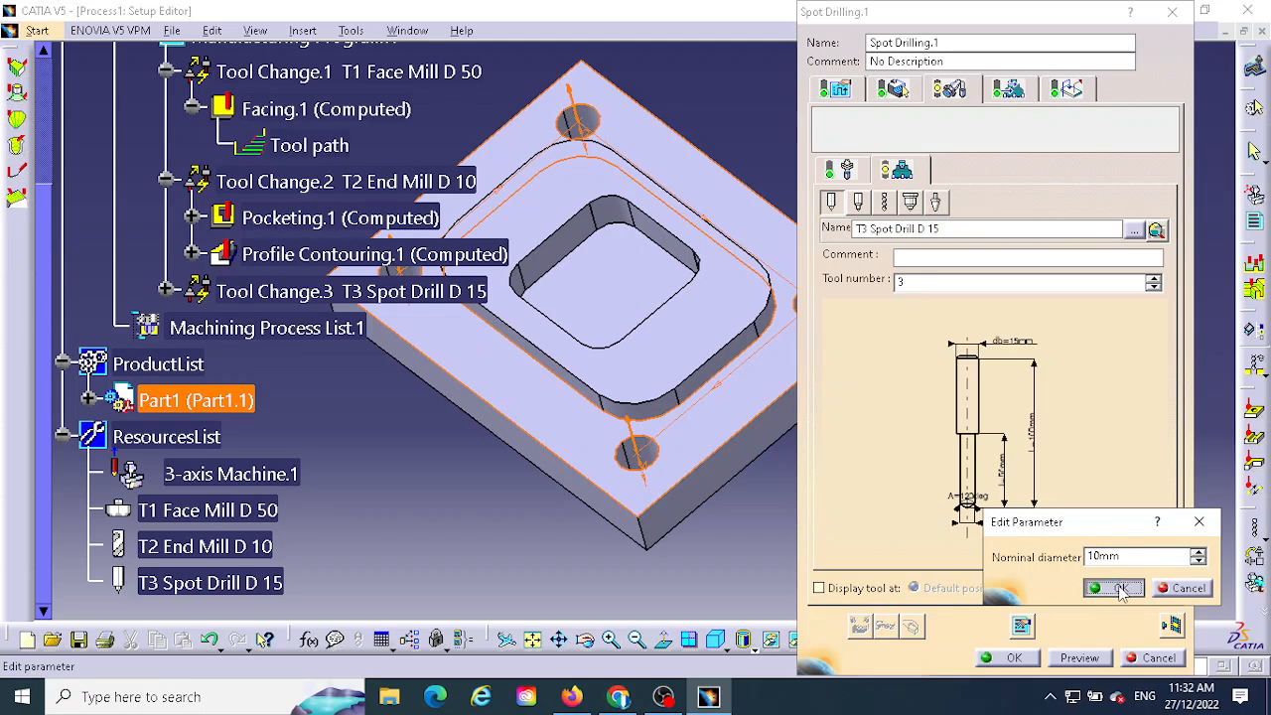
{"action": "left_click", "coordinate": [1113, 588]}
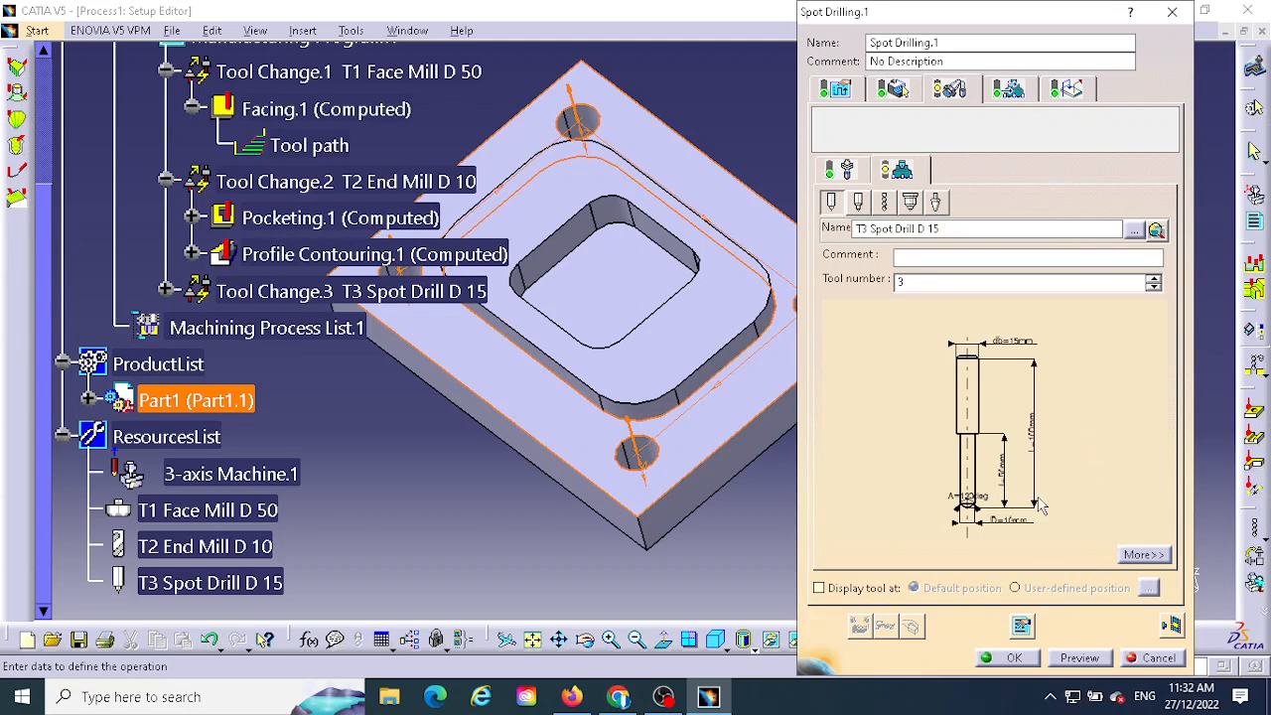
Step: Set the spot drill's length to 20 mm and its overall length to 50 mm
{"action": "double_click", "coordinate": [1004, 479]}
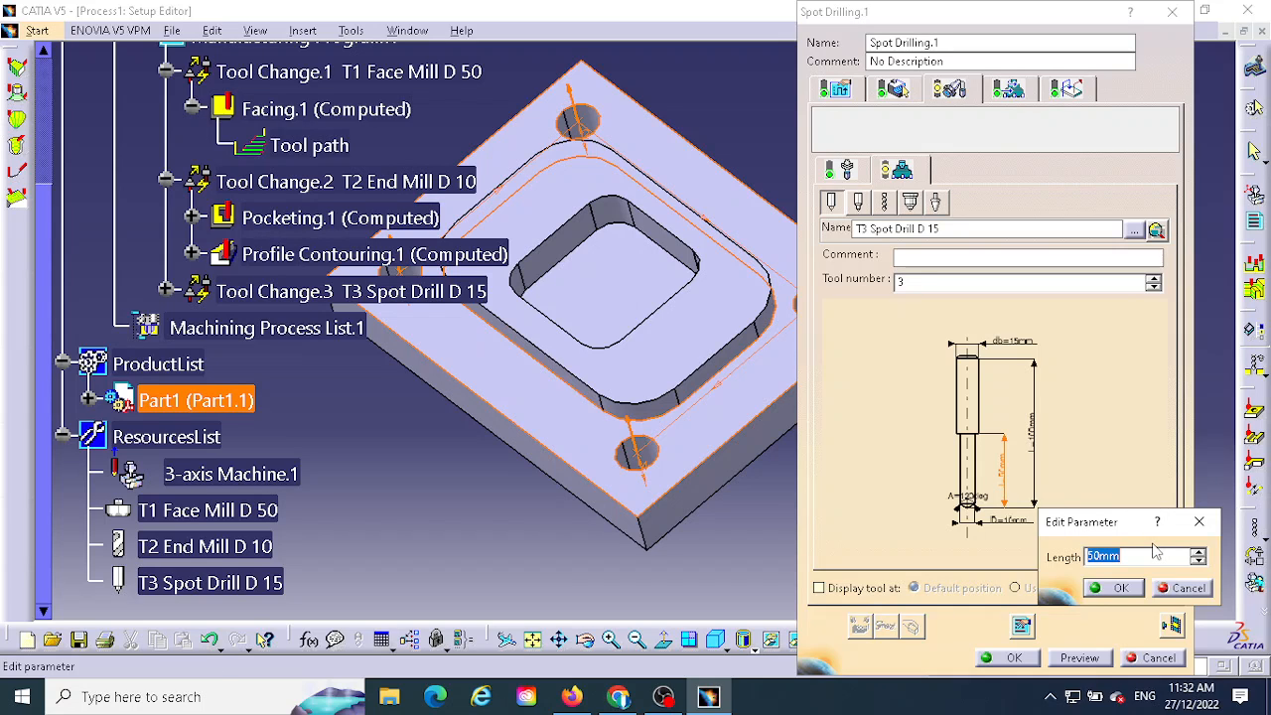
{"action": "type", "text": "1"}
{"action": "left_click", "coordinate": [1125, 586]}
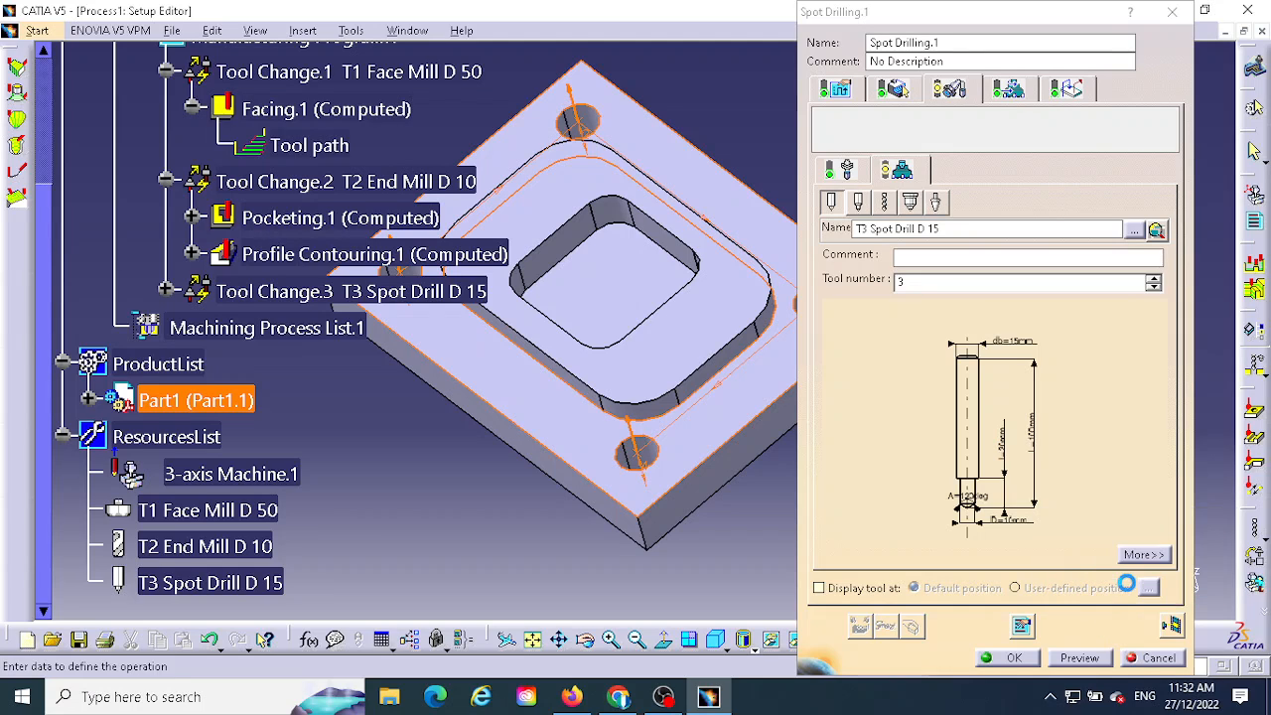
{"action": "double_click", "coordinate": [1032, 428]}
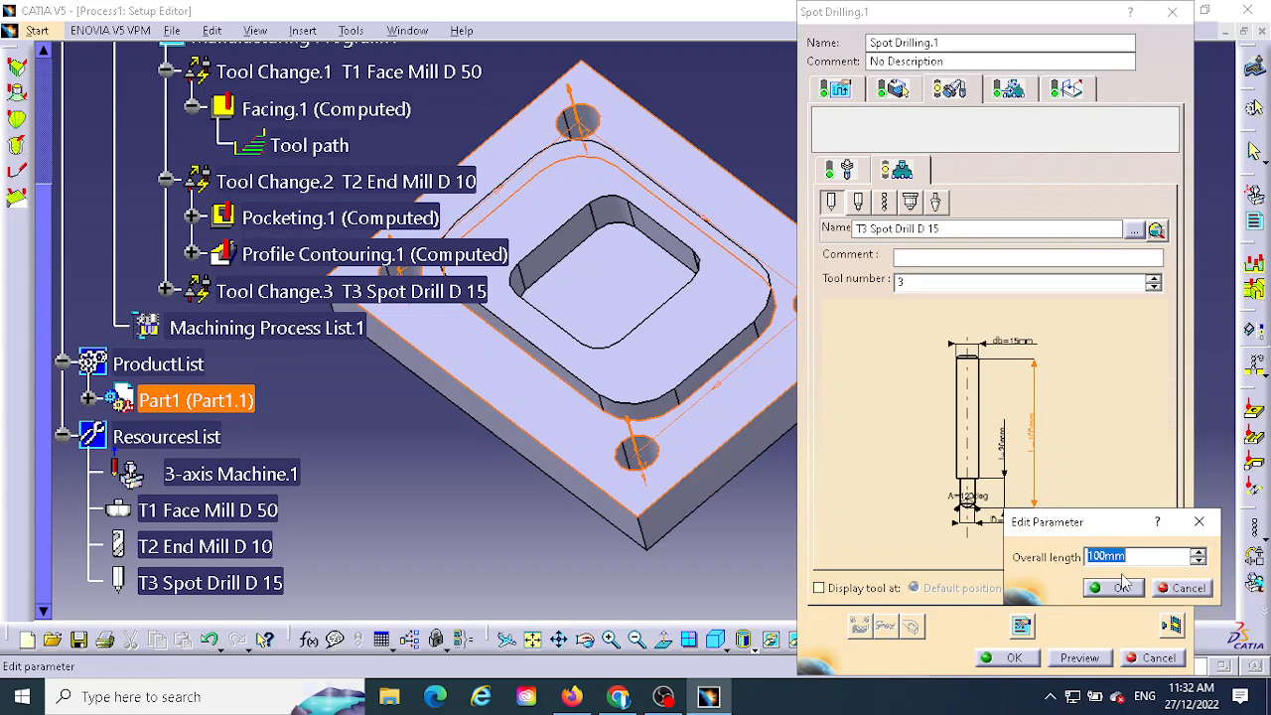
{"action": "type", "text": "50"}
{"action": "left_click", "coordinate": [1120, 586]}
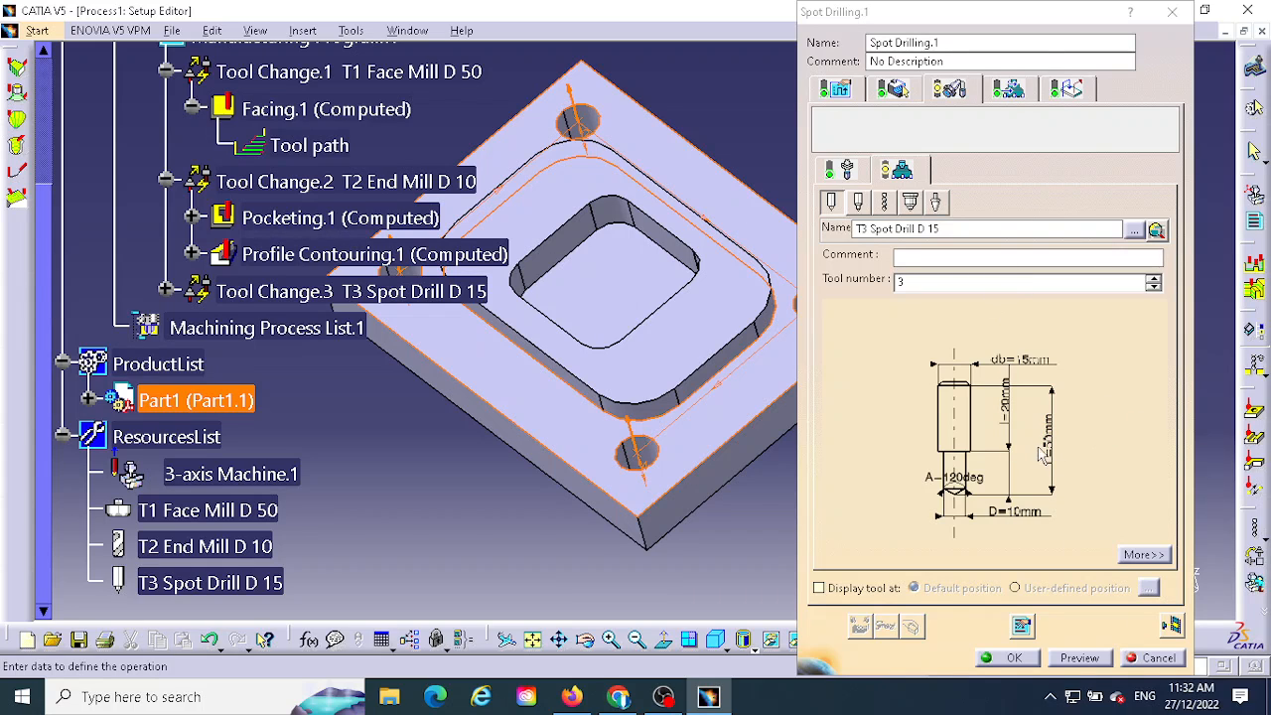
Step: Add an axial motion to the spot drilling approach macro in Build by user mode
{"action": "left_click", "coordinate": [1013, 92]}
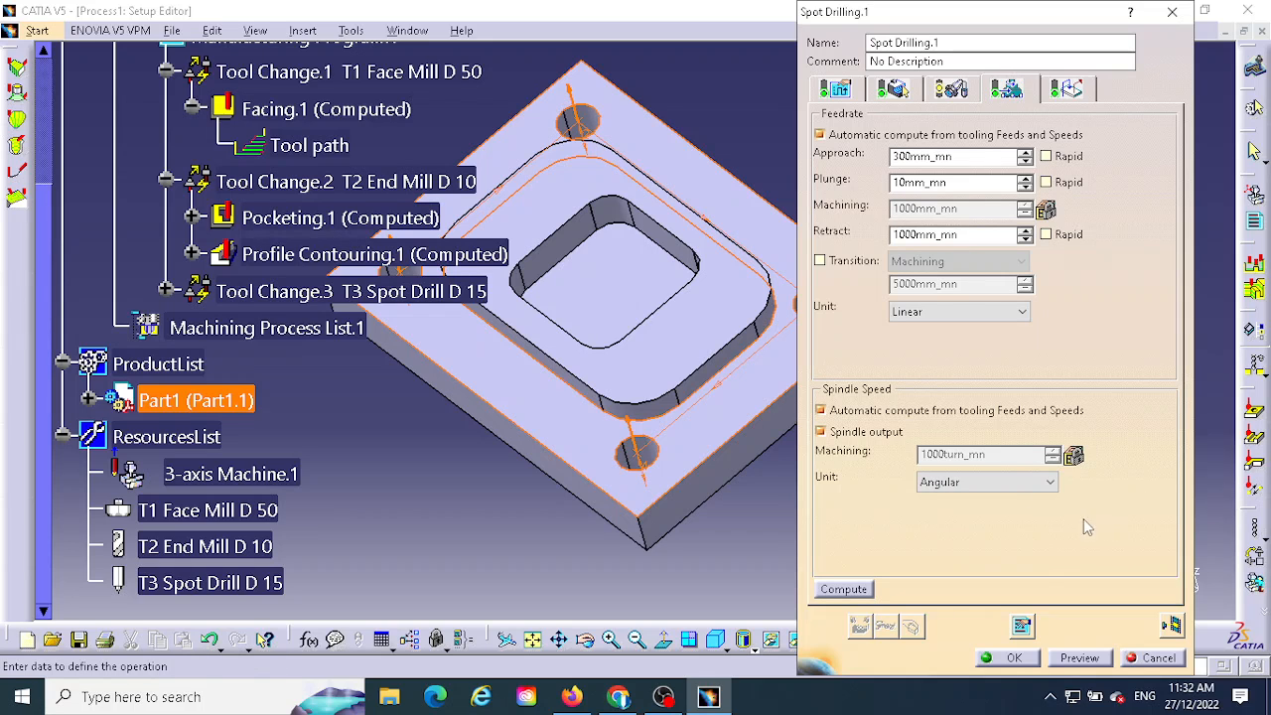
{"action": "left_click", "coordinate": [1074, 90]}
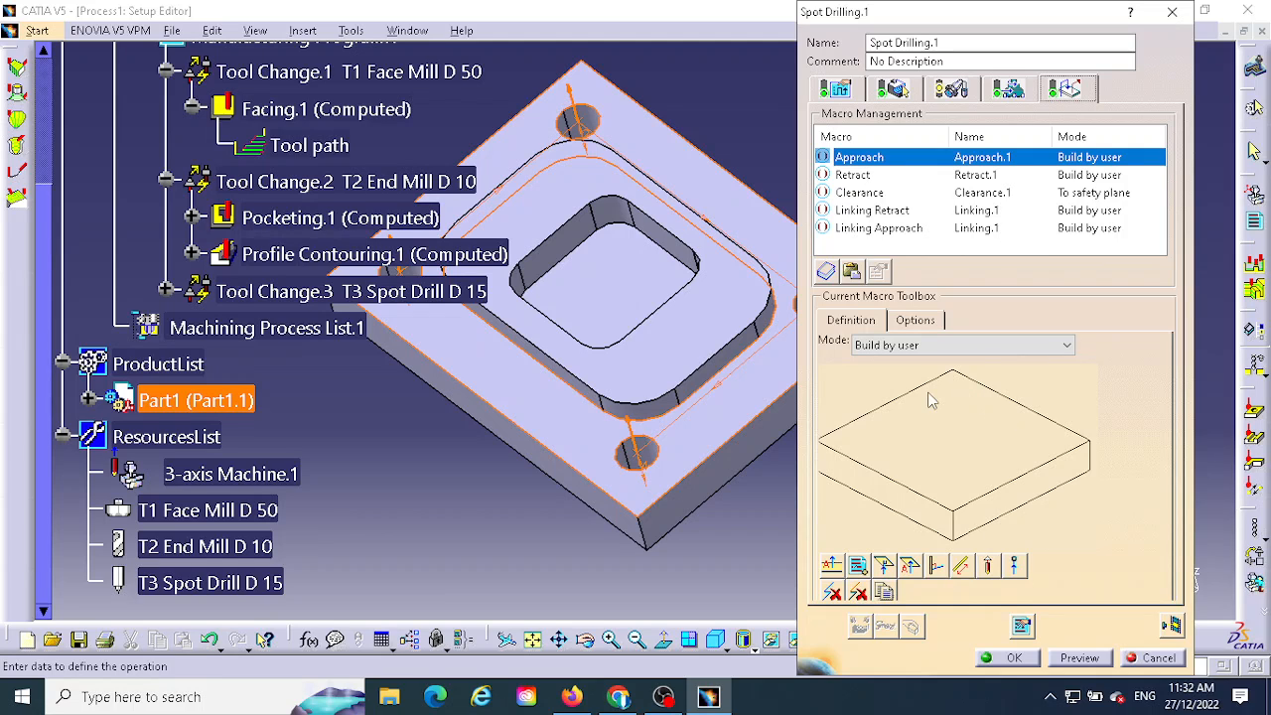
{"action": "left_click", "coordinate": [899, 344]}
{"action": "left_click", "coordinate": [899, 344]}
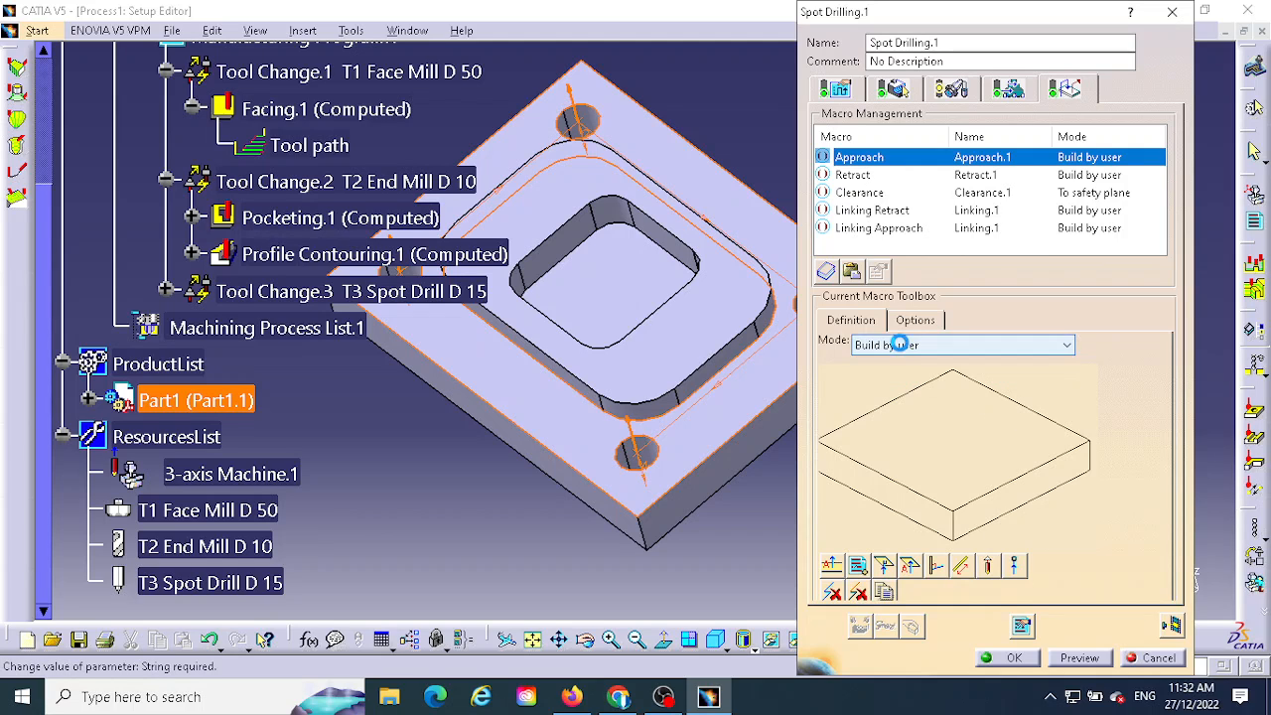
{"action": "left_click", "coordinate": [834, 568]}
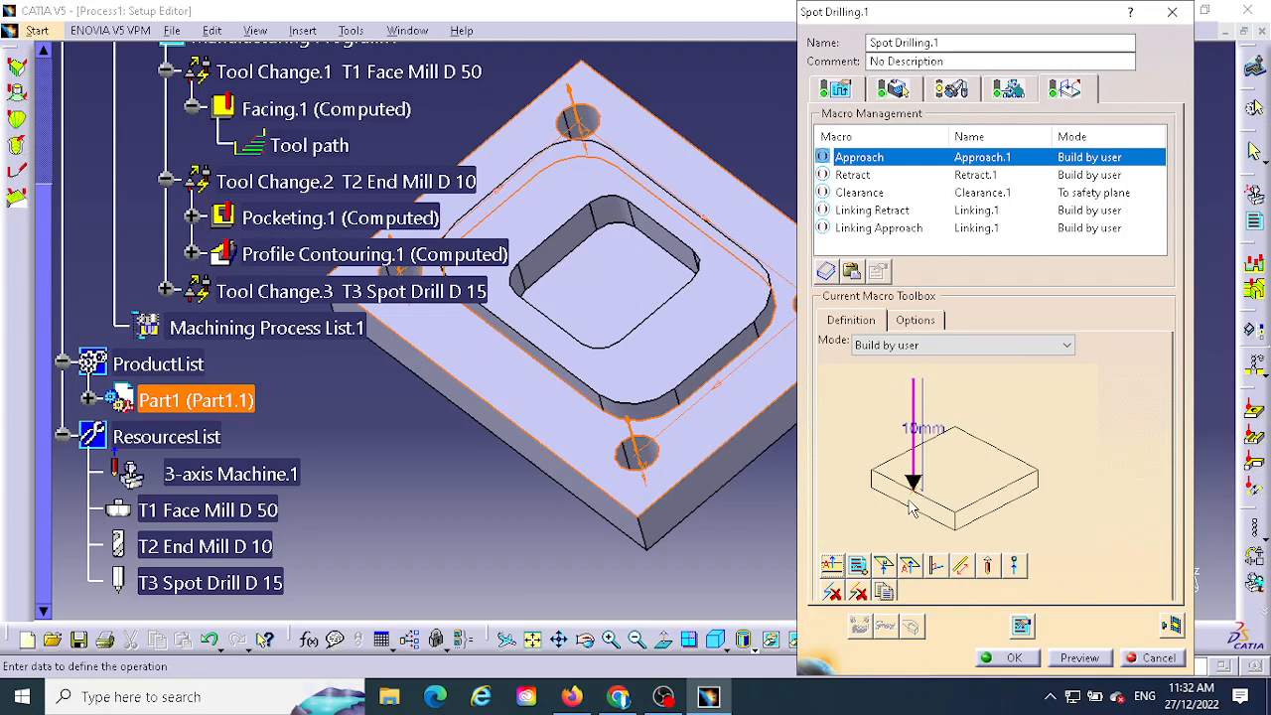
Step: Add an axial motion to the spot drilling retract macro and replay the operation's tool path
{"action": "left_click", "coordinate": [856, 174]}
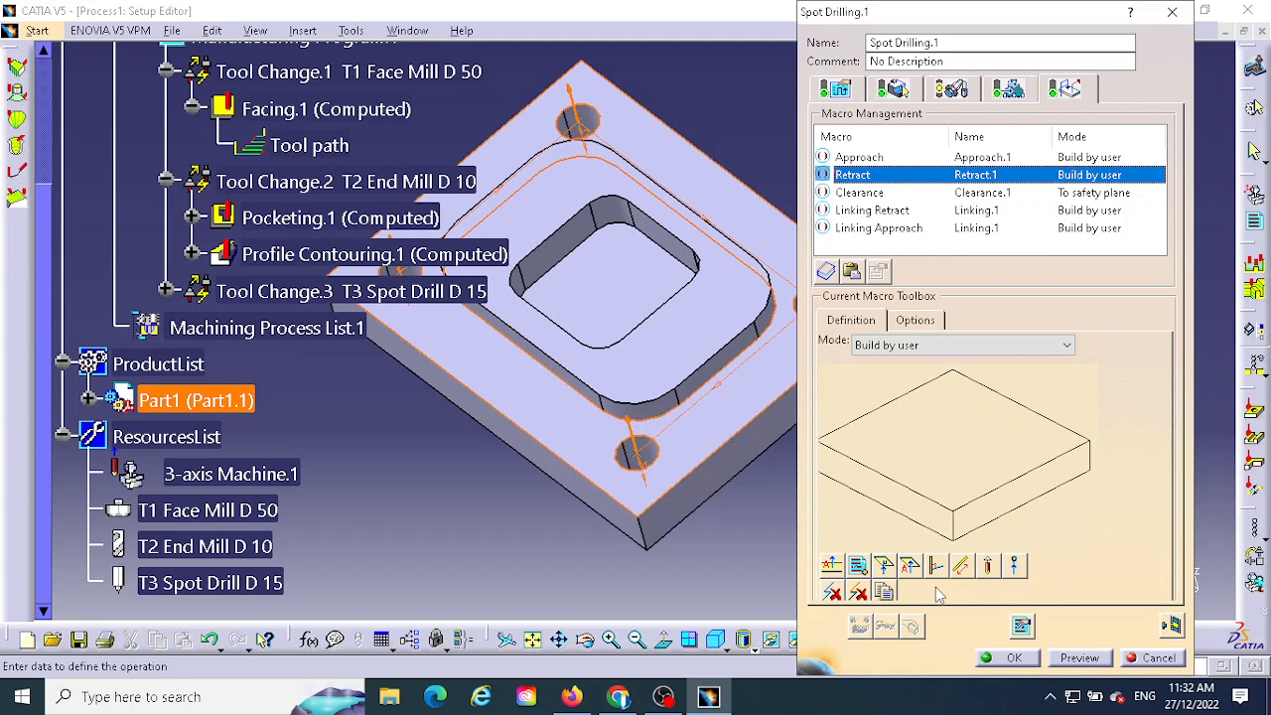
{"action": "left_click", "coordinate": [832, 566]}
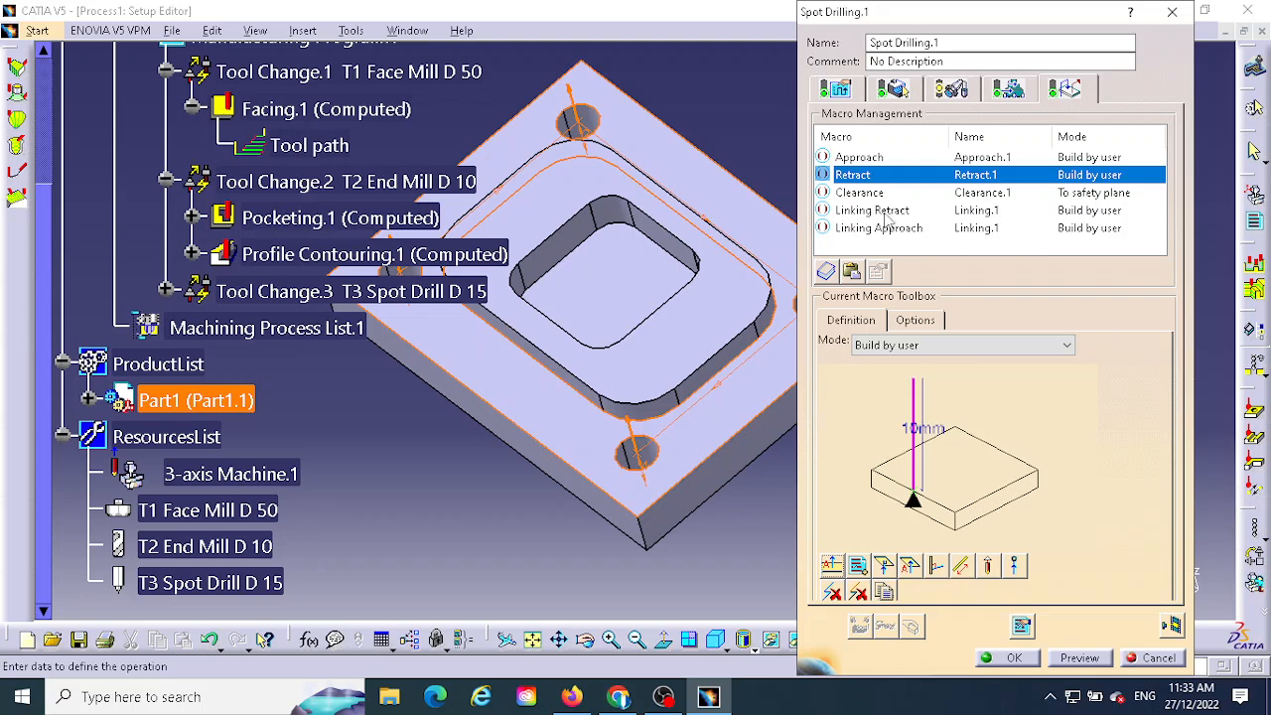
{"action": "left_click", "coordinate": [1170, 626]}
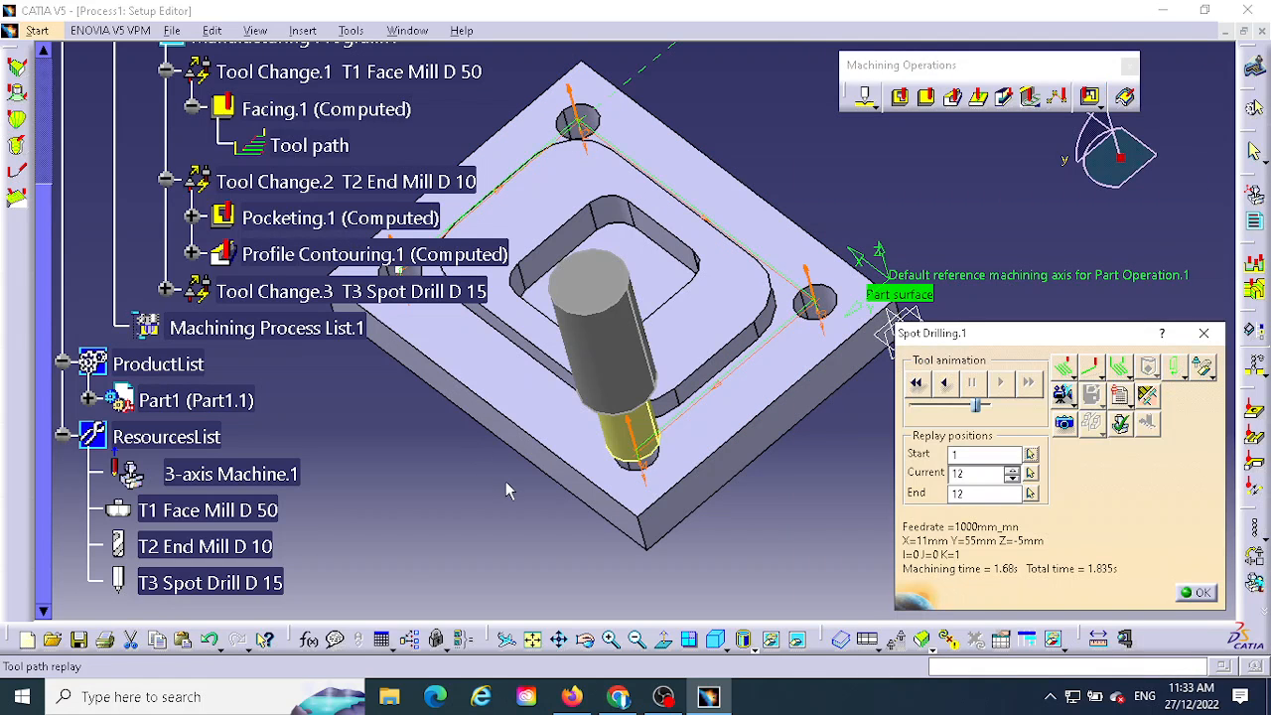
{"action": "middle_click_drag", "start_coordinate": [506, 490], "coordinate": [649, 532]}
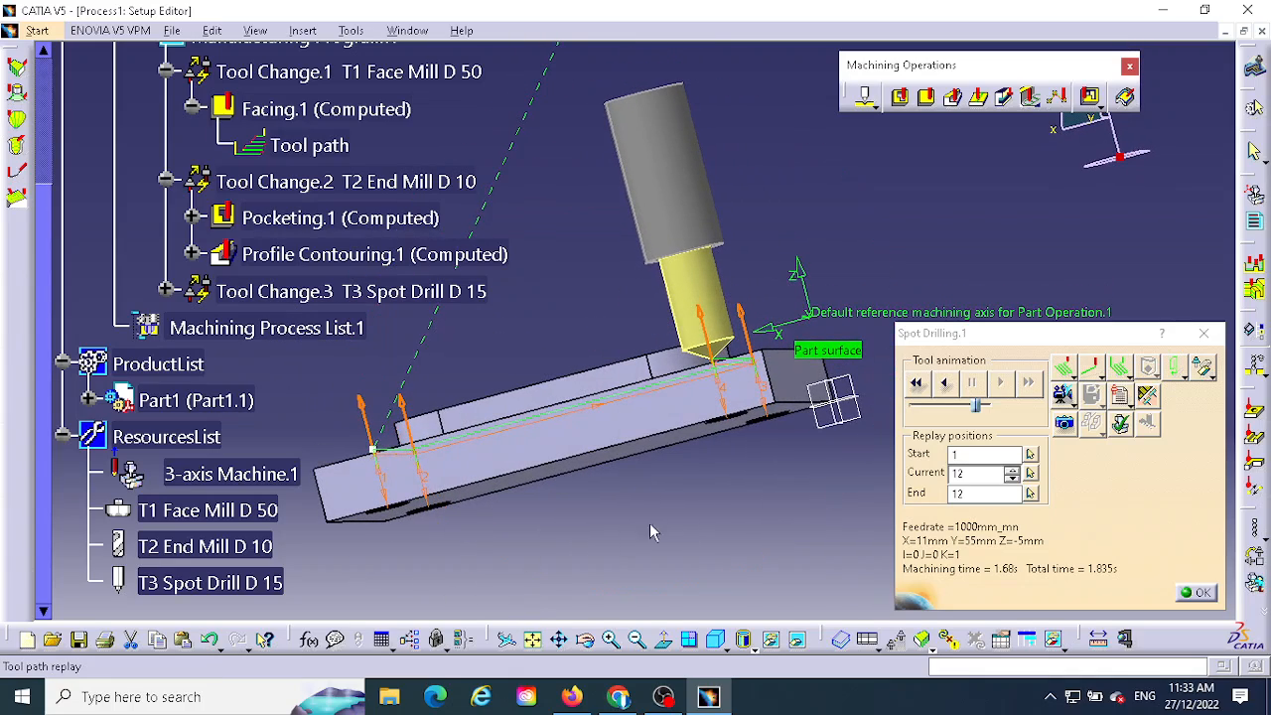
{"action": "middle_click_drag", "start_coordinate": [733, 487], "coordinate": [732, 545]}
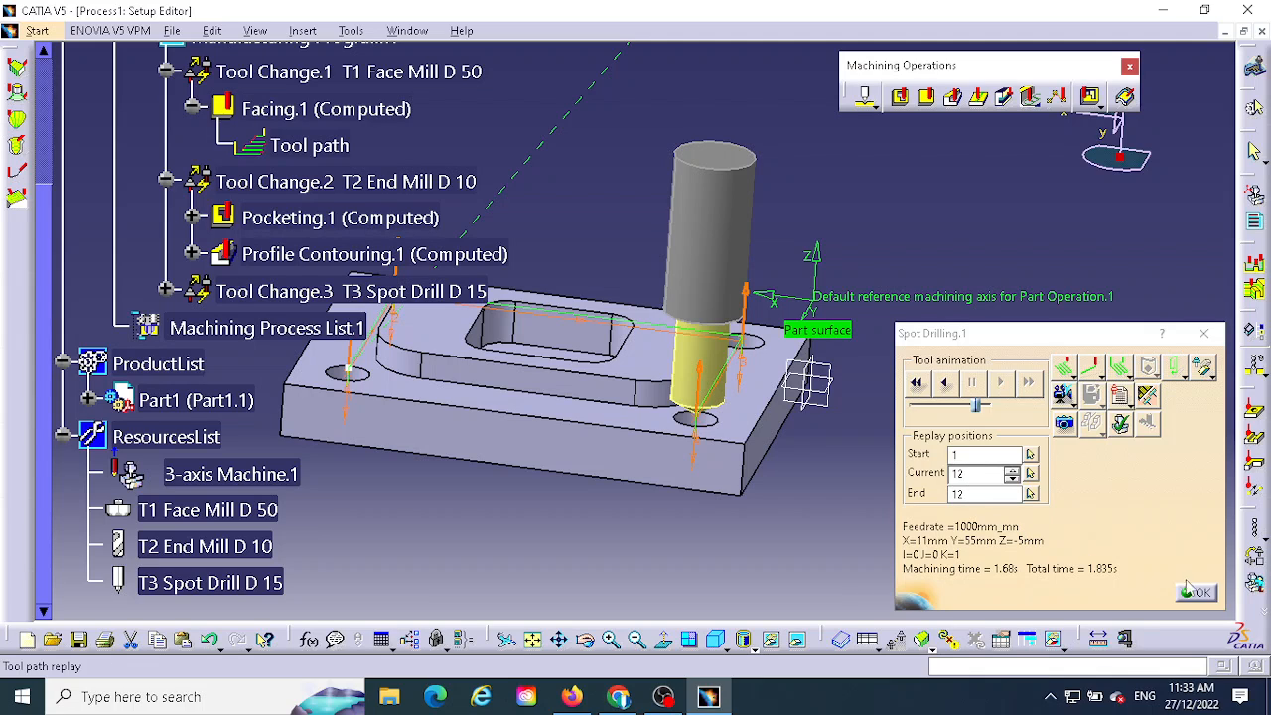
Step: Run the material removal video simulation and inspect the spot-drilled corner holes and the raised profile from several angles
{"action": "left_click", "coordinate": [1062, 394]}
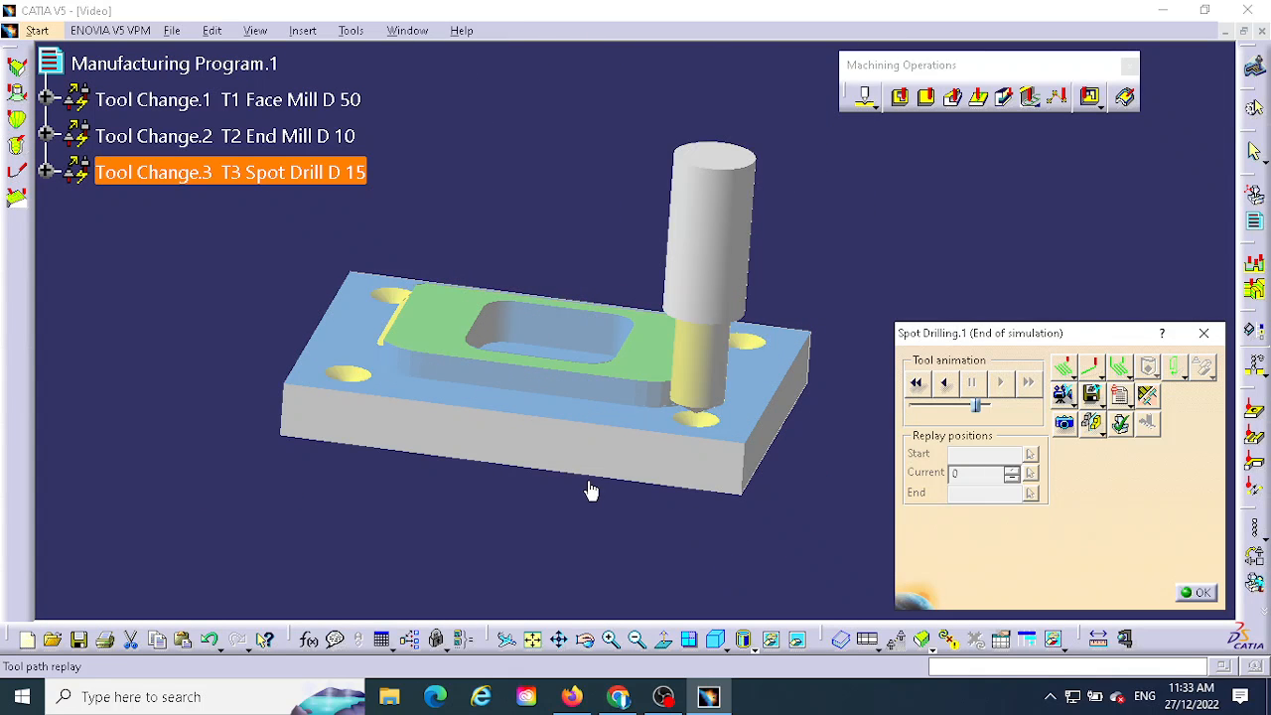
{"action": "middle_click_drag", "start_coordinate": [590, 491], "coordinate": [655, 525]}
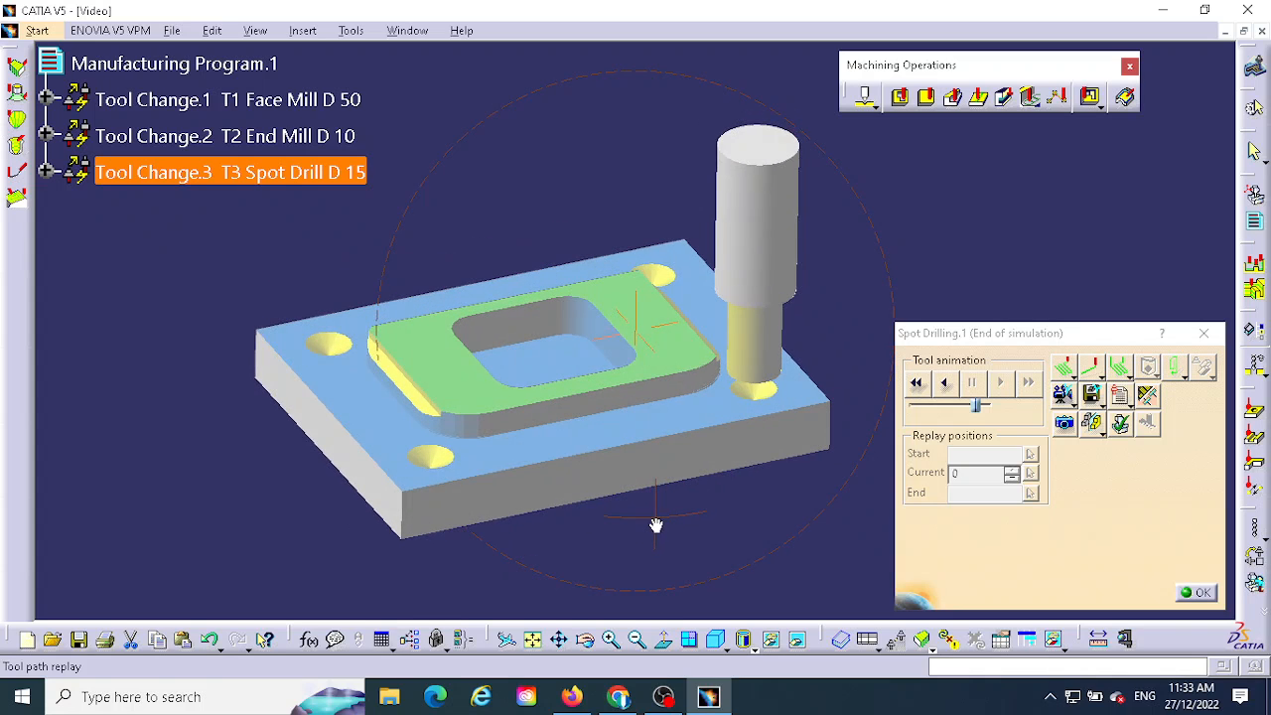
{"action": "middle_click_drag", "start_coordinate": [586, 478], "coordinate": [784, 427]}
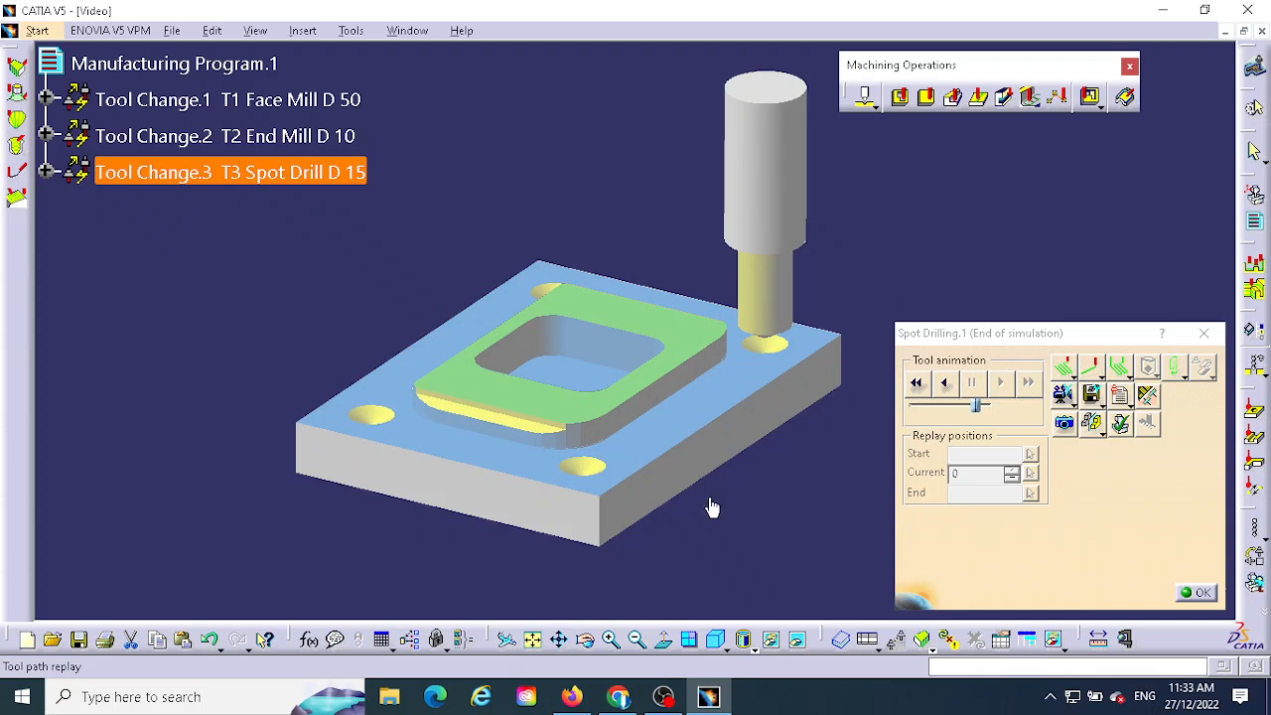
{"action": "middle_click_drag", "start_coordinate": [745, 511], "coordinate": [669, 557]}
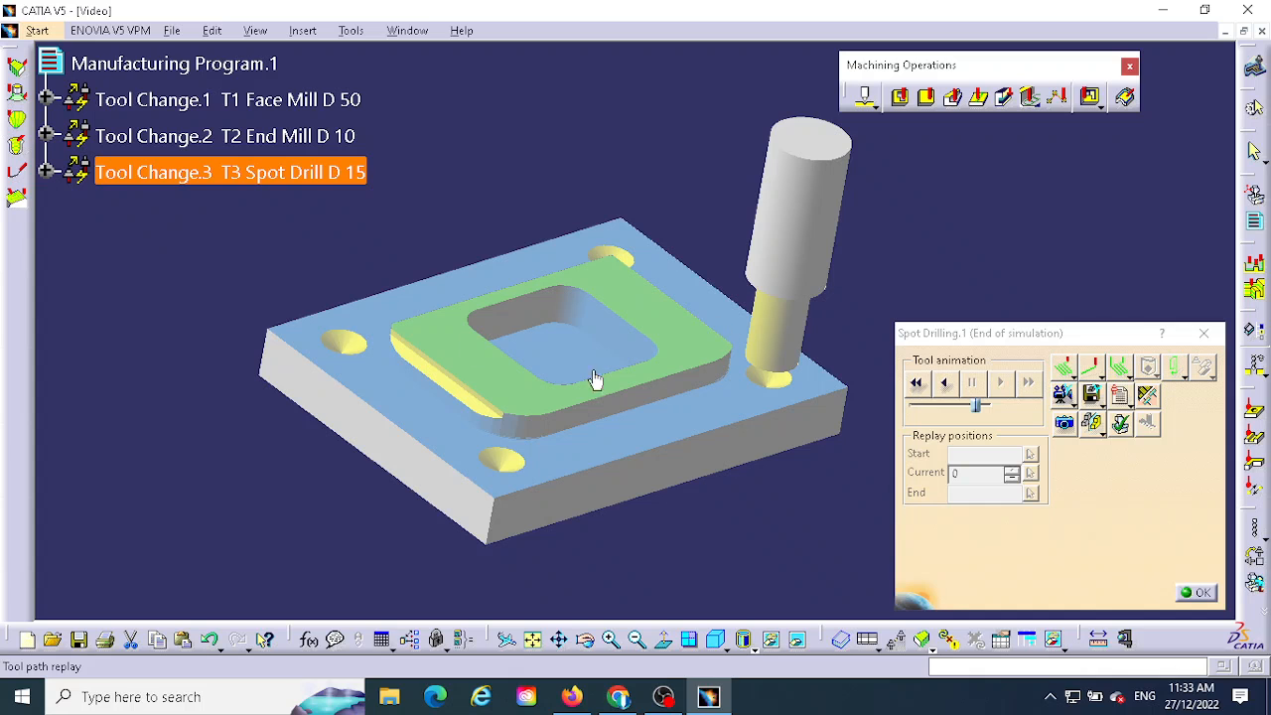
{"action": "left_click", "coordinate": [1195, 592]}
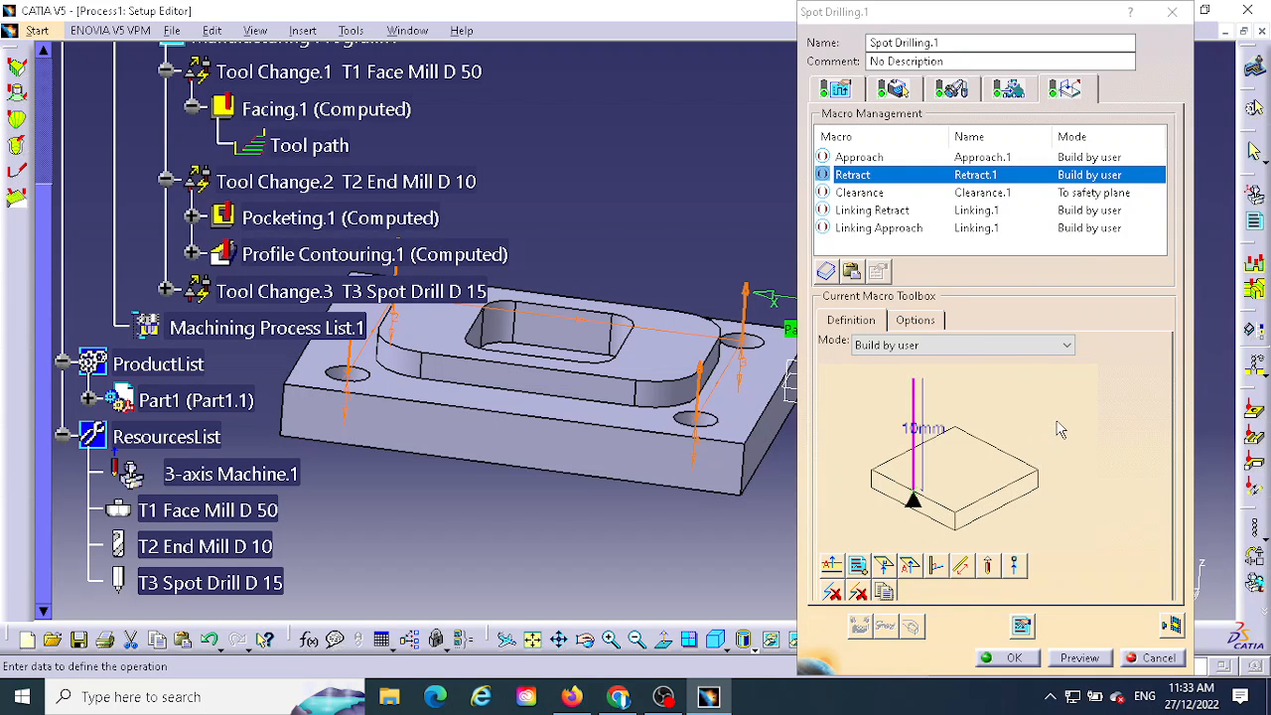
Step: Set the spot drilling approach clearance (A) to 6 mm and replay the tool path
{"action": "left_click", "coordinate": [834, 89]}
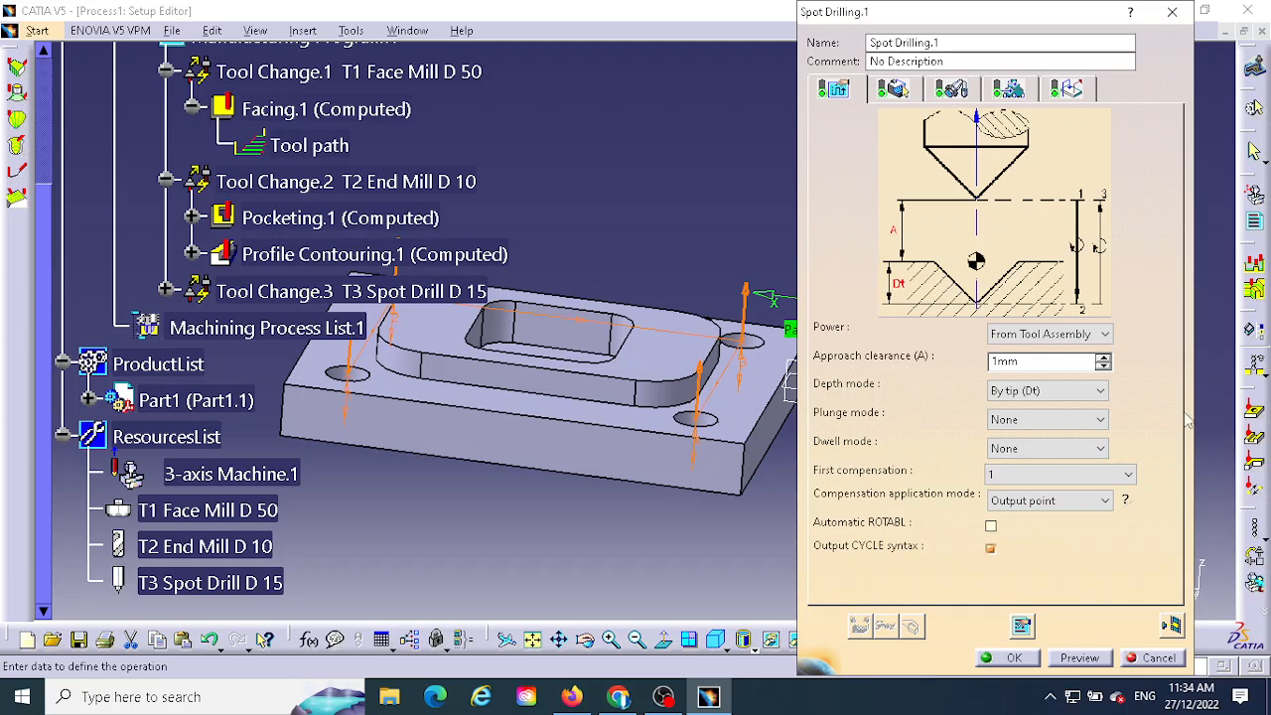
{"action": "double_click", "coordinate": [1025, 360]}
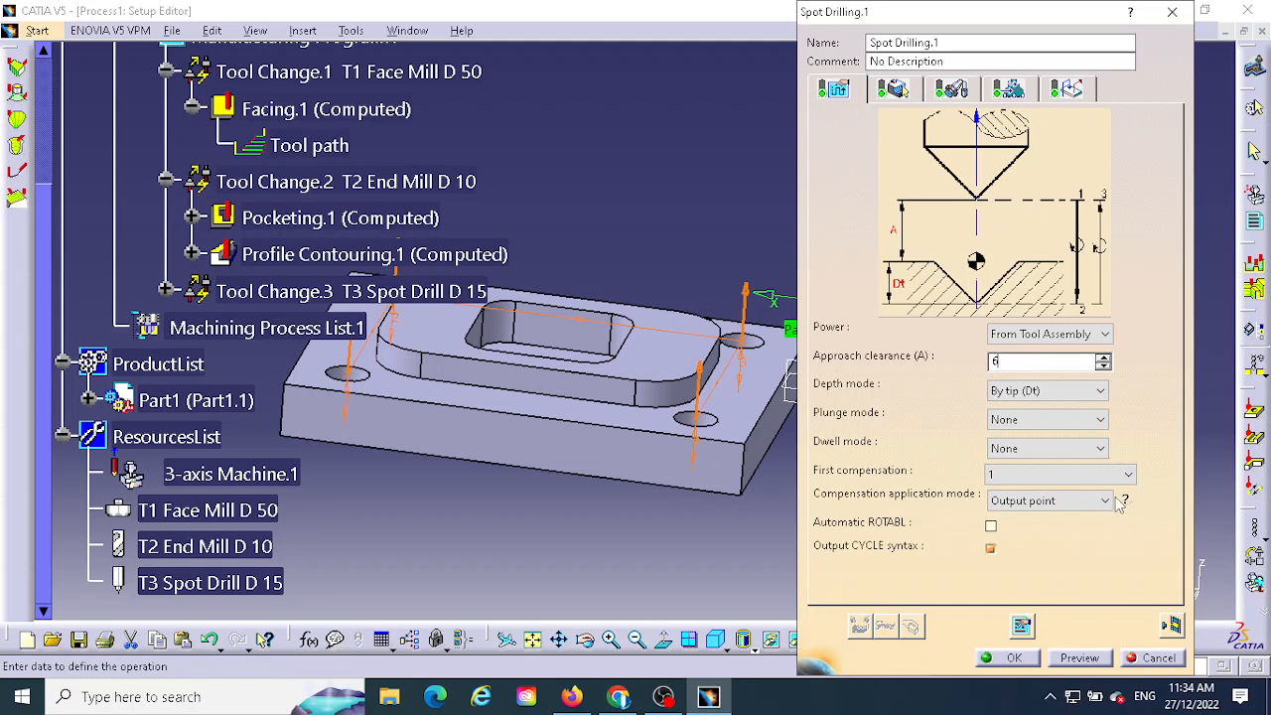
{"action": "left_click", "coordinate": [1174, 624]}
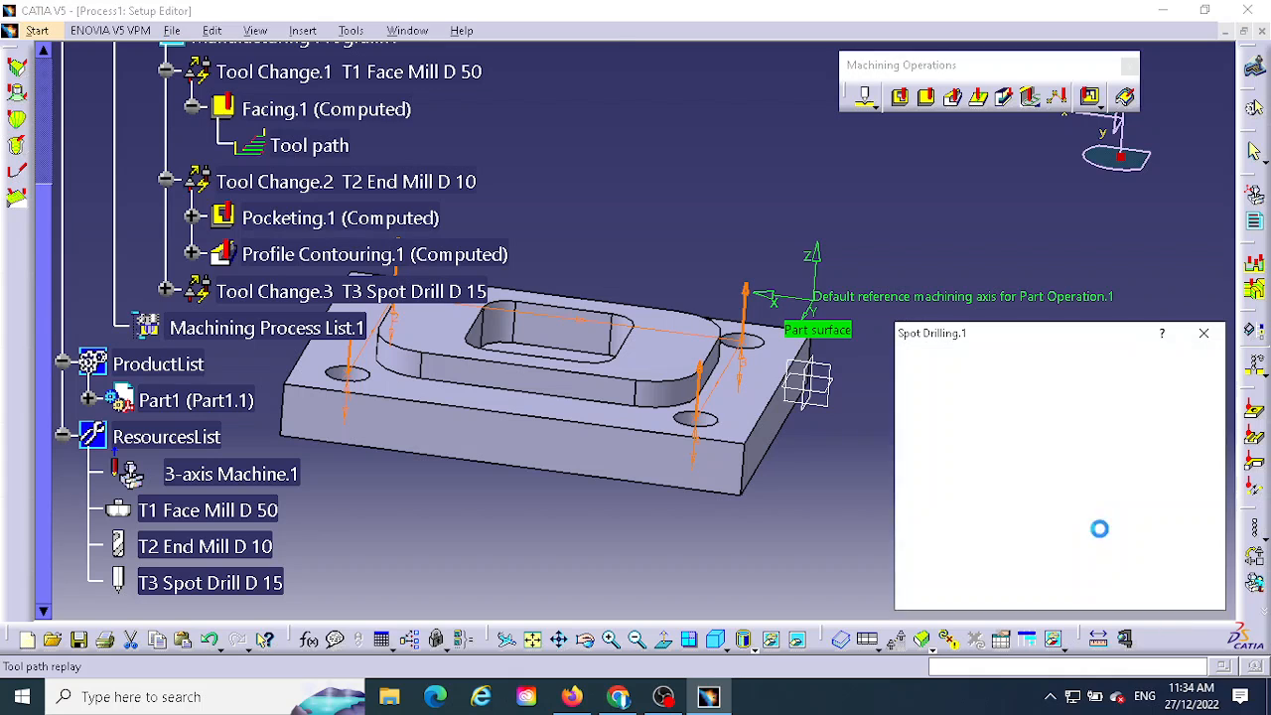
{"action": "middle_click_drag", "start_coordinate": [674, 545], "coordinate": [730, 422]}
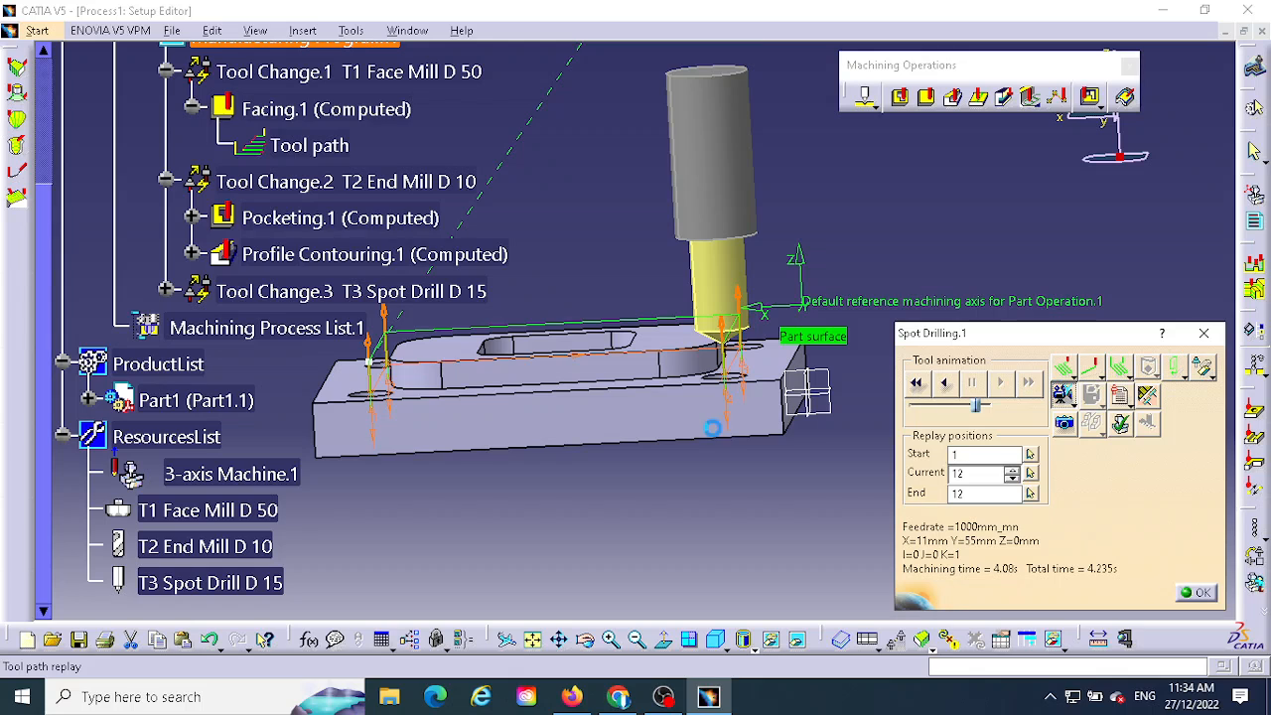
Step: Simulate the material removal of the whole program on video and accept the spot drilling operation
{"action": "left_click", "coordinate": [1063, 394]}
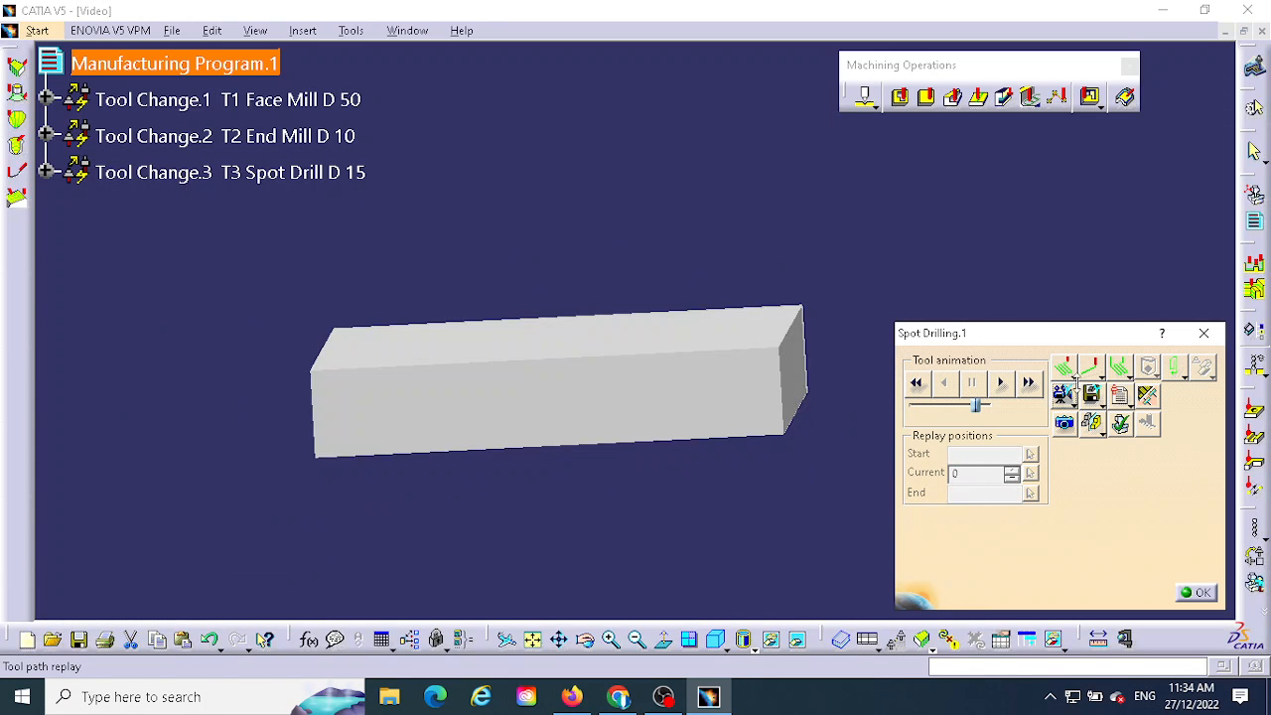
{"action": "left_click", "coordinate": [997, 383]}
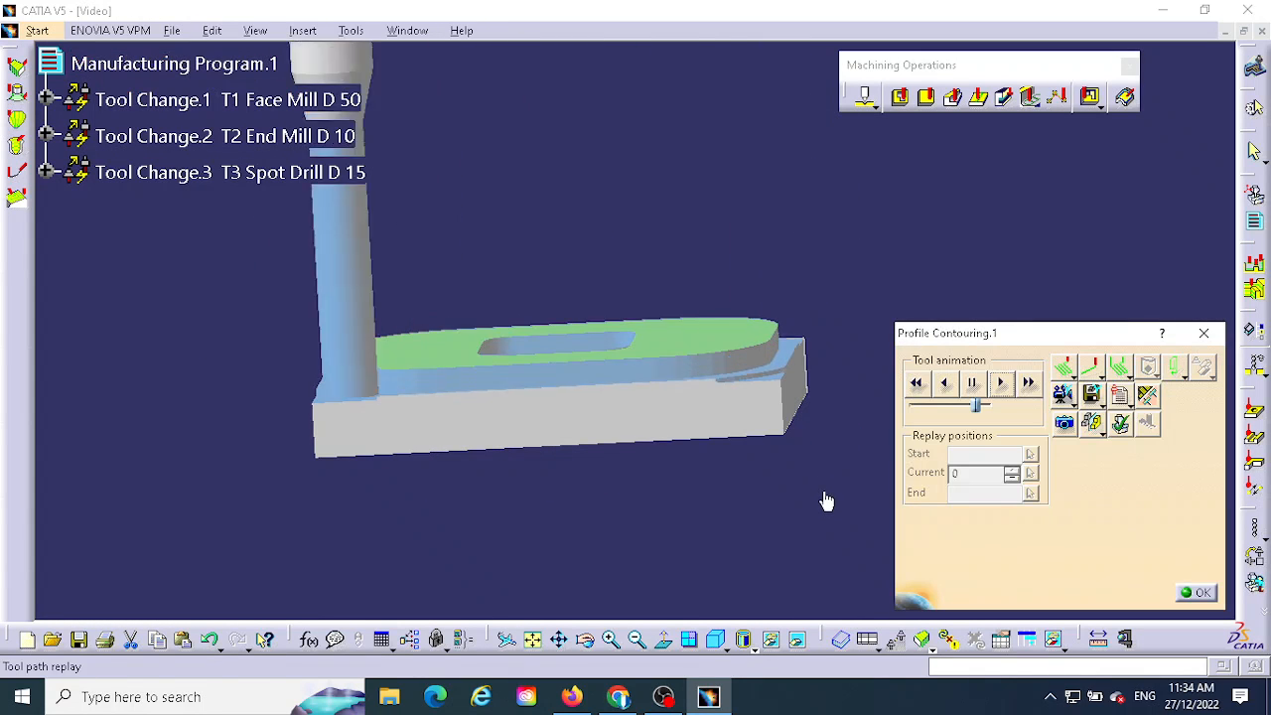
{"action": "middle_click_drag", "start_coordinate": [585, 468], "coordinate": [630, 566]}
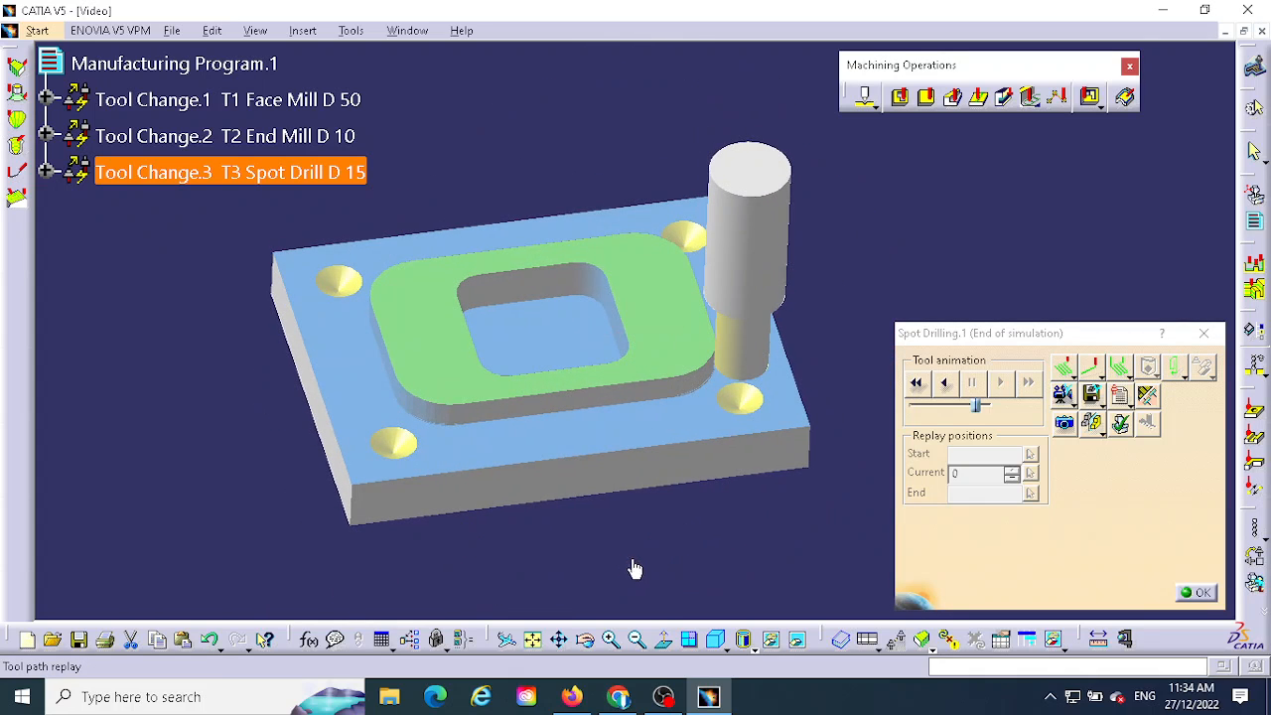
{"action": "middle_click_drag", "start_coordinate": [687, 497], "coordinate": [719, 461]}
{"action": "left_click", "coordinate": [1196, 593]}
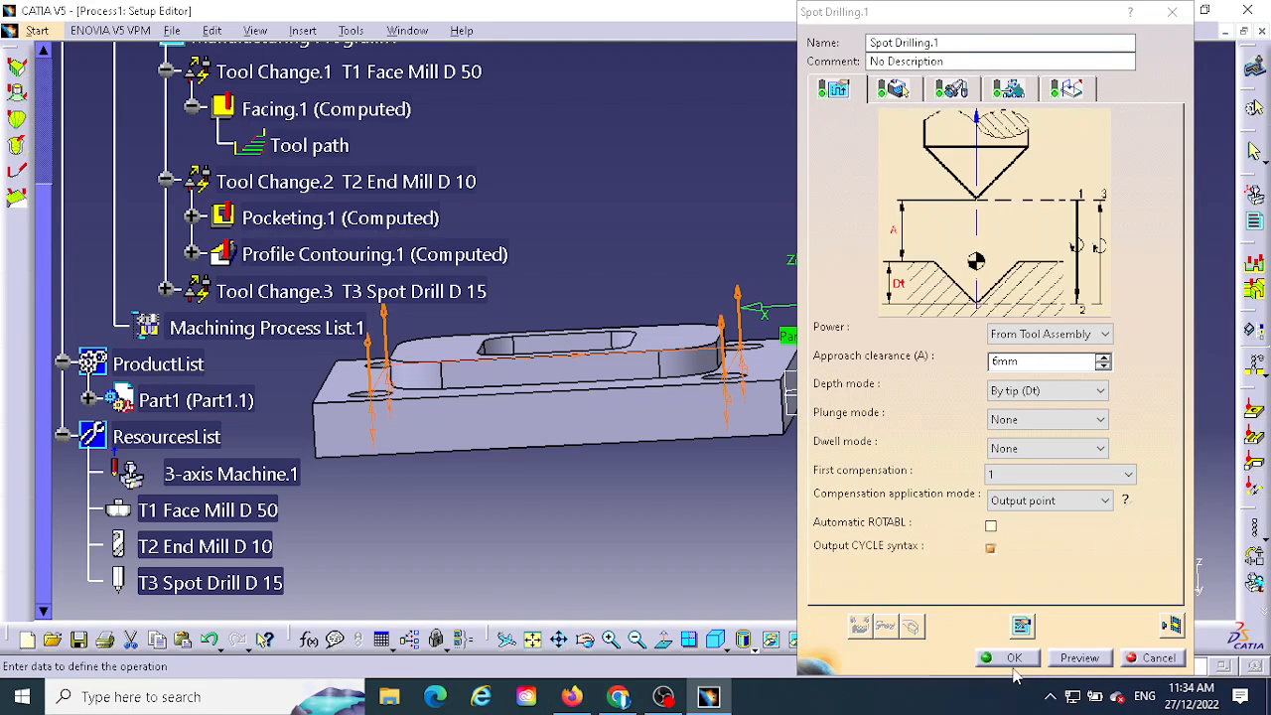
{"action": "left_click", "coordinate": [1013, 658]}
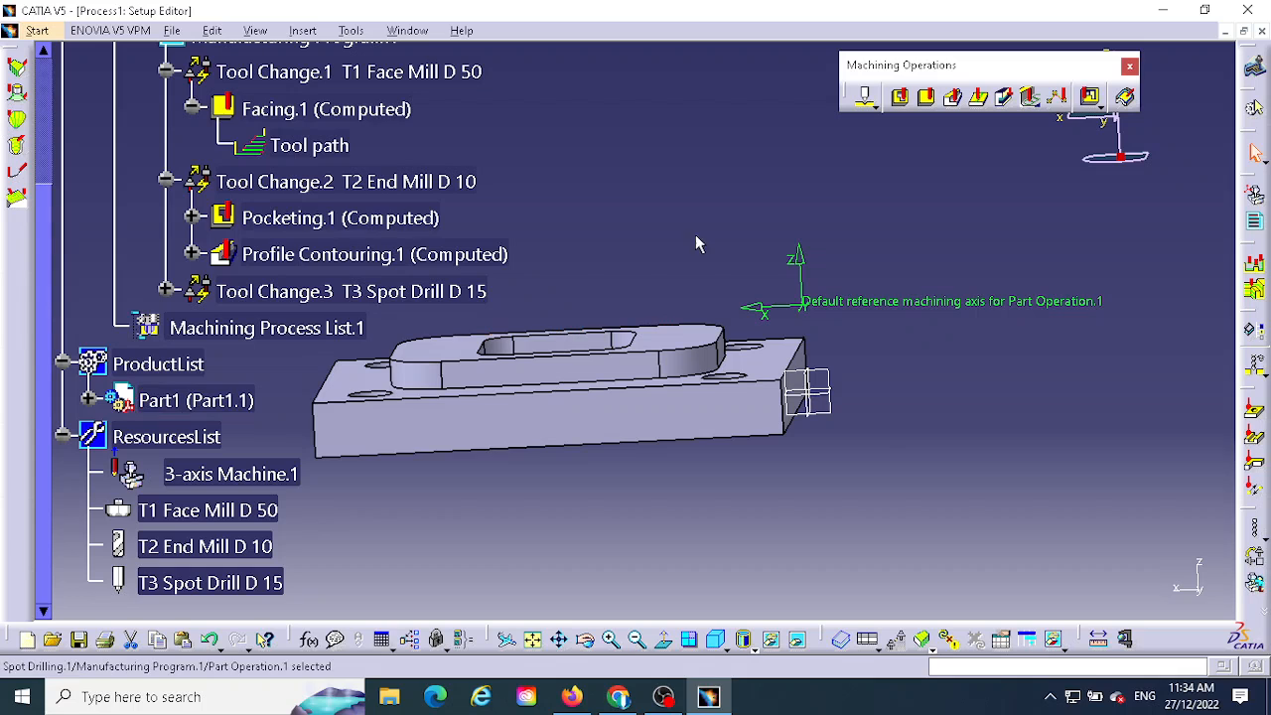
Step: Insert a Drilling operation after Spot Drilling.1 under the T3 tool change
{"action": "middle_click_drag", "start_coordinate": [754, 246], "coordinate": [669, 228]}
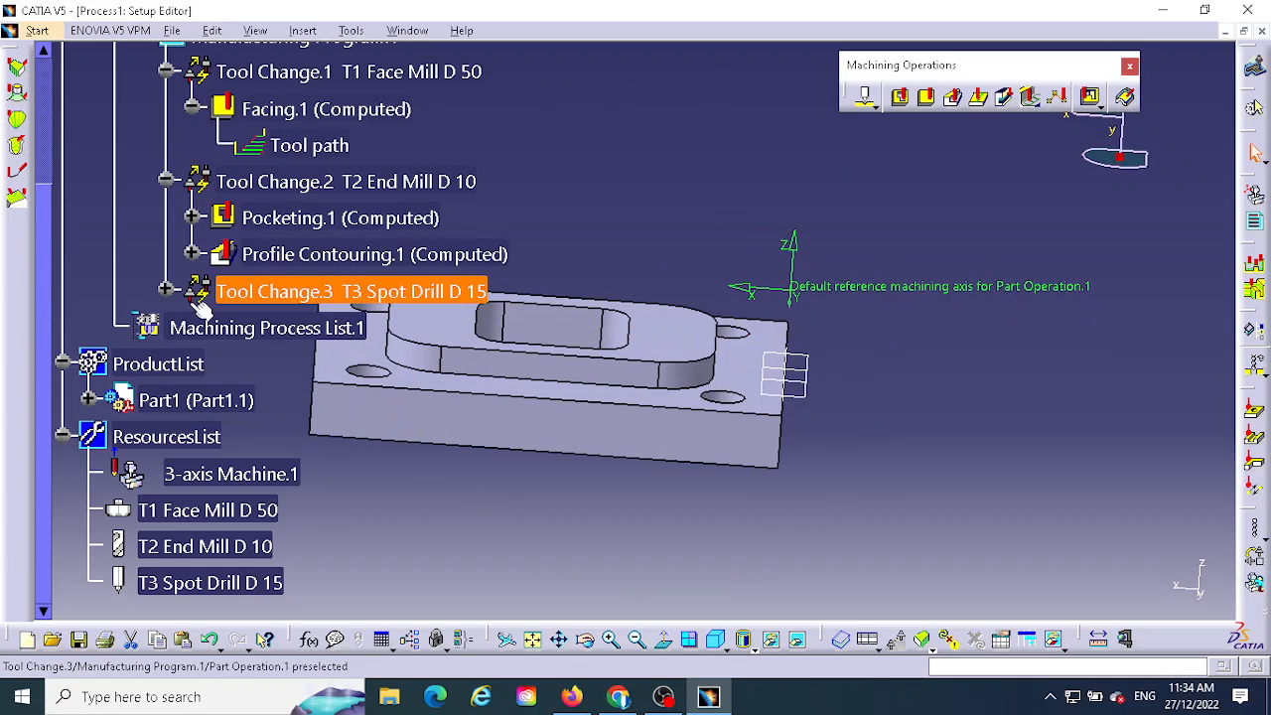
{"action": "left_click", "coordinate": [164, 289]}
{"action": "left_click", "coordinate": [417, 327]}
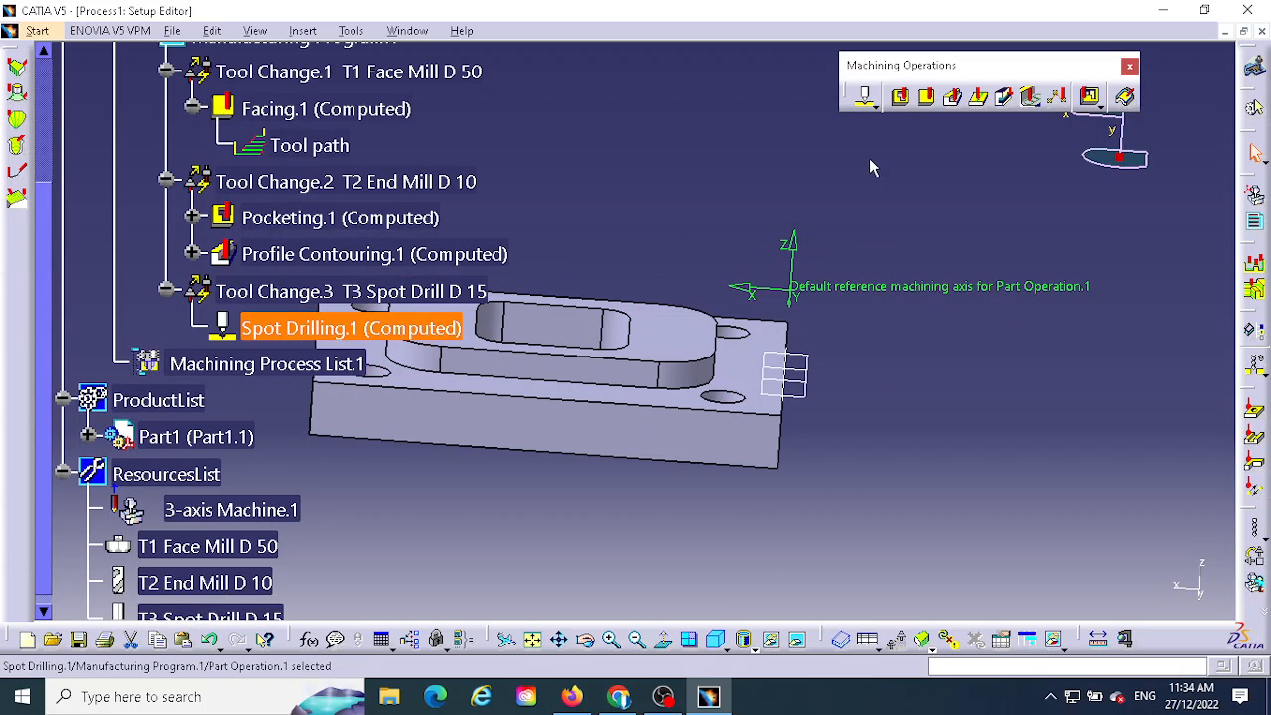
{"action": "left_click", "coordinate": [874, 103]}
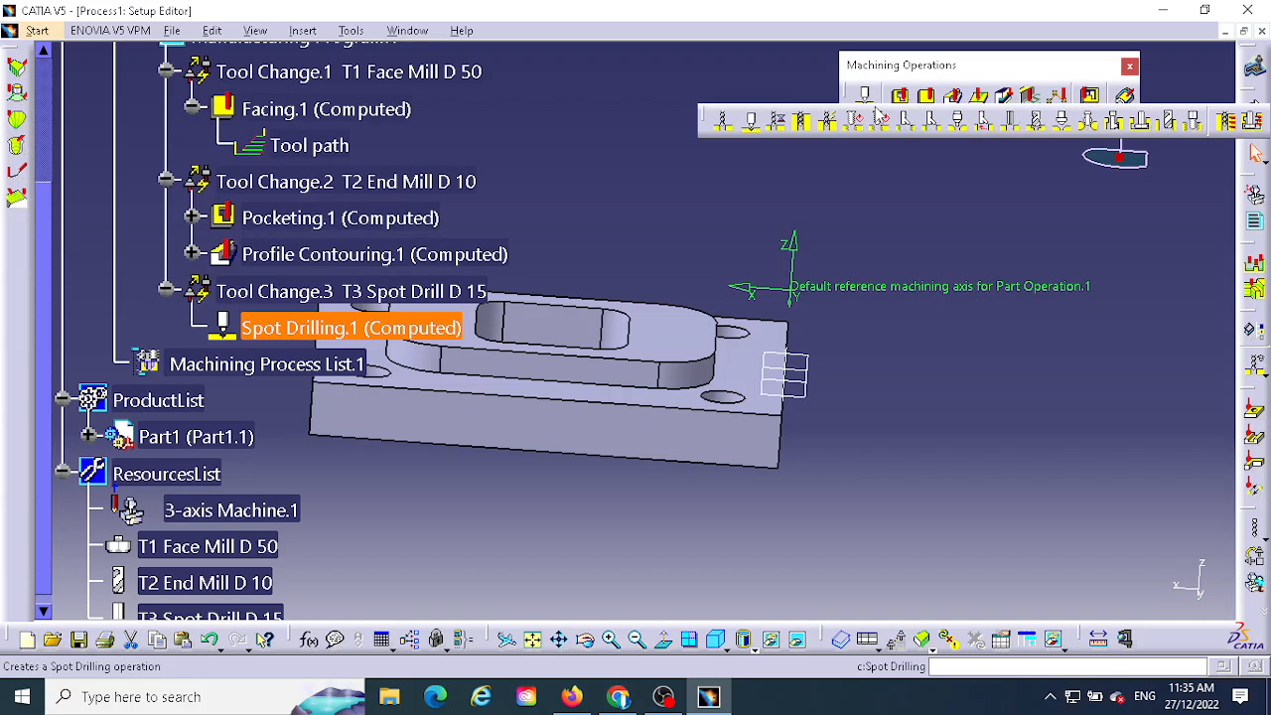
{"action": "left_click", "coordinate": [750, 120]}
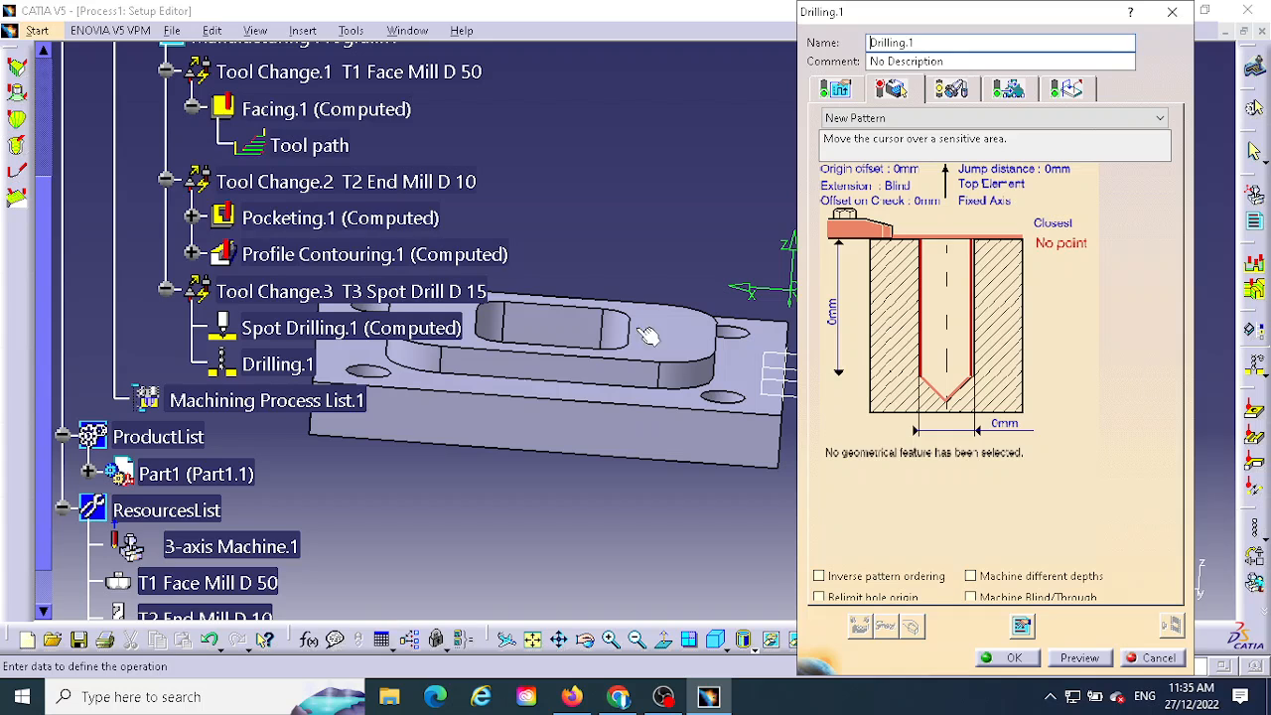
Step: Select the plate's lower upper-side face around the raised profile as the top element of the drilling
{"action": "left_click", "coordinate": [950, 244]}
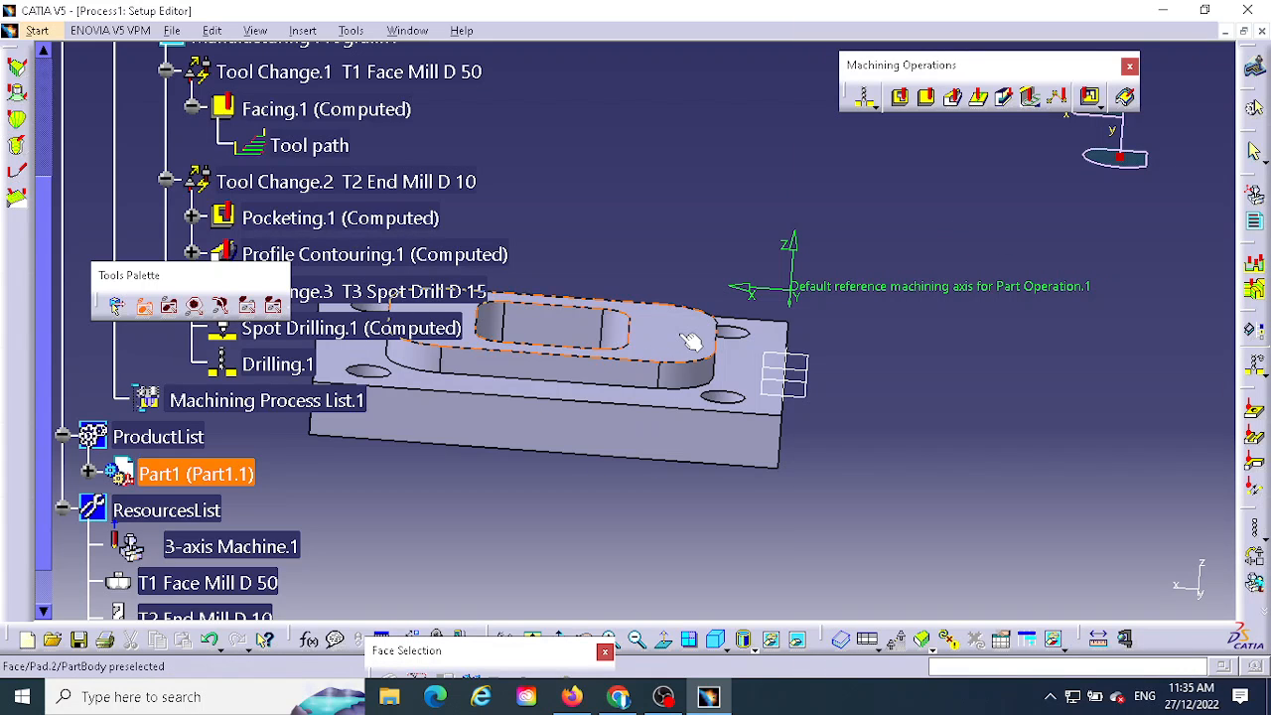
{"action": "left_click", "coordinate": [756, 377]}
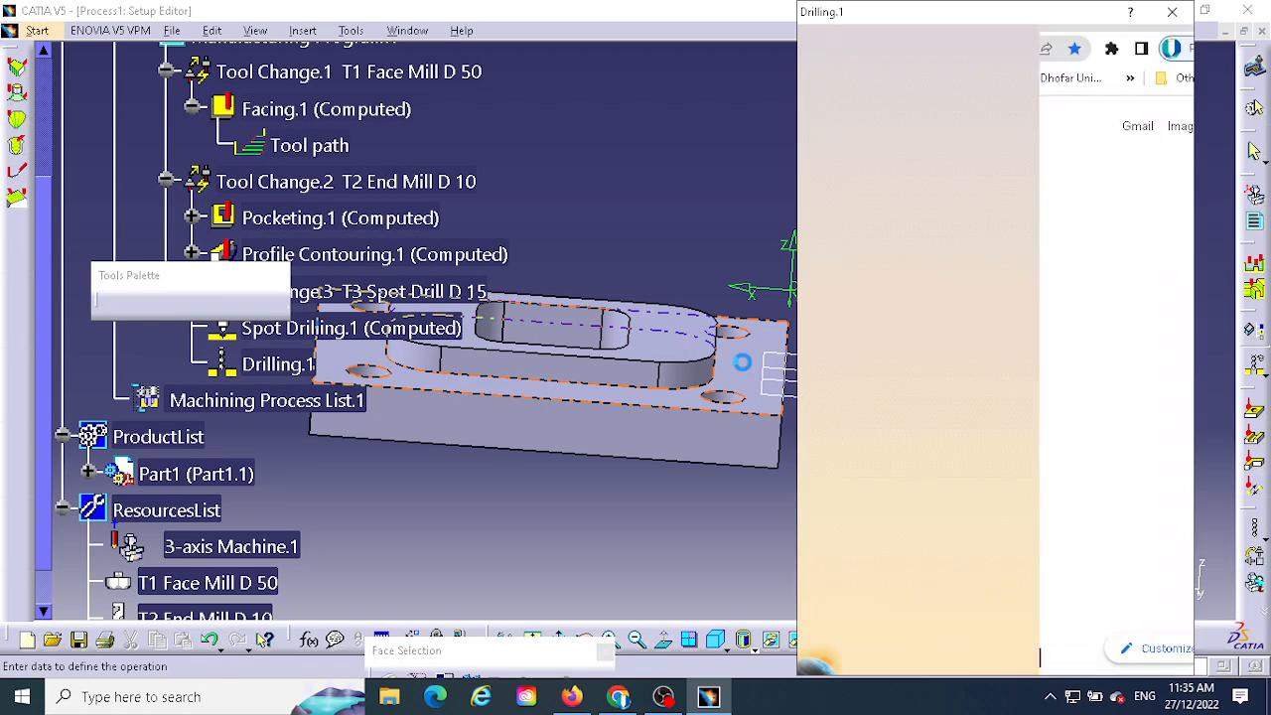
{"action": "left_click", "coordinate": [953, 246]}
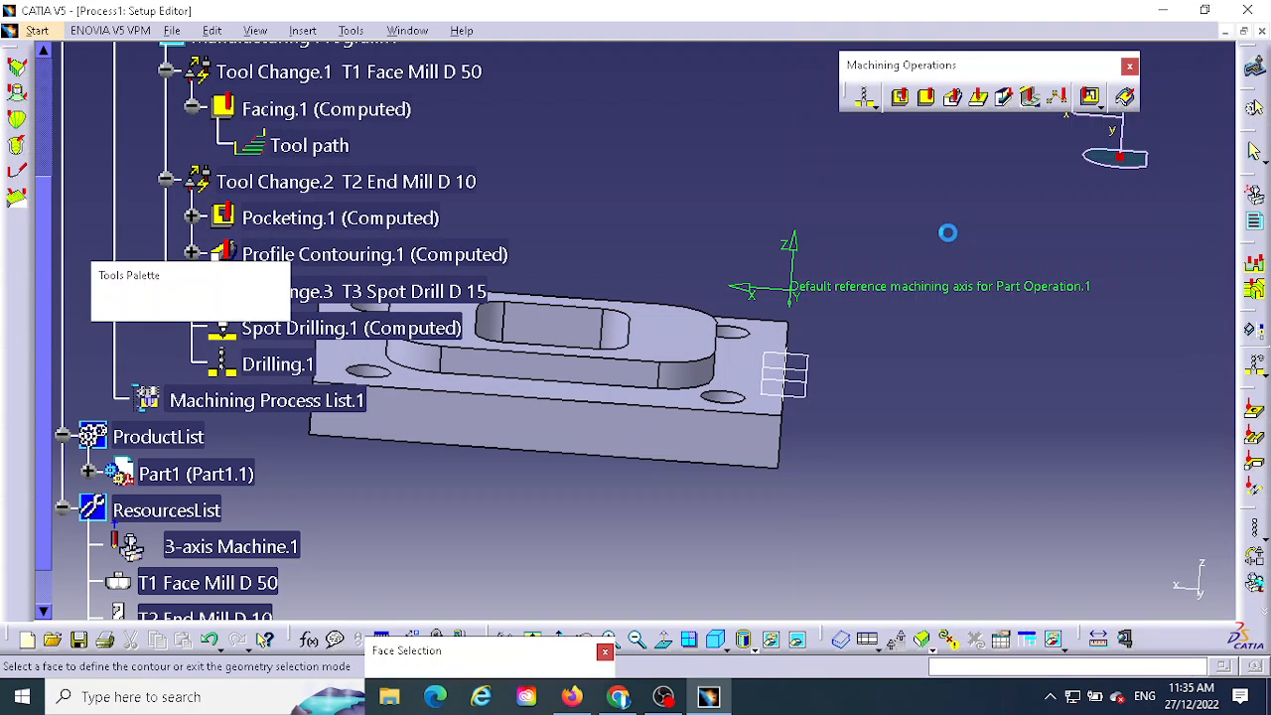
{"action": "left_click", "coordinate": [750, 371]}
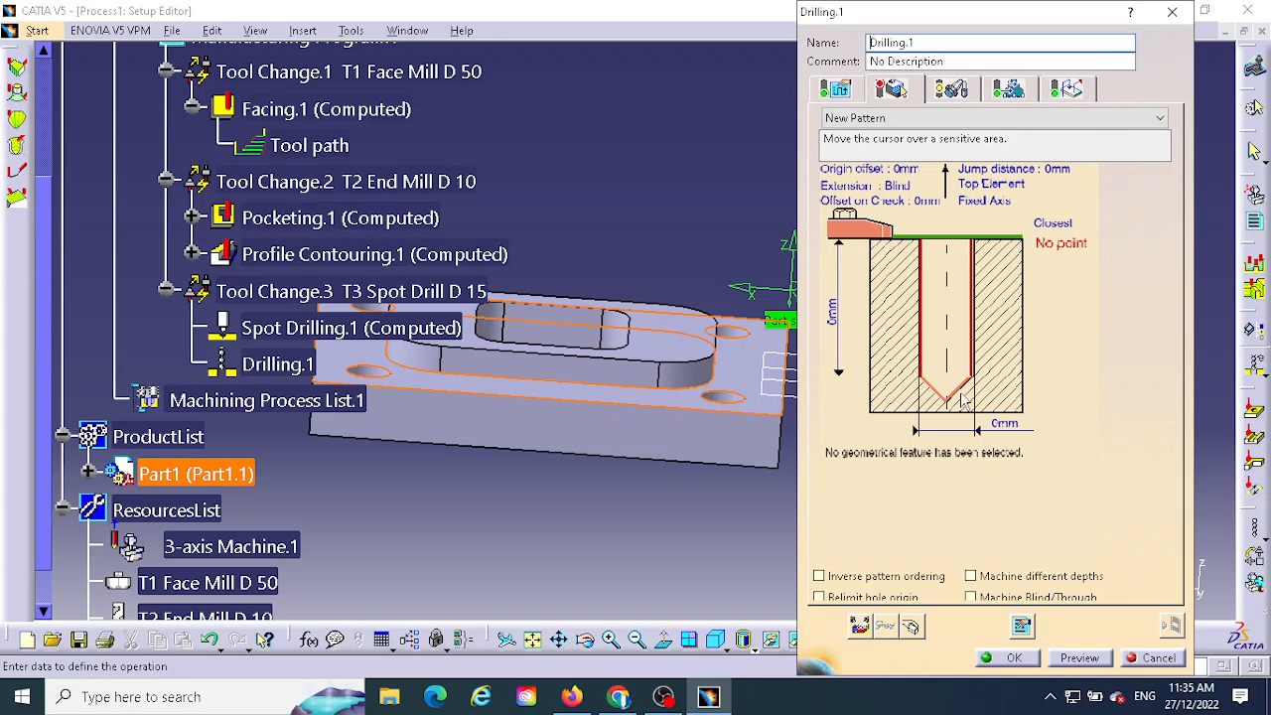
Step: Select the four corner holes as the drilling positions in a new pattern
{"action": "left_click", "coordinate": [924, 341]}
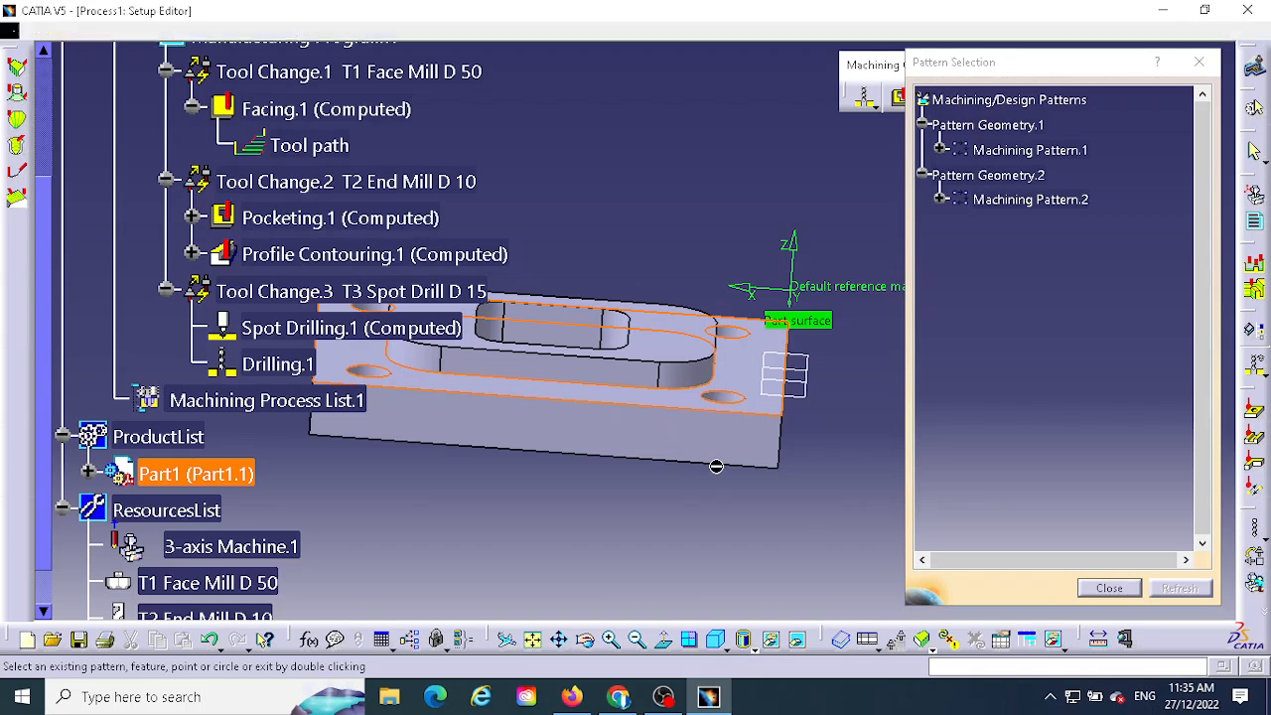
{"action": "middle_click_drag", "start_coordinate": [709, 467], "coordinate": [671, 546]}
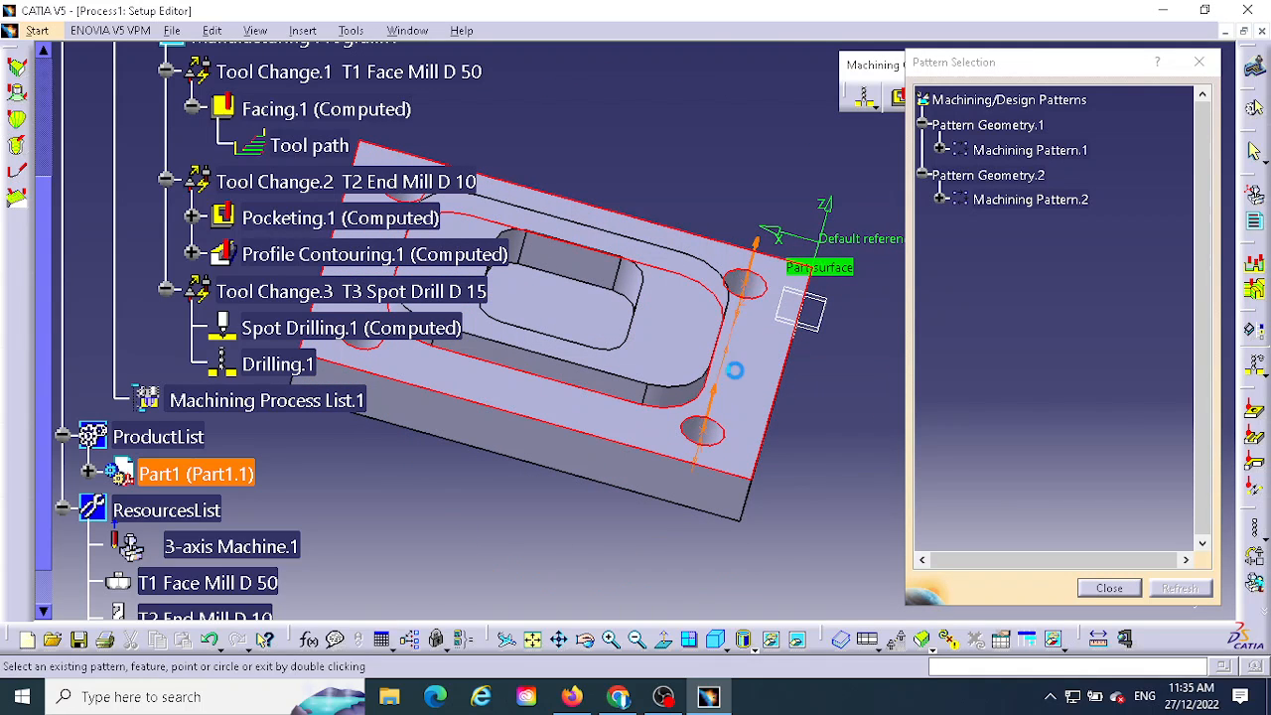
{"action": "middle_click_drag", "start_coordinate": [743, 379], "coordinate": [884, 449]}
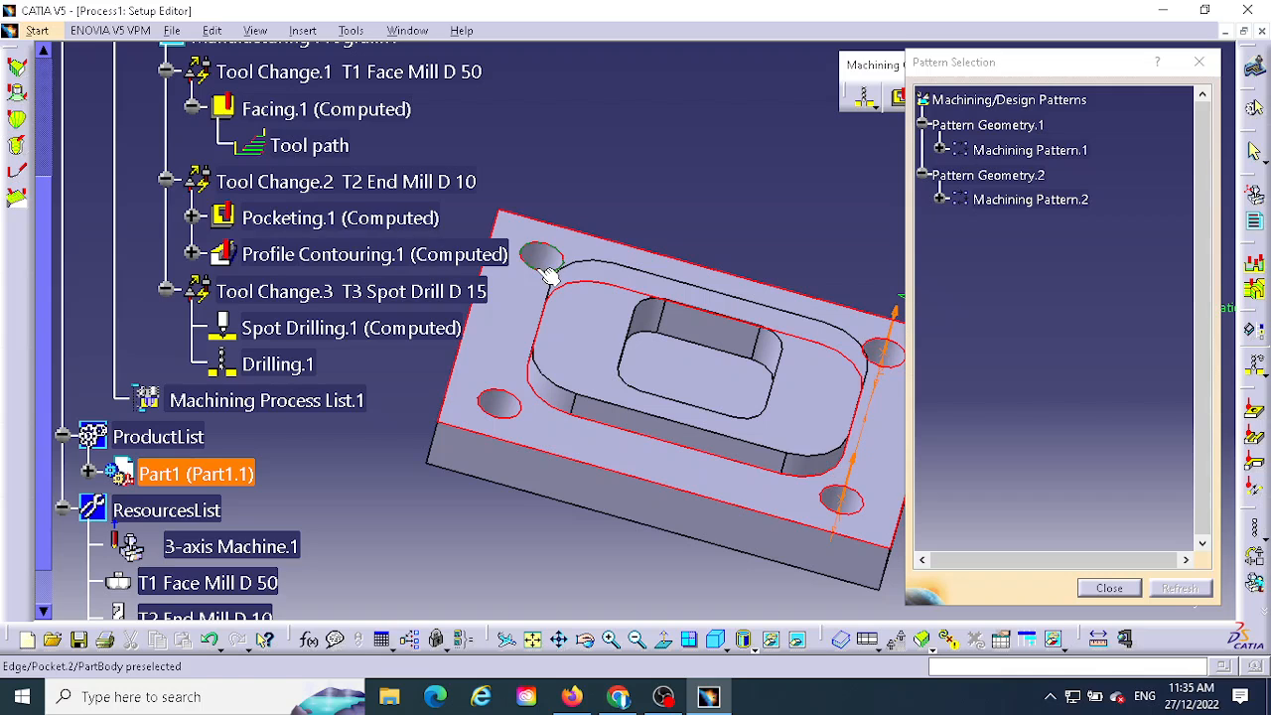
{"action": "left_click", "coordinate": [546, 270]}
{"action": "left_click", "coordinate": [504, 400]}
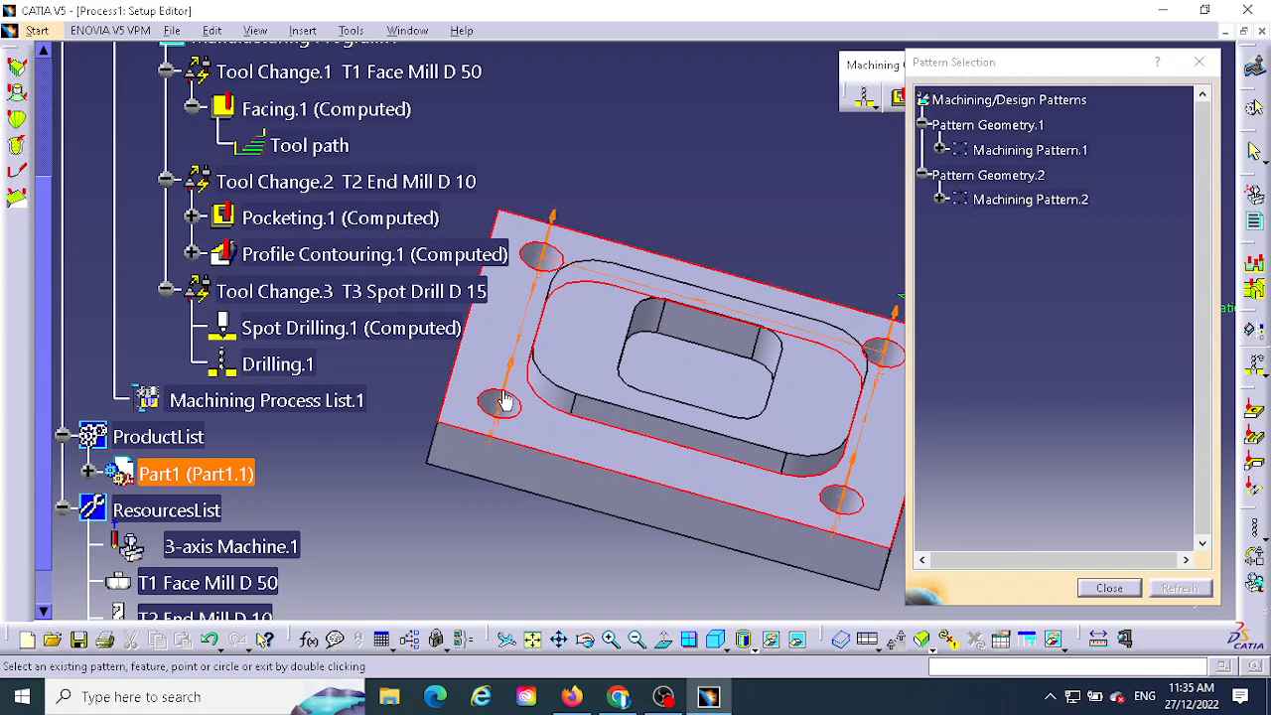
{"action": "left_click", "coordinate": [1108, 589]}
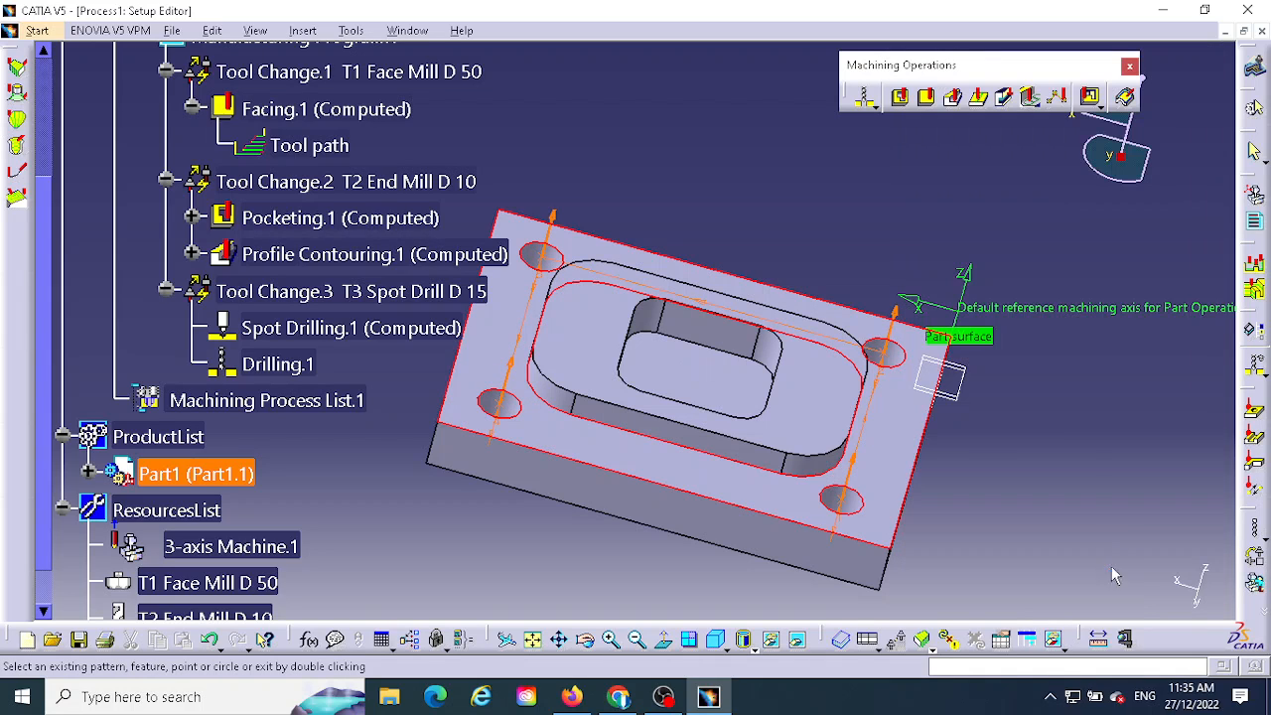
{"action": "double_click", "coordinate": [1060, 434]}
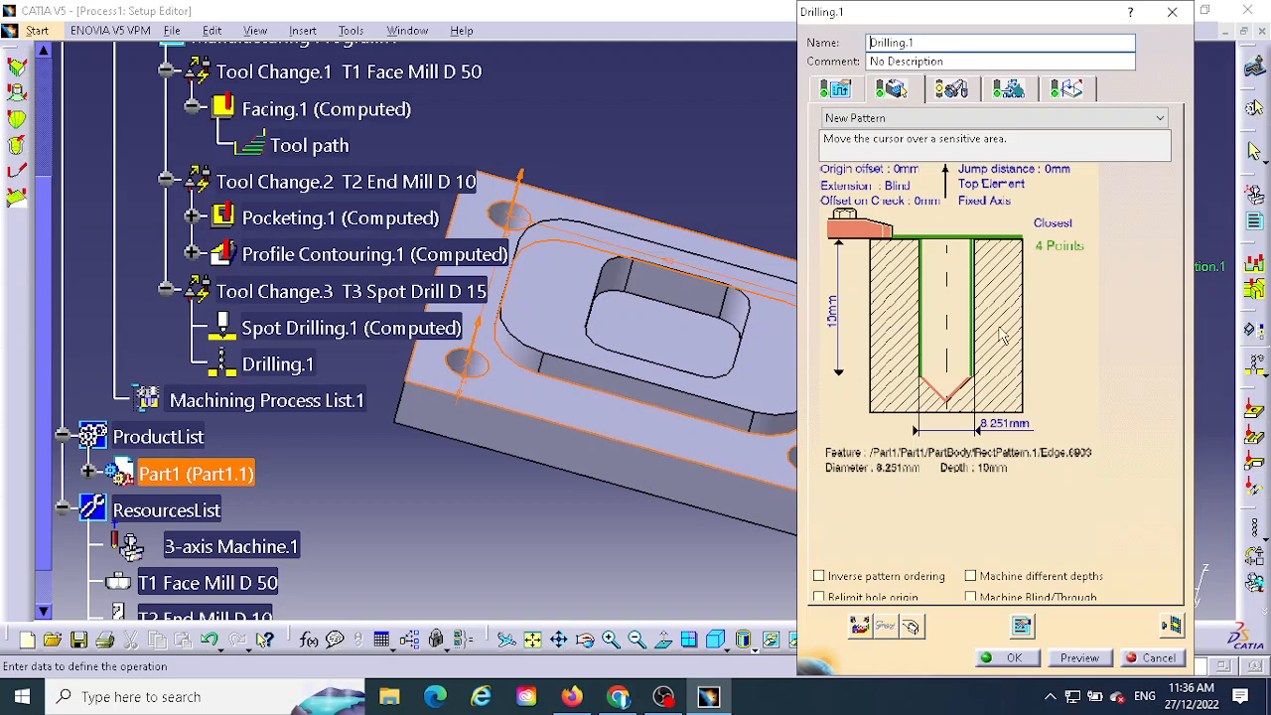
Step: Switch the drilling extension to Through and return it to Blind
{"action": "left_click", "coordinate": [896, 190]}
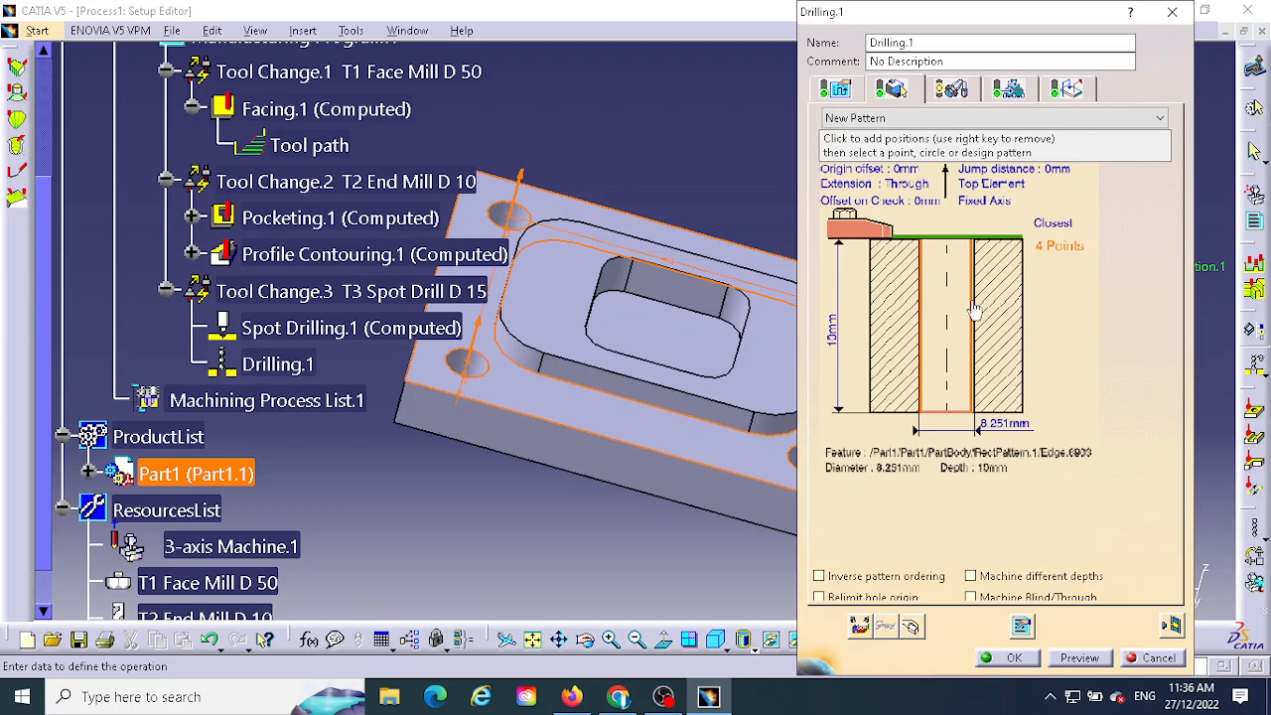
{"action": "left_click", "coordinate": [922, 194]}
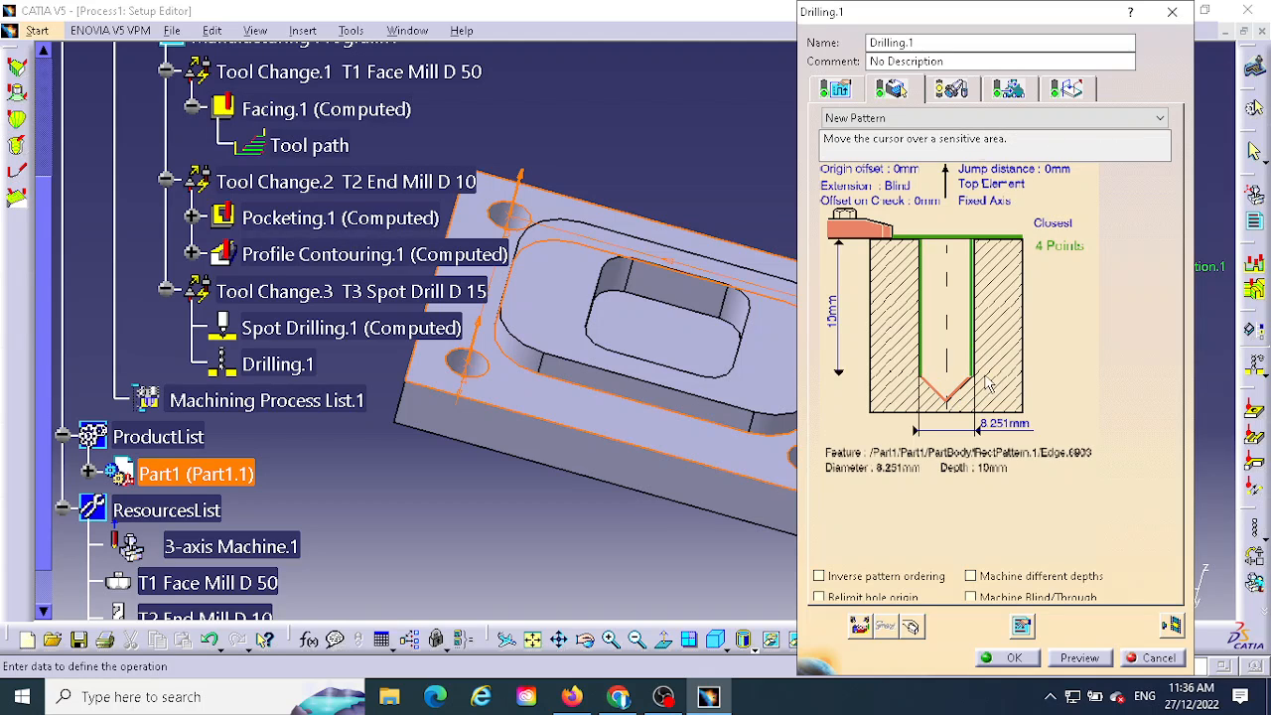
Step: Set the drilling's extension to Through and its depth to 15 mm
{"action": "left_click", "coordinate": [894, 195]}
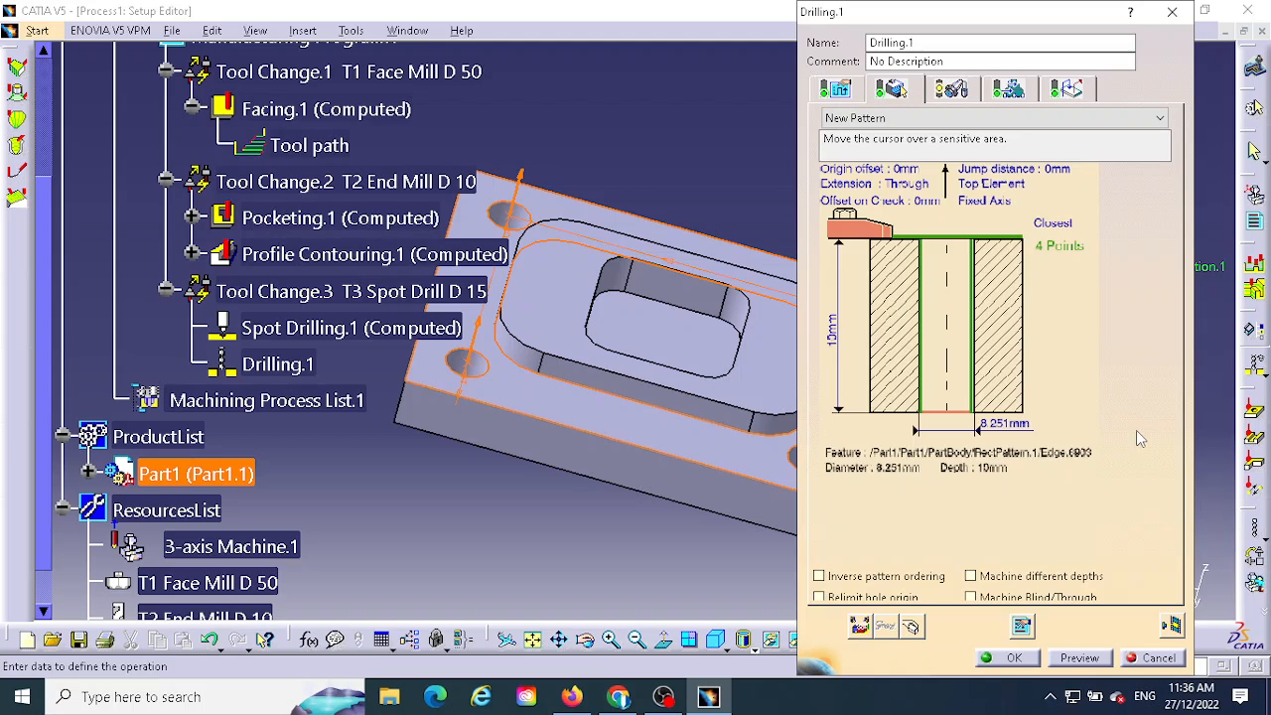
{"action": "double_click", "coordinate": [833, 340]}
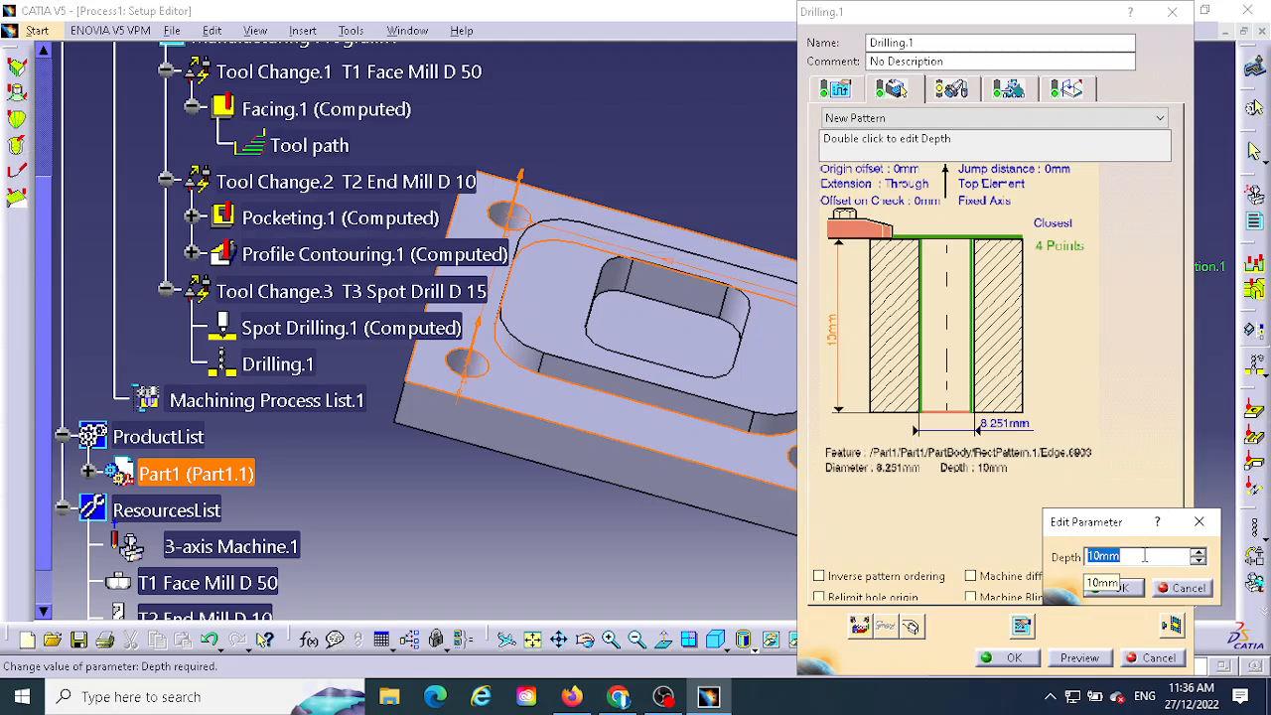
{"action": "type", "text": "15"}
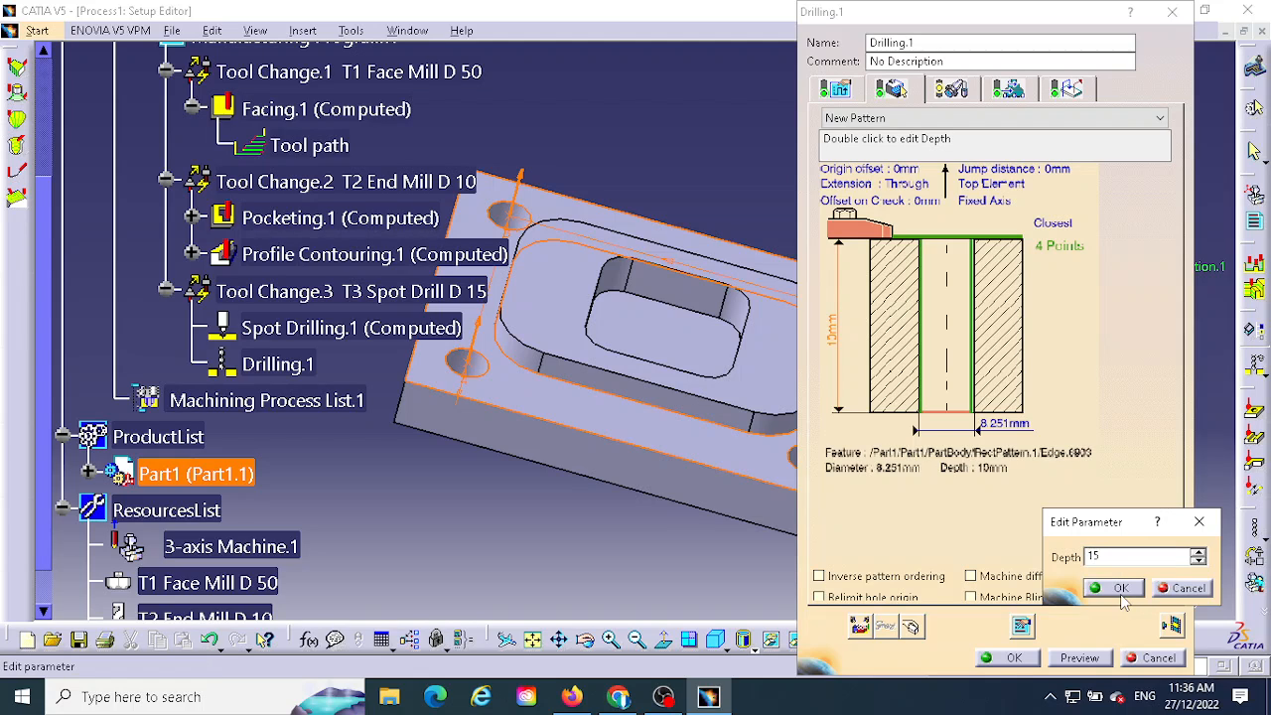
{"action": "left_click", "coordinate": [1119, 590]}
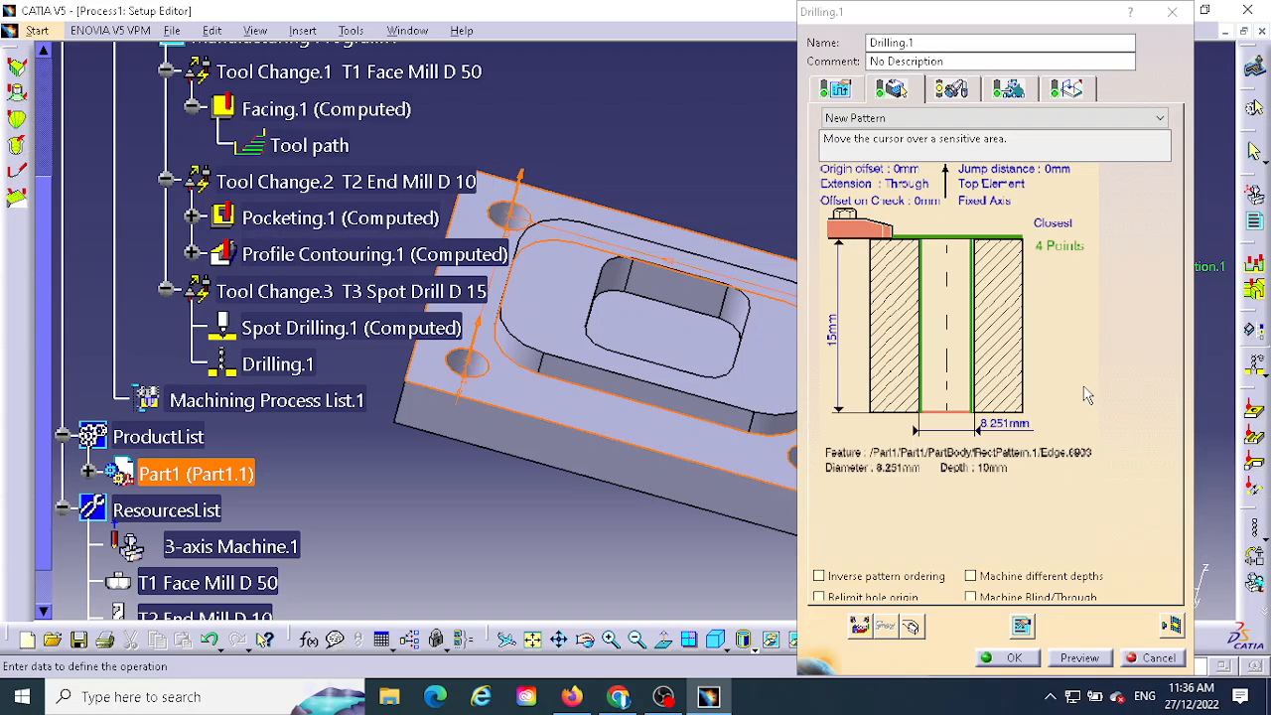
Step: Replace the drilling's spot drill with a drill-type tool, T4 Drill D 10, and check its technology settings
{"action": "left_click", "coordinate": [835, 89]}
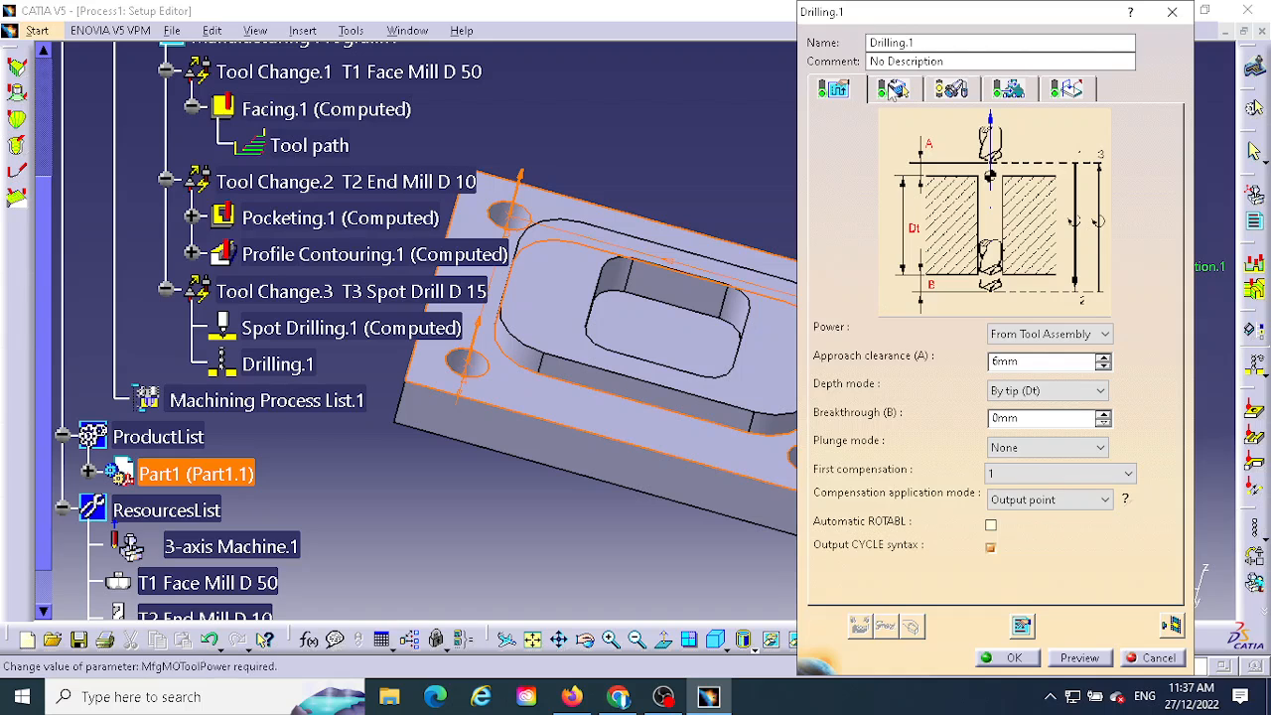
{"action": "left_click", "coordinate": [891, 88]}
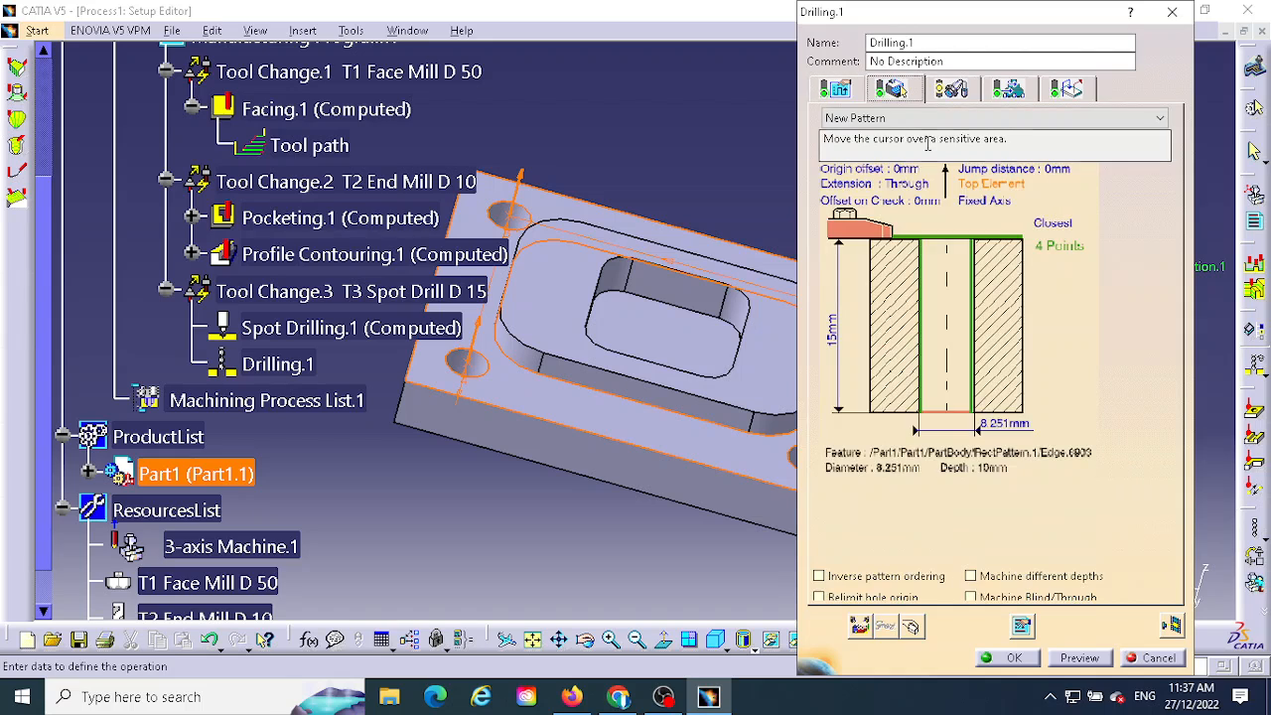
{"action": "left_click", "coordinate": [960, 99]}
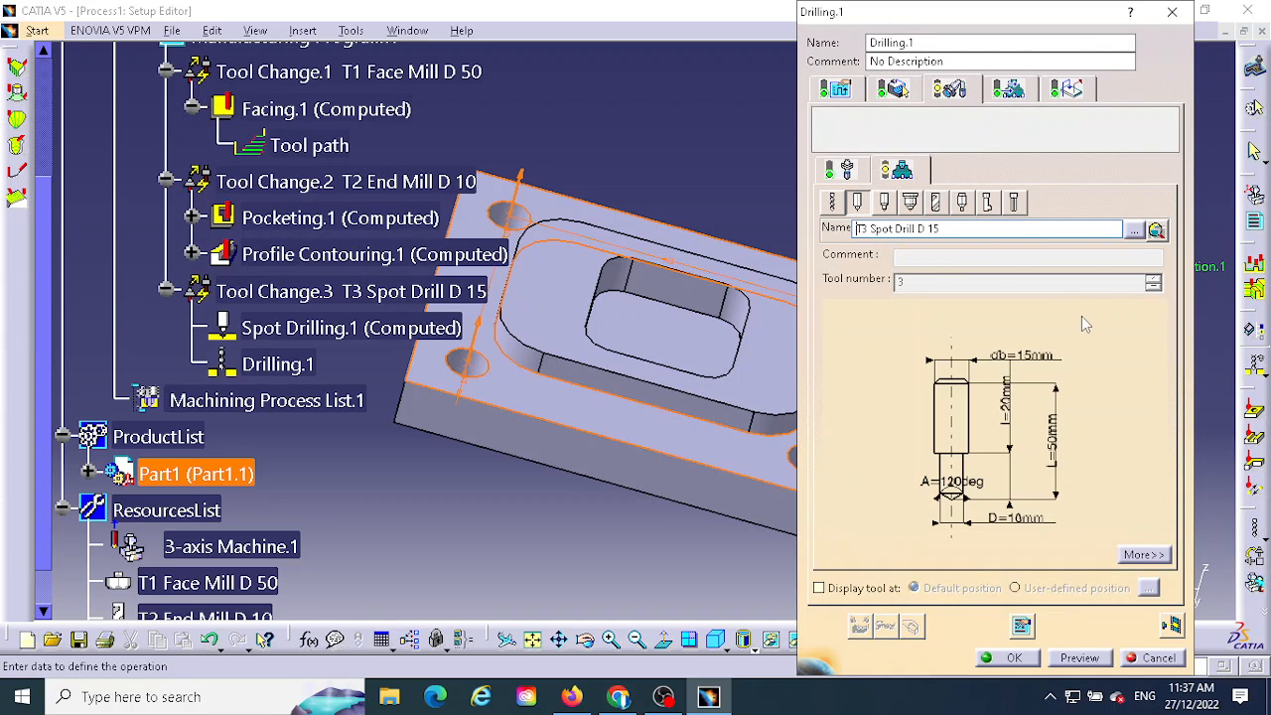
{"action": "left_click", "coordinate": [833, 202]}
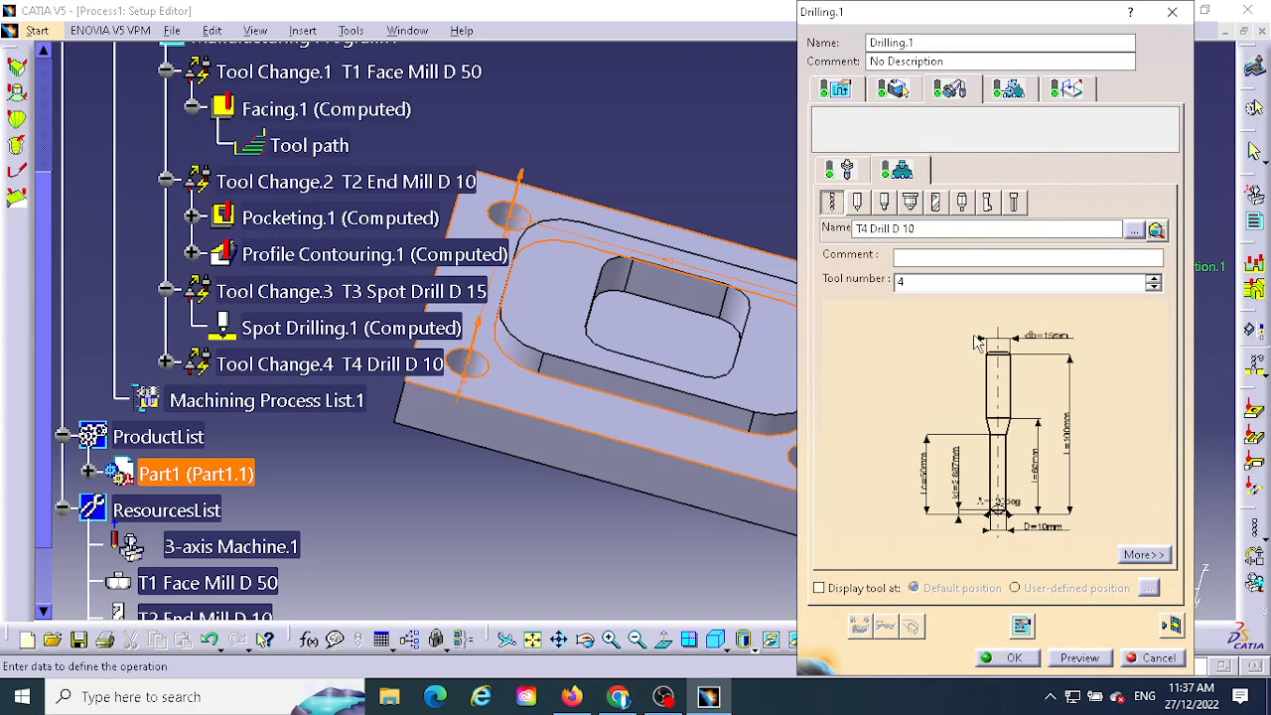
{"action": "left_click", "coordinate": [1137, 552]}
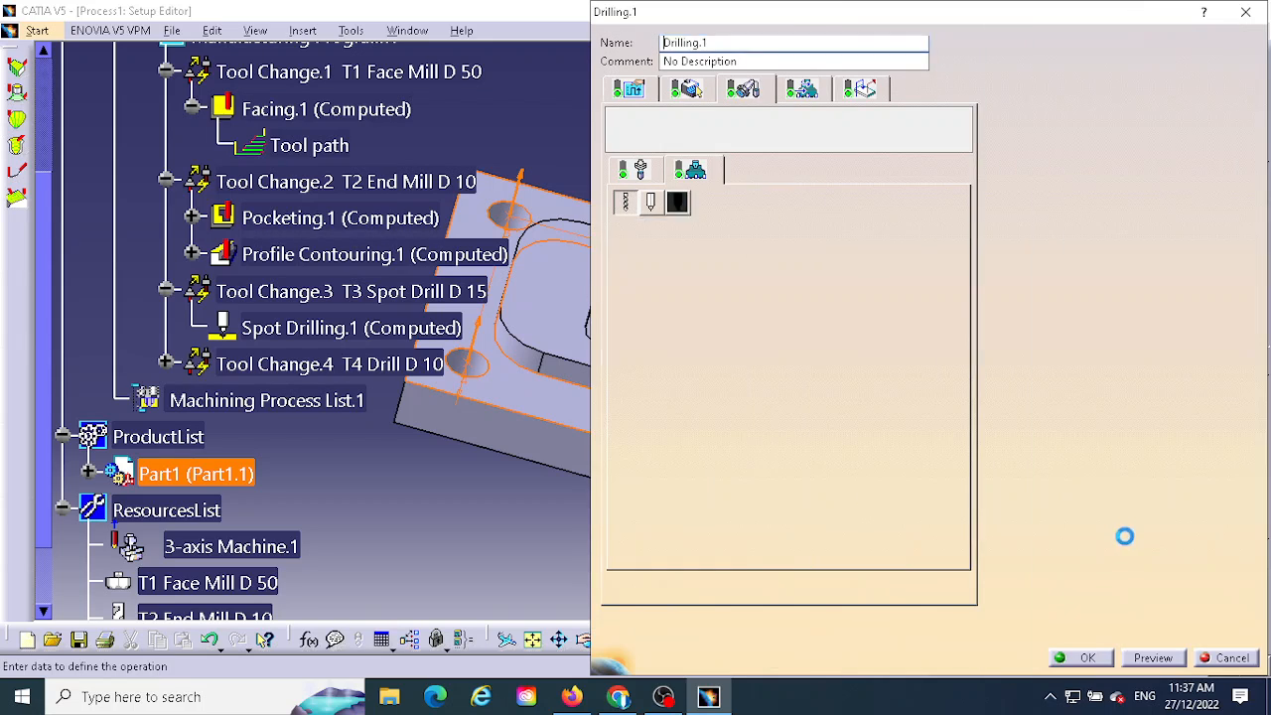
{"action": "left_click", "coordinate": [1097, 52]}
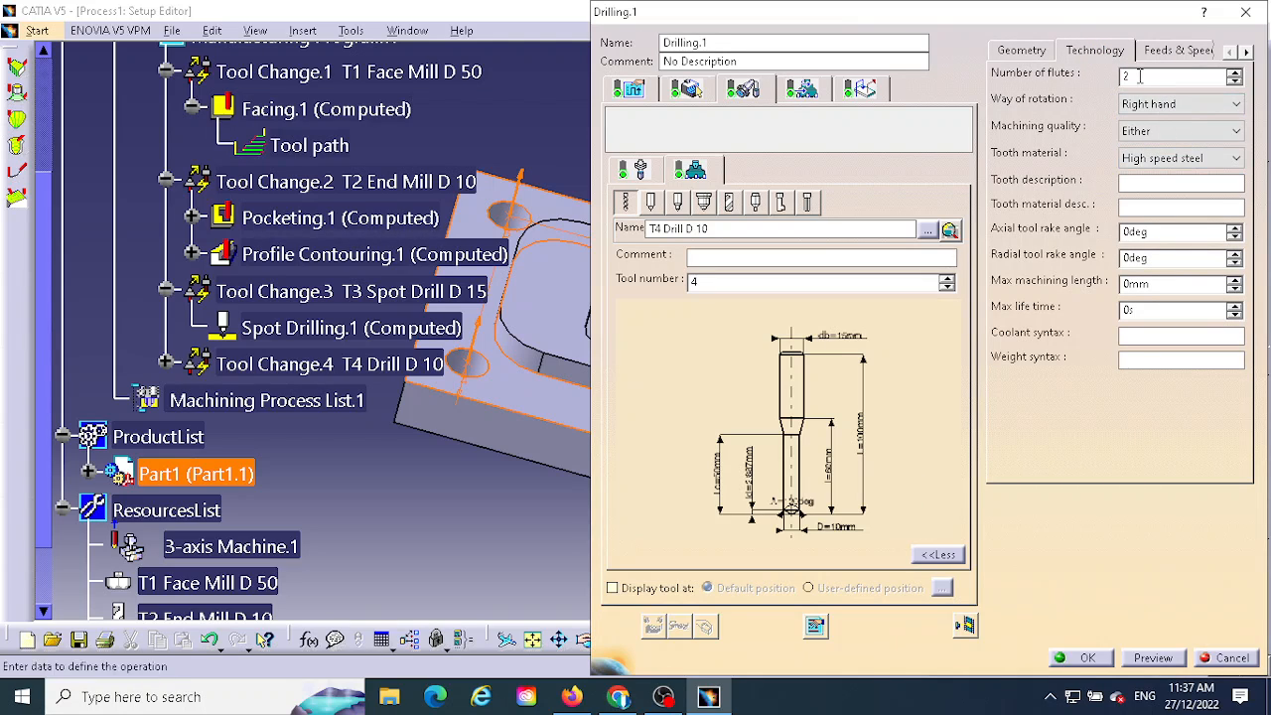
{"action": "left_click", "coordinate": [938, 555]}
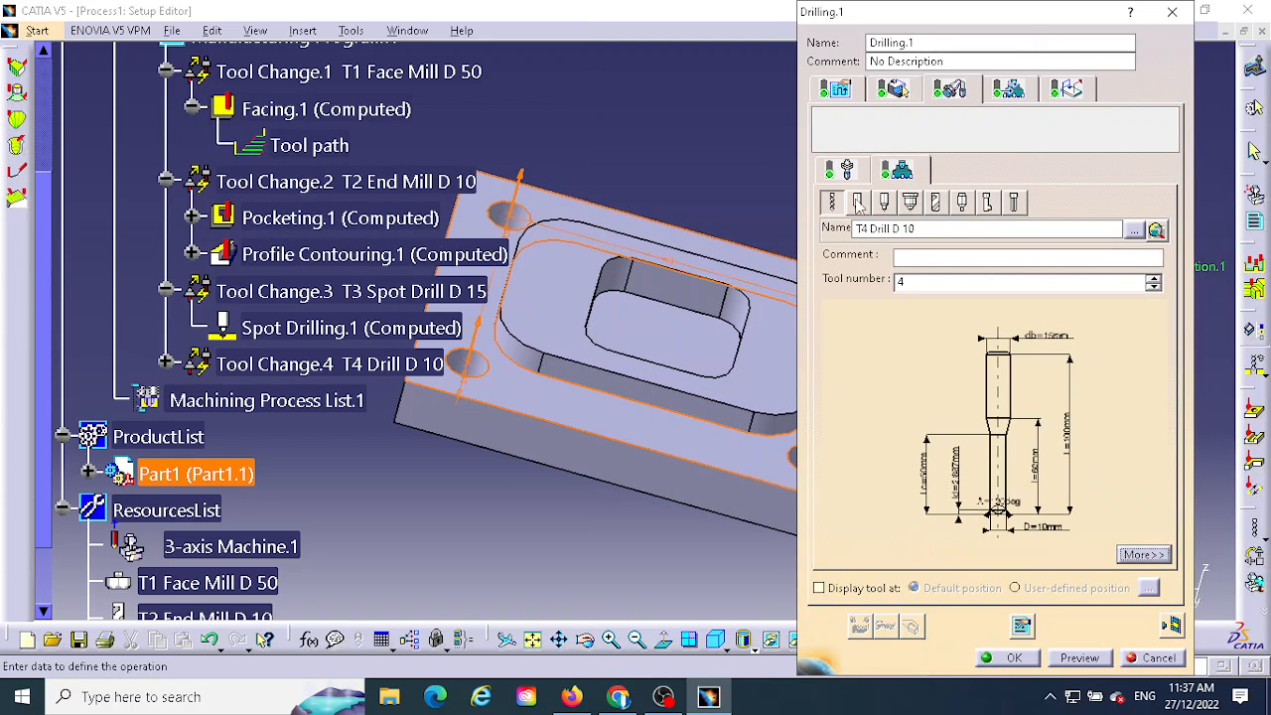
Step: Add a 10 mm axial motion to both the approach and retract macros of the drilling operation
{"action": "left_click", "coordinate": [1067, 92]}
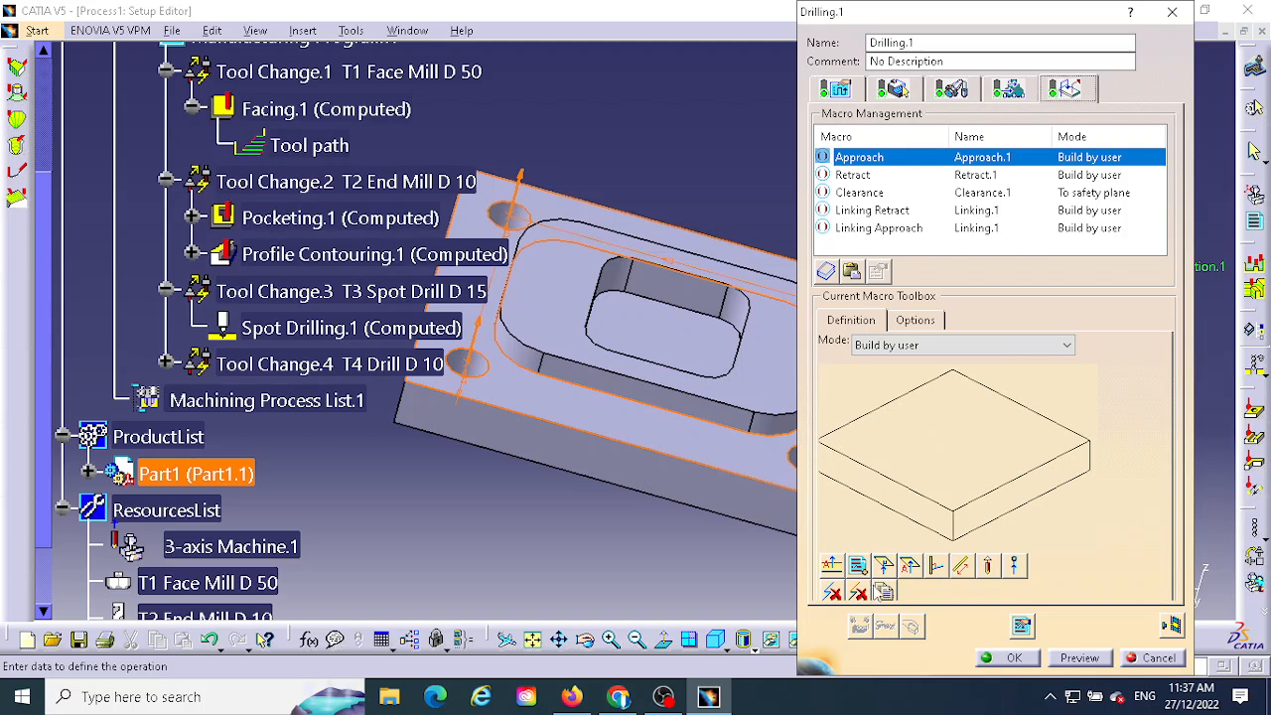
{"action": "left_click", "coordinate": [831, 566]}
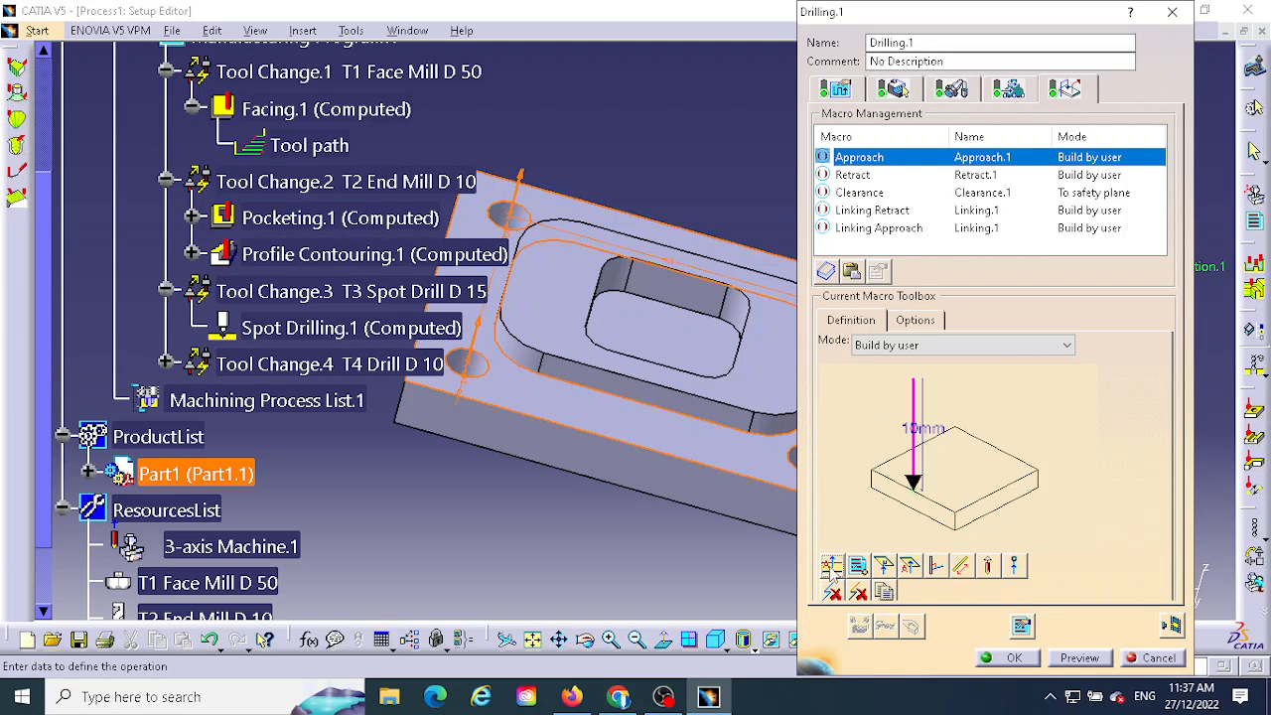
{"action": "left_click", "coordinate": [852, 175]}
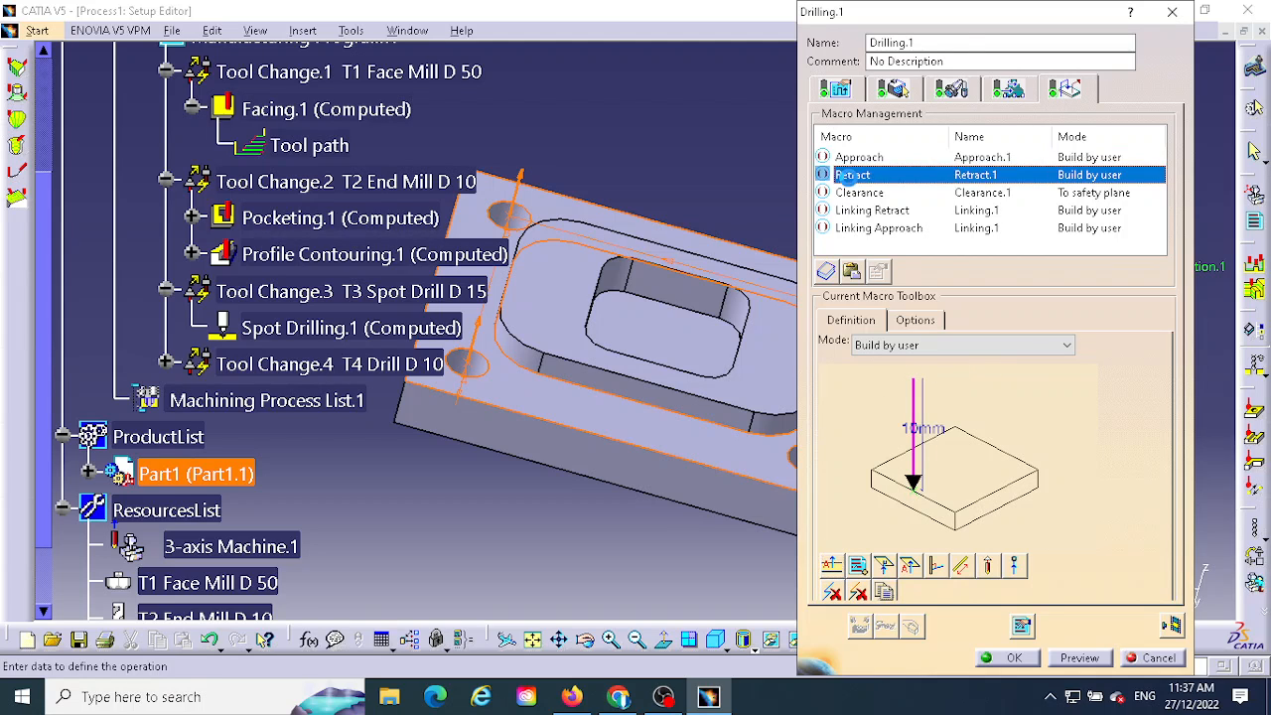
{"action": "left_click", "coordinate": [830, 566]}
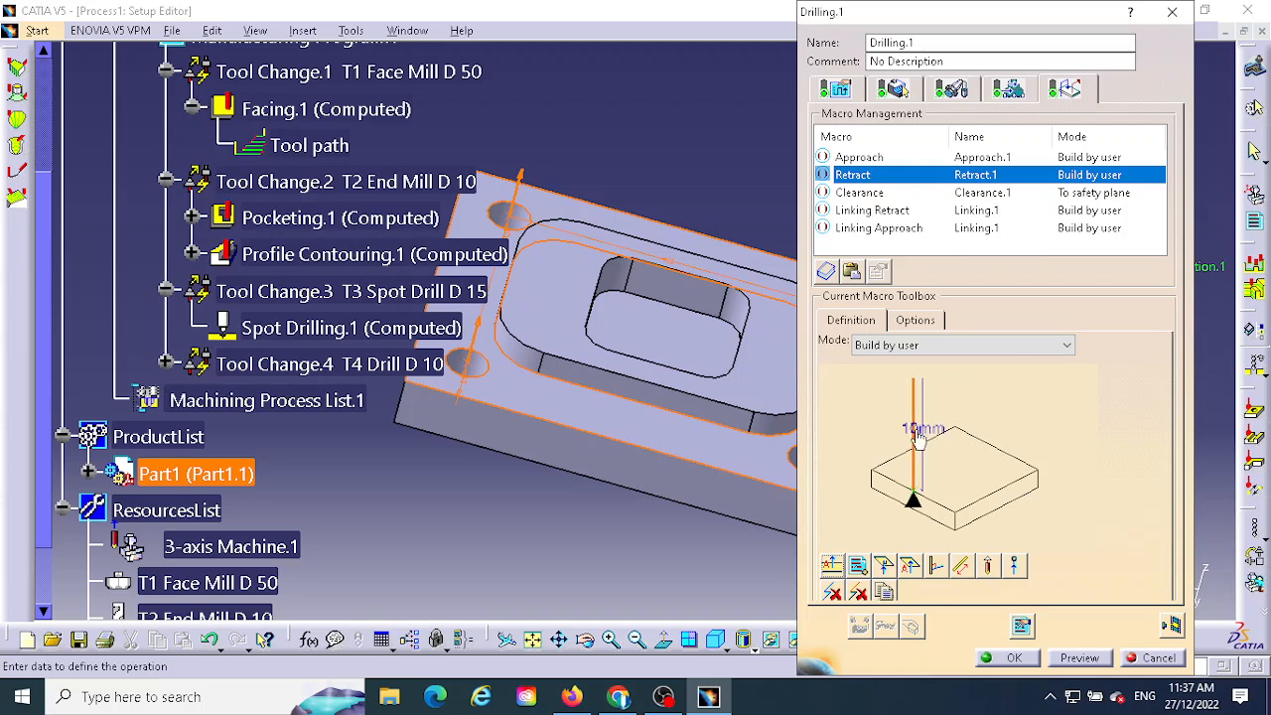
{"action": "double_click", "coordinate": [931, 429]}
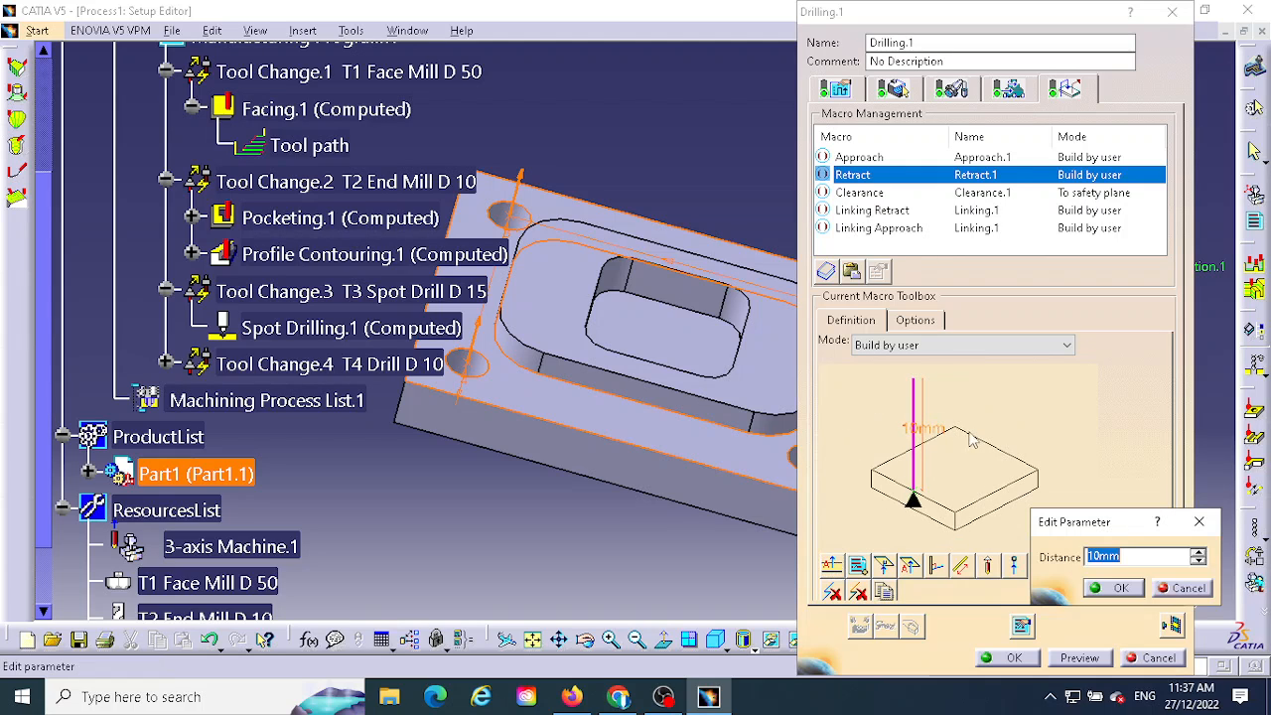
{"action": "left_click", "coordinate": [1203, 517]}
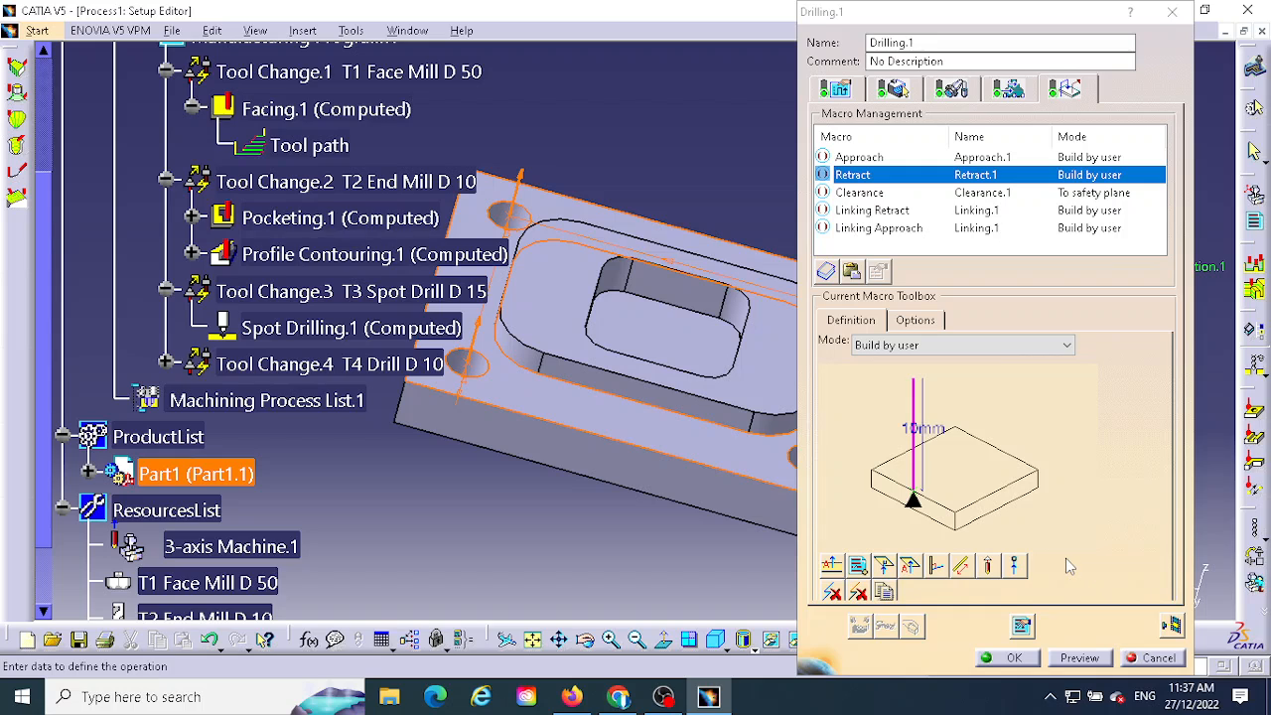
{"action": "left_click", "coordinate": [860, 195]}
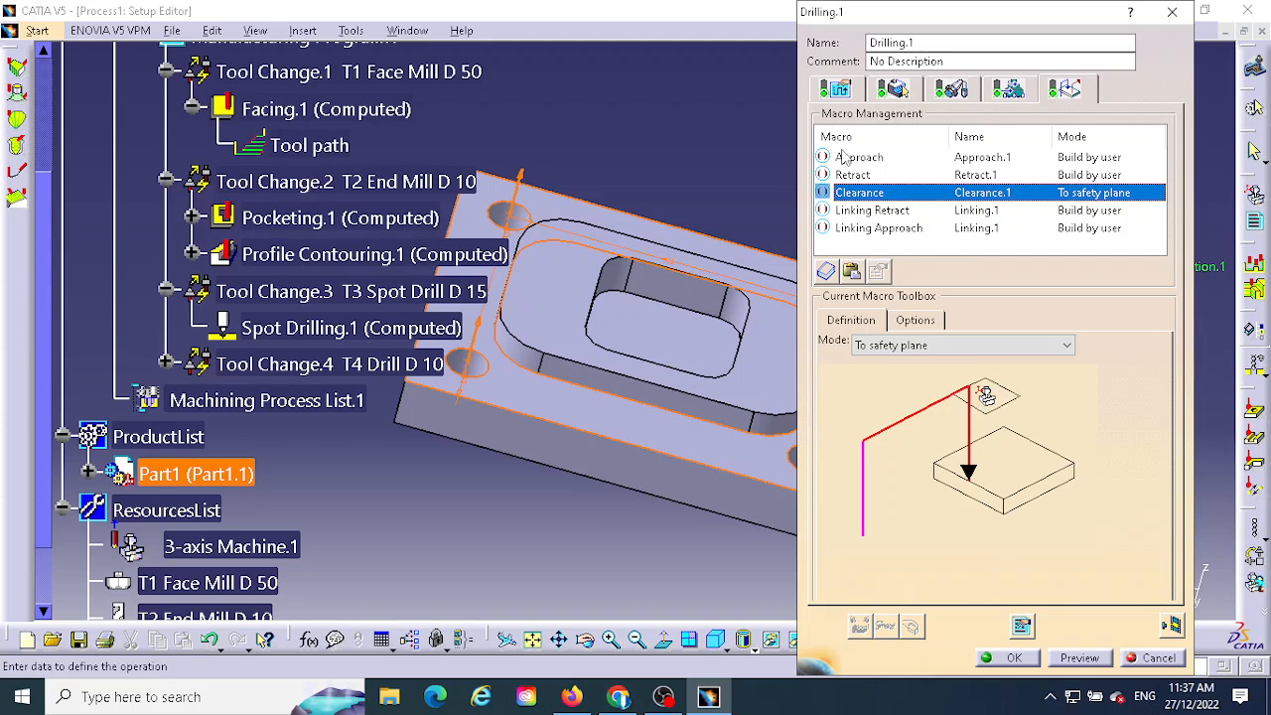
Step: Compute the drilling operation's tool path replay and examine the drill's path over the four corner holes from several angles
{"action": "left_click", "coordinate": [1170, 623]}
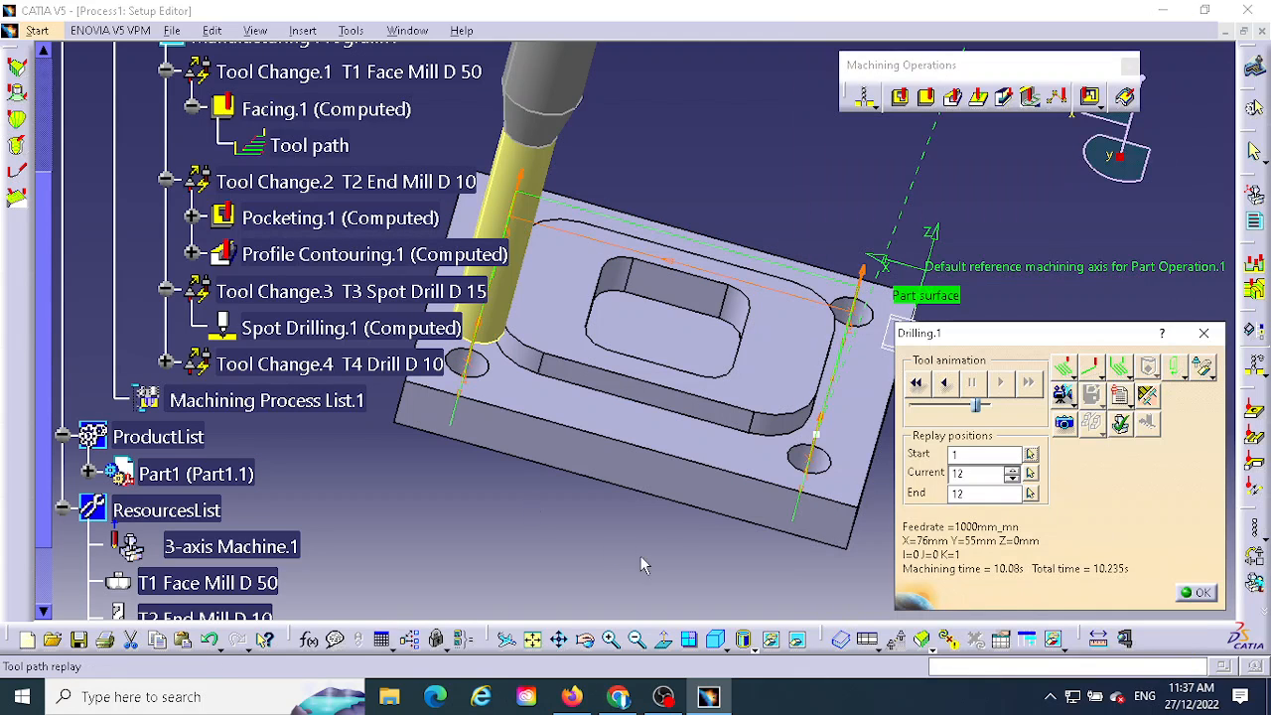
{"action": "middle_click_drag", "start_coordinate": [669, 522], "coordinate": [817, 471]}
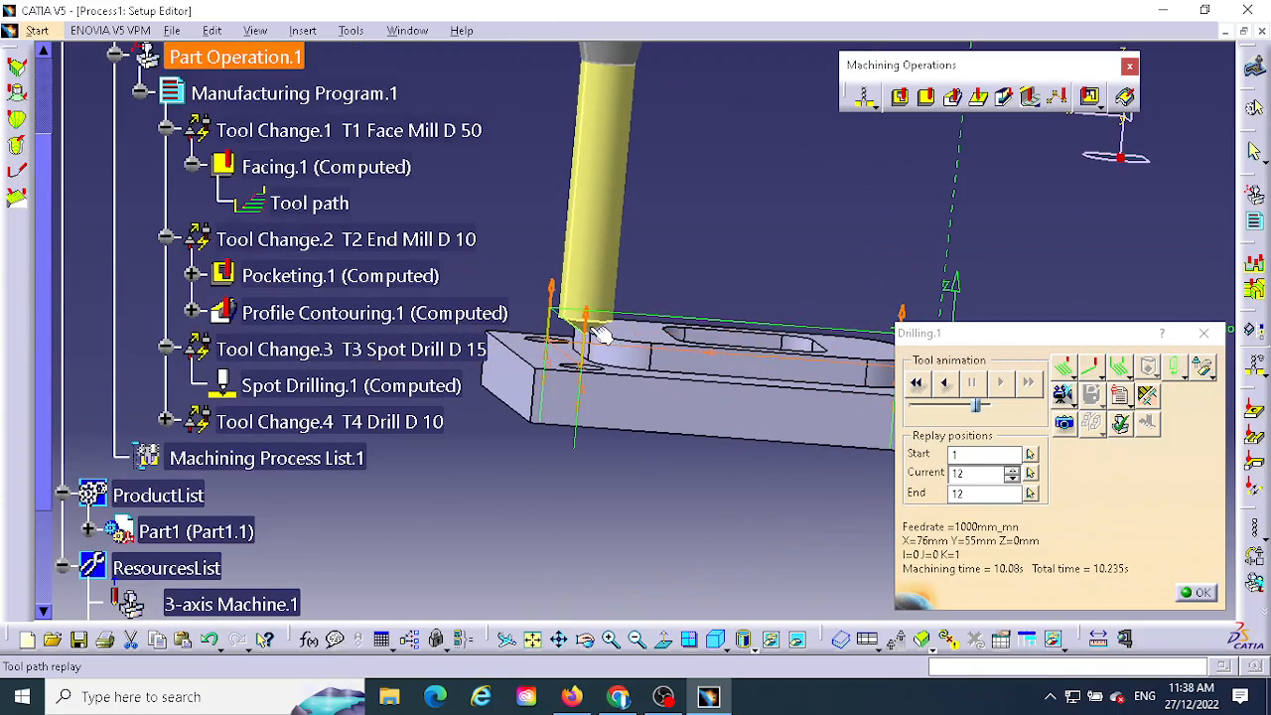
{"action": "middle_click_drag", "start_coordinate": [692, 445], "coordinate": [734, 332]}
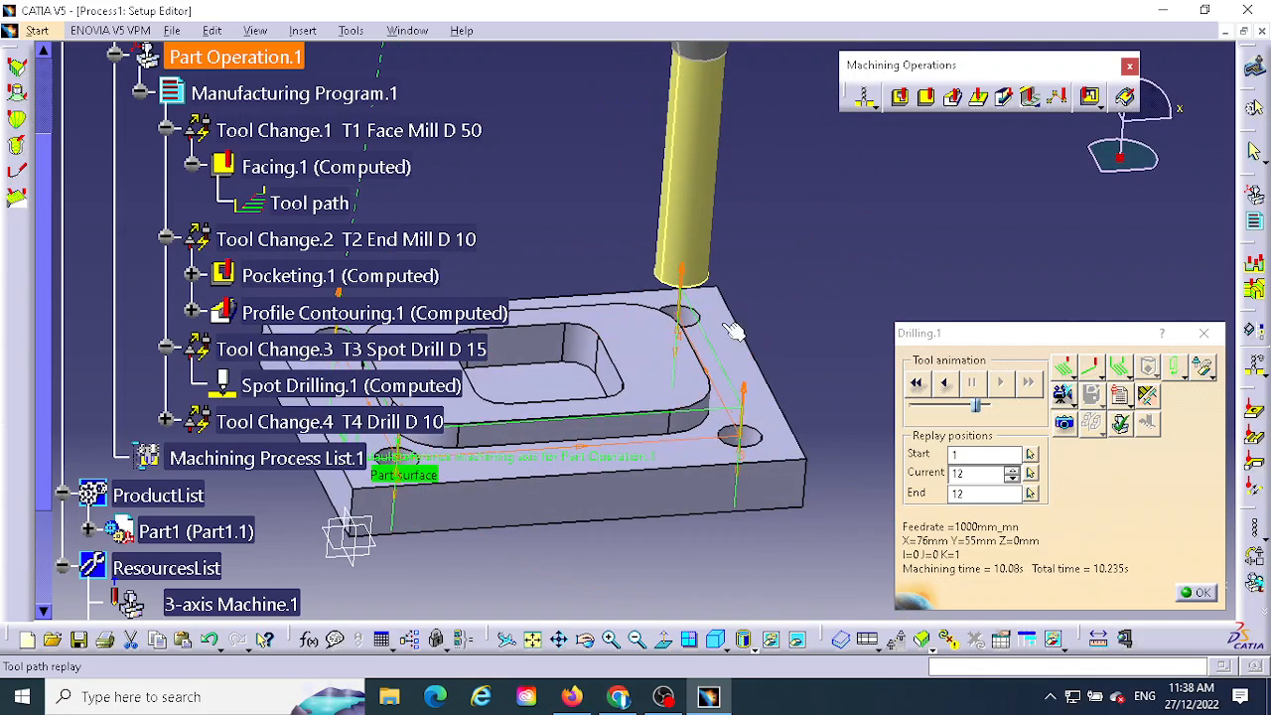
{"action": "middle_click_drag", "start_coordinate": [650, 322], "coordinate": [736, 290]}
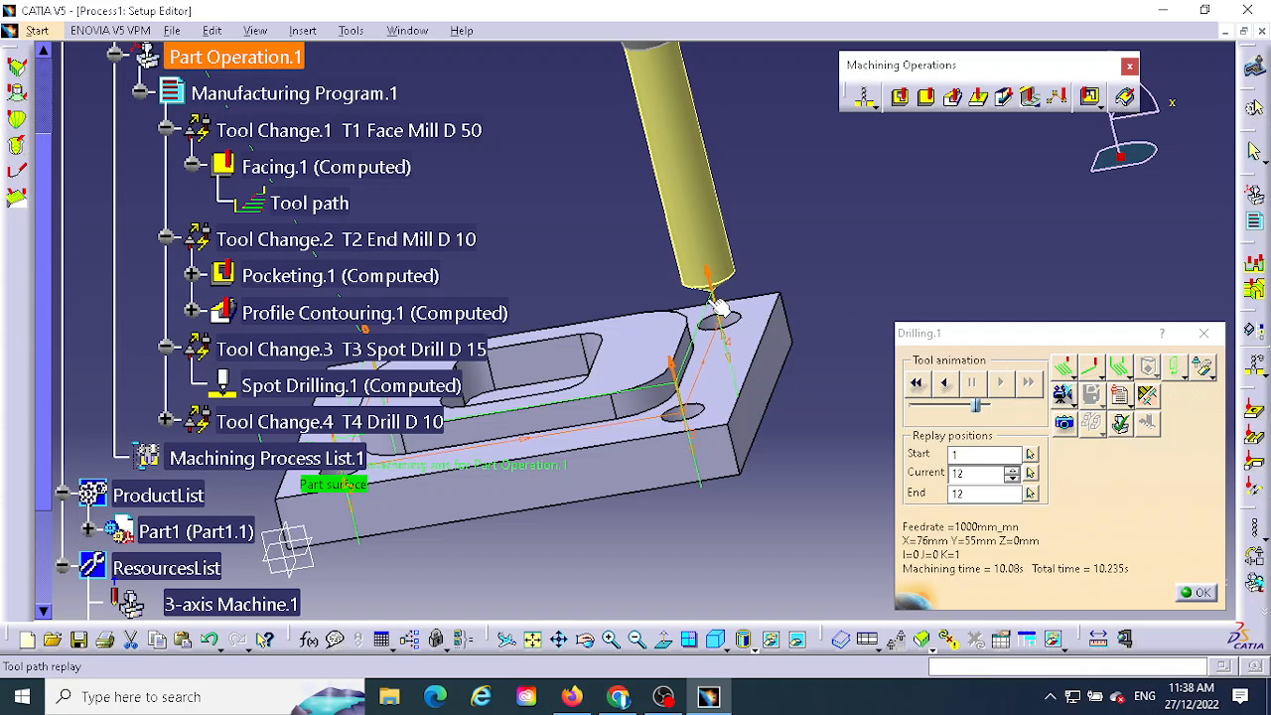
{"action": "middle_click_drag", "start_coordinate": [778, 383], "coordinate": [735, 374]}
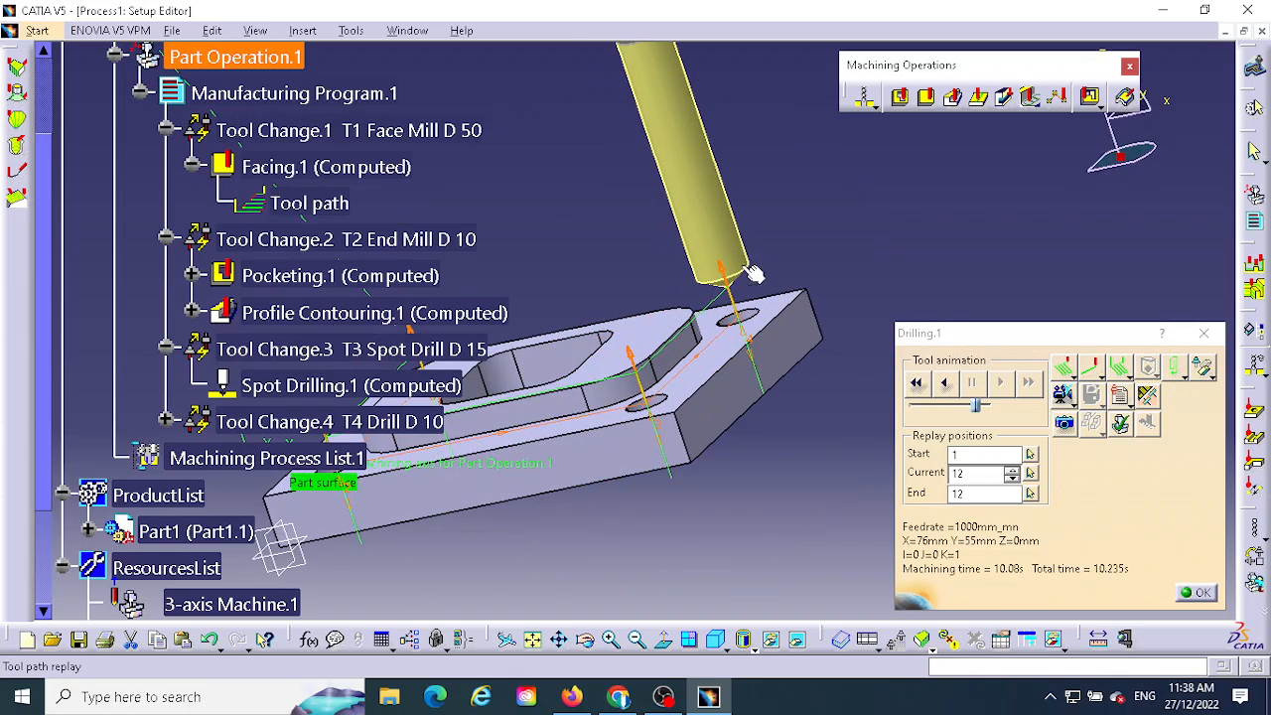
{"action": "middle_click_drag", "start_coordinate": [800, 379], "coordinate": [806, 415]}
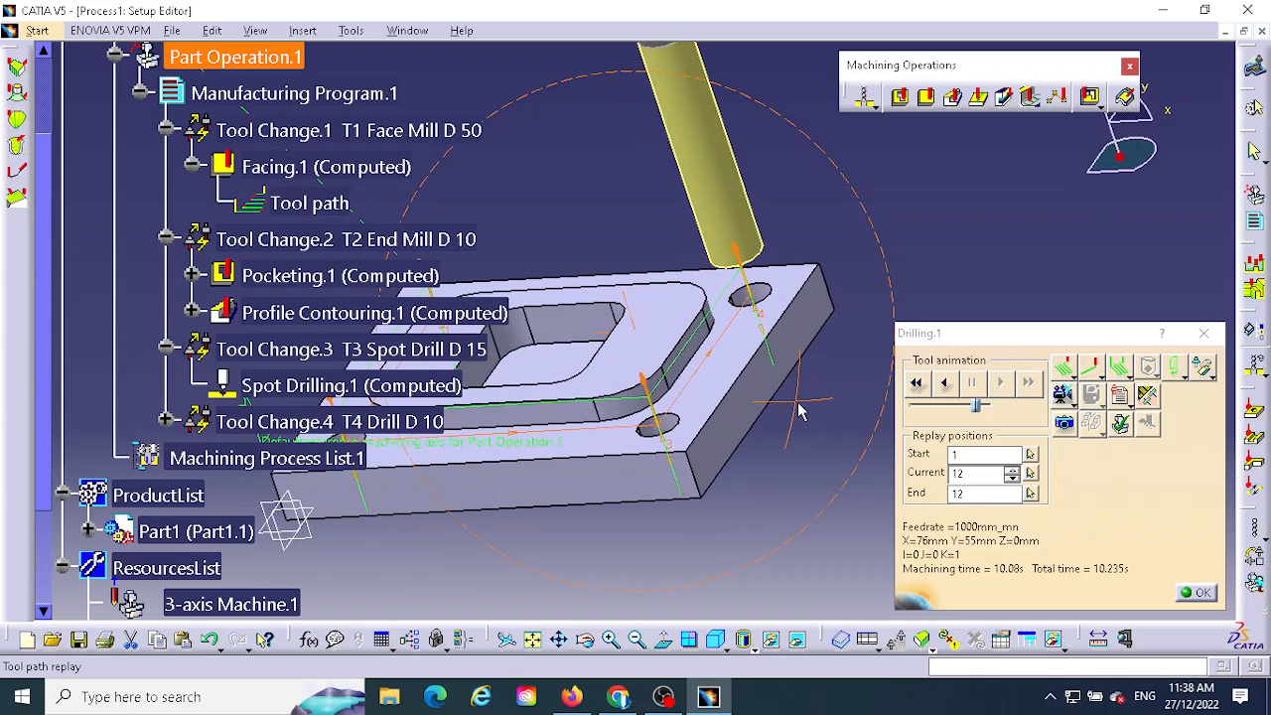
Step: Run the material-removal video simulation of the whole manufacturing program and inspect the machined plate and its corner holes
{"action": "left_click", "coordinate": [1062, 395]}
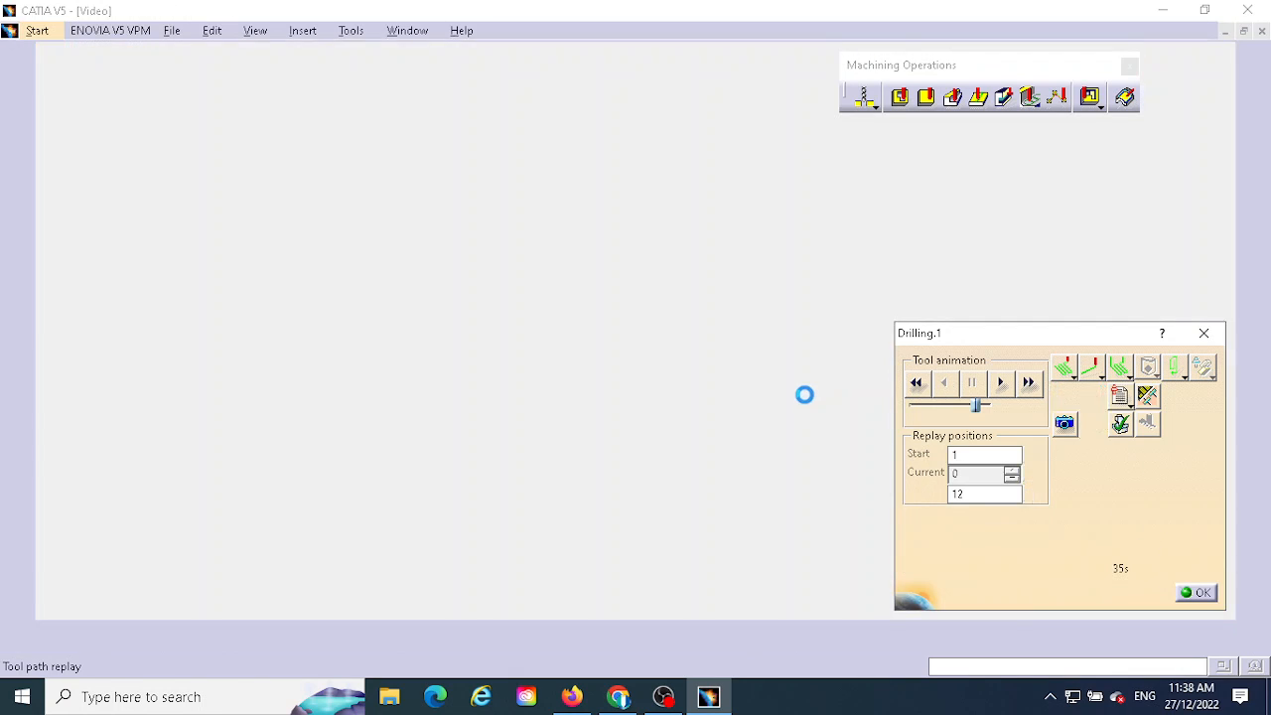
{"action": "middle_click_drag", "start_coordinate": [789, 394], "coordinate": [329, 274]}
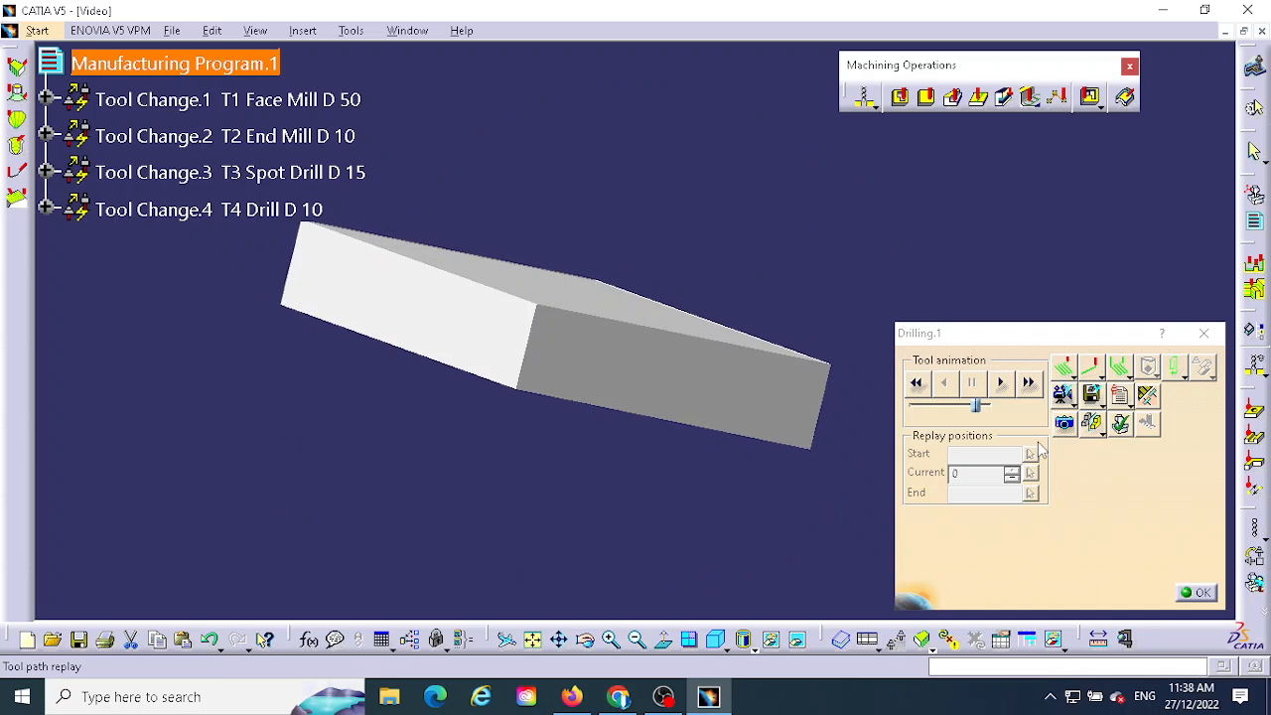
{"action": "left_click", "coordinate": [1005, 383]}
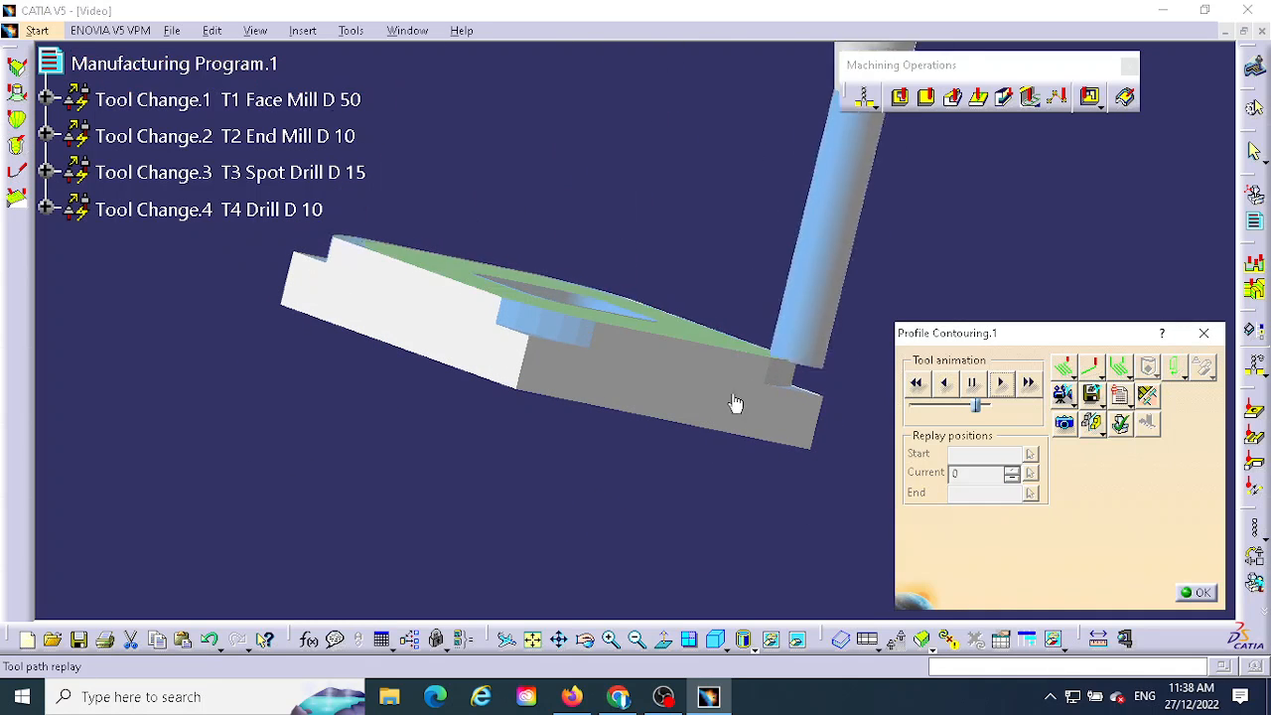
{"action": "middle_click_drag", "start_coordinate": [411, 427], "coordinate": [371, 488]}
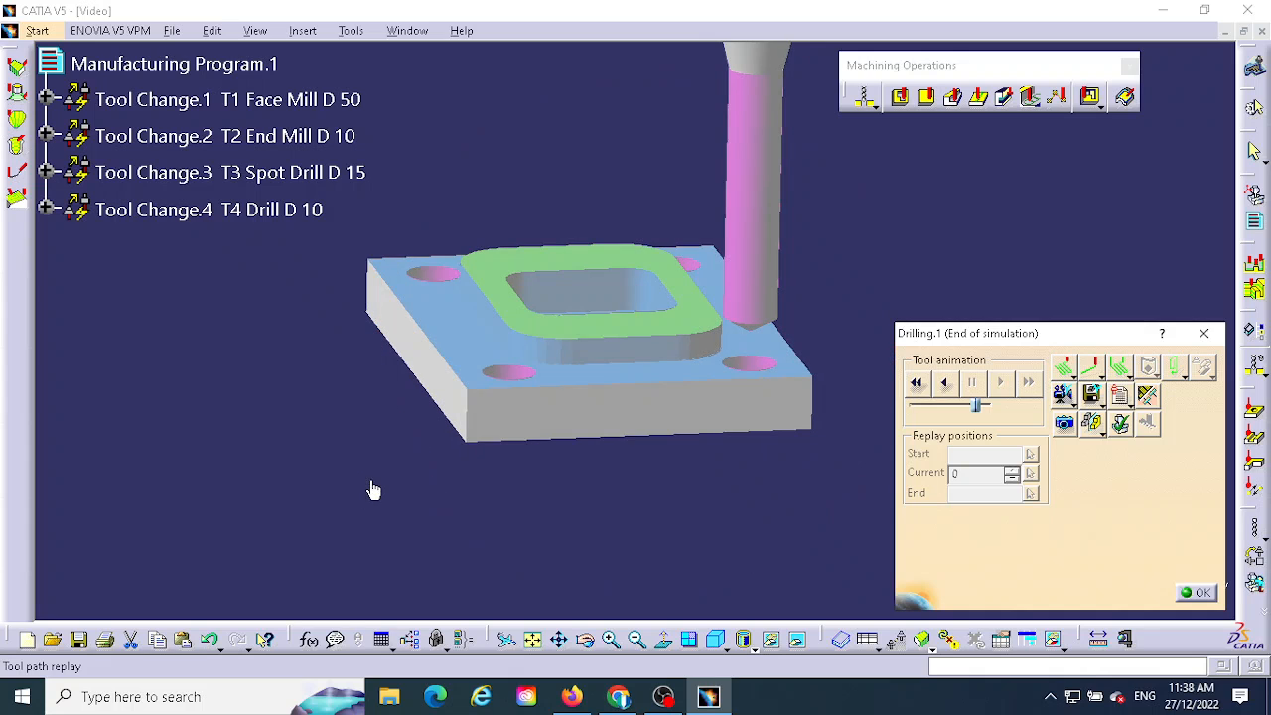
{"action": "middle_click_drag", "start_coordinate": [487, 499], "coordinate": [758, 491]}
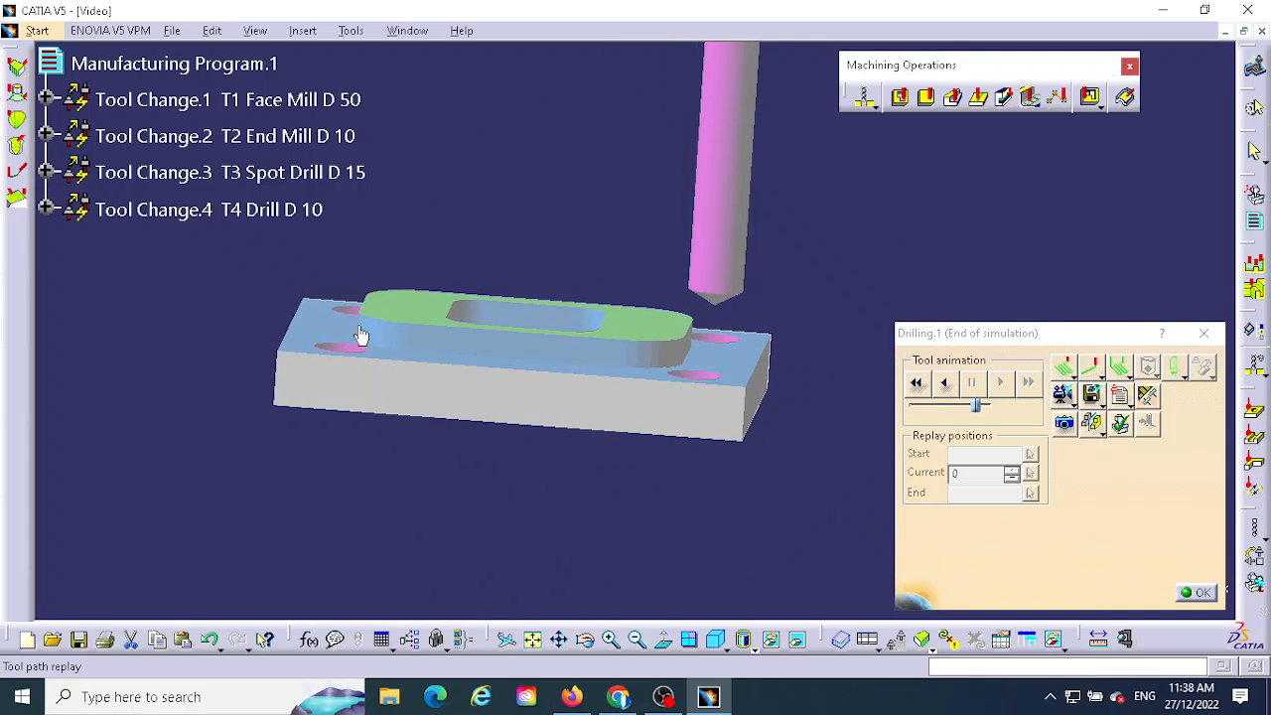
{"action": "middle_click_drag", "start_coordinate": [360, 334], "coordinate": [349, 375]}
Step: Rerun the material-removal video simulation of the whole program at the slowest speed and inspect the plate from several angles
{"action": "left_click_drag", "start_coordinate": [979, 413], "coordinate": [908, 406]}
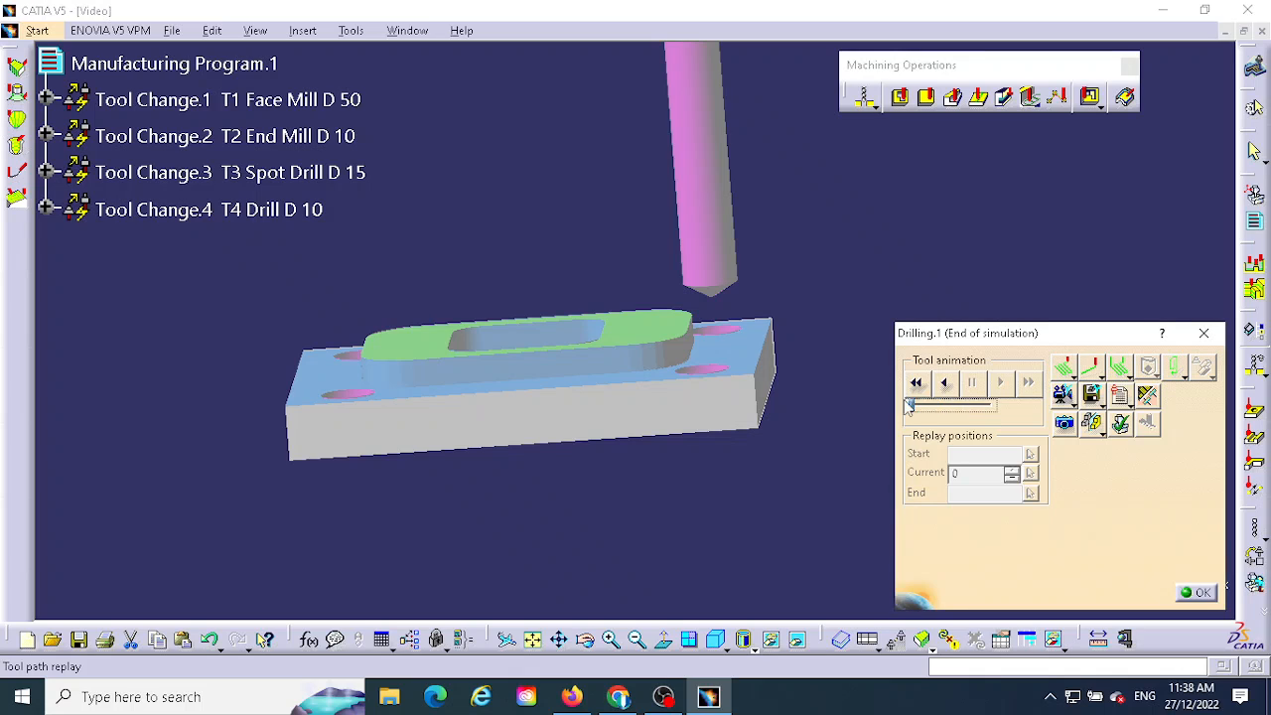
{"action": "left_click", "coordinate": [1061, 395]}
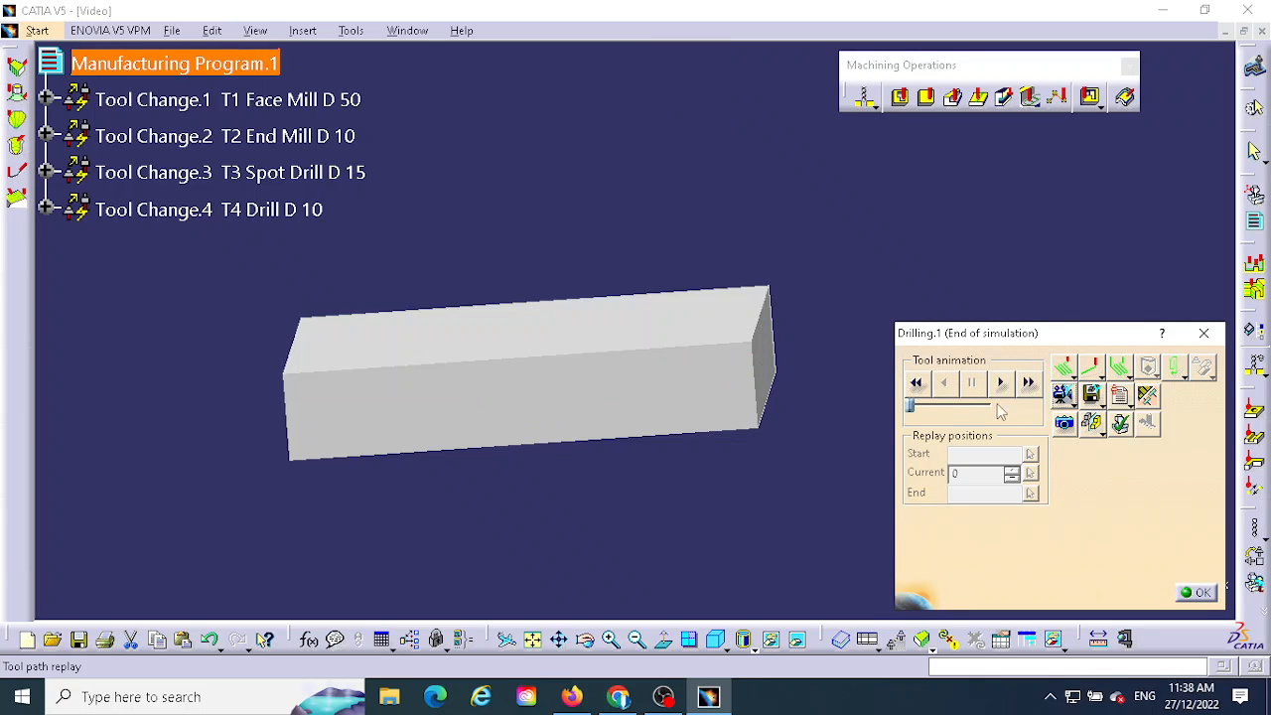
{"action": "left_click", "coordinate": [1001, 383]}
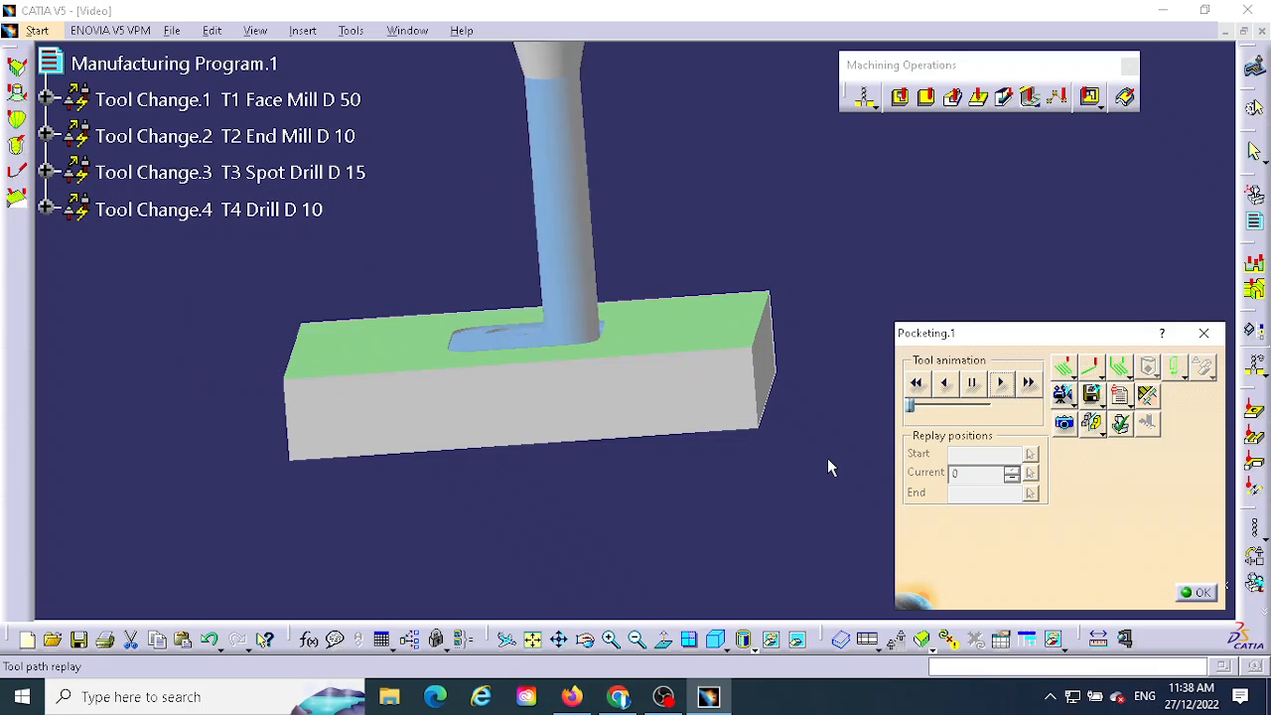
{"action": "middle_click_drag", "start_coordinate": [794, 244], "coordinate": [615, 466]}
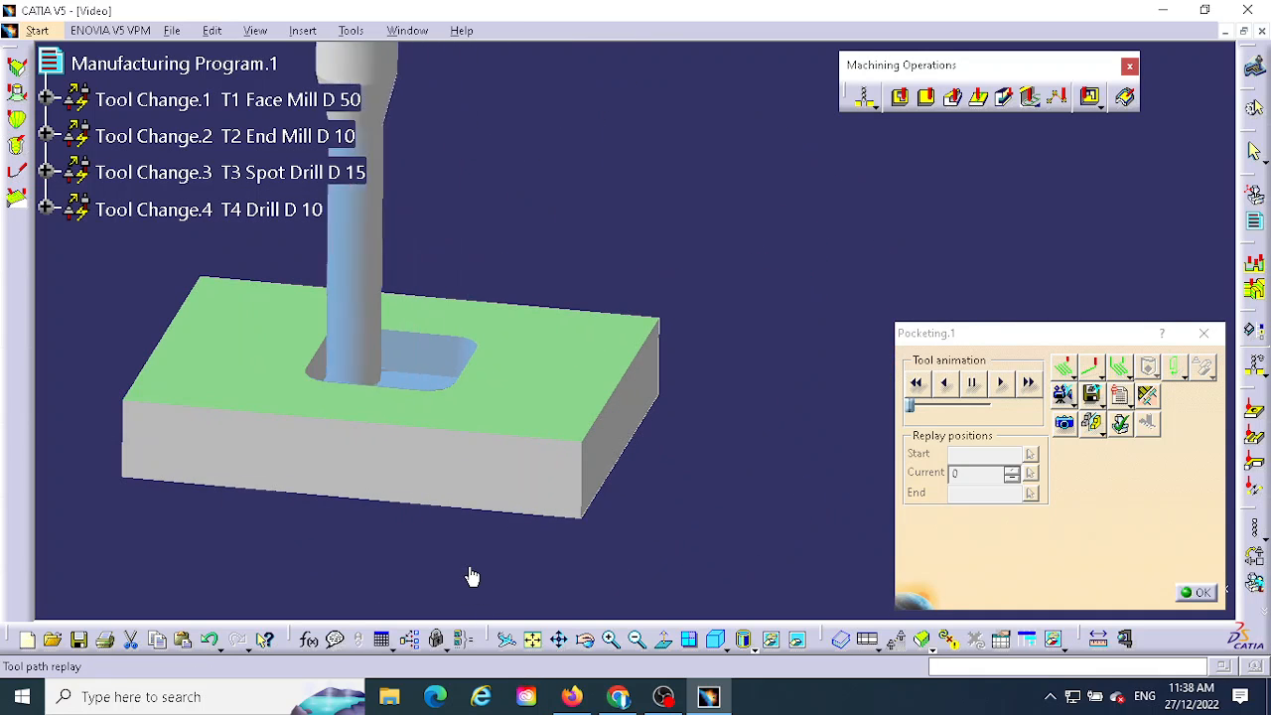
{"action": "middle_click_drag", "start_coordinate": [473, 576], "coordinate": [565, 411]}
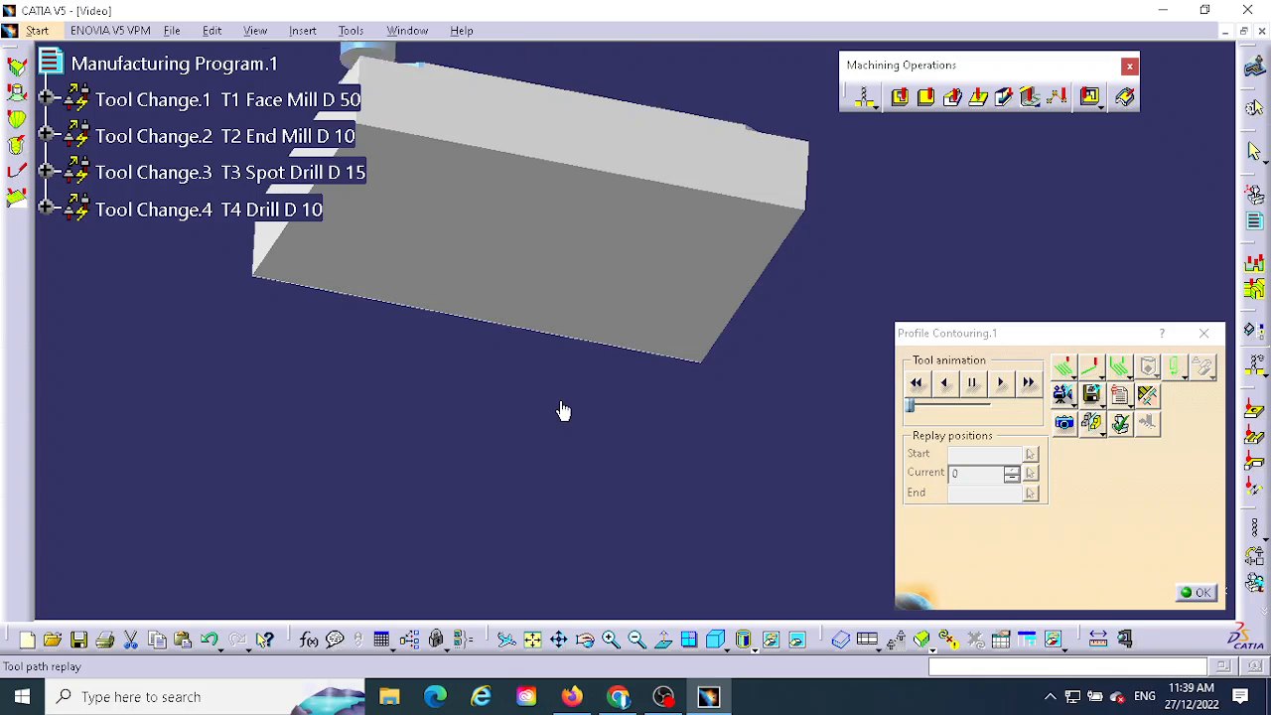
{"action": "middle_click_drag", "start_coordinate": [672, 400], "coordinate": [639, 462]}
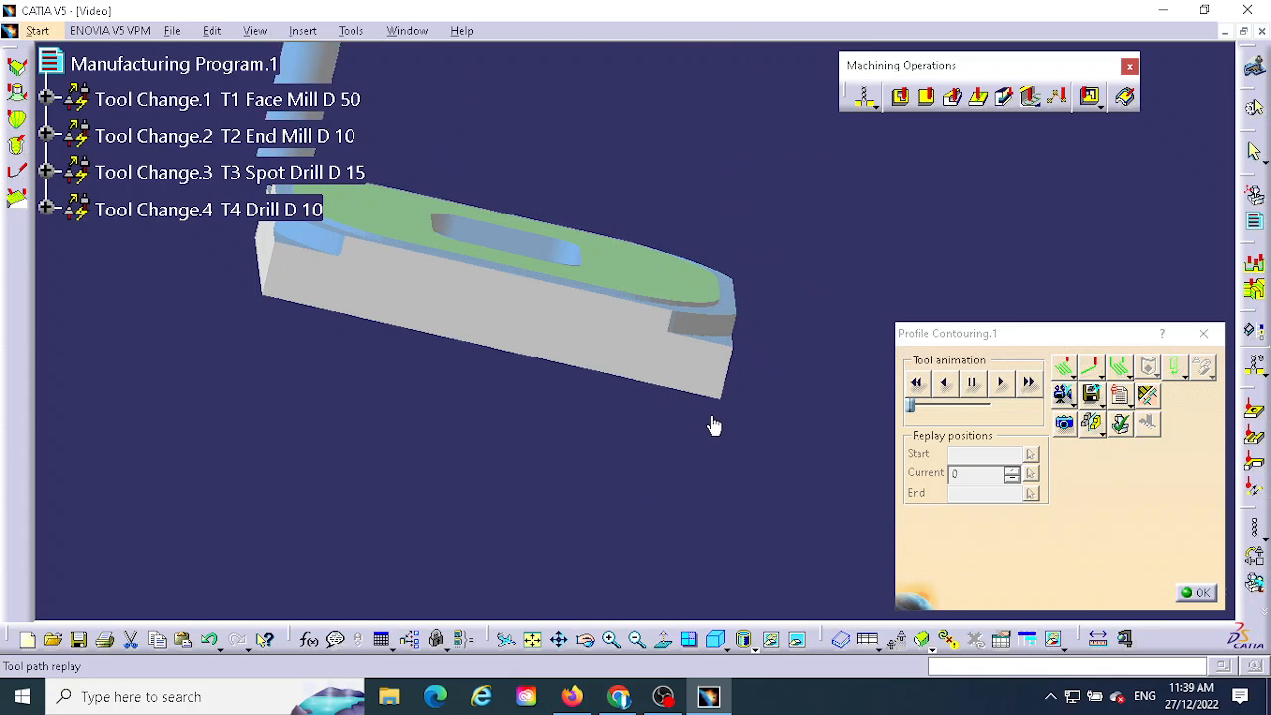
{"action": "middle_click_drag", "start_coordinate": [600, 408], "coordinate": [536, 482]}
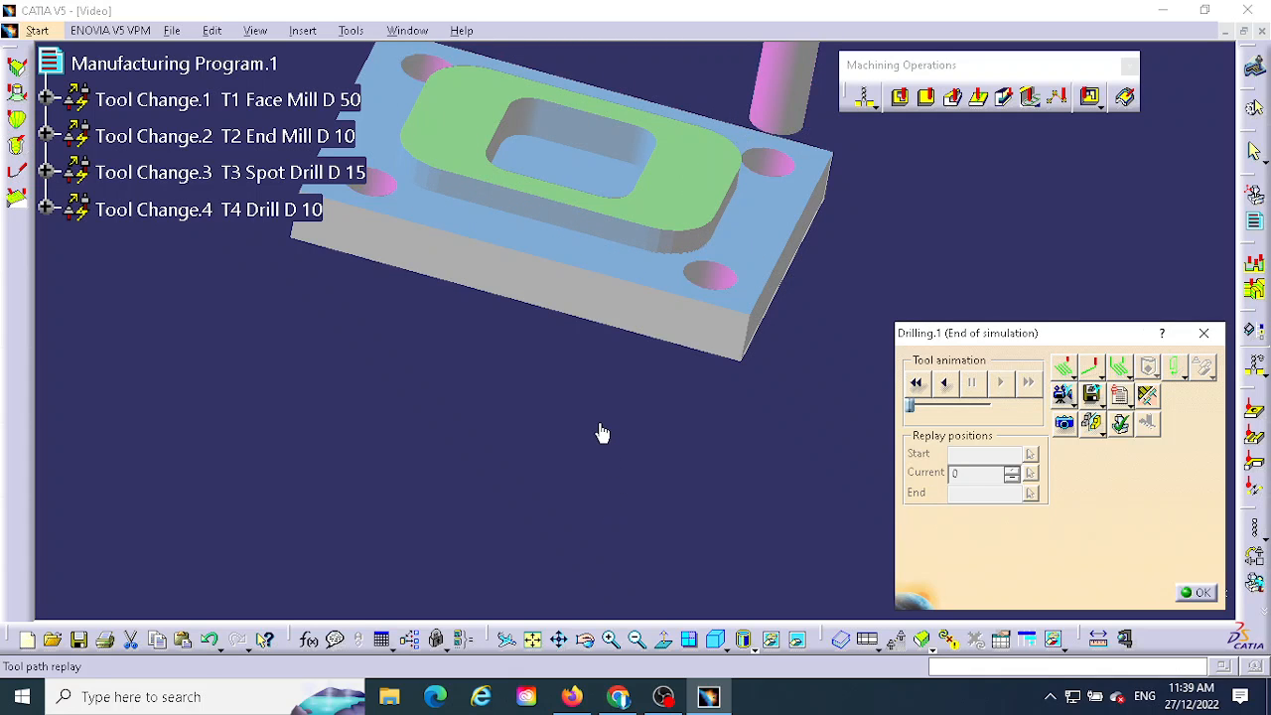
{"action": "mouse_move", "coordinate": [599, 431]}
{"action": "middle_mouse_down"}
{"action": "mouse_move", "coordinate": [709, 205]}
{"action": "mouse_move", "coordinate": [623, 362]}
{"action": "middle_mouse_up"}
Step: Close the video simulation and accept the definition of the corner-hole drilling operation
{"action": "left_click", "coordinate": [1196, 592]}
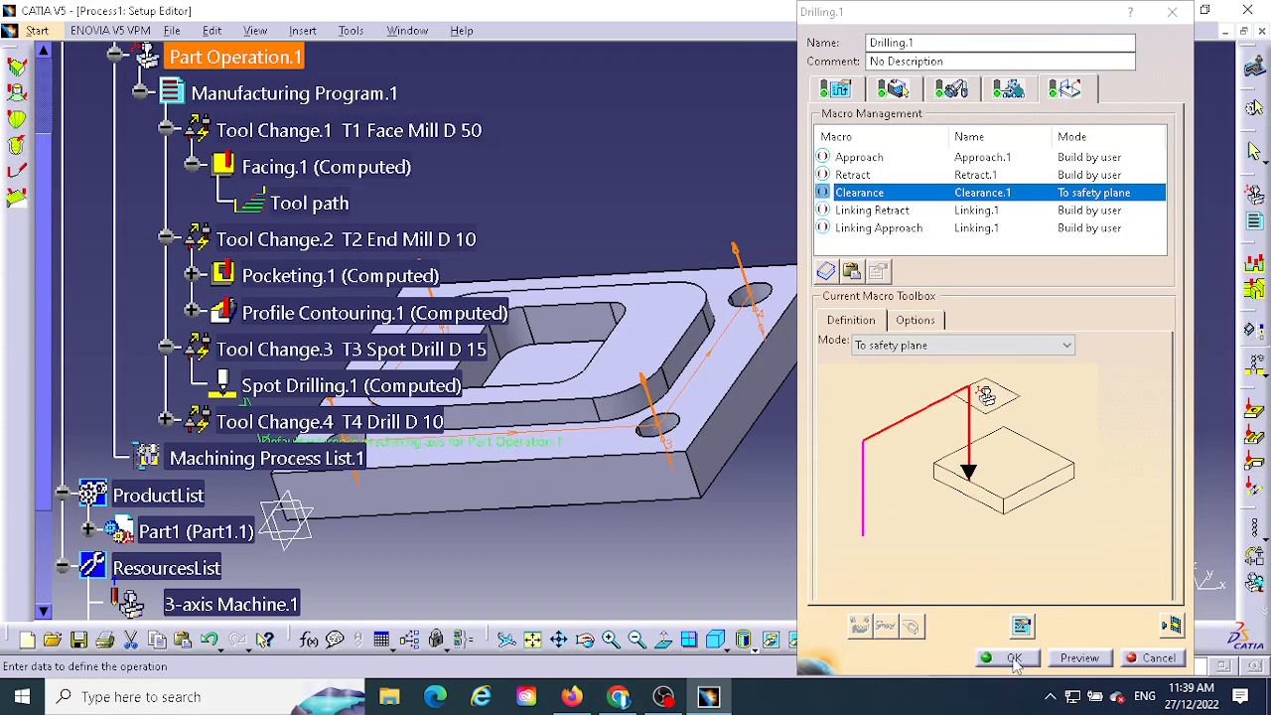
{"action": "left_click", "coordinate": [1013, 658]}
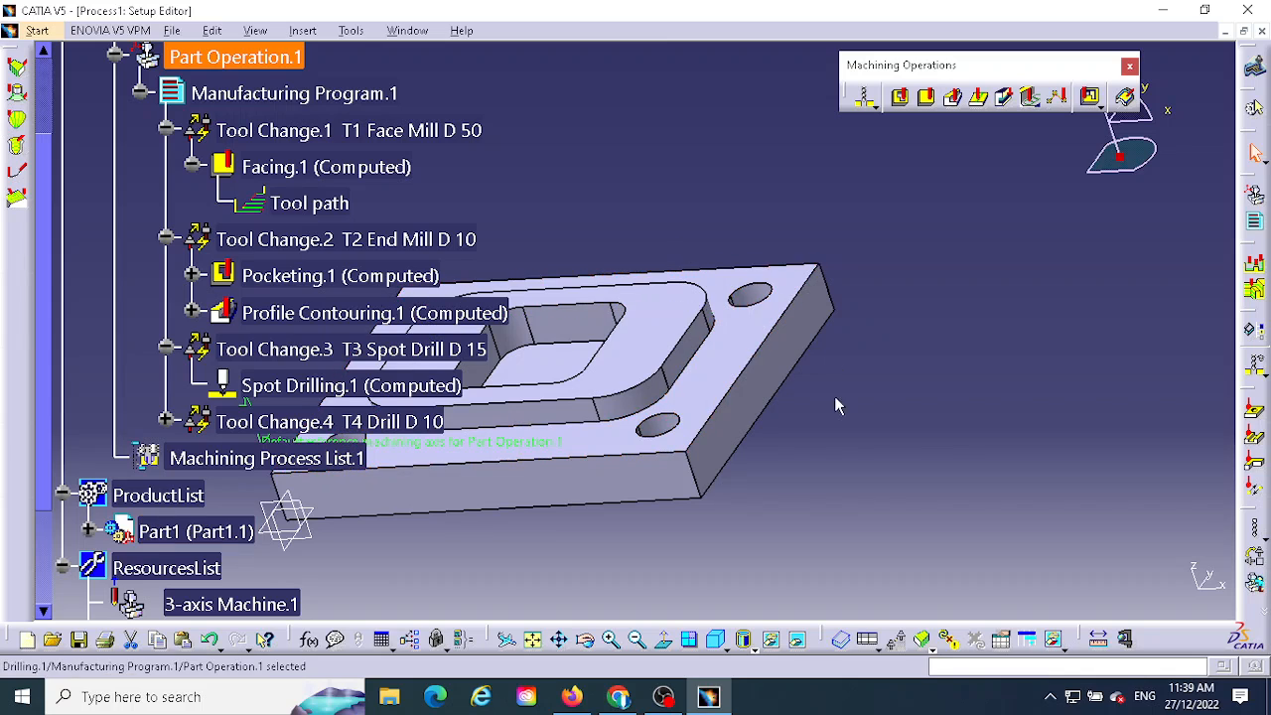
{"action": "middle_click_drag", "start_coordinate": [834, 405], "coordinate": [964, 360]}
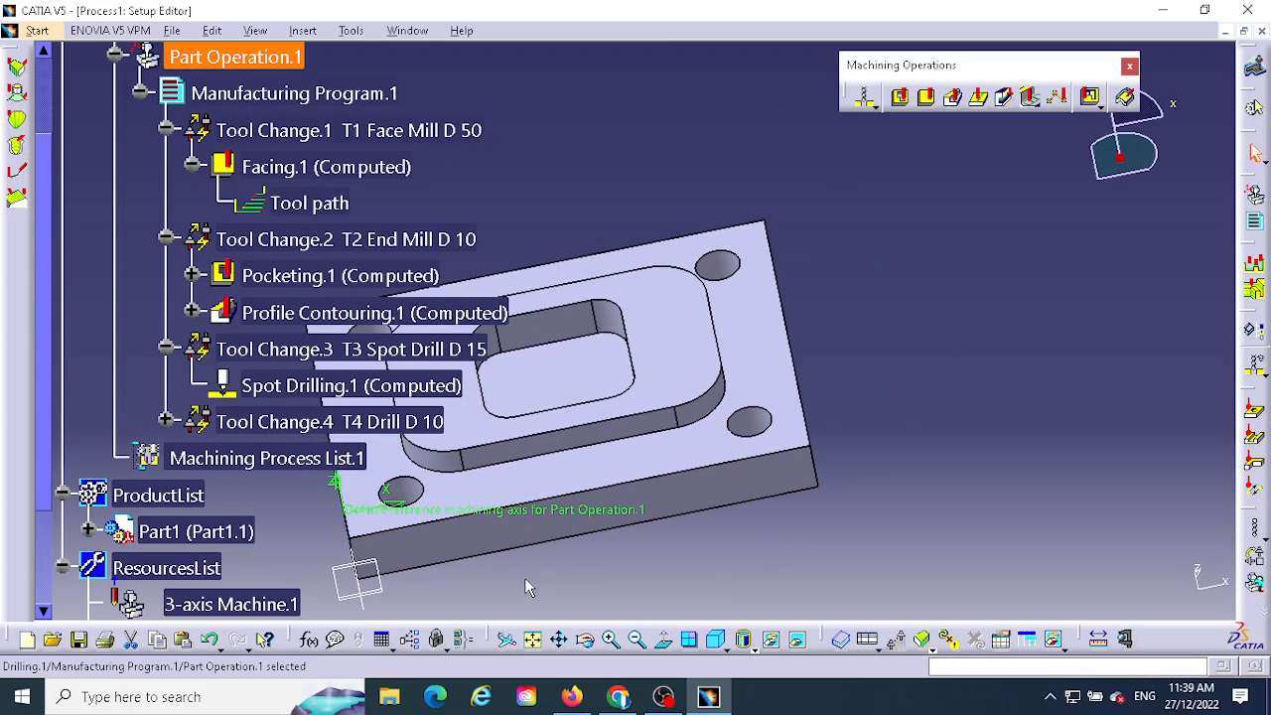
{"action": "middle_click_drag", "start_coordinate": [527, 586], "coordinate": [501, 486]}
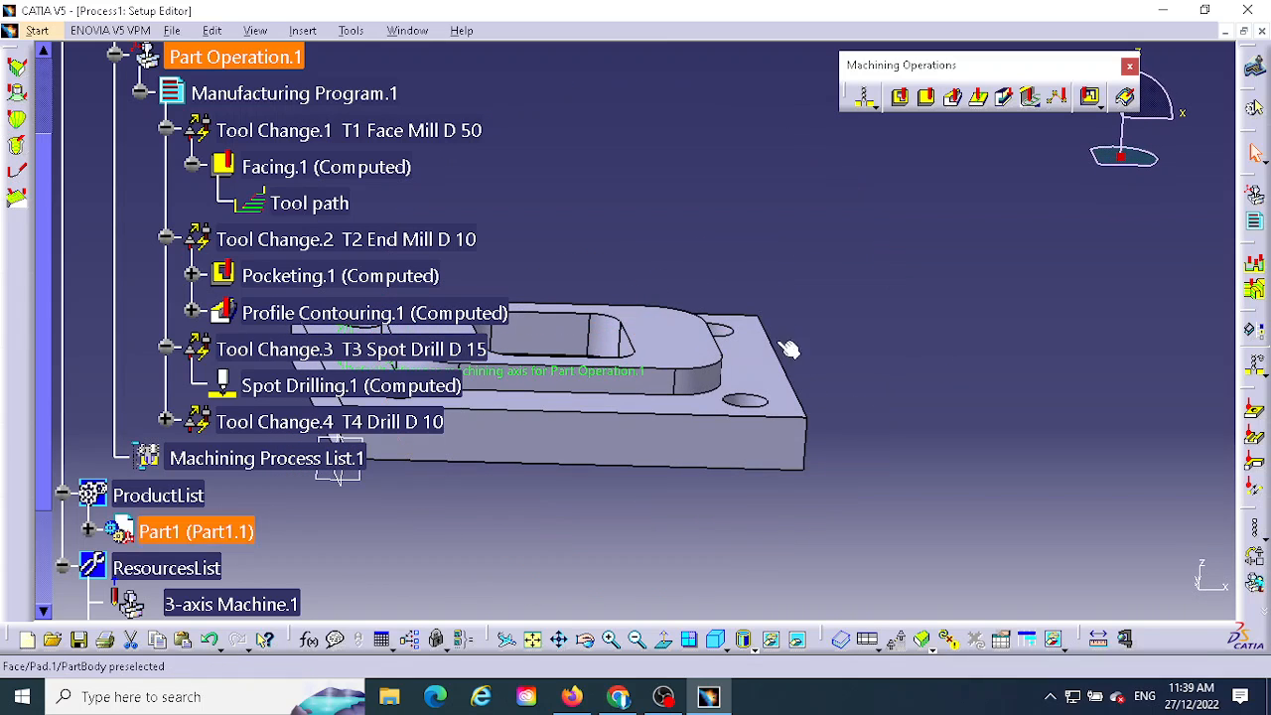
{"action": "middle_click_drag", "start_coordinate": [788, 349], "coordinate": [1011, 316]}
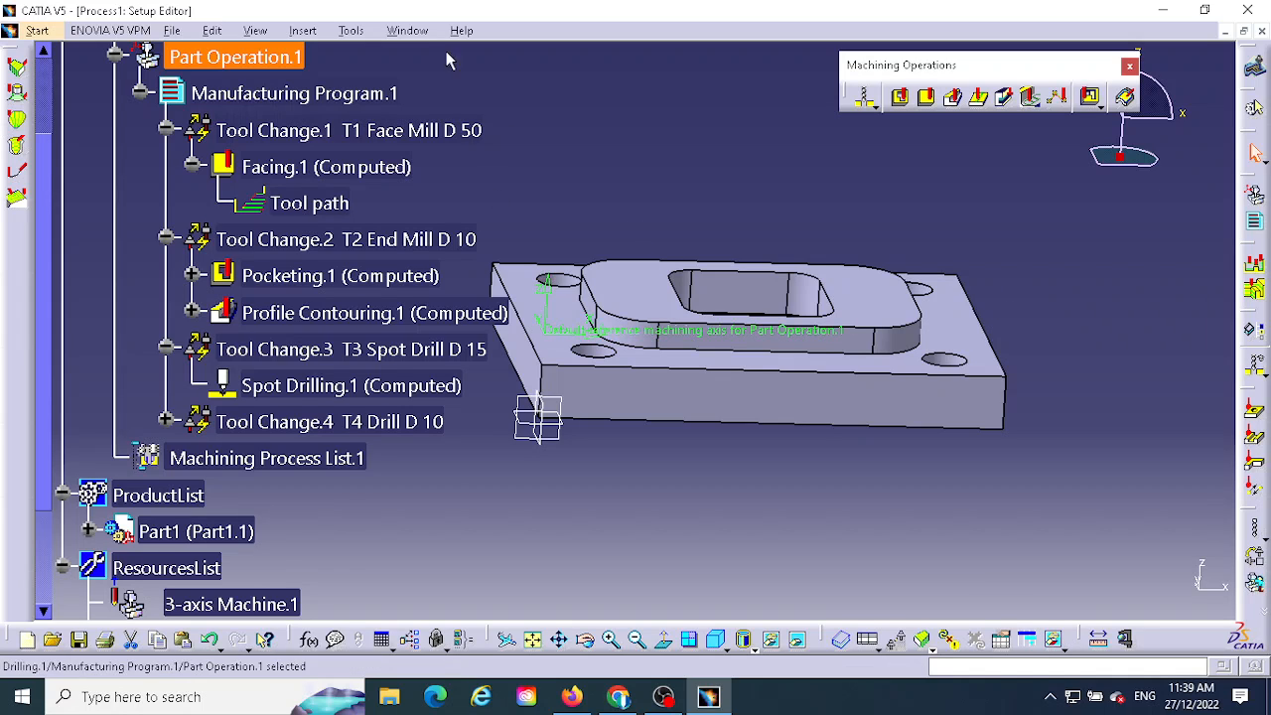
{"action": "scroll", "coordinate": [444, 183], "scroll_direction": "up", "scroll_amount": 1}
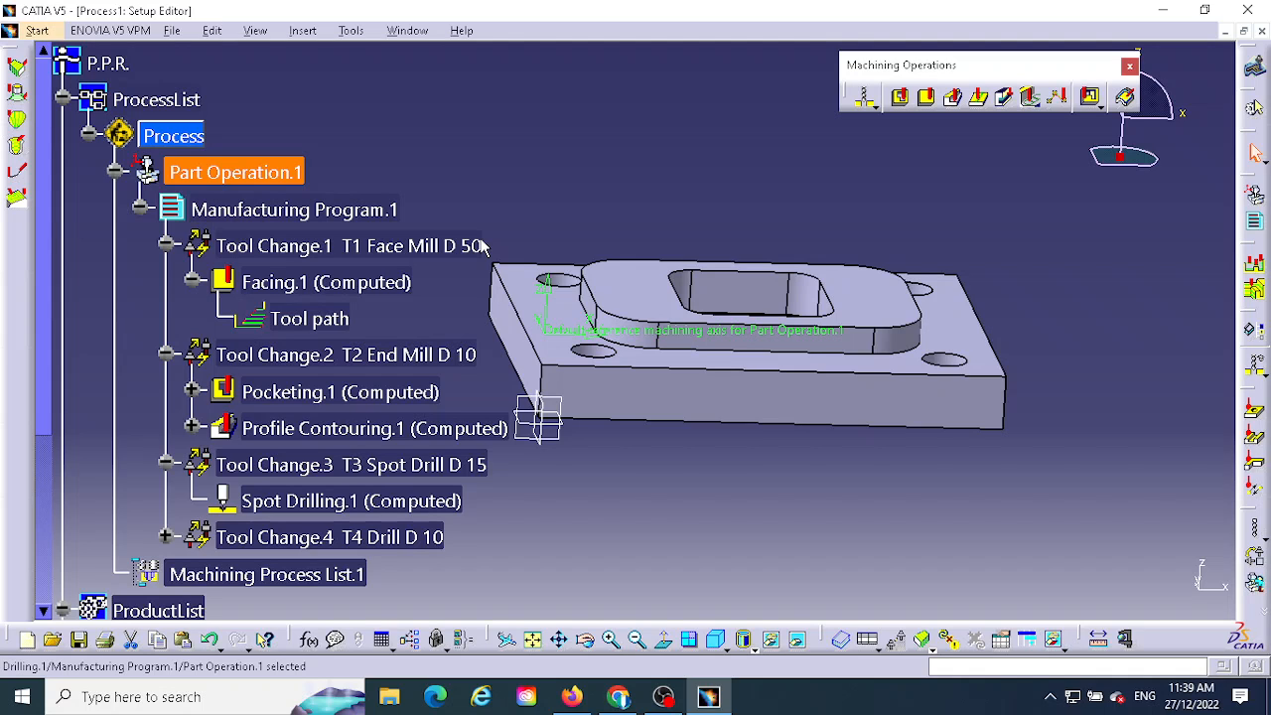
{"action": "middle_click_drag", "start_coordinate": [564, 249], "coordinate": [602, 208]}
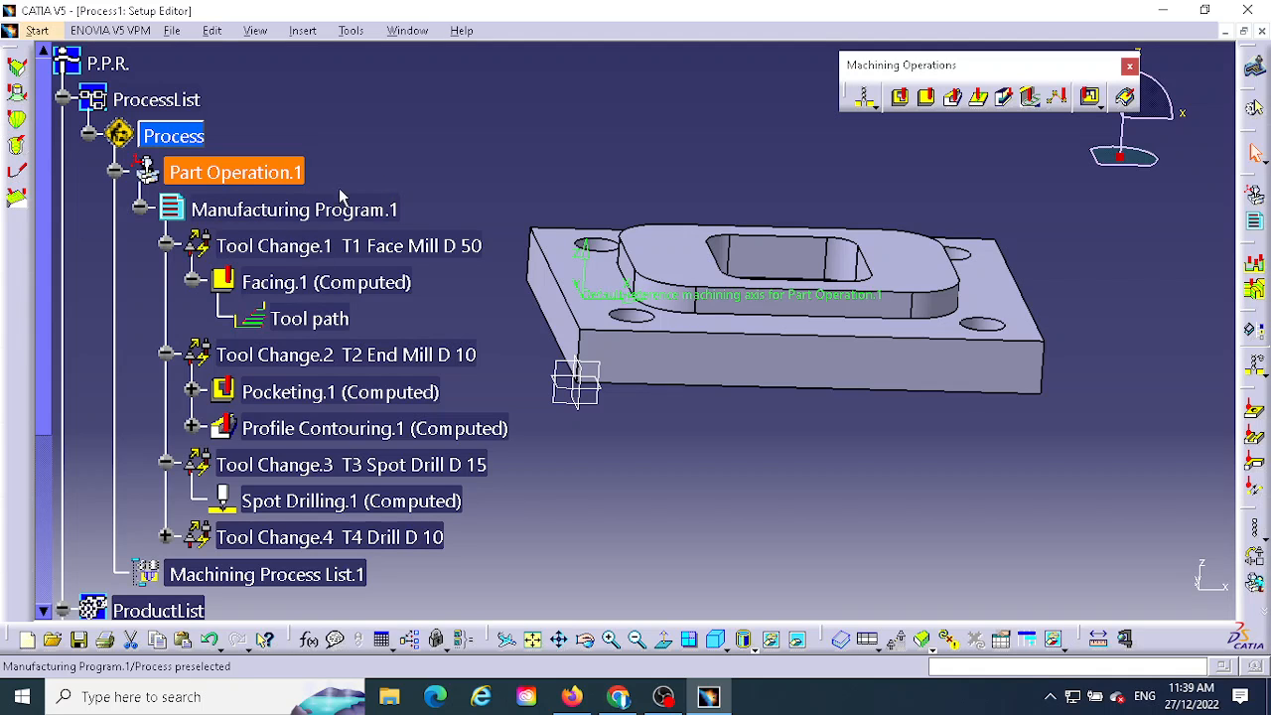
Step: Start interactive NC code generation for Manufacturing Program.1 and set the output to one file by machining operation
{"action": "left_click", "coordinate": [397, 162]}
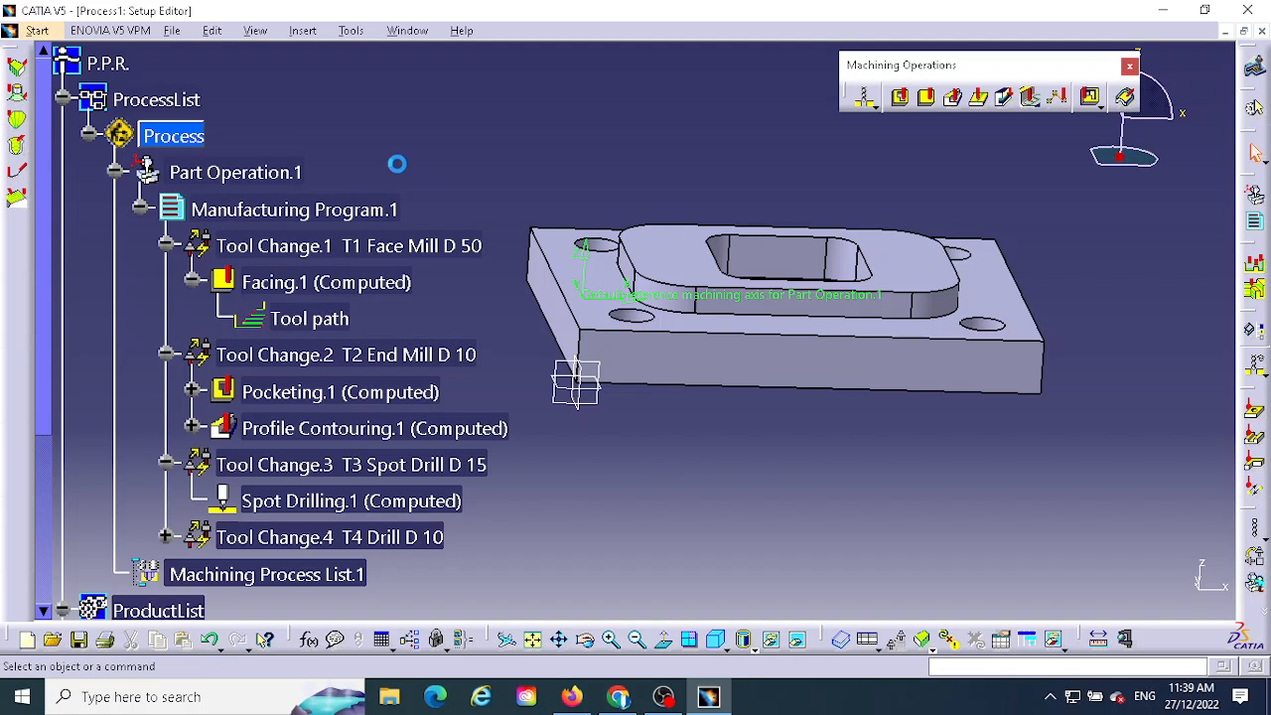
{"action": "right_click", "coordinate": [274, 221]}
{"action": "mouse_move", "coordinate": [349, 475]}
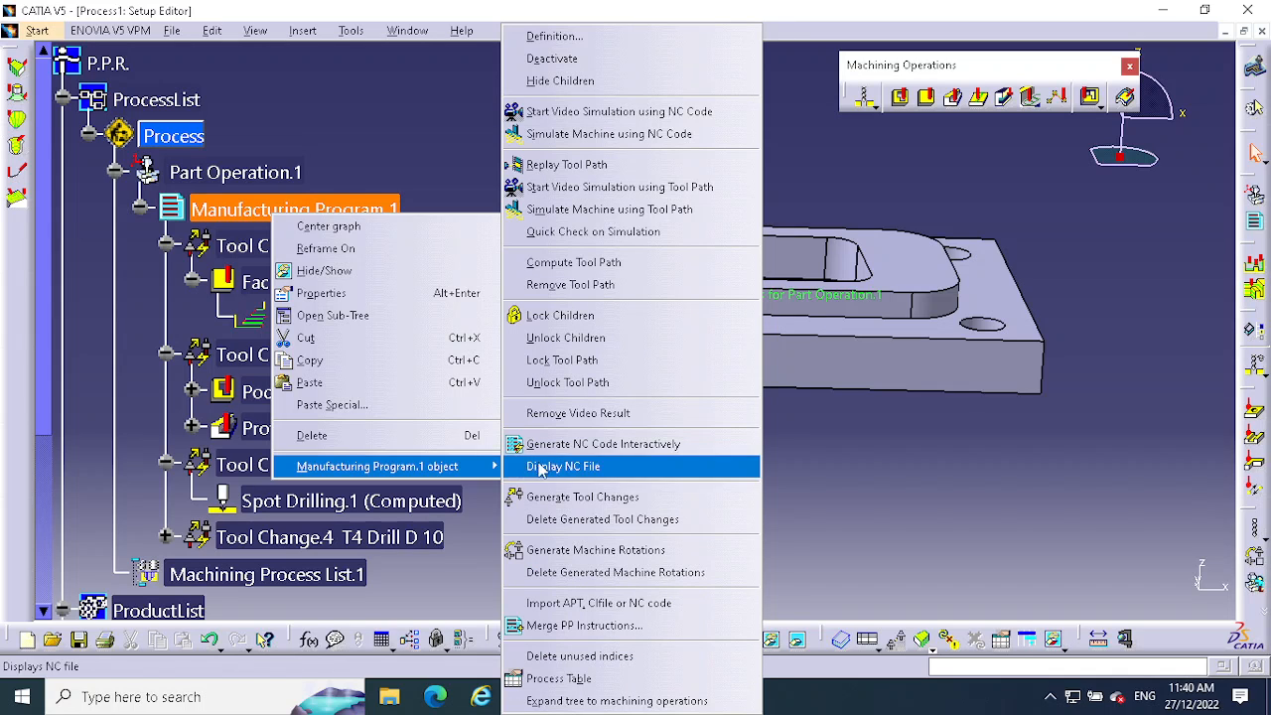
{"action": "left_click", "coordinate": [623, 446]}
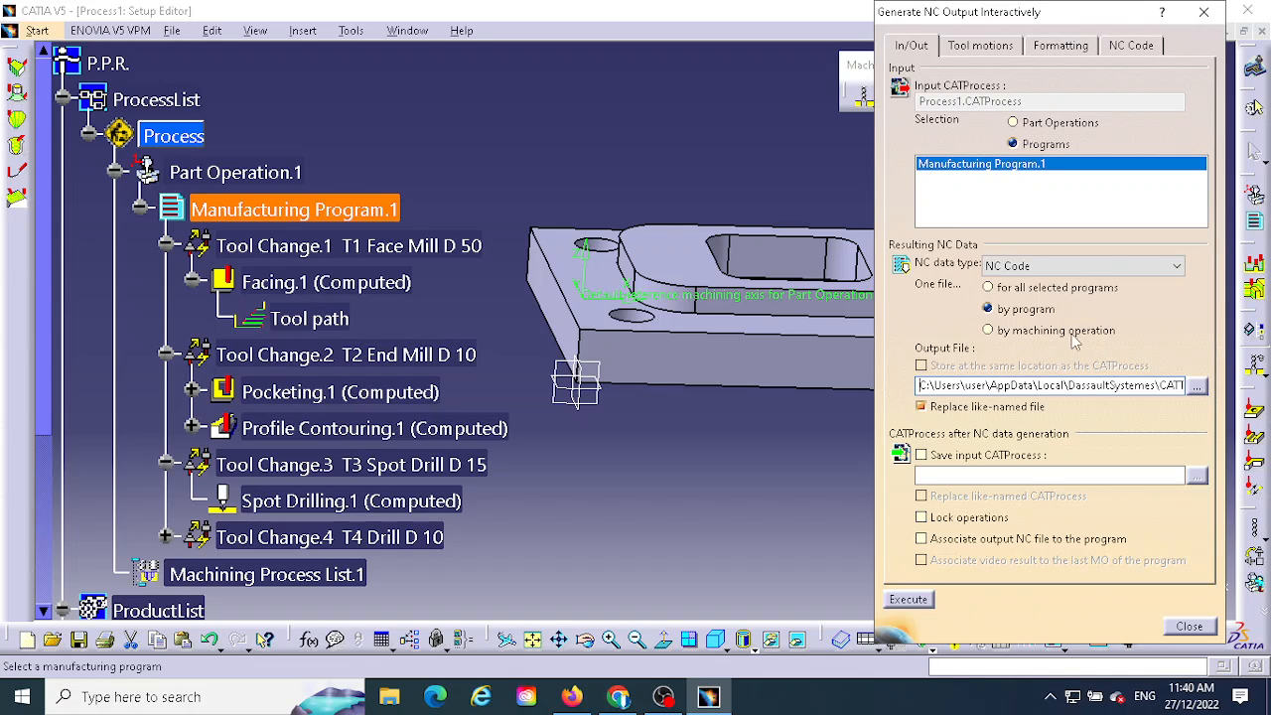
{"action": "left_click", "coordinate": [989, 331]}
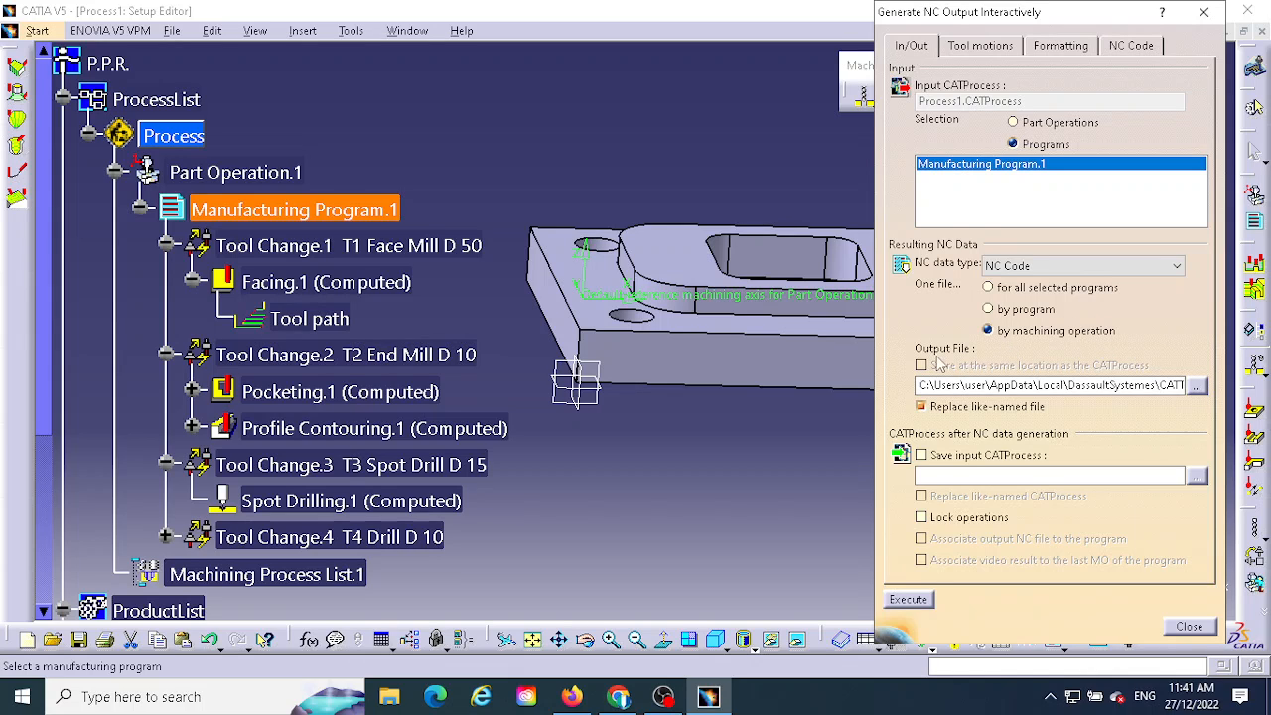
Step: Set the NC output file to Process1_Manufacturing_Program_1 in the Desktop folder CATIA machining\NC code
{"action": "left_click", "coordinate": [1197, 387]}
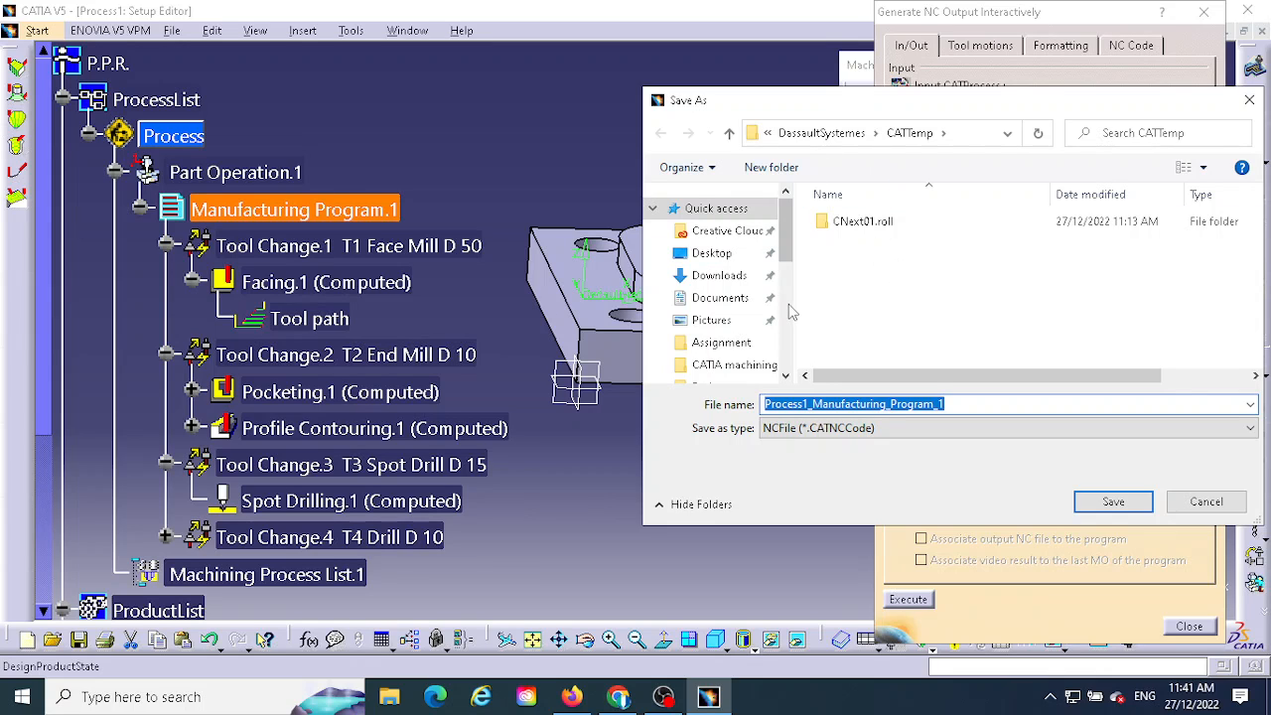
{"action": "left_click", "coordinate": [711, 253]}
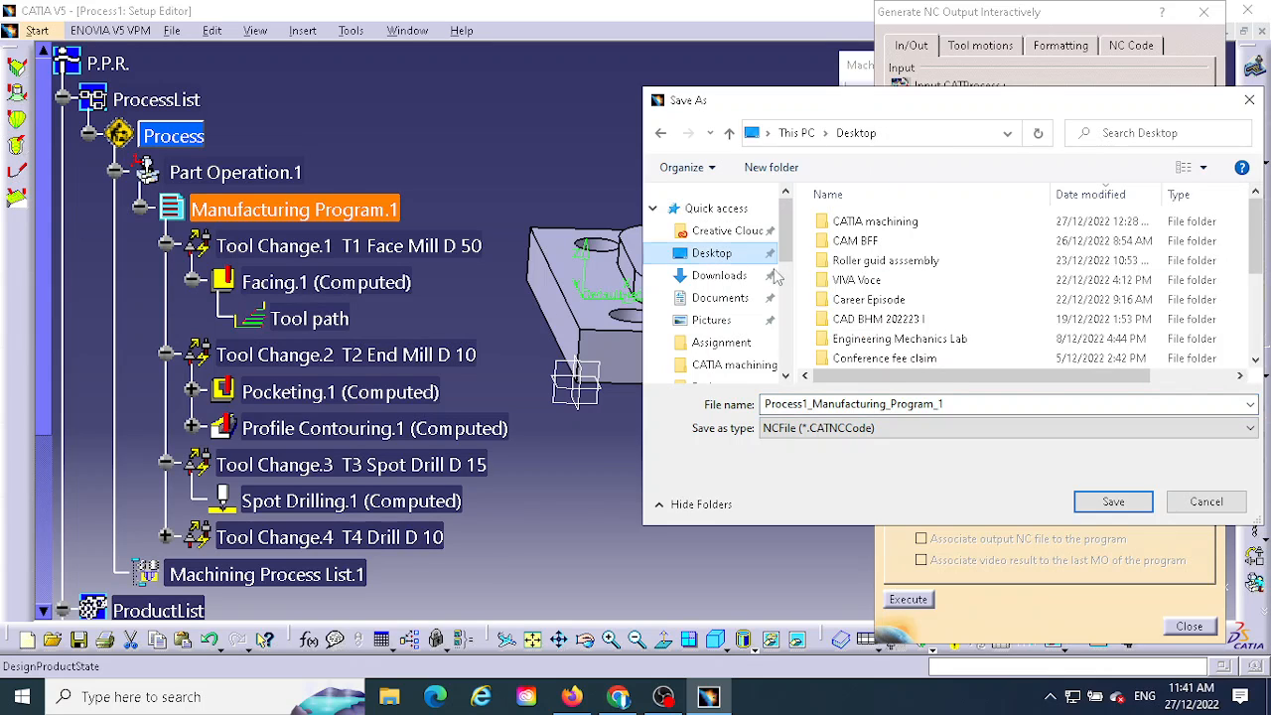
{"action": "double_click", "coordinate": [869, 222]}
{"action": "double_click", "coordinate": [851, 225]}
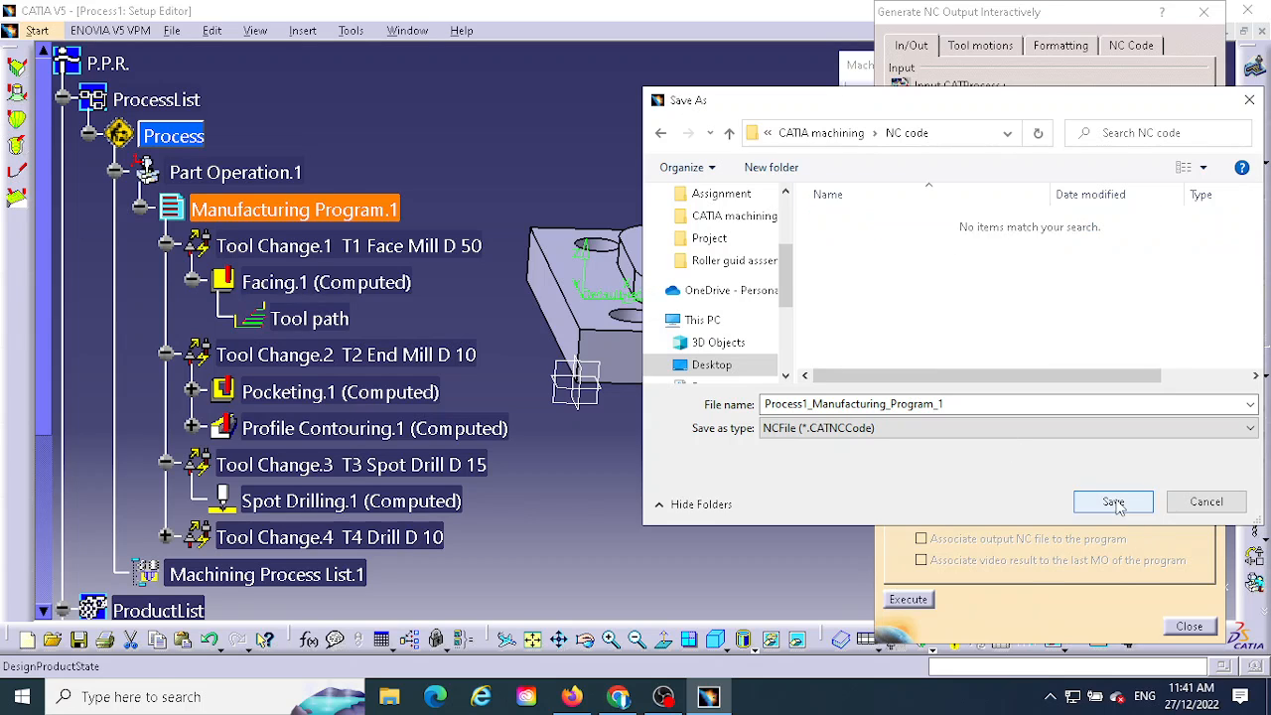
{"action": "left_click", "coordinate": [1112, 502]}
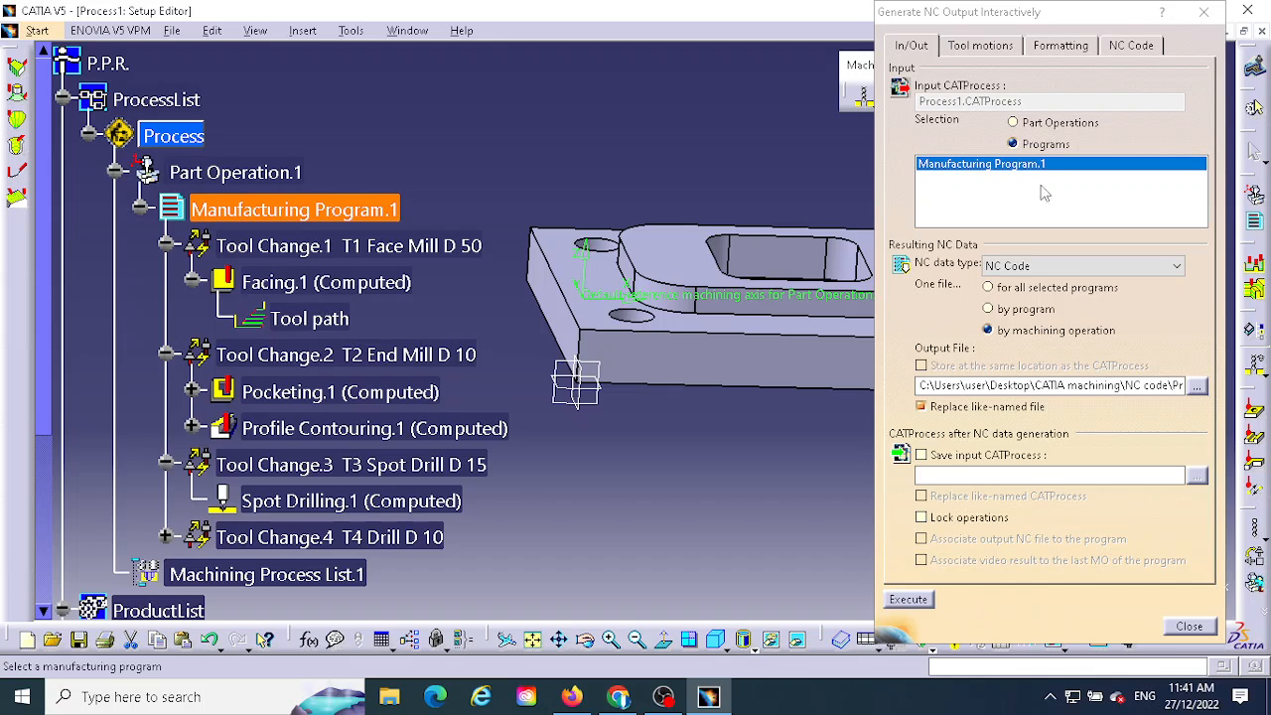
Step: Use fanuc30 as the ICAM post-processor and execute the NC code generation
{"action": "left_click", "coordinate": [1139, 56]}
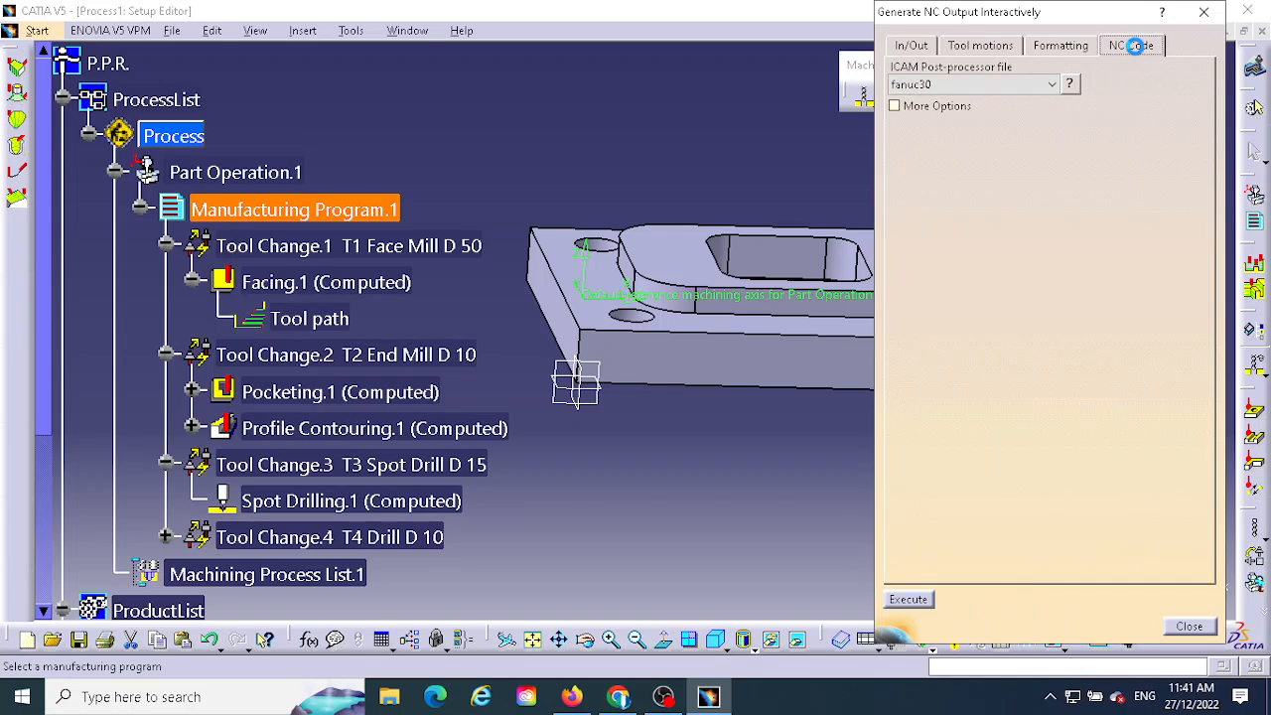
{"action": "left_click", "coordinate": [973, 85]}
{"action": "left_click", "coordinate": [972, 85]}
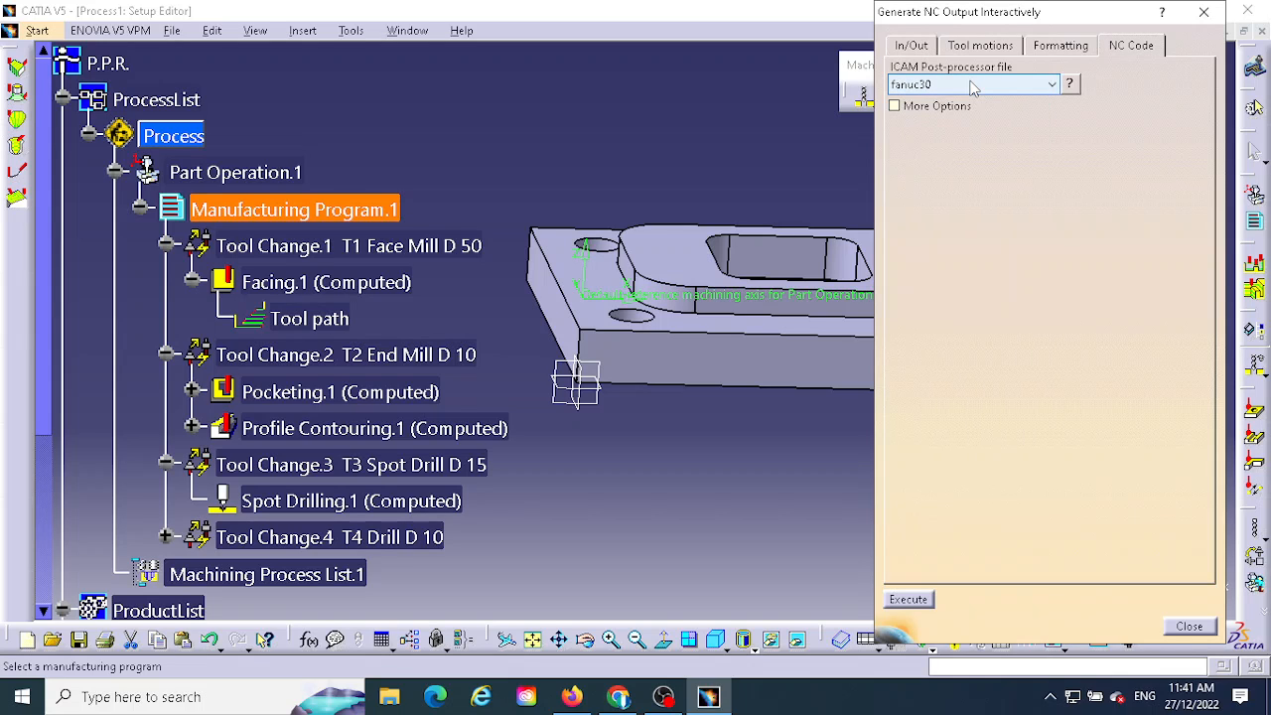
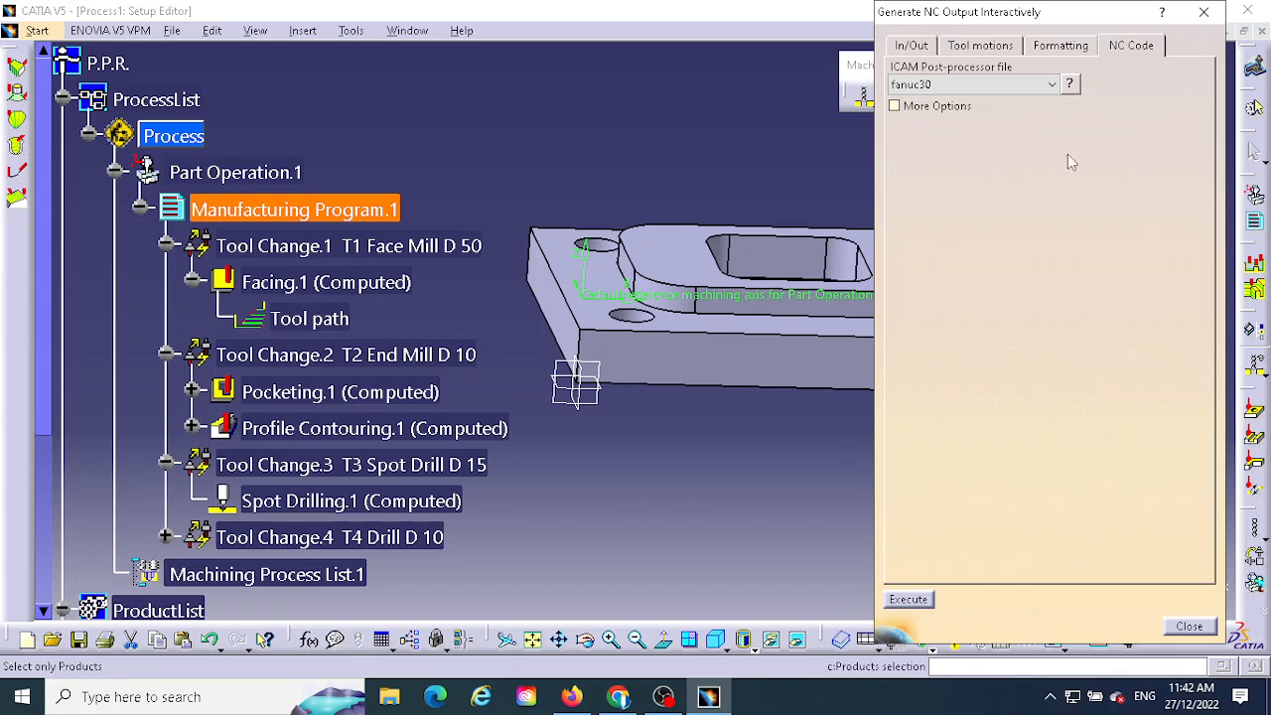
{"action": "left_click", "coordinate": [908, 599]}
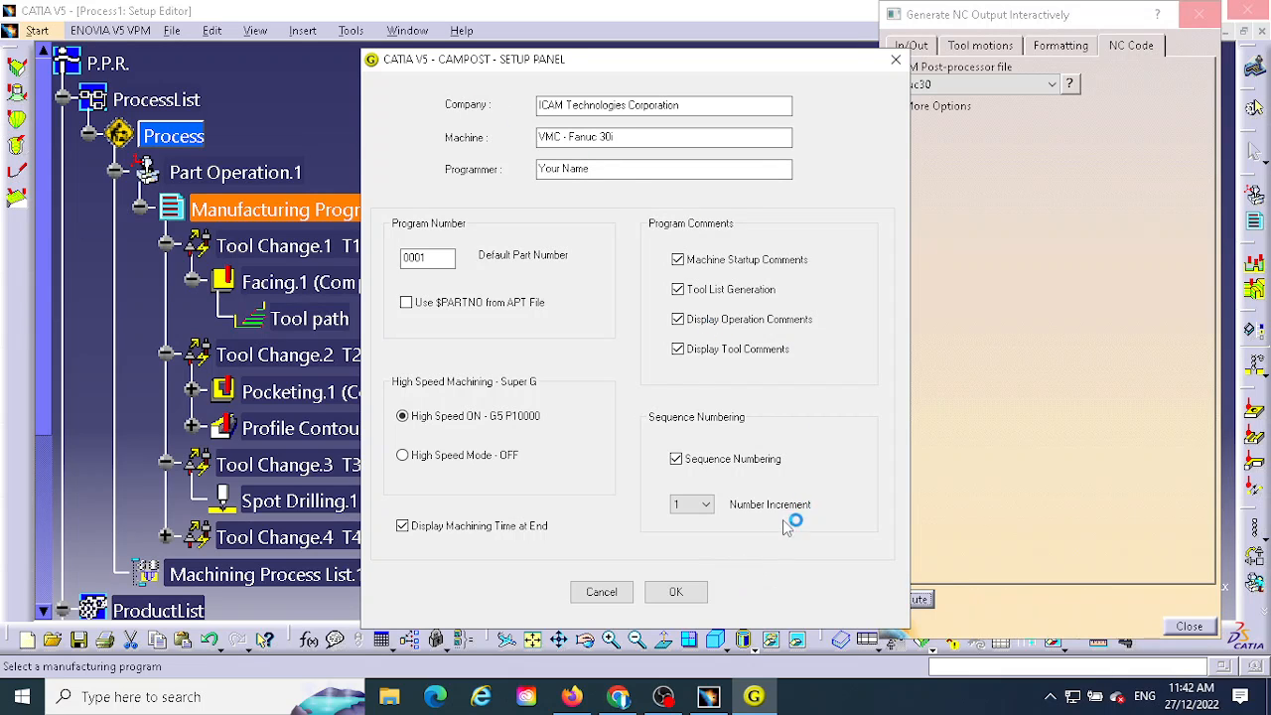
Step: Accept the CAMPOST setup panels of the first three operations with their default settings
{"action": "left_click", "coordinate": [685, 599]}
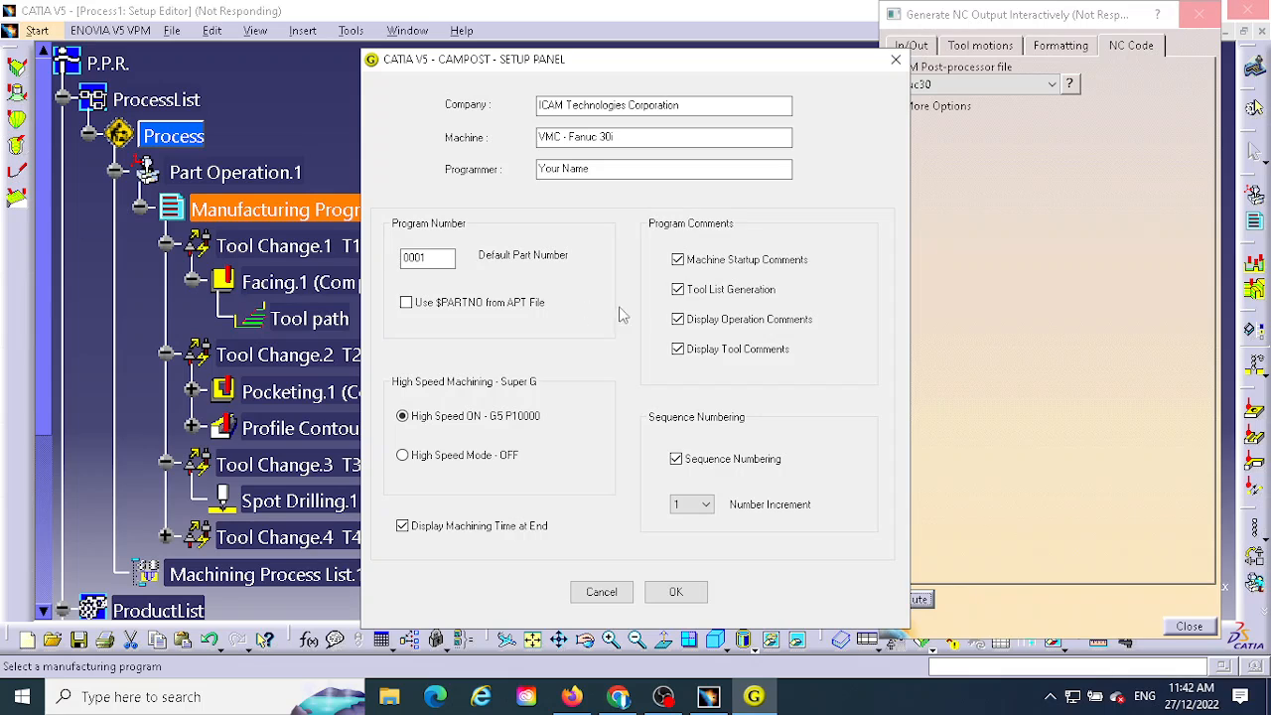
{"action": "left_click", "coordinate": [673, 594]}
{"action": "left_click", "coordinate": [676, 592]}
Step: Enter the programmer's name in the fourth operation's CAMPOST setup panel and accept it
{"action": "left_click", "coordinate": [592, 170]}
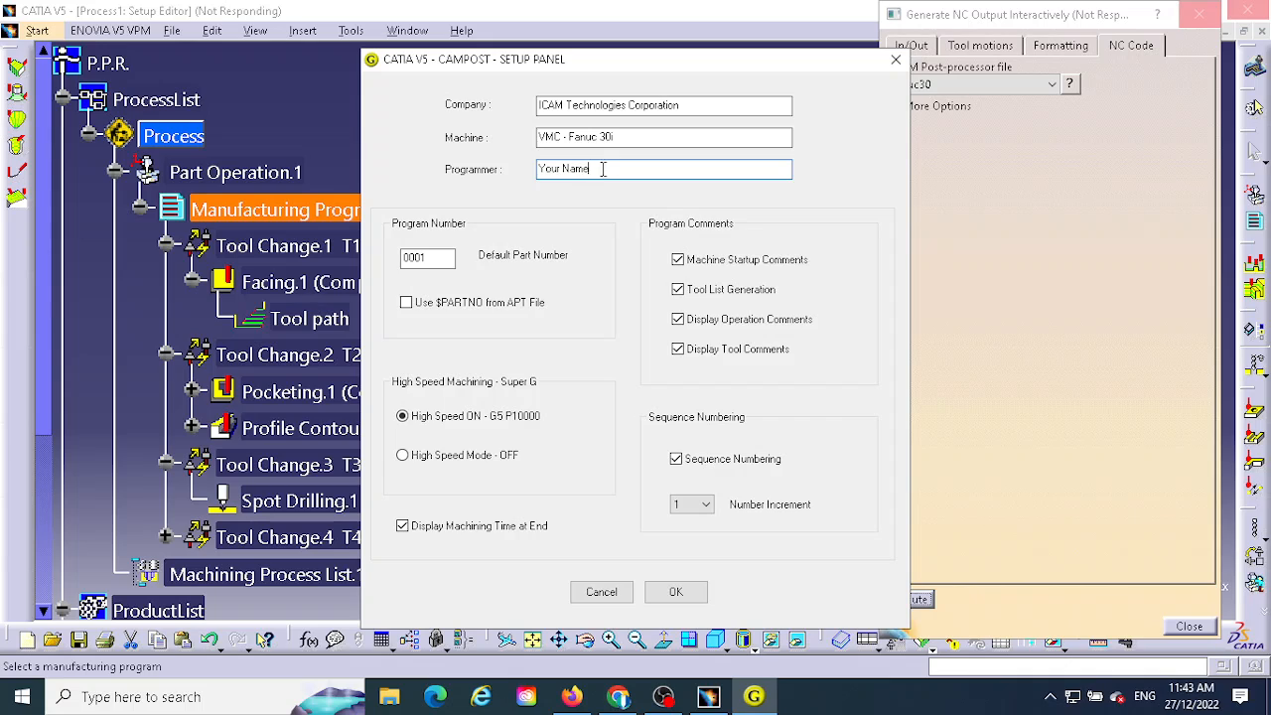
{"action": "left_click_drag", "start_coordinate": [602, 168], "coordinate": [540, 177]}
{"action": "type", "text": "Meb"}
{"action": "left_click", "coordinate": [675, 591]}
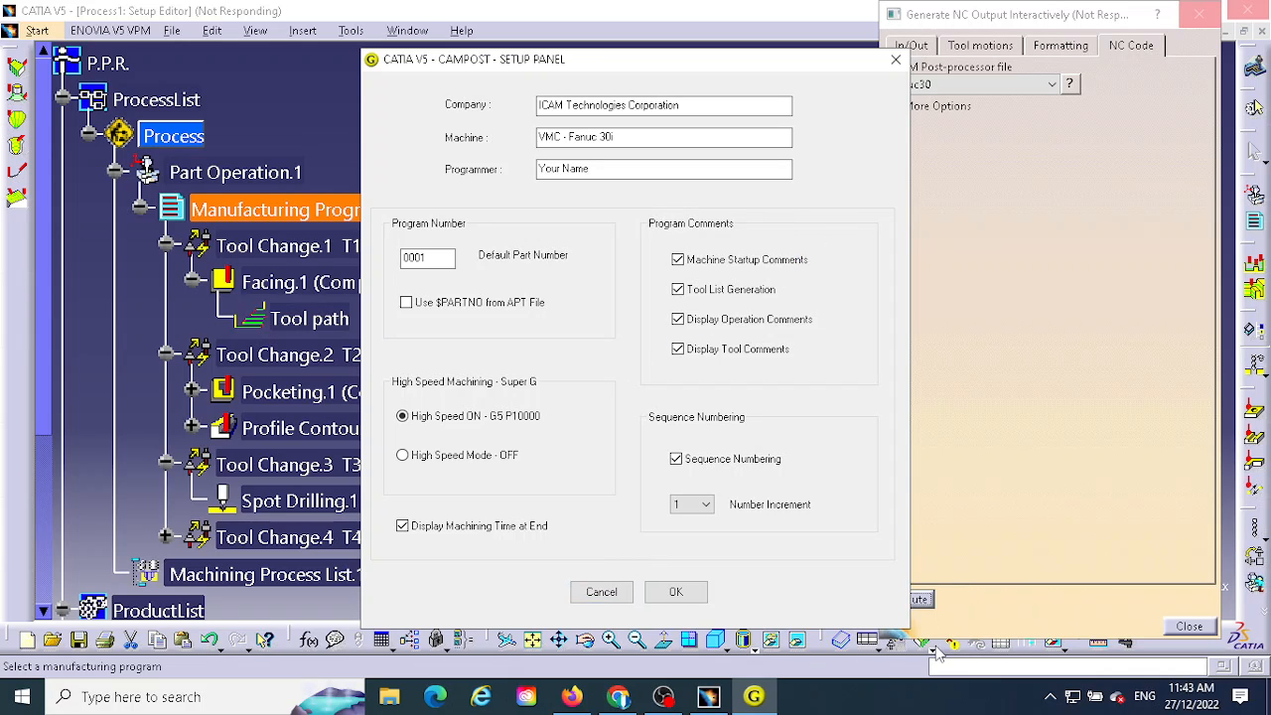
Step: Accept the last operation's CAMPOST setup panel with its default settings and close the NC output generation
{"action": "left_click", "coordinate": [677, 593]}
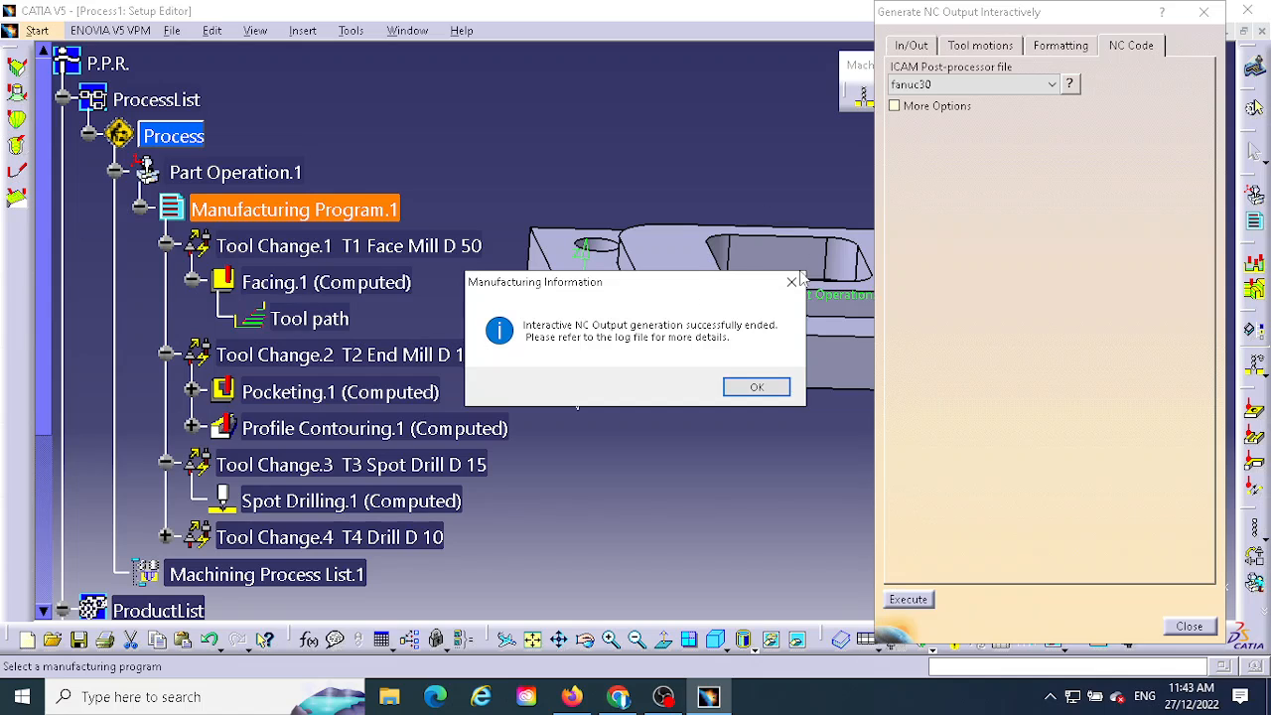
{"action": "left_click", "coordinate": [767, 388]}
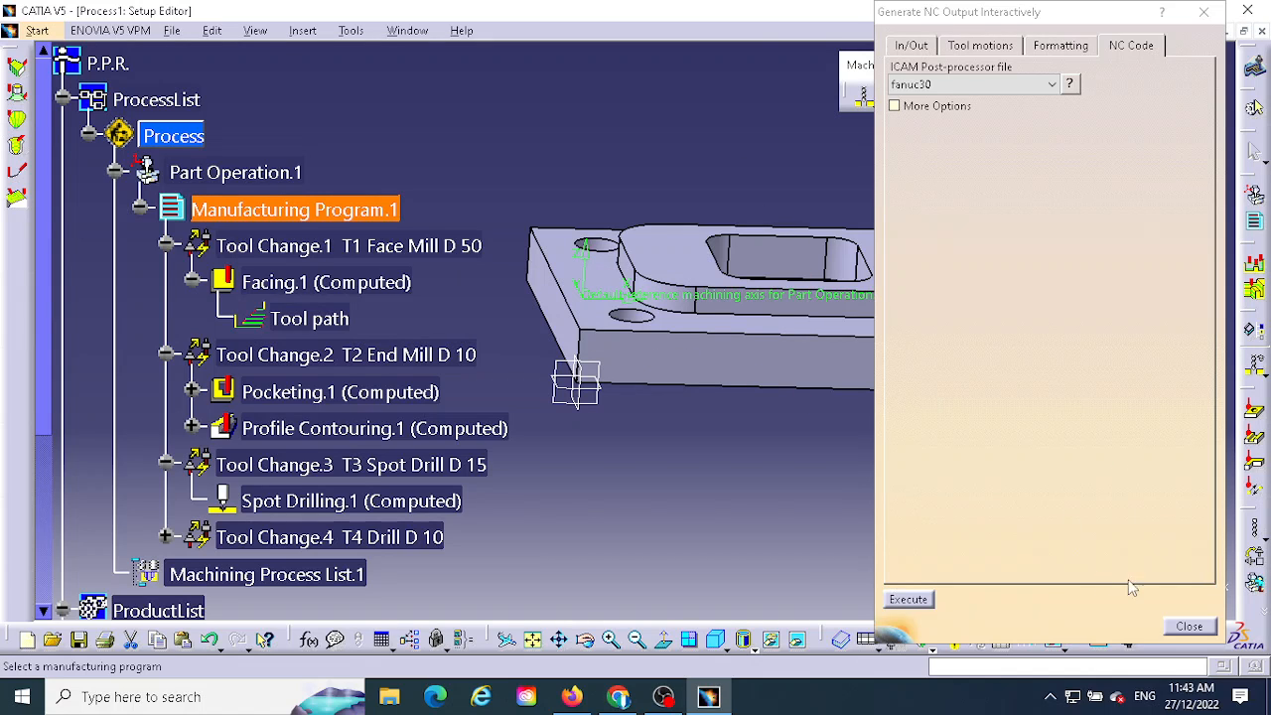
{"action": "left_click", "coordinate": [1189, 625]}
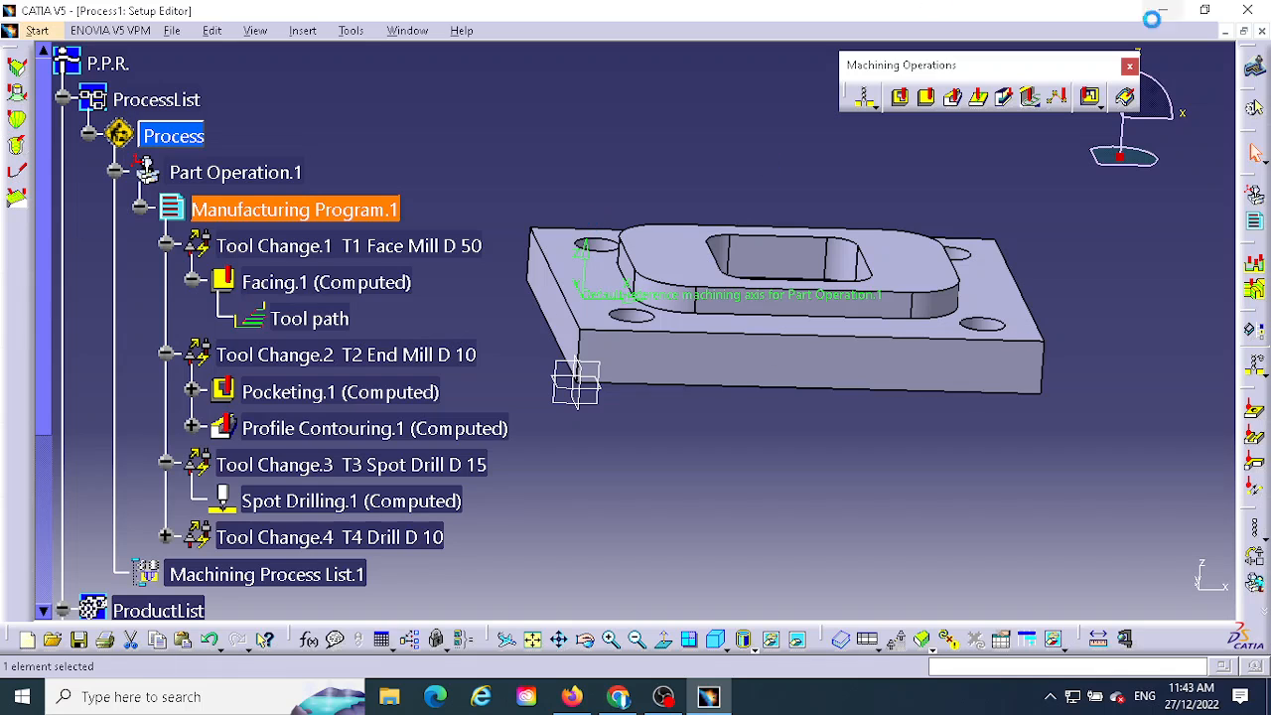
Step: Switch to File Explorer, open the NC code folder inside Desktop's CATIA machining folder, and look through the generated files
{"action": "left_click", "coordinate": [403, 699]}
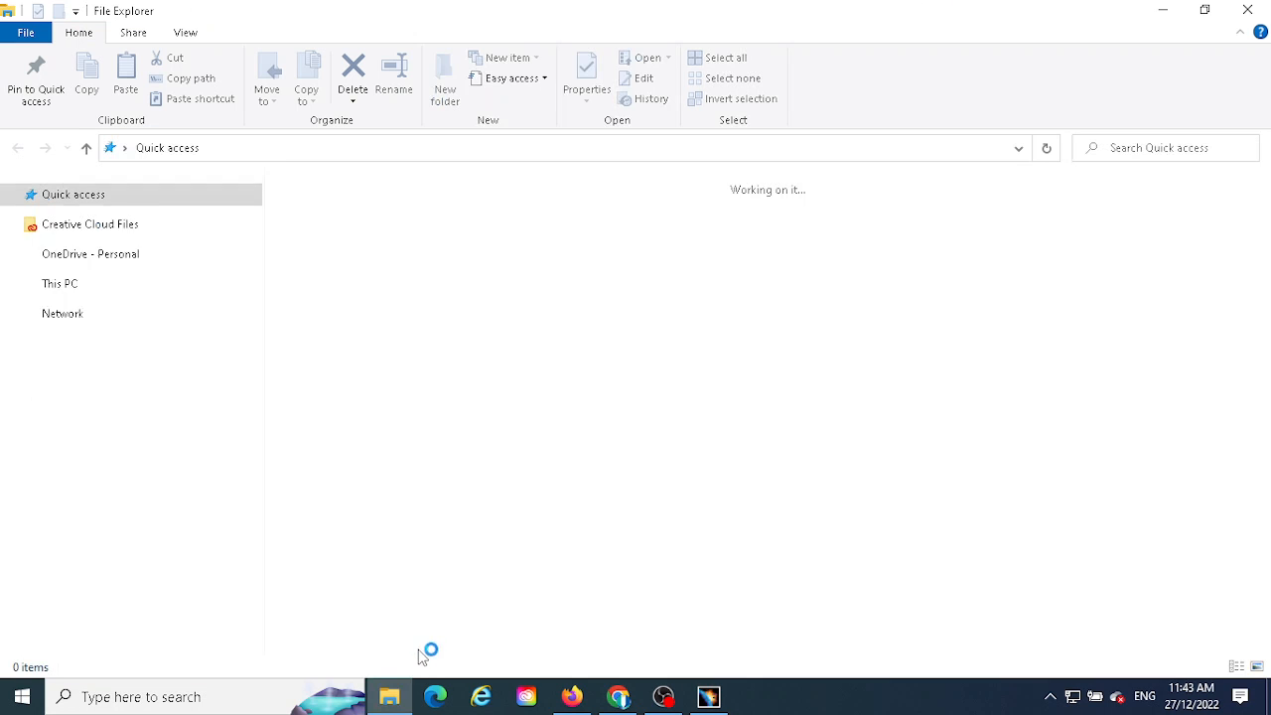
{"action": "left_click", "coordinate": [76, 242]}
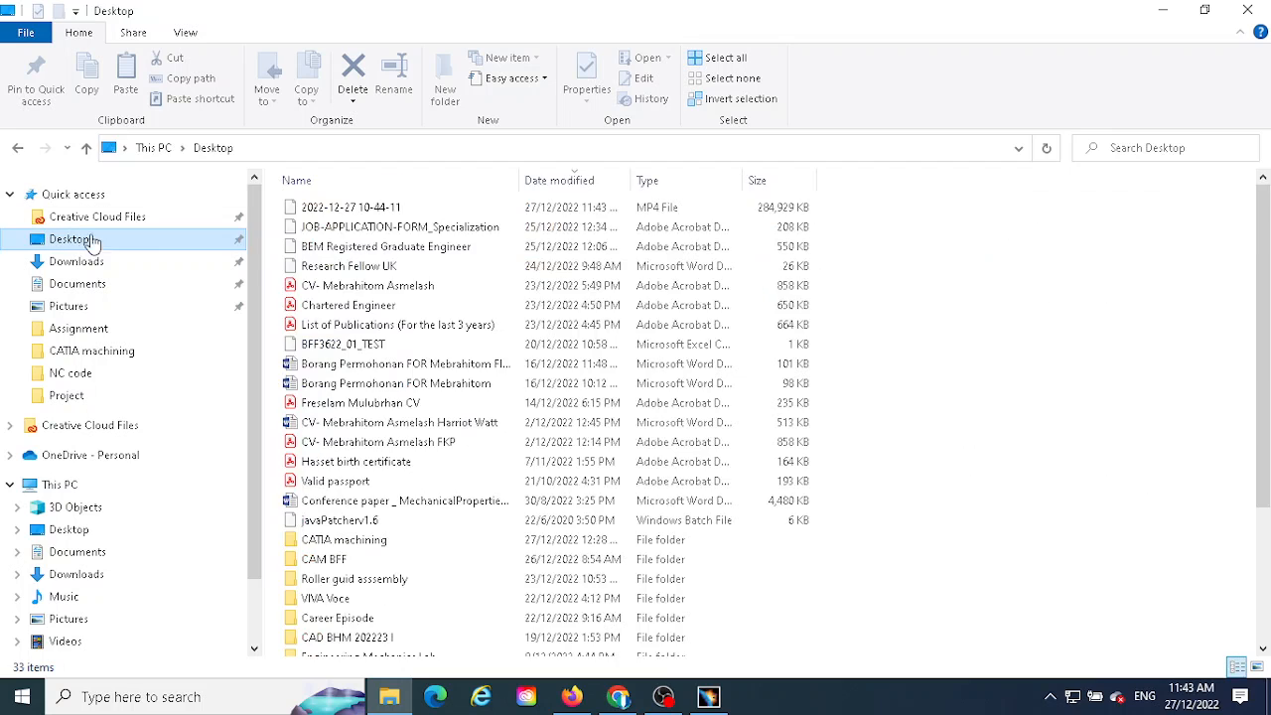
{"action": "double_click", "coordinate": [348, 541]}
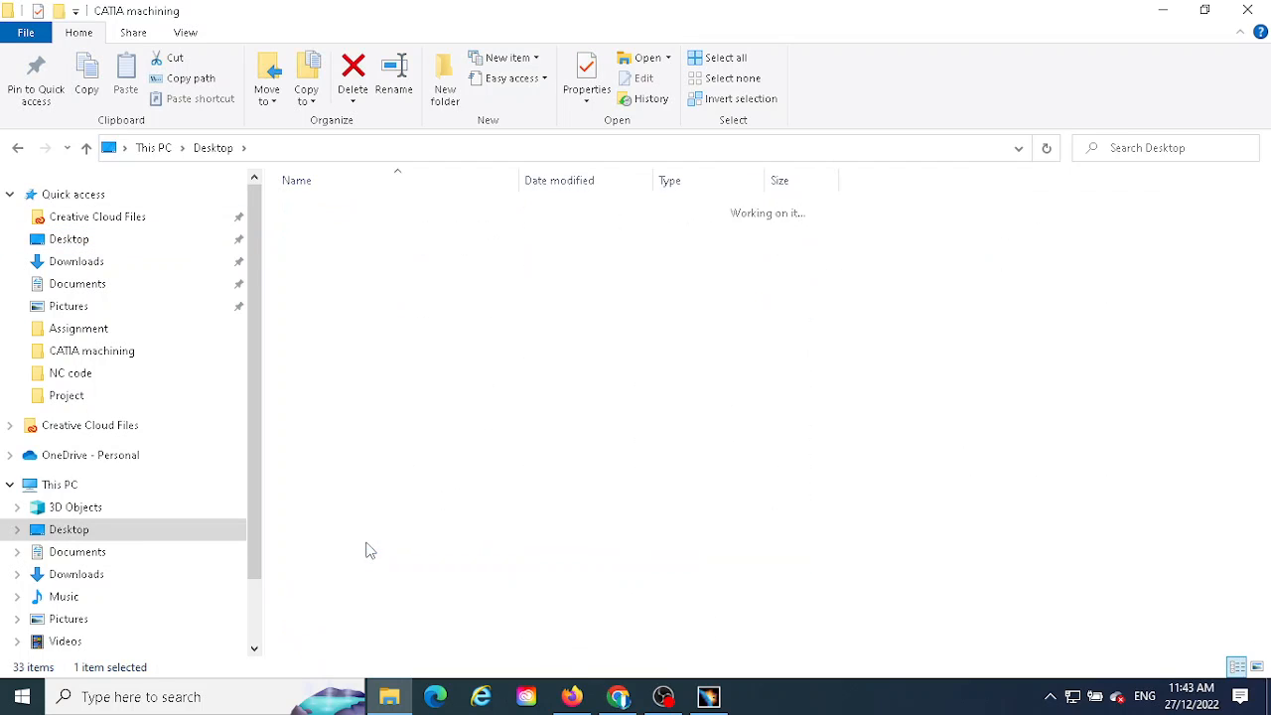
{"action": "double_click", "coordinate": [338, 213]}
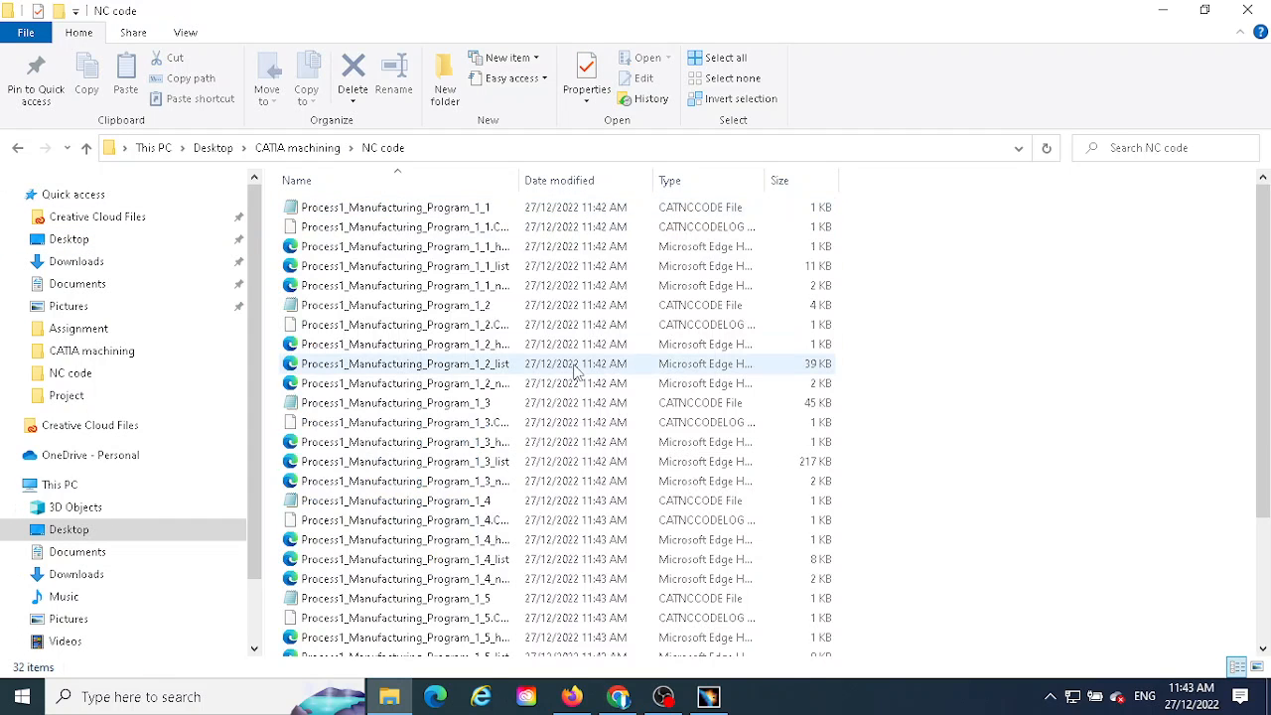
{"action": "scroll", "coordinate": [561, 383], "scroll_direction": "down", "scroll_amount": 3}
{"action": "scroll", "coordinate": [561, 402], "scroll_direction": "up", "scroll_amount": 3}
{"action": "scroll", "coordinate": [486, 474], "scroll_direction": "down", "scroll_amount": 3}
{"action": "scroll", "coordinate": [486, 474], "scroll_direction": "up", "scroll_amount": 3}
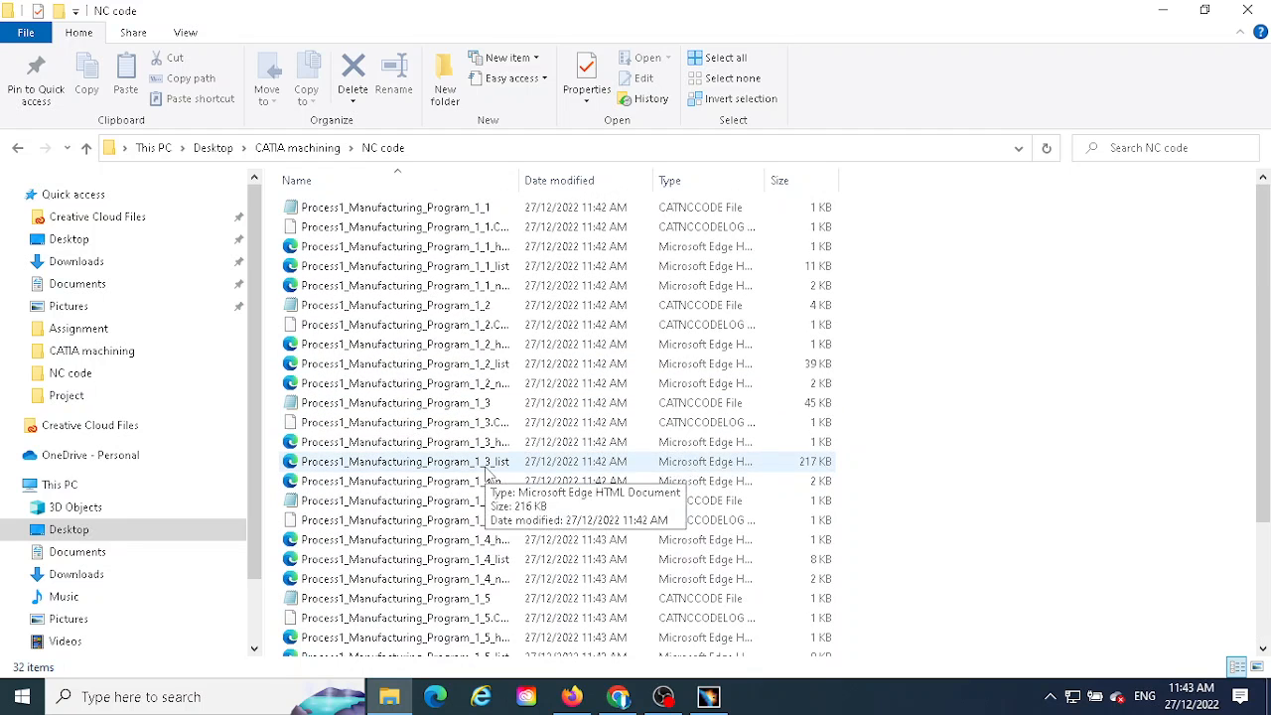
Step: Open the Process1_Manufacturing_Program_1_1 CATNCCode file, review its facing G-code from header to end, and close it
{"action": "double_click", "coordinate": [397, 207]}
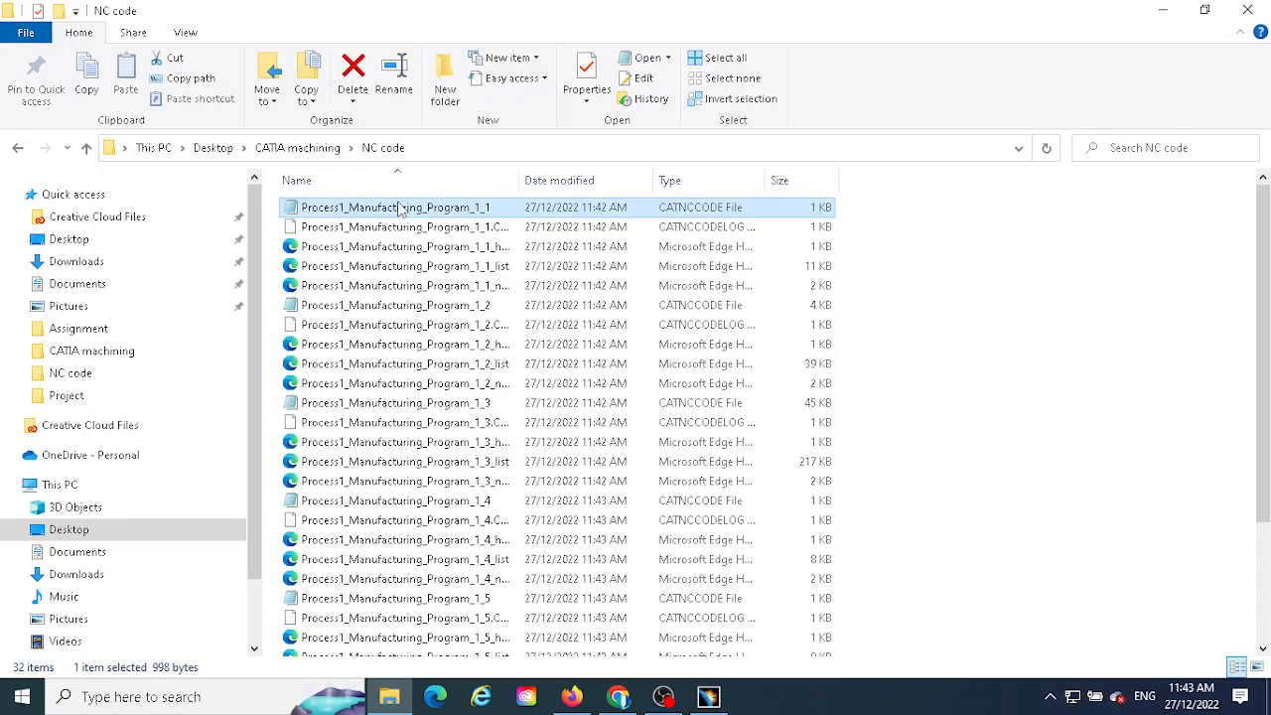
{"action": "scroll", "coordinate": [245, 368], "scroll_direction": "down", "scroll_amount": 8}
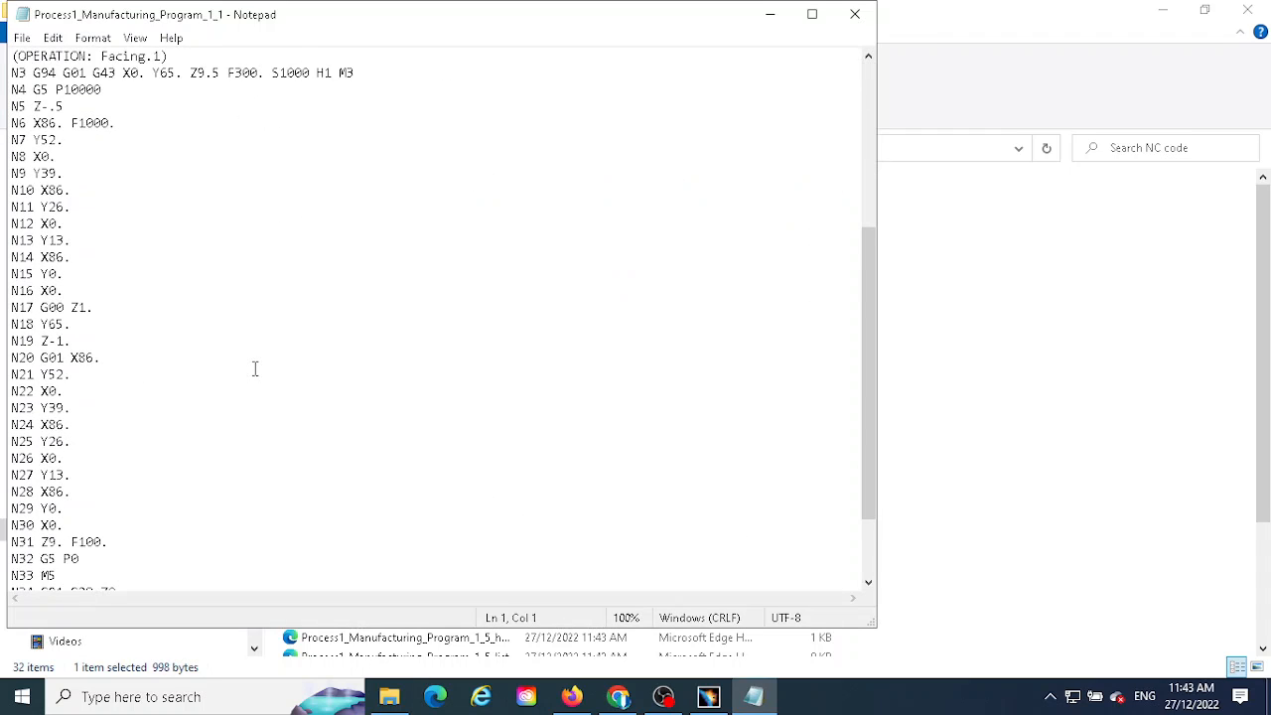
{"action": "scroll", "coordinate": [273, 371], "scroll_direction": "up", "scroll_amount": 8}
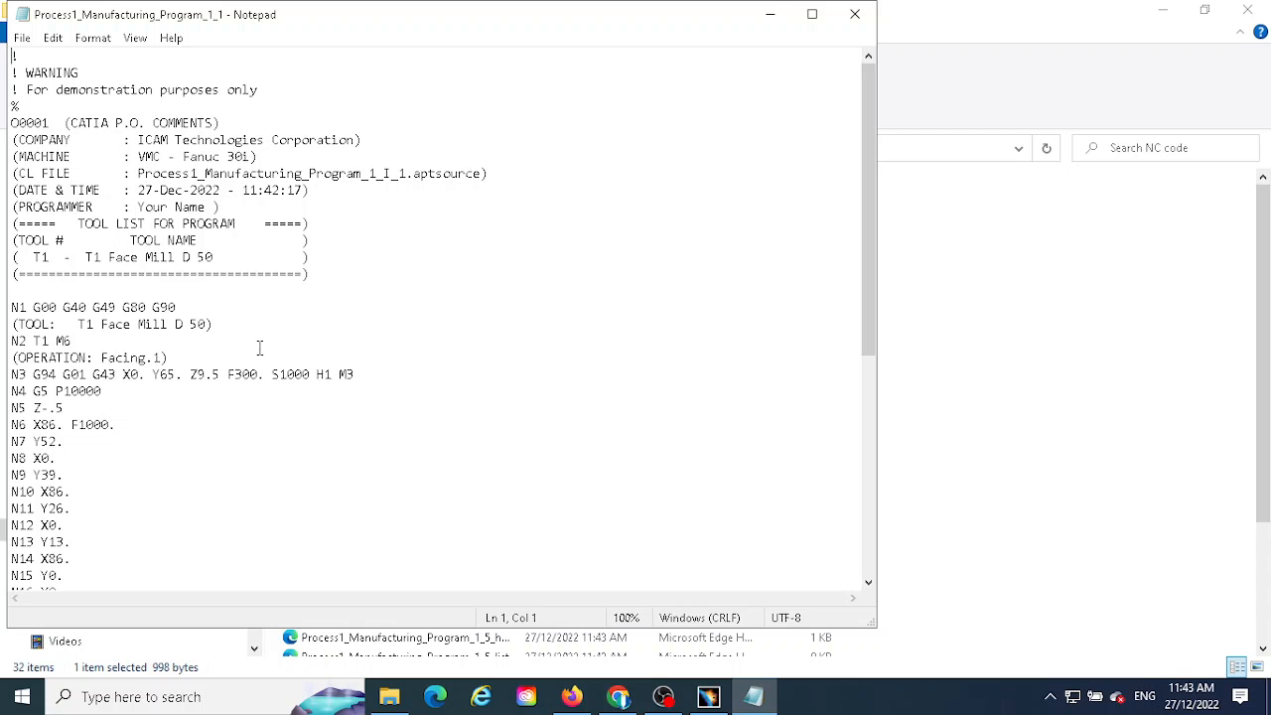
{"action": "scroll", "coordinate": [259, 348], "scroll_direction": "down", "scroll_amount": 6}
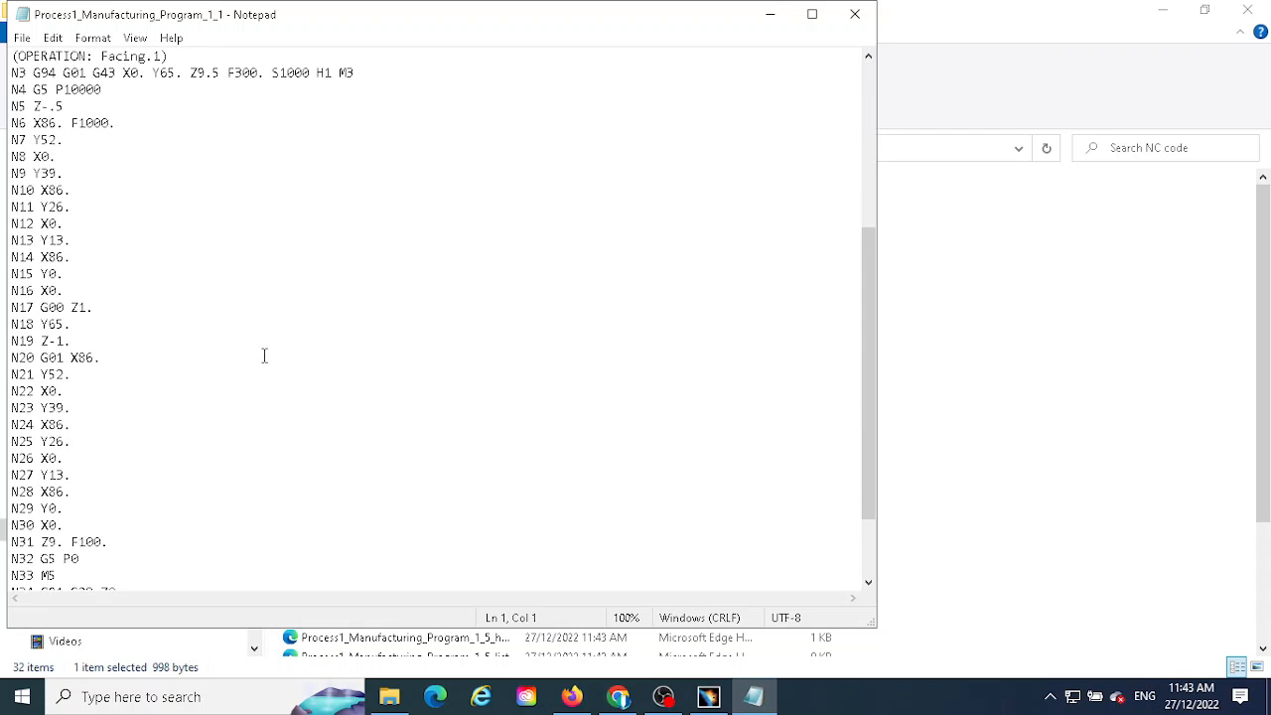
{"action": "scroll", "coordinate": [264, 354], "scroll_direction": "up", "scroll_amount": 6}
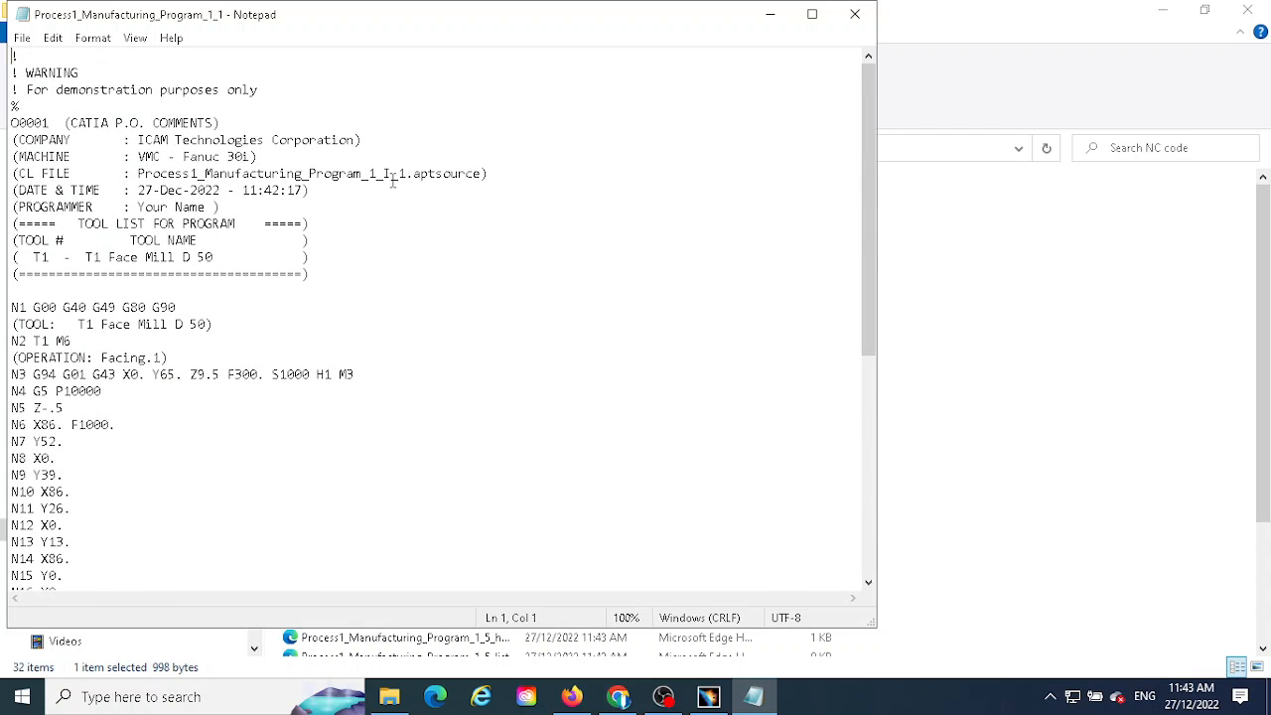
{"action": "scroll", "coordinate": [402, 194], "scroll_direction": "down", "scroll_amount": 8}
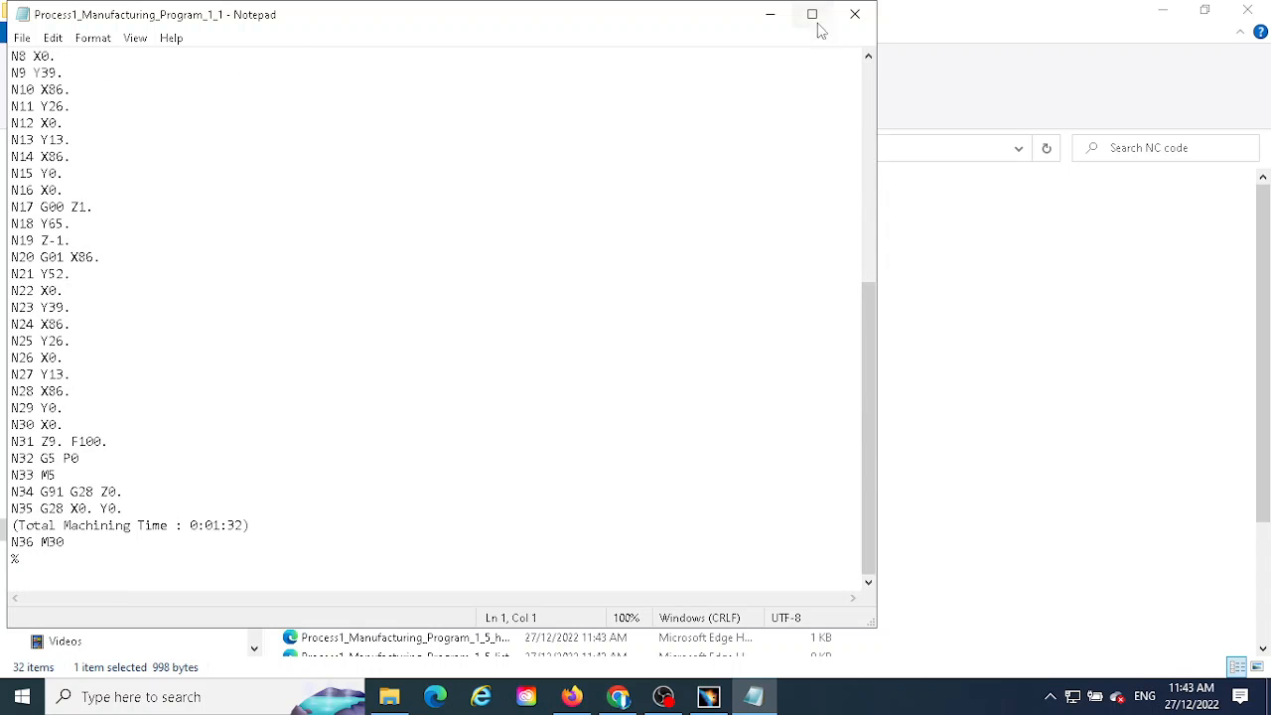
{"action": "left_click", "coordinate": [854, 14]}
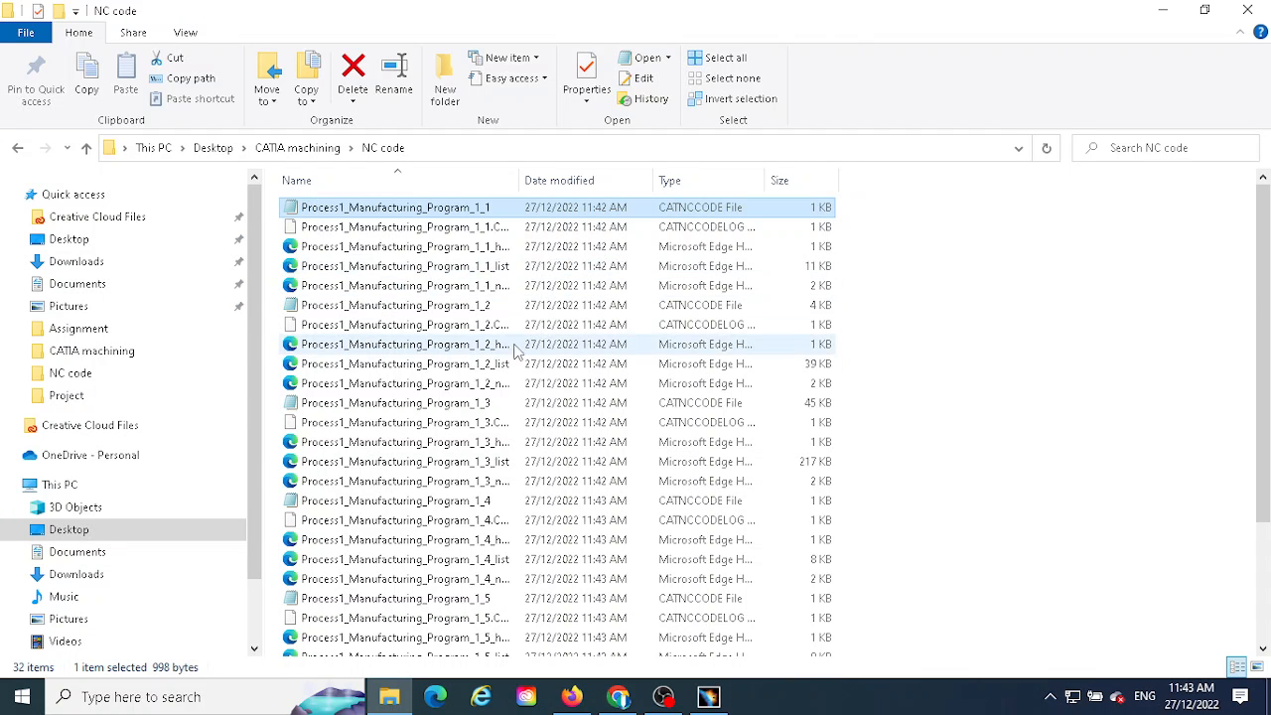
Step: Open the Process1_Manufacturing_Program_1_I text log in the NC code folder and close it
{"action": "scroll", "coordinate": [520, 358], "scroll_direction": "down", "scroll_amount": 3}
{"action": "double_click", "coordinate": [380, 528]}
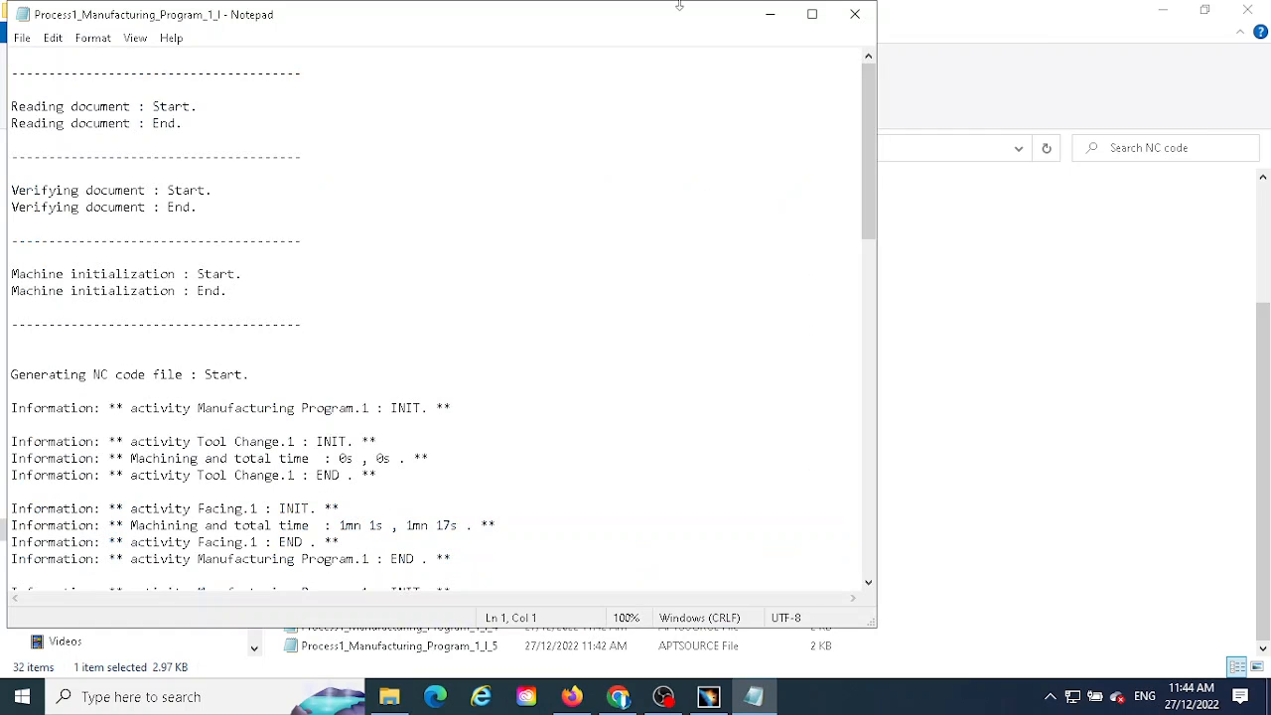
{"action": "left_click", "coordinate": [853, 13]}
Step: Open the Process1_Manufacturing_Program_1_I_1 APT source file, examine its tool change and facing moves, and close it
{"action": "scroll", "coordinate": [437, 397], "scroll_direction": "up", "scroll_amount": 3}
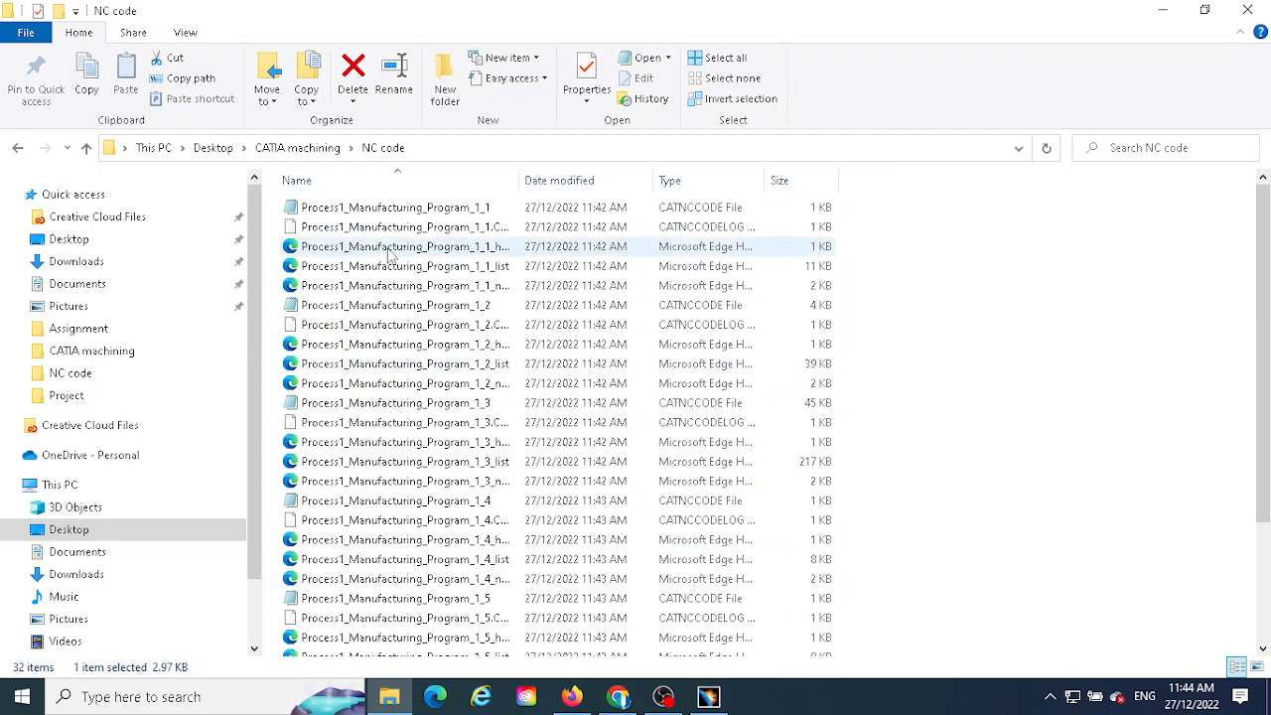
{"action": "scroll", "coordinate": [508, 443], "scroll_direction": "down", "scroll_amount": 3}
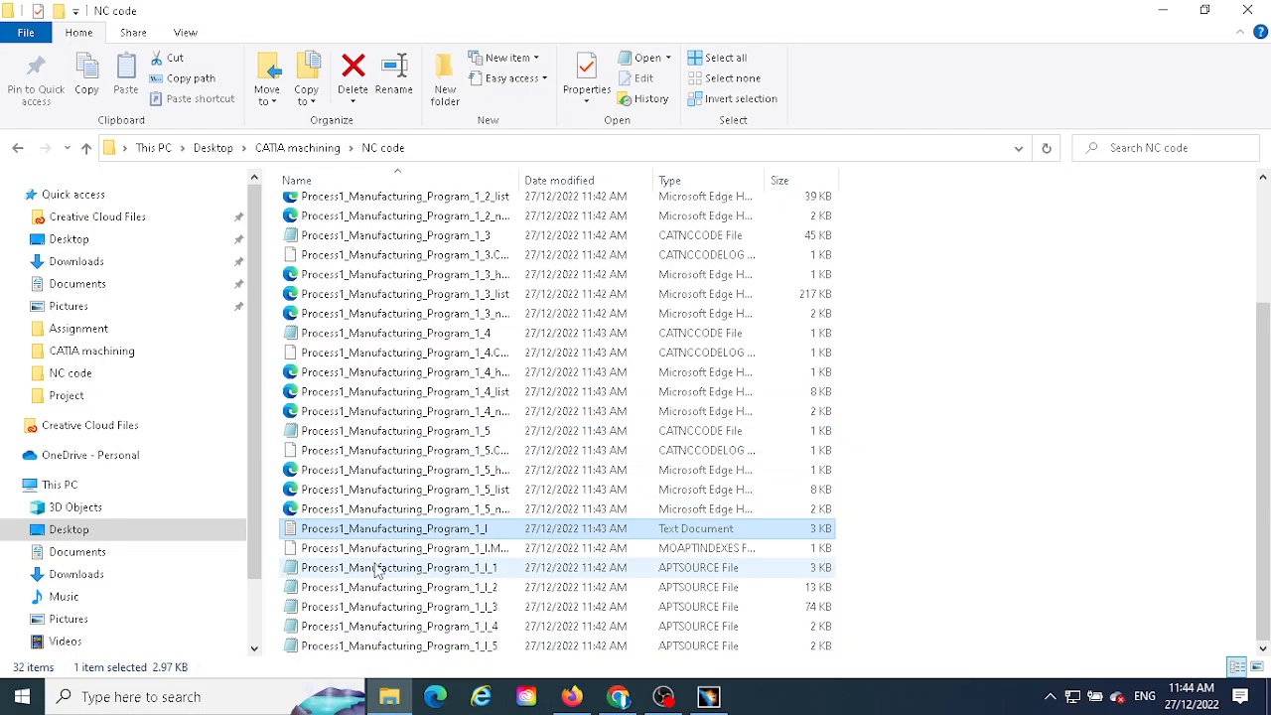
{"action": "double_click", "coordinate": [377, 569]}
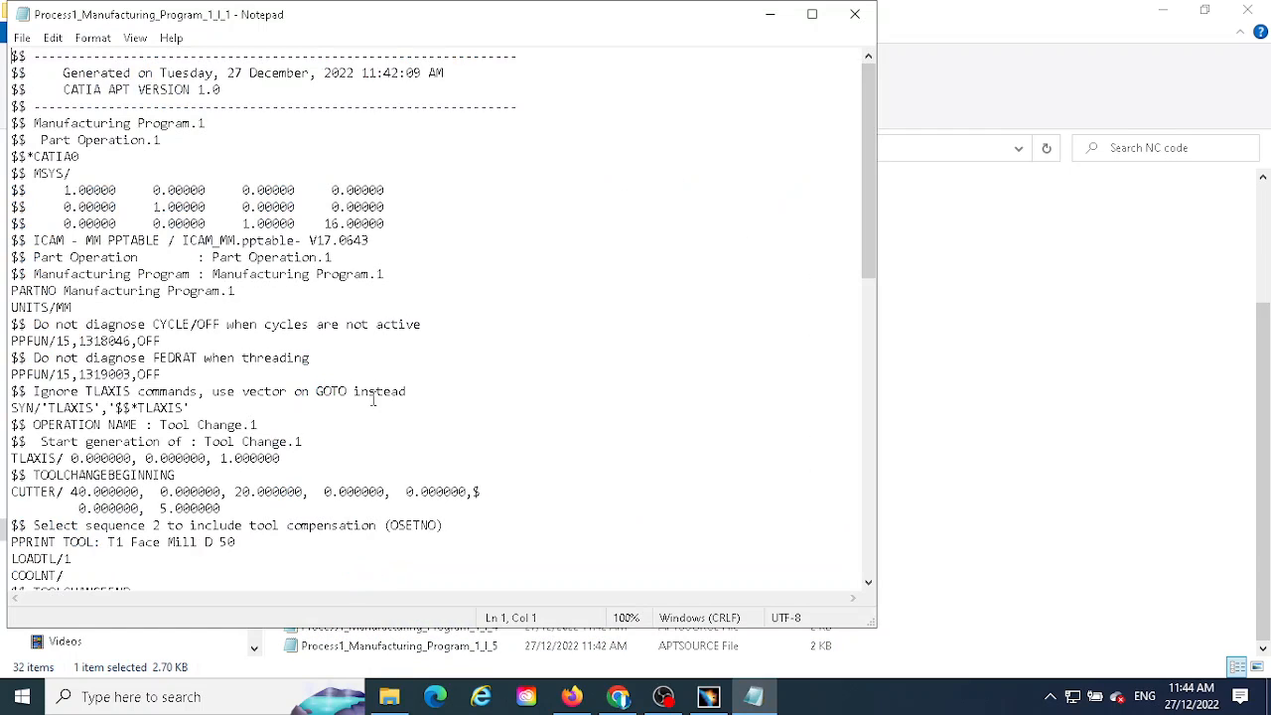
{"action": "scroll", "coordinate": [282, 329], "scroll_direction": "down", "scroll_amount": 7}
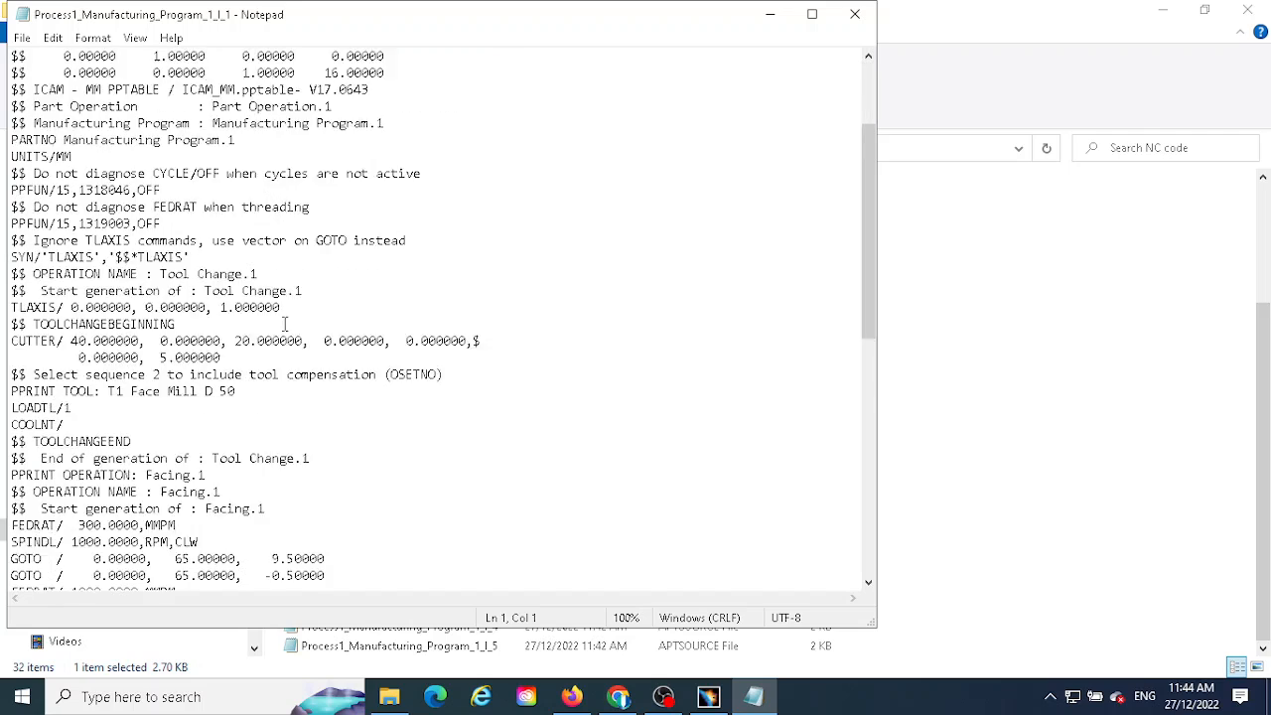
{"action": "scroll", "coordinate": [291, 326], "scroll_direction": "down", "scroll_amount": 8}
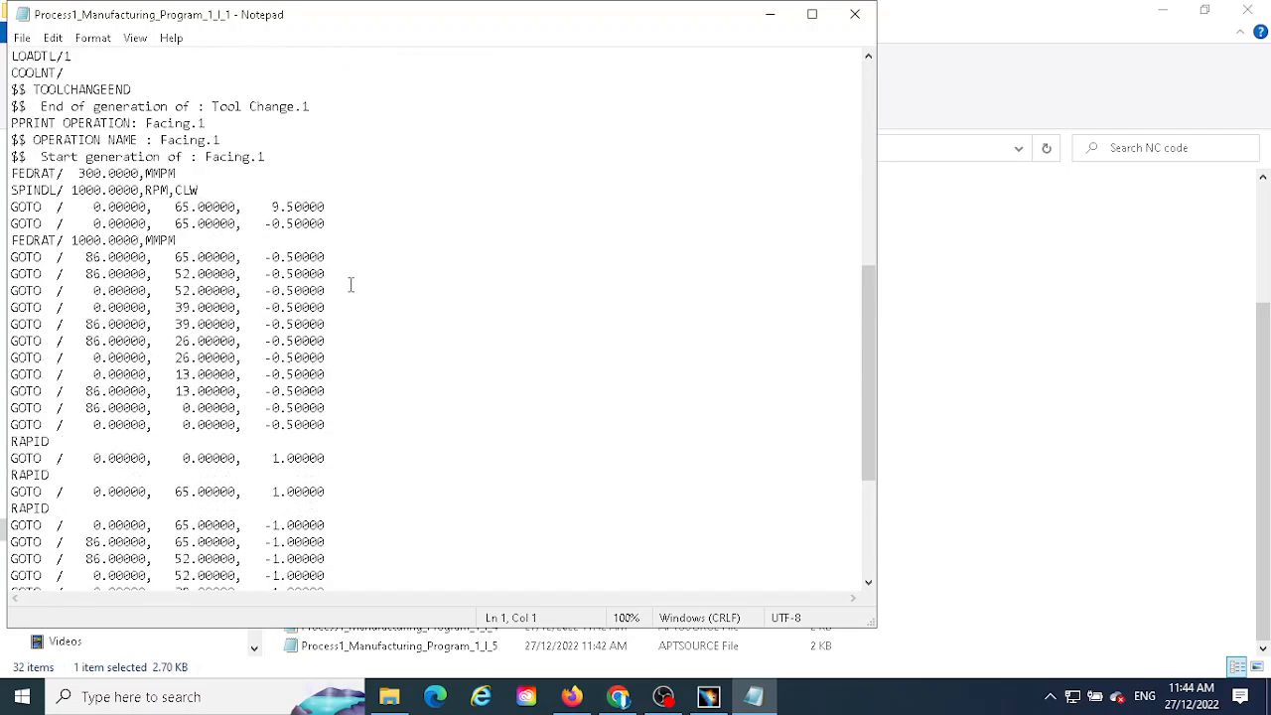
{"action": "left_click", "coordinate": [855, 14]}
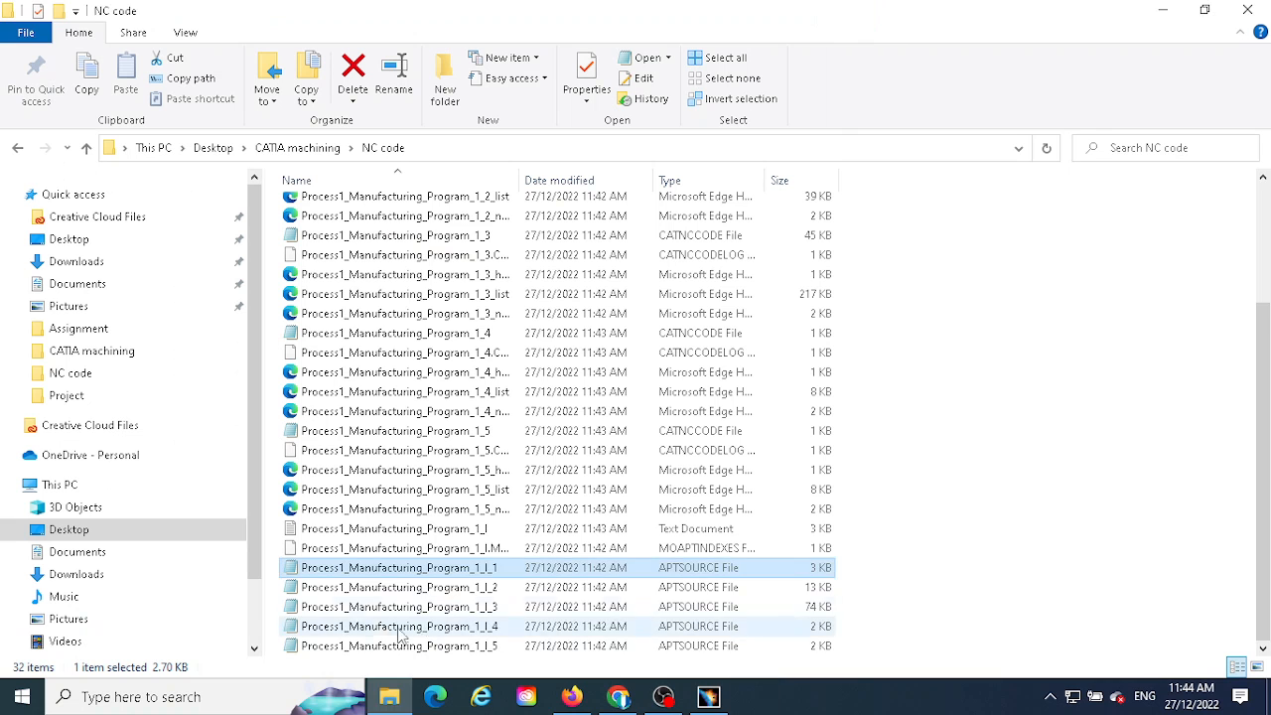
Step: Open the Process1_Manufacturing_Program_1_I_2 APT source file, examine its pocketing moves, and close it
{"action": "double_click", "coordinate": [347, 588]}
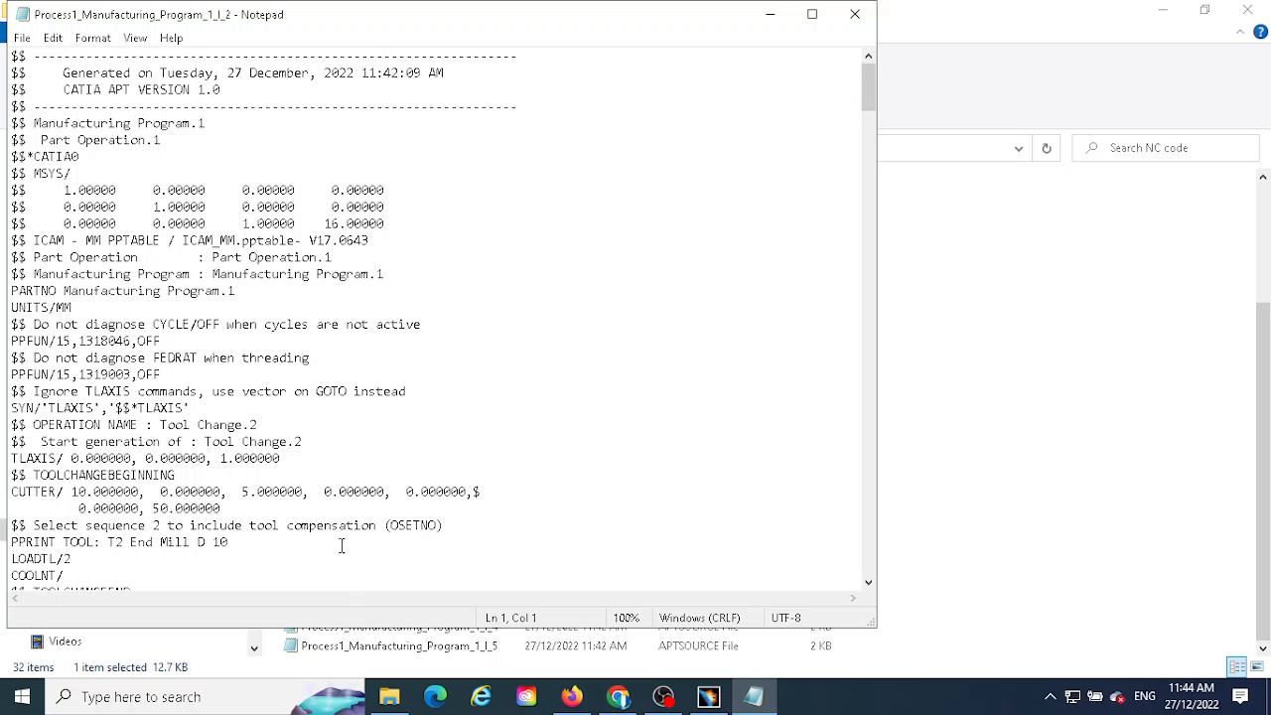
{"action": "scroll", "coordinate": [257, 360], "scroll_direction": "down", "scroll_amount": 14}
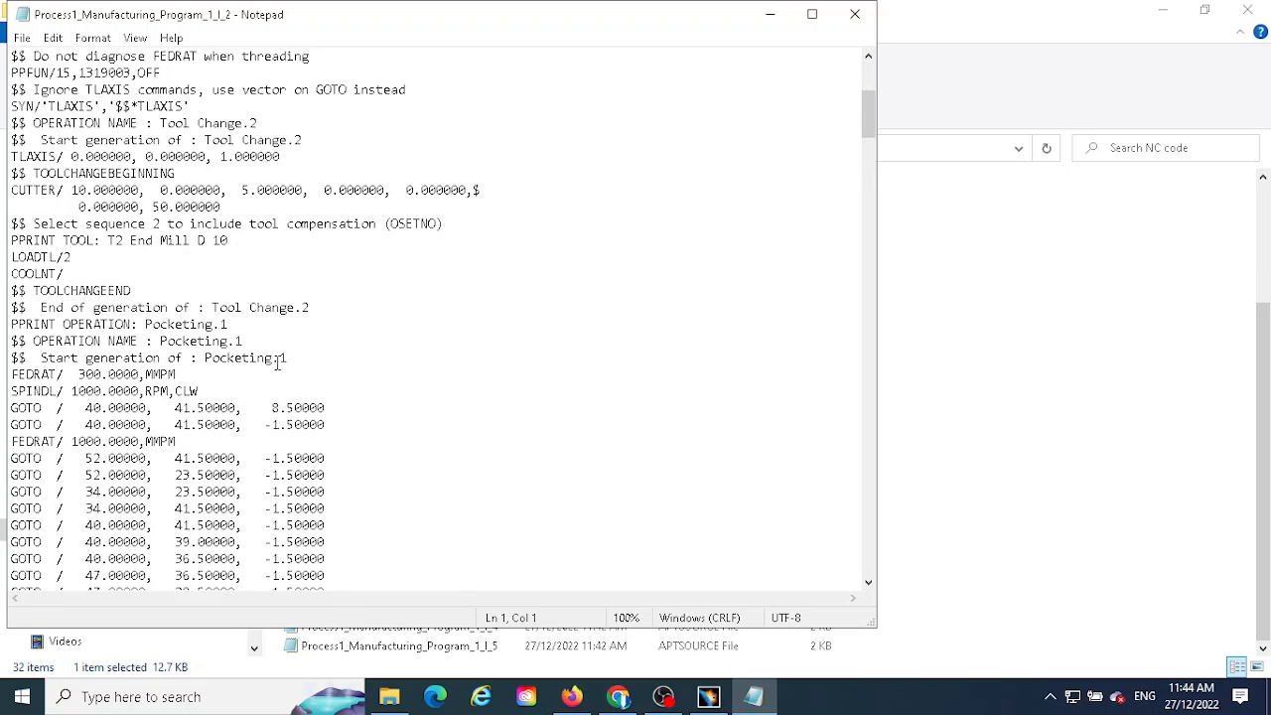
{"action": "left_click", "coordinate": [855, 14]}
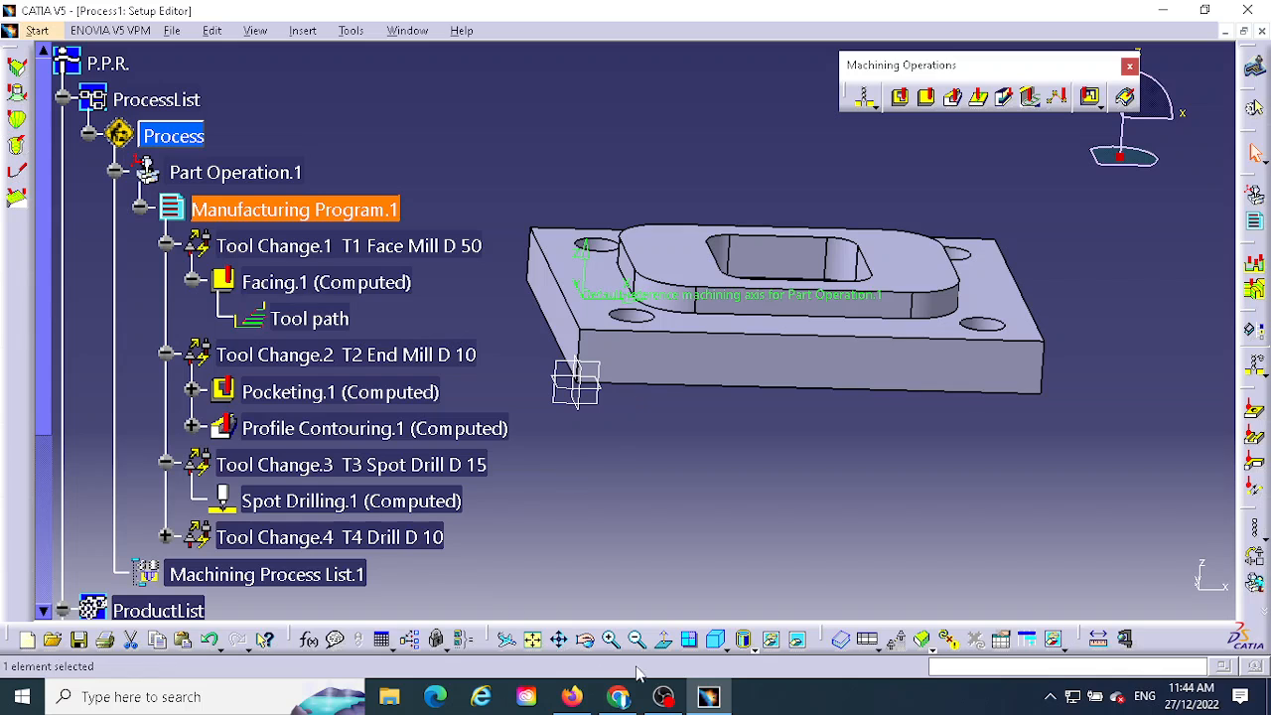
Step: Delete all generated files from the NC code folder inside Desktop's CATIA machining folder and return to CATIA
{"action": "left_click", "coordinate": [389, 697]}
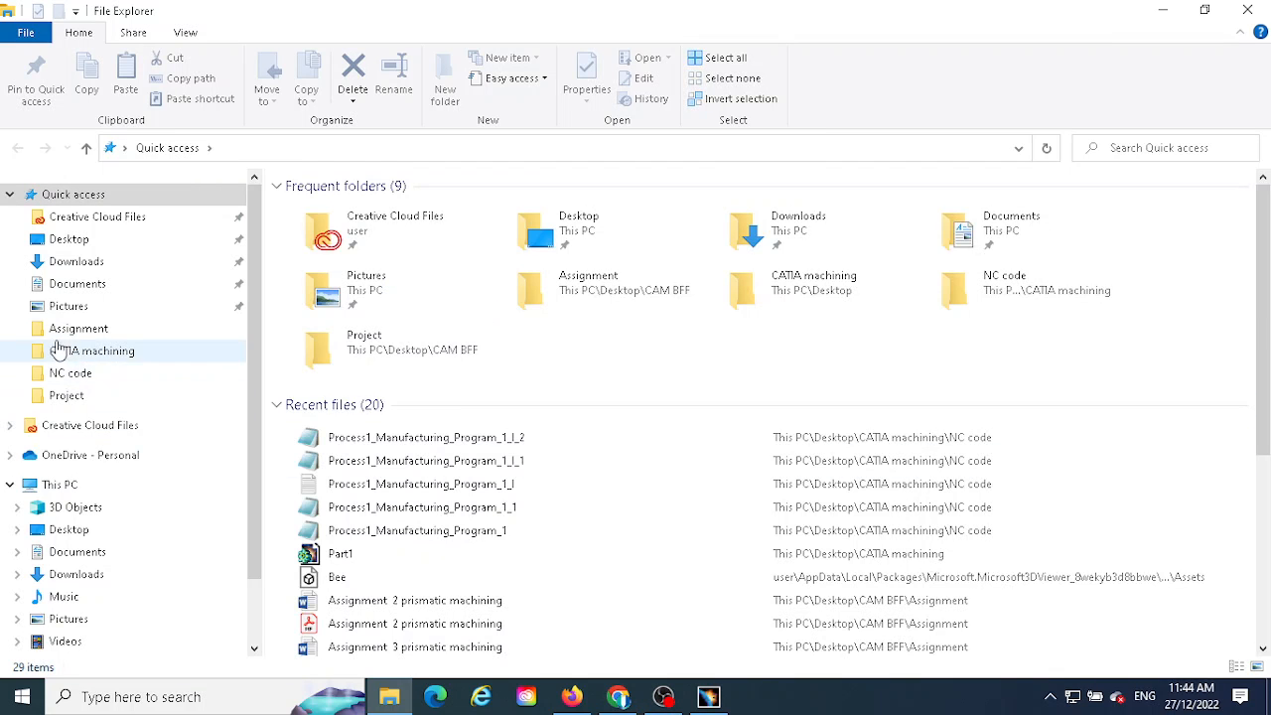
{"action": "left_click", "coordinate": [111, 352]}
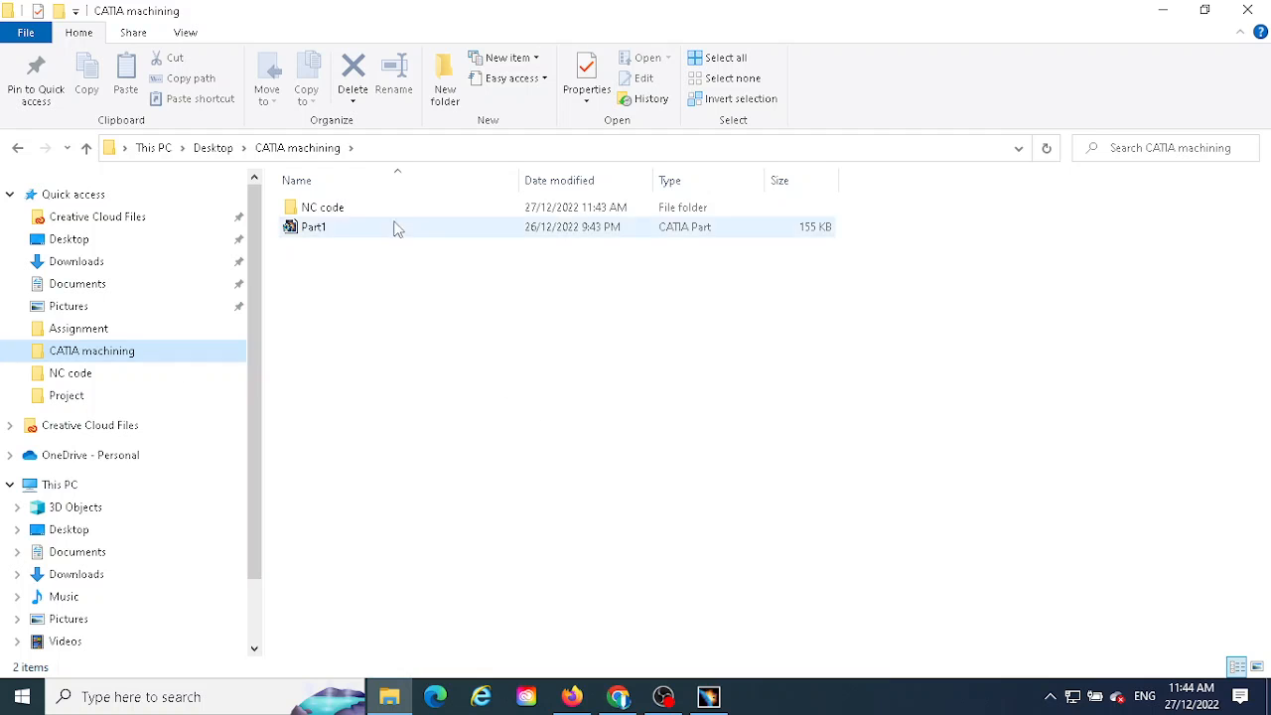
{"action": "double_click", "coordinate": [363, 208]}
{"action": "scroll", "coordinate": [466, 328], "scroll_direction": "down", "scroll_amount": 3}
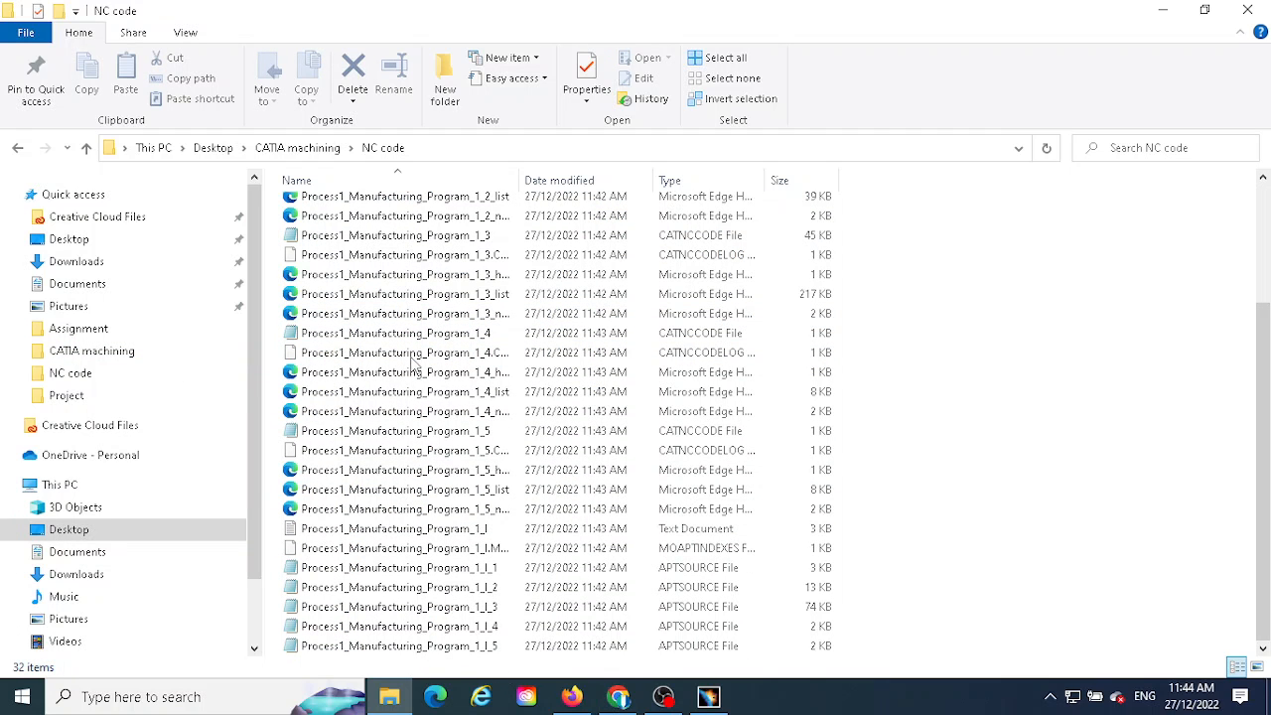
{"action": "scroll", "coordinate": [437, 372], "scroll_direction": "up", "scroll_amount": 3}
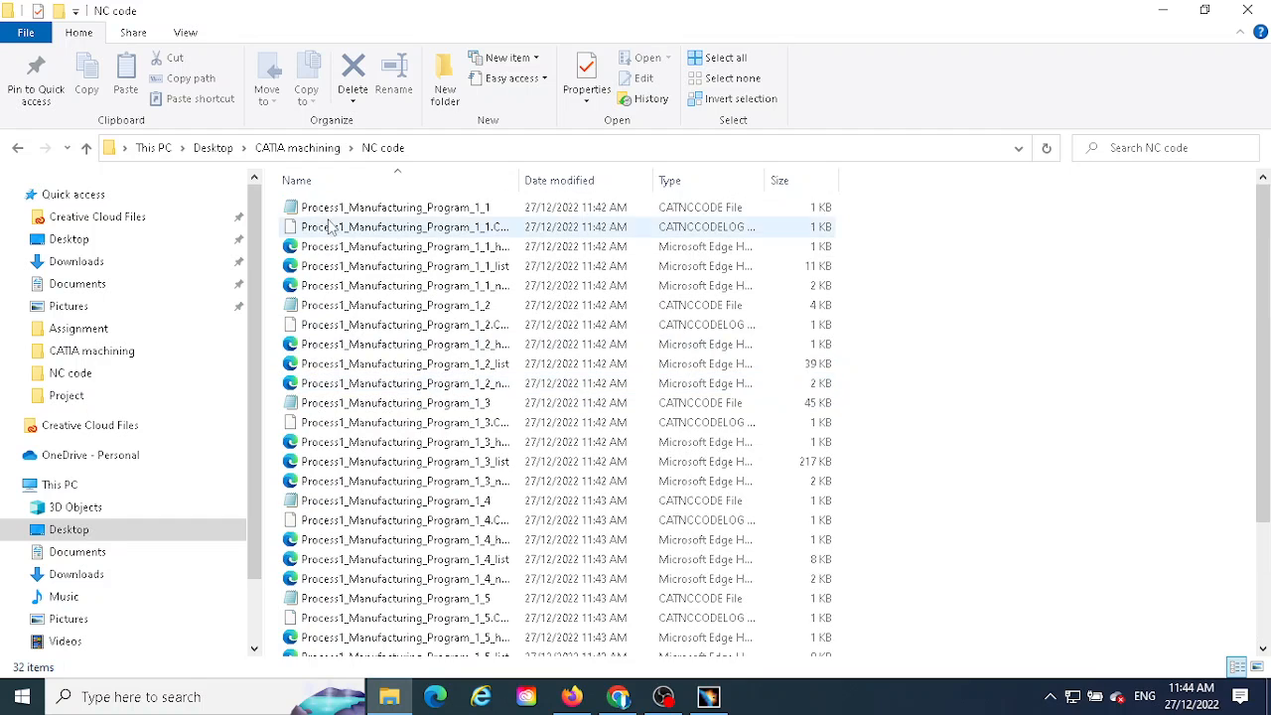
{"action": "left_click", "coordinate": [345, 210]}
{"action": "key", "text": "ctrl+a"}
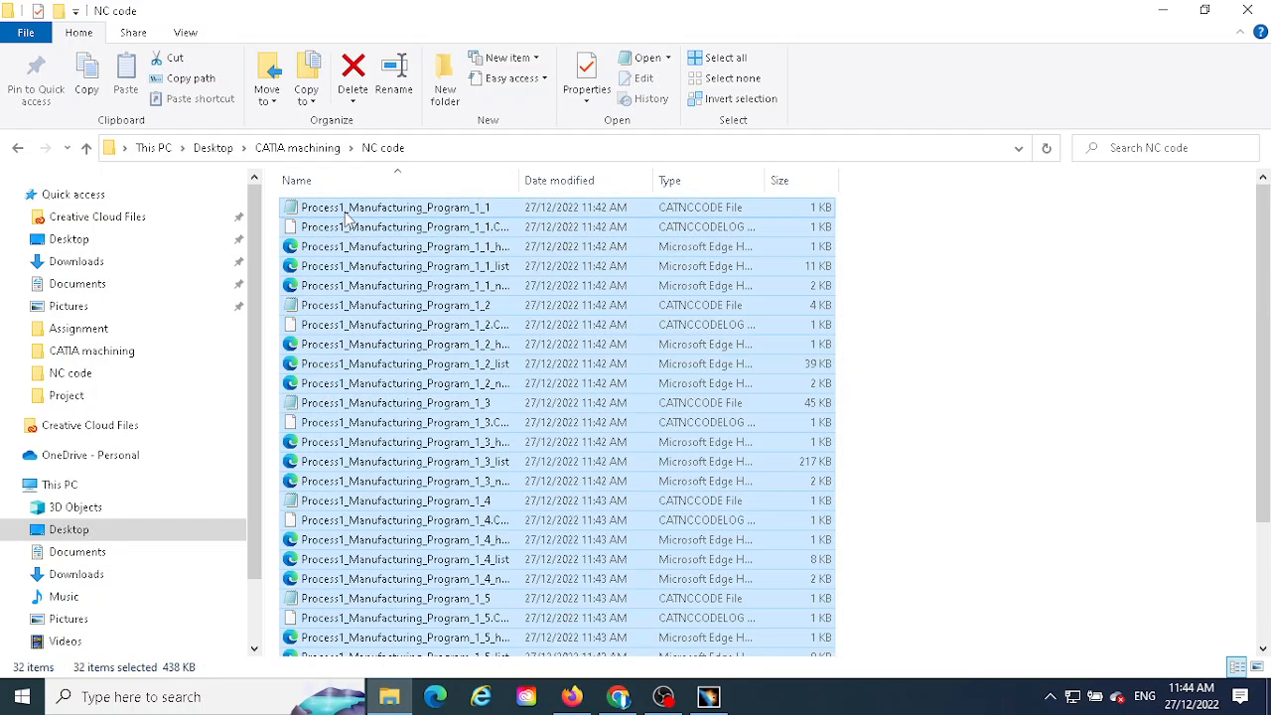
{"action": "key", "text": "Delete"}
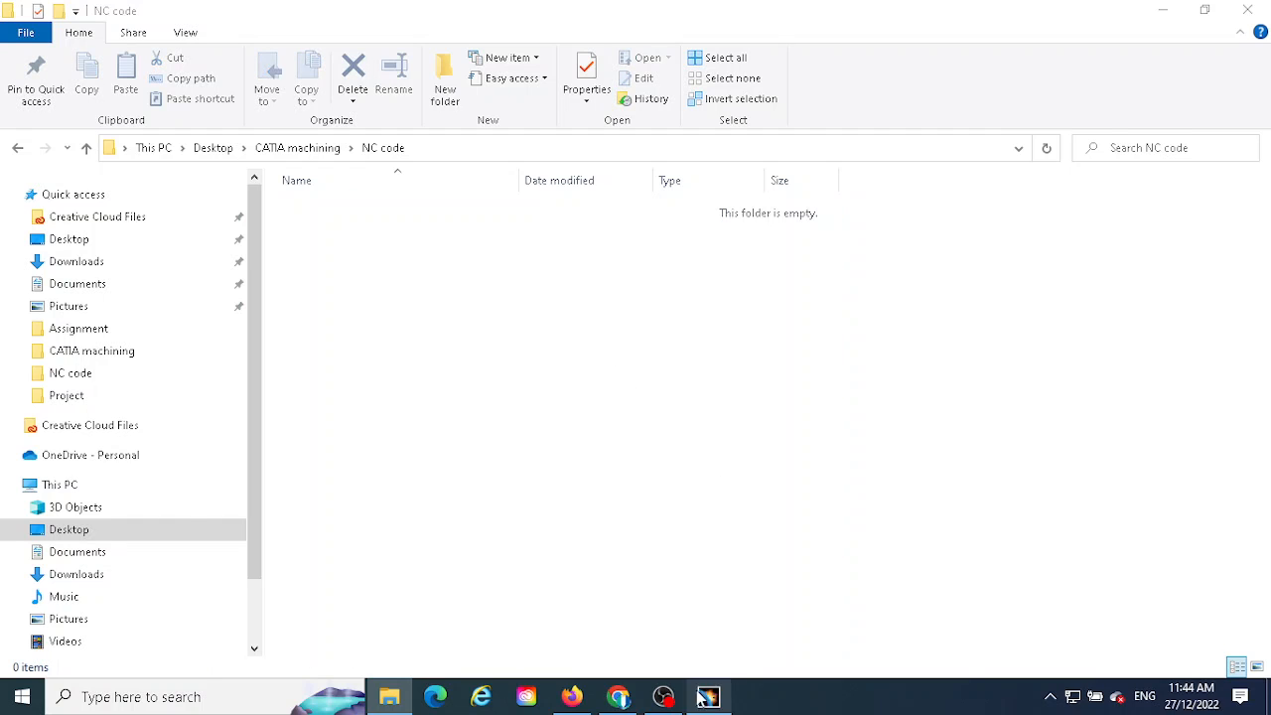
{"action": "left_click", "coordinate": [708, 698]}
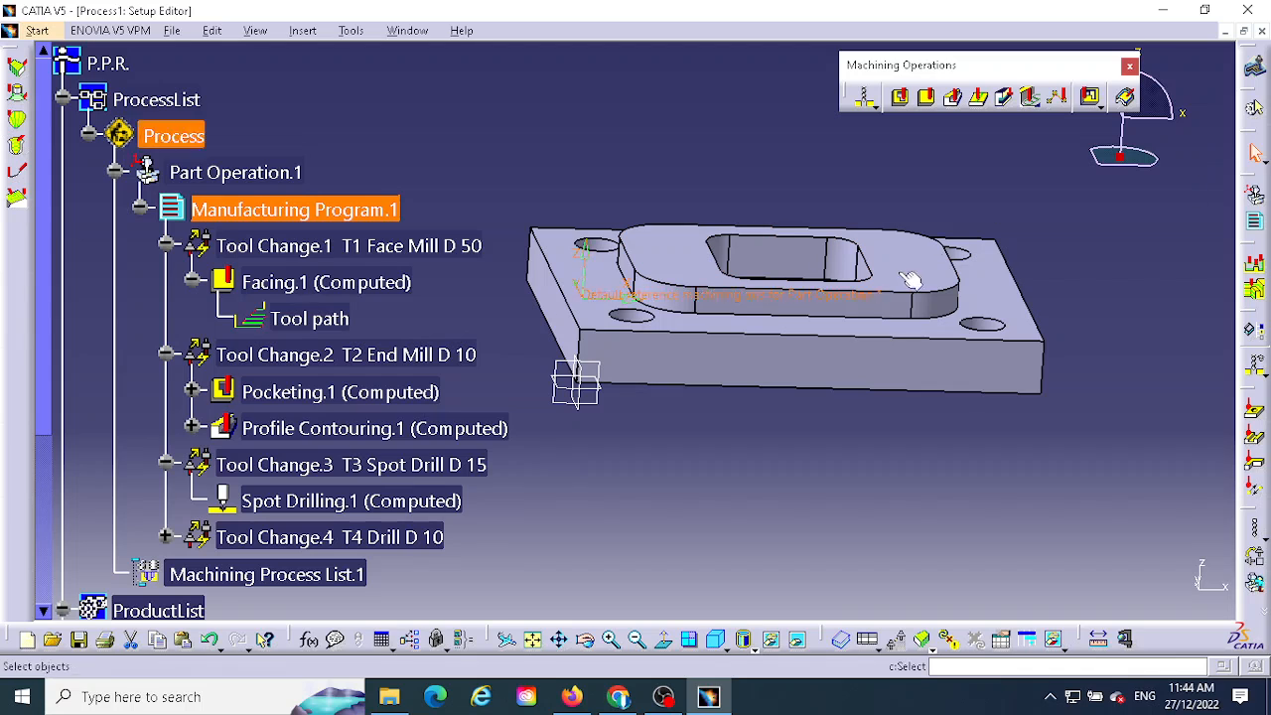
{"action": "right_click", "coordinate": [305, 212]}
{"action": "mouse_move", "coordinate": [430, 470]}
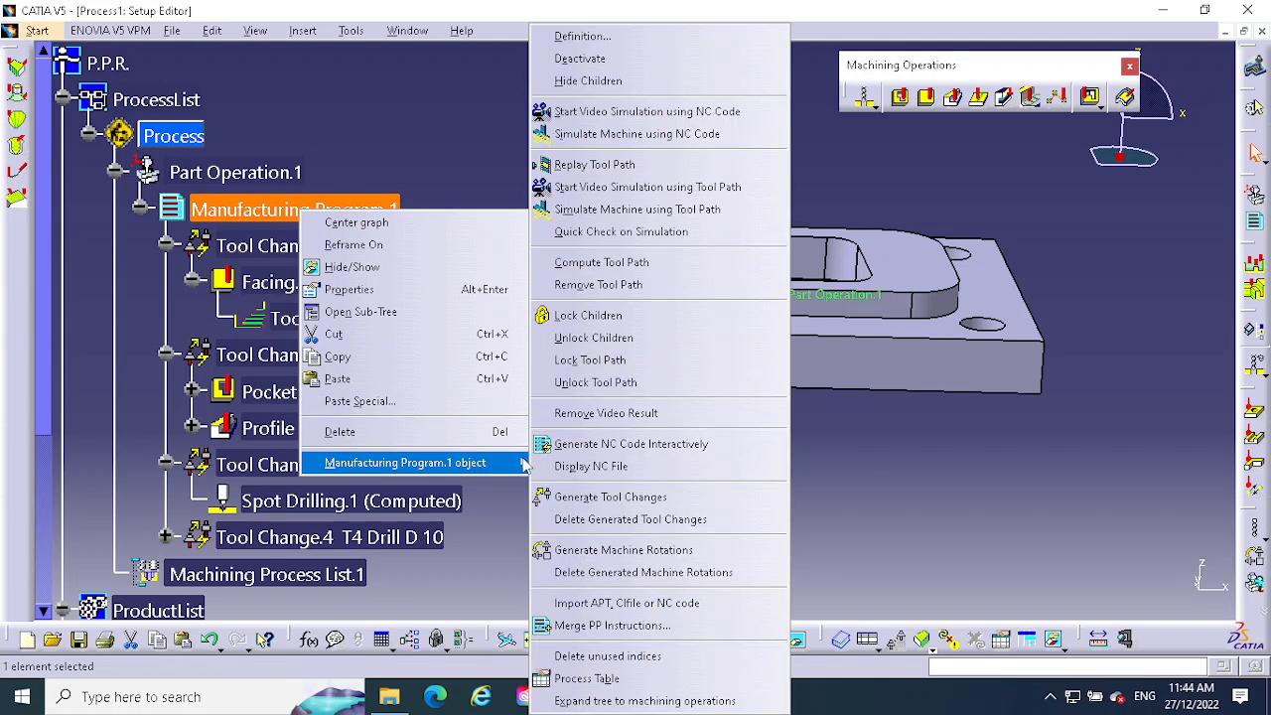
{"action": "left_click", "coordinate": [616, 443]}
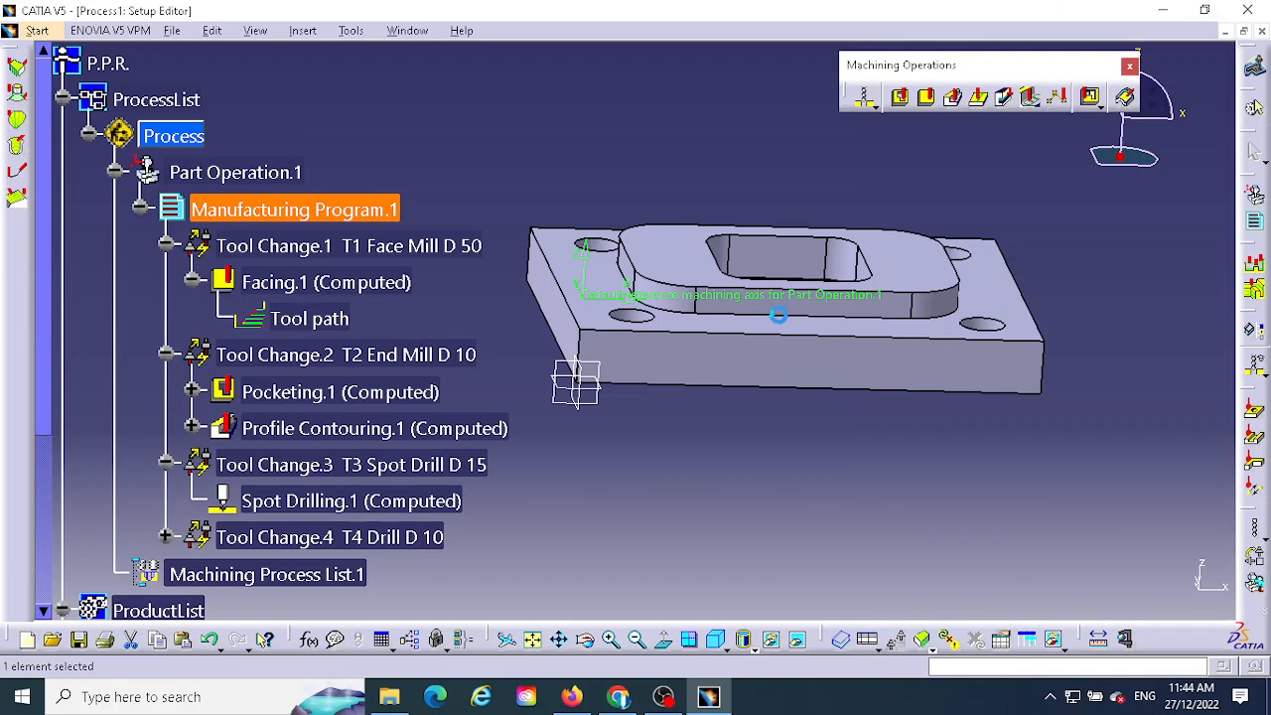
Step: Check the post processor folder, tool path storage and file location settings in the Machining output options, and accept them
{"action": "left_click", "coordinate": [351, 30]}
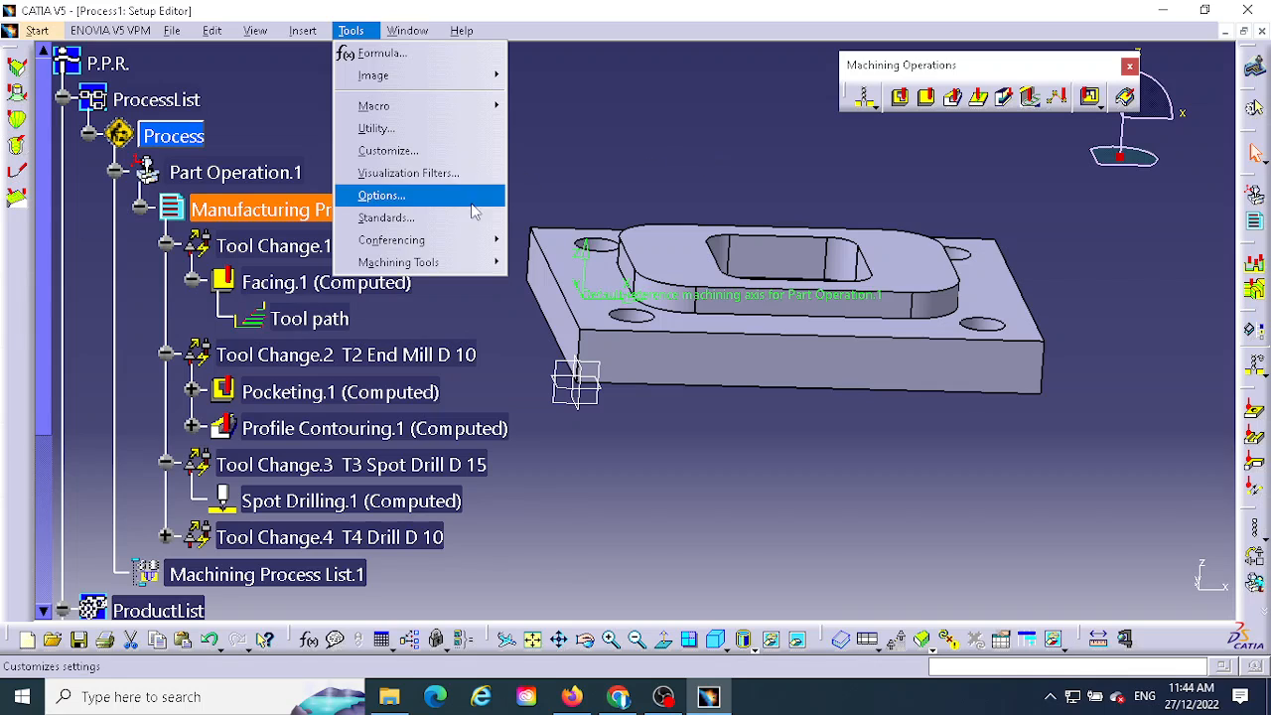
{"action": "left_click", "coordinate": [392, 214]}
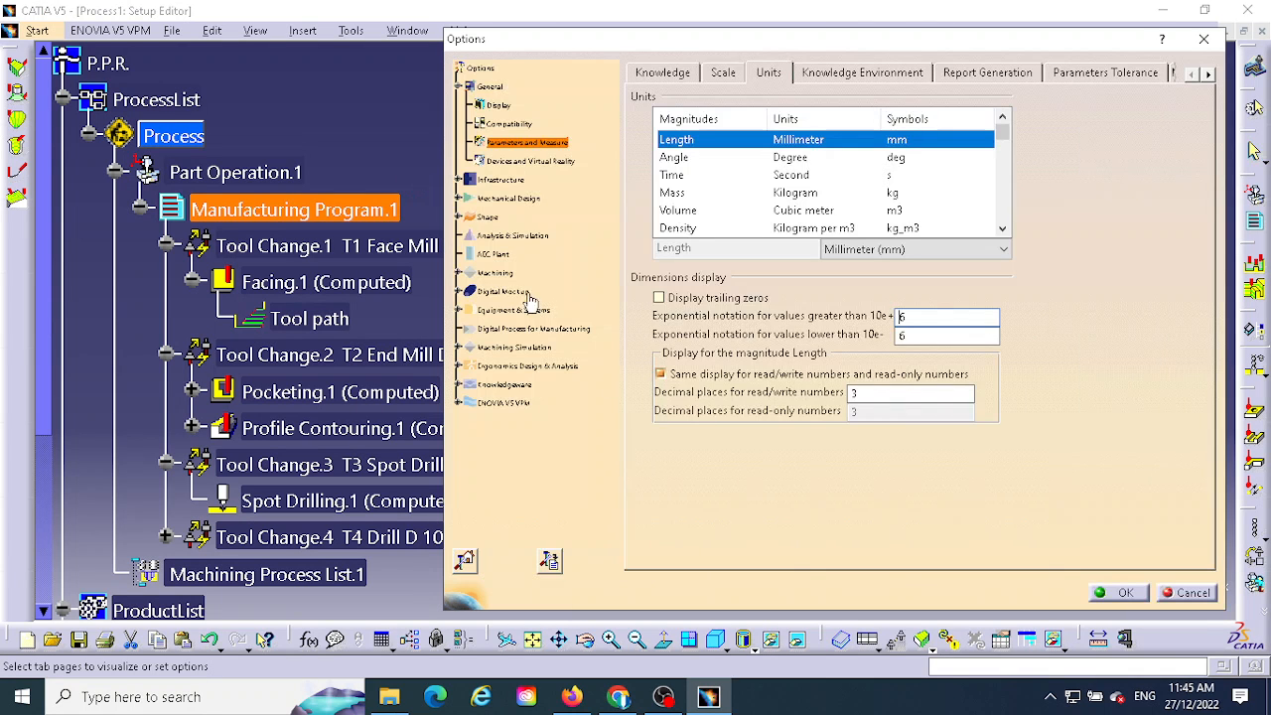
{"action": "left_click", "coordinate": [495, 273]}
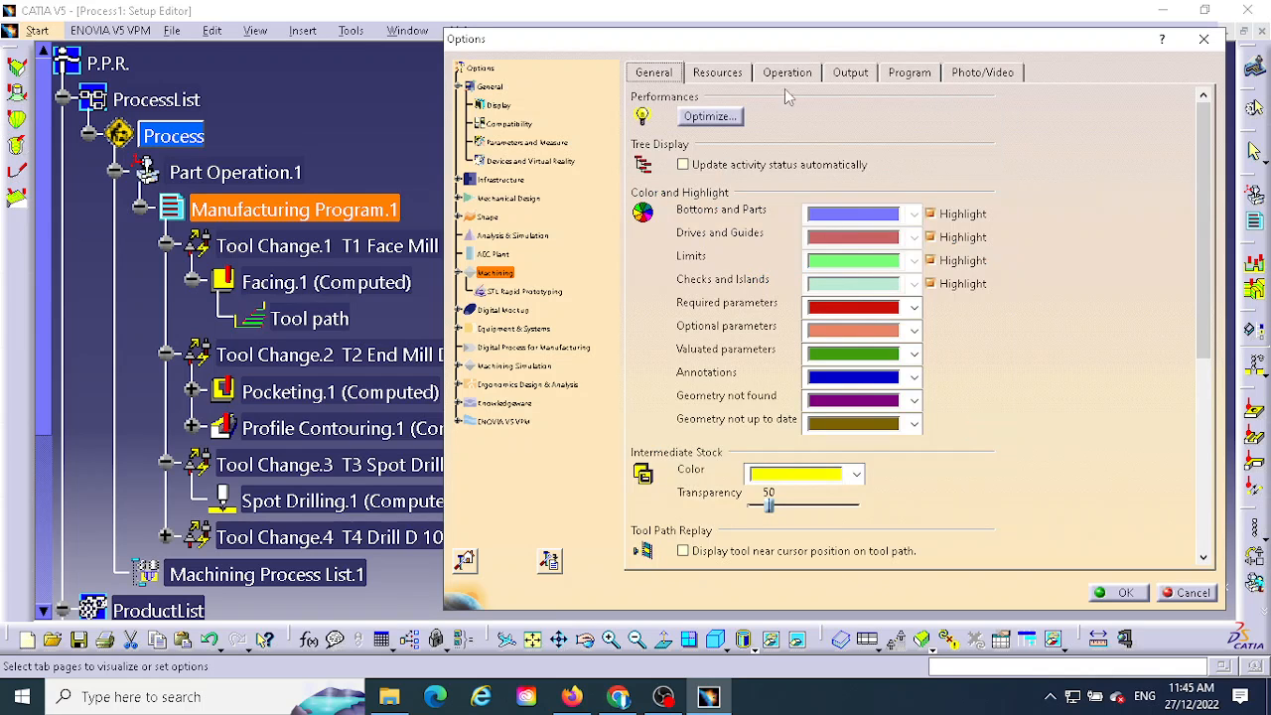
{"action": "left_click", "coordinate": [850, 74]}
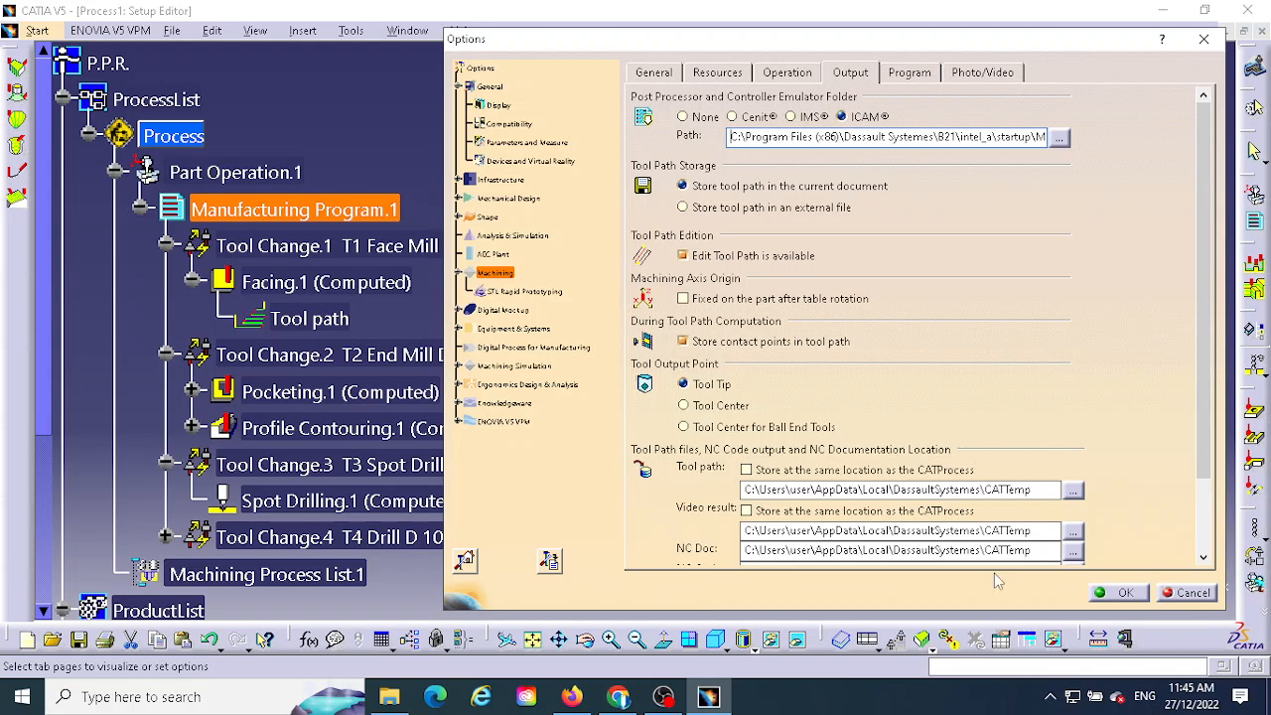
{"action": "left_click", "coordinate": [1125, 593]}
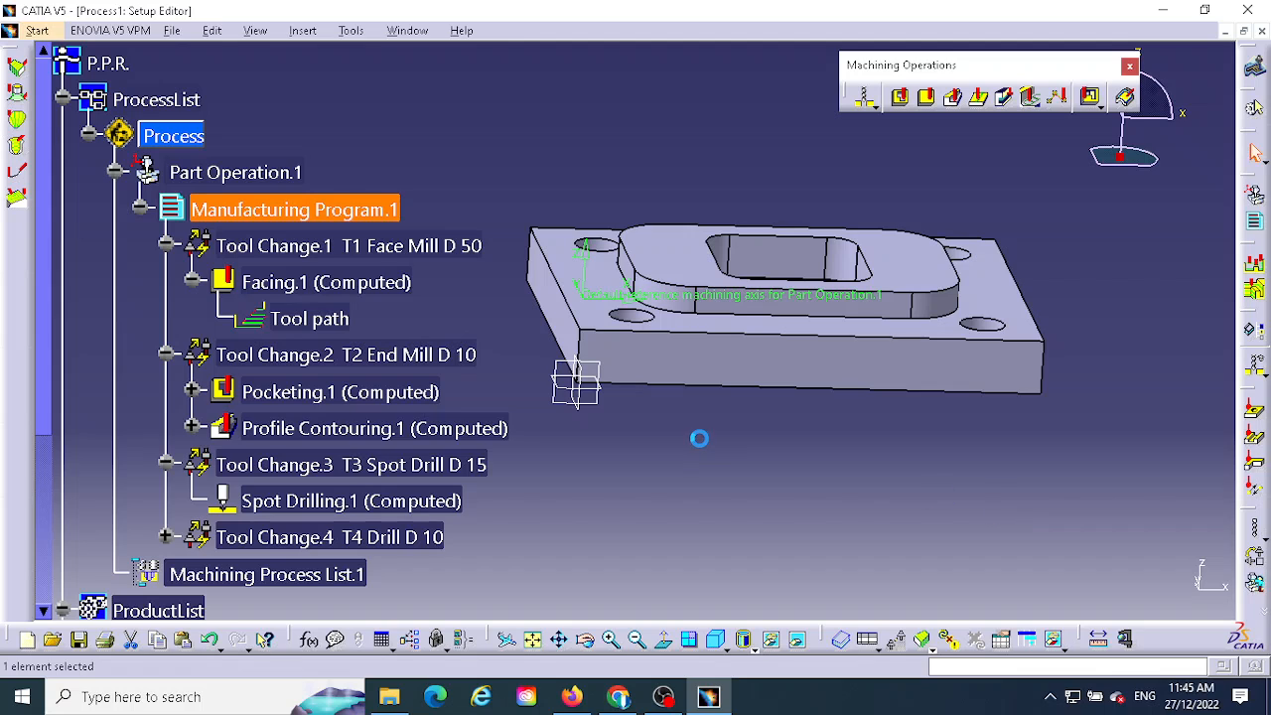
Step: Generate NC code for Manufacturing Program.1 as one file by program, accepting the VMC - Fanuc 30i setup with program number 0001
{"action": "right_click", "coordinate": [288, 214]}
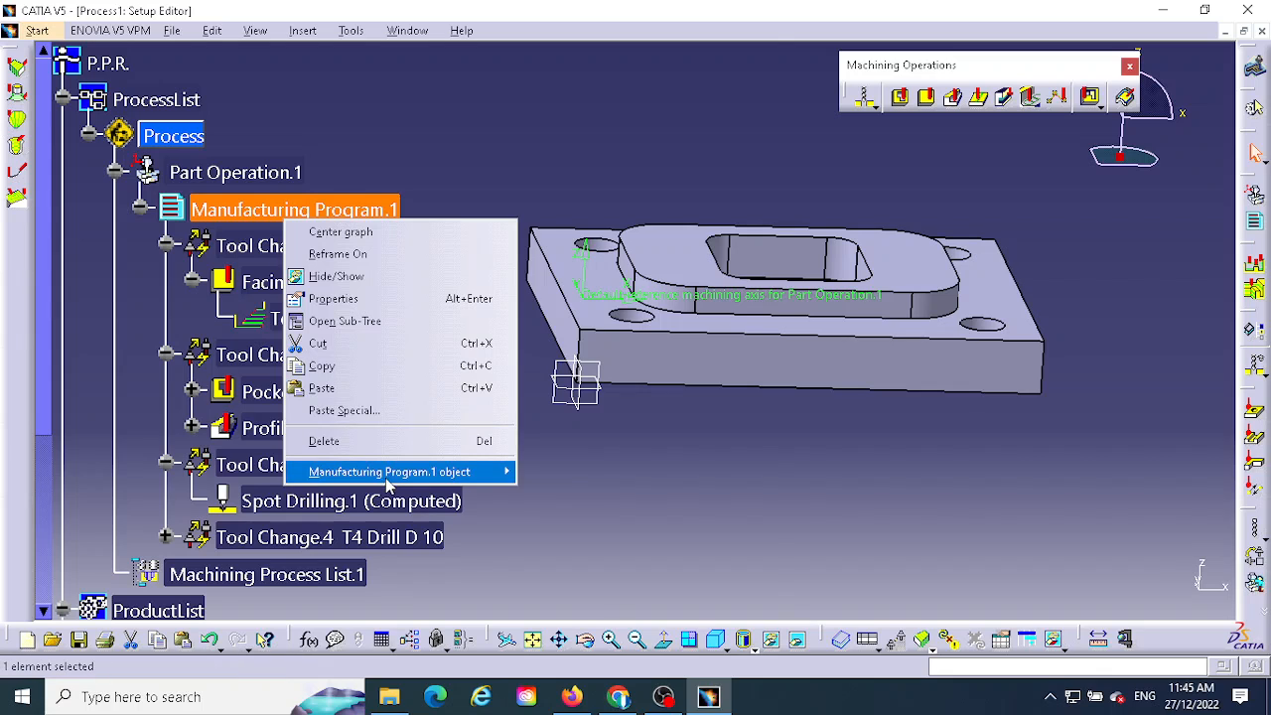
{"action": "mouse_move", "coordinate": [402, 479]}
{"action": "left_click", "coordinate": [556, 444]}
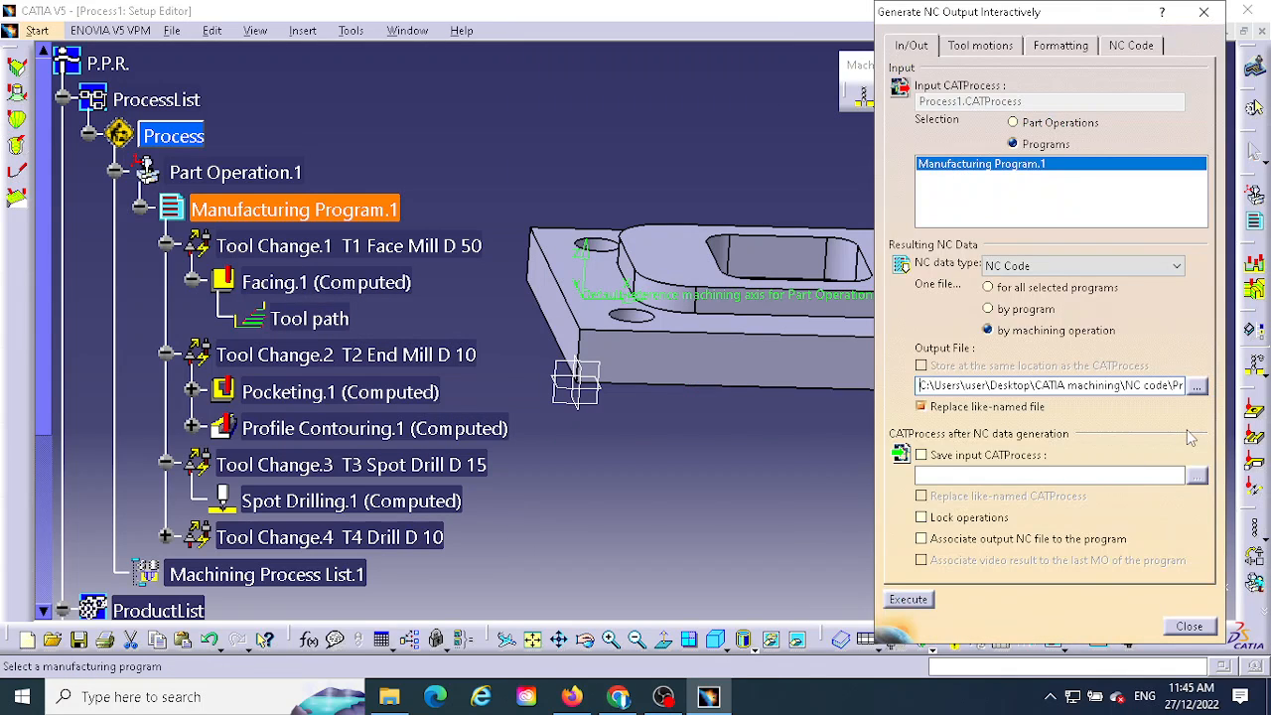
{"action": "left_click", "coordinate": [988, 310]}
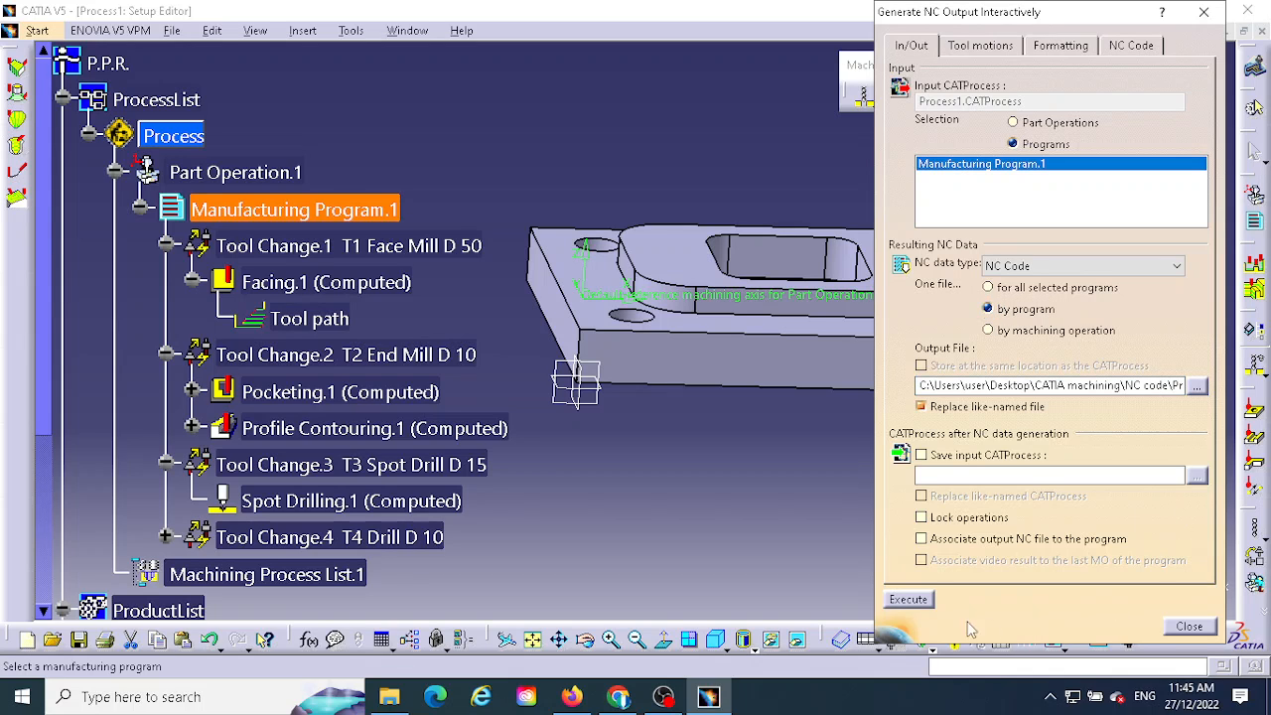
{"action": "left_click", "coordinate": [910, 598]}
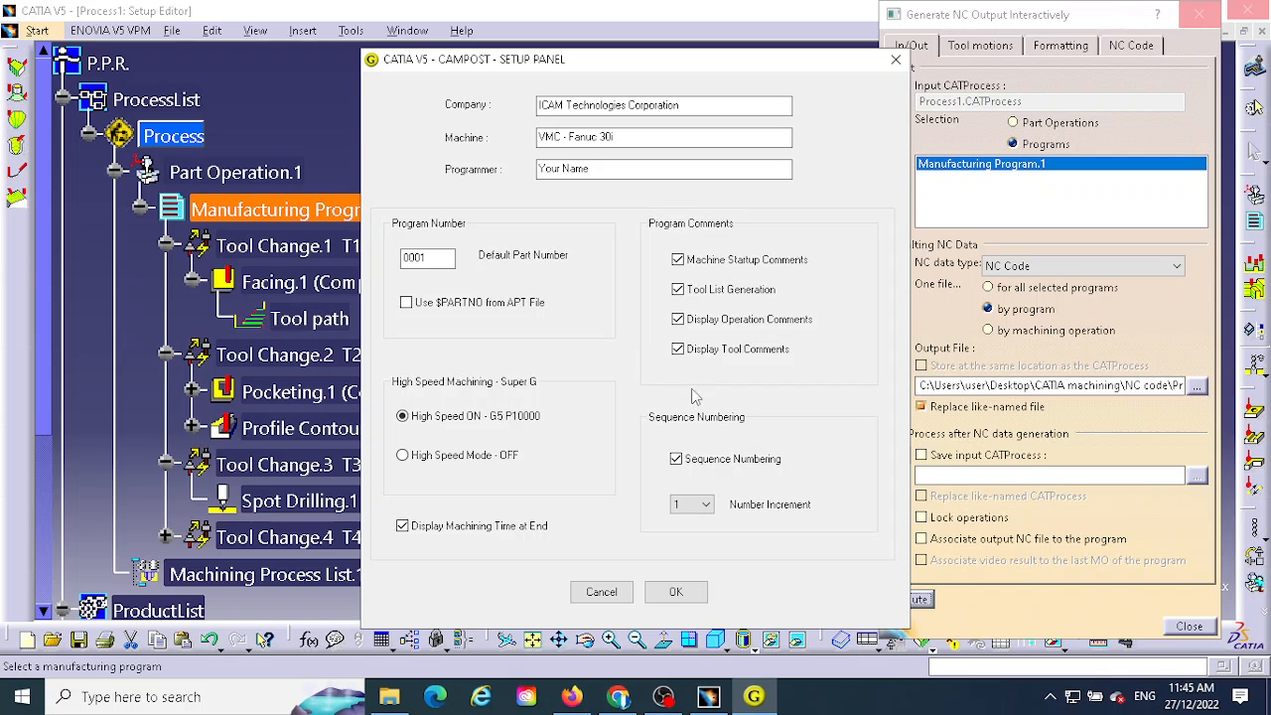
{"action": "left_click", "coordinate": [679, 592]}
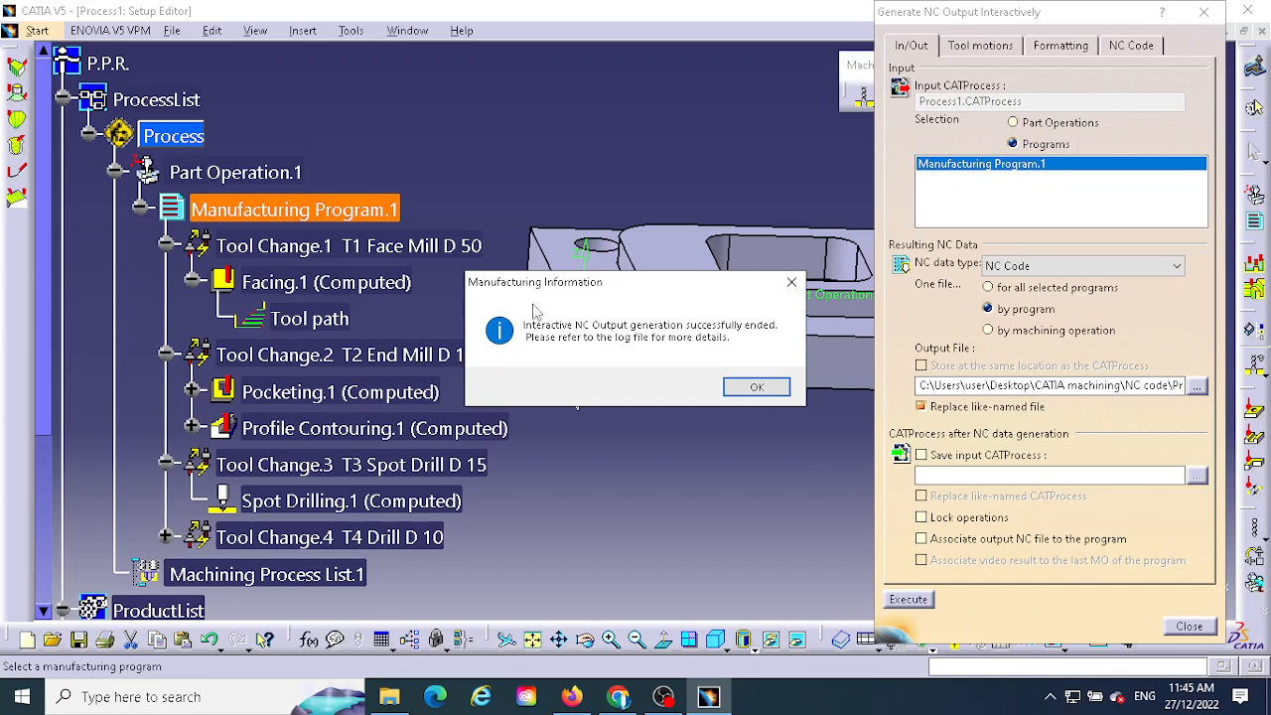
{"action": "left_click", "coordinate": [757, 387]}
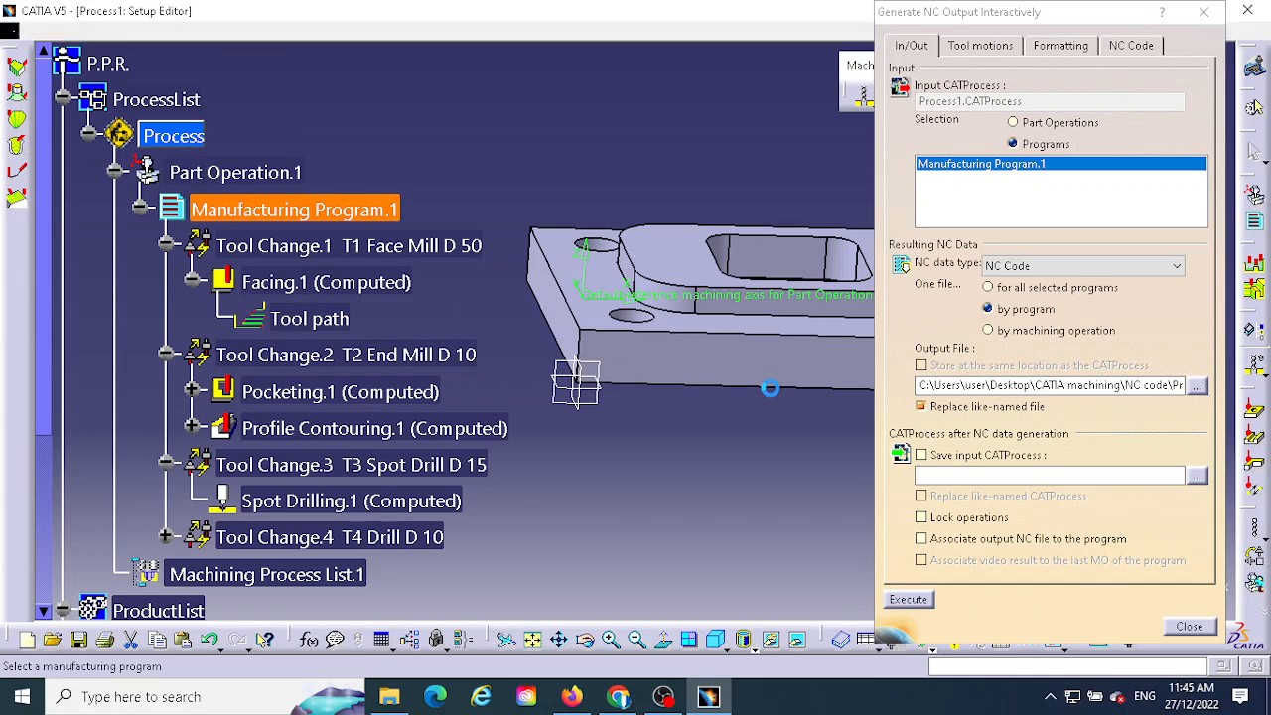
{"action": "left_click", "coordinate": [1190, 626]}
Step: Open the Process1_Manufacturing_Program_1 CATNCCODE file in the NC code folder and examine its facing, pocketing and profile contouring blocks
{"action": "left_click", "coordinate": [1163, 10]}
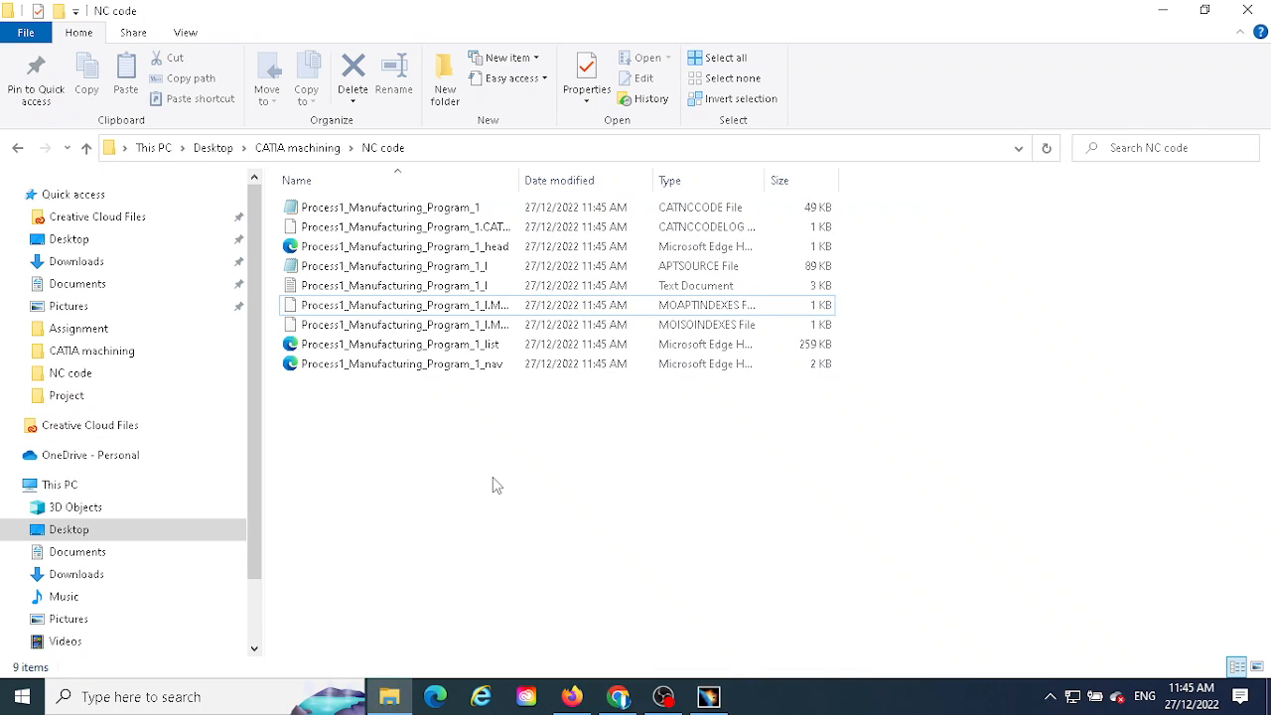
{"action": "left_click", "coordinate": [402, 211]}
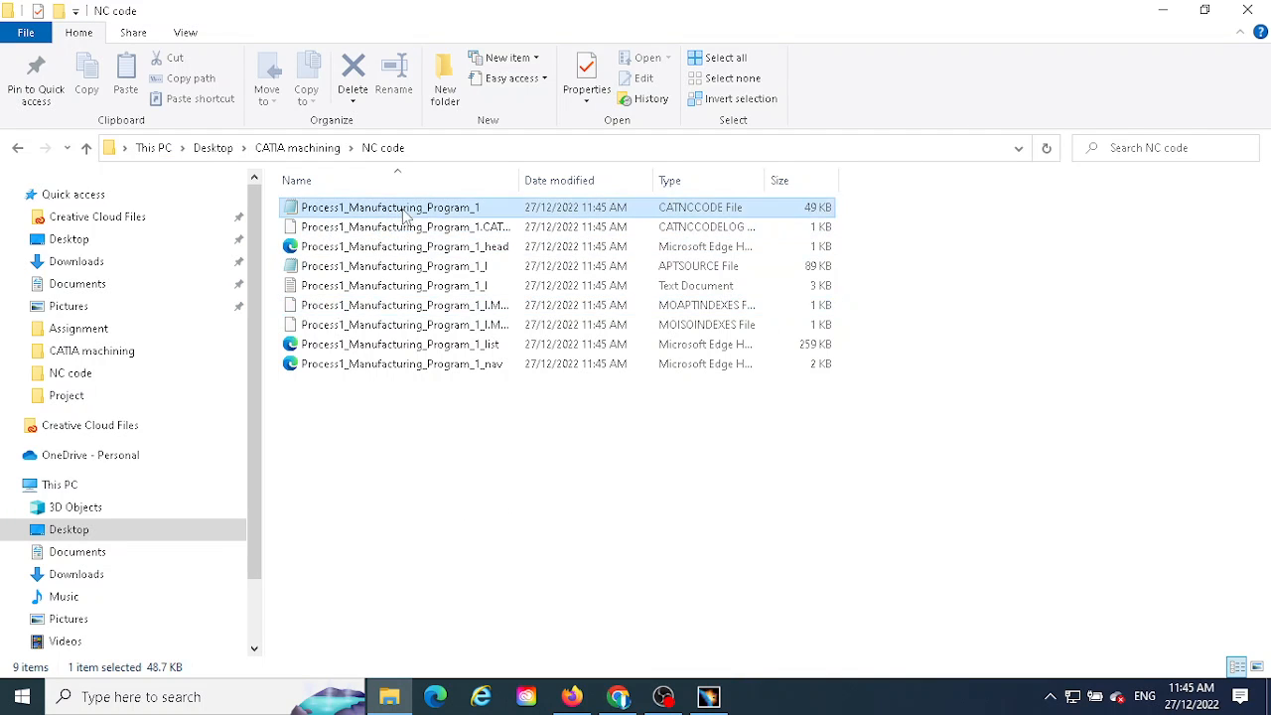
{"action": "double_click", "coordinate": [403, 207]}
{"action": "scroll", "coordinate": [338, 362], "scroll_direction": "down", "scroll_amount": 20}
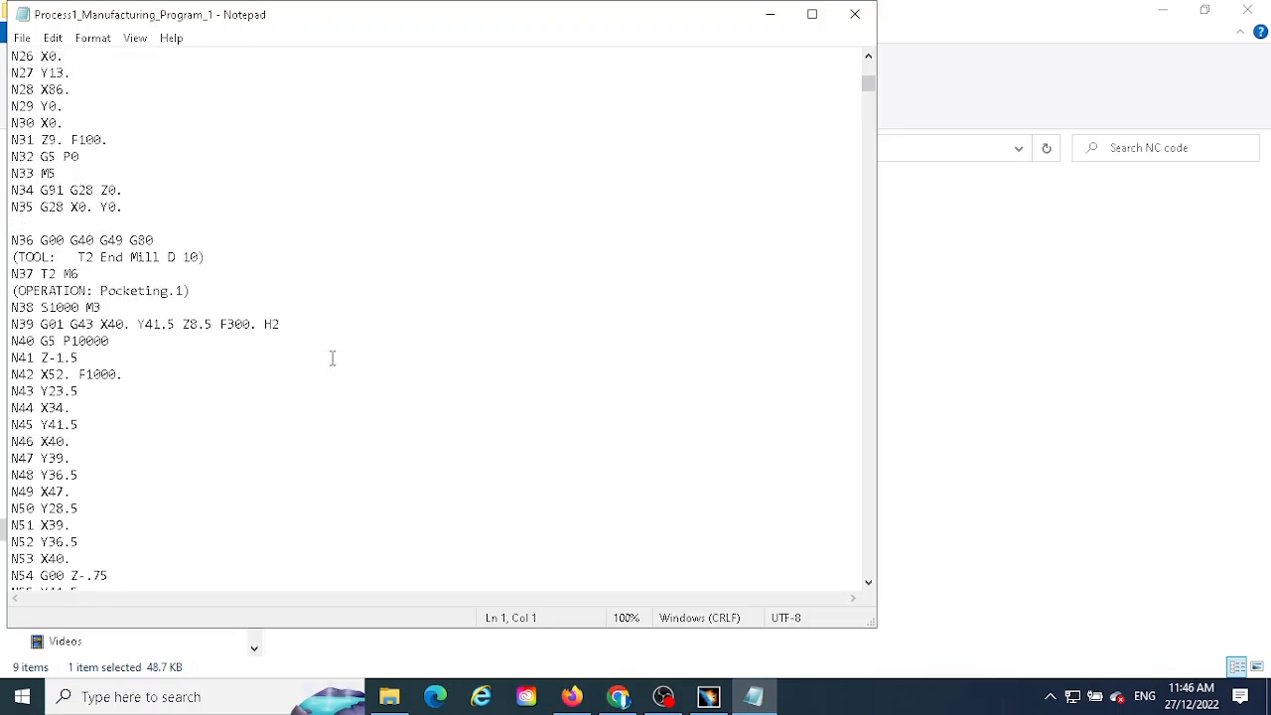
{"action": "left_click_drag", "start_coordinate": [868, 99], "coordinate": [928, 59]}
{"action": "scroll", "coordinate": [343, 307], "scroll_direction": "down", "scroll_amount": 13}
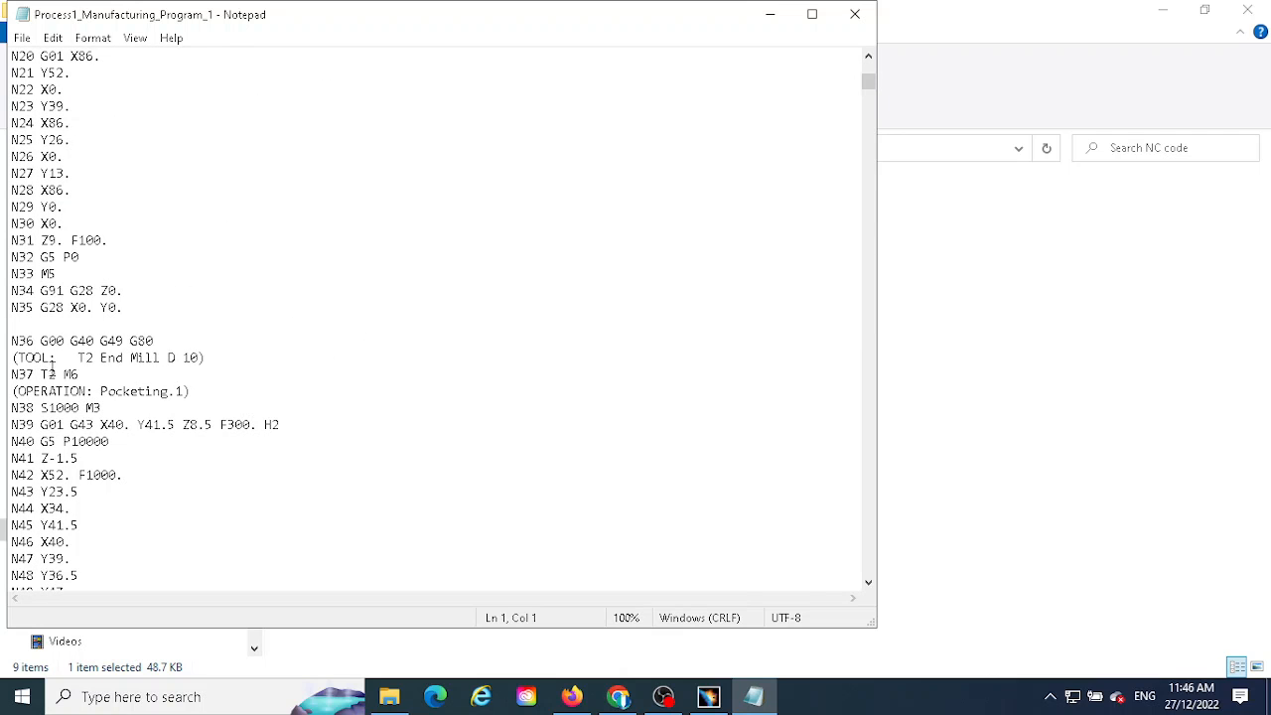
{"action": "scroll", "coordinate": [210, 373], "scroll_direction": "down", "scroll_amount": 18}
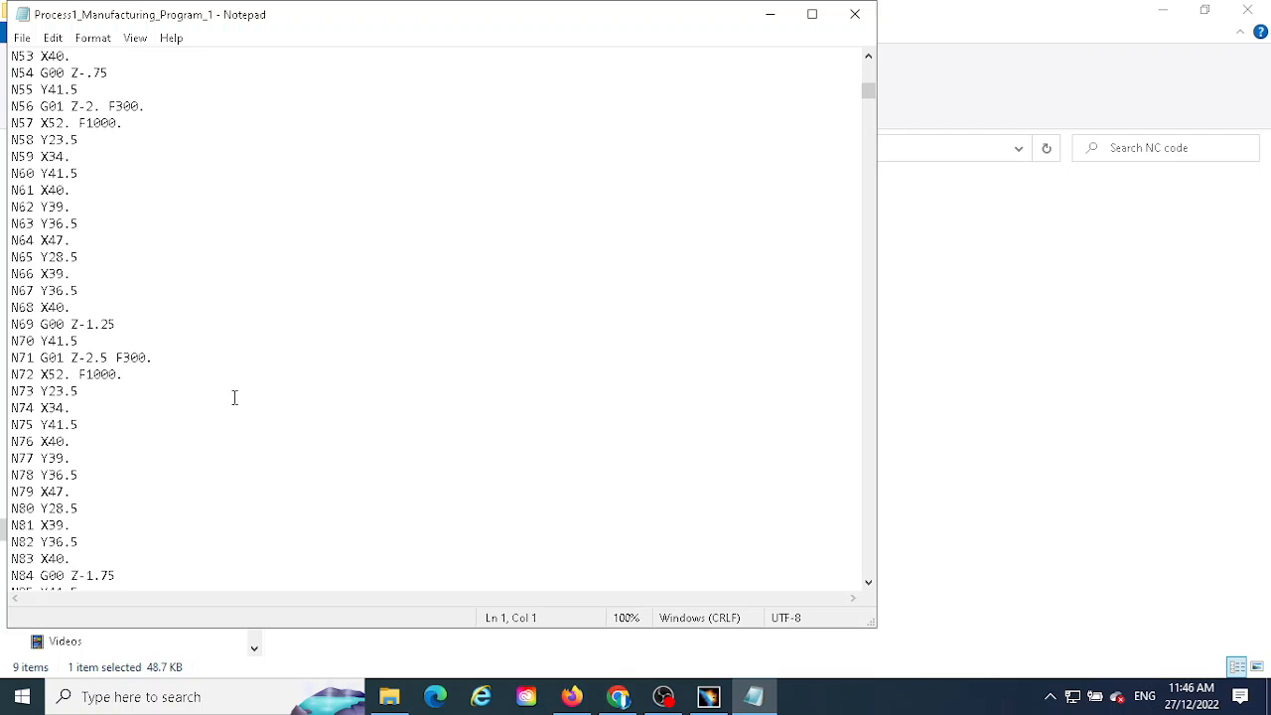
{"action": "scroll", "coordinate": [236, 399], "scroll_direction": "down", "scroll_amount": 17}
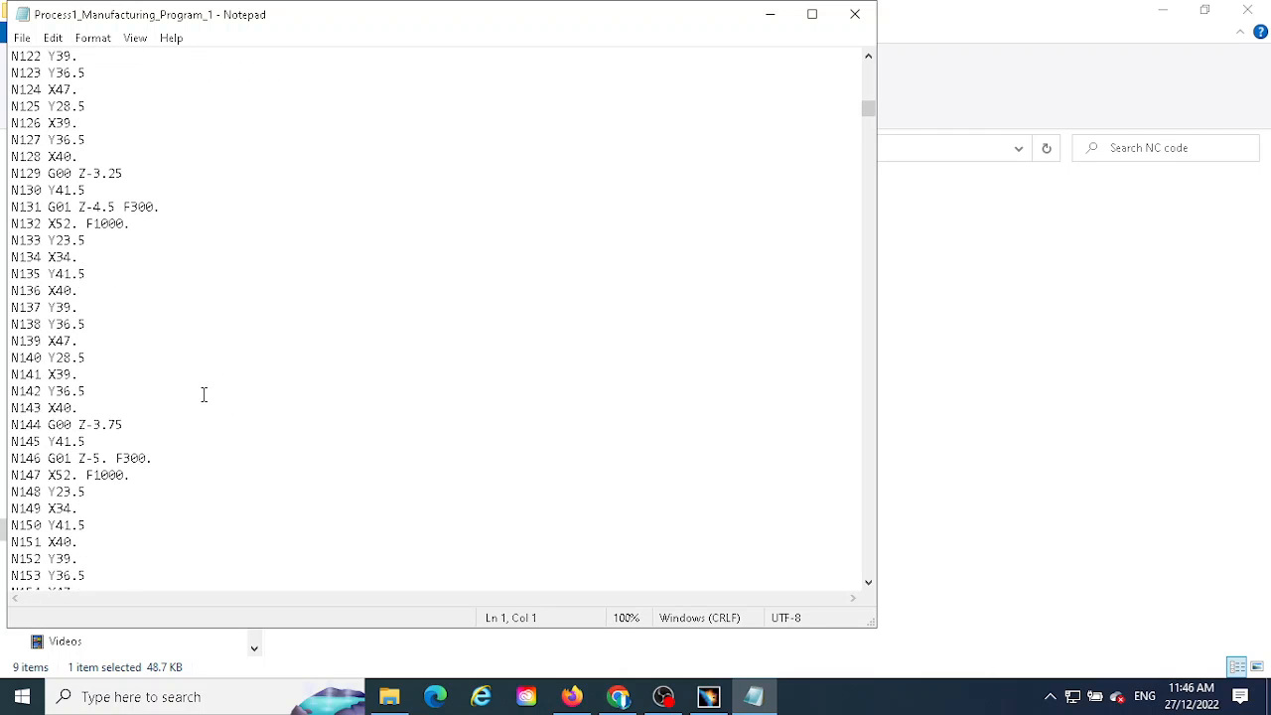
{"action": "scroll", "coordinate": [206, 390], "scroll_direction": "down", "scroll_amount": 20}
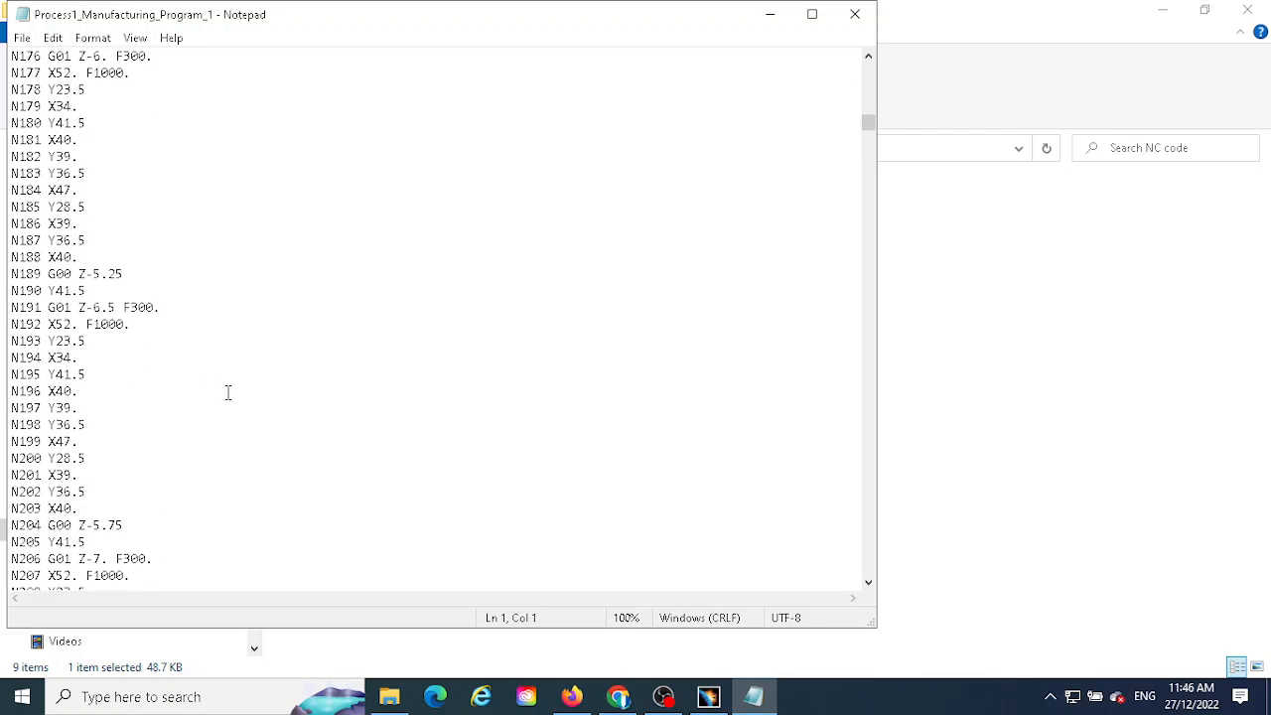
{"action": "scroll", "coordinate": [233, 394], "scroll_direction": "down", "scroll_amount": 20}
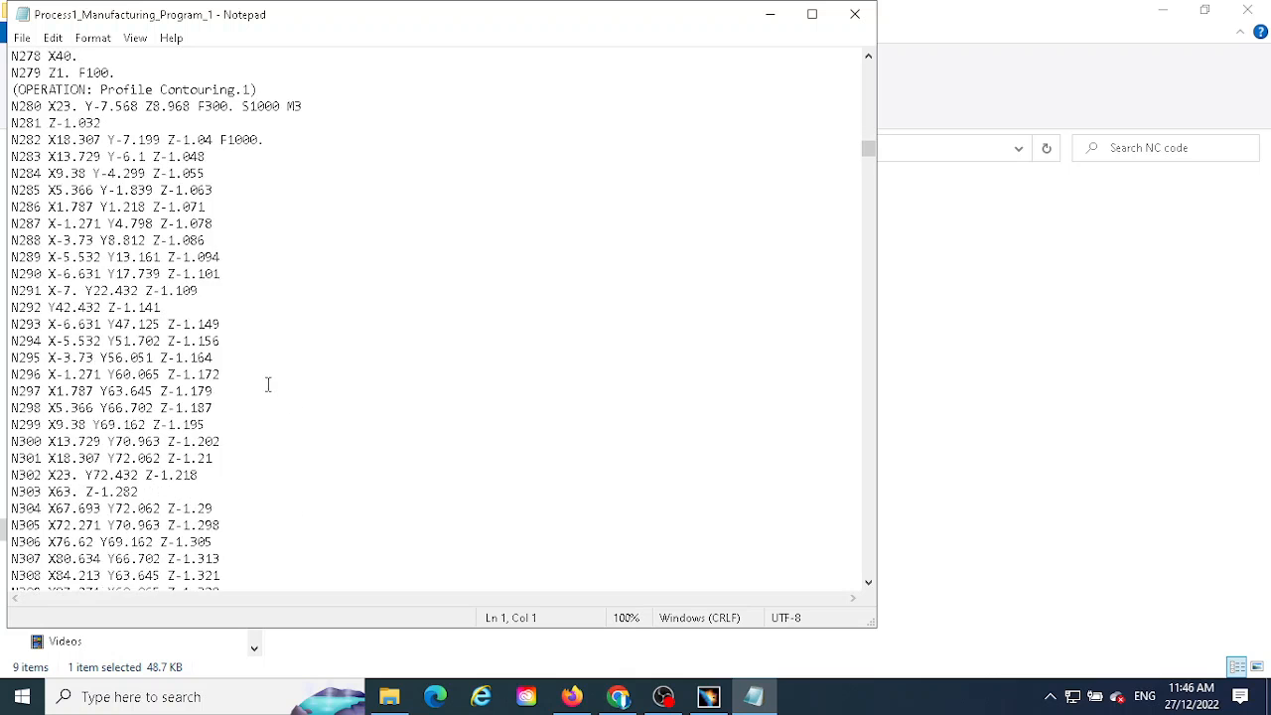
{"action": "scroll", "coordinate": [268, 384], "scroll_direction": "up", "scroll_amount": 2}
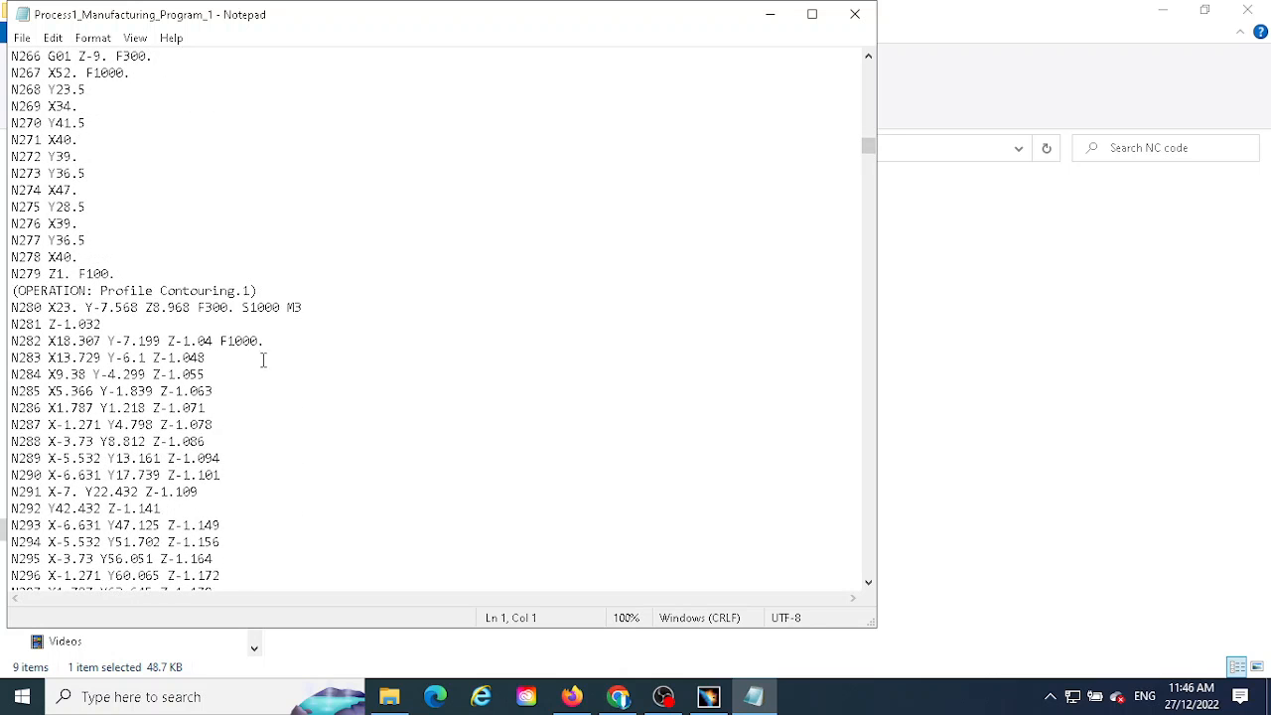
{"action": "scroll", "coordinate": [169, 365], "scroll_direction": "down", "scroll_amount": 20}
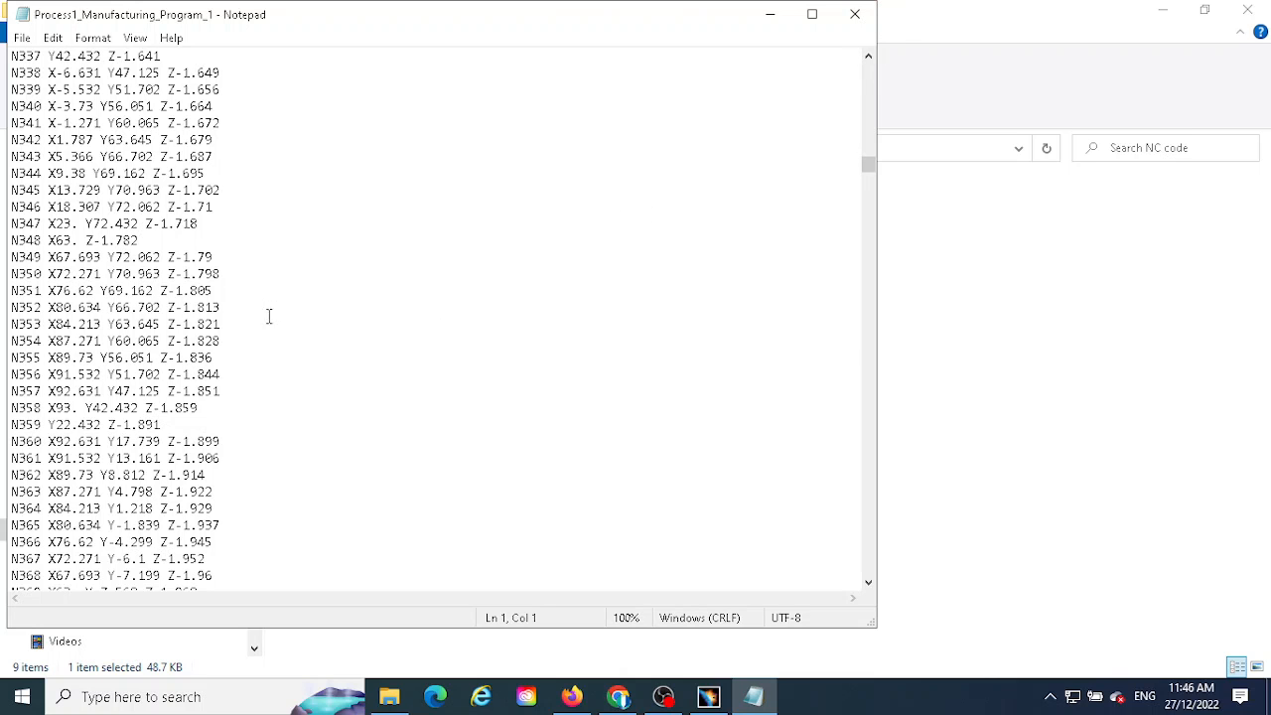
Step: Review the header comments, tool list and opening Facing.1 blocks at the start of the NC code file, and return to CATIA
{"action": "scroll", "coordinate": [298, 313], "scroll_direction": "up", "scroll_amount": 20}
{"action": "scroll", "coordinate": [314, 313], "scroll_direction": "up", "scroll_amount": 20}
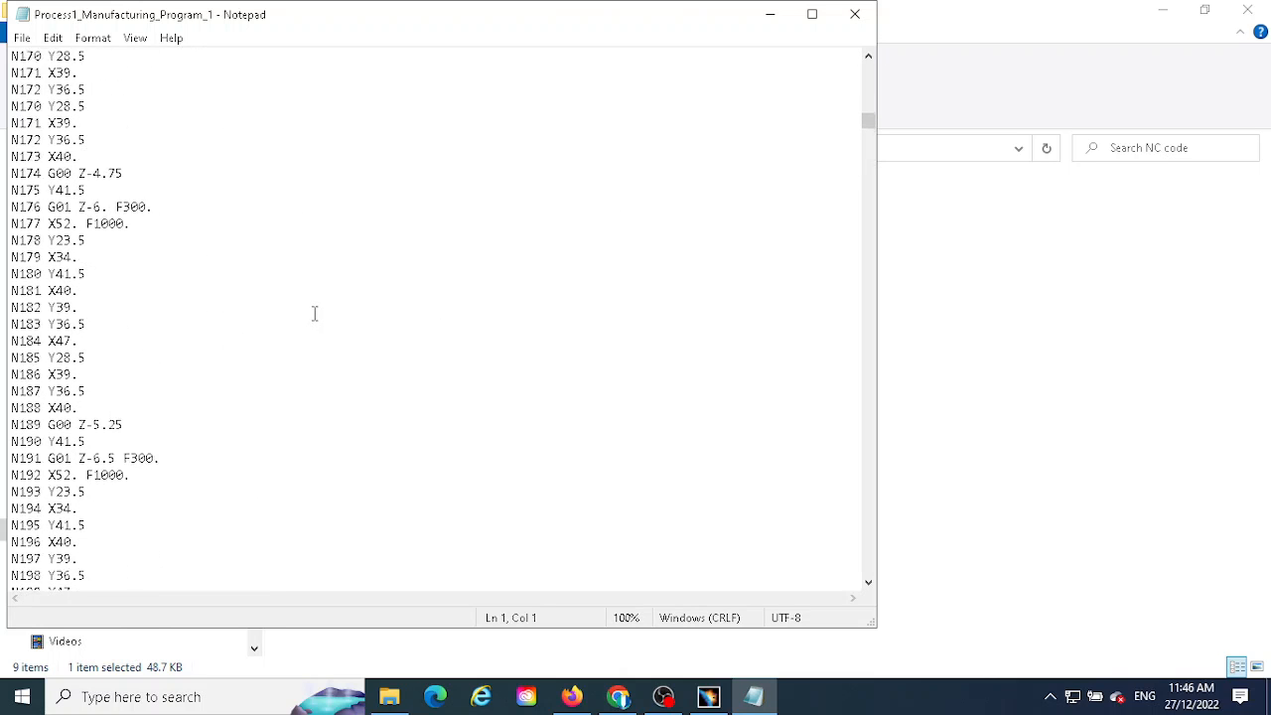
{"action": "scroll", "coordinate": [314, 313], "scroll_direction": "up", "scroll_amount": 15}
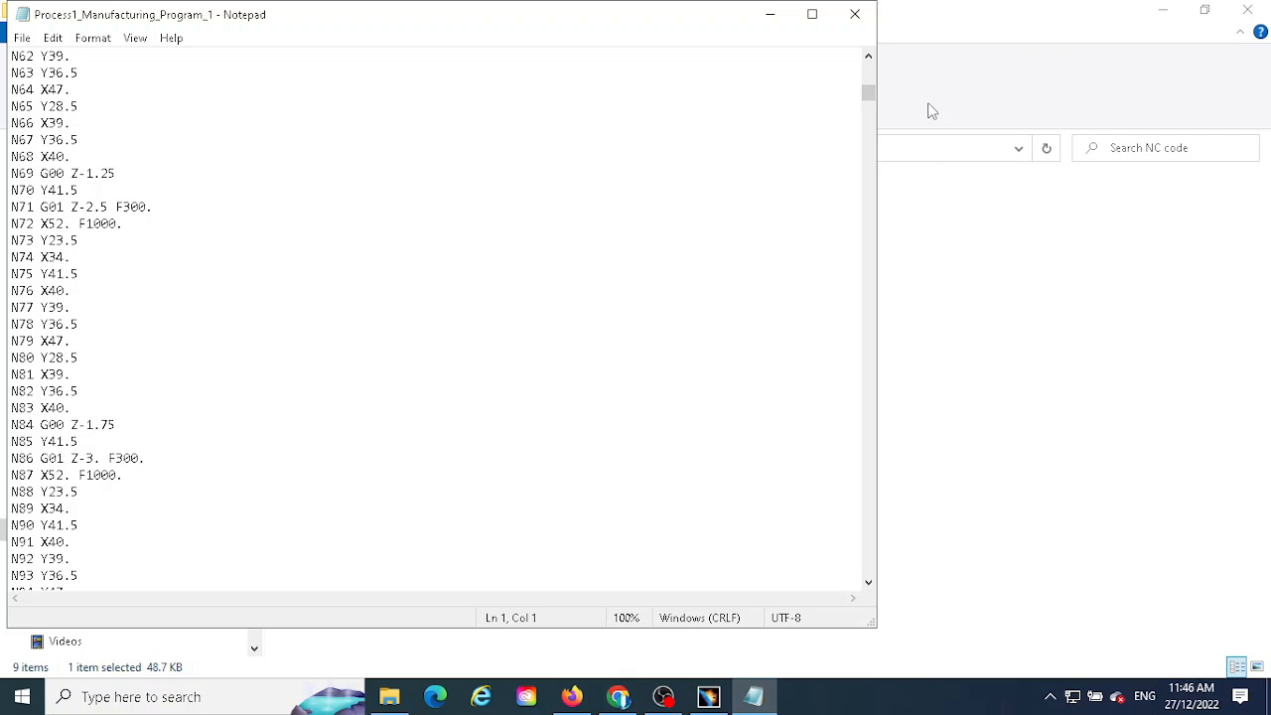
{"action": "left_click_drag", "start_coordinate": [868, 92], "coordinate": [868, 67]}
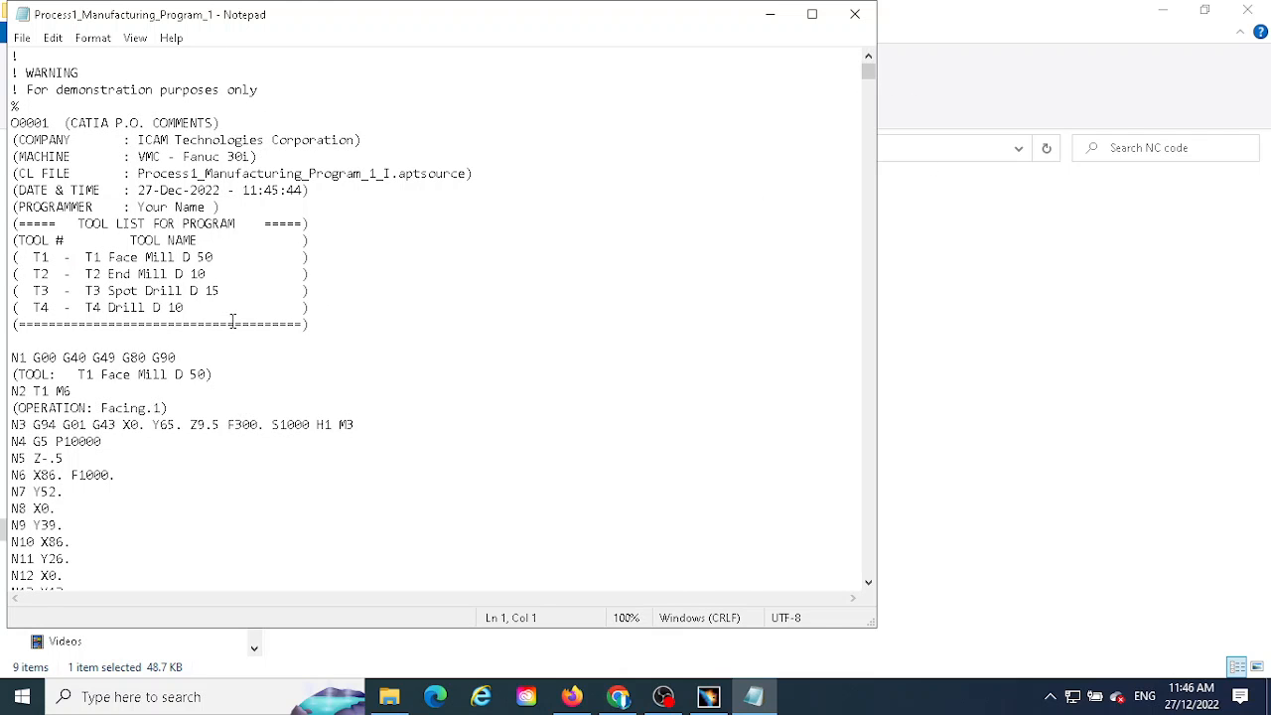
{"action": "scroll", "coordinate": [232, 320], "scroll_direction": "down", "scroll_amount": 3}
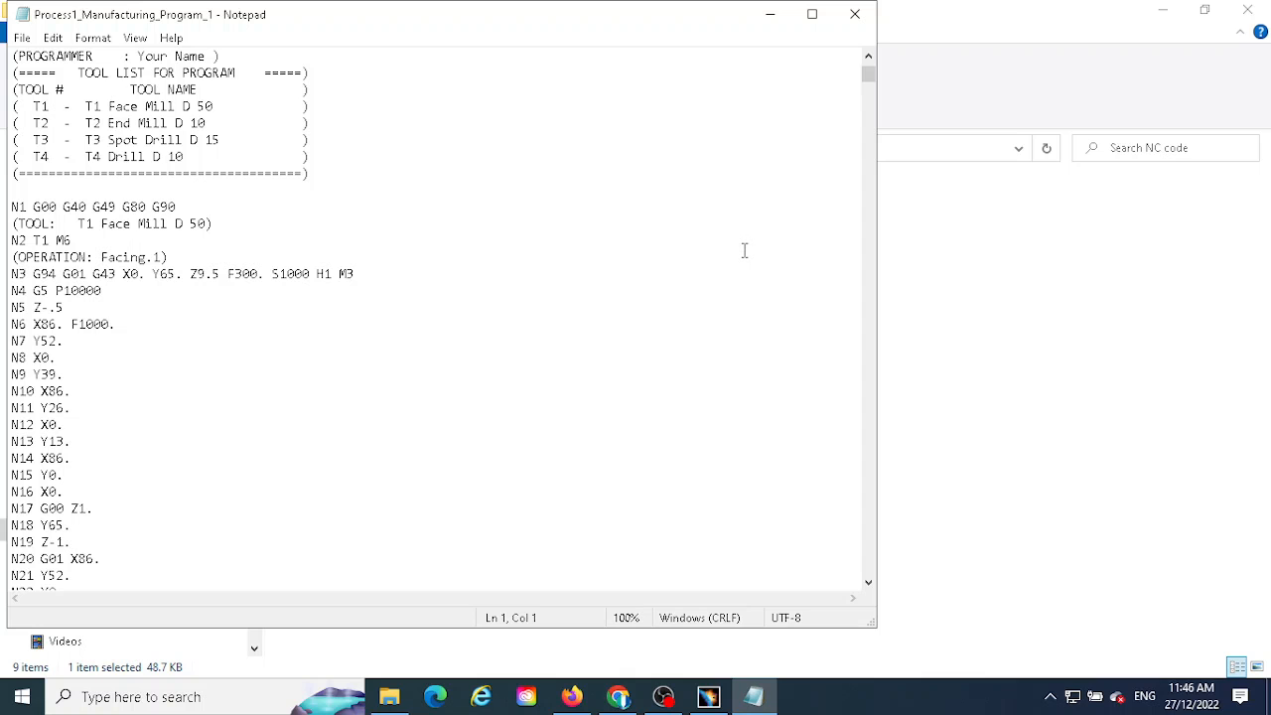
{"action": "scroll", "coordinate": [740, 252], "scroll_direction": "up", "scroll_amount": 3}
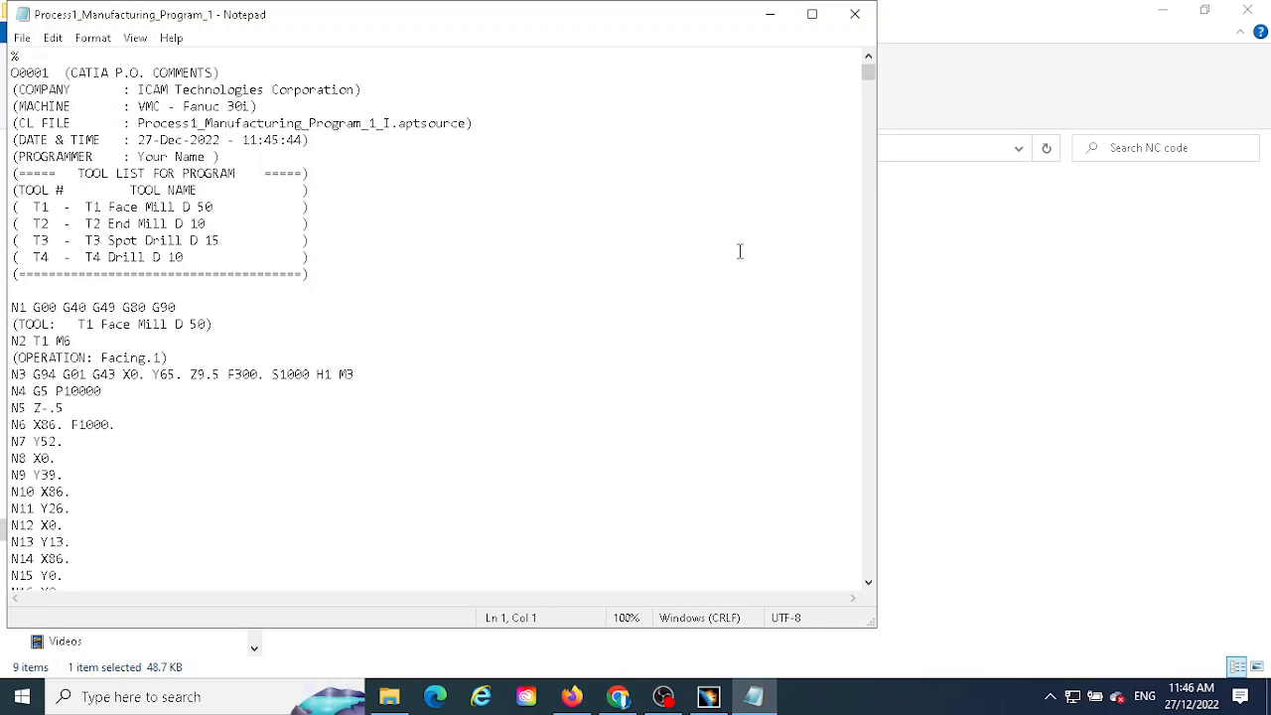
{"action": "left_click", "coordinate": [709, 697]}
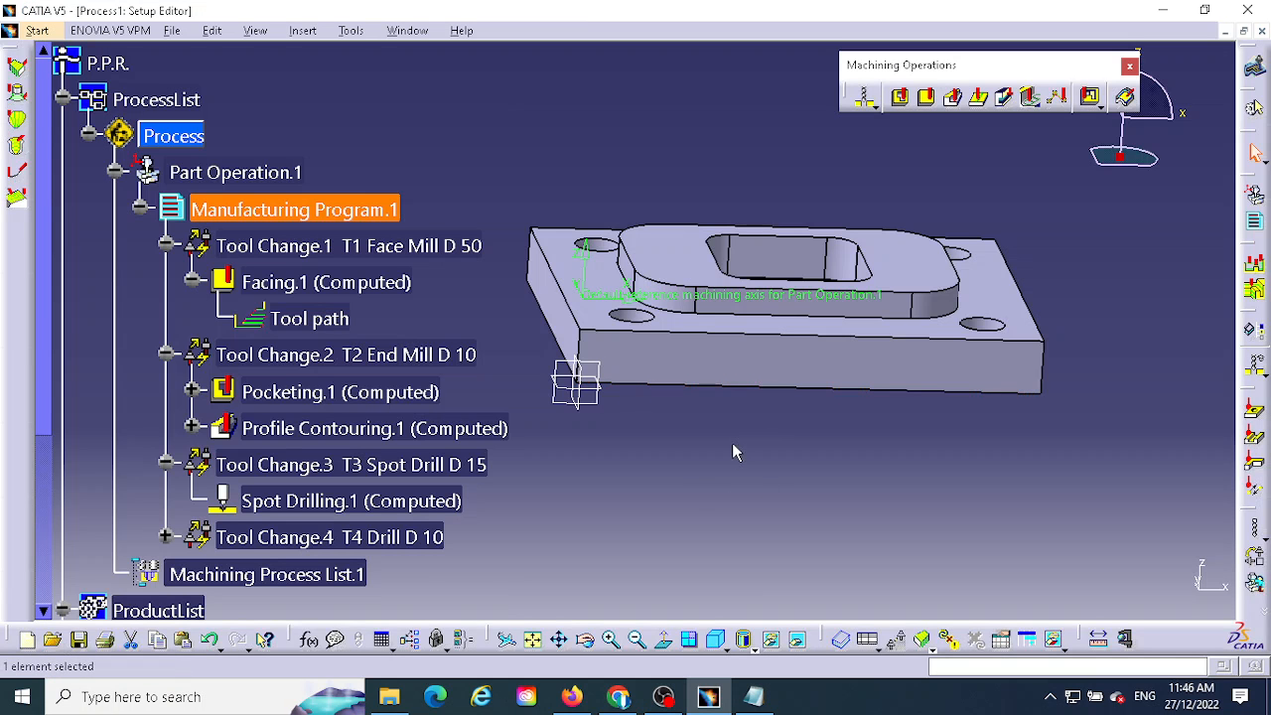
{"action": "middle_click_drag", "start_coordinate": [791, 424], "coordinate": [849, 392]}
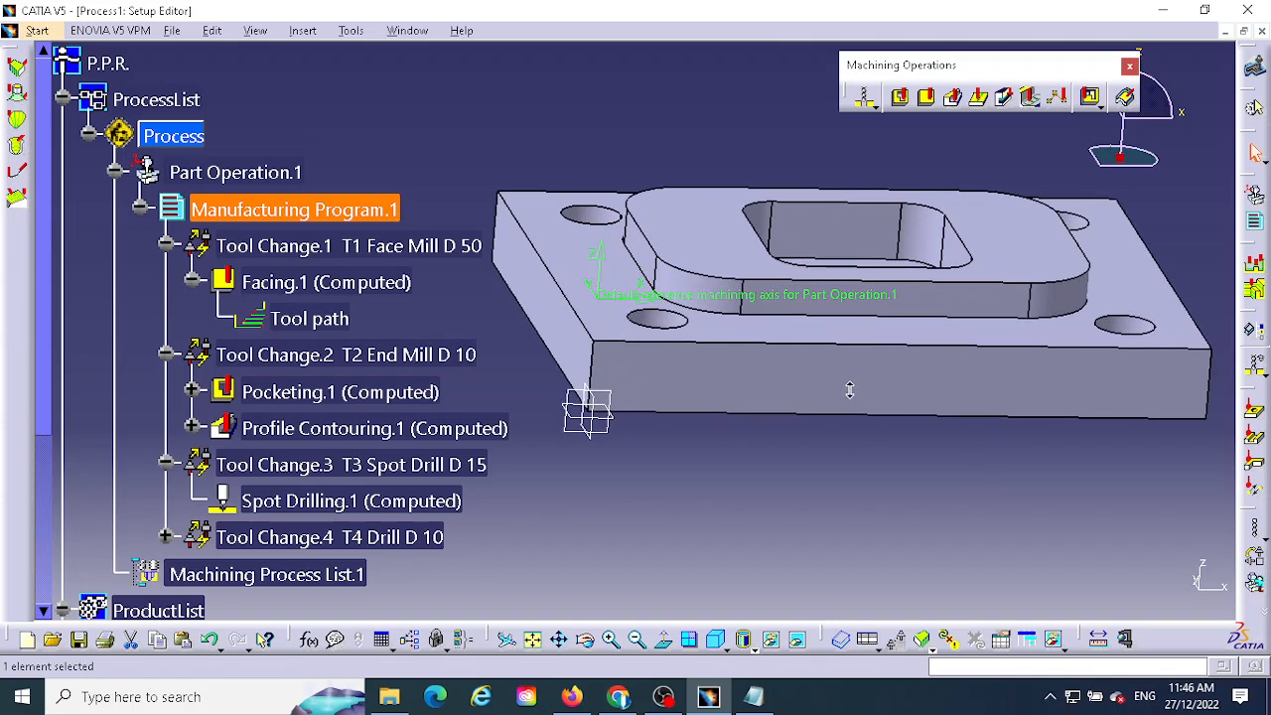
{"action": "middle_click_drag", "start_coordinate": [813, 468], "coordinate": [697, 504]}
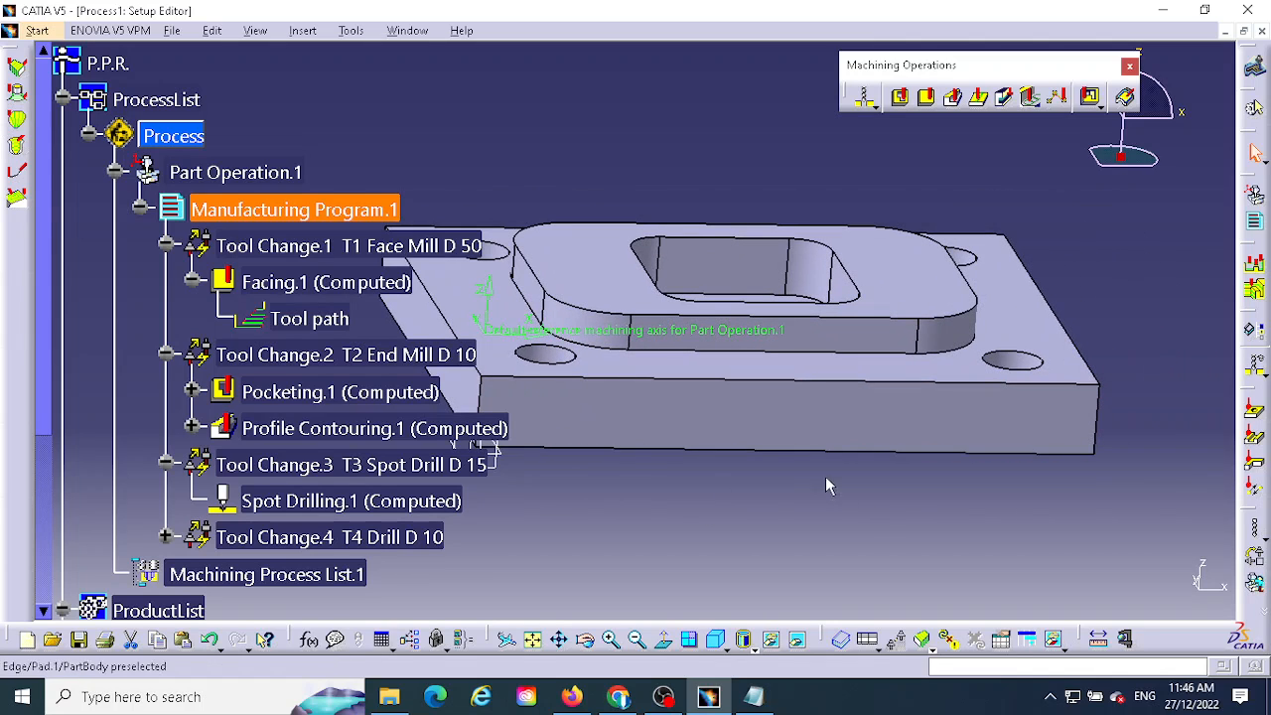